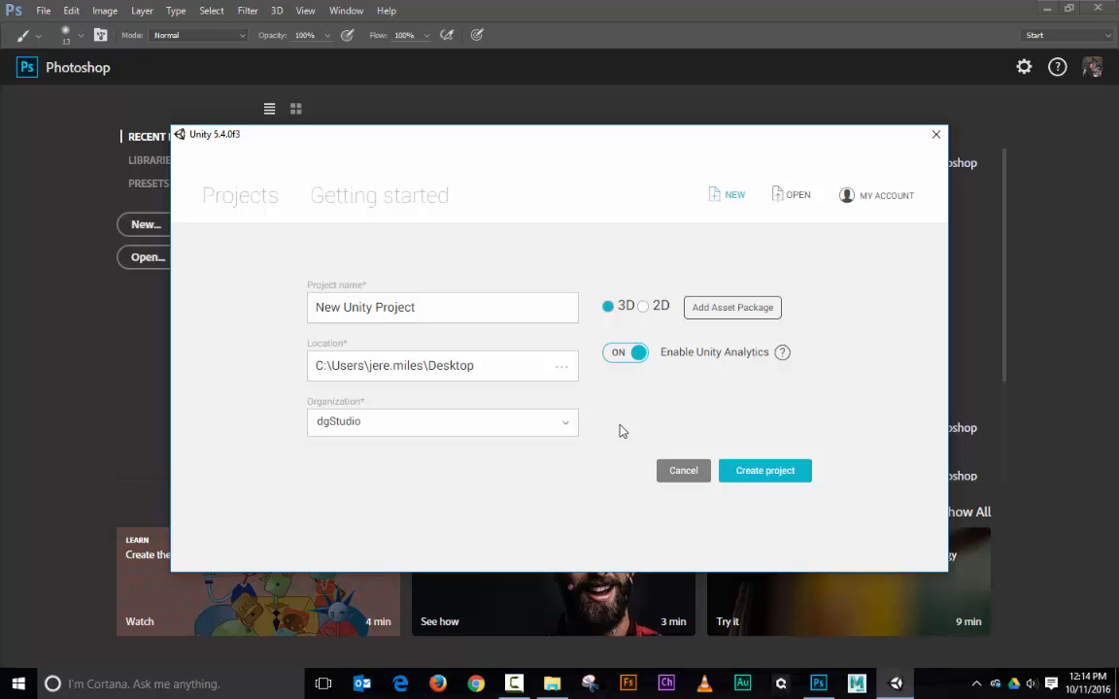
Create a new 2D Unity project named Defender Clone
{"action": "left_click", "coordinate": [644, 308]}
{"action": "left_click", "coordinate": [451, 308]}
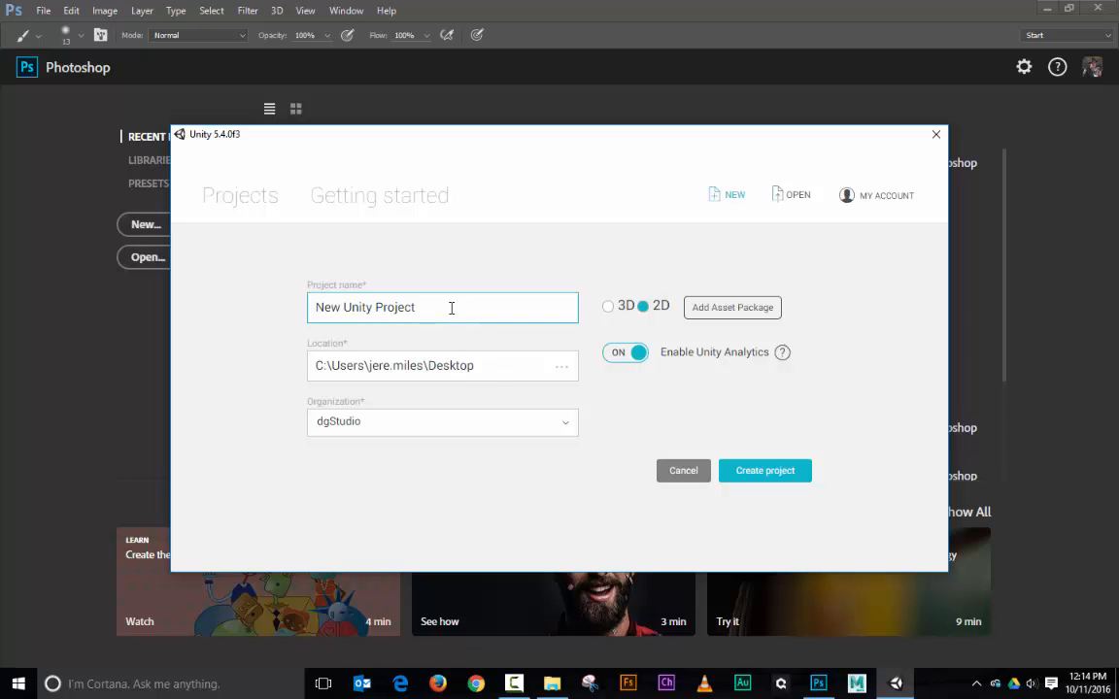
{"action": "key", "text": "BackSpace"}
{"action": "key", "text": "BackSpace"}
{"action": "key", "text": "BackSpace"}
{"action": "key", "text": "BackSpace"}
{"action": "key", "text": "BackSpace"}
{"action": "key", "text": "BackSpace"}
{"action": "key", "text": "BackSpace"}
{"action": "key", "text": "BackSpace"}
{"action": "key", "text": "BackSpace"}
{"action": "key", "text": "BackSpace"}
{"action": "key", "text": "BackSpace"}
{"action": "key", "text": "BackSpace"}
{"action": "key", "text": "BackSpace"}
{"action": "key", "text": "BackSpace"}
{"action": "key", "text": "BackSpace"}
{"action": "type", "text": "Defender Clone"}
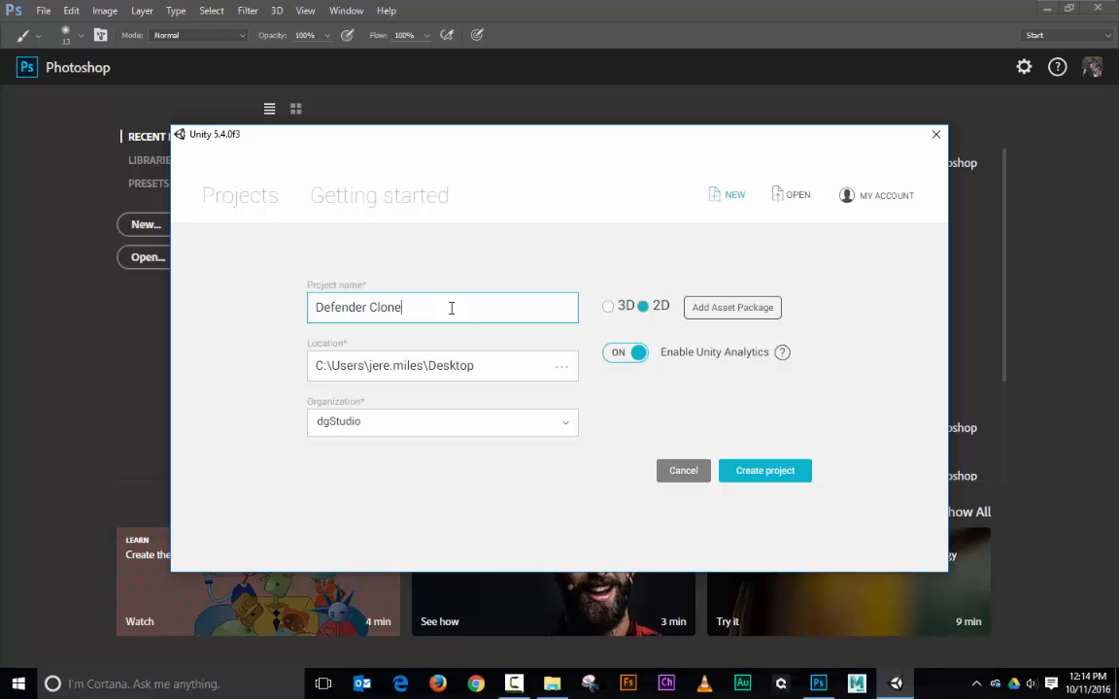
{"action": "left_click", "coordinate": [772, 475]}
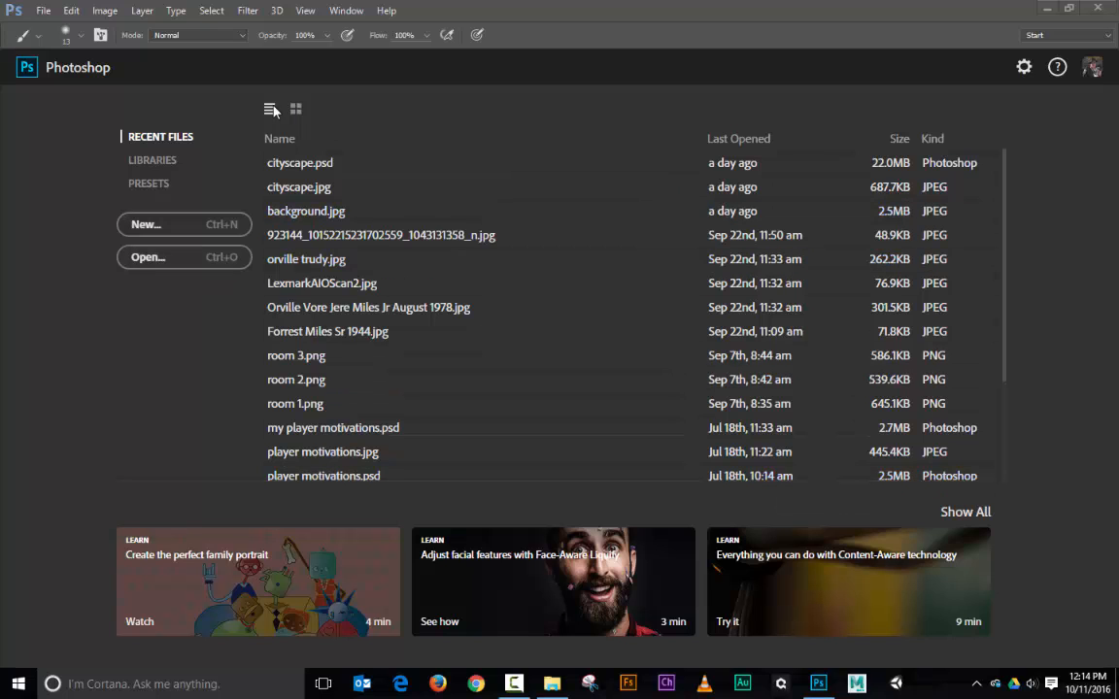
Switch to Photoshop and create a new blank document 1024 pixels wide and 768 pixels high
{"action": "left_click", "coordinate": [136, 225]}
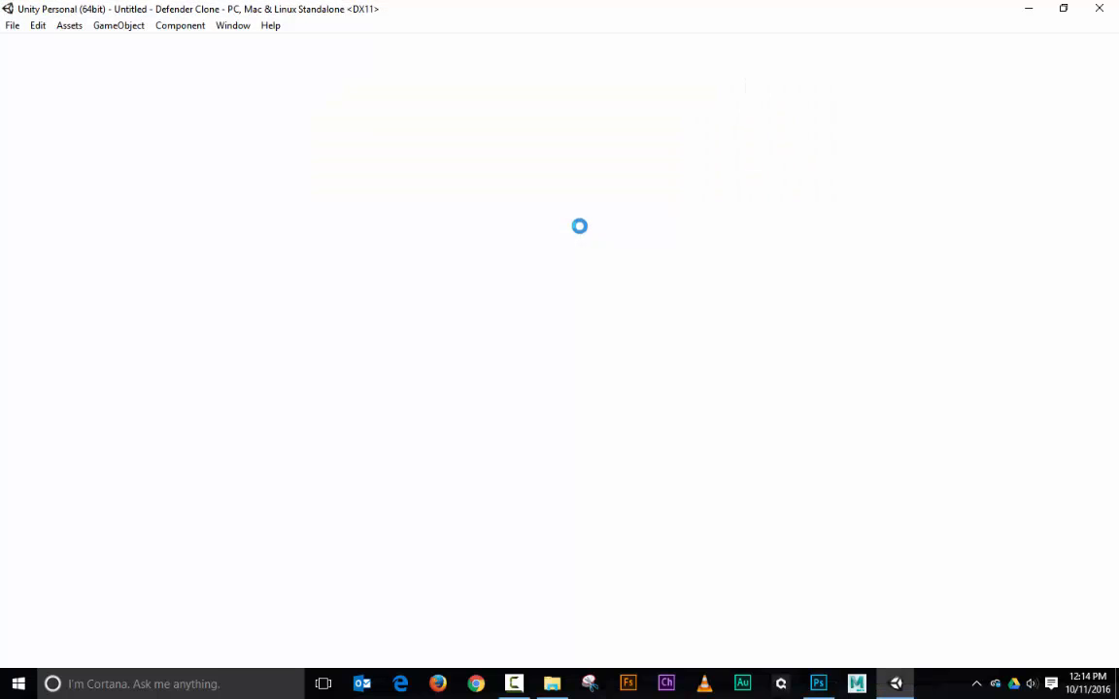
{"action": "left_click", "coordinate": [817, 684]}
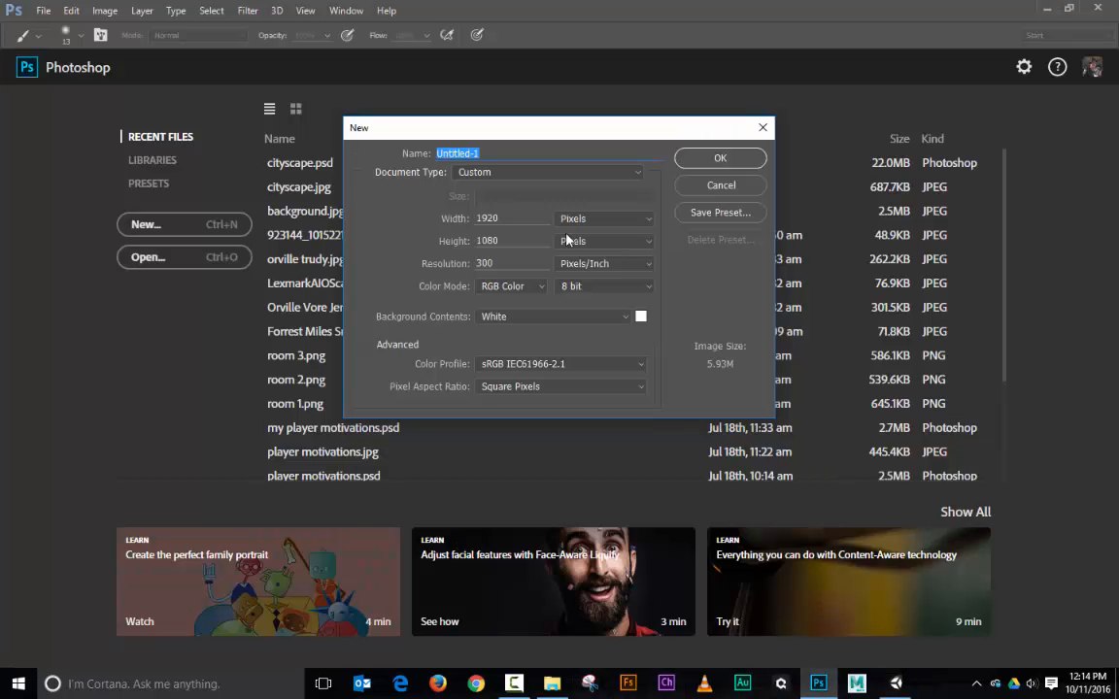
{"action": "key", "text": "BackSpace"}
{"action": "key", "text": "BackSpace"}
{"action": "key", "text": "BackSpace"}
{"action": "key", "text": "BackSpace"}
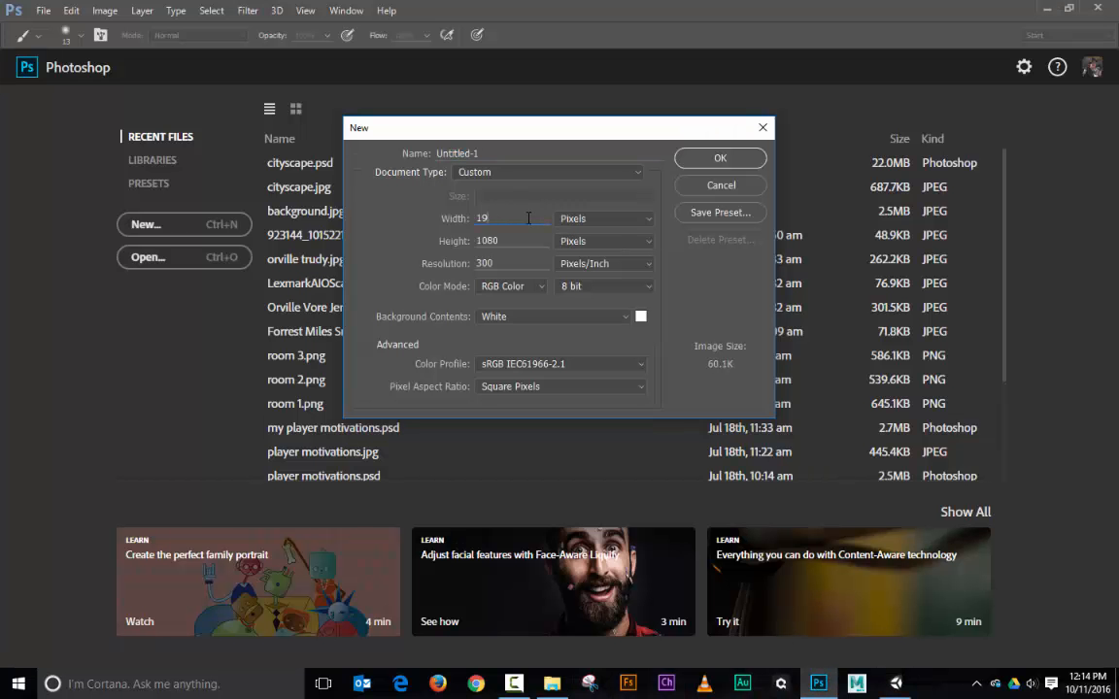
{"action": "type", "text": "102"}
{"action": "key", "text": "Tab"}
{"action": "type", "text": "768"}
{"action": "key", "text": "Return"}
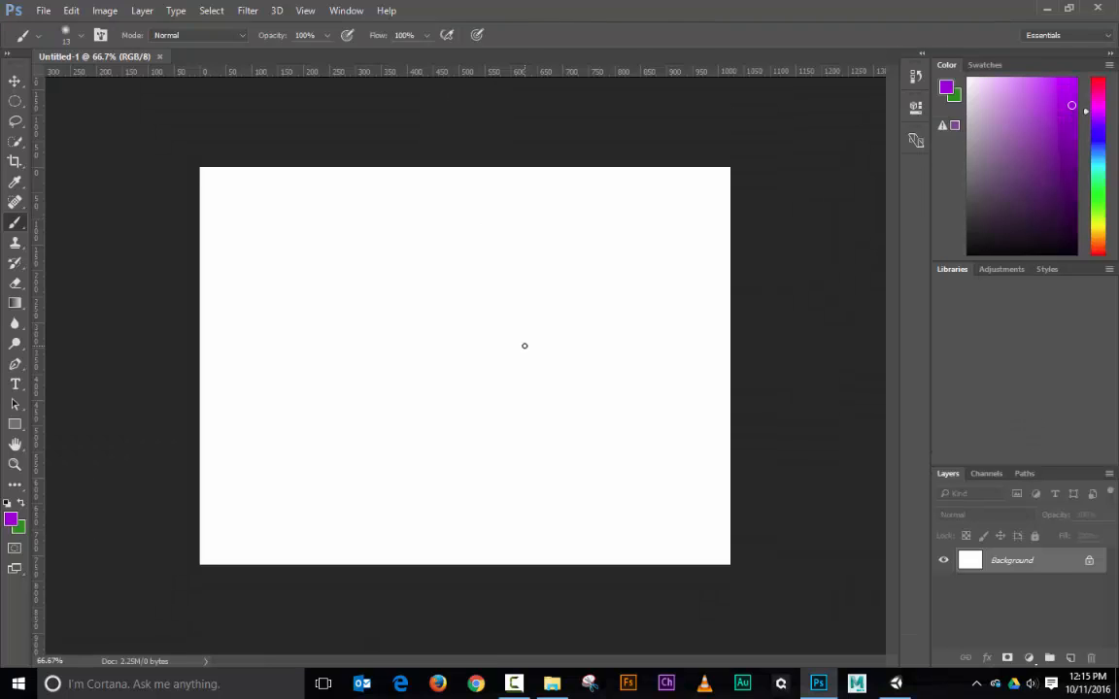
{"action": "key", "text": "ctrl+plus"}
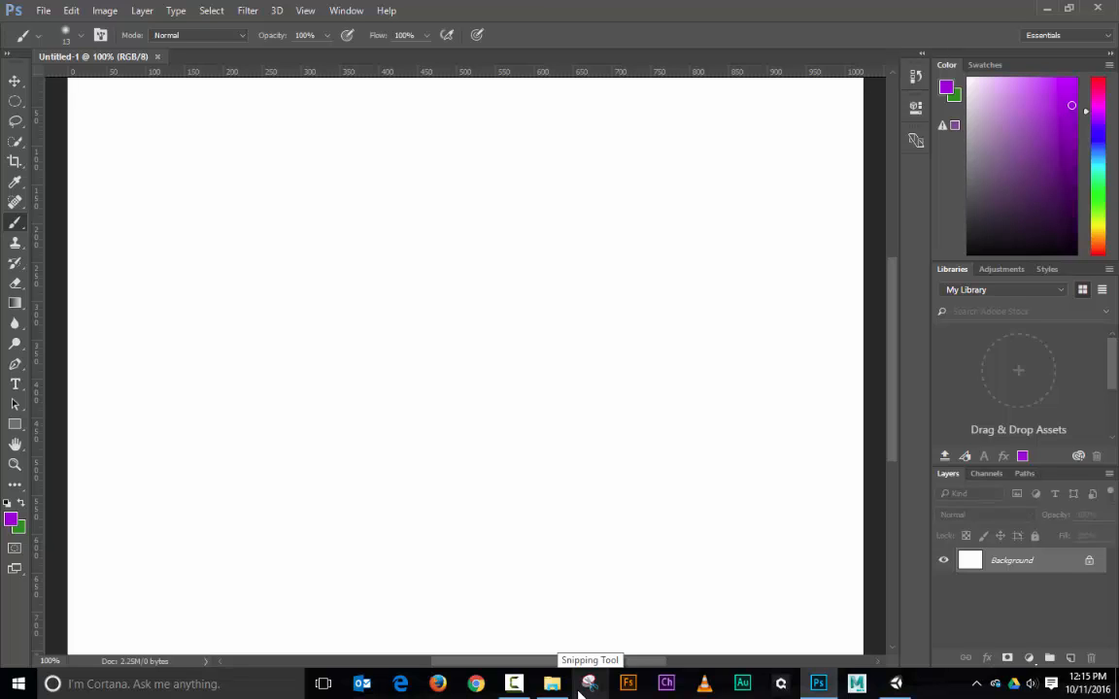
Switch to Unity, dismiss the editor update notice and import the full Unity5.3.PlayMaker.1.8.1.f10 package into the project
{"action": "left_click", "coordinate": [894, 686]}
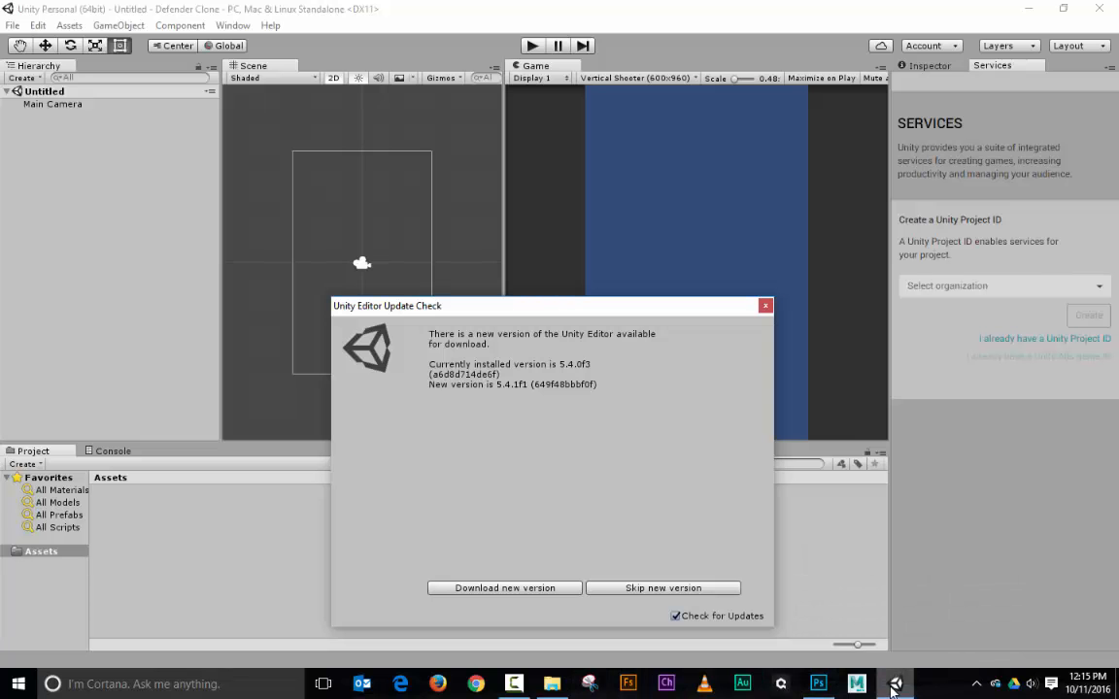
{"action": "left_click", "coordinate": [766, 307]}
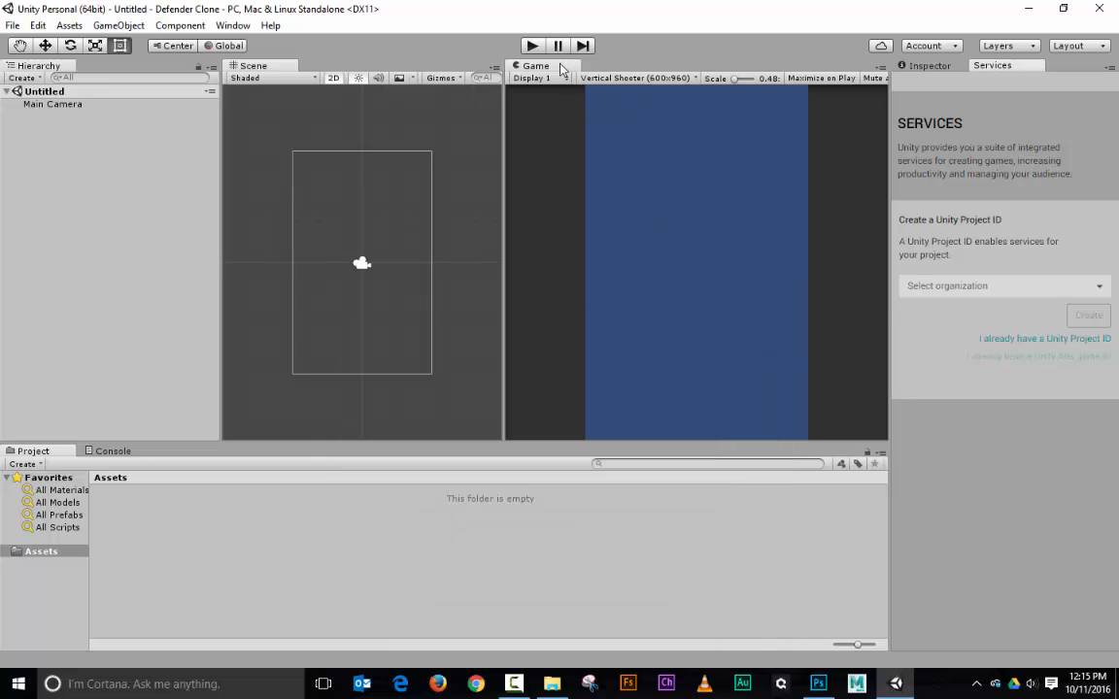
{"action": "mouse_move", "coordinate": [529, 68]}
{"action": "left_mouse_down"}
{"action": "mouse_move", "coordinate": [457, 70]}
{"action": "mouse_move", "coordinate": [524, 70]}
{"action": "left_mouse_up"}
{"action": "left_click_drag", "start_coordinate": [493, 606], "coordinate": [262, 572]}
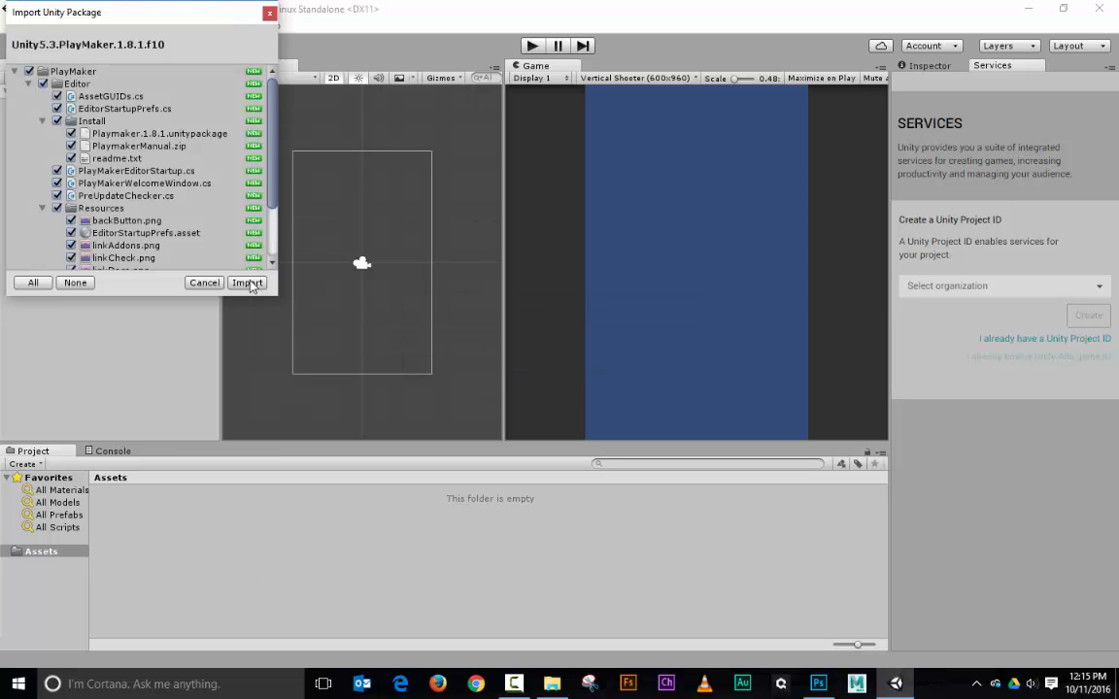
{"action": "left_click", "coordinate": [246, 282]}
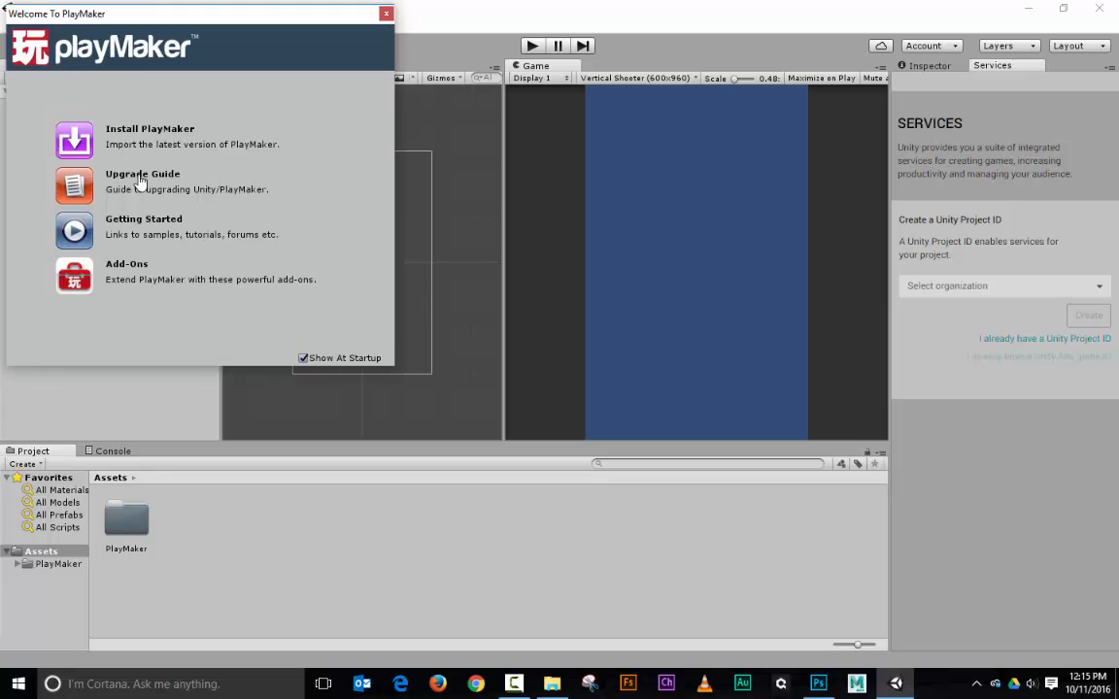
Run PlayMaker's pre-update check and start installing PlayMaker 1.8.1, confirming that a backup was made
{"action": "left_click", "coordinate": [70, 139]}
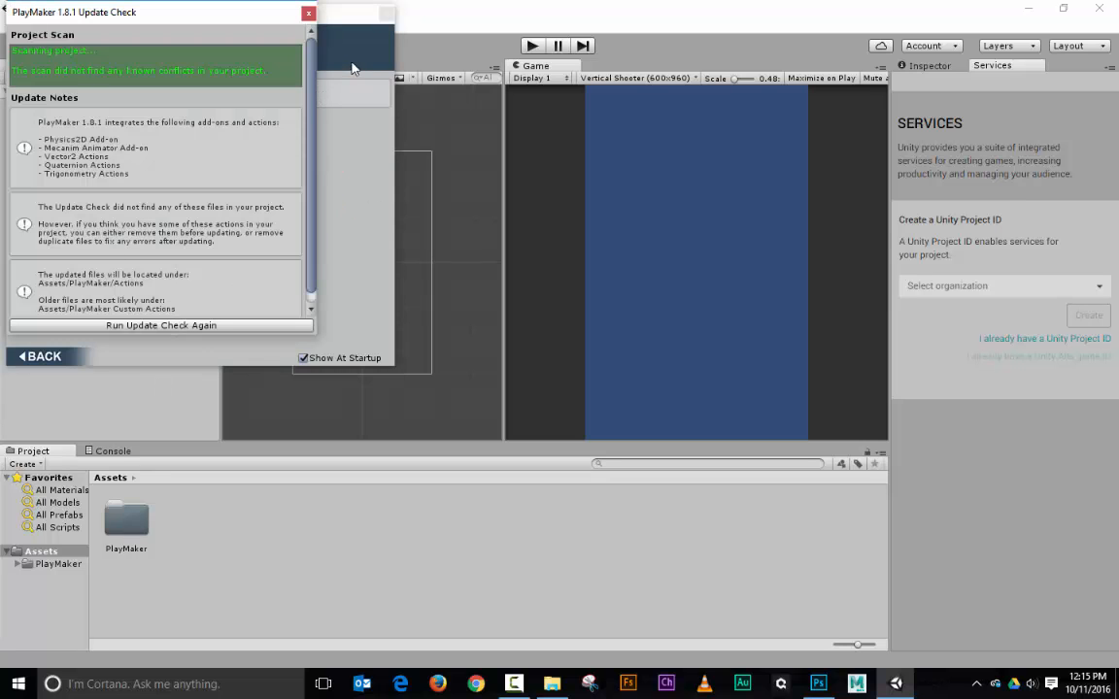
{"action": "left_click", "coordinate": [308, 14]}
{"action": "left_click", "coordinate": [73, 187]}
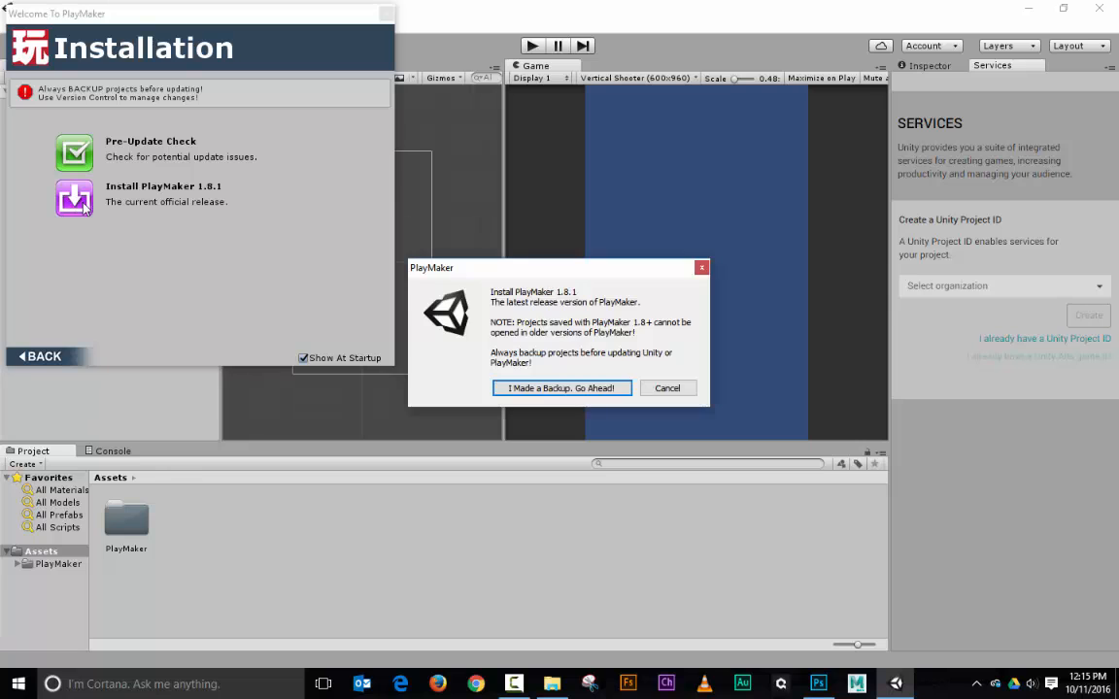
{"action": "left_click", "coordinate": [592, 388]}
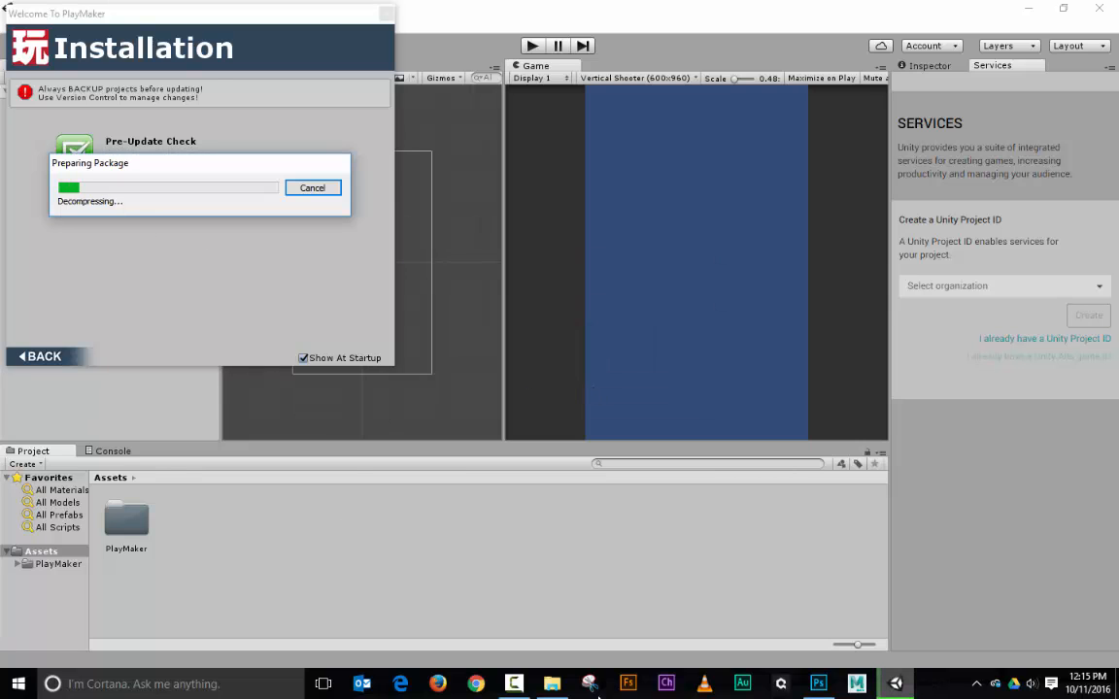
Switch to Photoshop and brush a large purple frame containing an X with arrows pointing in all four directions
{"action": "left_click", "coordinate": [819, 684]}
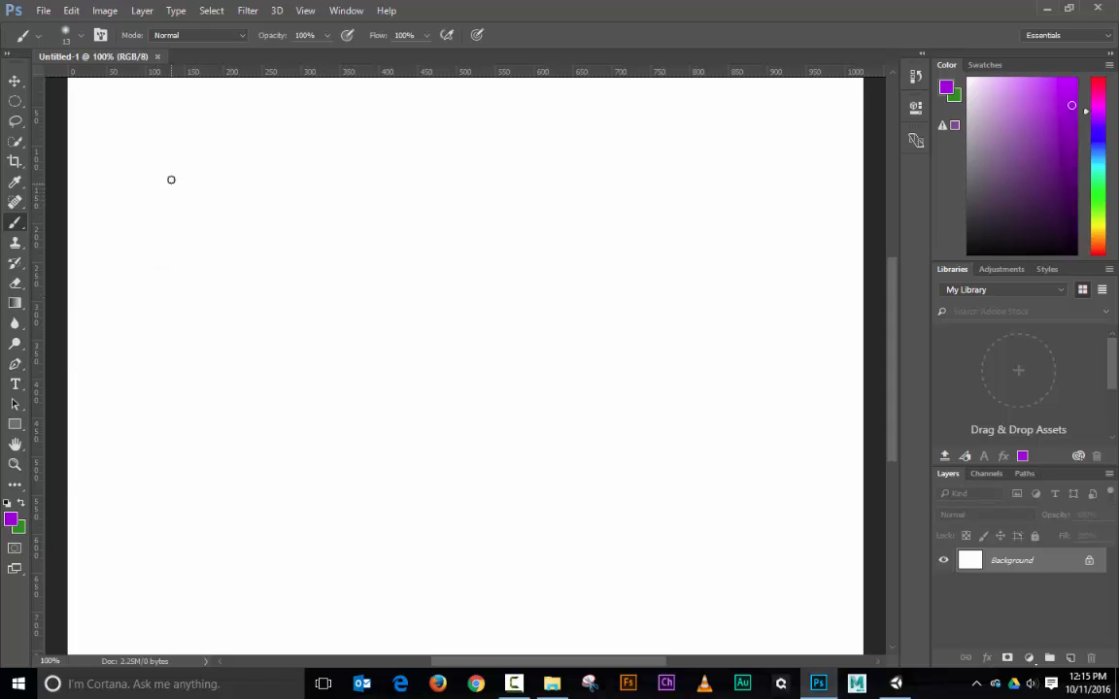
{"action": "mouse_move", "coordinate": [170, 177]}
{"action": "left_mouse_down"}
{"action": "mouse_move", "coordinate": [178, 329]}
{"action": "mouse_move", "coordinate": [213, 566]}
{"action": "mouse_move", "coordinate": [559, 539]}
{"action": "mouse_move", "coordinate": [822, 562]}
{"action": "mouse_move", "coordinate": [816, 329]}
{"action": "mouse_move", "coordinate": [788, 180]}
{"action": "mouse_move", "coordinate": [179, 187]}
{"action": "left_mouse_up"}
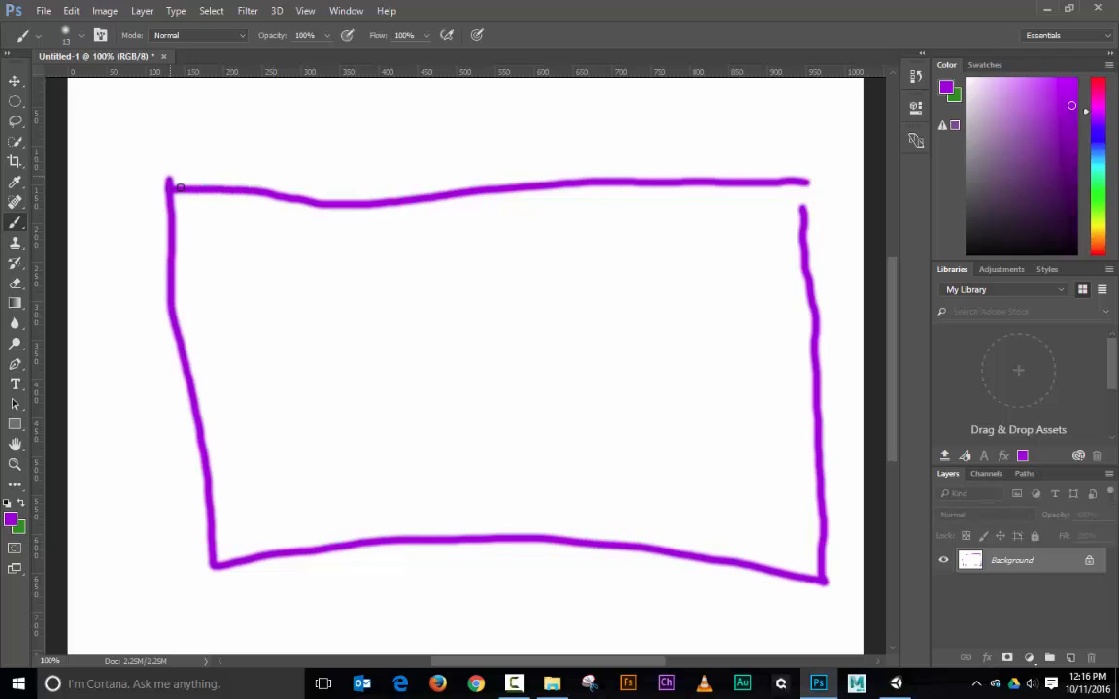
{"action": "mouse_move", "coordinate": [301, 380]}
{"action": "left_mouse_down"}
{"action": "mouse_move", "coordinate": [287, 407]}
{"action": "mouse_move", "coordinate": [377, 382]}
{"action": "mouse_move", "coordinate": [577, 375]}
{"action": "mouse_move", "coordinate": [553, 399]}
{"action": "left_mouse_up"}
{"action": "mouse_move", "coordinate": [302, 429]}
{"action": "left_mouse_down"}
{"action": "mouse_move", "coordinate": [312, 511]}
{"action": "mouse_move", "coordinate": [325, 484]}
{"action": "left_mouse_up"}
{"action": "left_click_drag", "start_coordinate": [270, 404], "coordinate": [244, 419]}
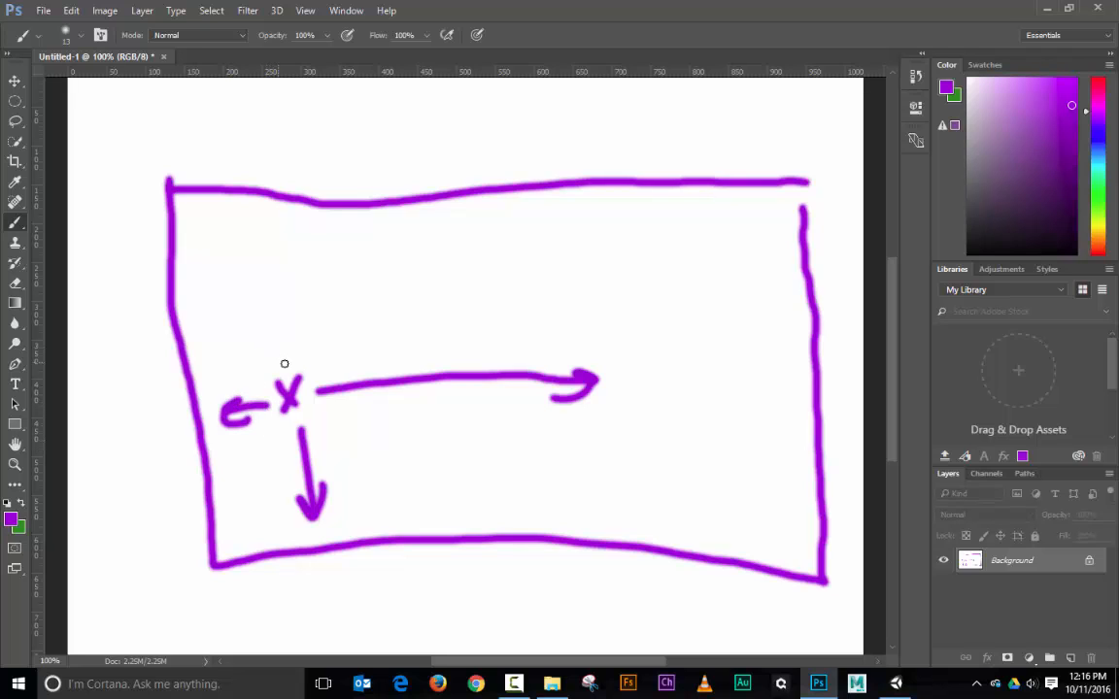
{"action": "mouse_move", "coordinate": [284, 363]}
{"action": "left_mouse_down"}
{"action": "mouse_move", "coordinate": [283, 272]}
{"action": "mouse_move", "coordinate": [306, 284]}
{"action": "left_mouse_up"}
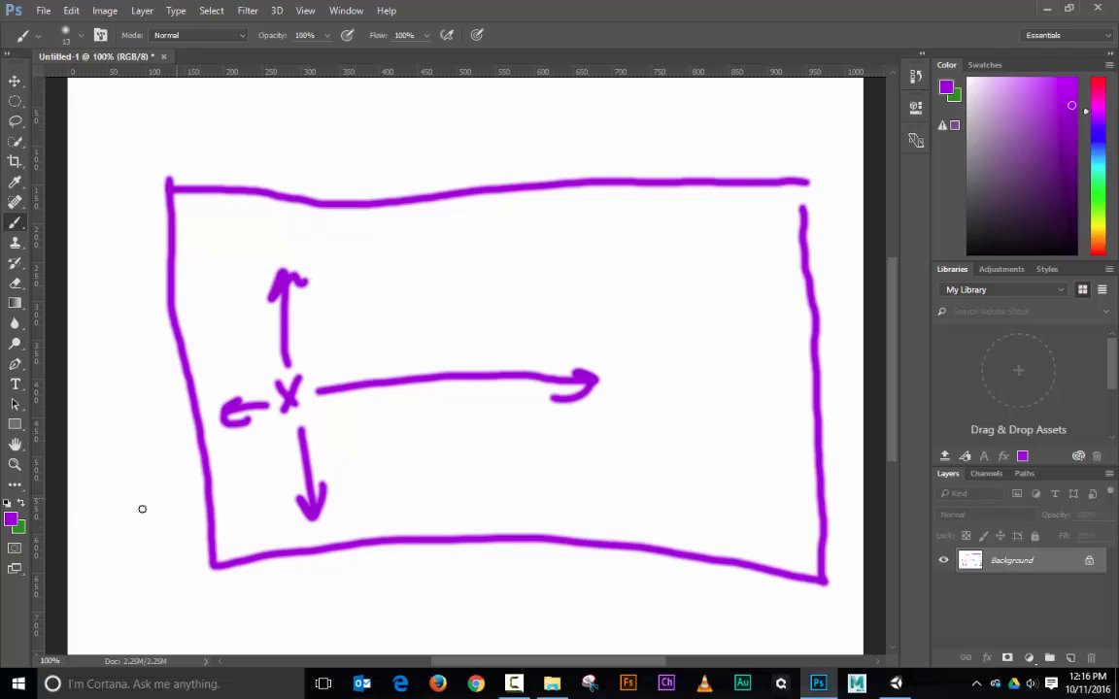
Swap the brush colour to green and paint two strokes along the left part of the frame's top edge
{"action": "left_click", "coordinate": [19, 528]}
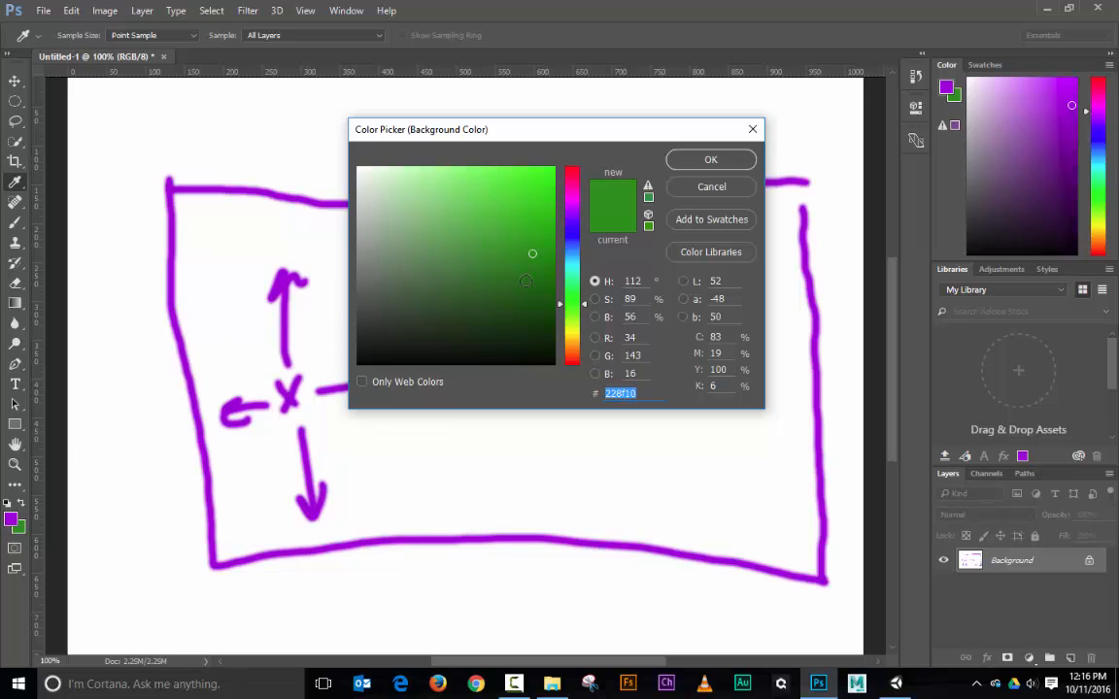
{"action": "left_click", "coordinate": [747, 165]}
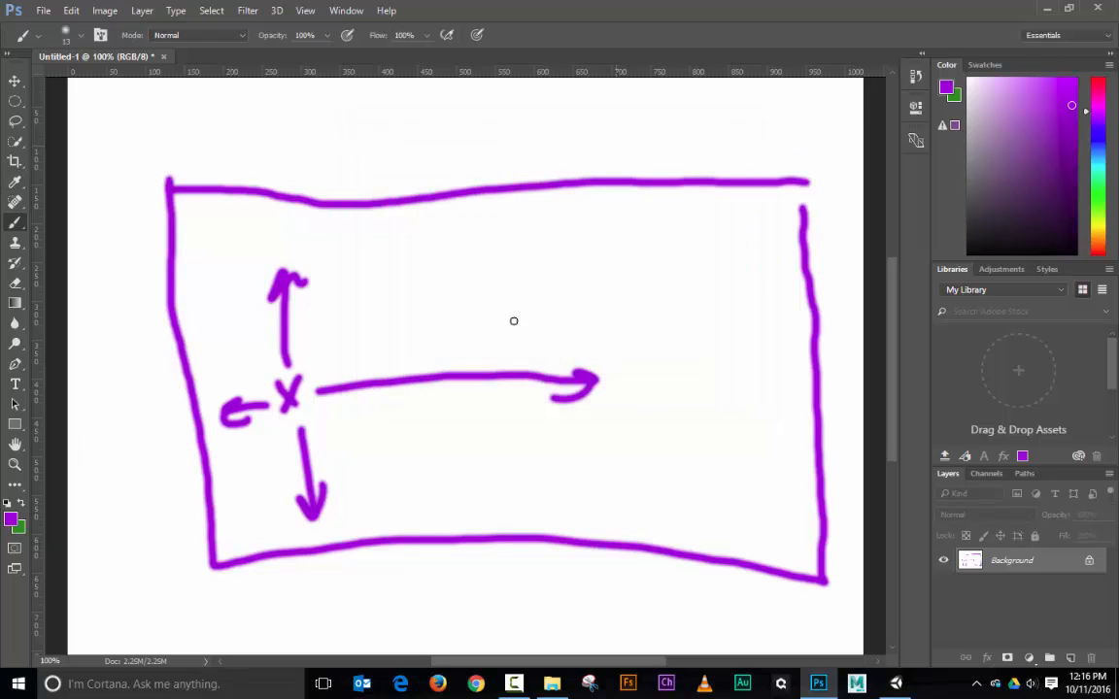
{"action": "left_click", "coordinate": [22, 501]}
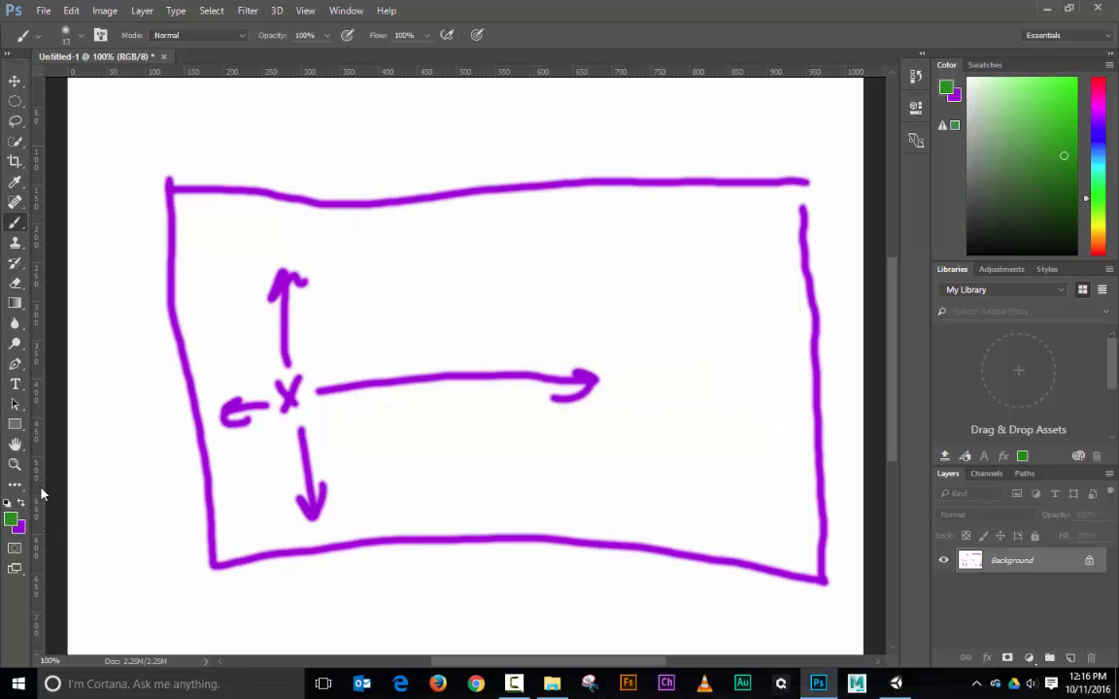
{"action": "left_click_drag", "start_coordinate": [205, 200], "coordinate": [425, 192]}
{"action": "mouse_move", "coordinate": [224, 215]}
{"action": "left_mouse_down"}
{"action": "mouse_move", "coordinate": [356, 199]}
{"action": "mouse_move", "coordinate": [454, 201]}
{"action": "left_mouse_up"}
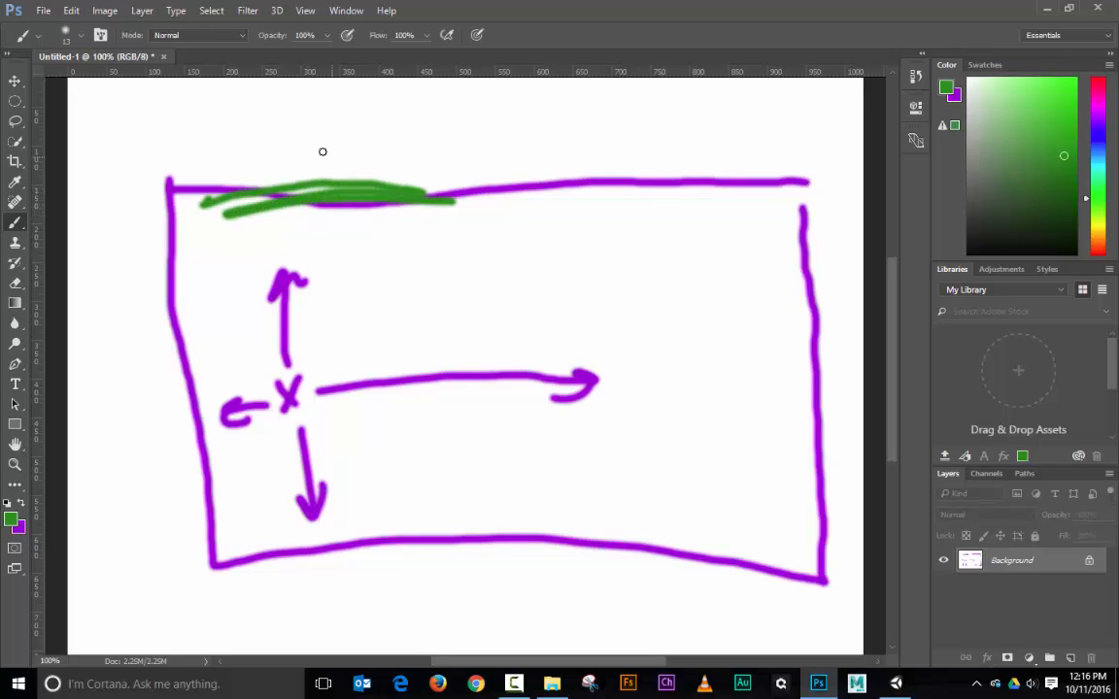
Handwrite green labels around the frame: +Y at the top, -Y at the bottom, -X on the left and X on the right
{"action": "left_click", "coordinate": [101, 157]}
{"action": "left_click_drag", "start_coordinate": [101, 158], "coordinate": [114, 181]}
{"action": "left_click_drag", "start_coordinate": [123, 147], "coordinate": [115, 201]}
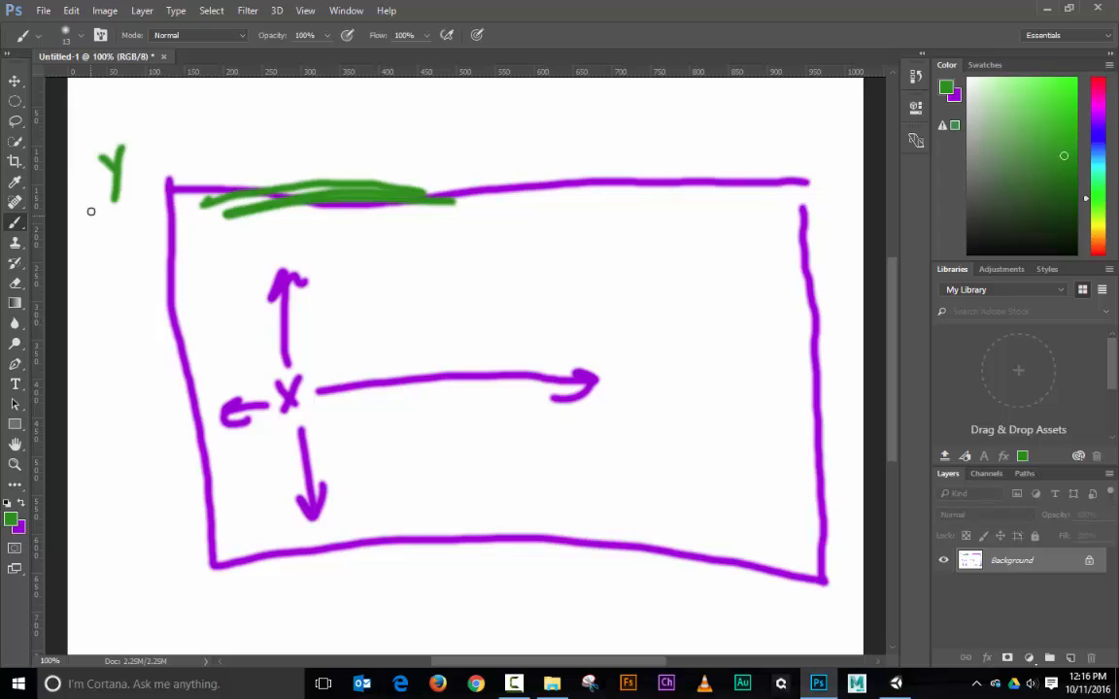
{"action": "mouse_move", "coordinate": [90, 161]}
{"action": "left_mouse_down"}
{"action": "mouse_move", "coordinate": [86, 184]}
{"action": "mouse_move", "coordinate": [99, 169]}
{"action": "left_mouse_up"}
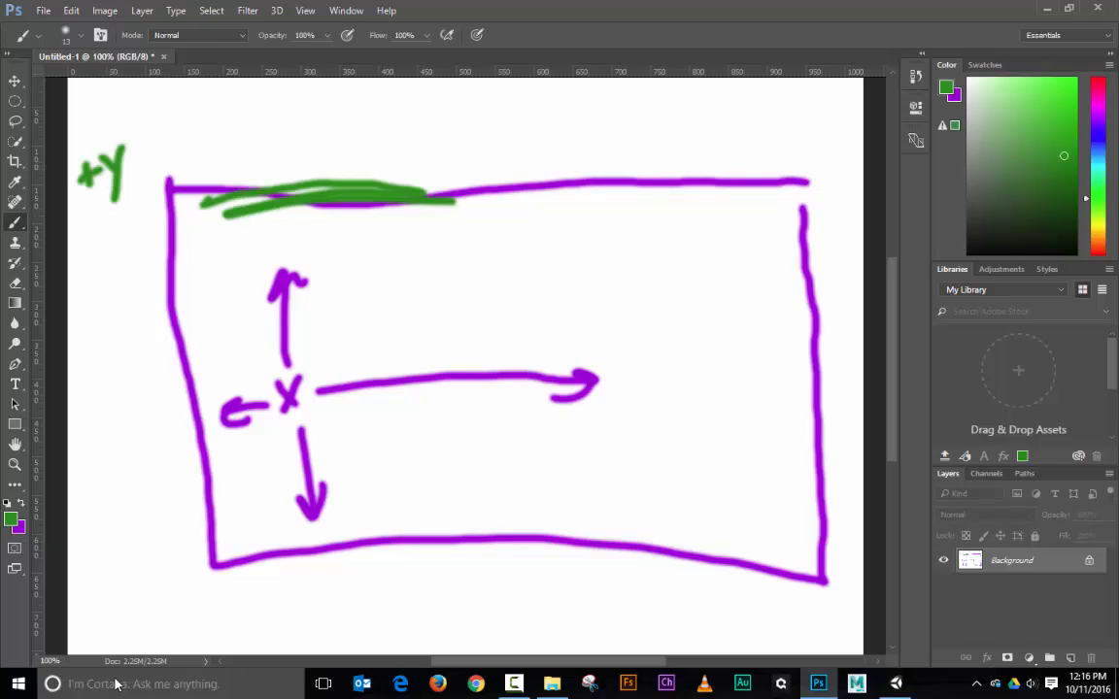
{"action": "left_click_drag", "start_coordinate": [104, 611], "coordinate": [138, 610]}
{"action": "left_click_drag", "start_coordinate": [150, 587], "coordinate": [139, 634]}
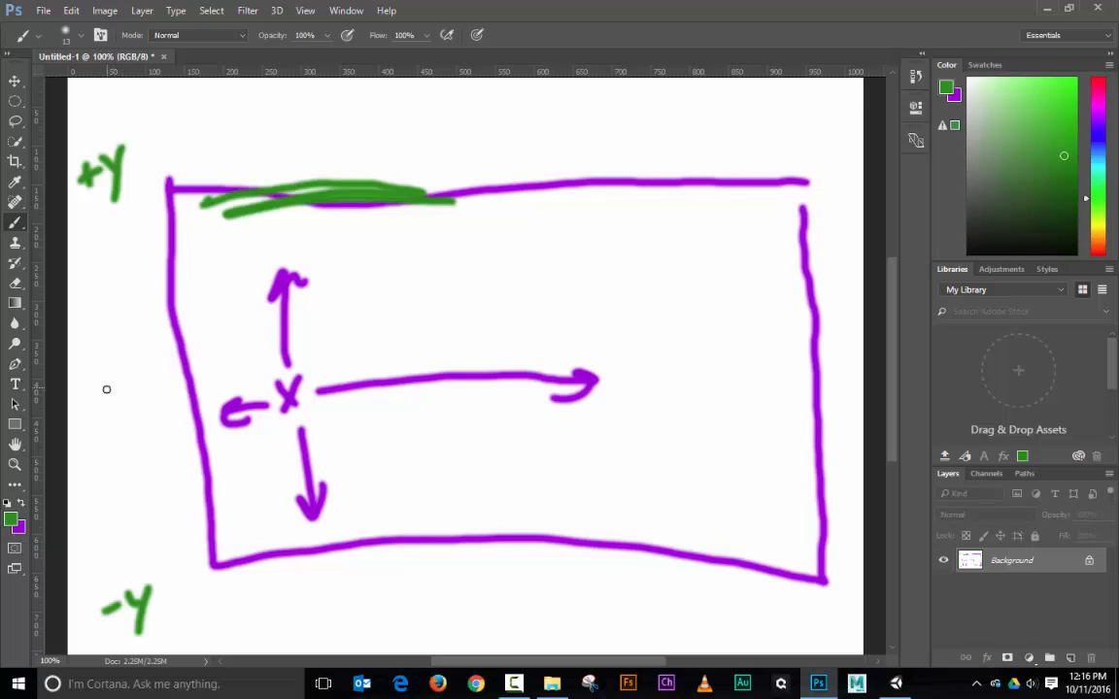
{"action": "mouse_move", "coordinate": [102, 394]}
{"action": "left_mouse_down"}
{"action": "mouse_move", "coordinate": [119, 388]}
{"action": "mouse_move", "coordinate": [134, 401]}
{"action": "left_mouse_up"}
{"action": "left_click_drag", "start_coordinate": [127, 387], "coordinate": [178, 416]}
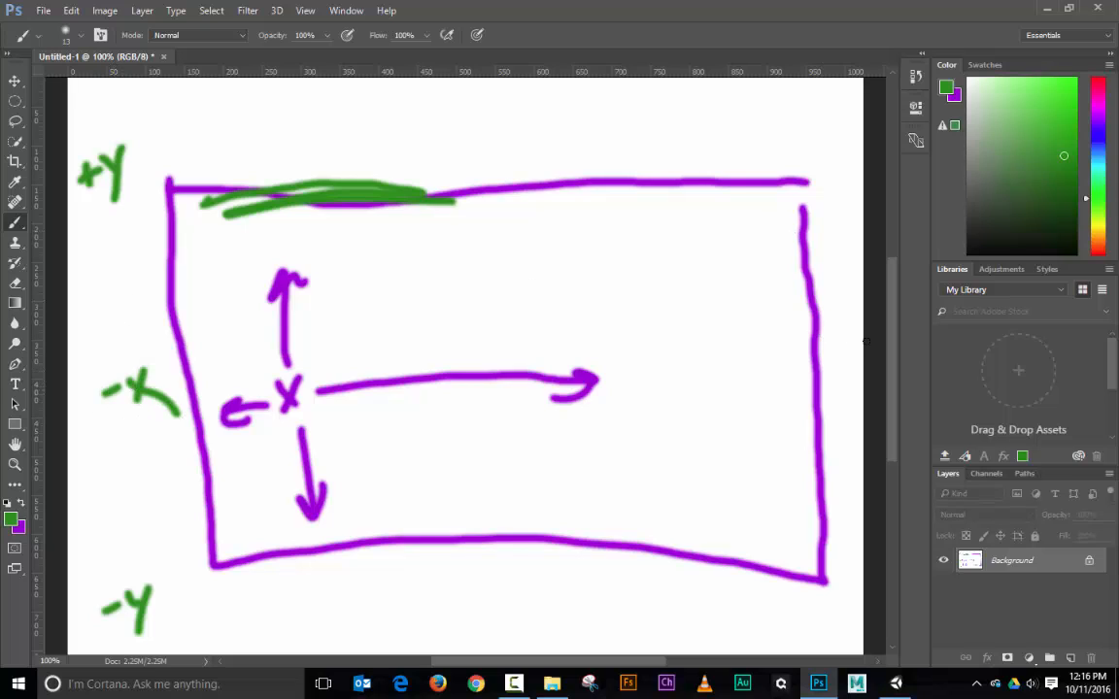
{"action": "mouse_move", "coordinate": [831, 352]}
{"action": "left_mouse_down"}
{"action": "mouse_move", "coordinate": [852, 387]}
{"action": "mouse_move", "coordinate": [831, 384]}
{"action": "left_mouse_up"}
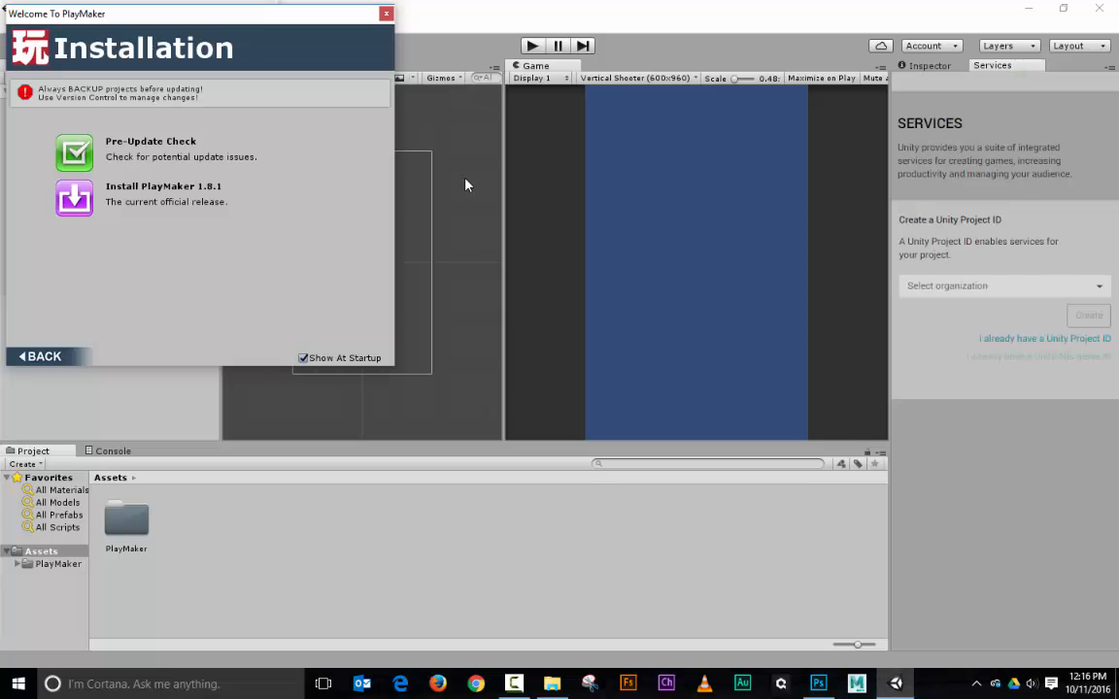
Switch to Unity, close the PlayMaker welcome window and import the PlayMaker 1.8.1 package contents
{"action": "left_click", "coordinate": [387, 16]}
{"action": "left_click", "coordinate": [235, 283]}
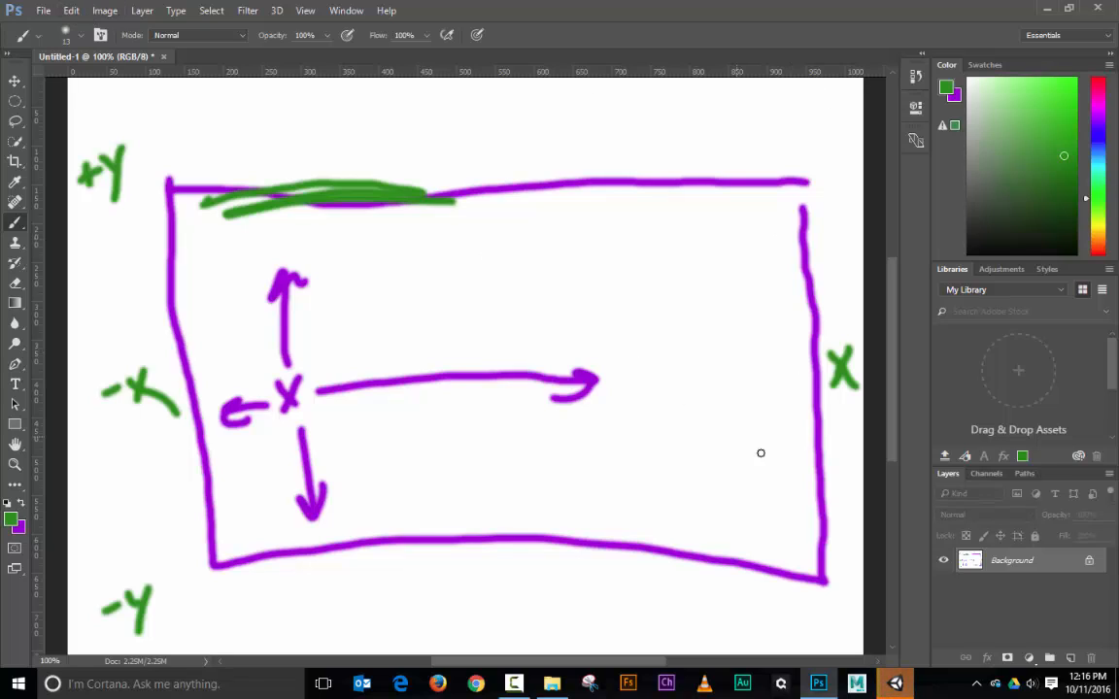
Switch to Photoshop, convert the Background into a regular layer and add a layer above it filled with white
{"action": "double_click", "coordinate": [1024, 568]}
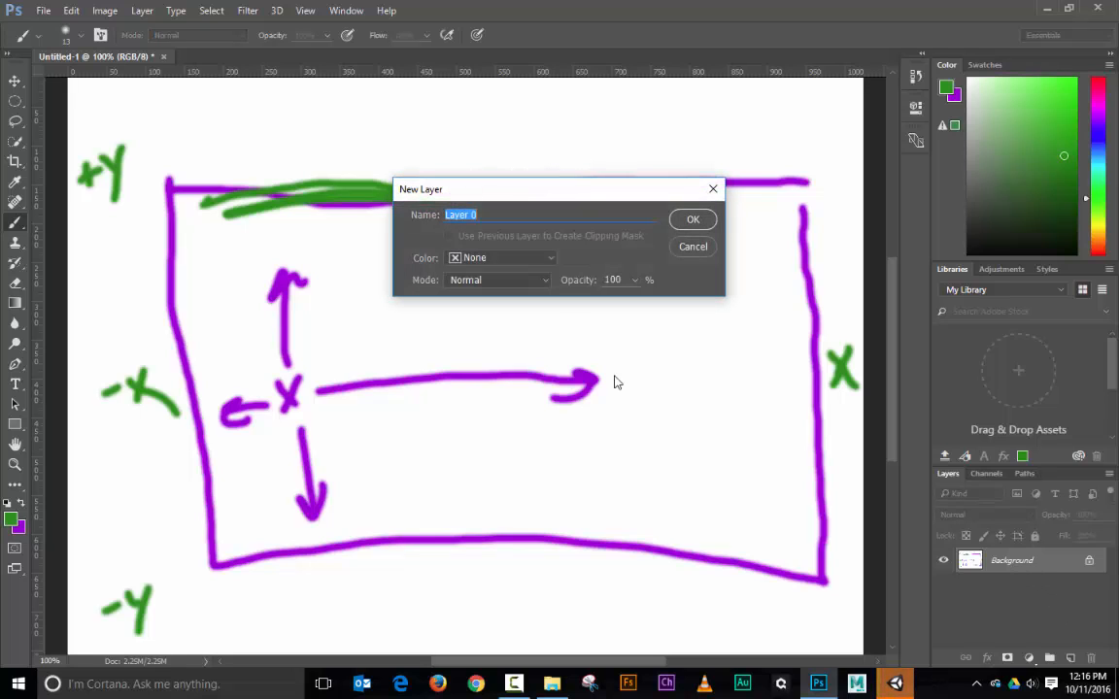
{"action": "left_click", "coordinate": [688, 219]}
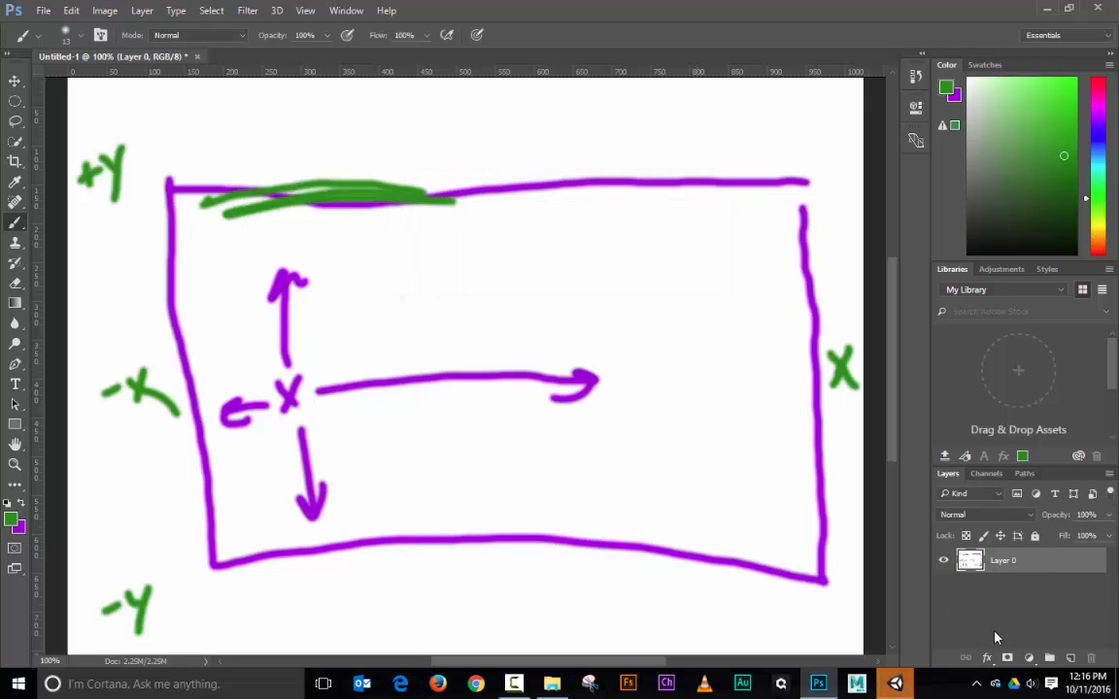
{"action": "left_click", "coordinate": [1070, 657]}
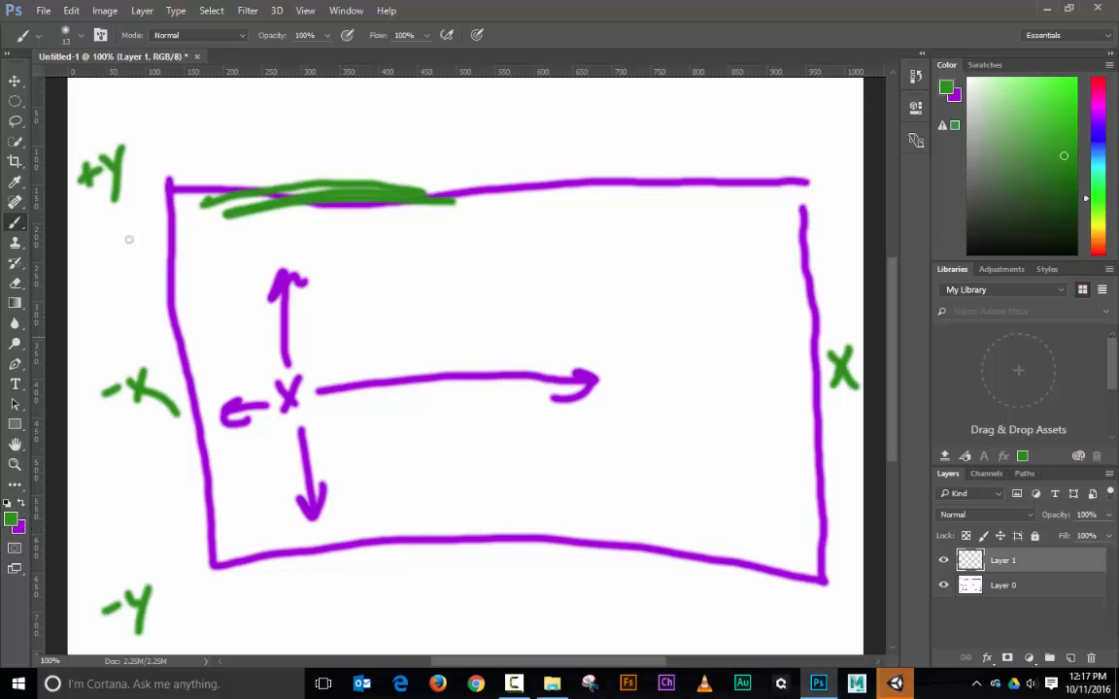
{"action": "left_click", "coordinate": [75, 9]}
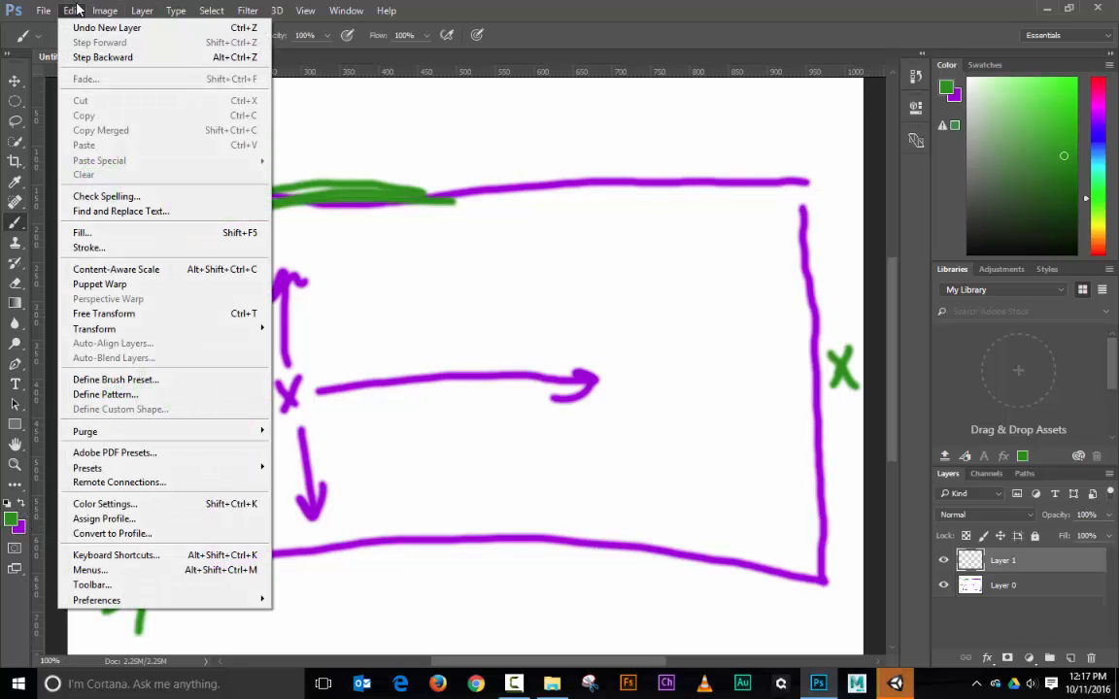
{"action": "left_click", "coordinate": [215, 231]}
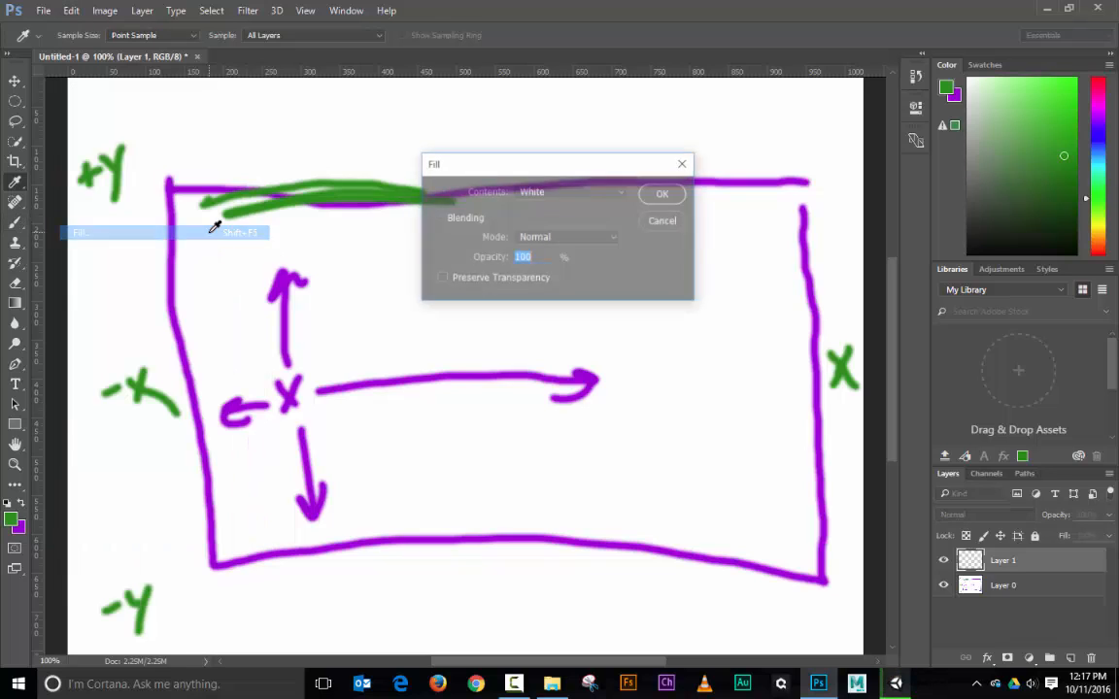
{"action": "left_click", "coordinate": [663, 193]}
{"action": "key", "text": "b"}
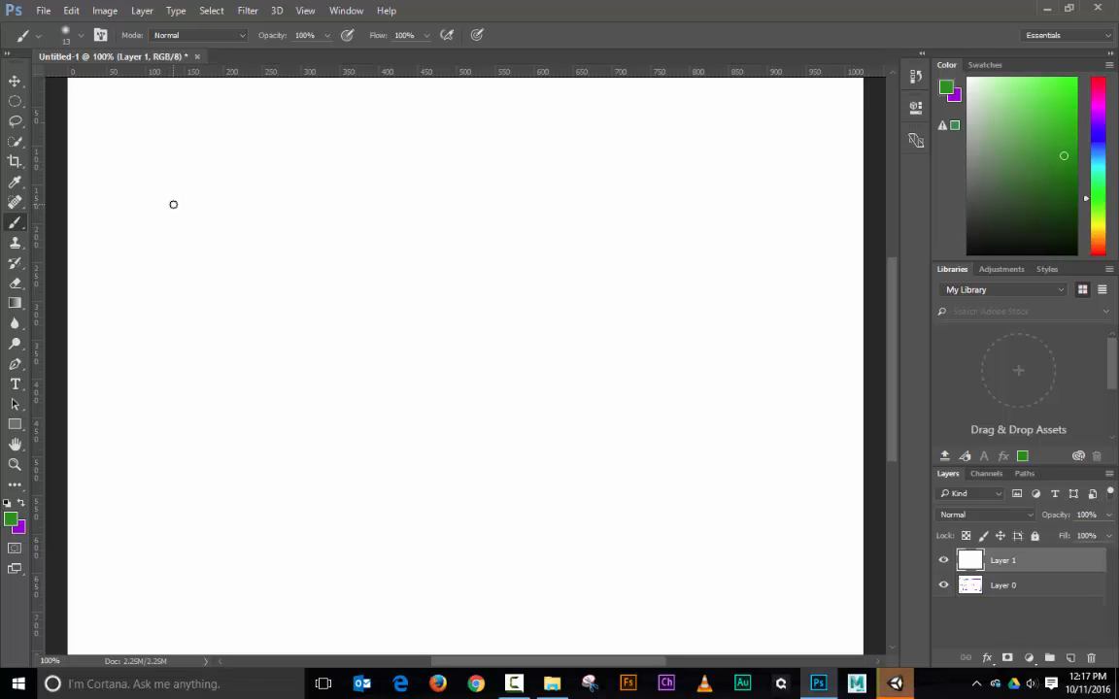
Paint two green boxes on the white layer, handwriting "Not moving" in the left one and "Check my position" in the right one
{"action": "mouse_move", "coordinate": [172, 202]}
{"action": "left_mouse_down"}
{"action": "mouse_move", "coordinate": [178, 305]}
{"action": "mouse_move", "coordinate": [300, 227]}
{"action": "mouse_move", "coordinate": [165, 179]}
{"action": "mouse_move", "coordinate": [205, 202]}
{"action": "mouse_move", "coordinate": [232, 183]}
{"action": "mouse_move", "coordinate": [257, 185]}
{"action": "left_mouse_up"}
{"action": "mouse_move", "coordinate": [198, 263]}
{"action": "left_mouse_down"}
{"action": "mouse_move", "coordinate": [202, 247]}
{"action": "mouse_move", "coordinate": [260, 236]}
{"action": "mouse_move", "coordinate": [293, 189]}
{"action": "mouse_move", "coordinate": [330, 184]}
{"action": "left_mouse_up"}
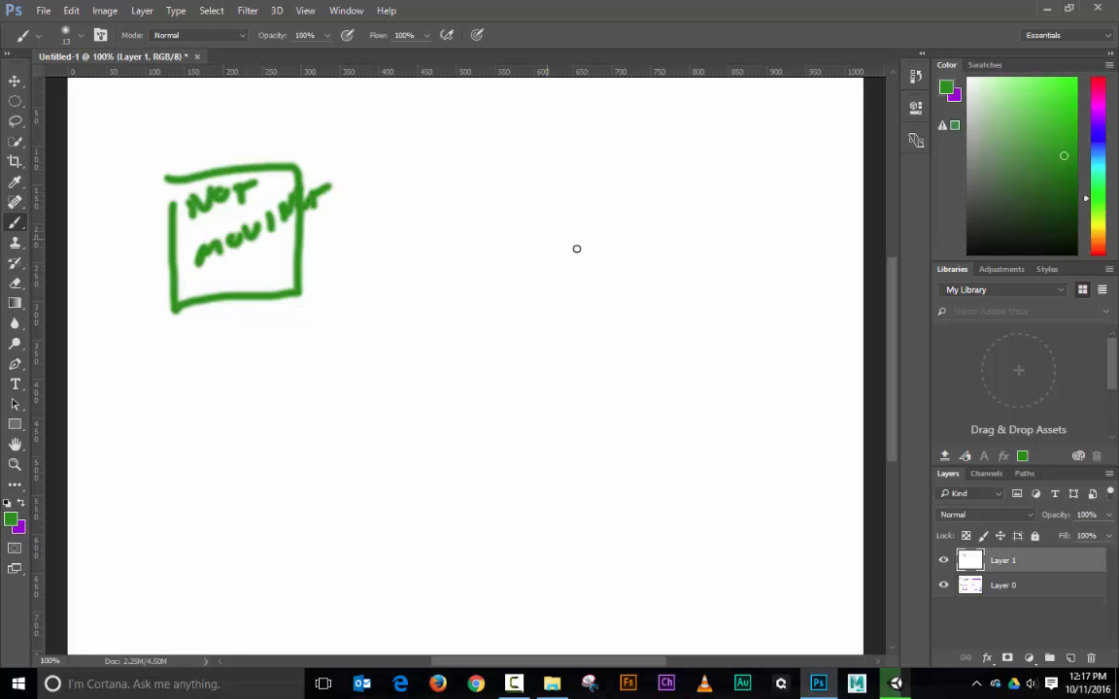
{"action": "left_click_drag", "start_coordinate": [573, 216], "coordinate": [567, 375]}
{"action": "mouse_move", "coordinate": [574, 215]}
{"action": "left_mouse_down"}
{"action": "mouse_move", "coordinate": [769, 205]}
{"action": "mouse_move", "coordinate": [752, 326]}
{"action": "mouse_move", "coordinate": [758, 375]}
{"action": "mouse_move", "coordinate": [550, 386]}
{"action": "left_mouse_up"}
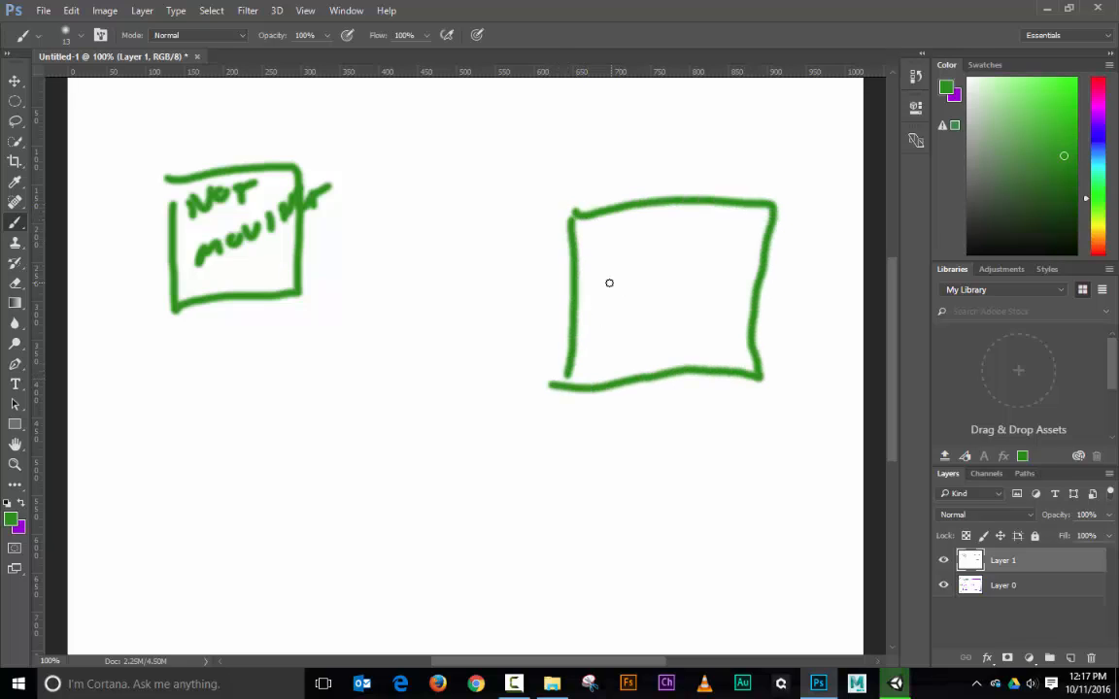
{"action": "left_click_drag", "start_coordinate": [598, 255], "coordinate": [609, 242]}
{"action": "mouse_move", "coordinate": [646, 258]}
{"action": "left_mouse_down"}
{"action": "mouse_move", "coordinate": [704, 242]}
{"action": "mouse_move", "coordinate": [724, 258]}
{"action": "left_mouse_up"}
{"action": "mouse_move", "coordinate": [627, 305]}
{"action": "left_mouse_down"}
{"action": "mouse_move", "coordinate": [666, 301]}
{"action": "mouse_move", "coordinate": [685, 317]}
{"action": "left_mouse_up"}
{"action": "mouse_move", "coordinate": [612, 335]}
{"action": "left_mouse_down"}
{"action": "mouse_move", "coordinate": [610, 365]}
{"action": "mouse_move", "coordinate": [696, 332]}
{"action": "mouse_move", "coordinate": [717, 345]}
{"action": "mouse_move", "coordinate": [712, 370]}
{"action": "mouse_move", "coordinate": [742, 364]}
{"action": "left_mouse_up"}
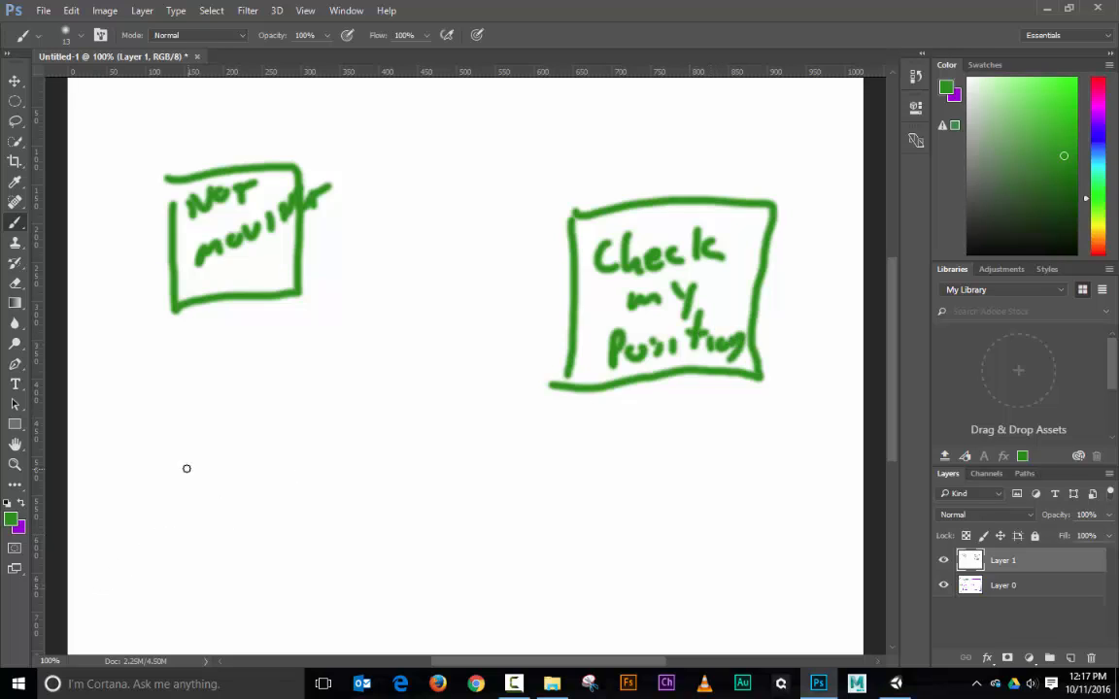
Paint a third green box in the canvas's lower-left area and handwrite "Move player little bit" inside it
{"action": "mouse_move", "coordinate": [197, 459]}
{"action": "left_mouse_down"}
{"action": "mouse_move", "coordinate": [183, 629]}
{"action": "mouse_move", "coordinate": [392, 618]}
{"action": "mouse_move", "coordinate": [352, 455]}
{"action": "mouse_move", "coordinate": [195, 454]}
{"action": "left_mouse_up"}
{"action": "mouse_move", "coordinate": [206, 510]}
{"action": "left_mouse_down"}
{"action": "mouse_move", "coordinate": [211, 494]}
{"action": "mouse_move", "coordinate": [244, 491]}
{"action": "mouse_move", "coordinate": [311, 502]}
{"action": "left_mouse_up"}
{"action": "left_click", "coordinate": [233, 534]}
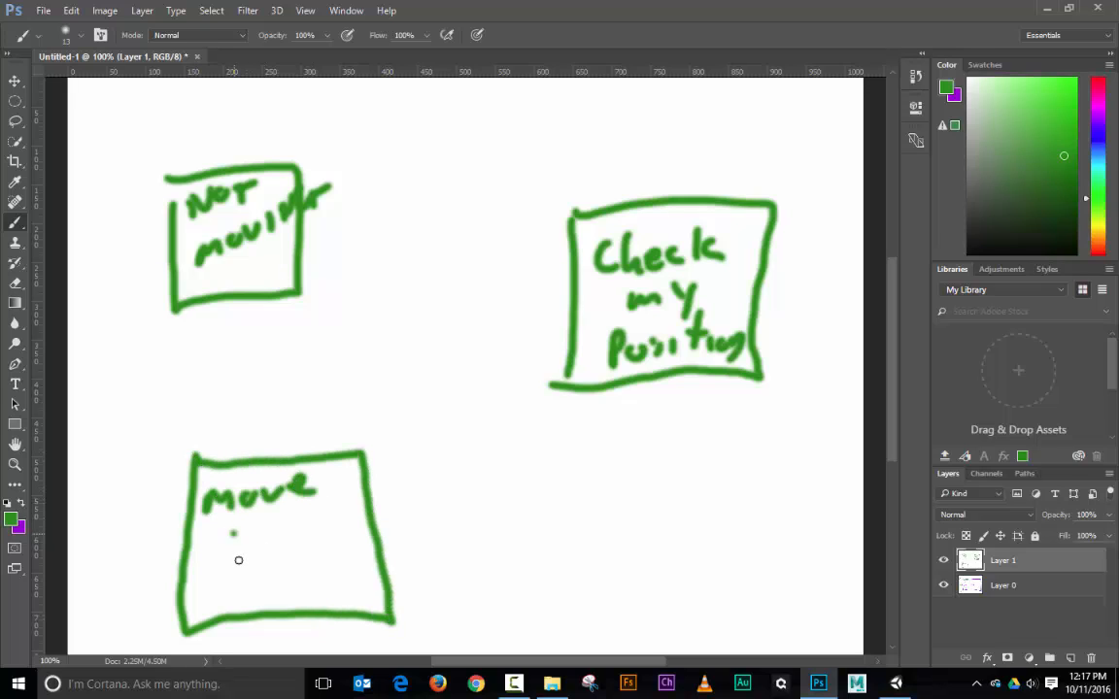
{"action": "mouse_move", "coordinate": [233, 533]}
{"action": "left_mouse_down"}
{"action": "mouse_move", "coordinate": [283, 529]}
{"action": "mouse_move", "coordinate": [302, 550]}
{"action": "mouse_move", "coordinate": [357, 506]}
{"action": "left_mouse_up"}
{"action": "mouse_move", "coordinate": [210, 577]}
{"action": "left_mouse_down"}
{"action": "mouse_move", "coordinate": [226, 588]}
{"action": "mouse_move", "coordinate": [303, 583]}
{"action": "mouse_move", "coordinate": [316, 595]}
{"action": "mouse_move", "coordinate": [375, 561]}
{"action": "left_mouse_up"}
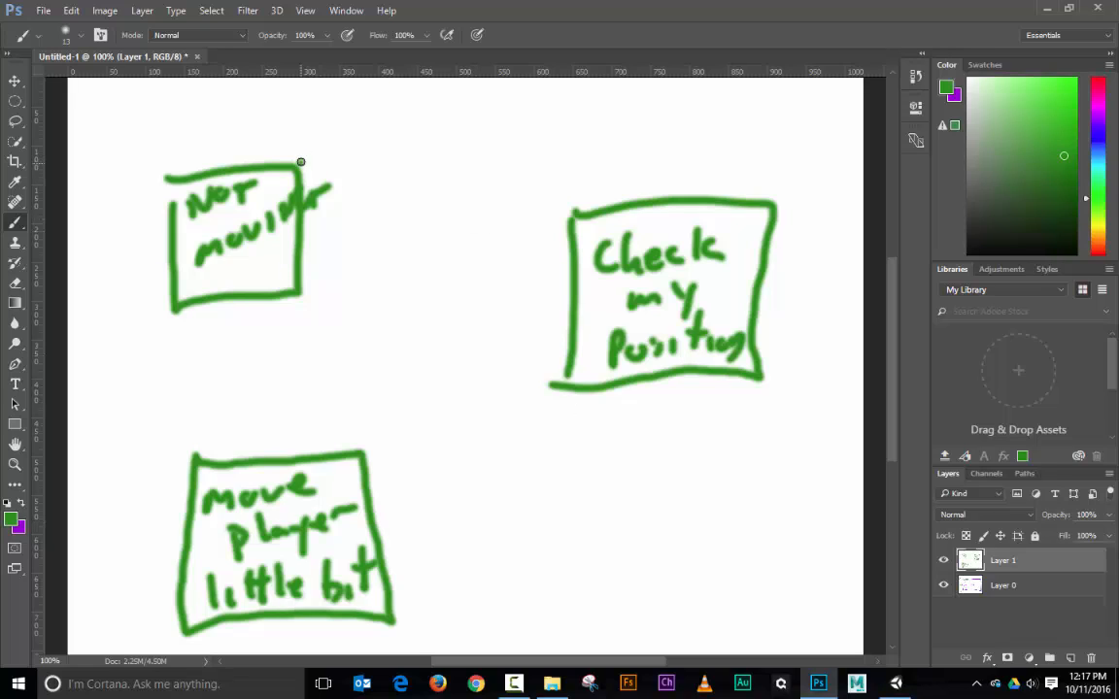
Draw a curved arrow from the "Not moving" box to "Check my position" and label it "When move key is pressed"
{"action": "mouse_move", "coordinate": [300, 162]}
{"action": "left_mouse_down"}
{"action": "mouse_move", "coordinate": [437, 158]}
{"action": "mouse_move", "coordinate": [546, 245]}
{"action": "mouse_move", "coordinate": [559, 211]}
{"action": "left_mouse_up"}
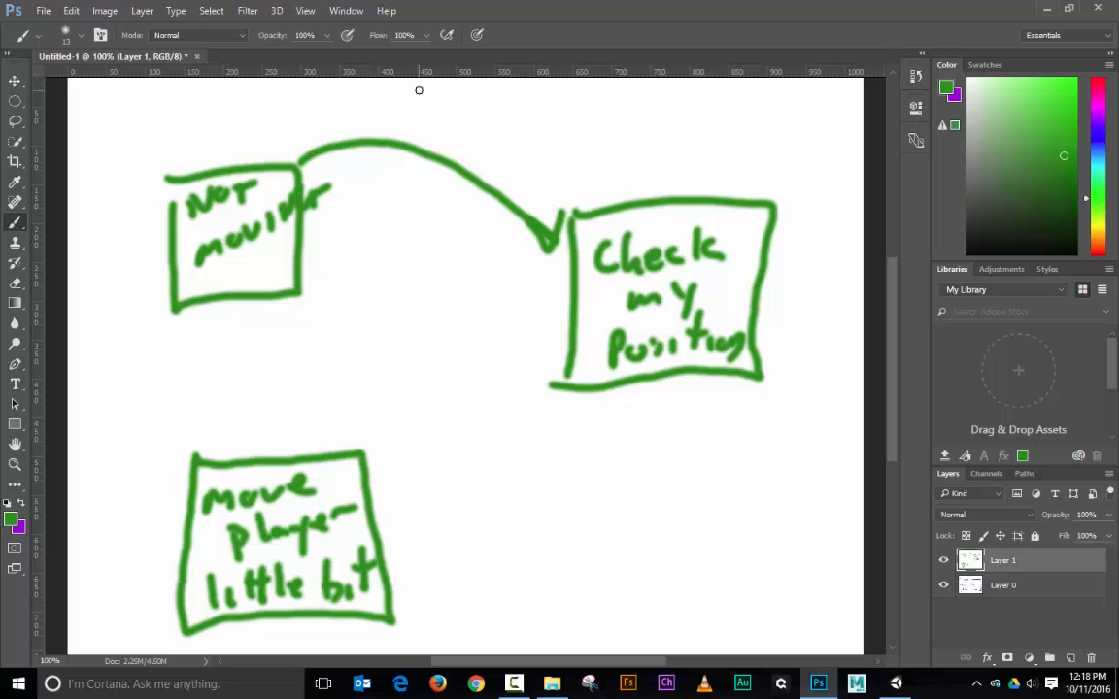
{"action": "mouse_move", "coordinate": [368, 97]}
{"action": "left_mouse_down"}
{"action": "mouse_move", "coordinate": [394, 101]}
{"action": "mouse_move", "coordinate": [410, 123]}
{"action": "mouse_move", "coordinate": [475, 126]}
{"action": "mouse_move", "coordinate": [607, 102]}
{"action": "mouse_move", "coordinate": [618, 111]}
{"action": "left_mouse_up"}
{"action": "mouse_move", "coordinate": [461, 136]}
{"action": "left_mouse_down"}
{"action": "mouse_move", "coordinate": [463, 167]}
{"action": "mouse_move", "coordinate": [511, 145]}
{"action": "mouse_move", "coordinate": [529, 179]}
{"action": "left_mouse_up"}
{"action": "mouse_move", "coordinate": [575, 133]}
{"action": "left_mouse_down"}
{"action": "mouse_move", "coordinate": [589, 150]}
{"action": "mouse_move", "coordinate": [554, 194]}
{"action": "mouse_move", "coordinate": [603, 165]}
{"action": "mouse_move", "coordinate": [612, 175]}
{"action": "left_mouse_up"}
{"action": "mouse_move", "coordinate": [647, 150]}
{"action": "left_mouse_down"}
{"action": "mouse_move", "coordinate": [633, 171]}
{"action": "mouse_move", "coordinate": [670, 154]}
{"action": "mouse_move", "coordinate": [697, 112]}
{"action": "left_mouse_up"}
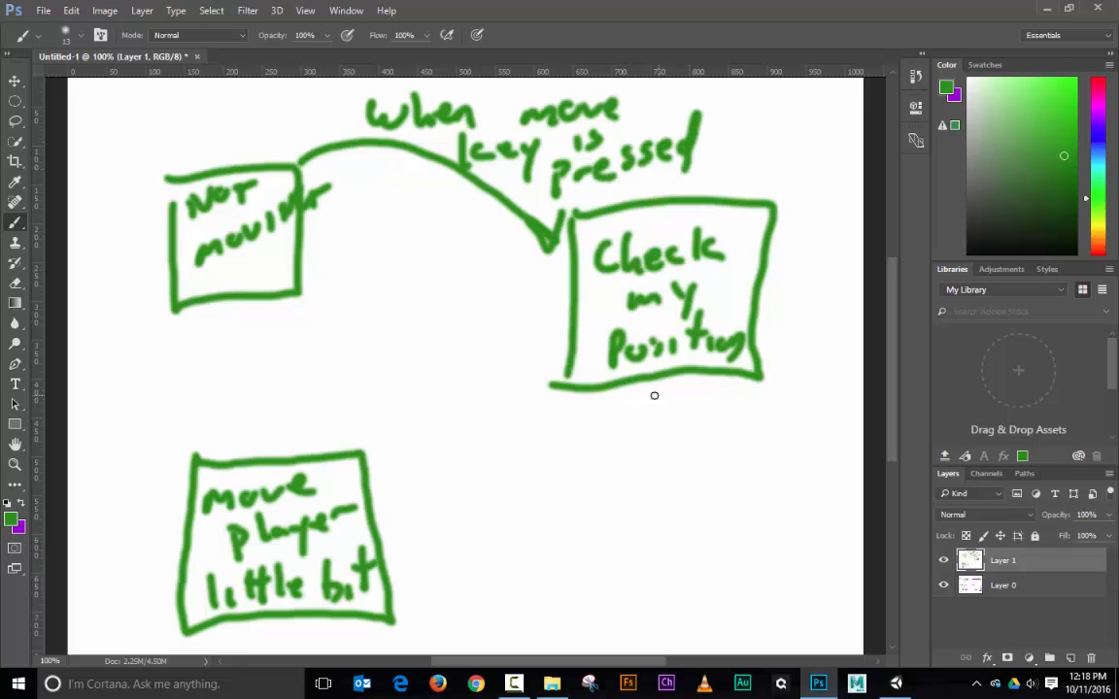
Draw an arrow from "Check my position" down to the "Move player little bit" box and label it "player on screen"
{"action": "mouse_move", "coordinate": [651, 378]}
{"action": "left_mouse_down"}
{"action": "mouse_move", "coordinate": [521, 505]}
{"action": "mouse_move", "coordinate": [465, 539]}
{"action": "mouse_move", "coordinate": [409, 552]}
{"action": "mouse_move", "coordinate": [452, 581]}
{"action": "left_mouse_up"}
{"action": "mouse_move", "coordinate": [533, 525]}
{"action": "left_mouse_down"}
{"action": "mouse_move", "coordinate": [533, 566]}
{"action": "mouse_move", "coordinate": [537, 545]}
{"action": "left_mouse_up"}
{"action": "mouse_move", "coordinate": [562, 512]}
{"action": "left_mouse_down"}
{"action": "mouse_move", "coordinate": [566, 561]}
{"action": "mouse_move", "coordinate": [624, 562]}
{"action": "left_mouse_up"}
{"action": "mouse_move", "coordinate": [642, 500]}
{"action": "left_mouse_down"}
{"action": "mouse_move", "coordinate": [703, 482]}
{"action": "mouse_move", "coordinate": [726, 503]}
{"action": "left_mouse_up"}
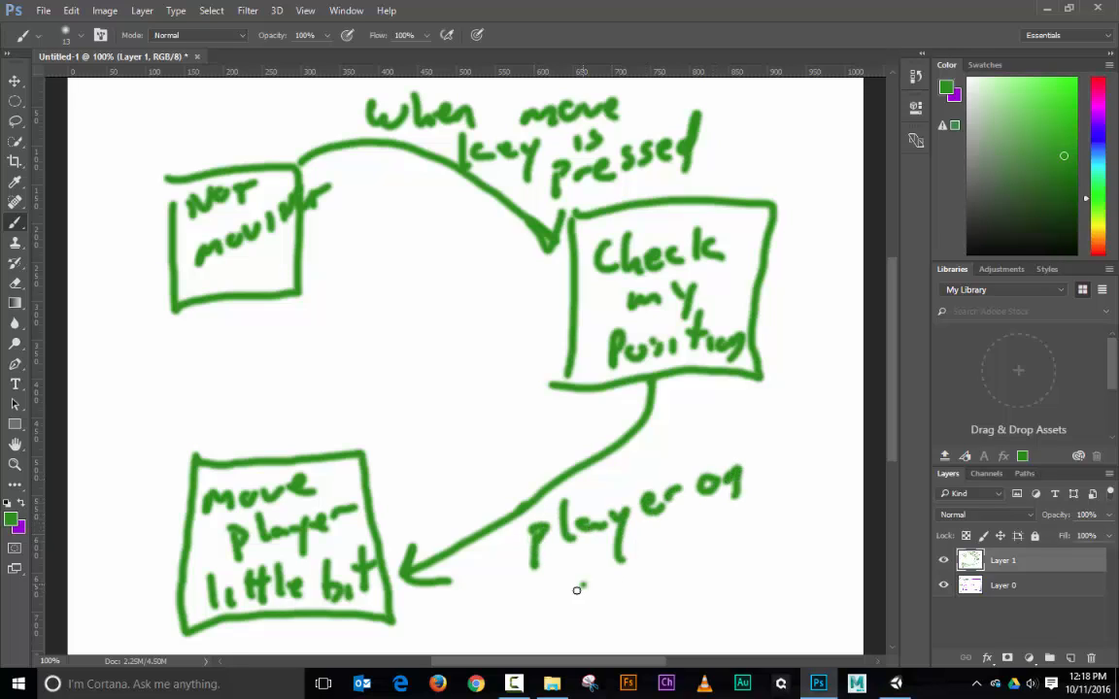
{"action": "mouse_move", "coordinate": [583, 586]}
{"action": "left_mouse_down"}
{"action": "mouse_move", "coordinate": [587, 602]}
{"action": "mouse_move", "coordinate": [654, 575]}
{"action": "mouse_move", "coordinate": [679, 579]}
{"action": "mouse_move", "coordinate": [710, 554]}
{"action": "left_mouse_up"}
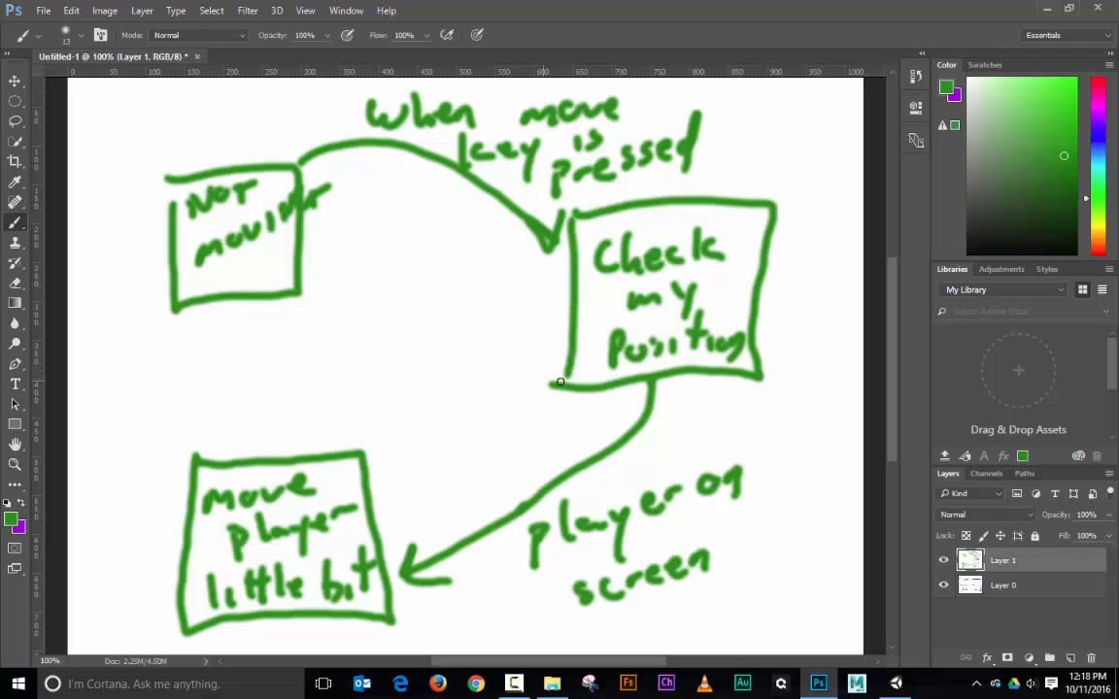
Draw an arrow from "Check my position" back to "Not moving" and label it "player at edge of screen"
{"action": "mouse_move", "coordinate": [566, 373]}
{"action": "left_mouse_down"}
{"action": "mouse_move", "coordinate": [528, 380]}
{"action": "mouse_move", "coordinate": [375, 362]}
{"action": "mouse_move", "coordinate": [300, 289]}
{"action": "mouse_move", "coordinate": [310, 333]}
{"action": "mouse_move", "coordinate": [301, 290]}
{"action": "mouse_move", "coordinate": [379, 291]}
{"action": "mouse_move", "coordinate": [392, 309]}
{"action": "mouse_move", "coordinate": [485, 267]}
{"action": "left_mouse_up"}
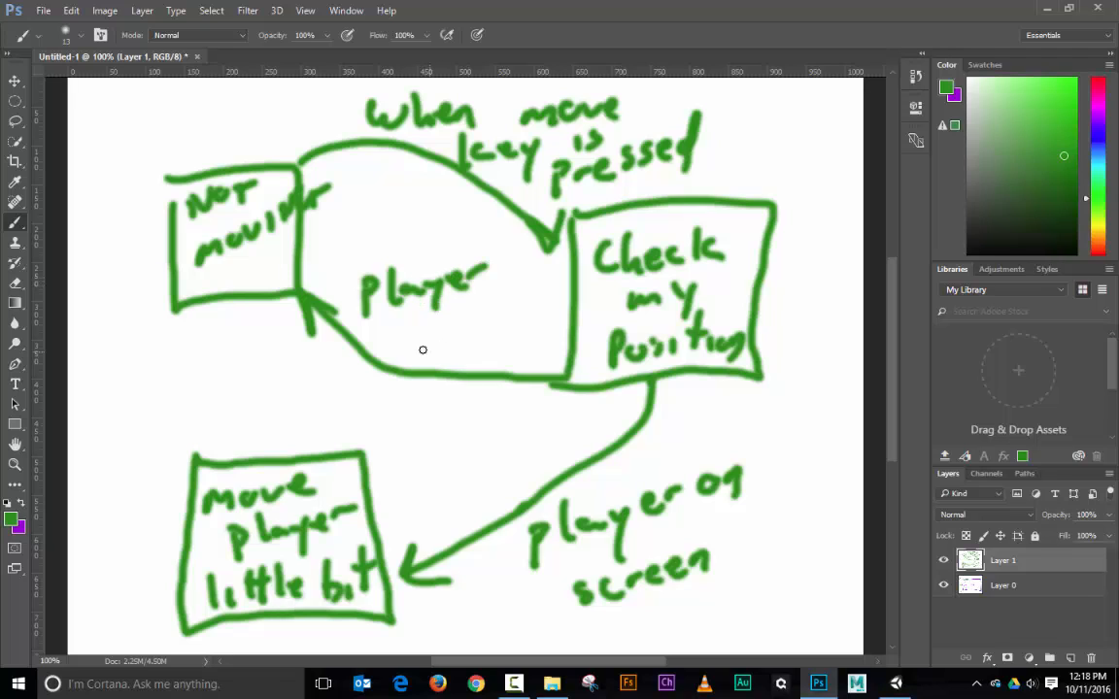
{"action": "left_click_drag", "start_coordinate": [428, 333], "coordinate": [444, 343]}
{"action": "left_click_drag", "start_coordinate": [465, 304], "coordinate": [461, 333]}
{"action": "mouse_move", "coordinate": [455, 319]}
{"action": "left_mouse_down"}
{"action": "mouse_move", "coordinate": [485, 316]}
{"action": "mouse_move", "coordinate": [485, 359]}
{"action": "mouse_move", "coordinate": [512, 324]}
{"action": "mouse_move", "coordinate": [519, 368]}
{"action": "mouse_move", "coordinate": [544, 360]}
{"action": "left_mouse_up"}
{"action": "mouse_move", "coordinate": [371, 408]}
{"action": "left_mouse_down"}
{"action": "mouse_move", "coordinate": [388, 426]}
{"action": "mouse_move", "coordinate": [427, 423]}
{"action": "mouse_move", "coordinate": [497, 399]}
{"action": "mouse_move", "coordinate": [512, 420]}
{"action": "left_mouse_up"}
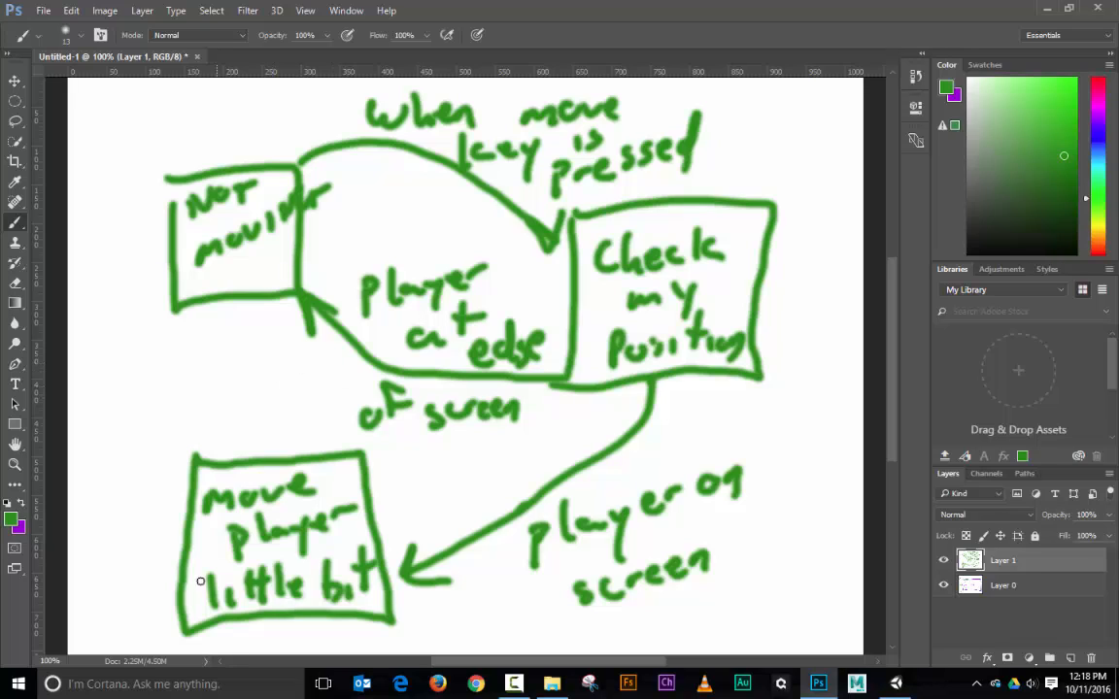
Draw an arrow from "Move player little bit" up to the "Not moving" box and label it "FIN"
{"action": "mouse_move", "coordinate": [186, 520]}
{"action": "left_mouse_down"}
{"action": "mouse_move", "coordinate": [165, 337]}
{"action": "mouse_move", "coordinate": [178, 324]}
{"action": "left_mouse_up"}
{"action": "mouse_move", "coordinate": [179, 323]}
{"action": "left_mouse_down"}
{"action": "mouse_move", "coordinate": [150, 334]}
{"action": "mouse_move", "coordinate": [190, 346]}
{"action": "left_mouse_up"}
{"action": "left_click_drag", "start_coordinate": [174, 391], "coordinate": [182, 414]}
{"action": "left_click_drag", "start_coordinate": [175, 385], "coordinate": [187, 391]}
{"action": "mouse_move", "coordinate": [197, 369]}
{"action": "left_mouse_down"}
{"action": "mouse_move", "coordinate": [195, 397]}
{"action": "mouse_move", "coordinate": [243, 352]}
{"action": "left_mouse_up"}
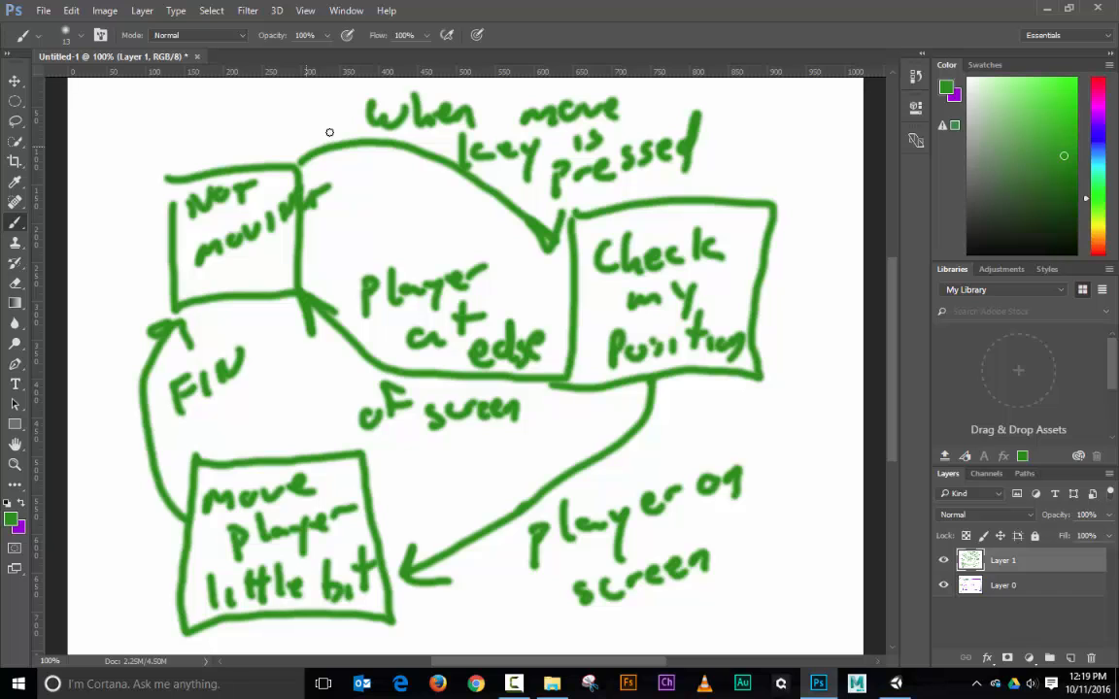
Switch to Unity, dismiss the PlayMaker Upgrade Guide notice and close the PlayMaker welcome window
{"action": "left_click_drag", "start_coordinate": [447, 7], "coordinate": [1118, 277]}
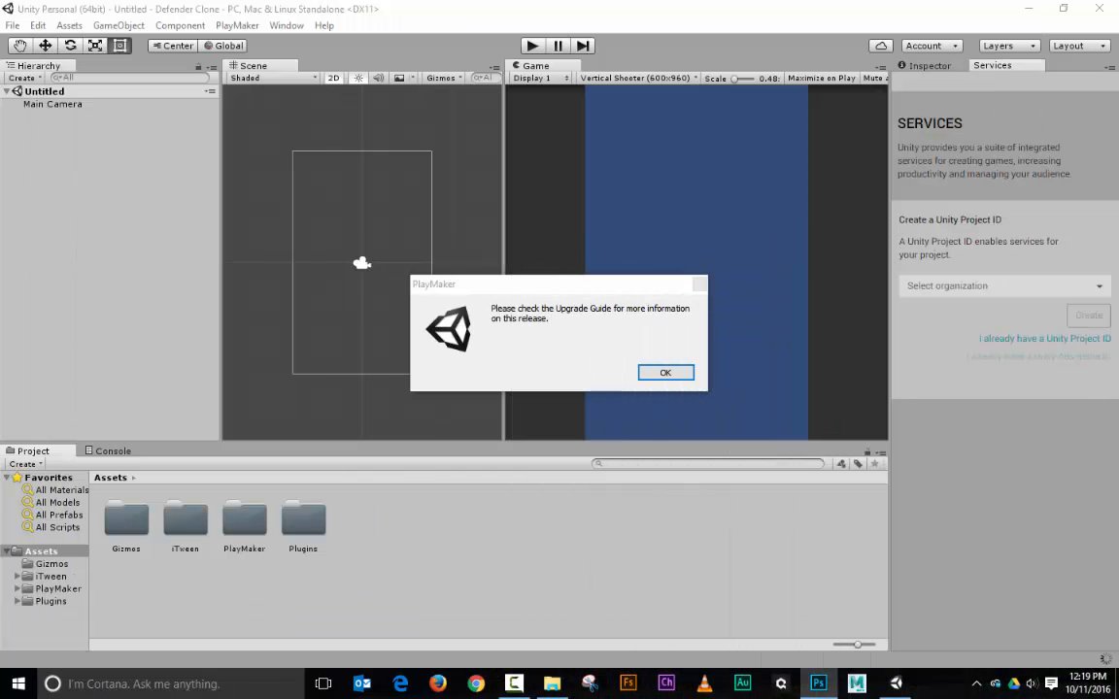
{"action": "left_click", "coordinate": [685, 375]}
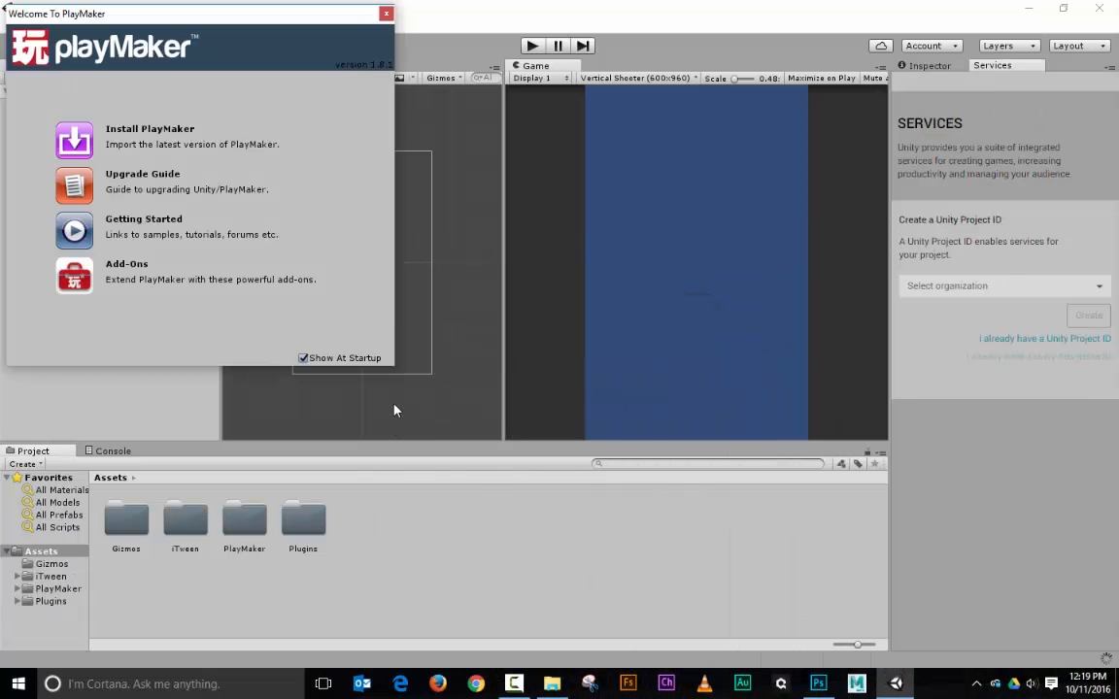
{"action": "left_click", "coordinate": [385, 14]}
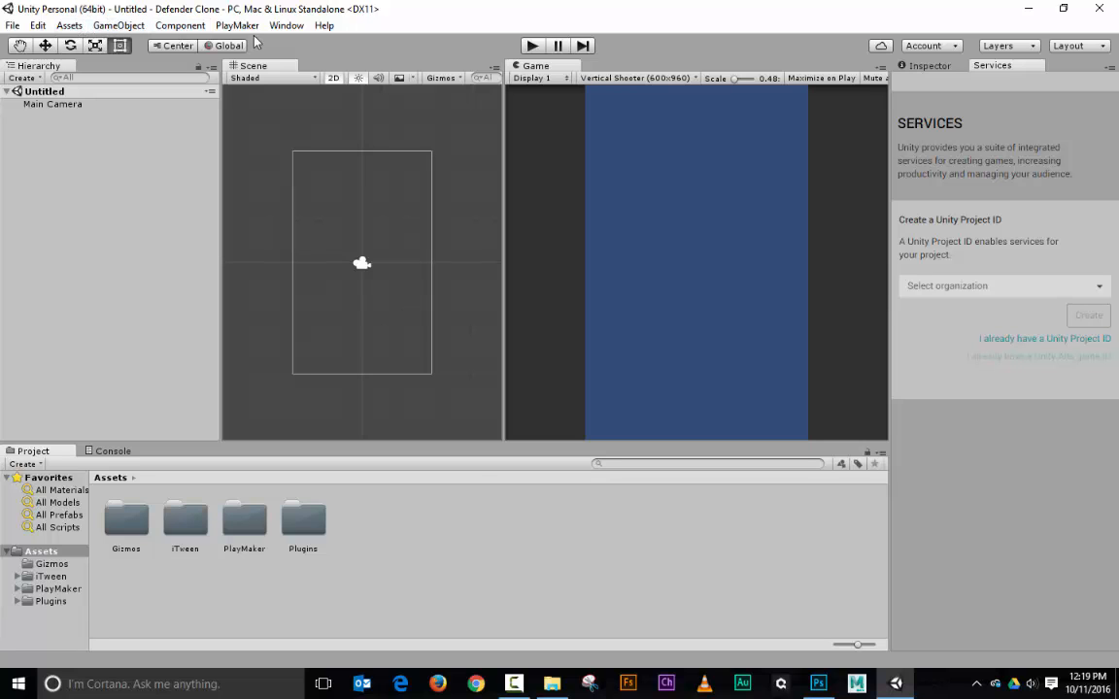
Open the Asset Store, undock it as a floating window and widen it across most of the editor
{"action": "left_click", "coordinate": [281, 26]}
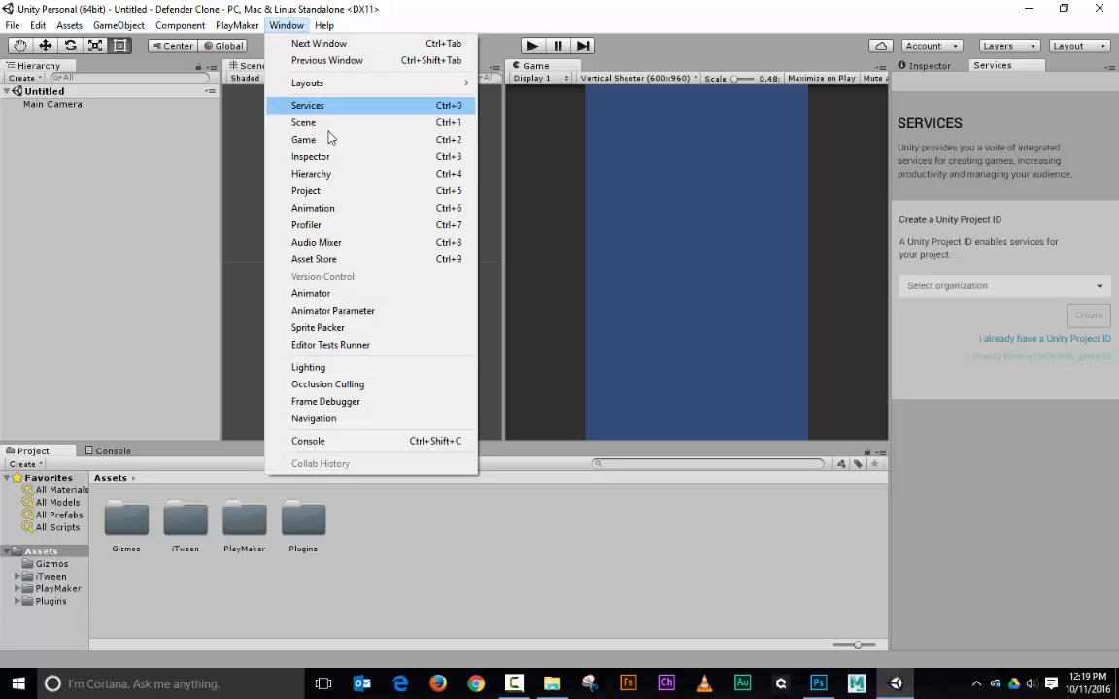
{"action": "left_click", "coordinate": [360, 260]}
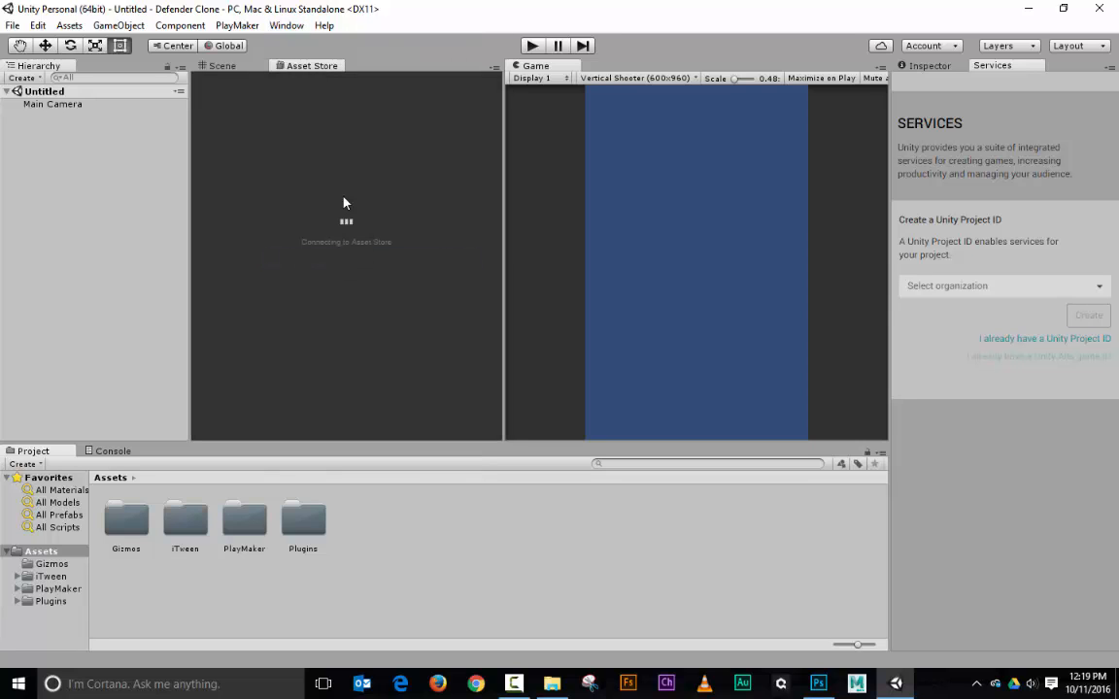
{"action": "left_click_drag", "start_coordinate": [323, 66], "coordinate": [564, 378]}
{"action": "left_click_drag", "start_coordinate": [607, 288], "coordinate": [274, 171]}
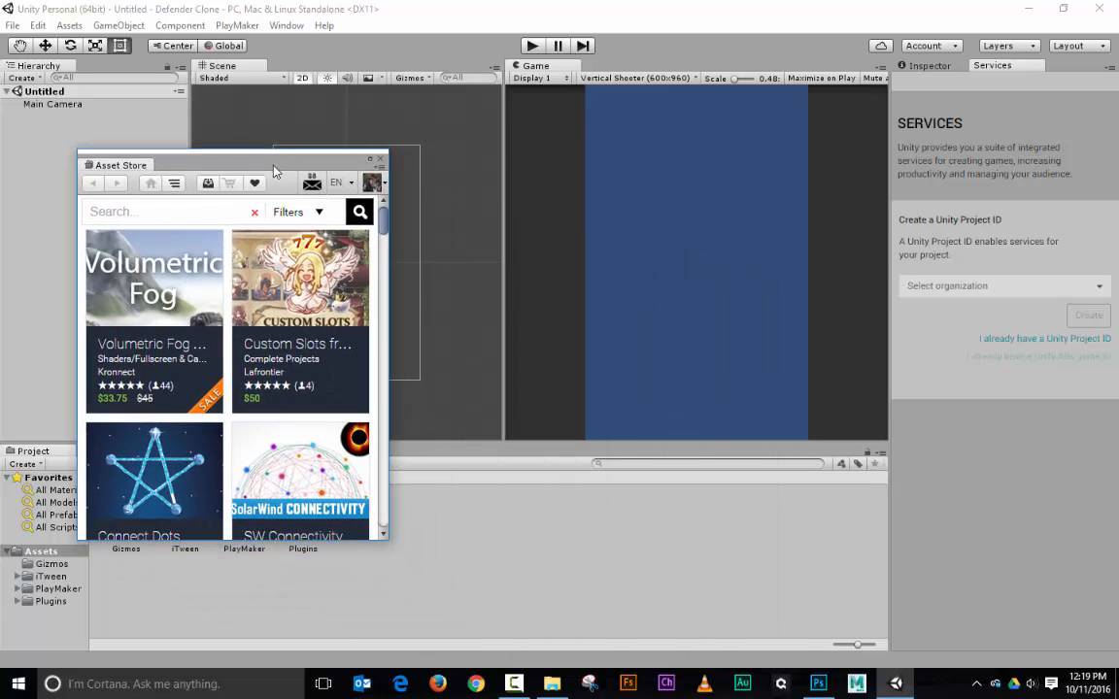
{"action": "left_click_drag", "start_coordinate": [392, 277], "coordinate": [1054, 291]}
Search the Asset Store for "space" and limit the results to free assets
{"action": "left_click", "coordinate": [373, 215]}
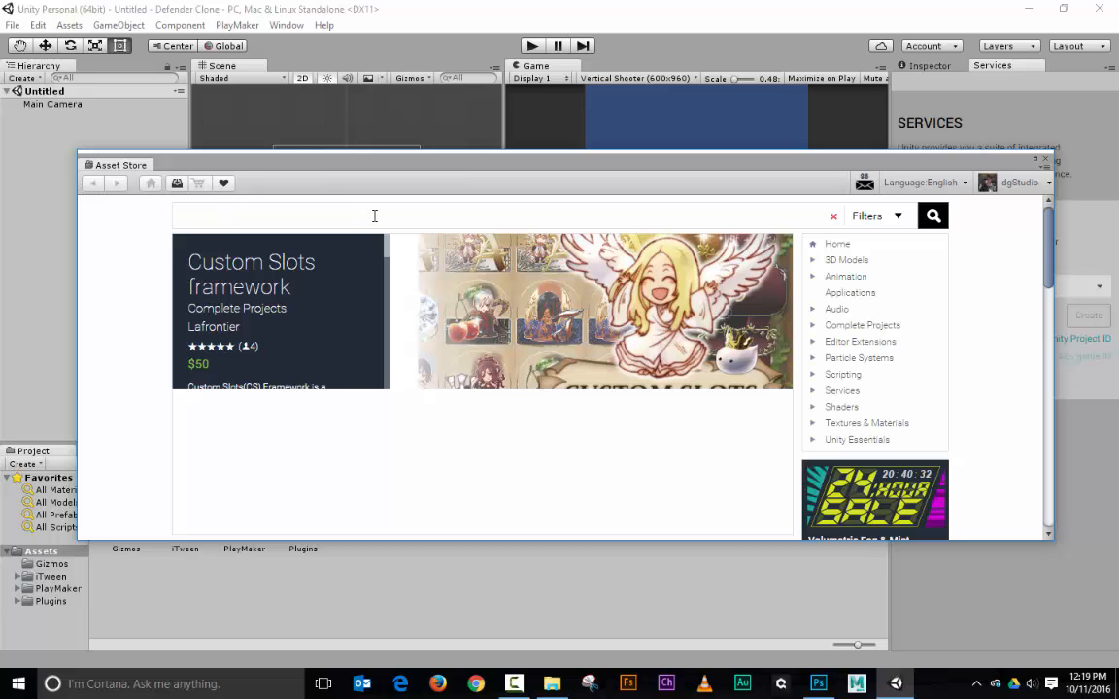
{"action": "key", "text": "Return"}
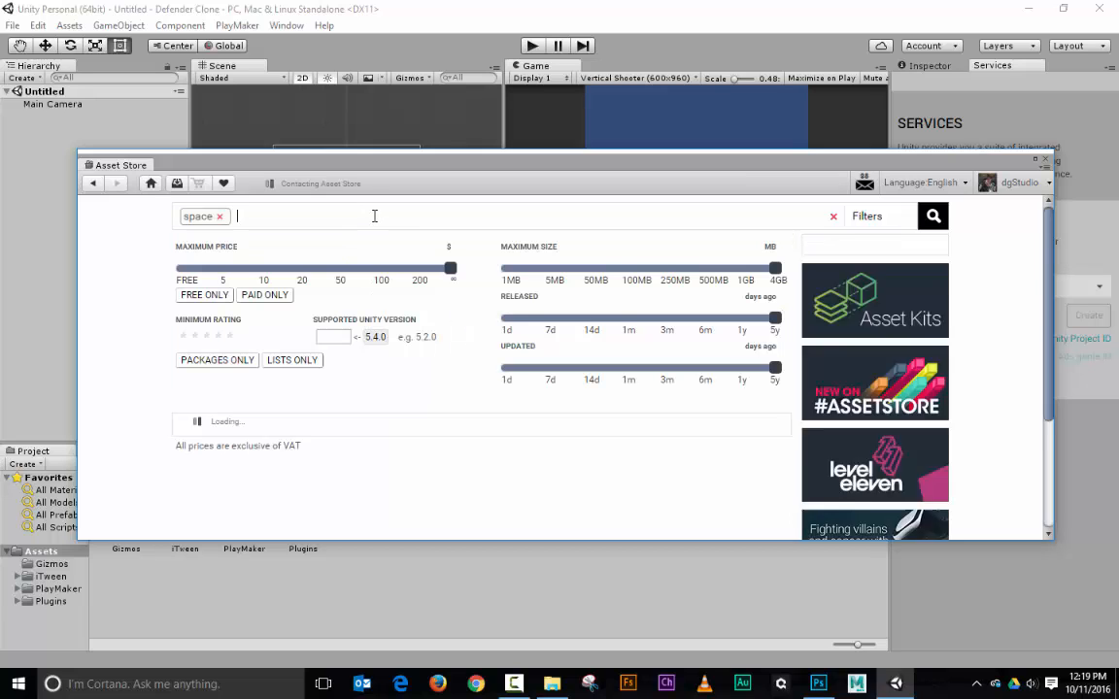
{"action": "left_click", "coordinate": [232, 295]}
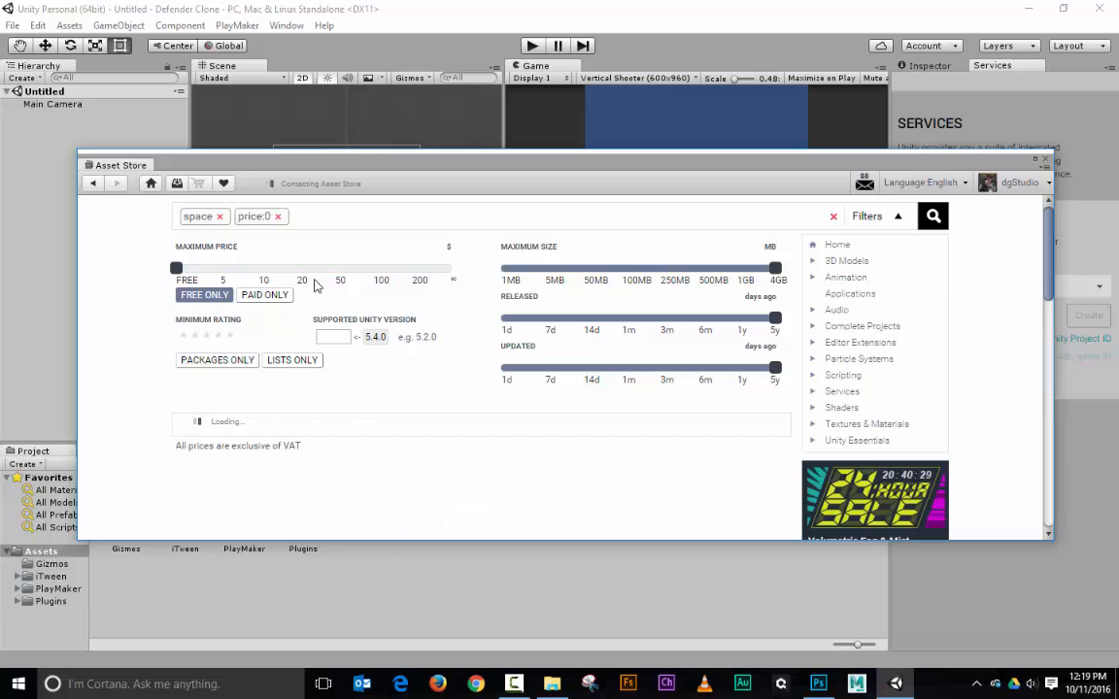
Download and import the Free Space Ships package by PM assets, and close the Asset Store
{"action": "scroll", "coordinate": [440, 321], "scroll_direction": "down", "scroll_amount": 3}
{"action": "scroll", "coordinate": [440, 320], "scroll_direction": "down", "scroll_amount": 5}
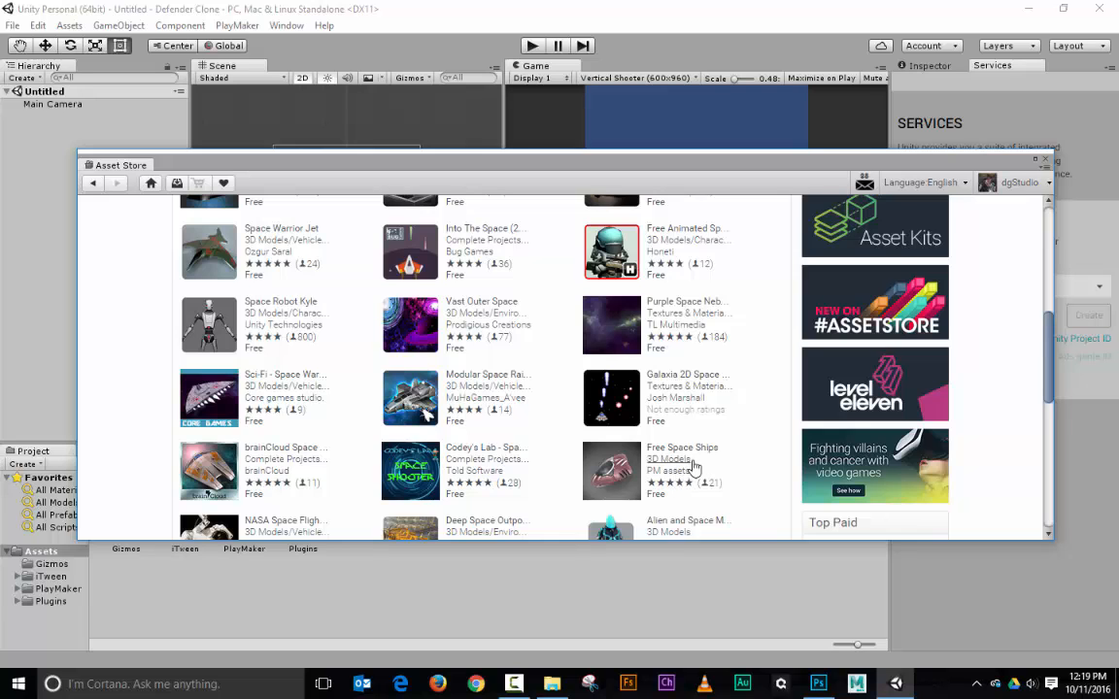
{"action": "left_click", "coordinate": [704, 450]}
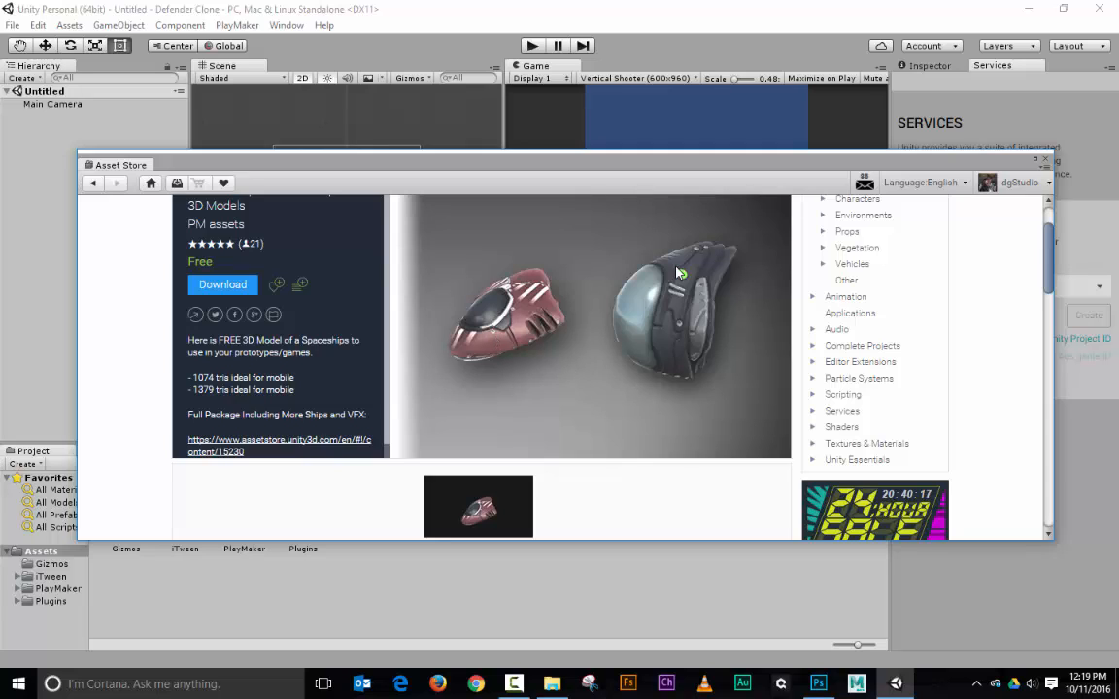
{"action": "left_click", "coordinate": [231, 288]}
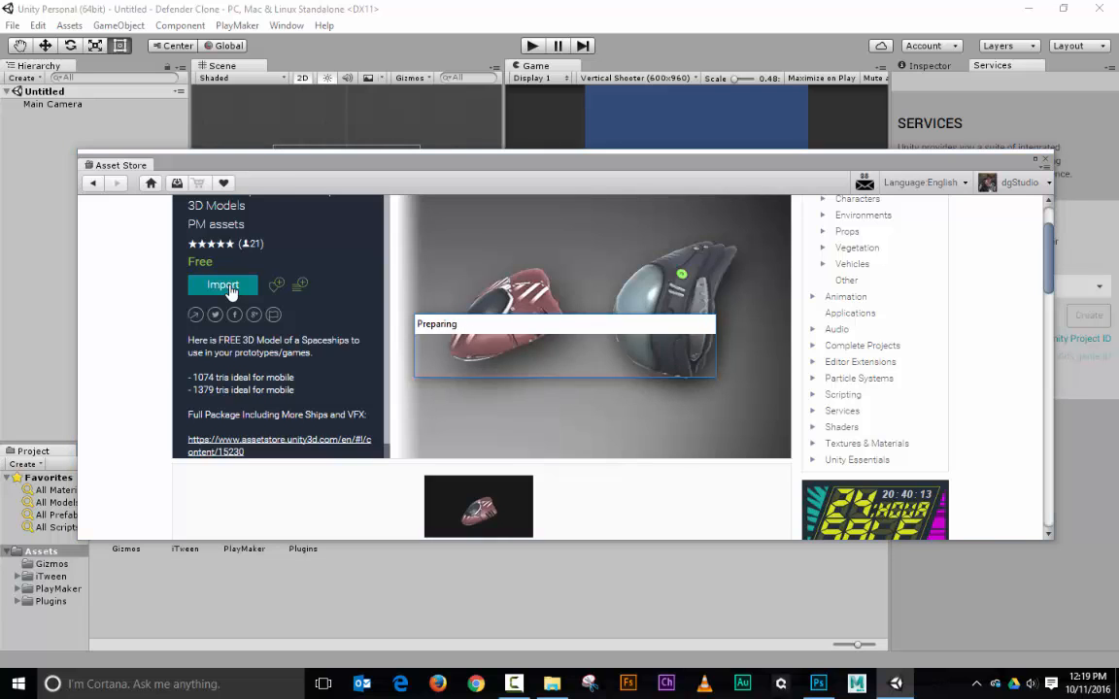
{"action": "left_click", "coordinate": [243, 282]}
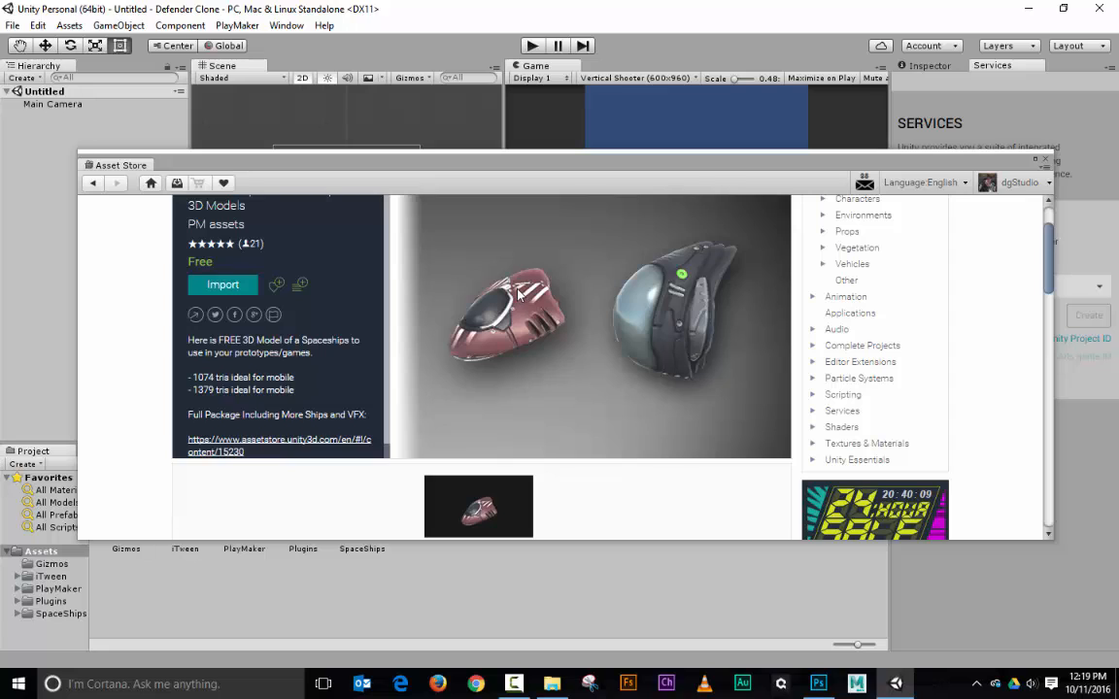
{"action": "left_click", "coordinate": [1047, 159]}
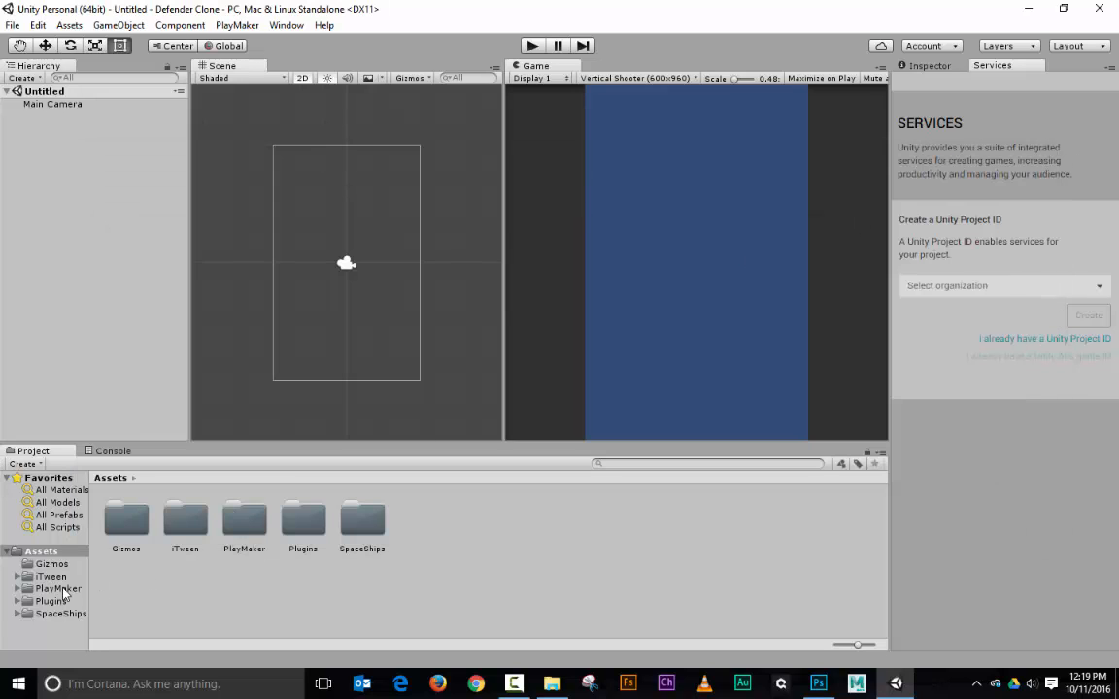
Place the Ship_1 prefab from the SpaceShips > SpaceShip1 folder into the scene and show its Inspector properties
{"action": "left_click", "coordinate": [16, 614]}
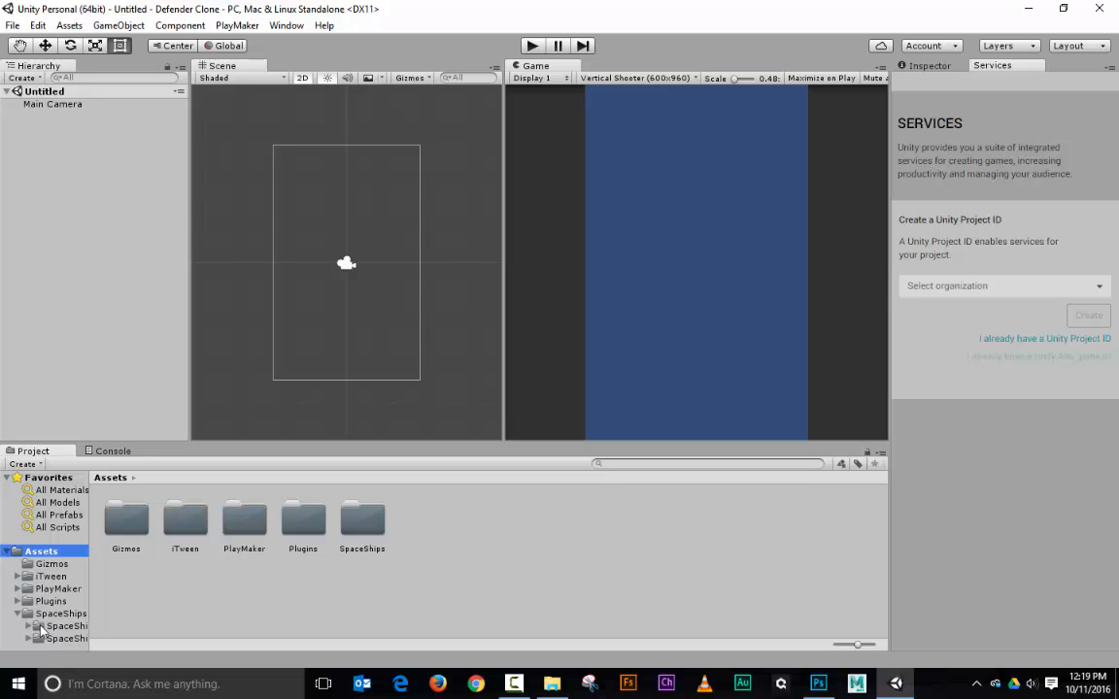
{"action": "left_click", "coordinate": [28, 626]}
{"action": "left_click", "coordinate": [58, 618]}
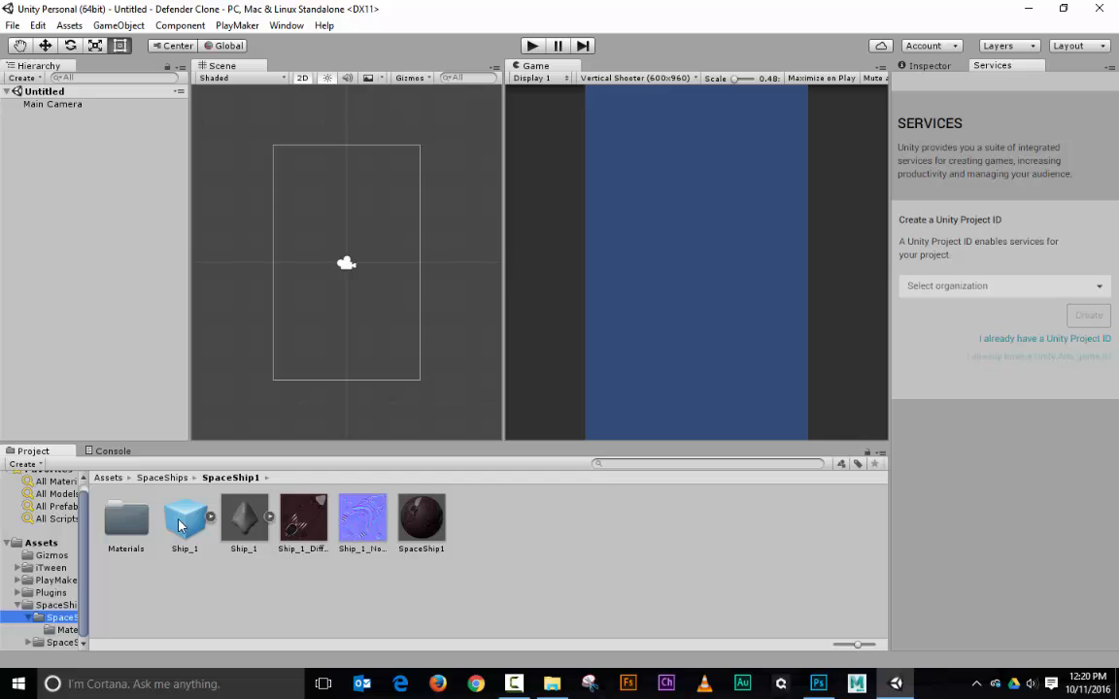
{"action": "left_click_drag", "start_coordinate": [182, 524], "coordinate": [328, 312]}
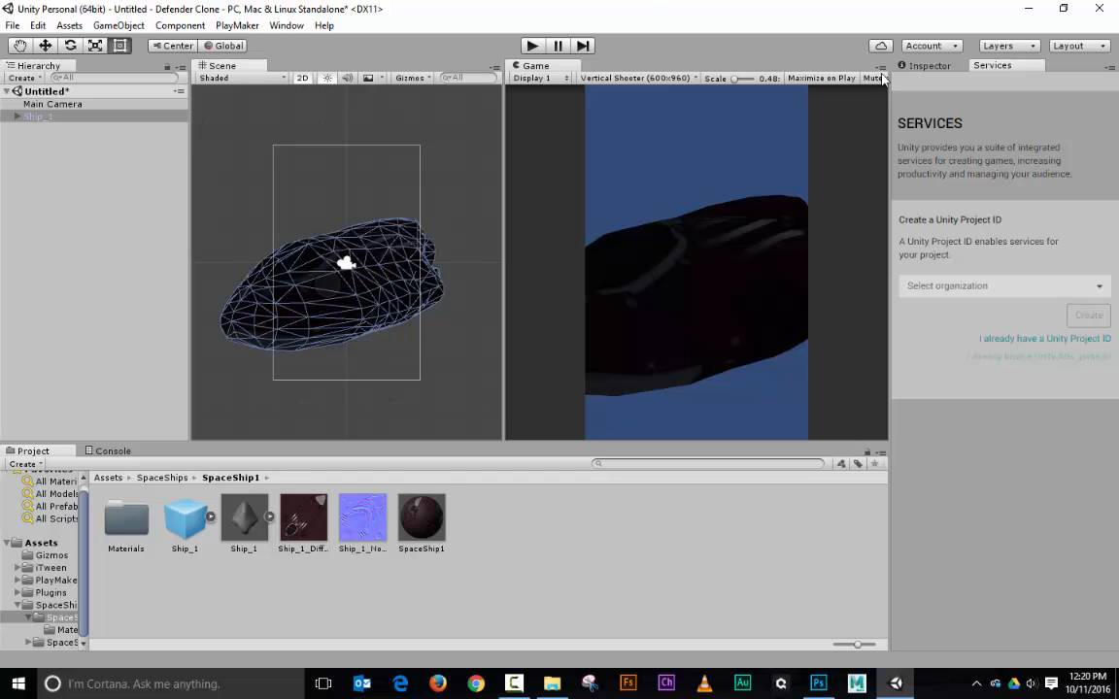
{"action": "left_click", "coordinate": [925, 65]}
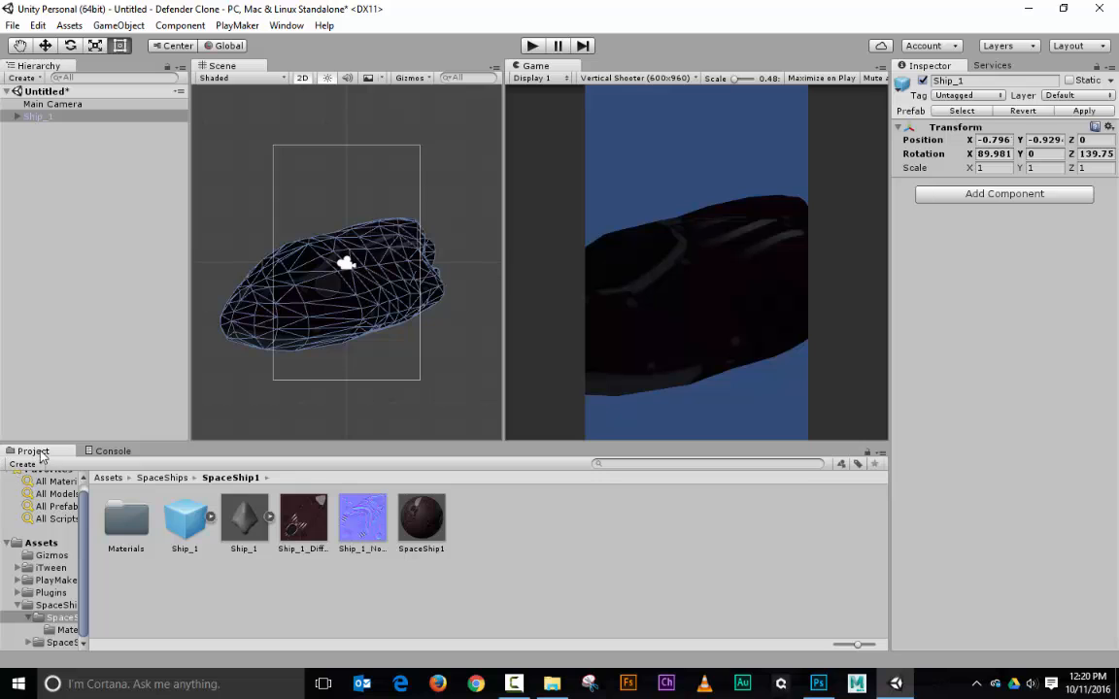
Rearrange the editor with the Hierarchy at the far right above a one-column Project panel, and shorten the Console
{"action": "left_click_drag", "start_coordinate": [41, 68], "coordinate": [1089, 380]}
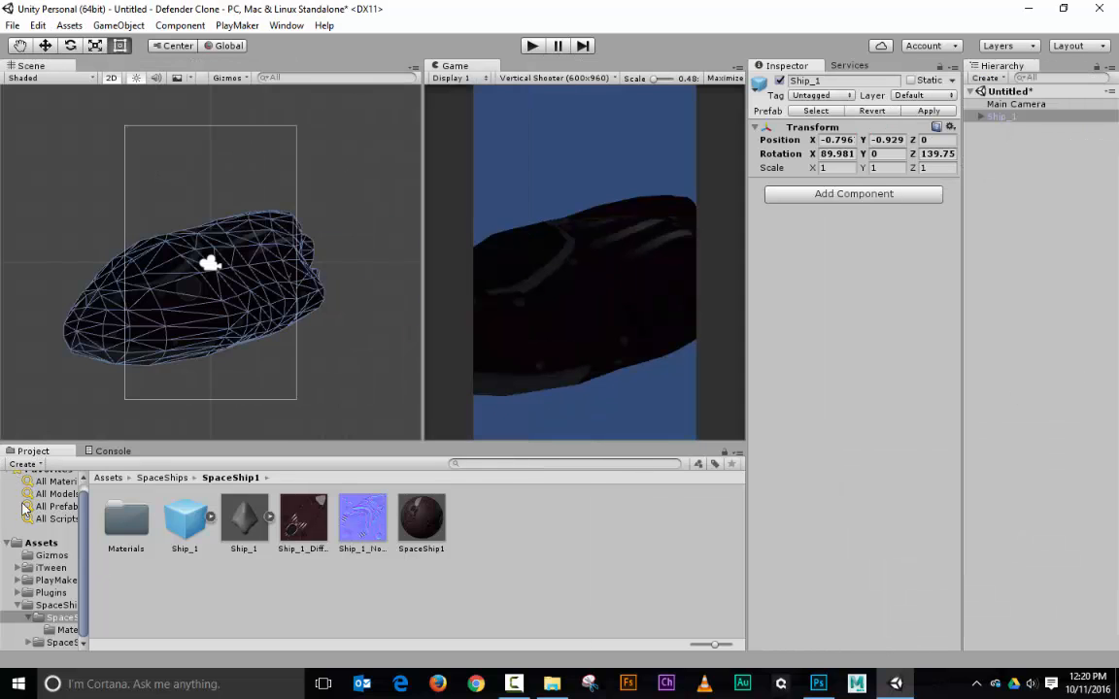
{"action": "left_click_drag", "start_coordinate": [25, 456], "coordinate": [1014, 590]}
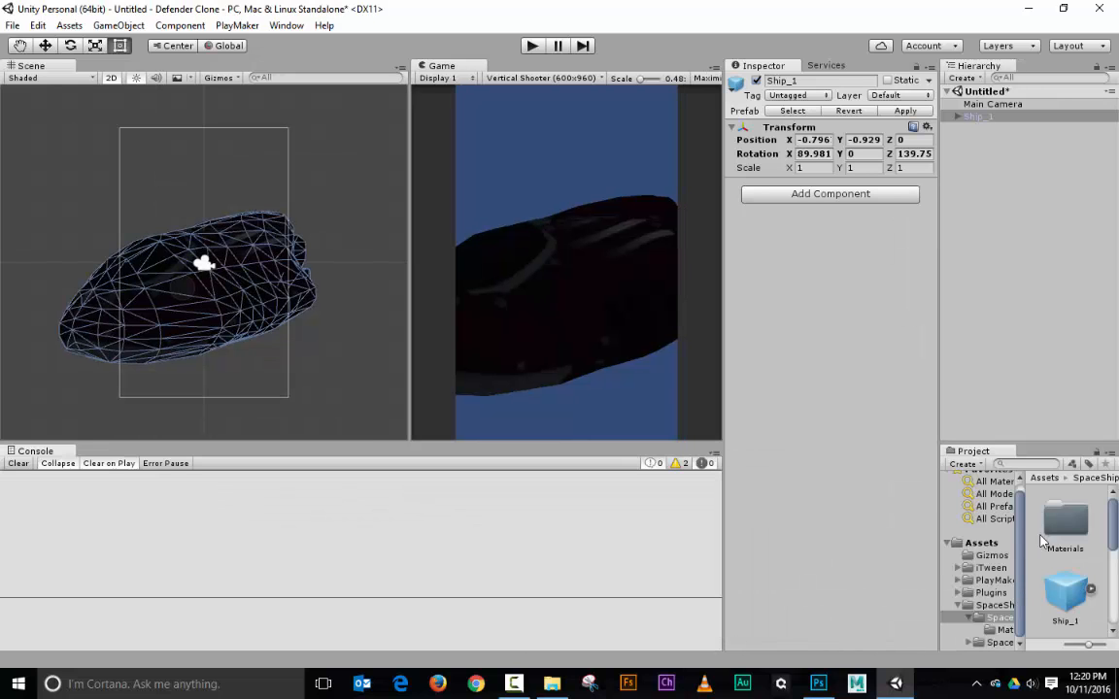
{"action": "left_click", "coordinate": [1109, 454]}
{"action": "left_click", "coordinate": [1068, 471]}
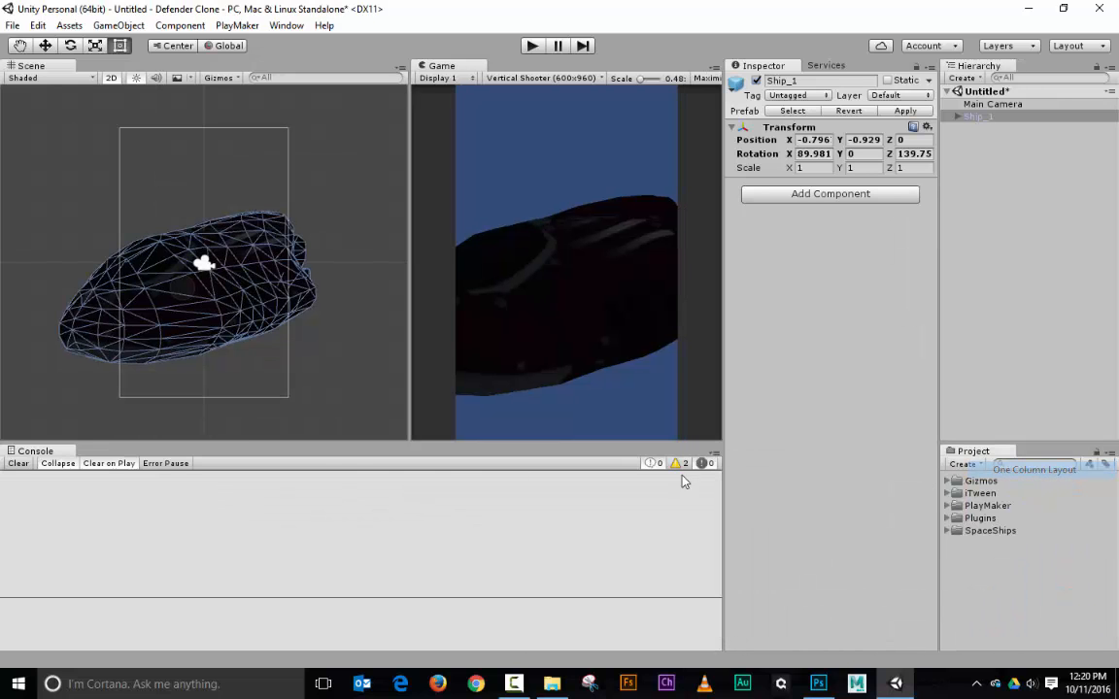
{"action": "left_click_drag", "start_coordinate": [285, 443], "coordinate": [310, 574]}
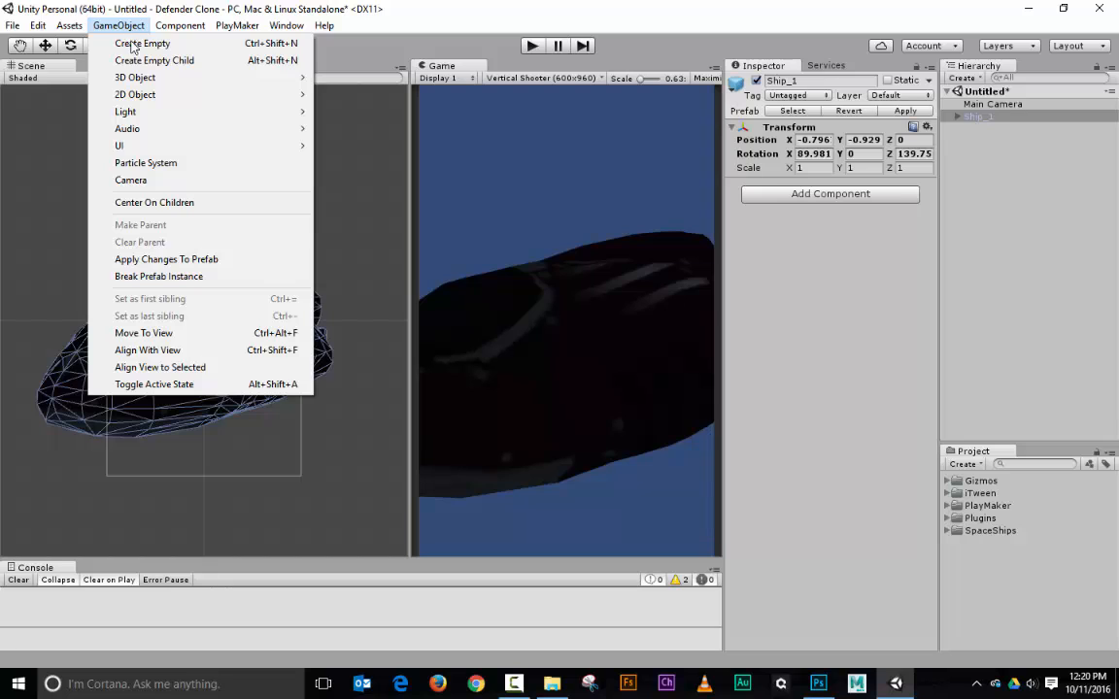
Add a directional light to the scene and, in the 3D Scene view, move it to about Y 6.64, Z -8.51
{"action": "mouse_move", "coordinate": [232, 76]}
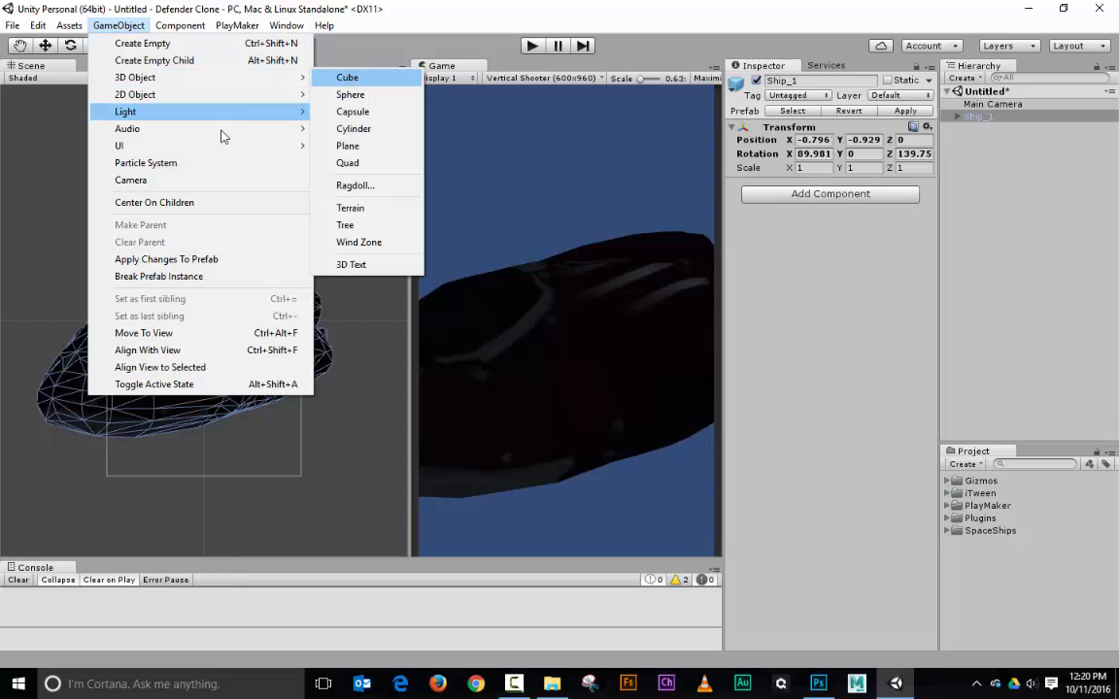
{"action": "mouse_move", "coordinate": [218, 112]}
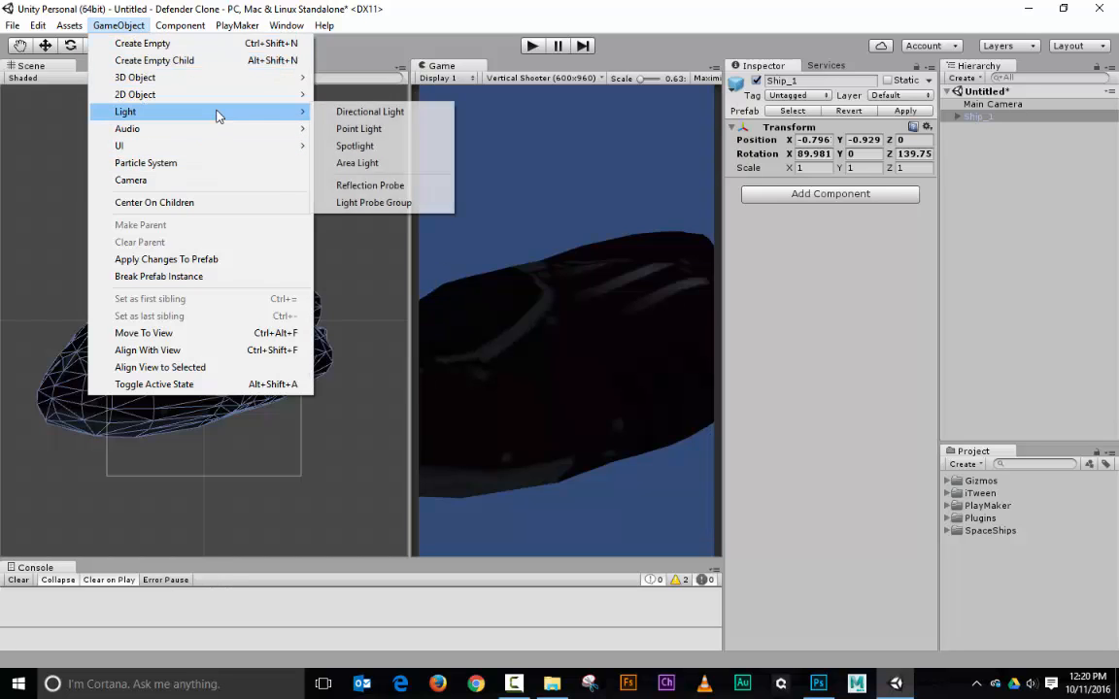
{"action": "left_click", "coordinate": [359, 112]}
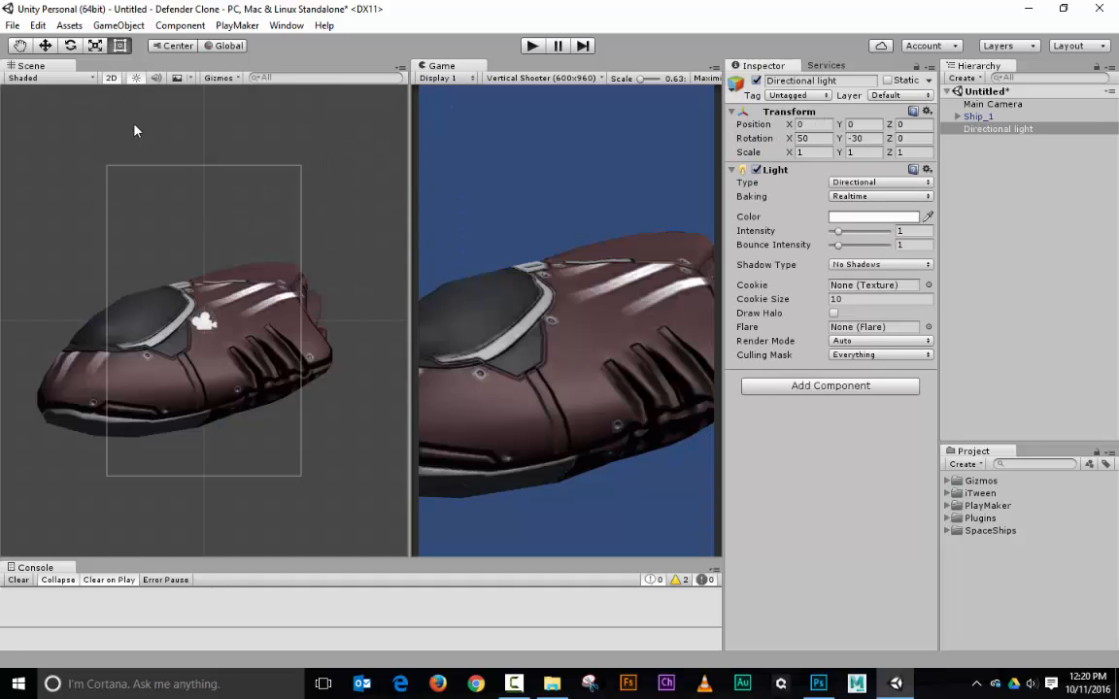
{"action": "left_click", "coordinate": [110, 78]}
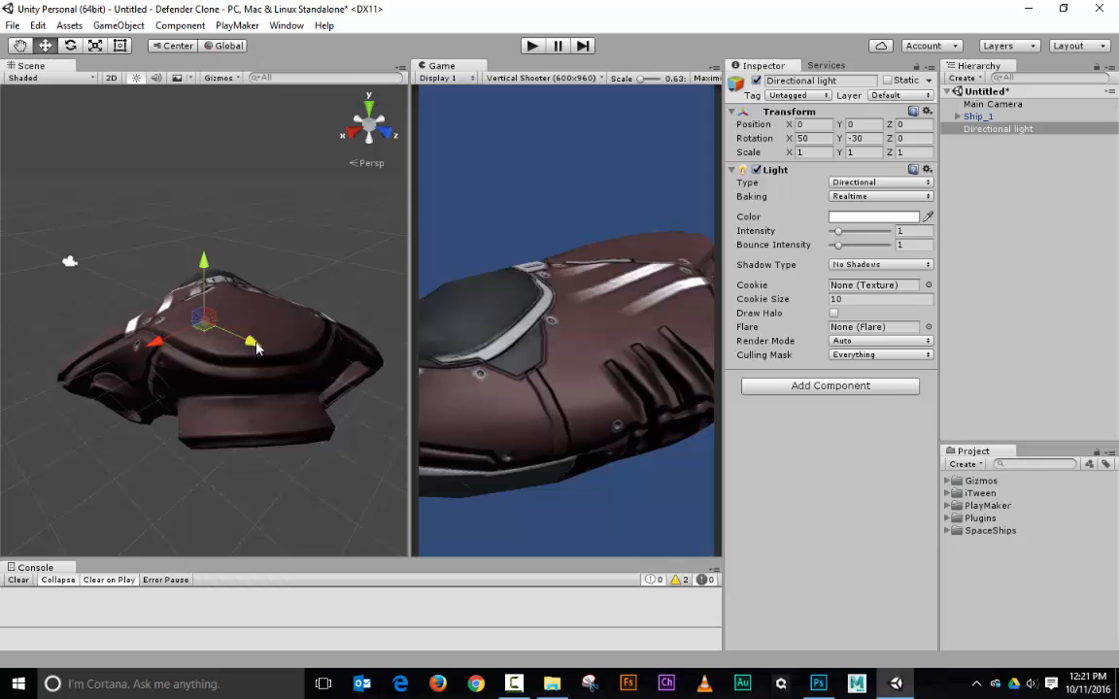
{"action": "left_click_drag", "start_coordinate": [238, 315], "coordinate": [68, 53]}
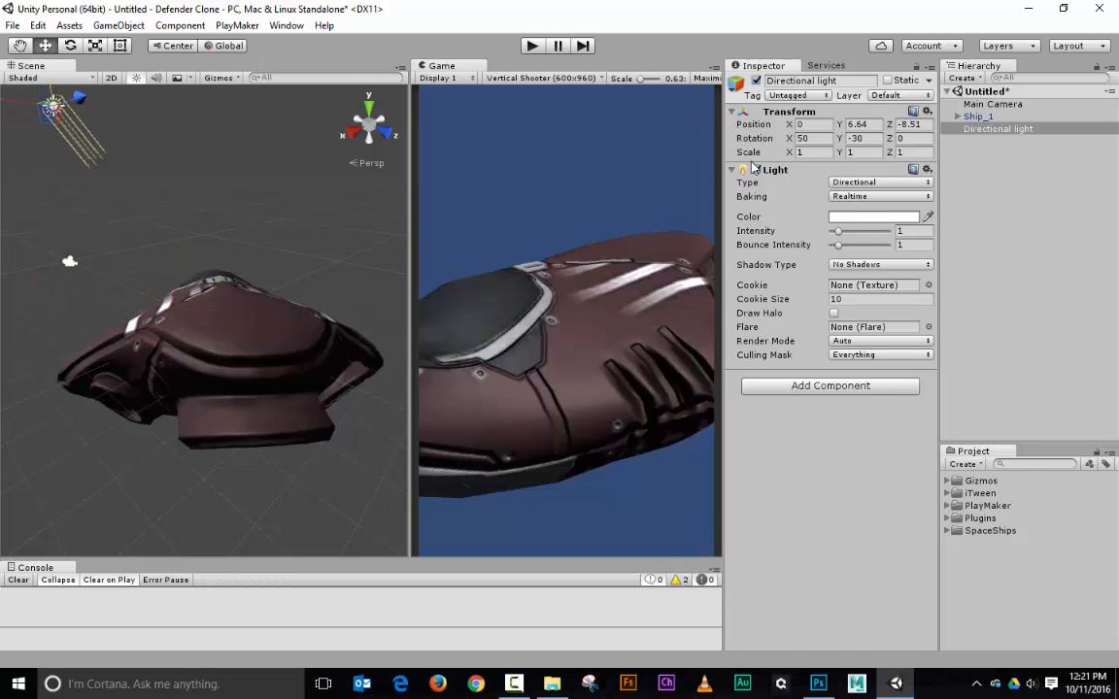
Set the directional light's X and Y rotation to 0 and return the Scene view to 2D
{"action": "left_click", "coordinate": [820, 138]}
{"action": "type", "text": "0"}
{"action": "key", "text": "Tab"}
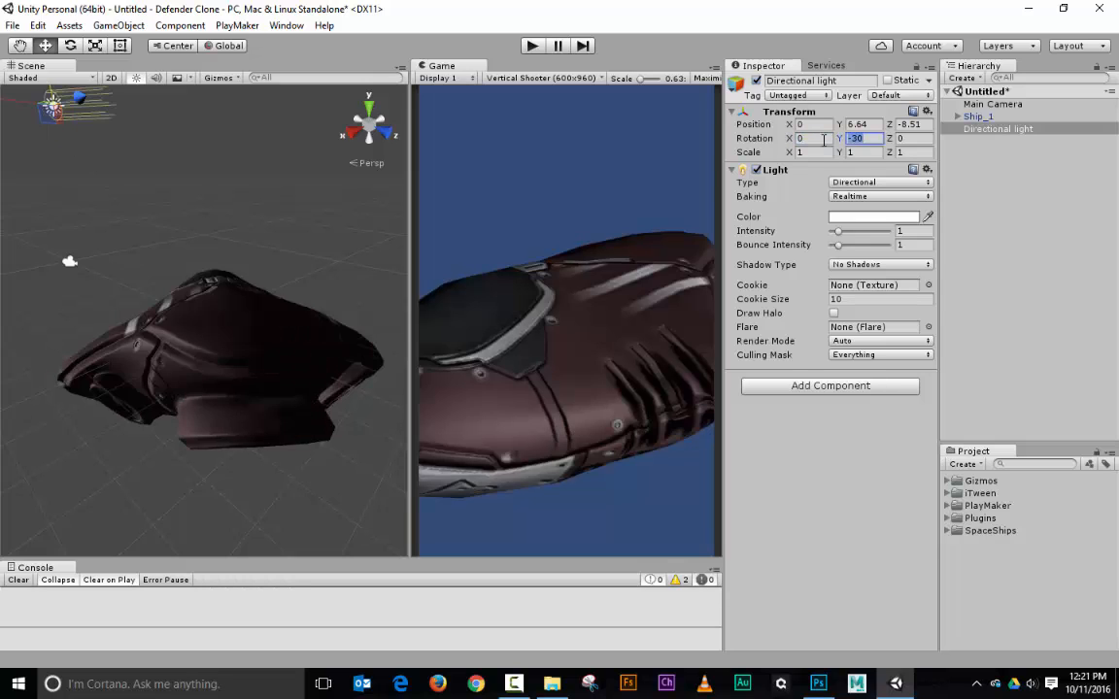
{"action": "type", "text": "0"}
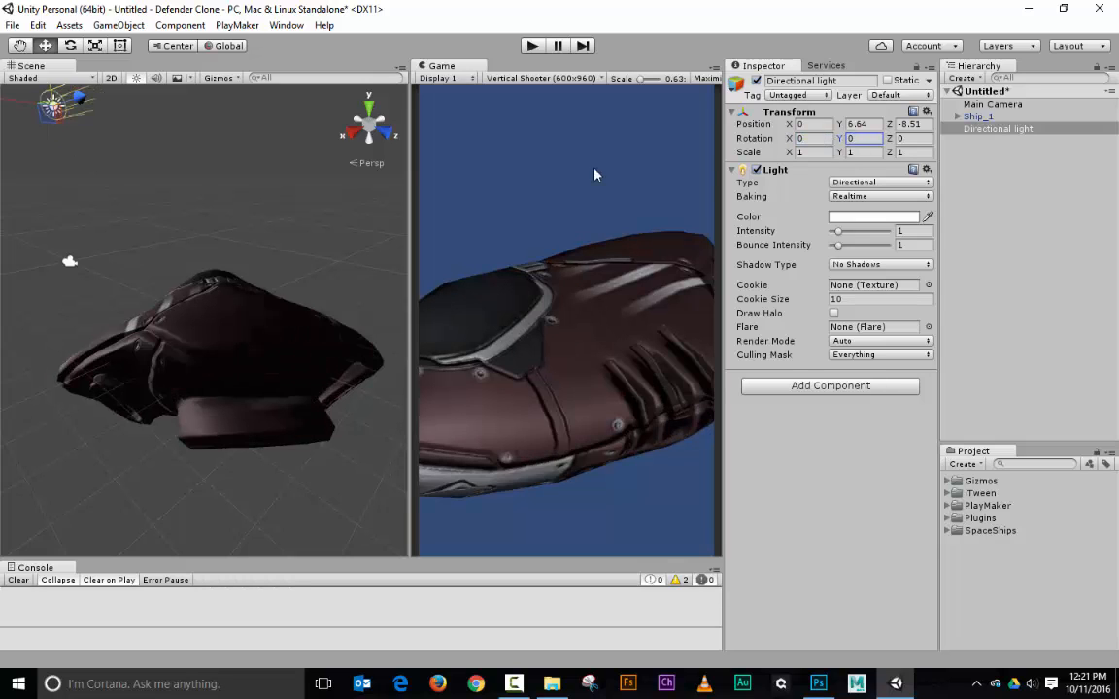
{"action": "left_click", "coordinate": [112, 81]}
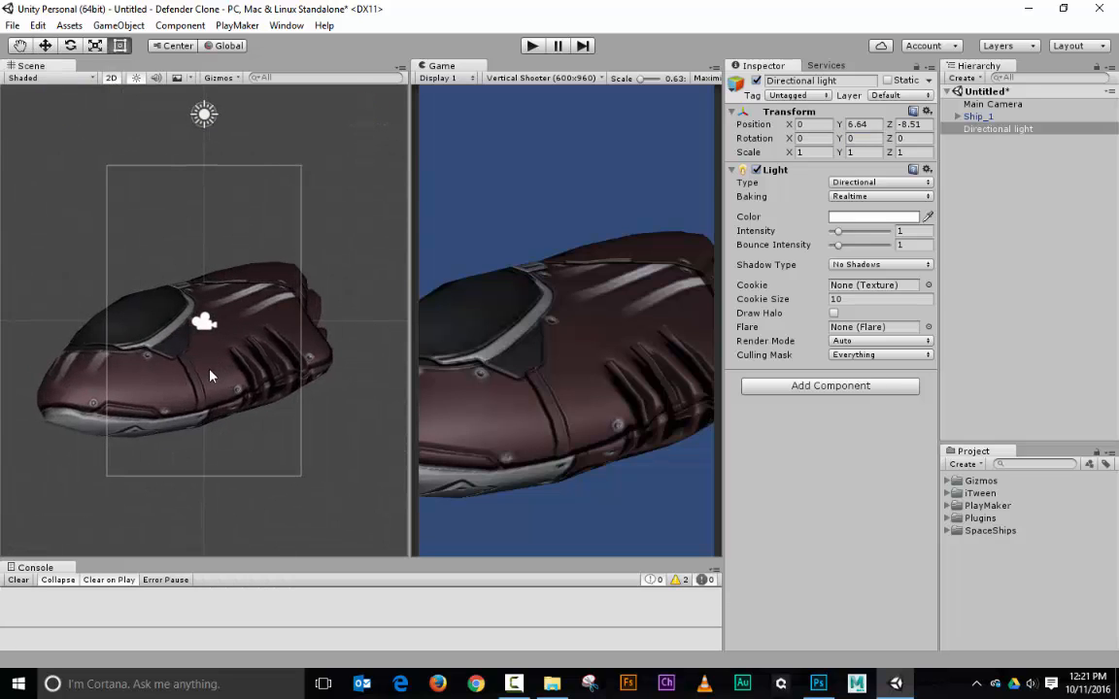
Rename the Ship_1 object to Player Ship and assign it the Player tag
{"action": "left_click", "coordinate": [983, 115]}
{"action": "left_click", "coordinate": [846, 80]}
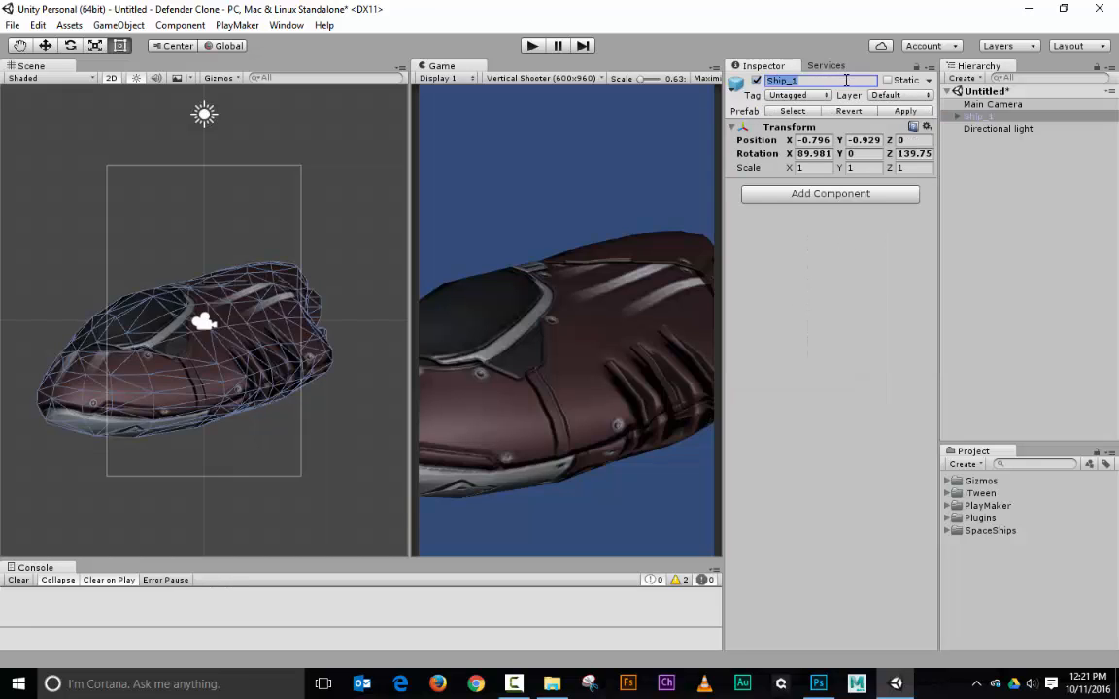
{"action": "type", "text": "Player"}
{"action": "key", "text": "Return"}
{"action": "left_click", "coordinate": [814, 95]}
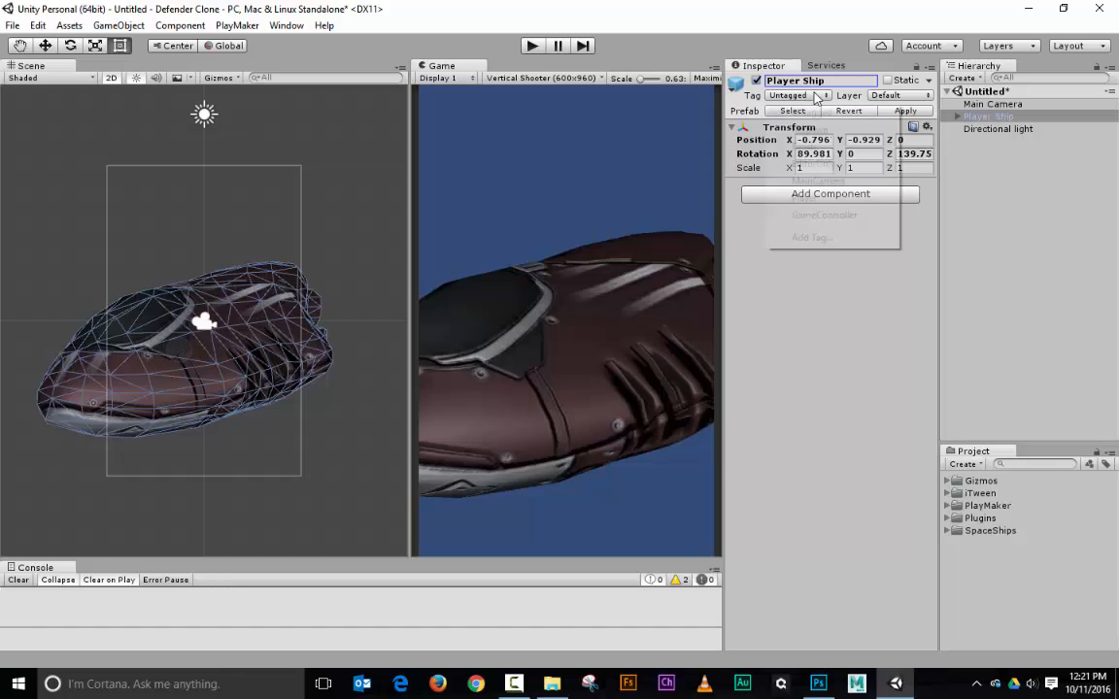
{"action": "left_click", "coordinate": [806, 198]}
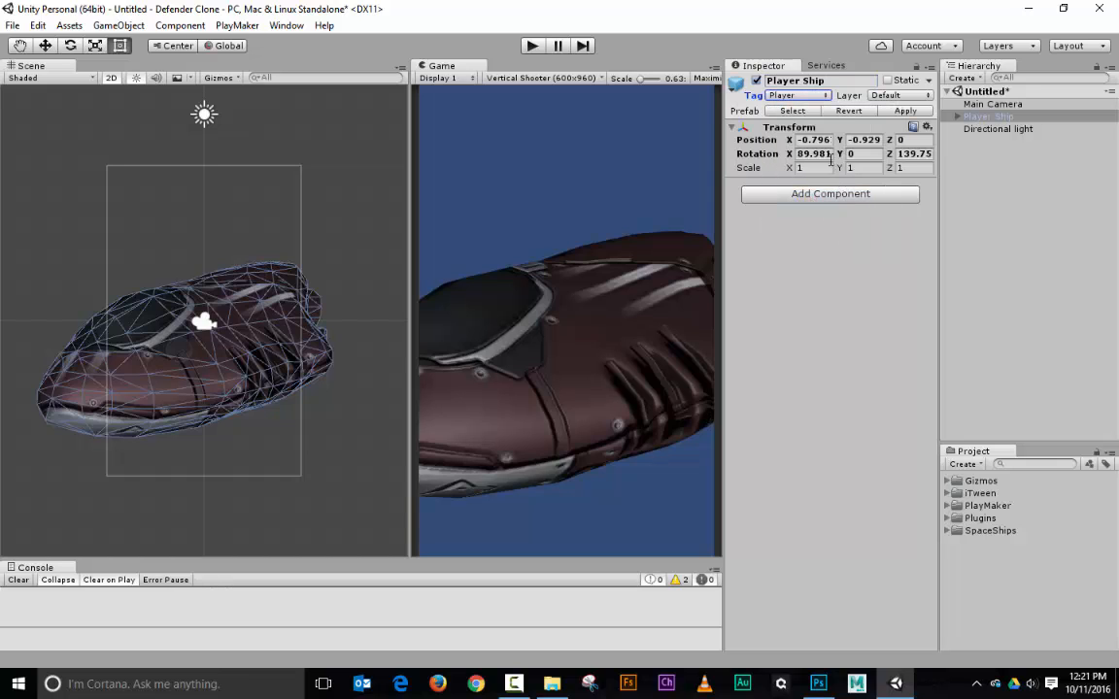
Turn Player Ship around to face the opposite way, setting its rotation to X 90 and Z 270
{"action": "left_click", "coordinate": [70, 46]}
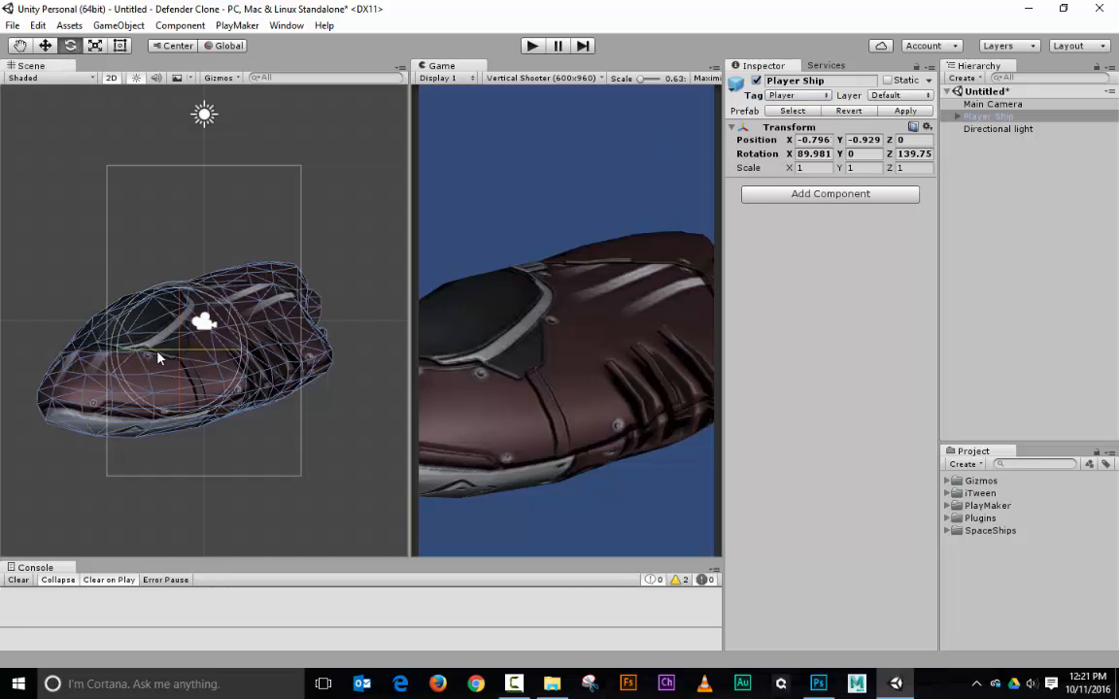
{"action": "left_click_drag", "start_coordinate": [157, 358], "coordinate": [369, 373]}
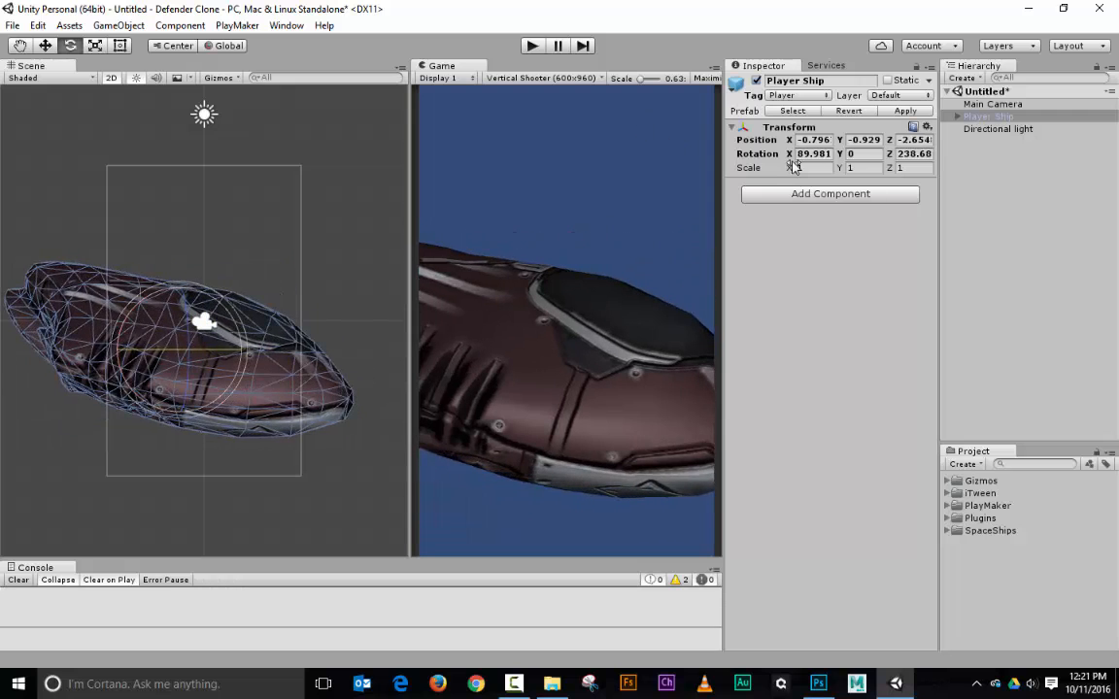
{"action": "left_click", "coordinate": [830, 154]}
{"action": "type", "text": "0"}
{"action": "key", "text": "Tab"}
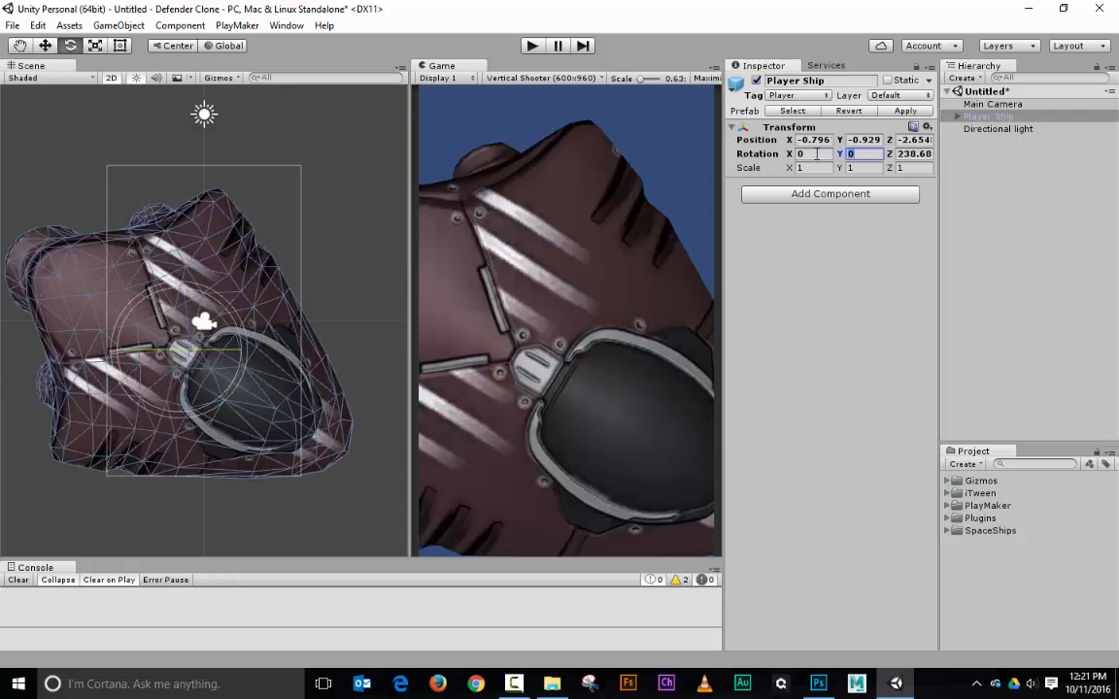
{"action": "left_click", "coordinate": [825, 153]}
{"action": "type", "text": "90"}
{"action": "key", "text": "Tab"}
{"action": "key", "text": "Tab"}
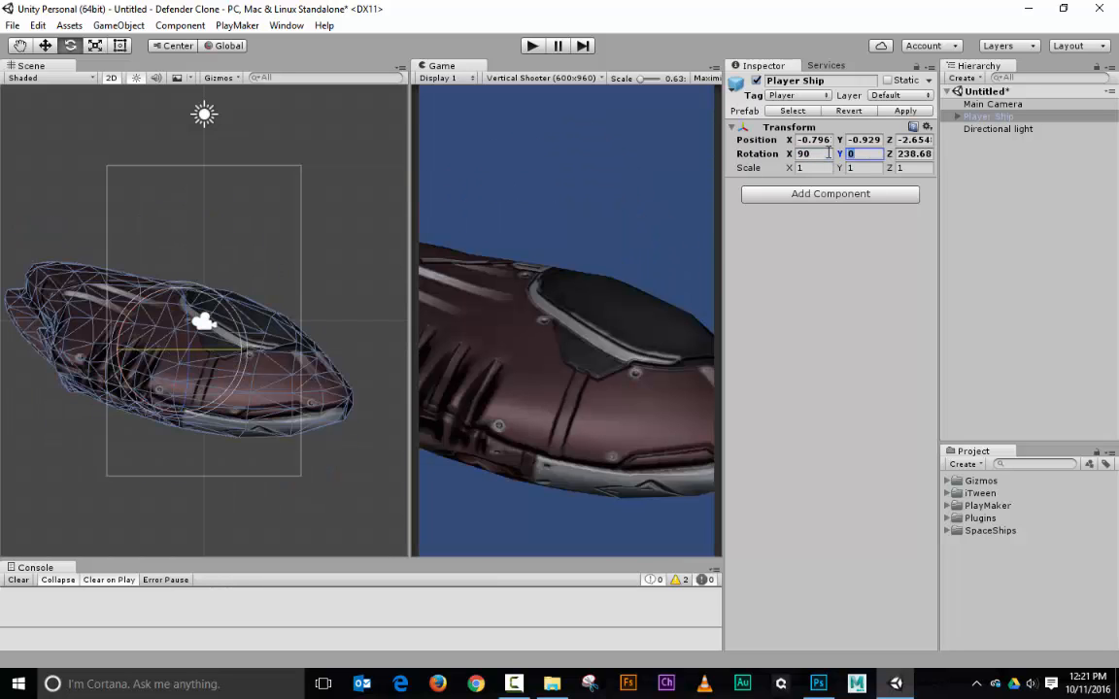
{"action": "type", "text": "270"}
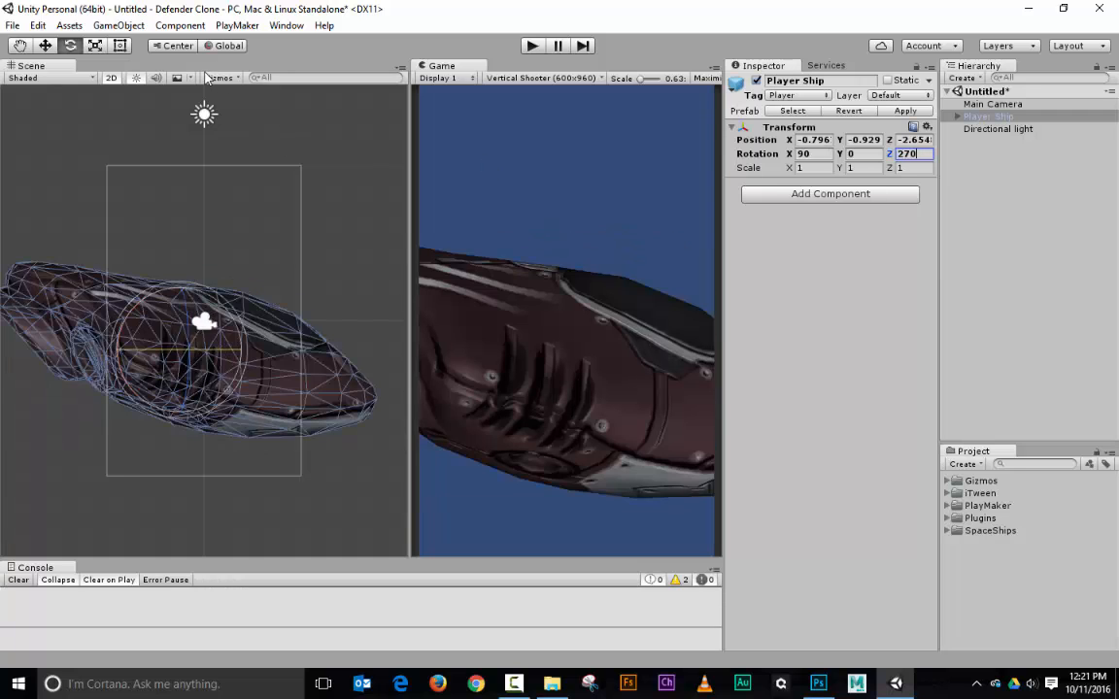
Set Player Ship's position to 0 on the X, Y and Z axes
{"action": "left_click", "coordinate": [822, 139]}
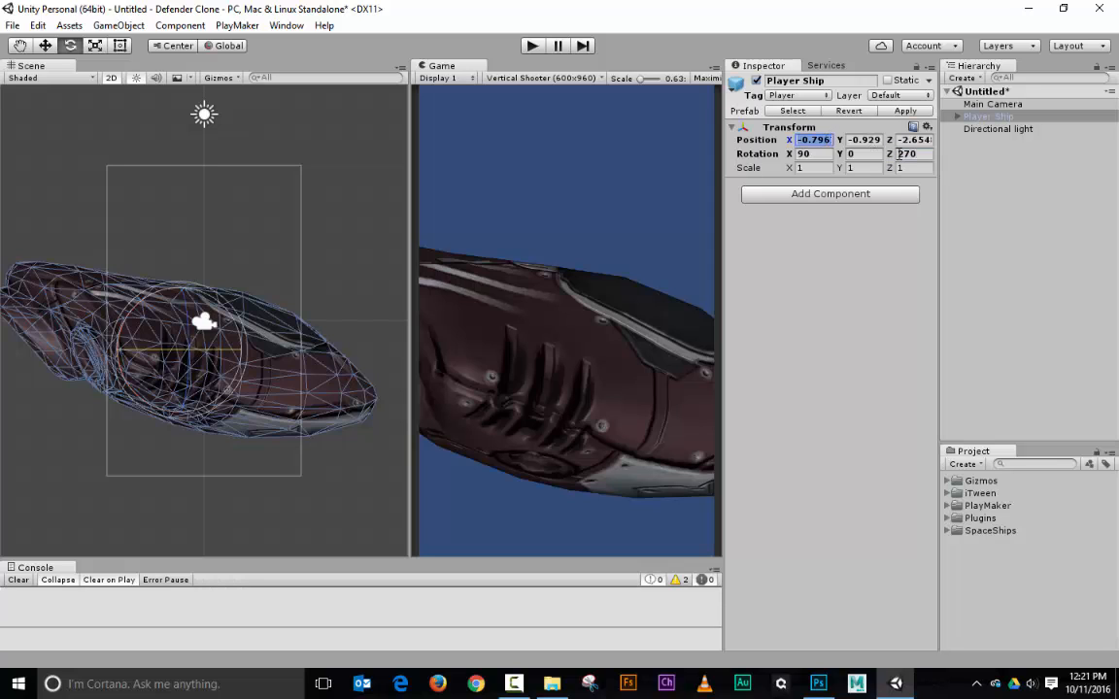
{"action": "type", "text": "0"}
{"action": "key", "text": "Tab"}
{"action": "type", "text": "0"}
{"action": "key", "text": "Tab"}
{"action": "type", "text": "0"}
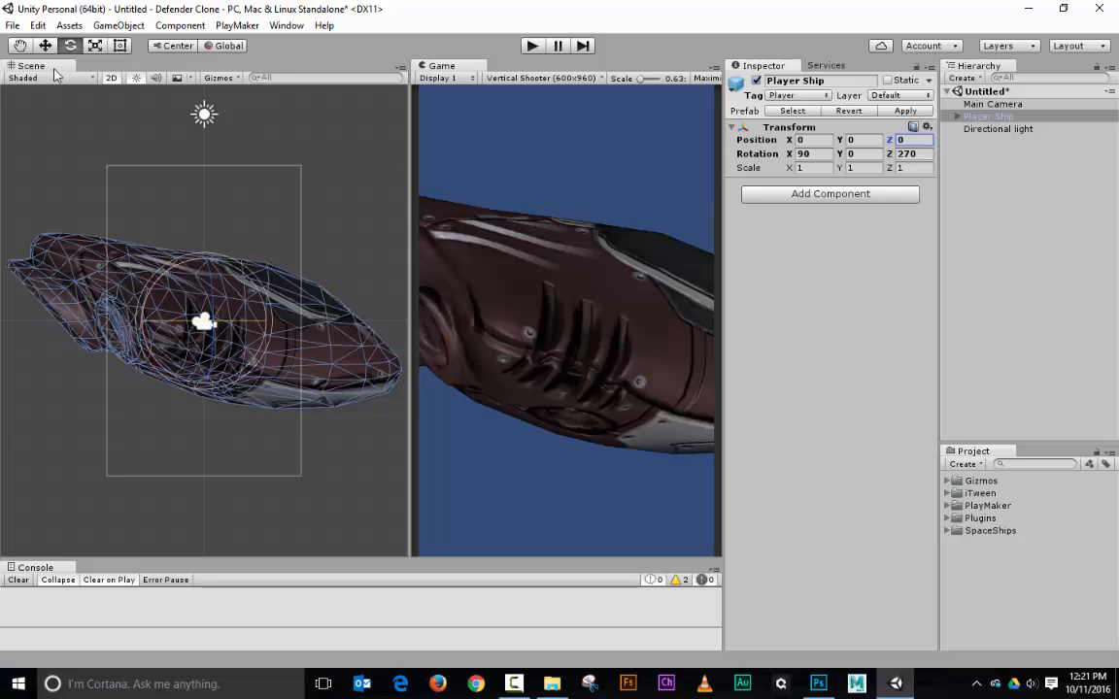
Try scaling Player Ship to 0.27 along X and 0.39 along Y, restoring each scale to 1
{"action": "left_click", "coordinate": [94, 46]}
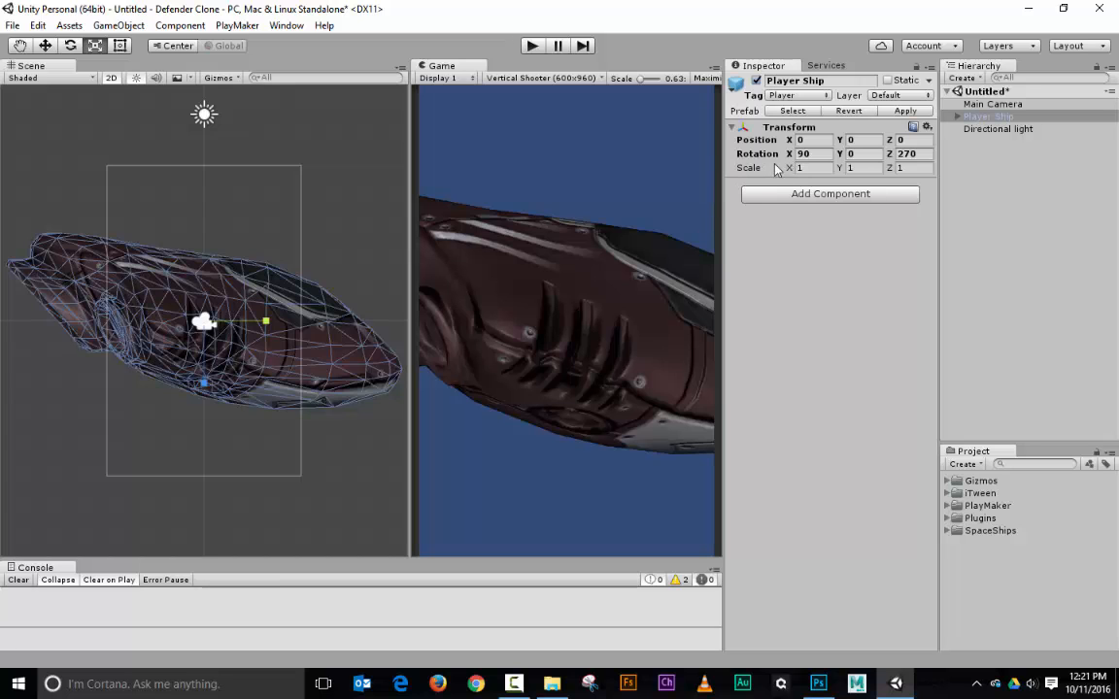
{"action": "left_click_drag", "start_coordinate": [789, 168], "coordinate": [767, 168]}
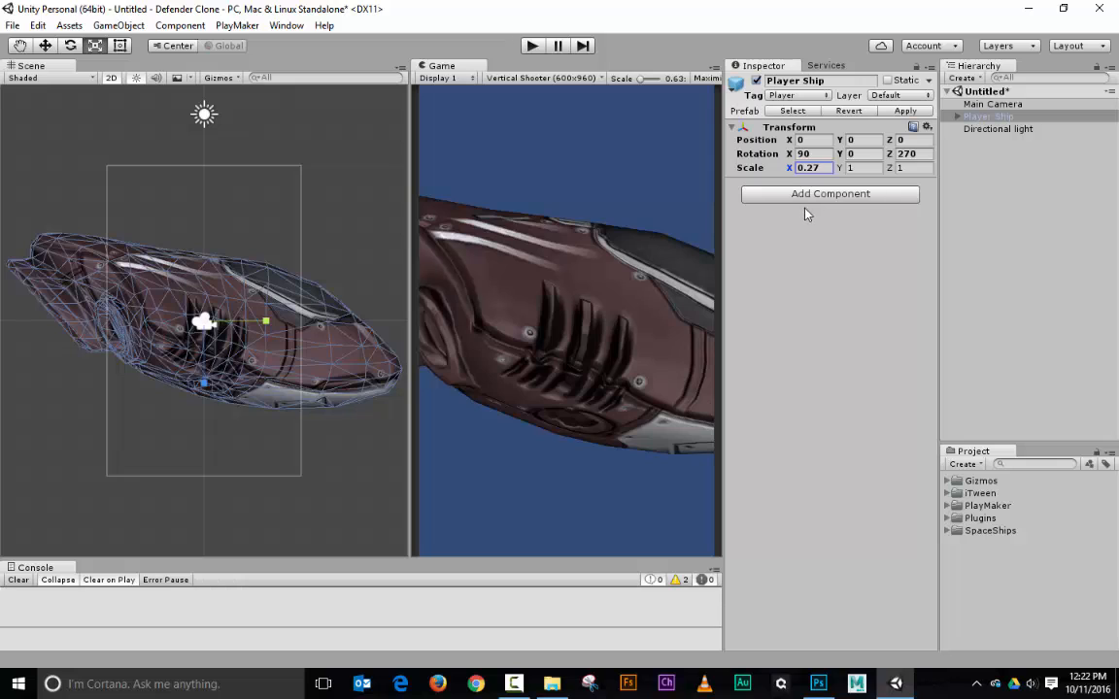
{"action": "type", "text": "1"}
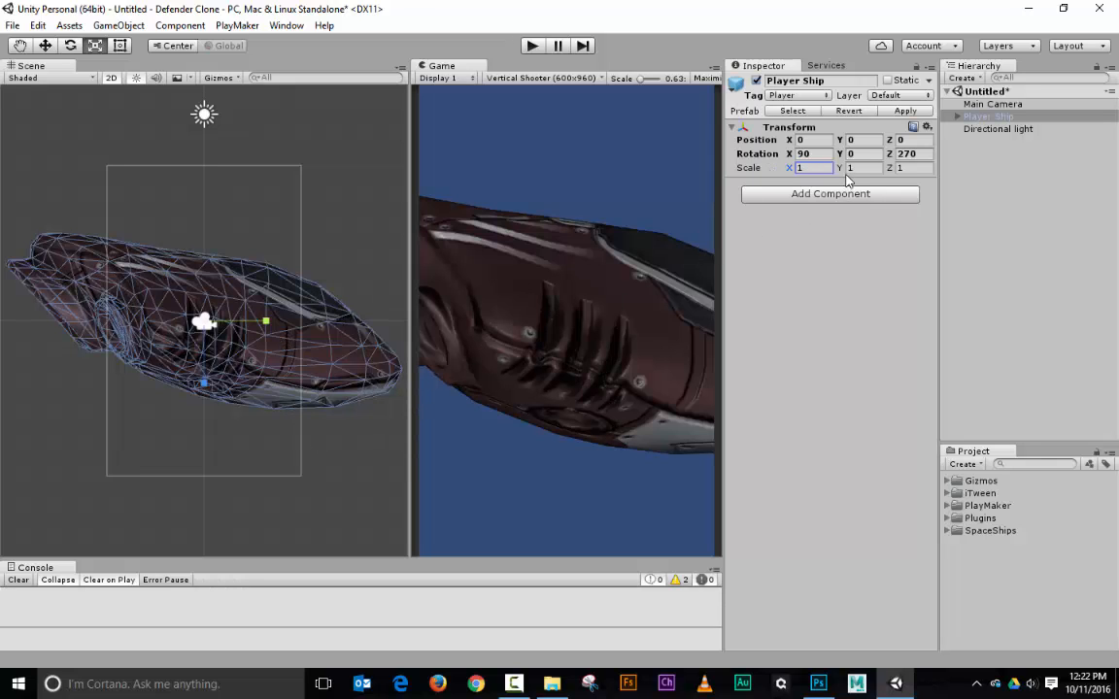
{"action": "left_click_drag", "start_coordinate": [841, 168], "coordinate": [828, 177]}
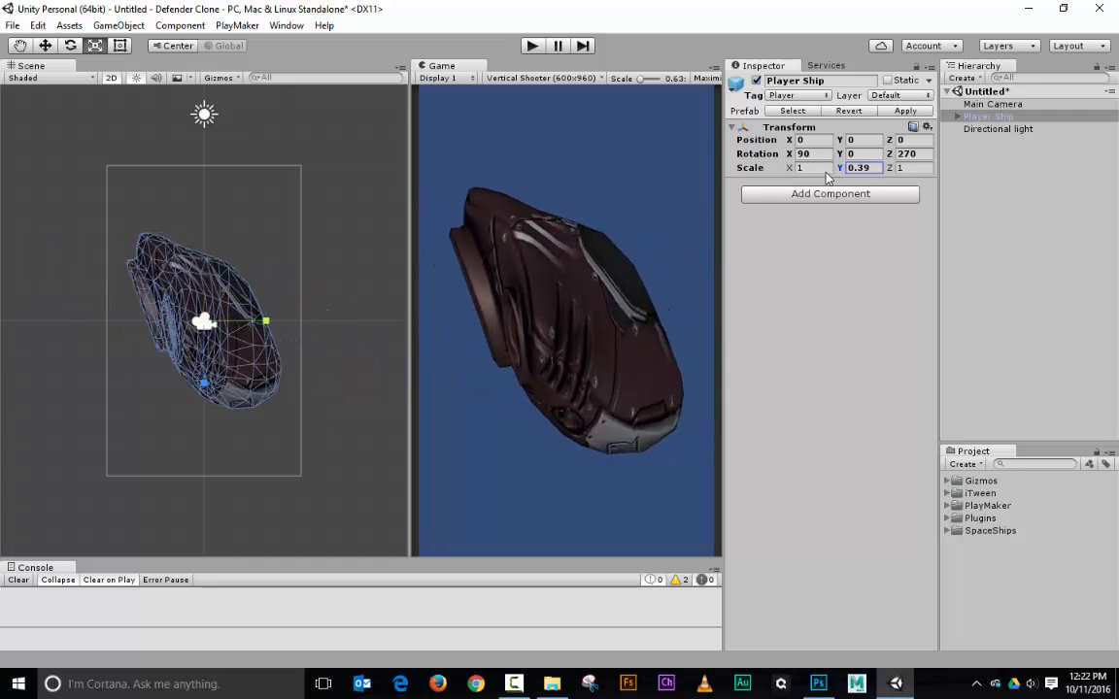
{"action": "type", "text": "1"}
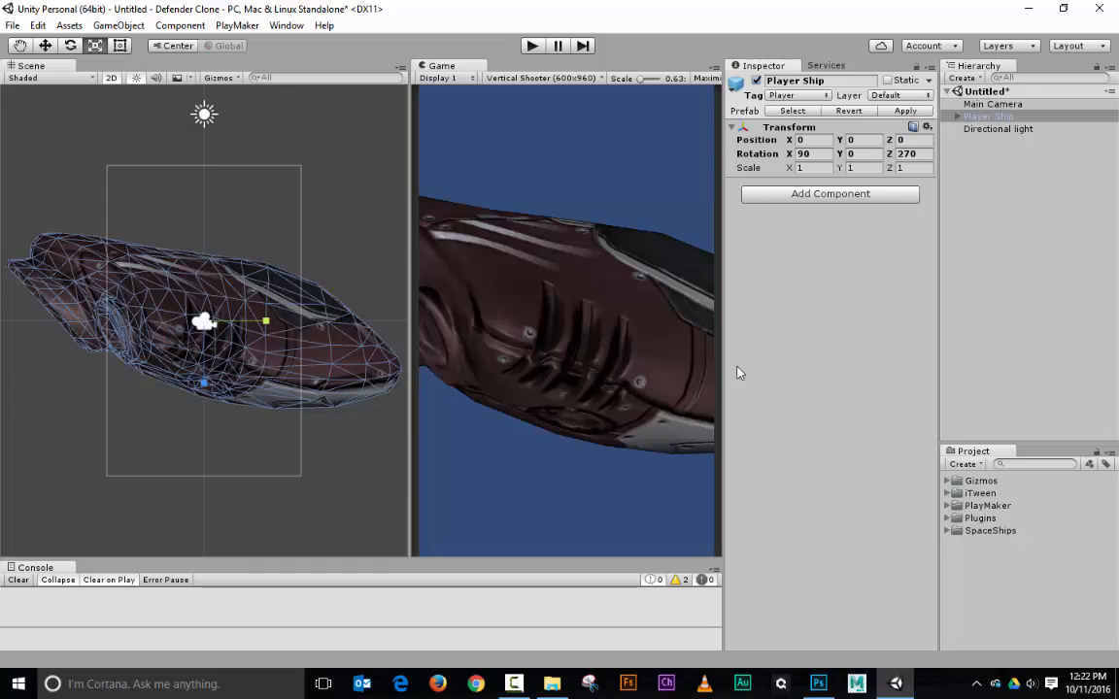
Move Player Ship to about X 1.05 and scale it down uniformly to about 0.1
{"action": "type", "text": "w"}
{"action": "left_click_drag", "start_coordinate": [269, 324], "coordinate": [301, 323]}
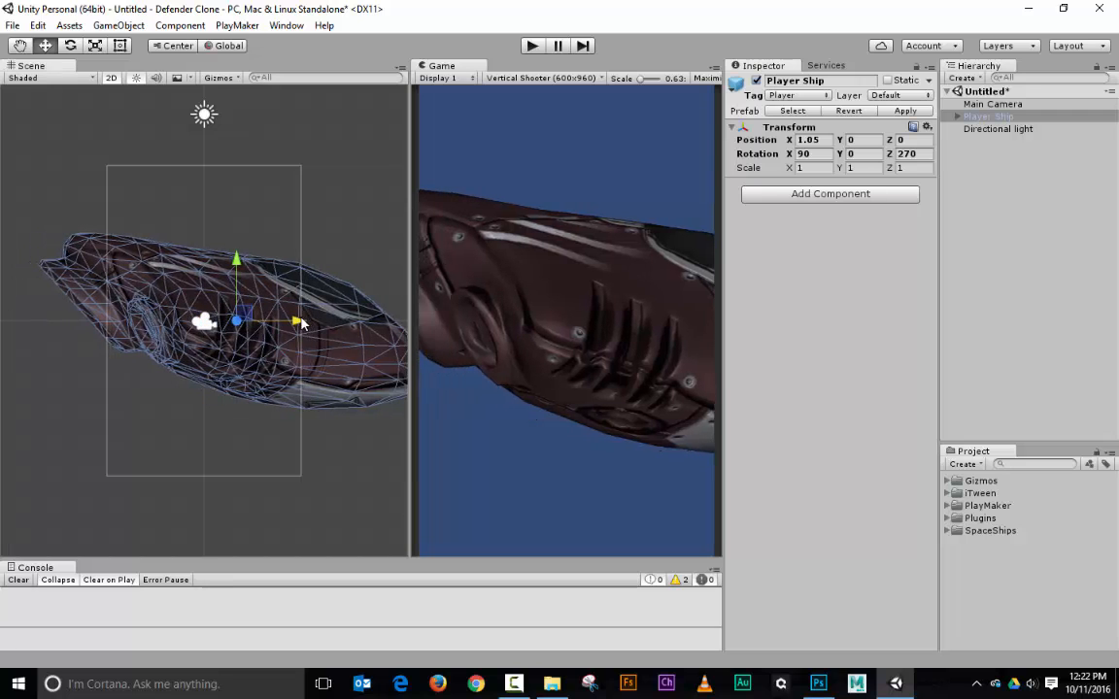
{"action": "key", "text": "e"}
{"action": "key", "text": "r"}
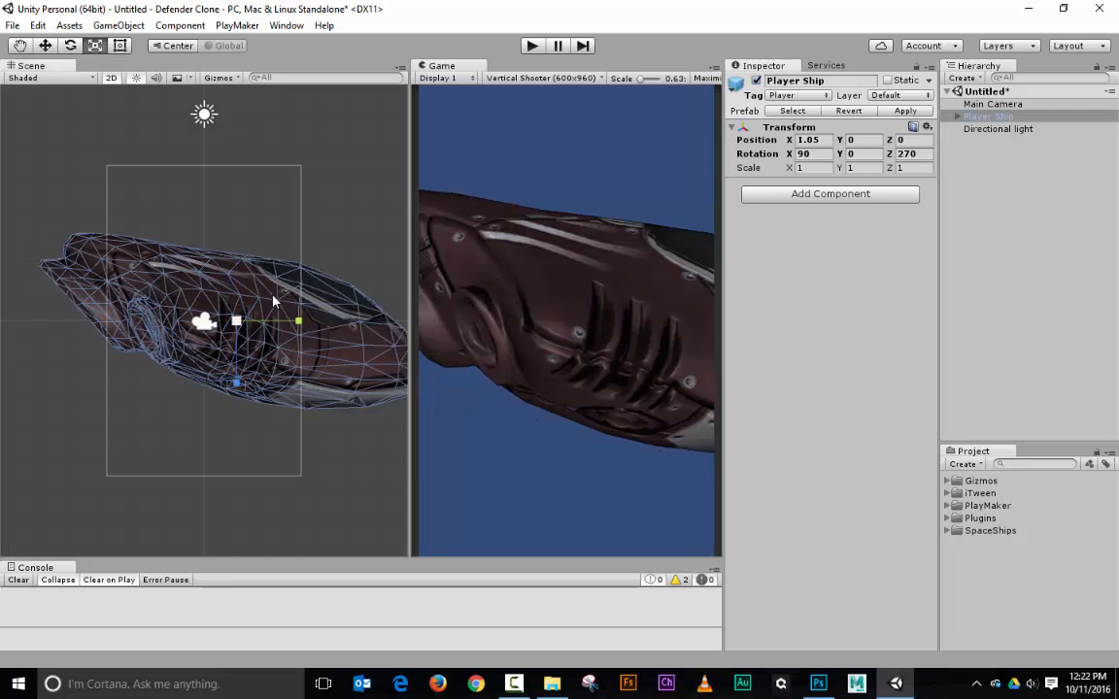
{"action": "left_click_drag", "start_coordinate": [237, 321], "coordinate": [303, 432]}
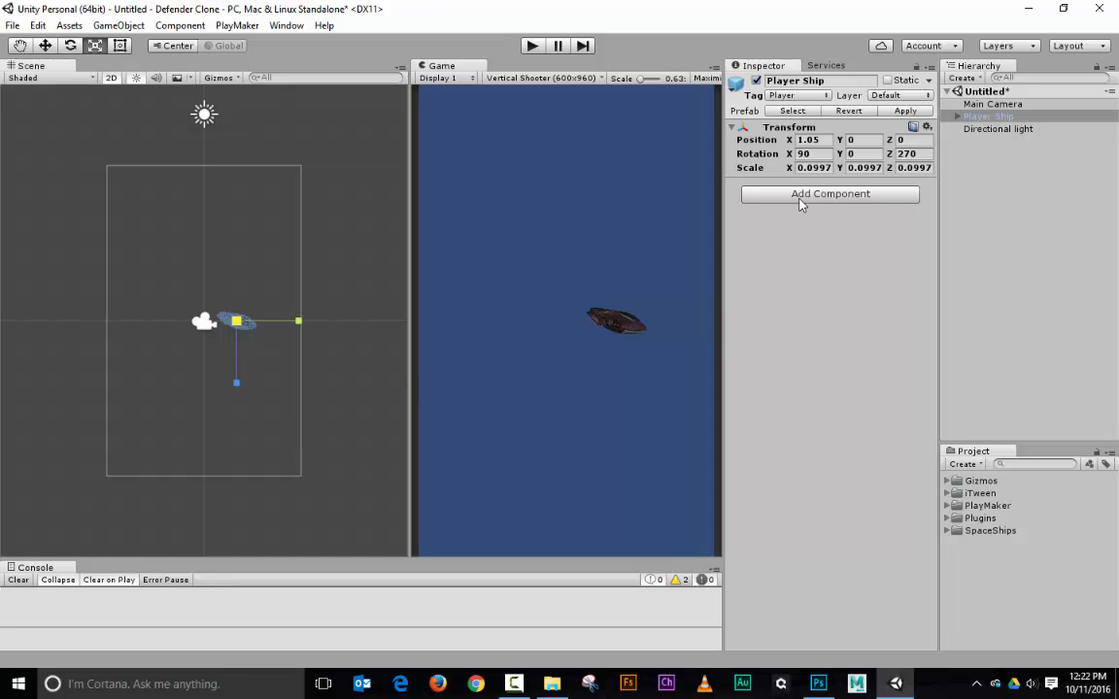
Set Player Ship's scale to 0.09 on the X, Y and Z axes
{"action": "left_click", "coordinate": [825, 168]}
{"action": "type", "text": "0.09"}
{"action": "key", "text": "Tab"}
{"action": "type", "text": "0.09"}
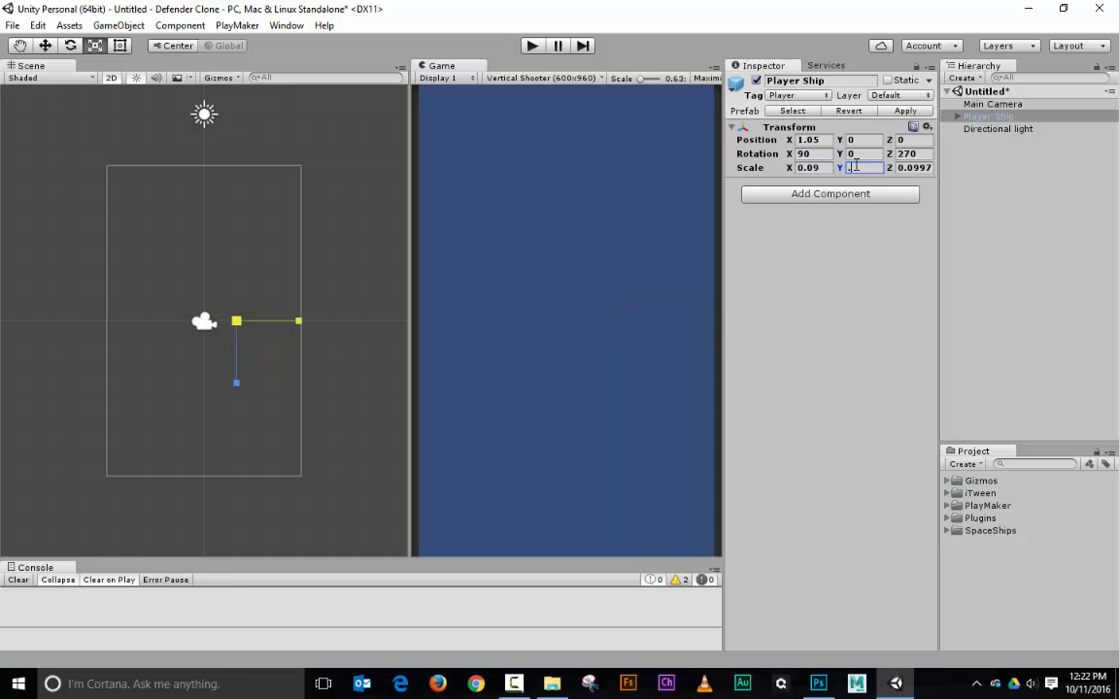
{"action": "key", "text": "Tab"}
{"action": "type", "text": "0.09"}
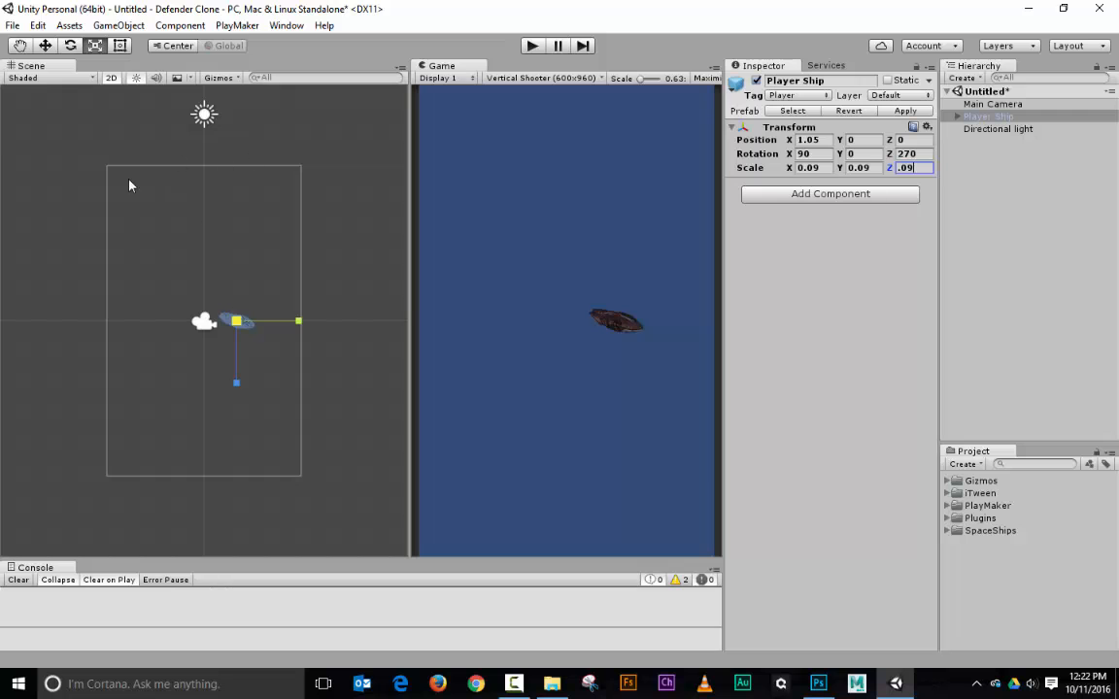
Change the Game view to Free Aspect and widen it to take more room than the Scene view
{"action": "left_click_drag", "start_coordinate": [413, 226], "coordinate": [437, 211]}
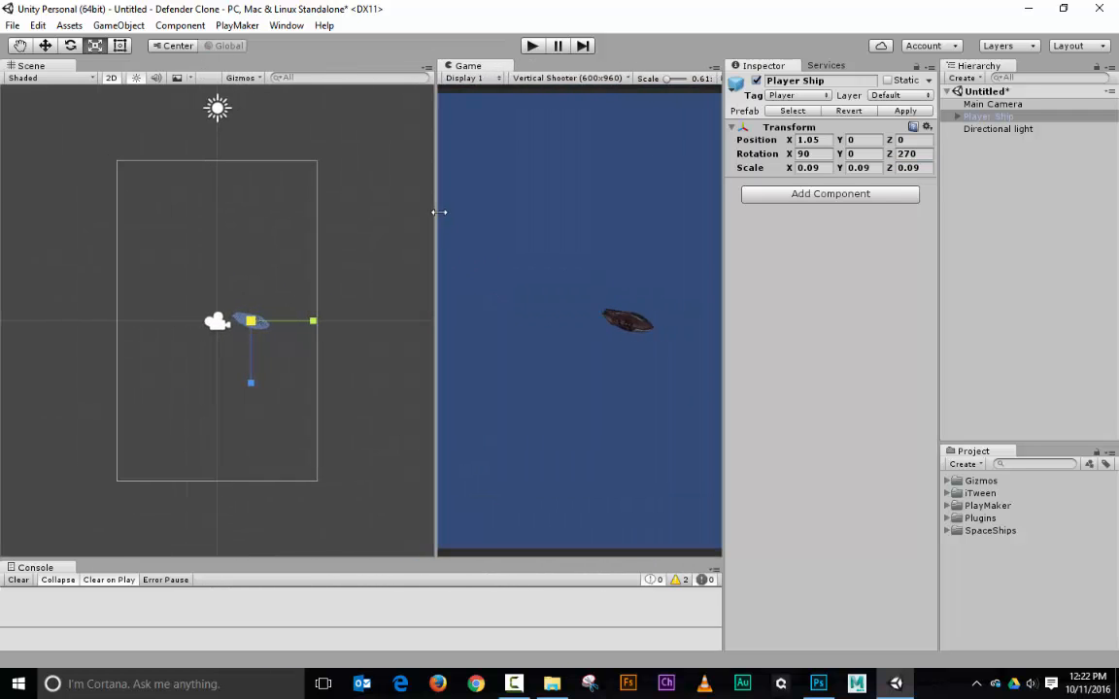
{"action": "left_click", "coordinate": [549, 78]}
{"action": "left_click", "coordinate": [544, 90]}
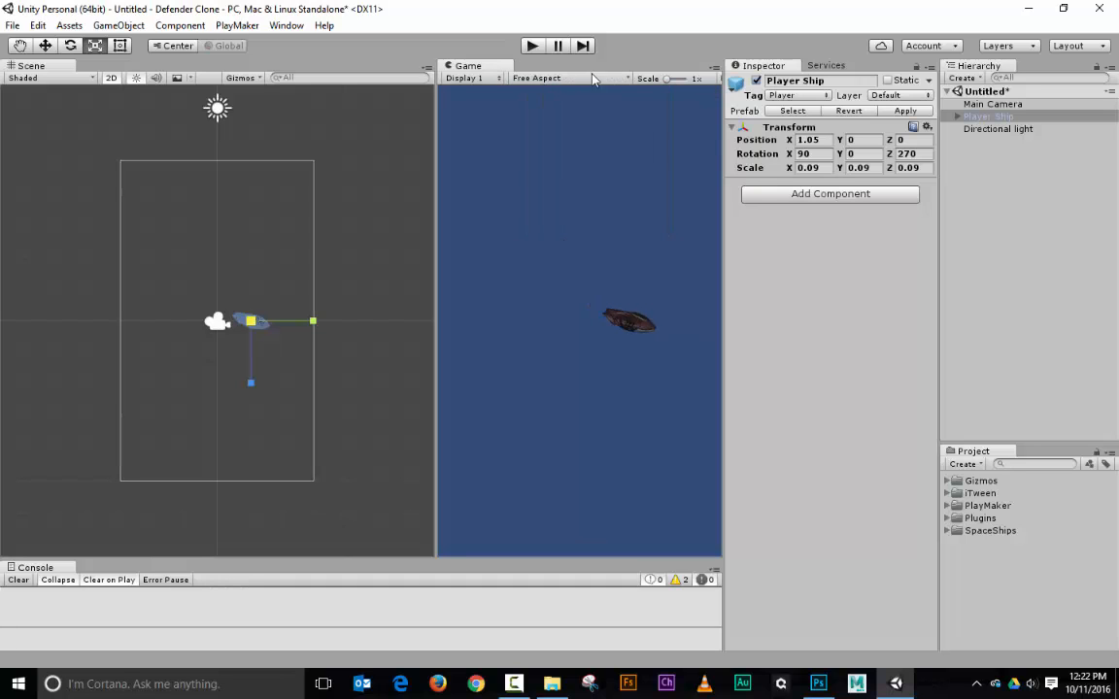
{"action": "left_click_drag", "start_coordinate": [434, 220], "coordinate": [310, 233]}
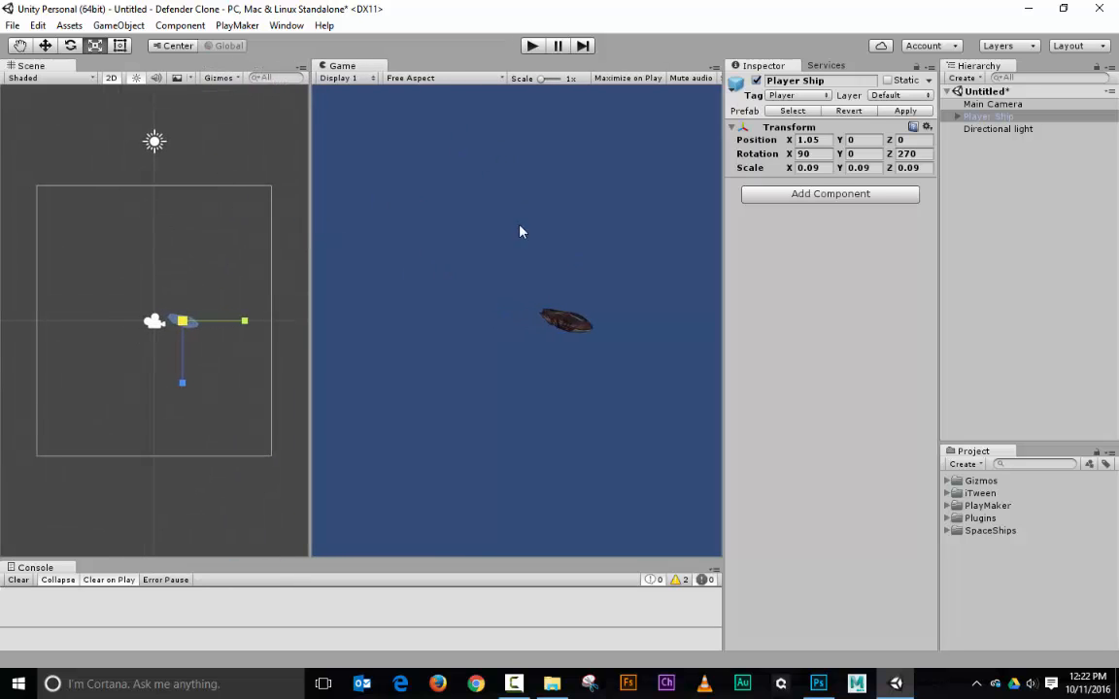
Delete the Vertical Shooter (600x960) preset from the Game view's resolution list
{"action": "left_click", "coordinate": [479, 79]}
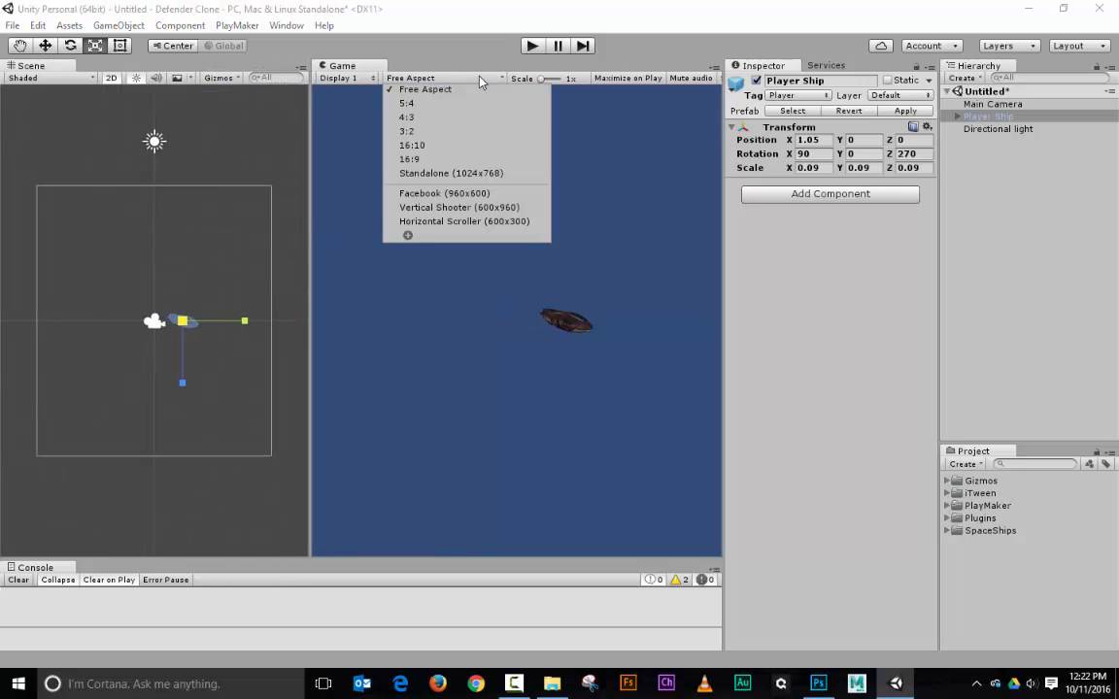
{"action": "right_click", "coordinate": [488, 209]}
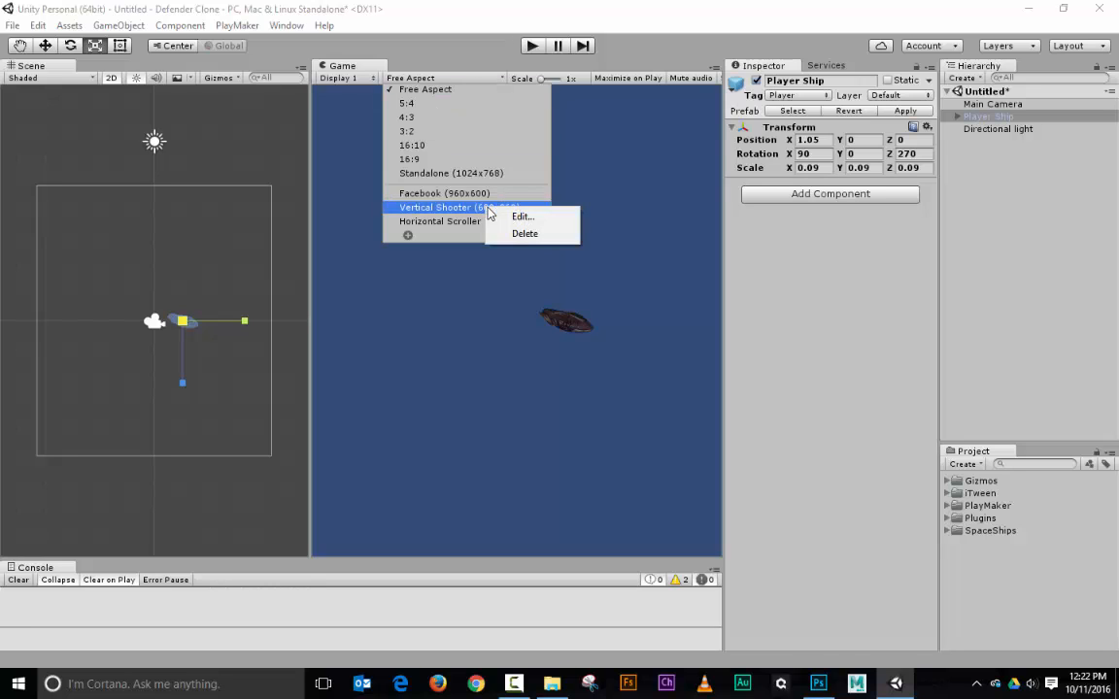
{"action": "left_click", "coordinate": [524, 234]}
{"action": "right_click", "coordinate": [488, 209]}
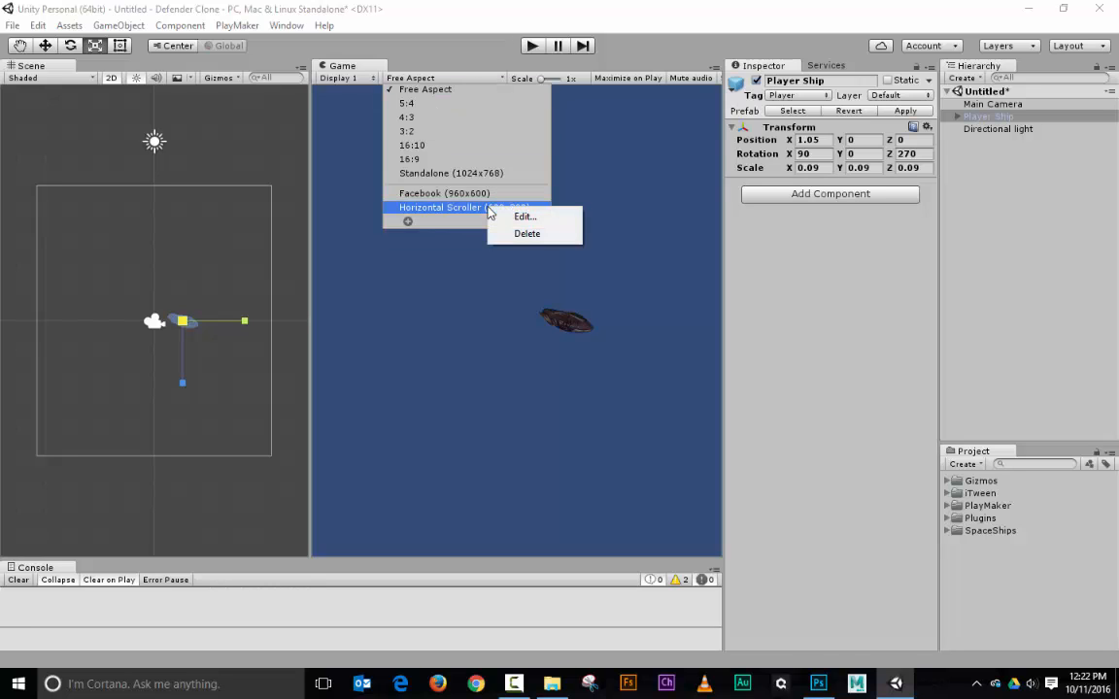
{"action": "left_click", "coordinate": [473, 224]}
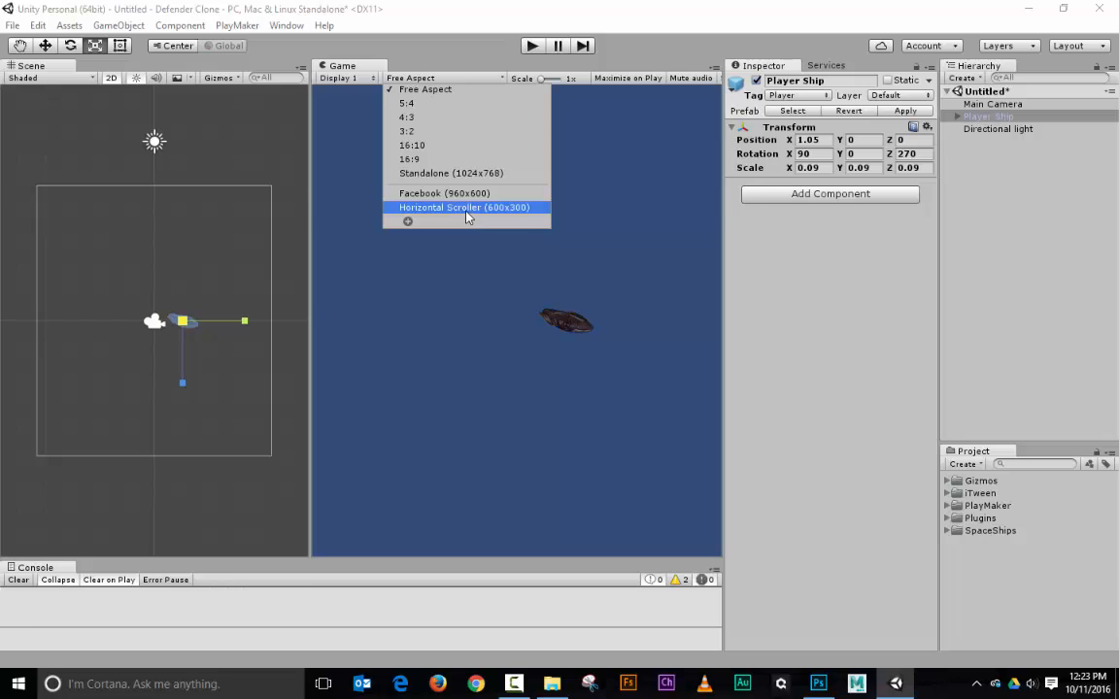
Switch the Game view to the Horizontal Scroller (600x300) preset and widen it slightly against the Scene view
{"action": "left_click", "coordinate": [465, 208]}
{"action": "scroll", "coordinate": [223, 280], "scroll_direction": "down", "scroll_amount": 2}
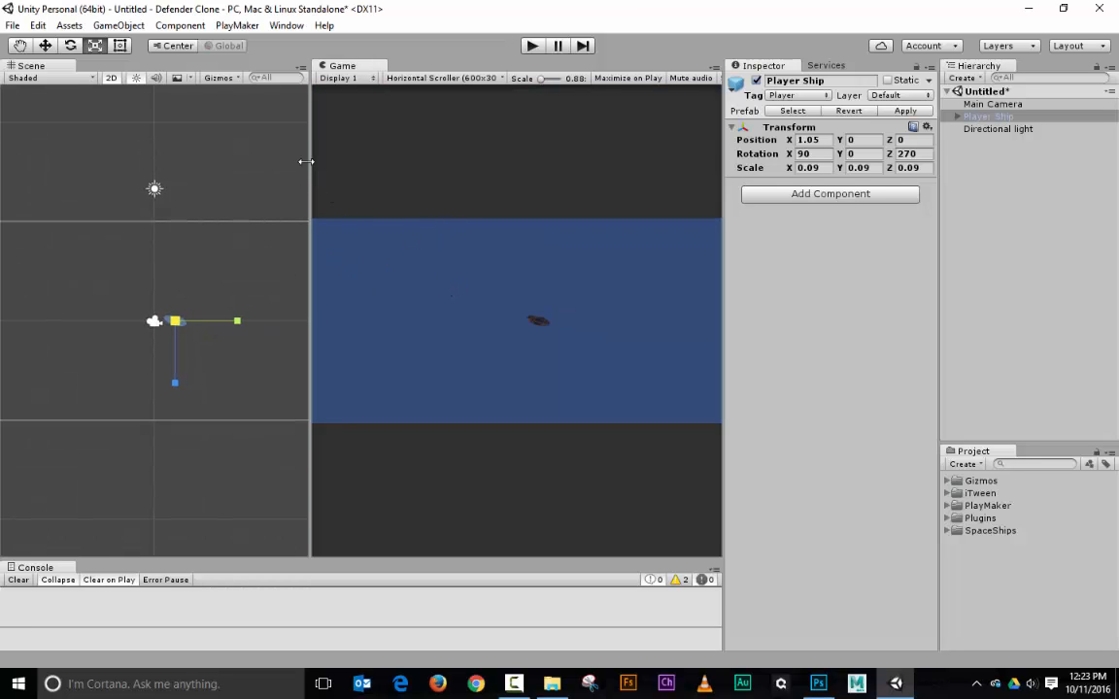
{"action": "mouse_move", "coordinate": [306, 161]}
{"action": "left_mouse_down"}
{"action": "mouse_move", "coordinate": [153, 179]}
{"action": "mouse_move", "coordinate": [305, 176]}
{"action": "left_mouse_up"}
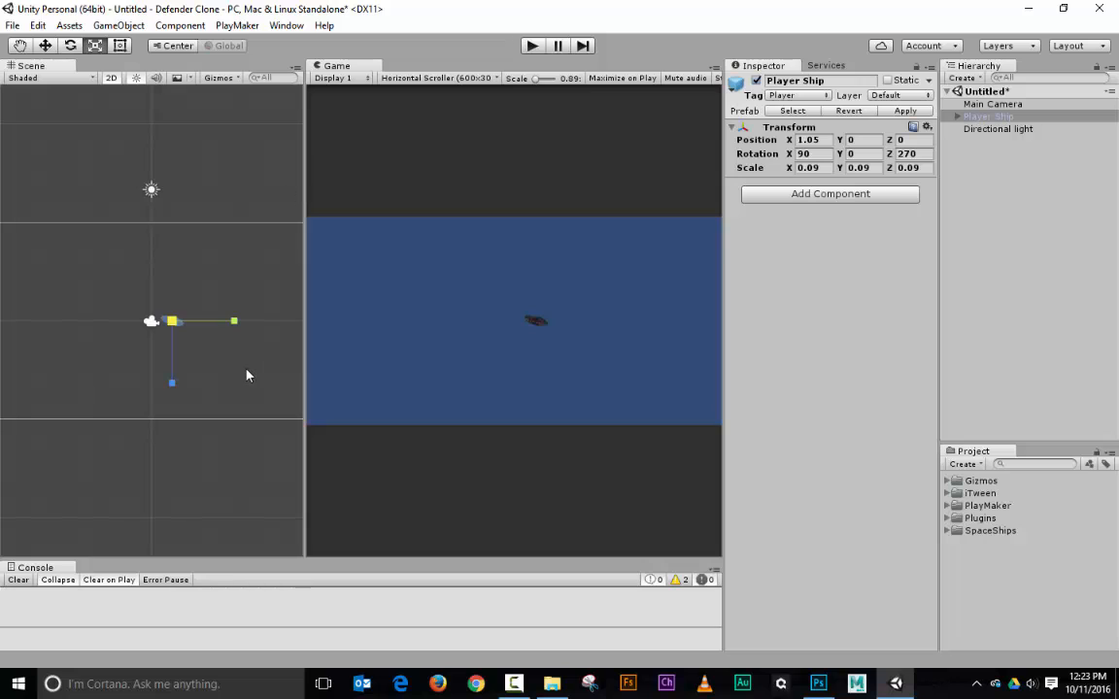
{"action": "key", "text": "w"}
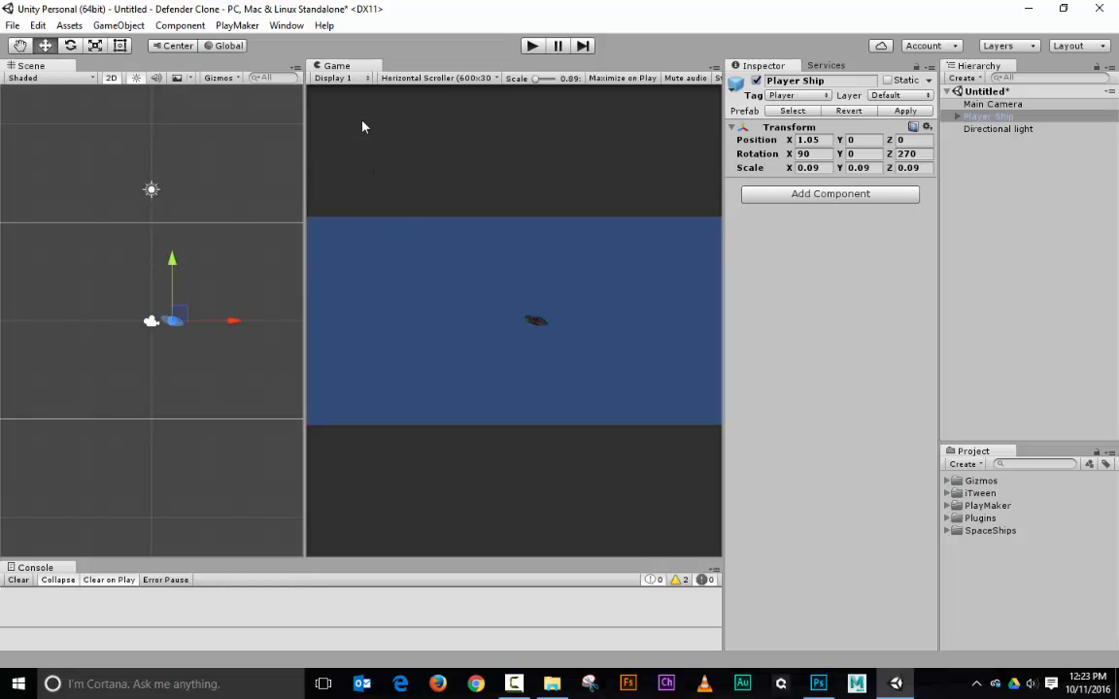
Edit the Horizontal Scroller preset so its fixed resolution has a width of 500
{"action": "left_click", "coordinate": [400, 78]}
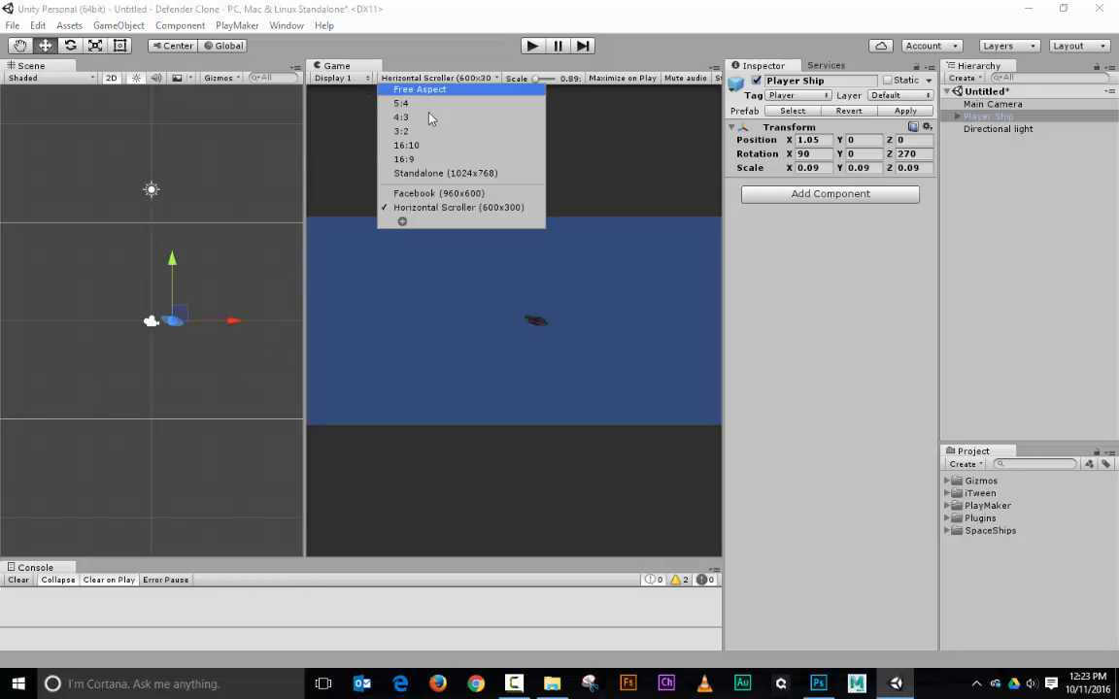
{"action": "right_click", "coordinate": [446, 209]}
{"action": "left_click", "coordinate": [474, 219]}
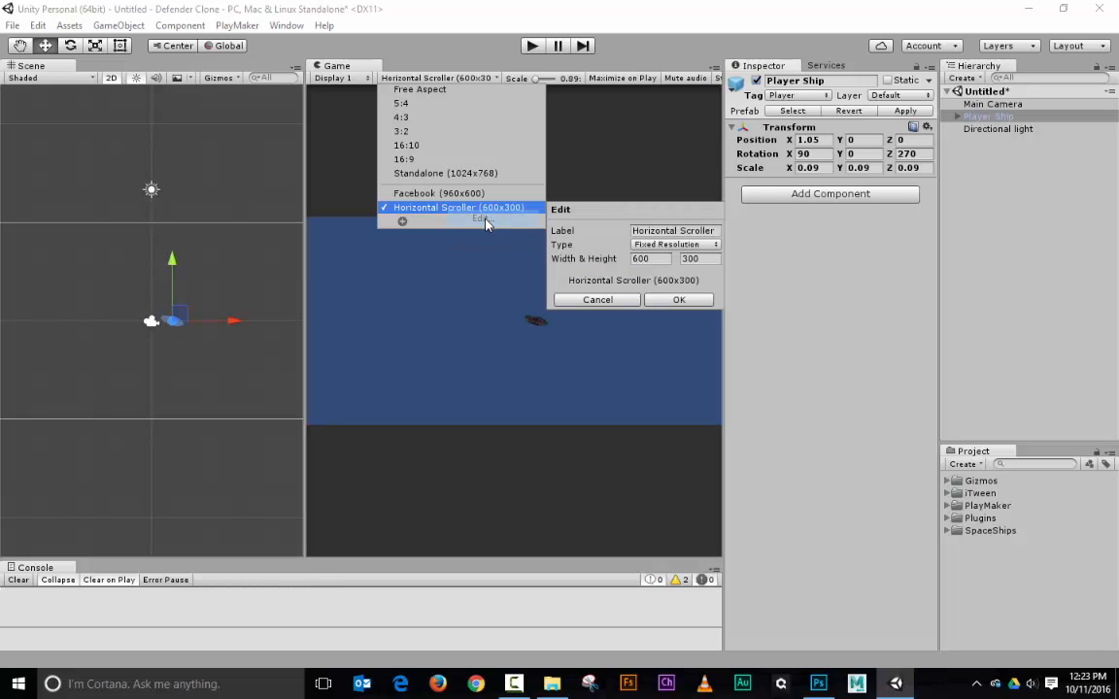
{"action": "left_click", "coordinate": [646, 259]}
{"action": "type", "text": "500"}
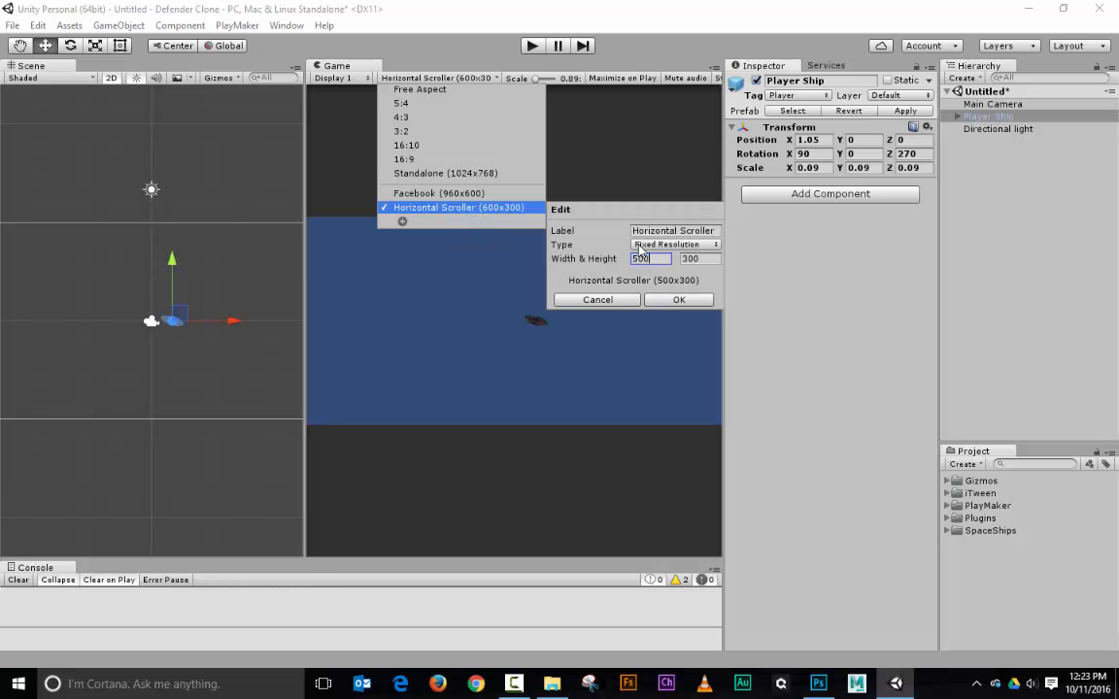
{"action": "left_click", "coordinate": [656, 300]}
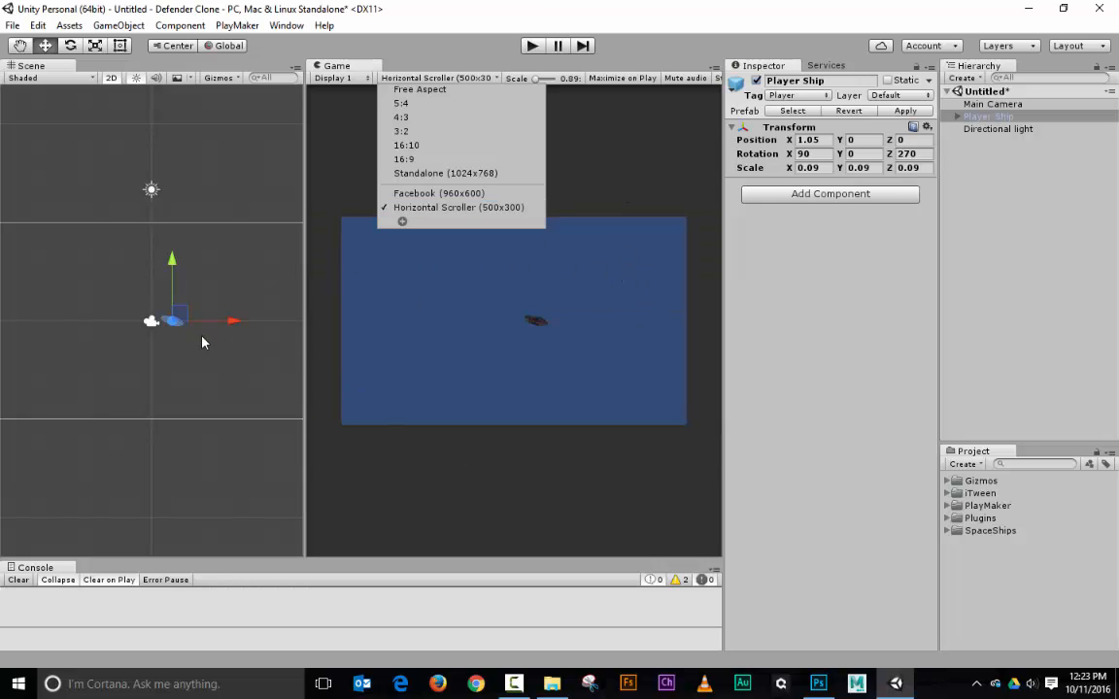
Move Player Ship along X to about -7.03 and set its scale to 0.08 on all three axes
{"action": "left_click", "coordinate": [231, 324]}
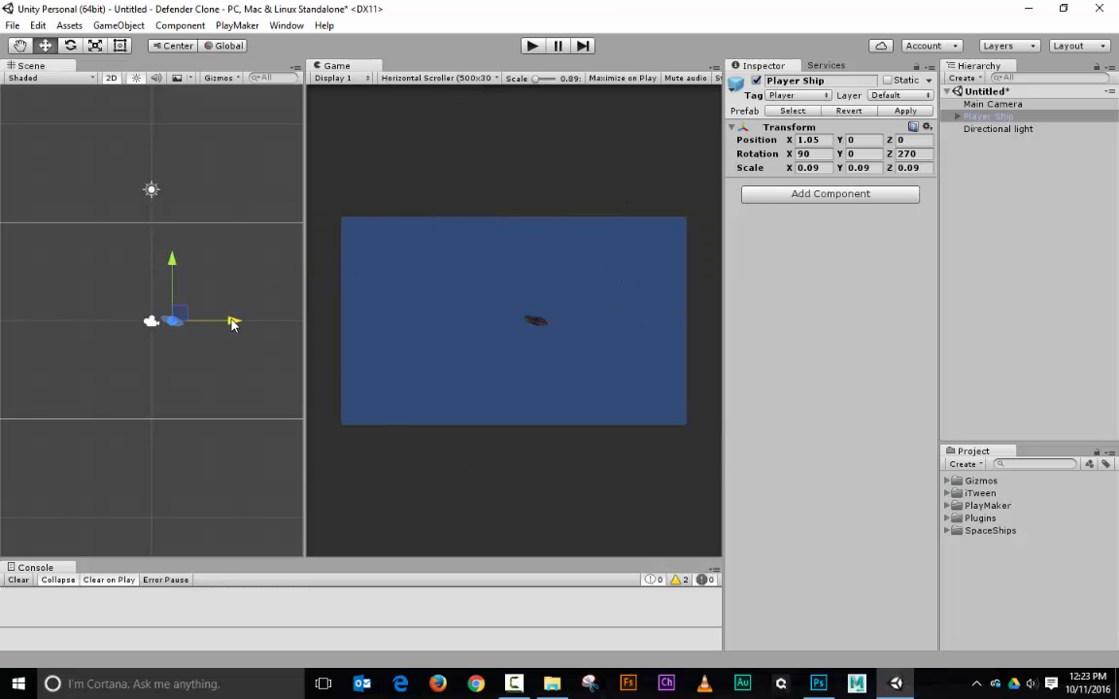
{"action": "left_click_drag", "start_coordinate": [233, 326], "coordinate": [74, 332]}
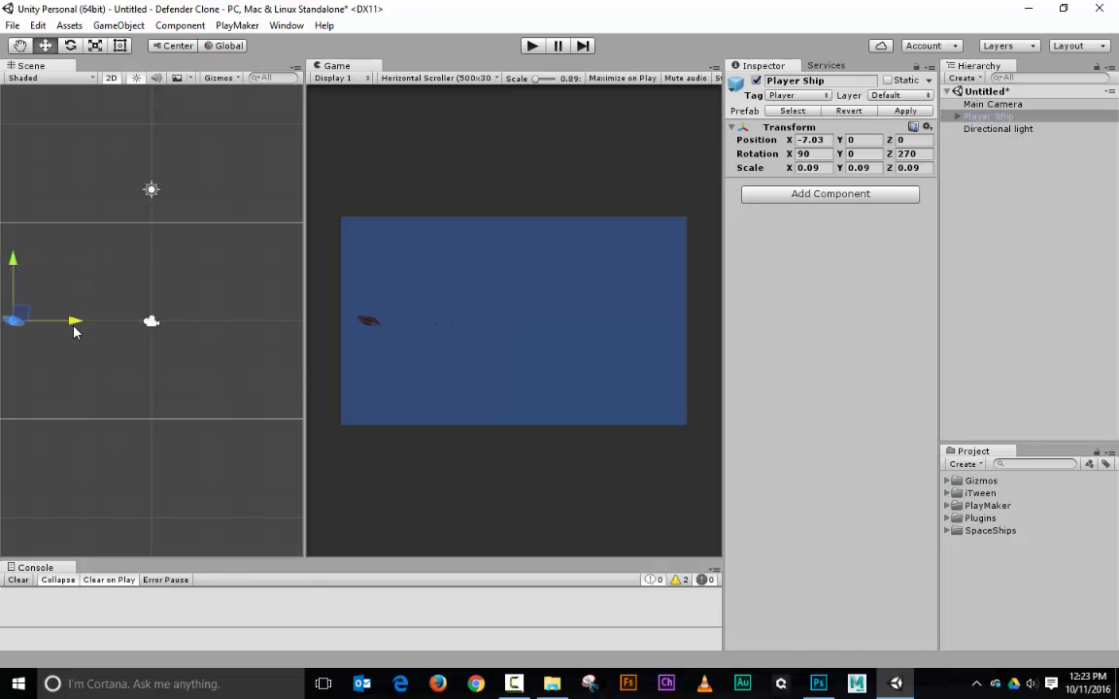
{"action": "left_click", "coordinate": [824, 167]}
{"action": "type", "text": "0.08"}
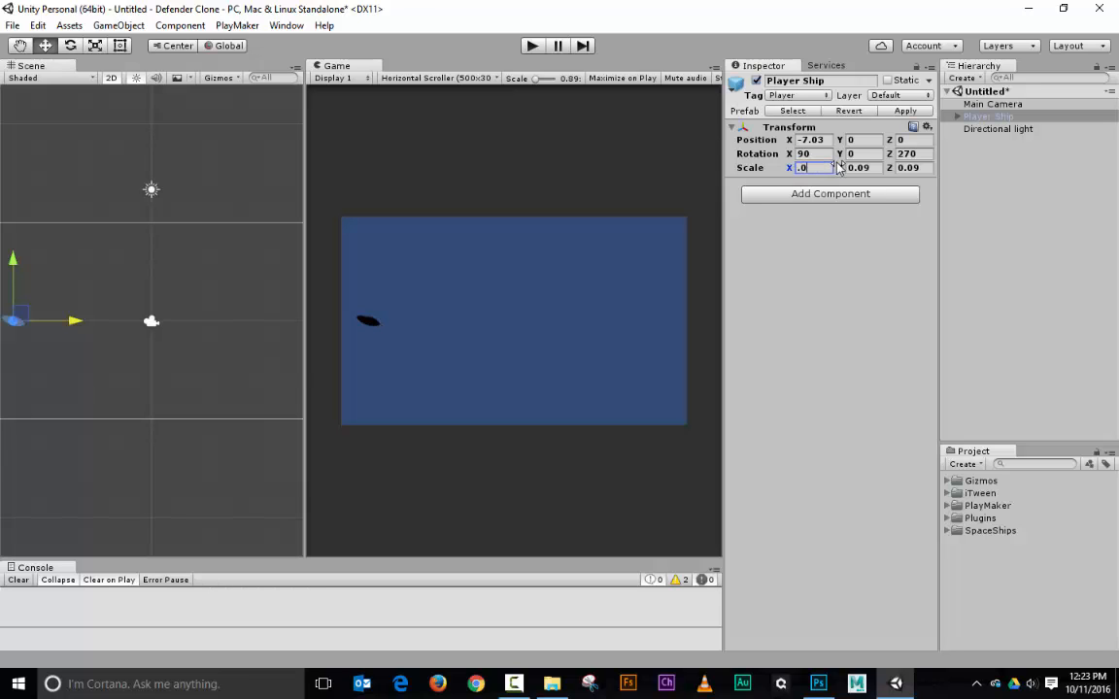
{"action": "key", "text": "Tab"}
{"action": "type", "text": "0.08"}
{"action": "key", "text": "Tab"}
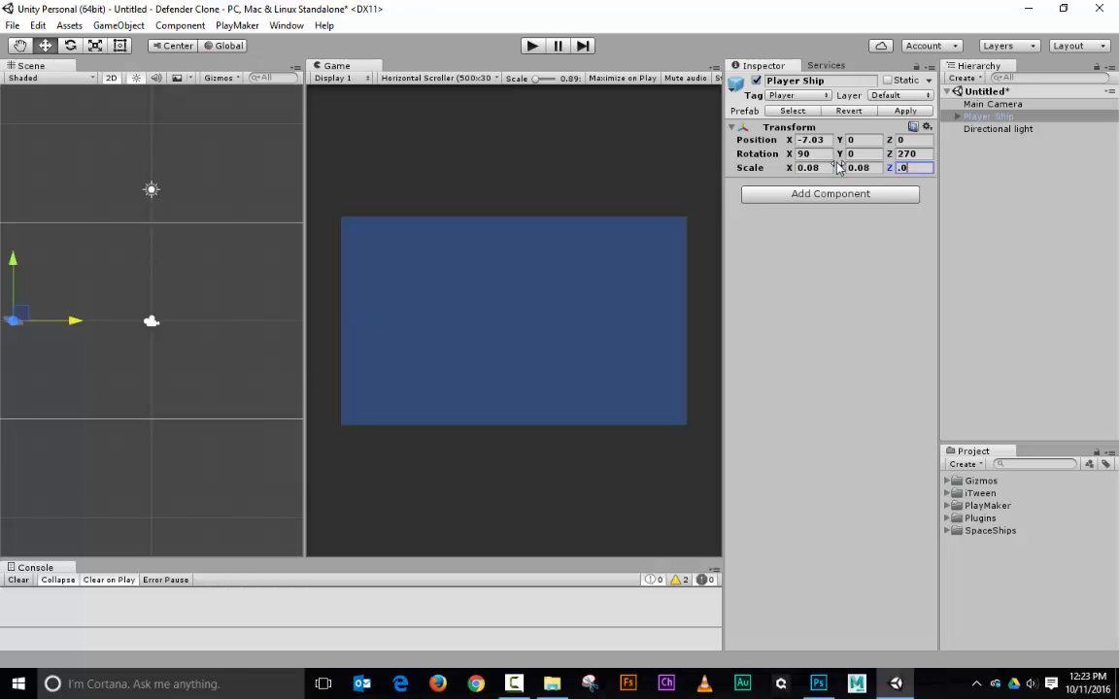
{"action": "type", "text": "0.08"}
Open the SpaceShip1 asset folder, select the default mesh inside Ship_1 and expand its SpaceShip1 material settings
{"action": "left_click", "coordinate": [950, 538]}
{"action": "left_click", "coordinate": [948, 531]}
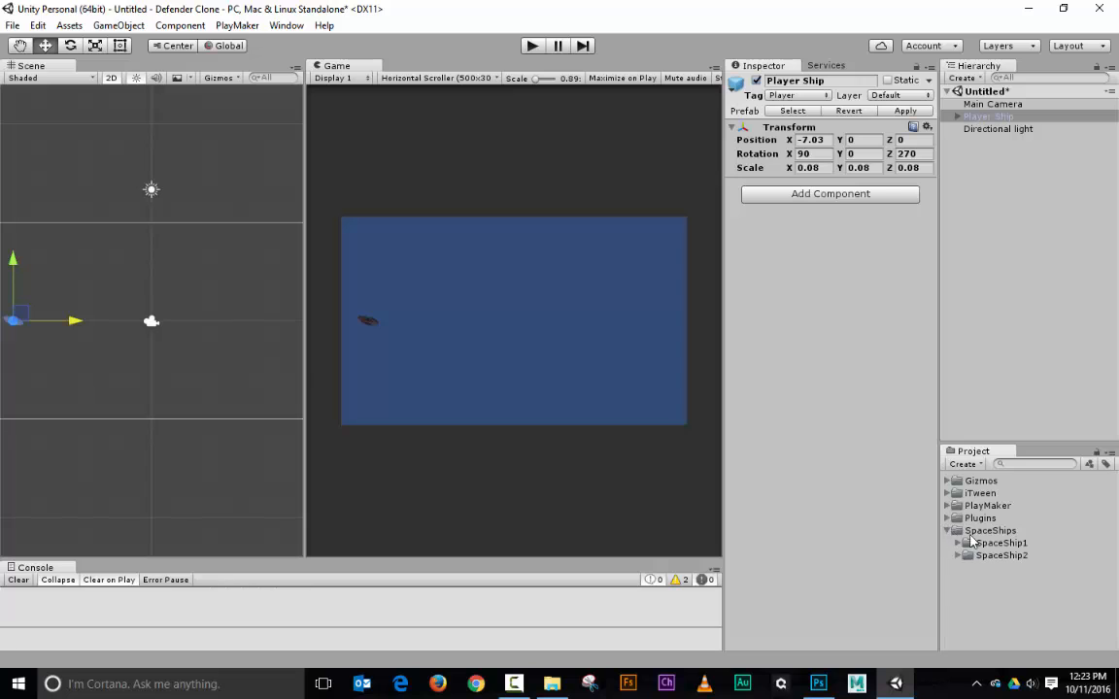
{"action": "left_click", "coordinate": [958, 543]}
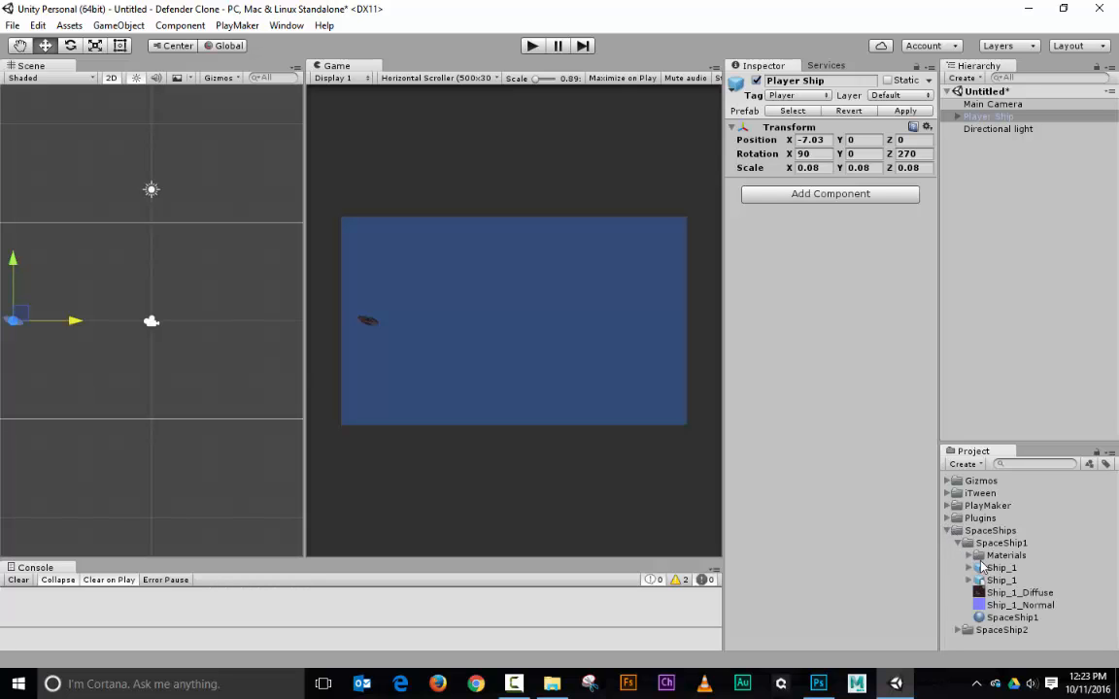
{"action": "left_click", "coordinate": [968, 556]}
{"action": "left_click", "coordinate": [1032, 570]}
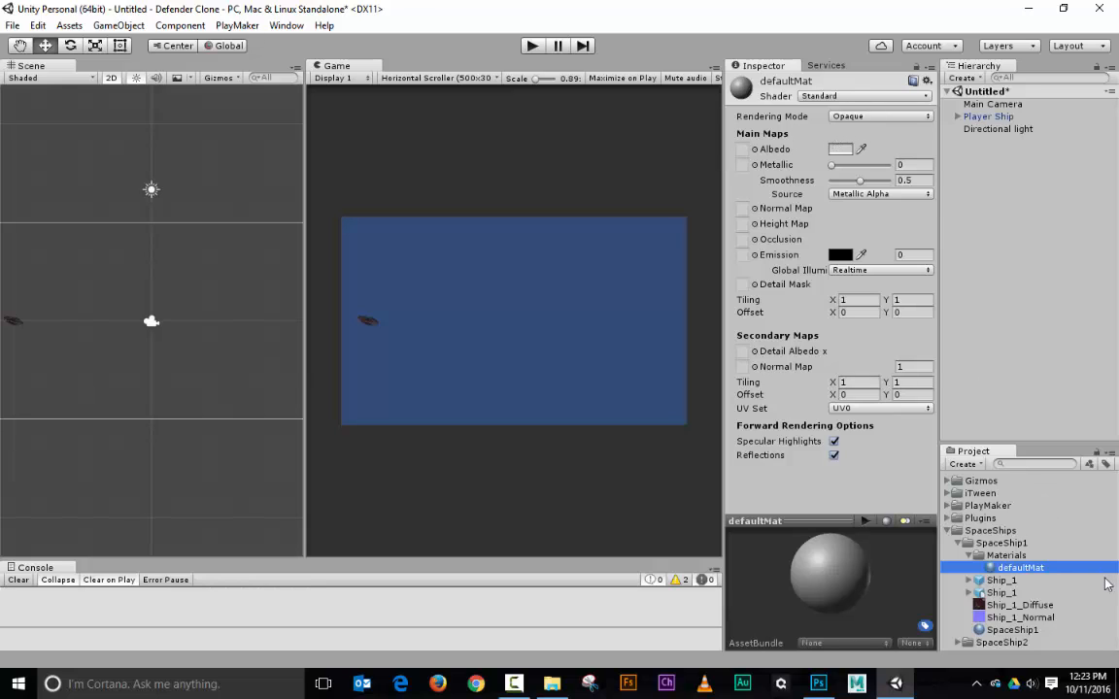
{"action": "left_click", "coordinate": [969, 581]}
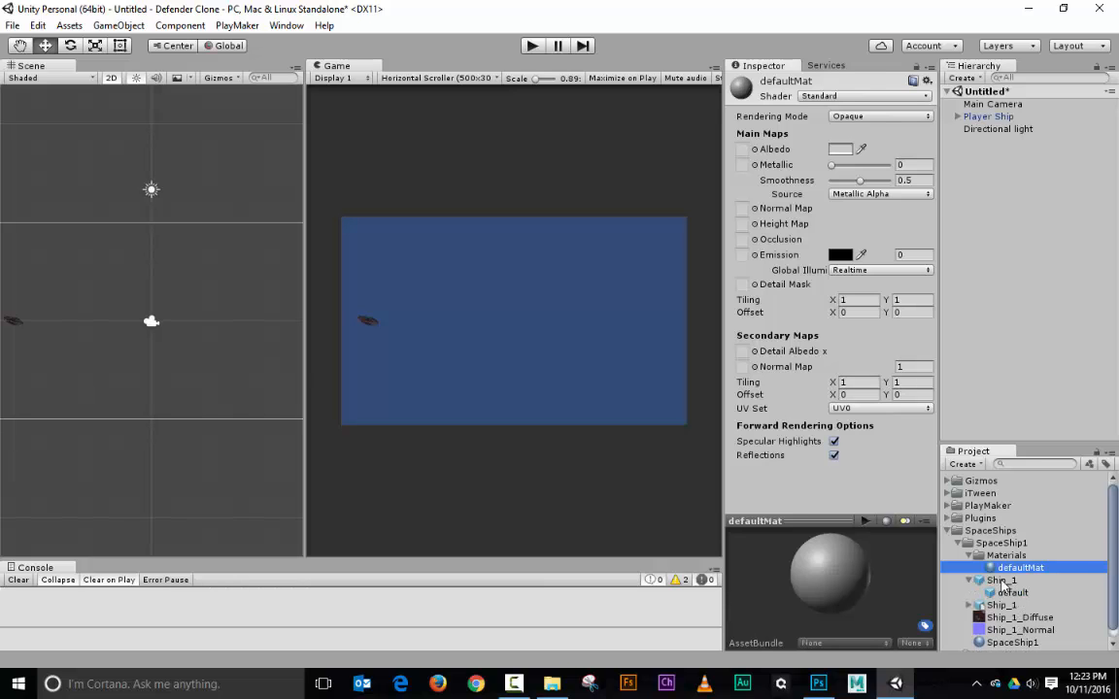
{"action": "left_click", "coordinate": [1003, 580]}
{"action": "left_click", "coordinate": [1010, 593]}
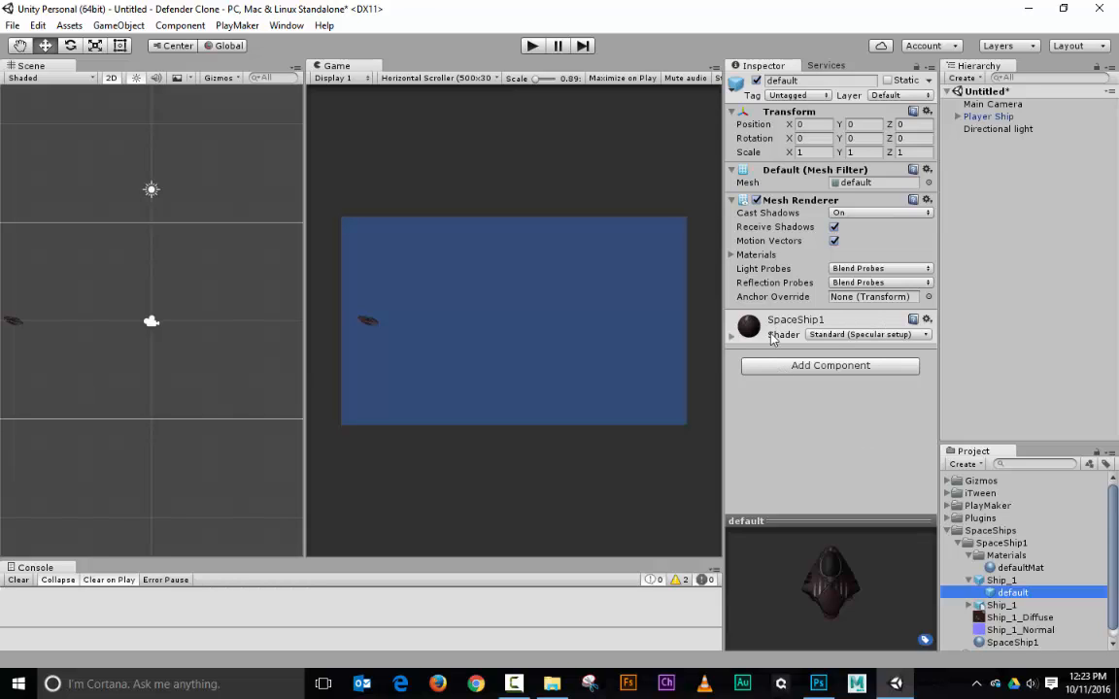
{"action": "left_click", "coordinate": [731, 337]}
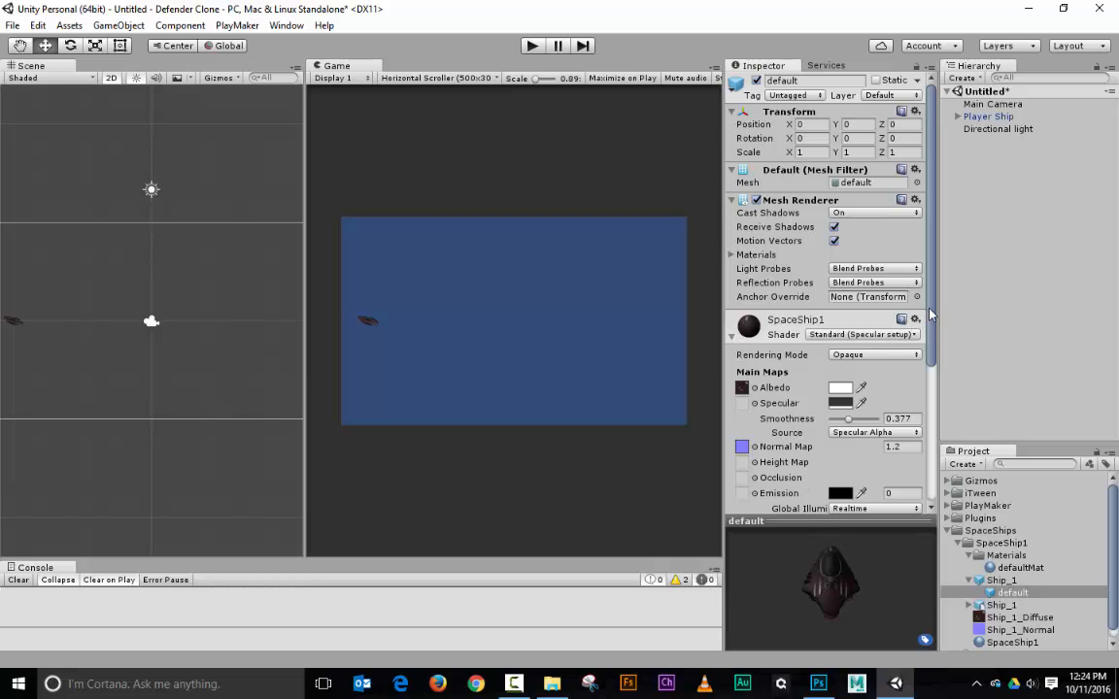
Try the Legacy Shaders/Bumped Diffuse shader on the SpaceShip1 material and inspect the ship in the scene
{"action": "left_click_drag", "start_coordinate": [929, 314], "coordinate": [948, 412]}
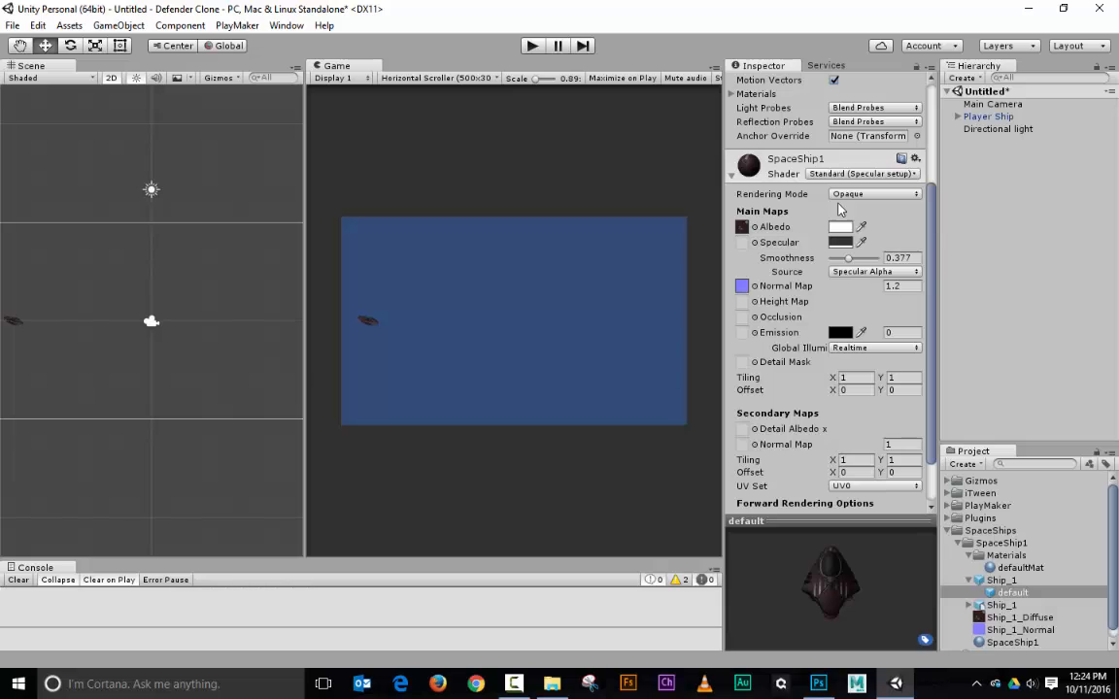
{"action": "left_click", "coordinate": [891, 175]}
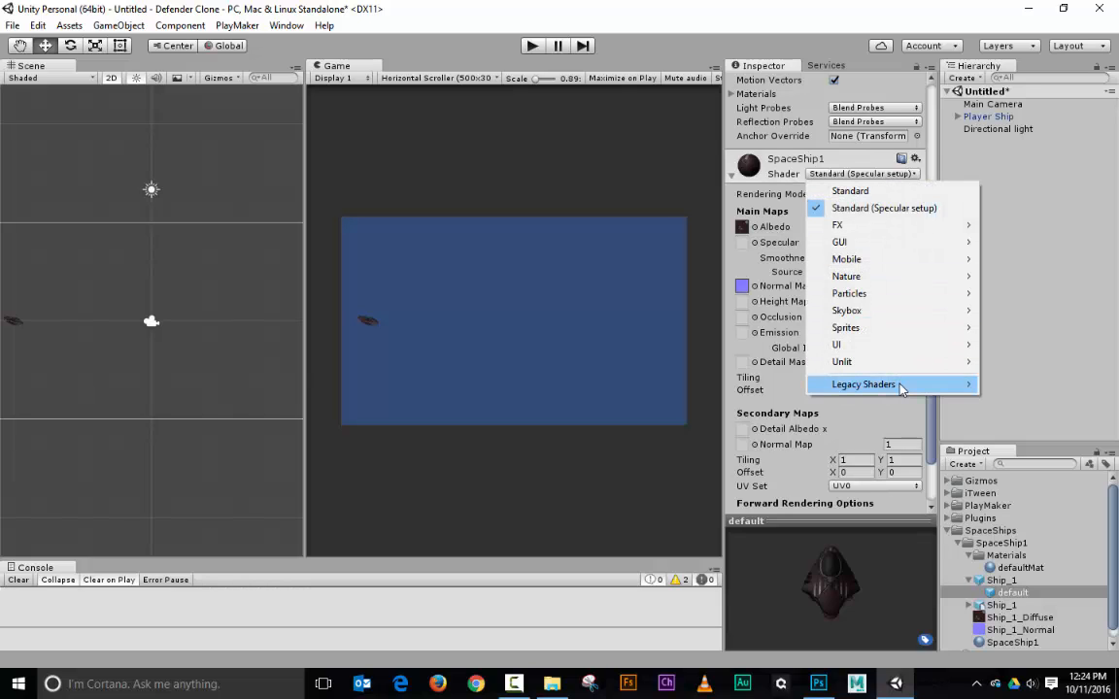
{"action": "mouse_move", "coordinate": [884, 385]}
{"action": "left_click", "coordinate": [1031, 386]}
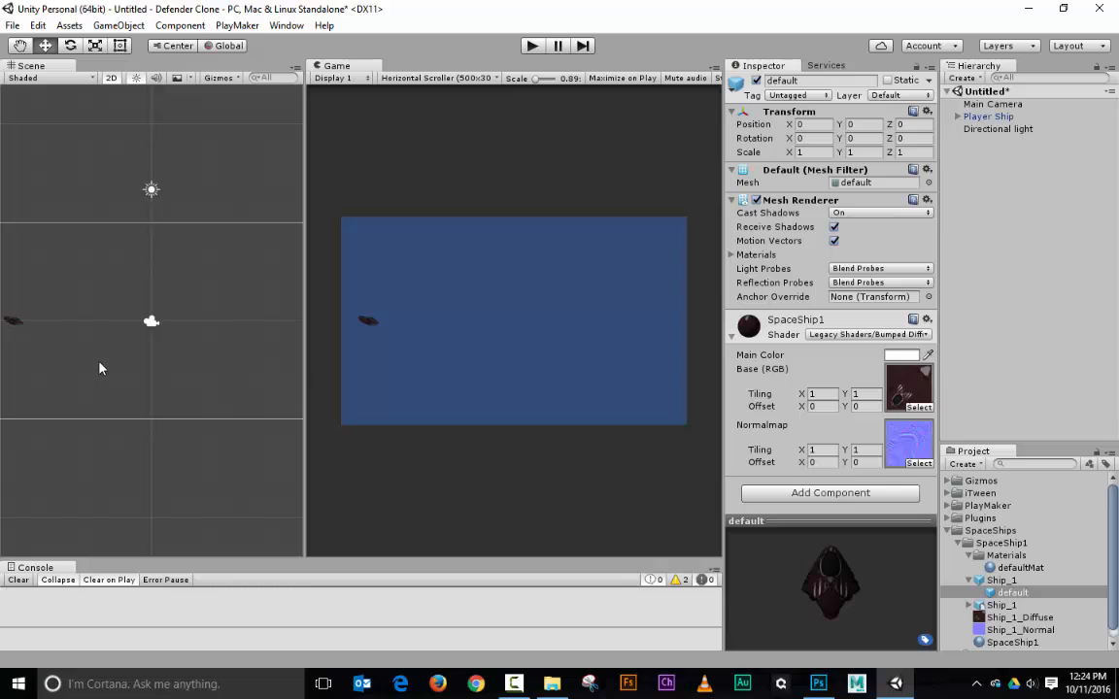
{"action": "middle_click_drag", "start_coordinate": [95, 373], "coordinate": [167, 391]}
{"action": "scroll", "coordinate": [169, 388], "scroll_direction": "up", "scroll_amount": 6}
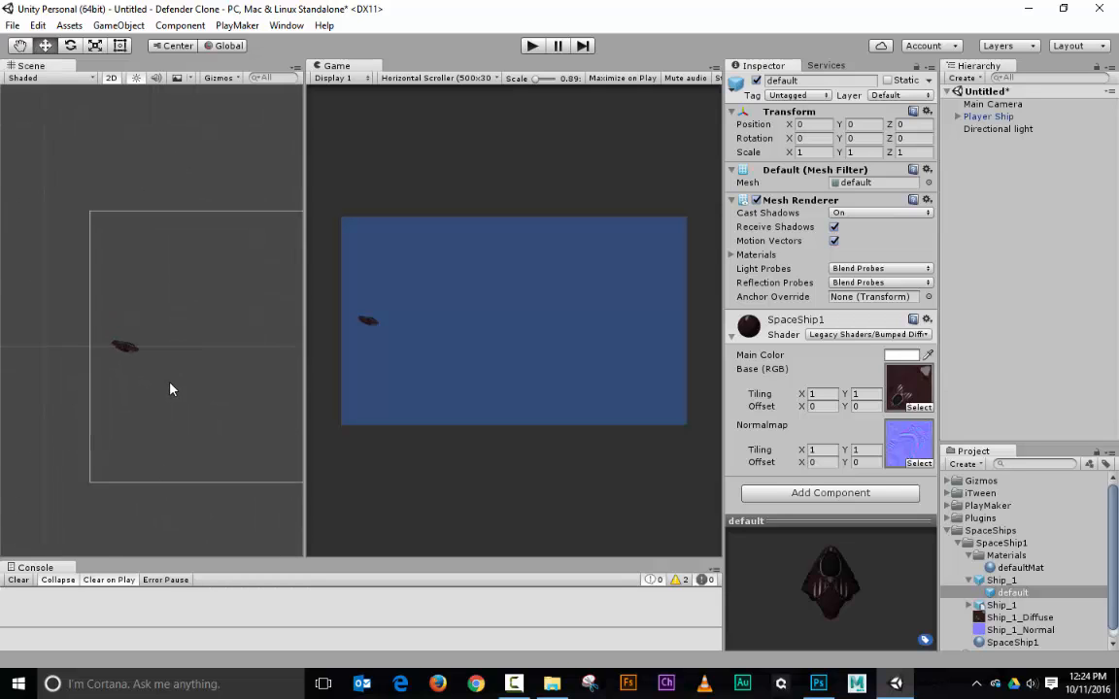
{"action": "scroll", "coordinate": [169, 384], "scroll_direction": "down", "scroll_amount": 5}
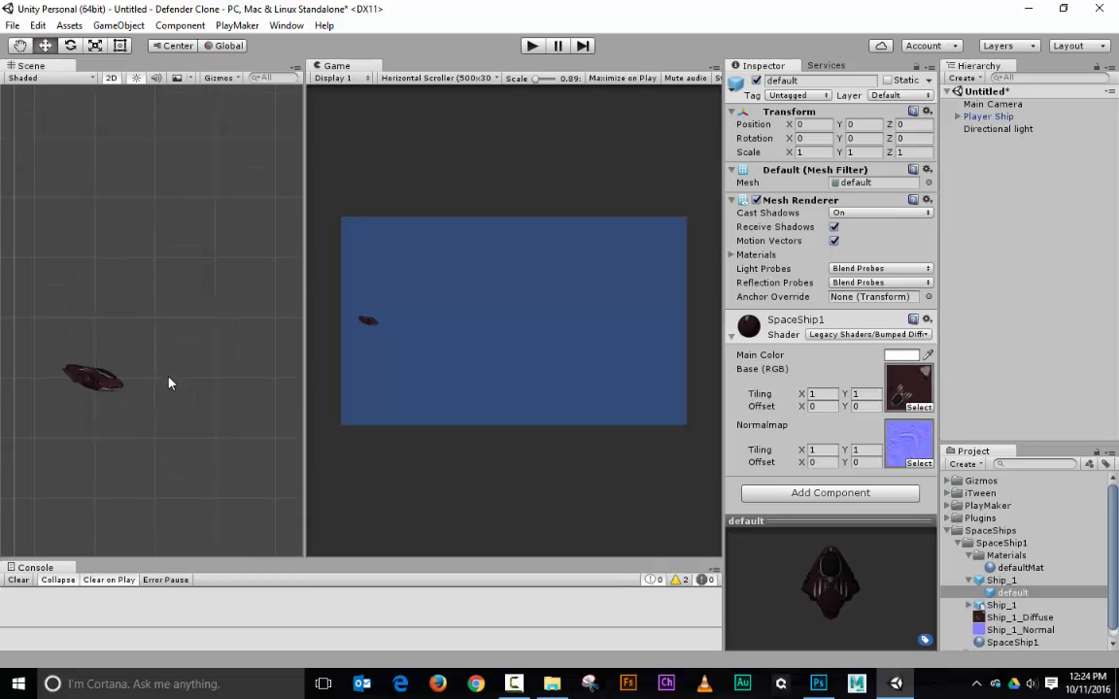
{"action": "scroll", "coordinate": [165, 384], "scroll_direction": "down", "scroll_amount": 3}
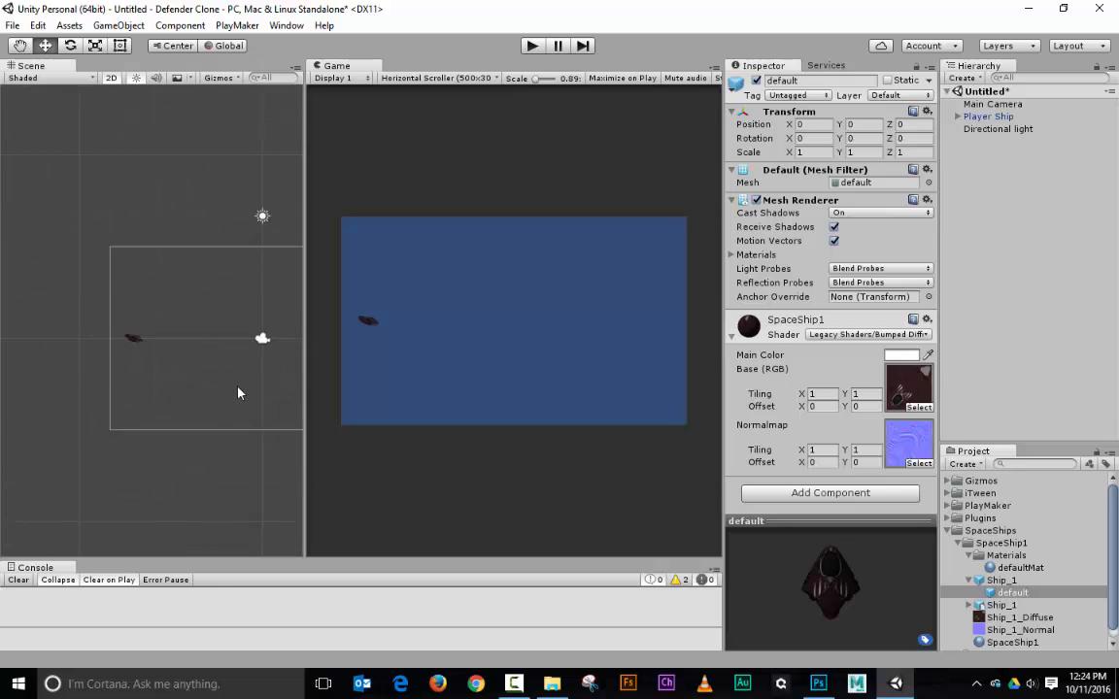
{"action": "middle_click_drag", "start_coordinate": [237, 392], "coordinate": [97, 355]}
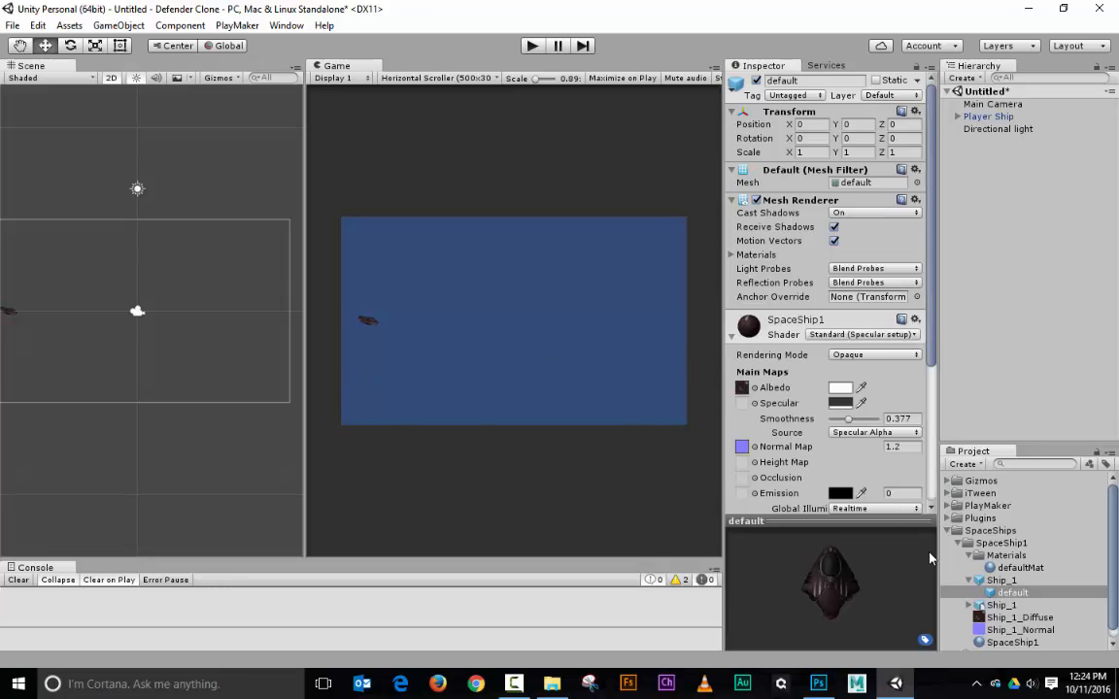
Collapse the SpaceShip1 folder and set the SpaceShip1 material's Smoothness to 0.5
{"action": "left_click", "coordinate": [968, 580]}
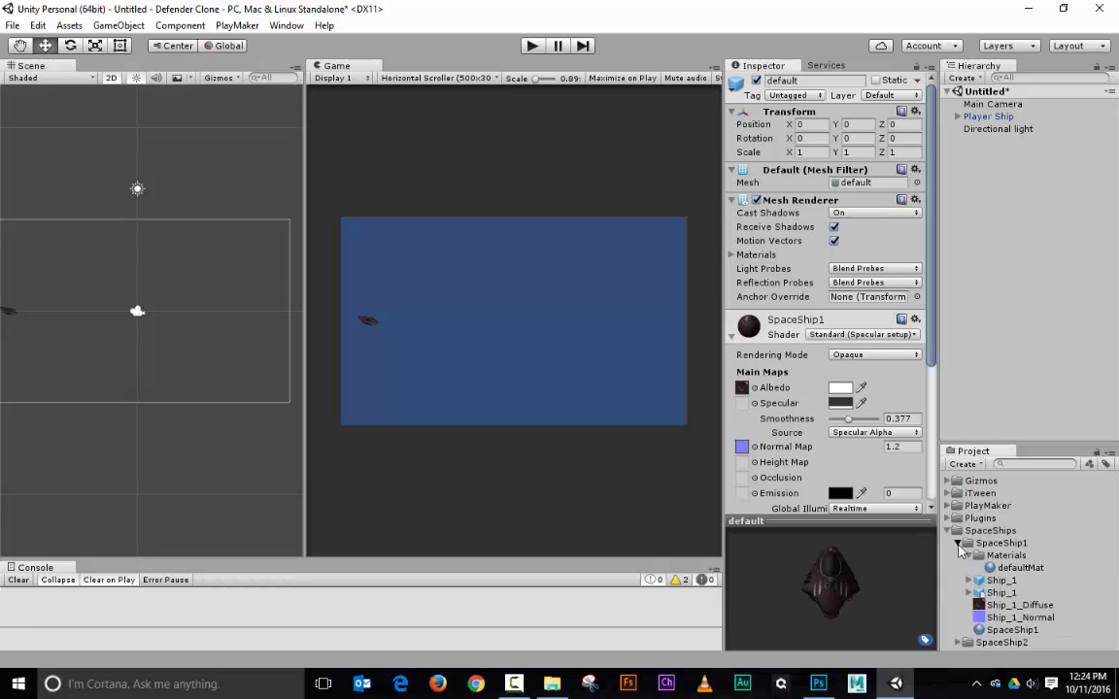
{"action": "left_click", "coordinate": [958, 543]}
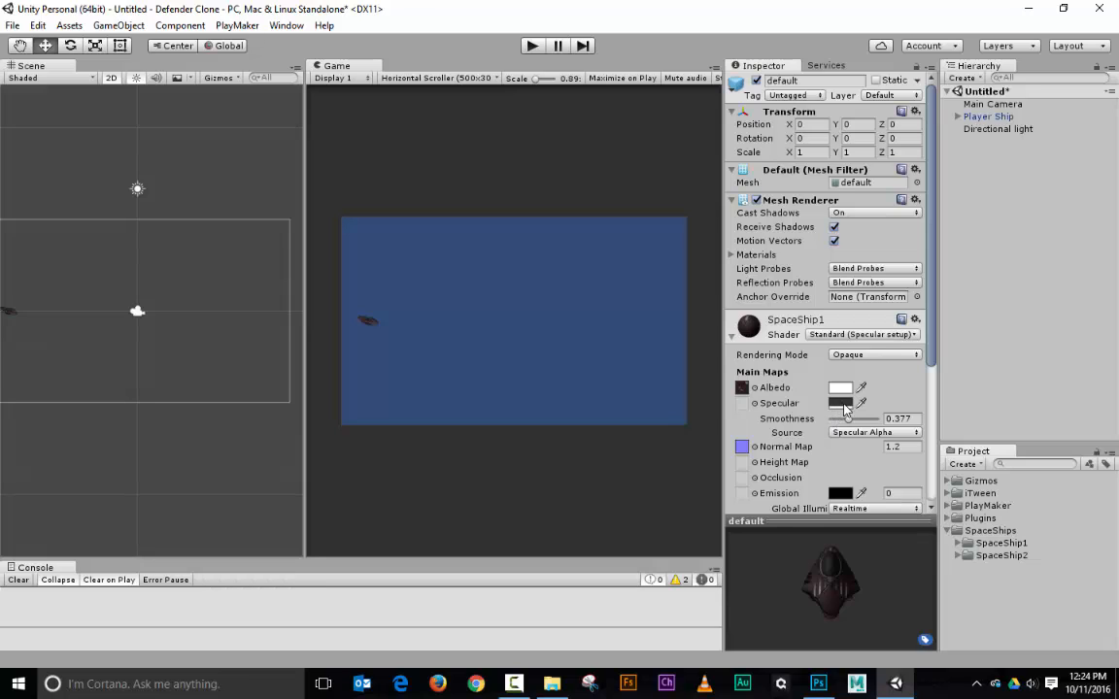
{"action": "mouse_move", "coordinate": [850, 424]}
{"action": "left_mouse_down"}
{"action": "mouse_move", "coordinate": [877, 423]}
{"action": "mouse_move", "coordinate": [852, 427]}
{"action": "left_mouse_up"}
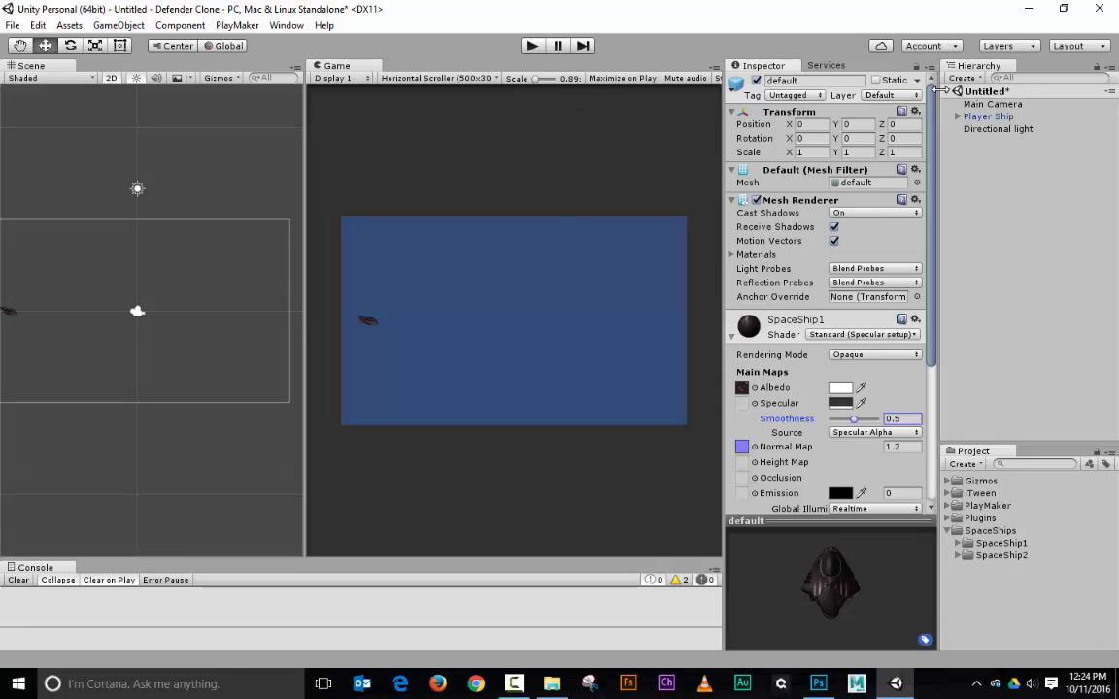
Collapse the SpaceShips folder and create a project folder named Scenes
{"action": "left_click", "coordinate": [989, 116]}
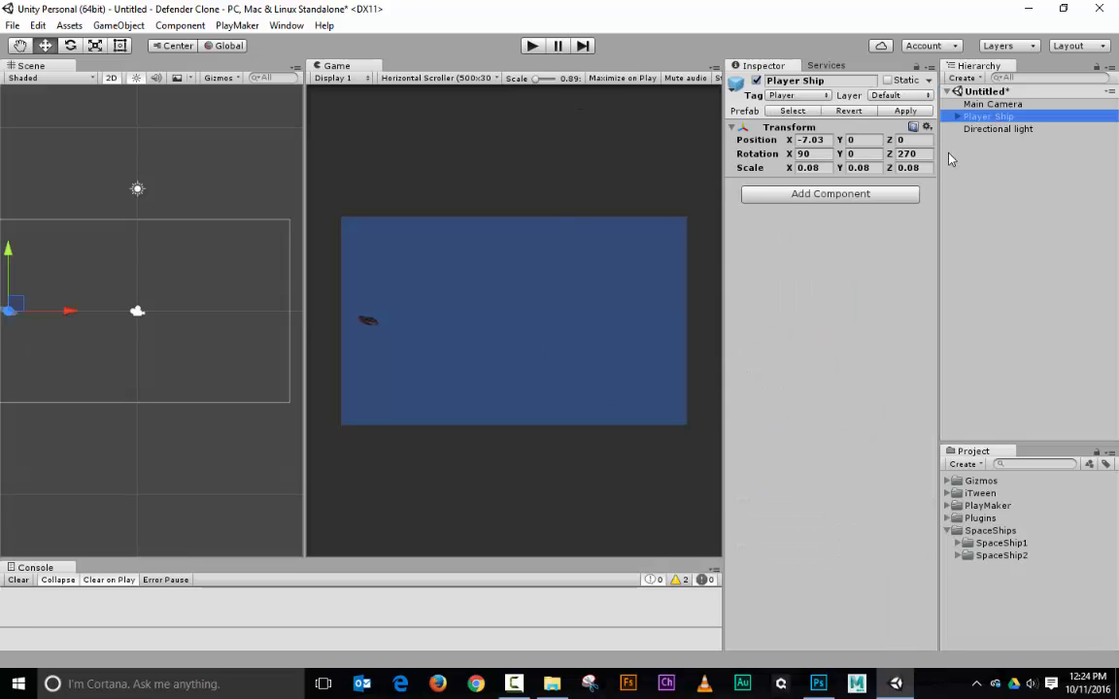
{"action": "left_click", "coordinate": [948, 531]}
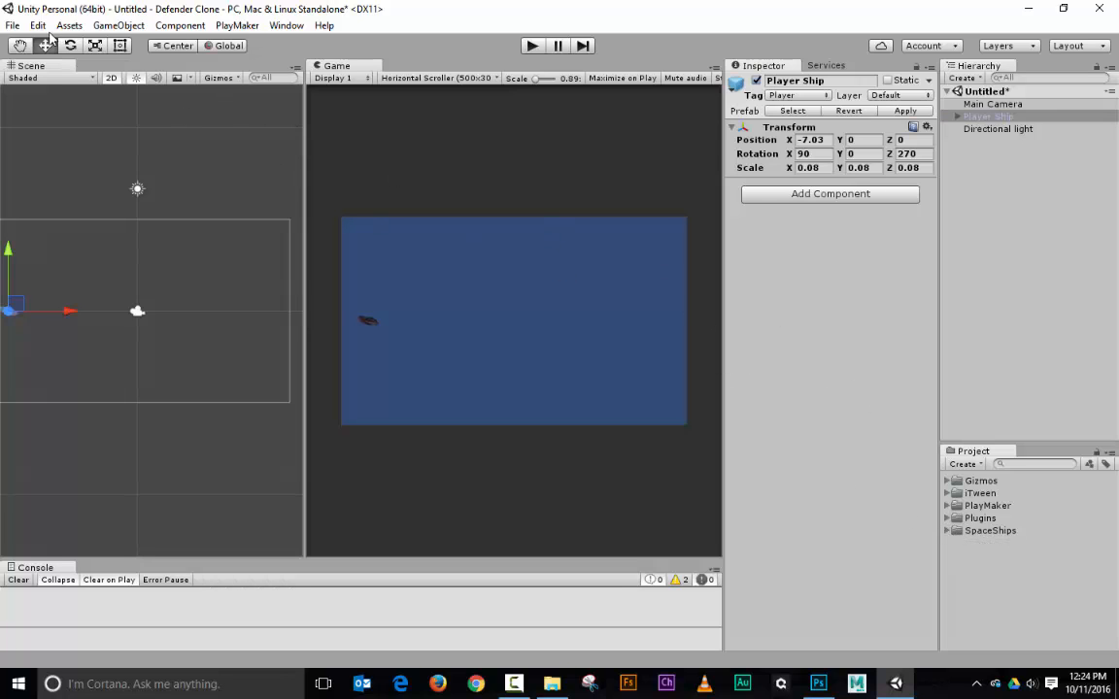
{"action": "left_click", "coordinate": [963, 464]}
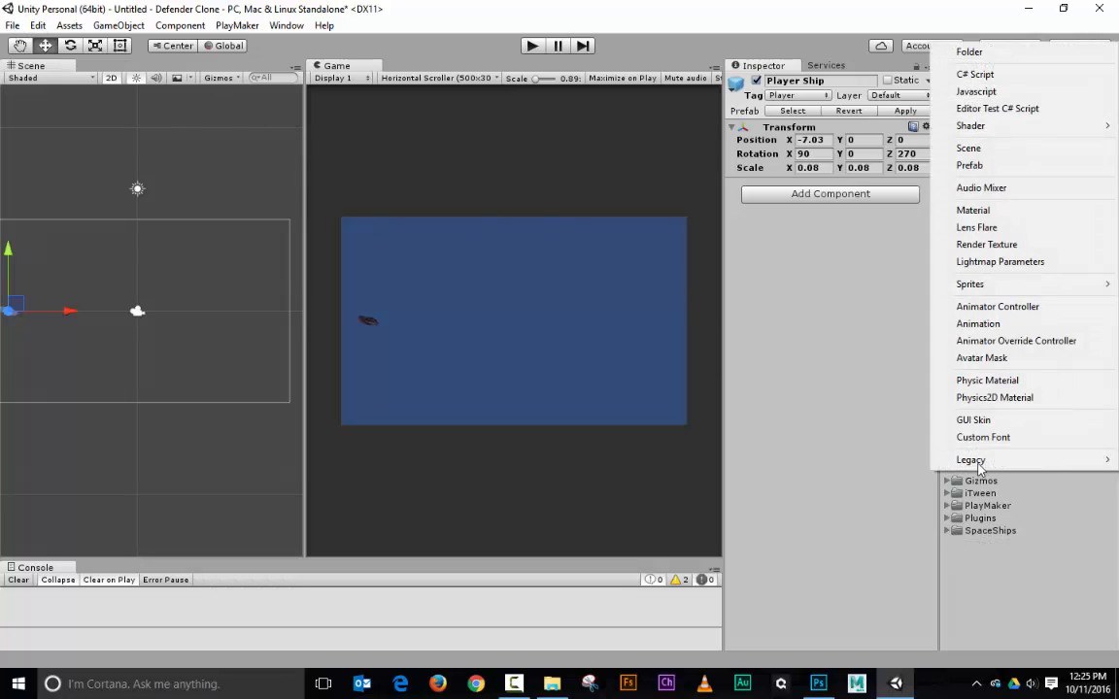
{"action": "left_click", "coordinate": [969, 51]}
{"action": "type", "text": "Sc"}
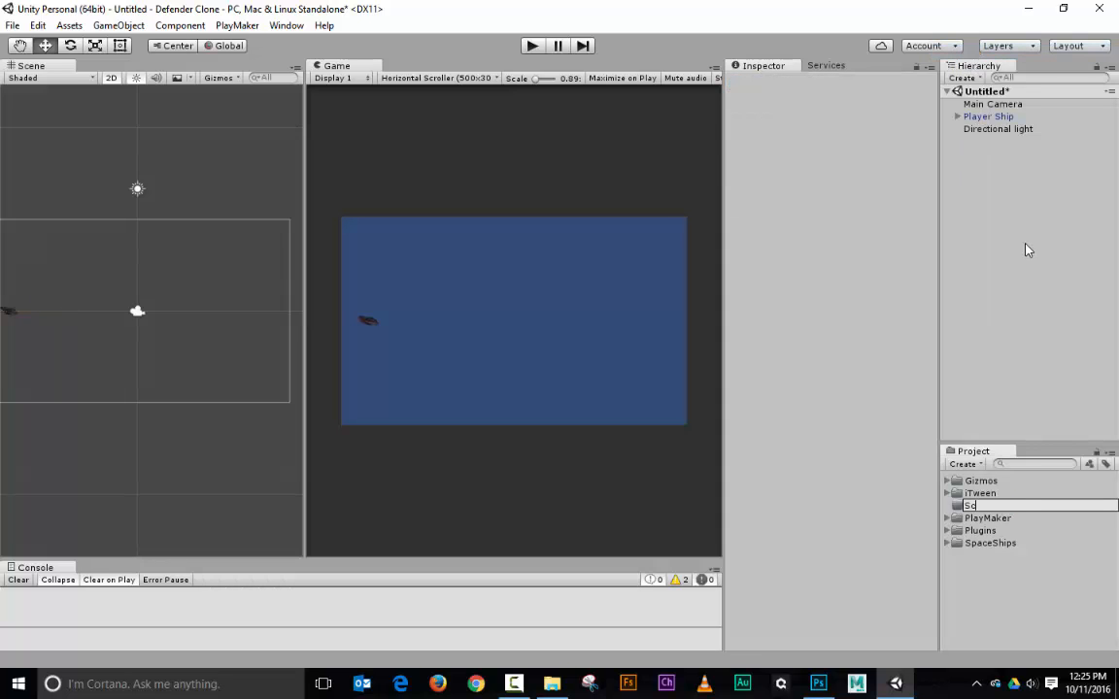
{"action": "type", "text": "enes"}
{"action": "key", "text": "Return"}
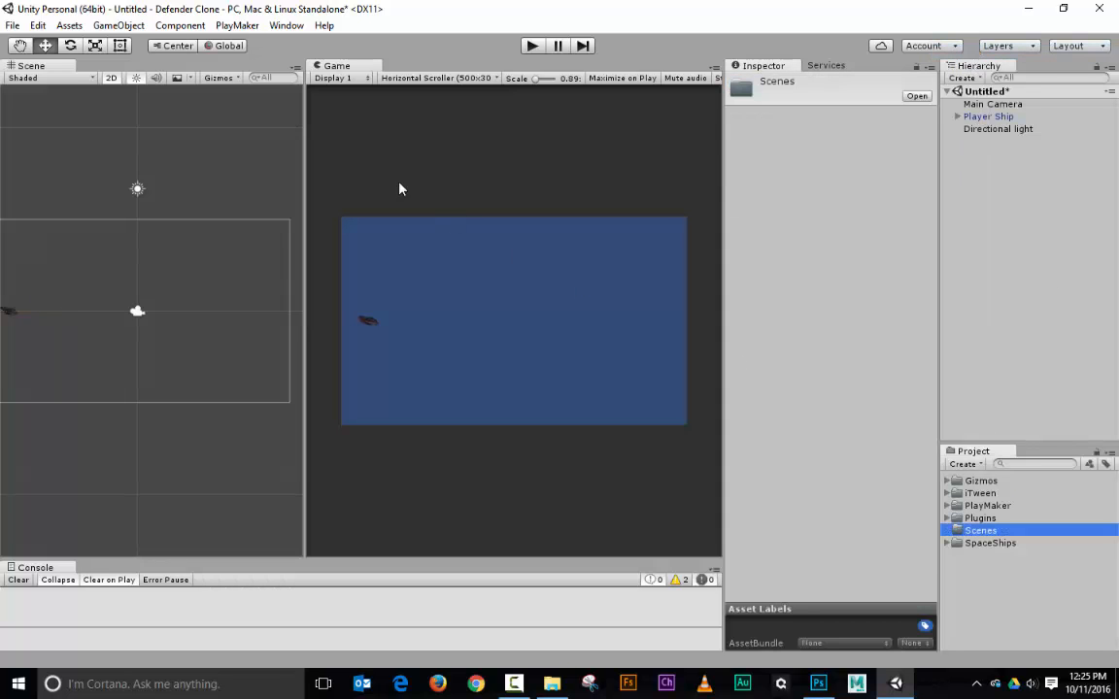
Save the current scene as level_1 in the project's Scenes folder
{"action": "left_click", "coordinate": [13, 25]}
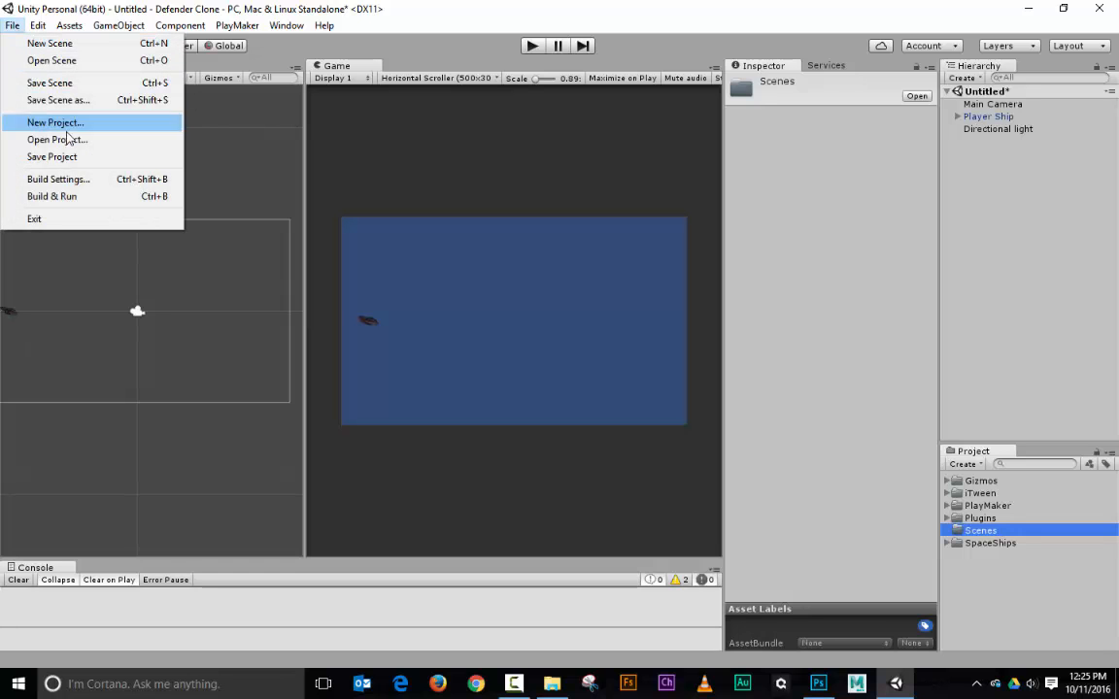
{"action": "left_click", "coordinate": [75, 100]}
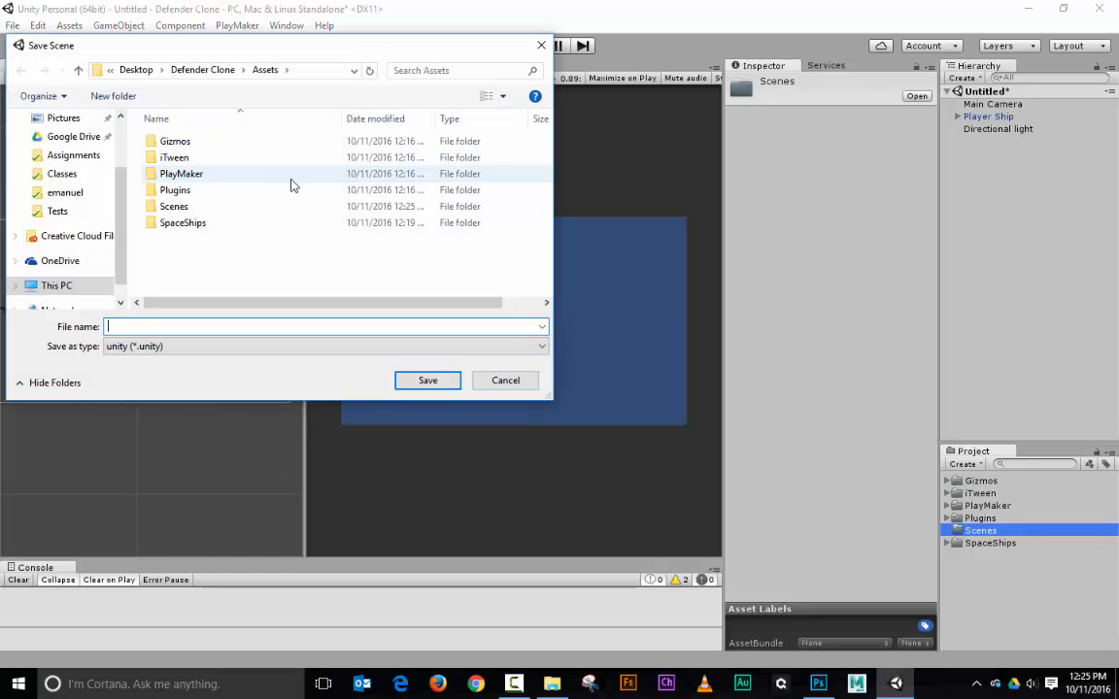
{"action": "double_click", "coordinate": [205, 207]}
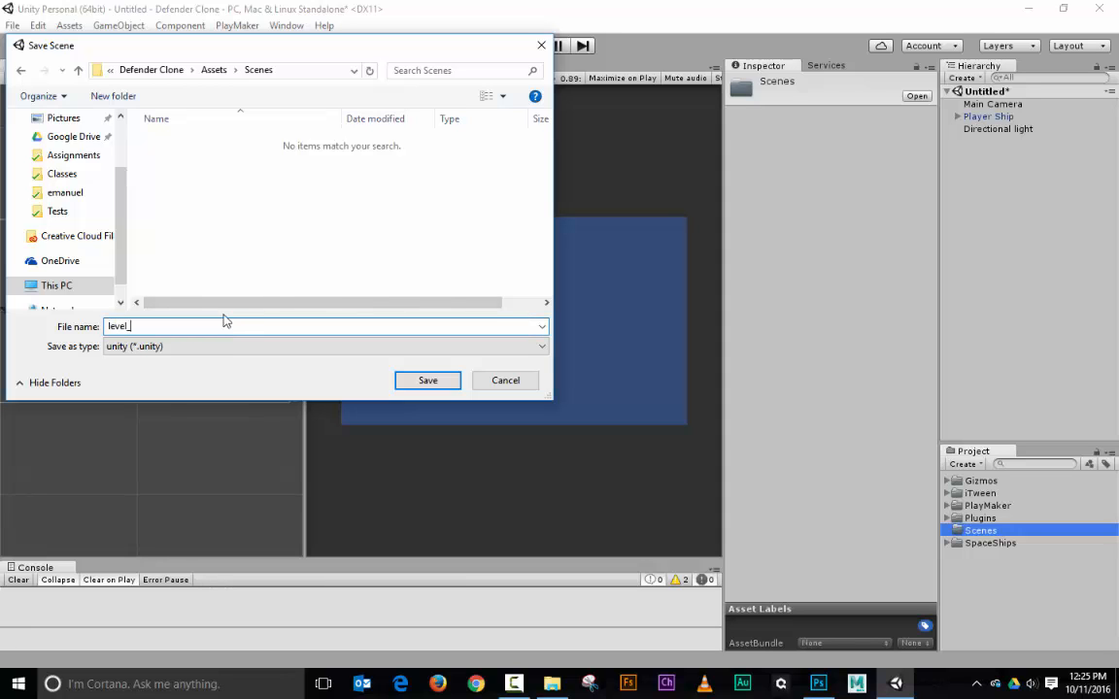
{"action": "key", "text": "Return"}
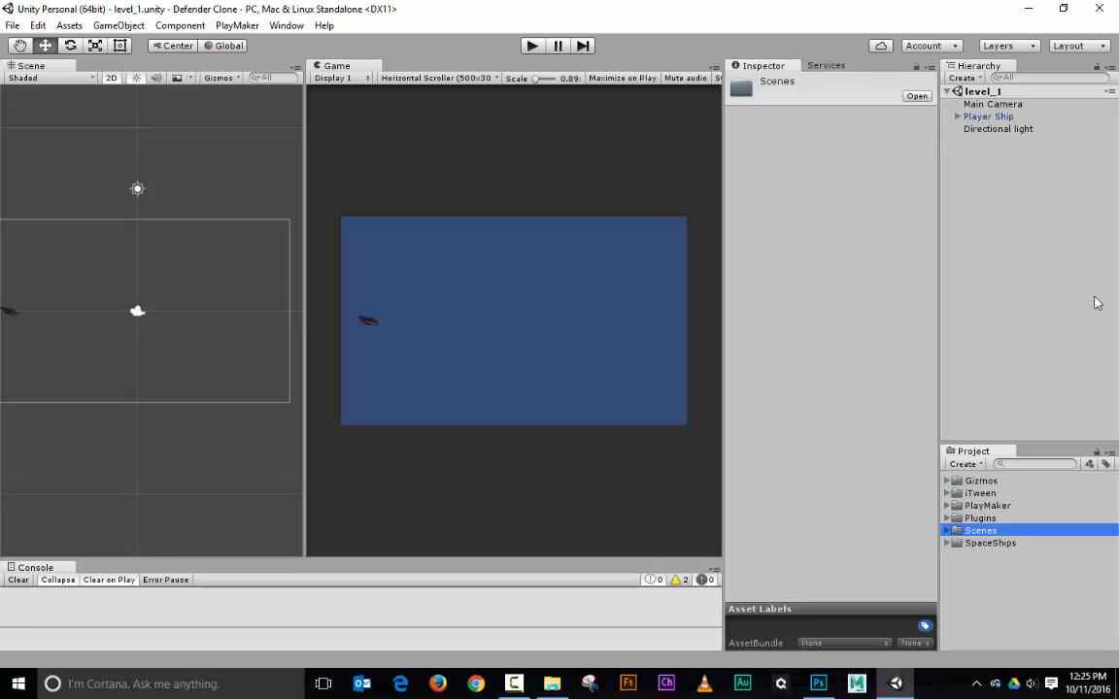
Add a PlayMakerFSM component to the Player Ship object
{"action": "left_click", "coordinate": [987, 117]}
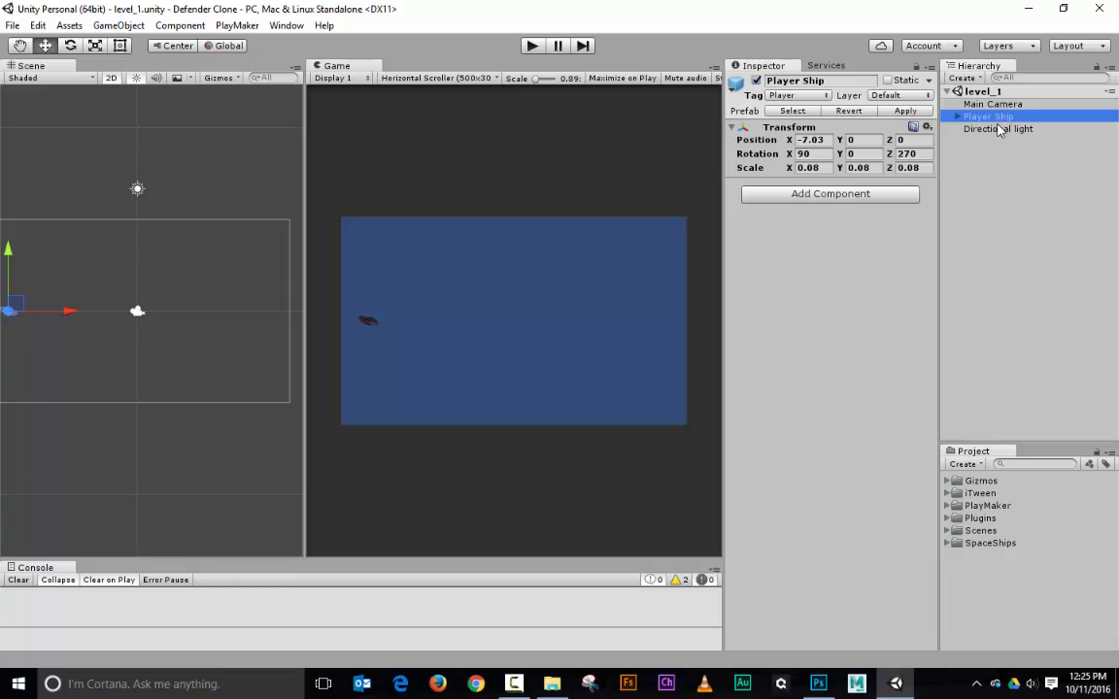
{"action": "left_click", "coordinate": [830, 195]}
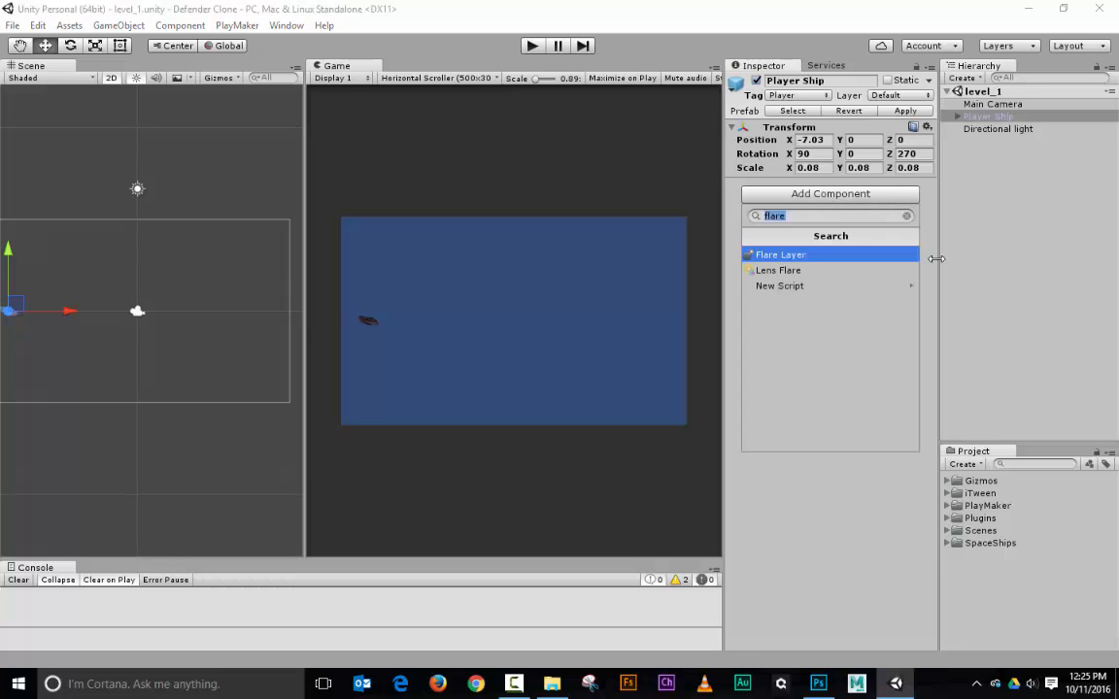
{"action": "key", "text": "BackSpace"}
{"action": "scroll", "coordinate": [854, 345], "scroll_direction": "down", "scroll_amount": 1}
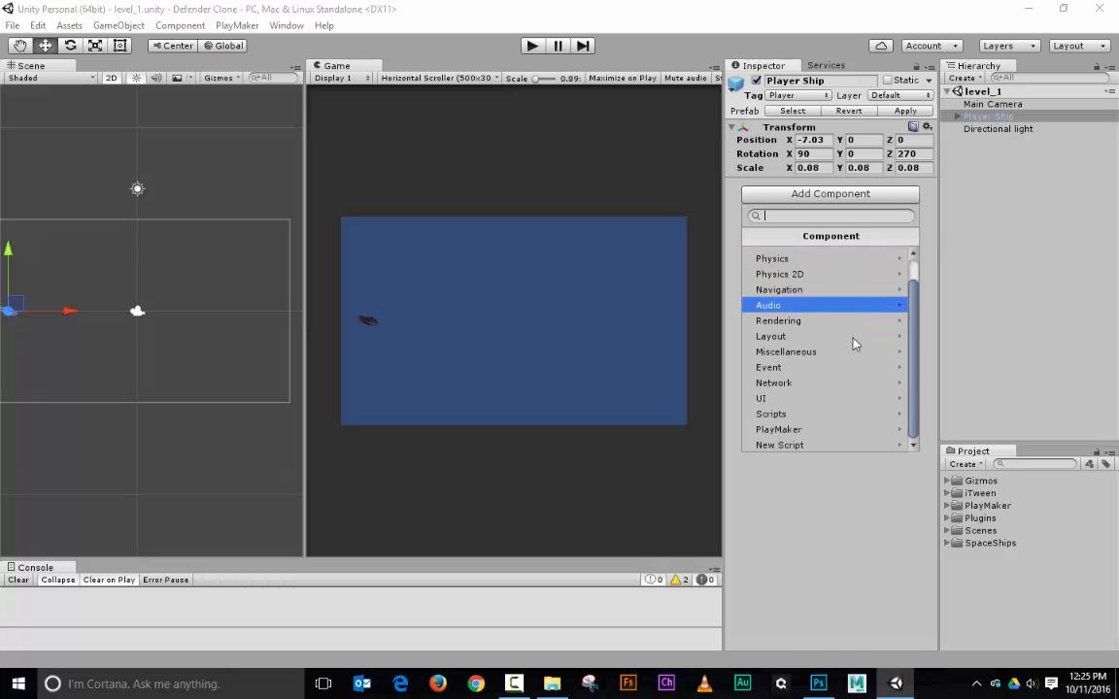
{"action": "left_click", "coordinate": [813, 433]}
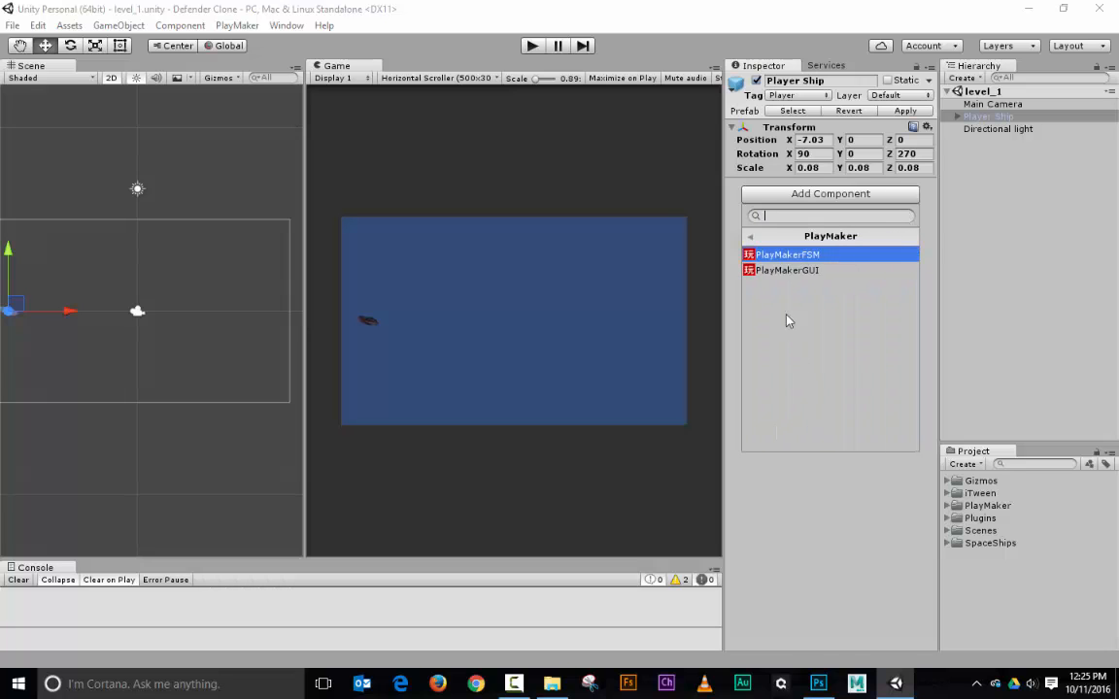
{"action": "left_click", "coordinate": [789, 255]}
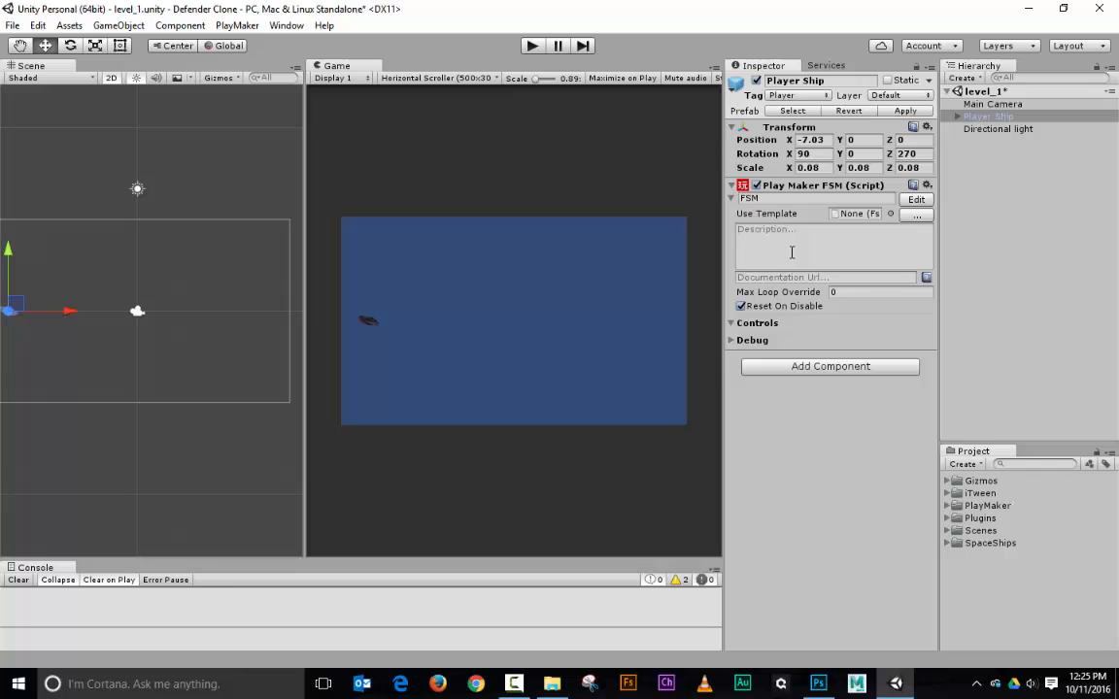
Name the Player Ship's FSM Move Horizontal and open it in the PlayMaker editor
{"action": "left_click", "coordinate": [765, 199]}
{"action": "type", "text": "Move Horizontal"}
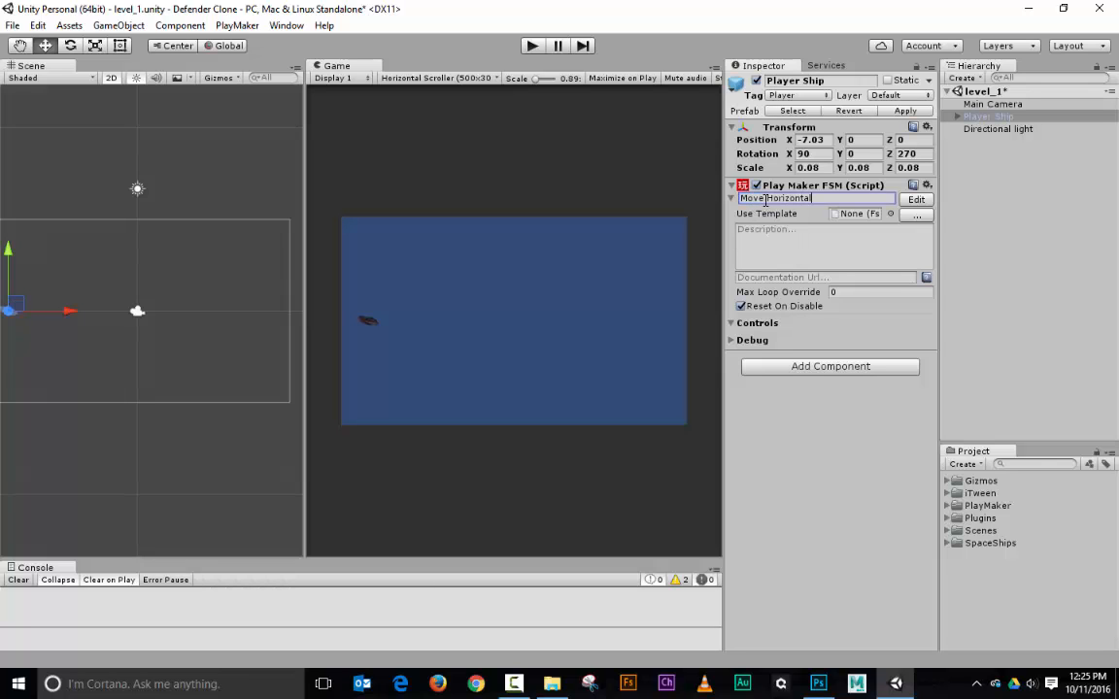
{"action": "left_click", "coordinate": [765, 199]}
{"action": "left_click", "coordinate": [916, 200]}
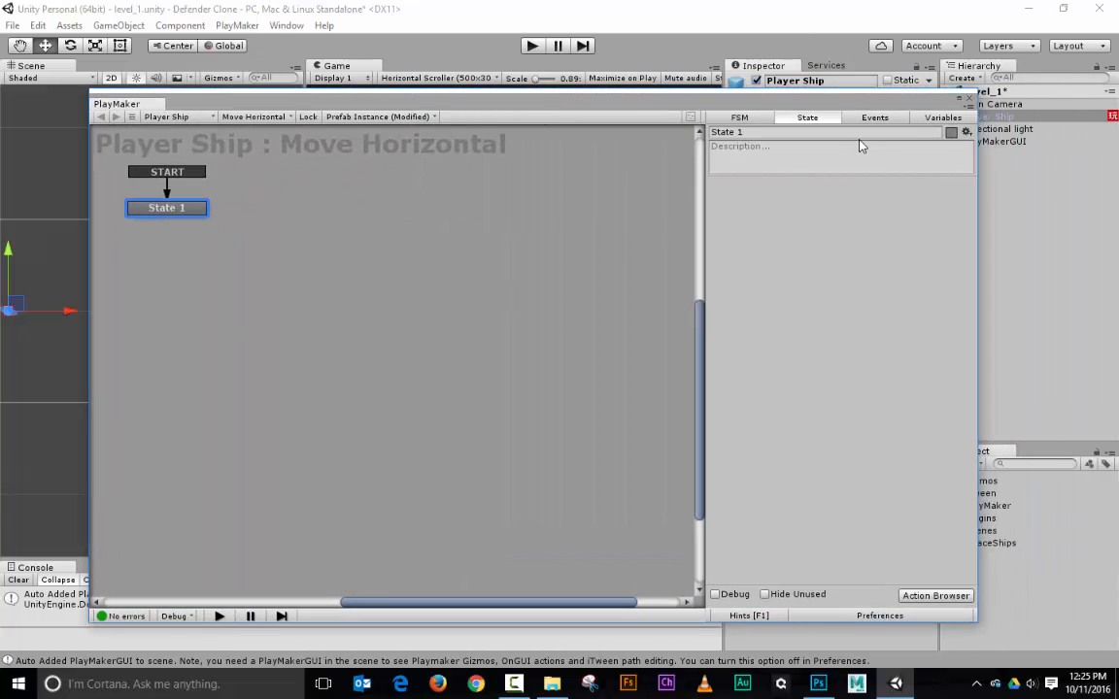
Rename the start state Idle and add a second state named Check Position in the upper part of the graph
{"action": "left_click", "coordinate": [821, 137]}
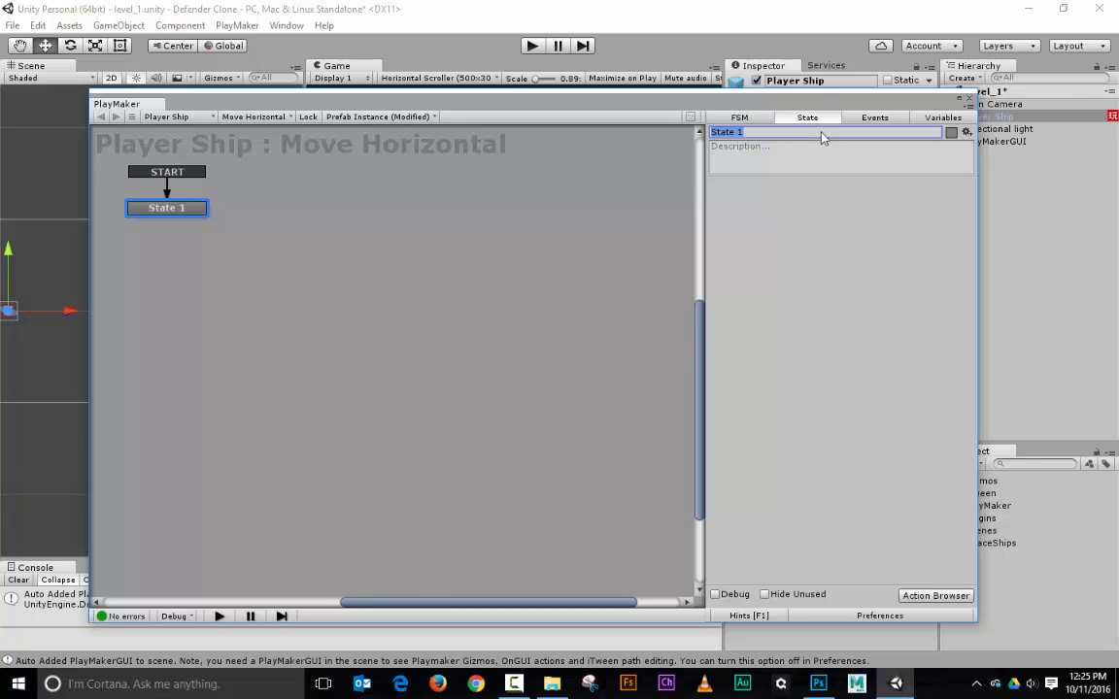
{"action": "type", "text": "Idle"}
{"action": "right_click", "coordinate": [515, 230]}
{"action": "left_click", "coordinate": [520, 239]}
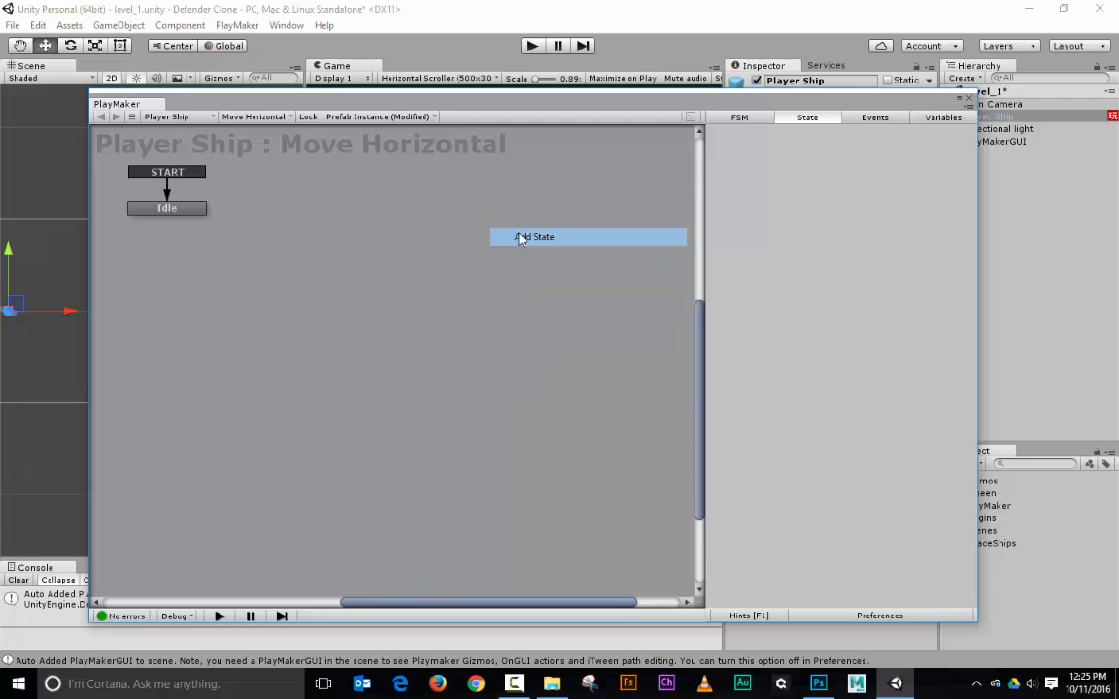
{"action": "left_click", "coordinate": [760, 133]}
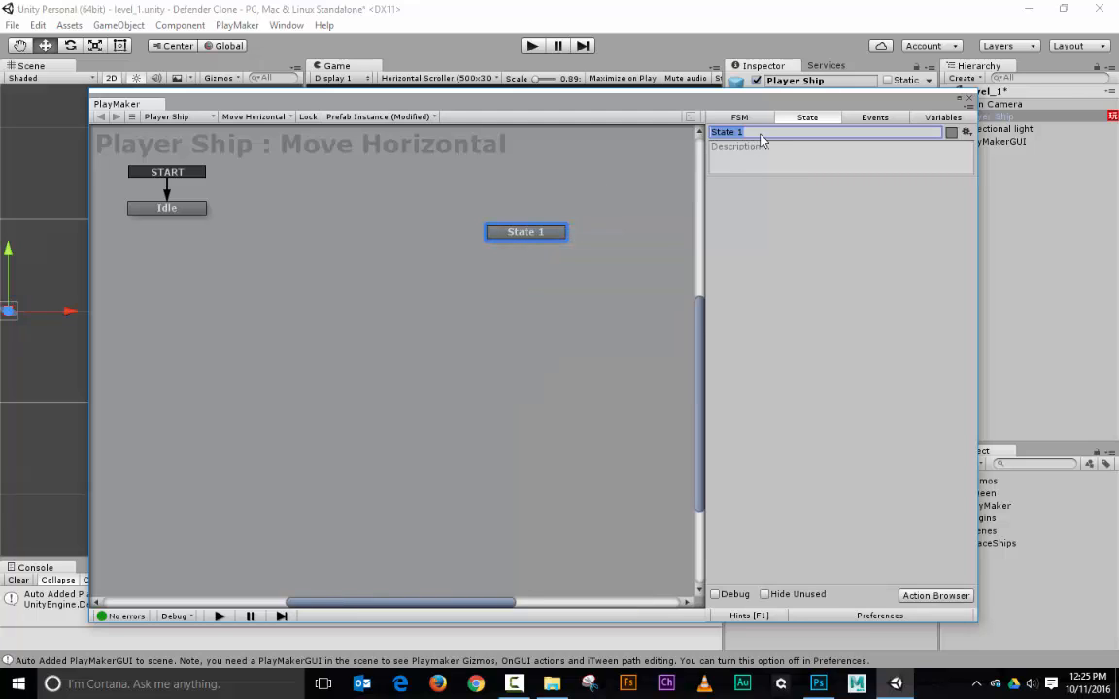
{"action": "type", "text": "Check Position"}
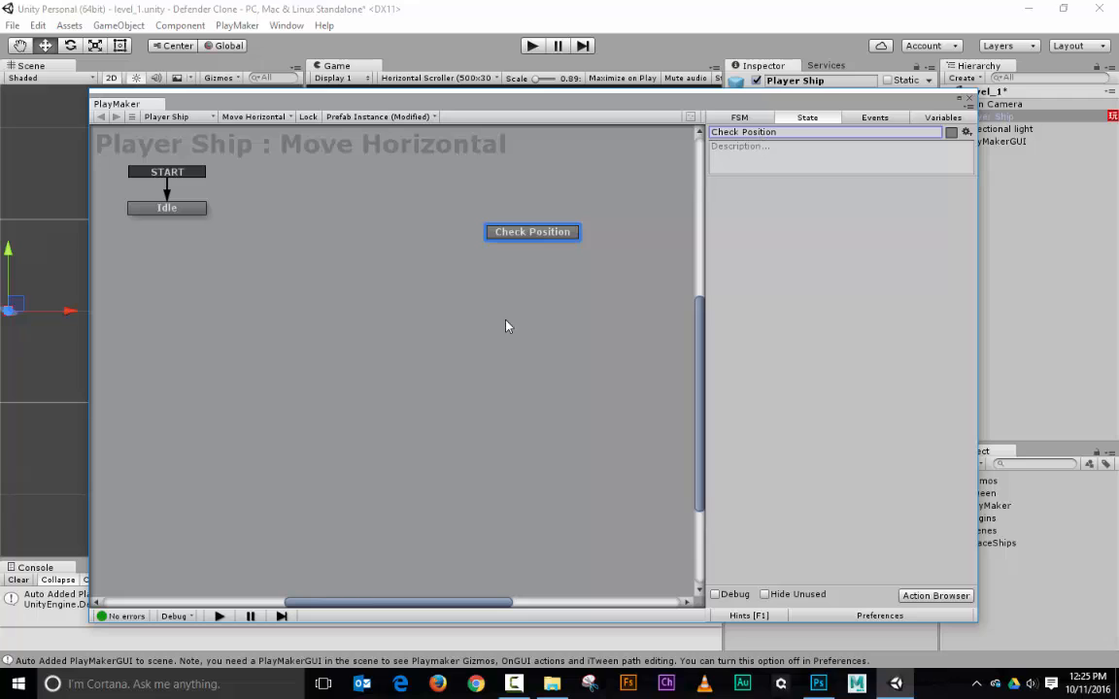
Add another state below Check Position and name it Move Right
{"action": "right_click", "coordinate": [413, 378]}
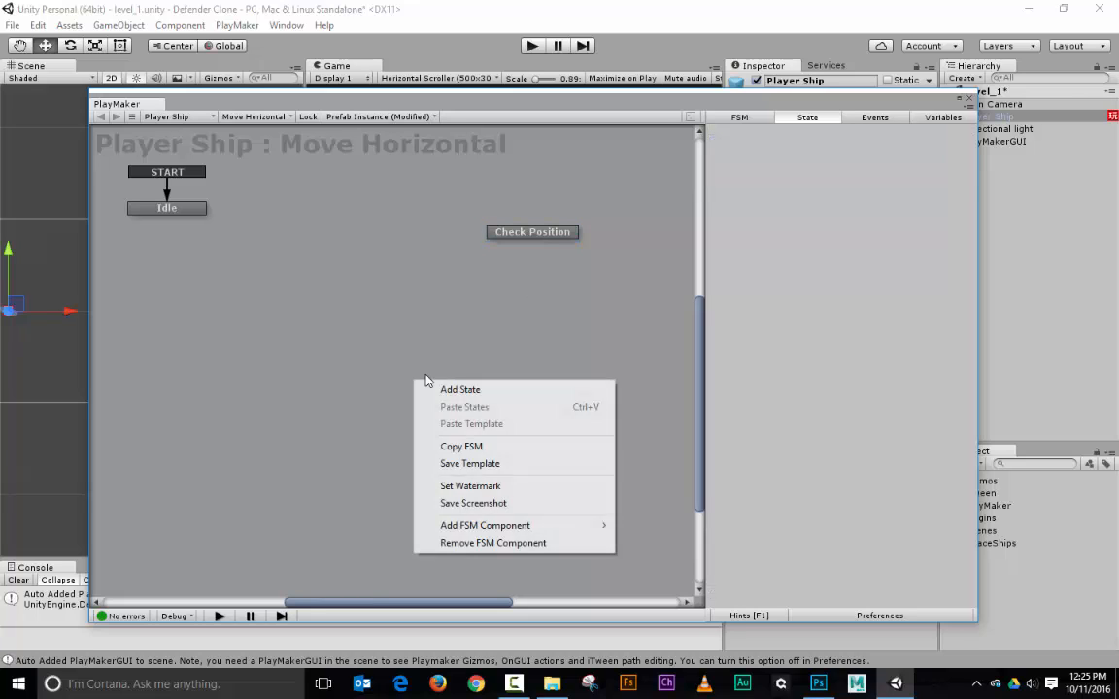
{"action": "left_click", "coordinate": [456, 391]}
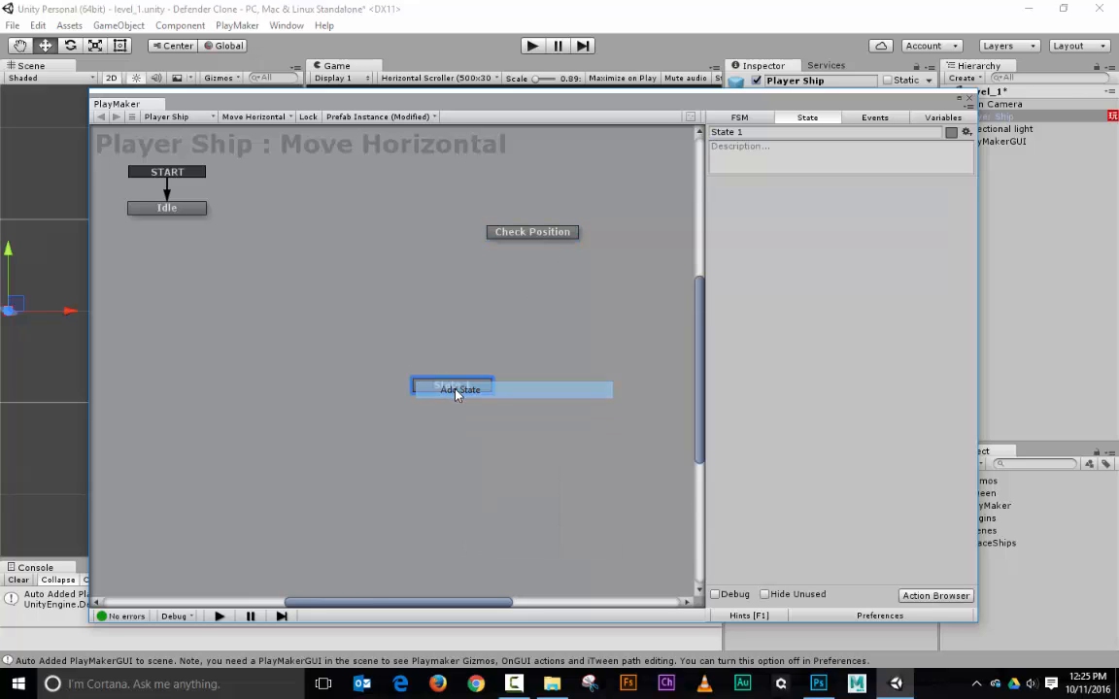
{"action": "left_click", "coordinate": [767, 134]}
{"action": "type", "text": "Move R"}
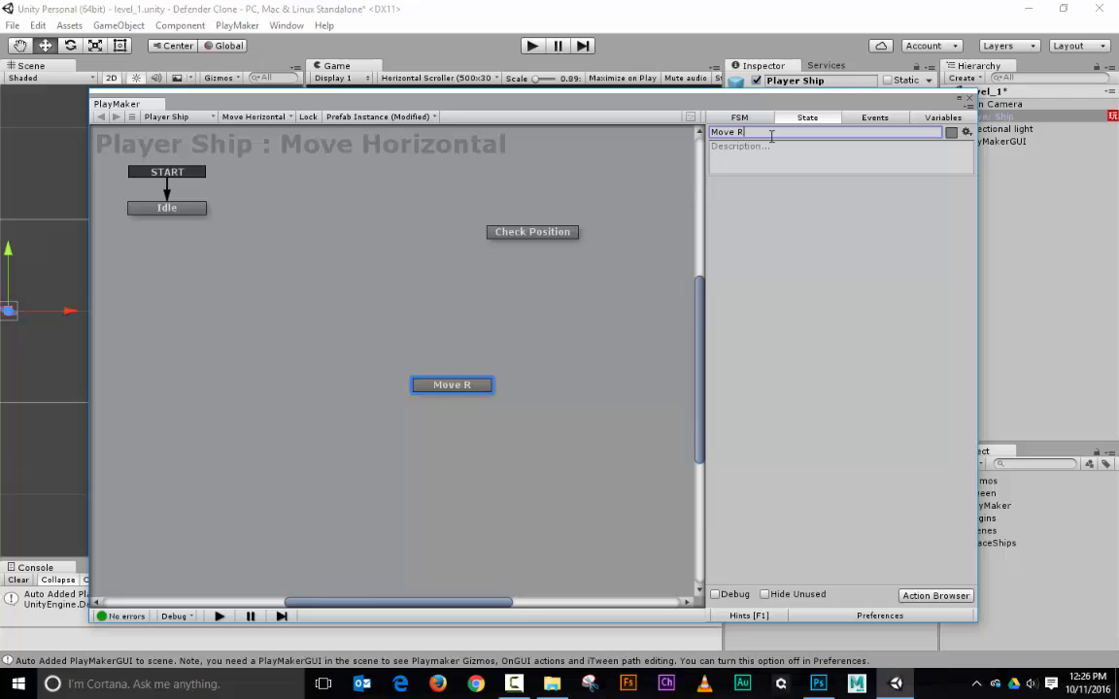
{"action": "type", "text": "ight"}
Rename the Check Position state as Check Right Edge
{"action": "left_click", "coordinate": [529, 235]}
{"action": "left_click", "coordinate": [797, 135]}
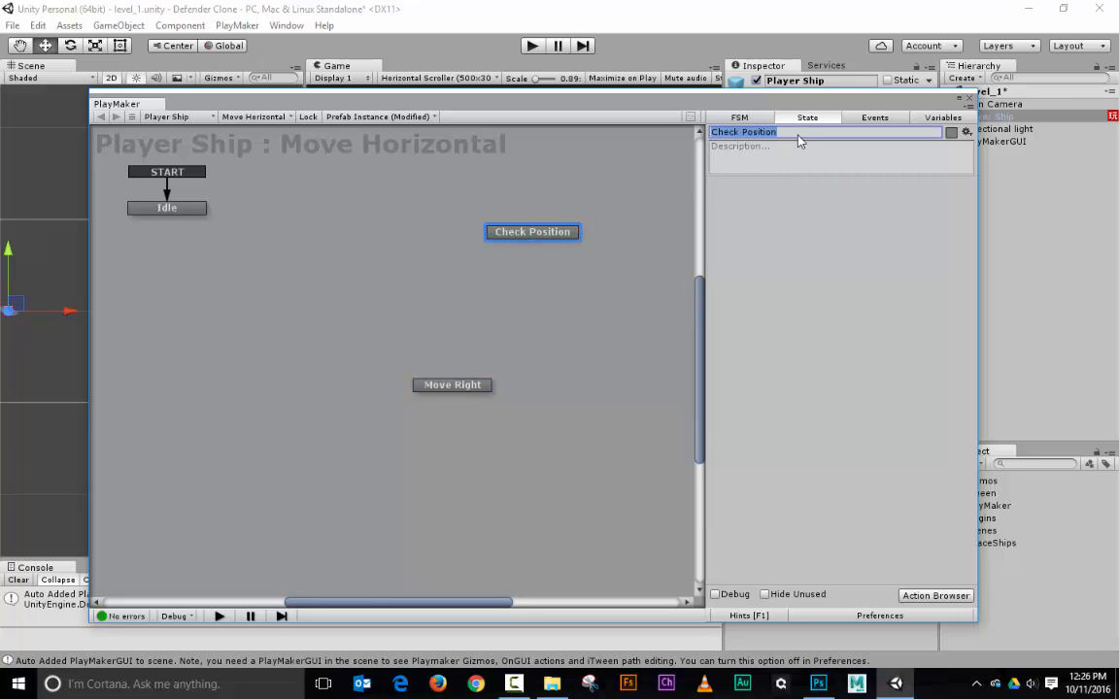
{"action": "left_click", "coordinate": [797, 135]}
{"action": "key", "text": "Left"}
{"action": "key", "text": "Left"}
{"action": "key", "text": "Left"}
{"action": "key", "text": "Left"}
{"action": "key", "text": "Left"}
{"action": "key", "text": "Left"}
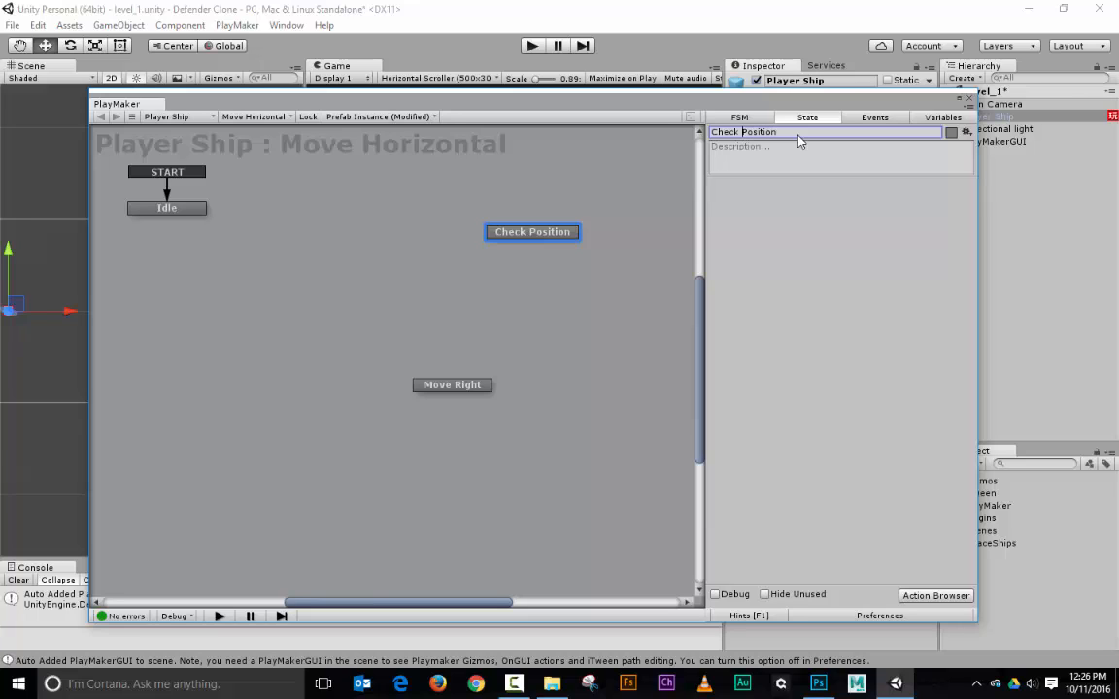
{"action": "key", "text": "Left"}
{"action": "key", "text": "Left"}
{"action": "type", "text": "Right "}
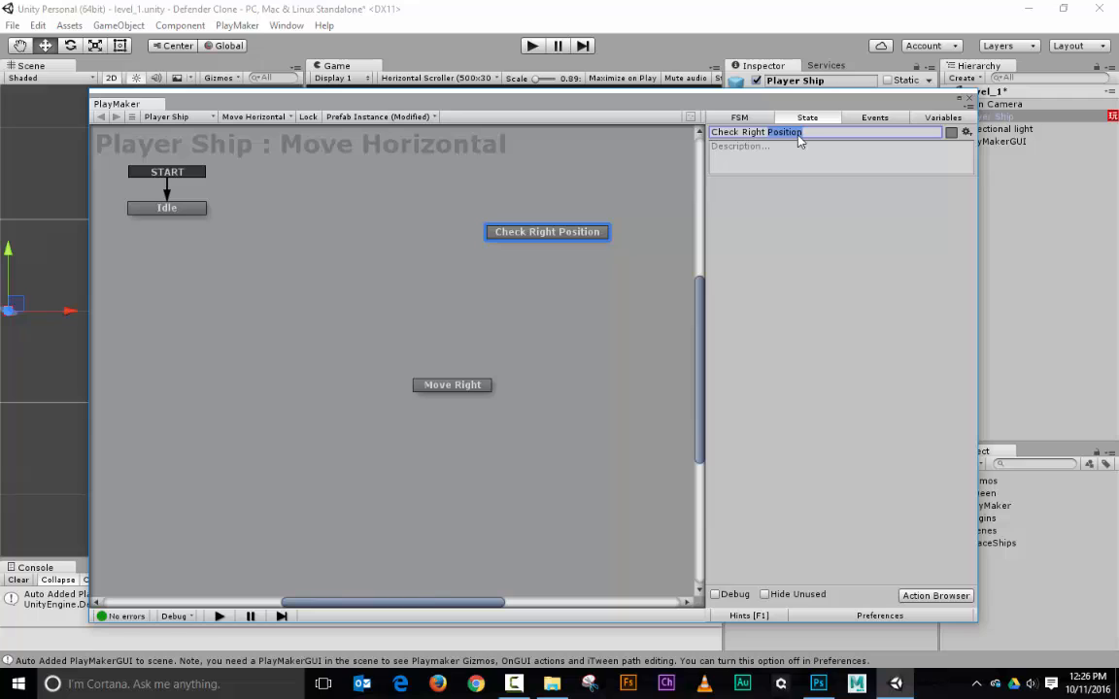
{"action": "type", "text": "Edge"}
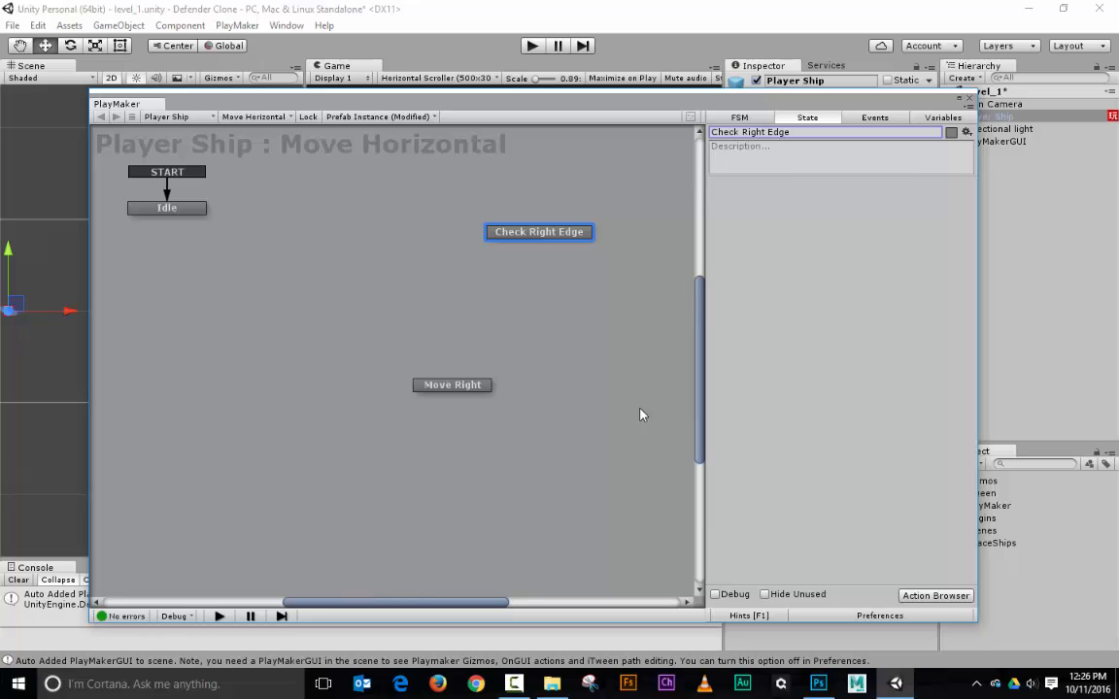
Add a FINISHED transition to the Move Right state and link it to Idle
{"action": "left_click", "coordinate": [474, 386]}
{"action": "right_click", "coordinate": [473, 385]}
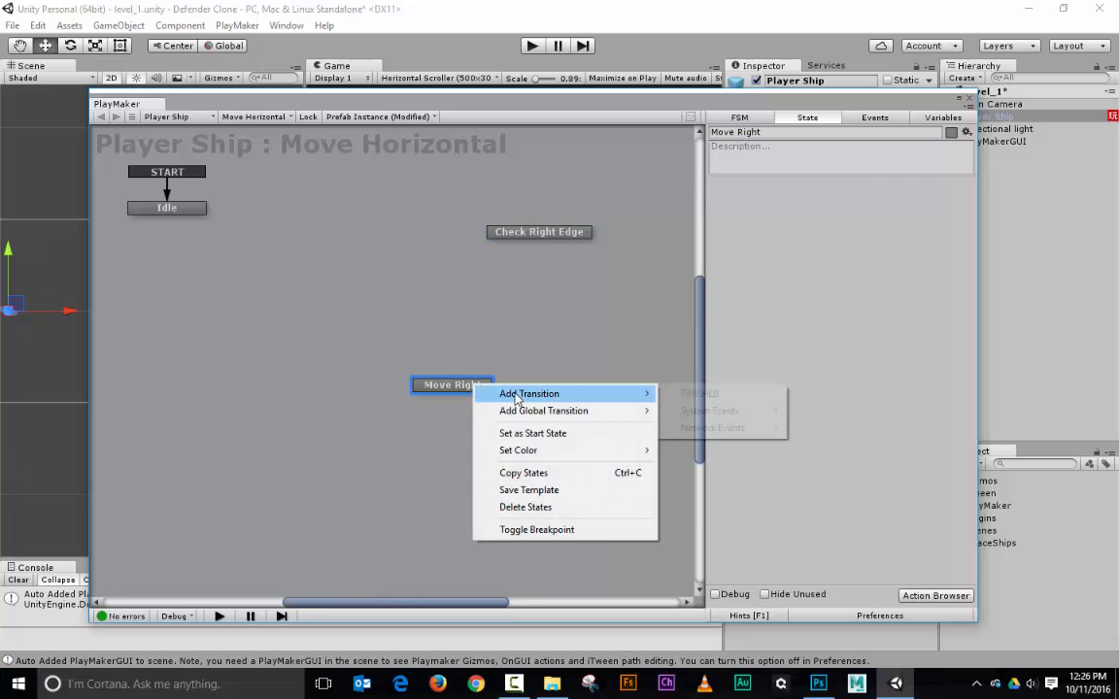
{"action": "left_click", "coordinate": [656, 396]}
{"action": "left_click_drag", "start_coordinate": [455, 398], "coordinate": [190, 204]}
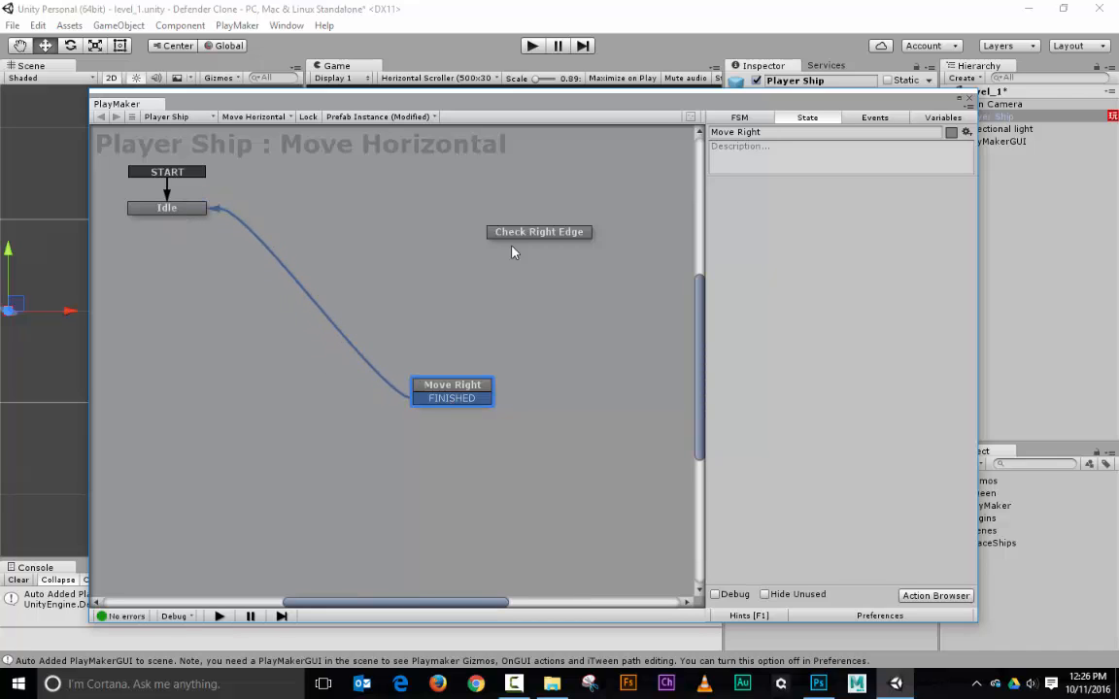
Create the FSM events Try Move Right, Can Move and Cannot Move
{"action": "left_click", "coordinate": [882, 120]}
{"action": "left_click", "coordinate": [895, 573]}
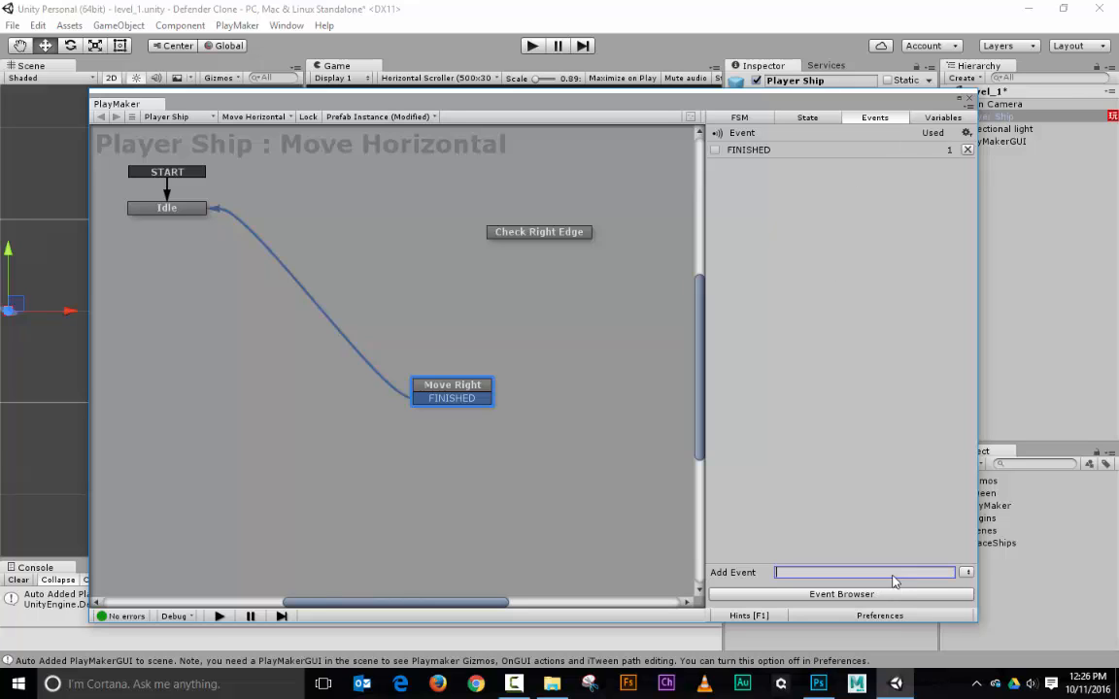
{"action": "type", "text": "Try Move Right"}
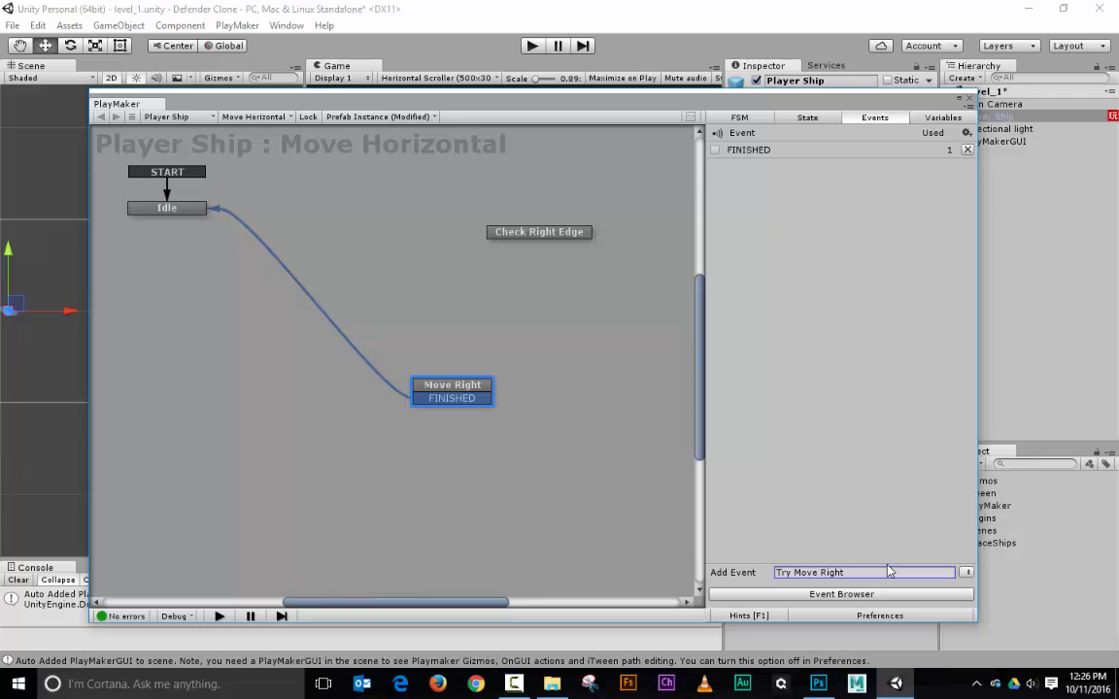
{"action": "key", "text": "Return"}
{"action": "left_click", "coordinate": [885, 572]}
{"action": "type", "text": "C"}
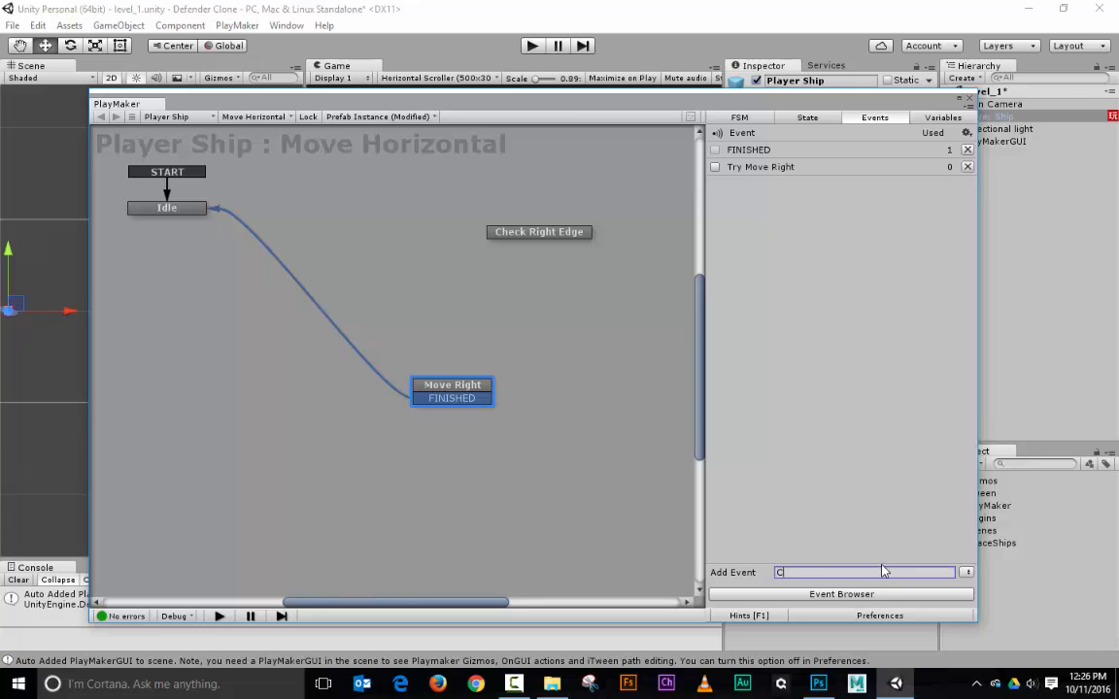
{"action": "type", "text": "an Move"}
{"action": "key", "text": "Return"}
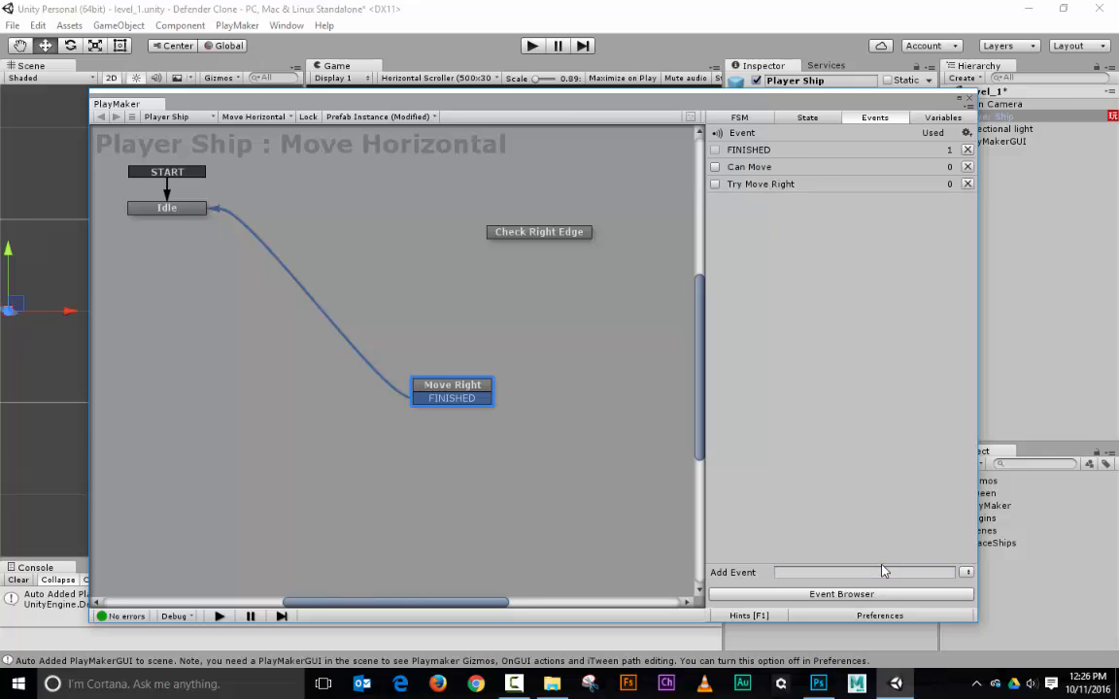
{"action": "left_click", "coordinate": [887, 572]}
{"action": "type", "text": "Cannot Move"}
{"action": "key", "text": "Return"}
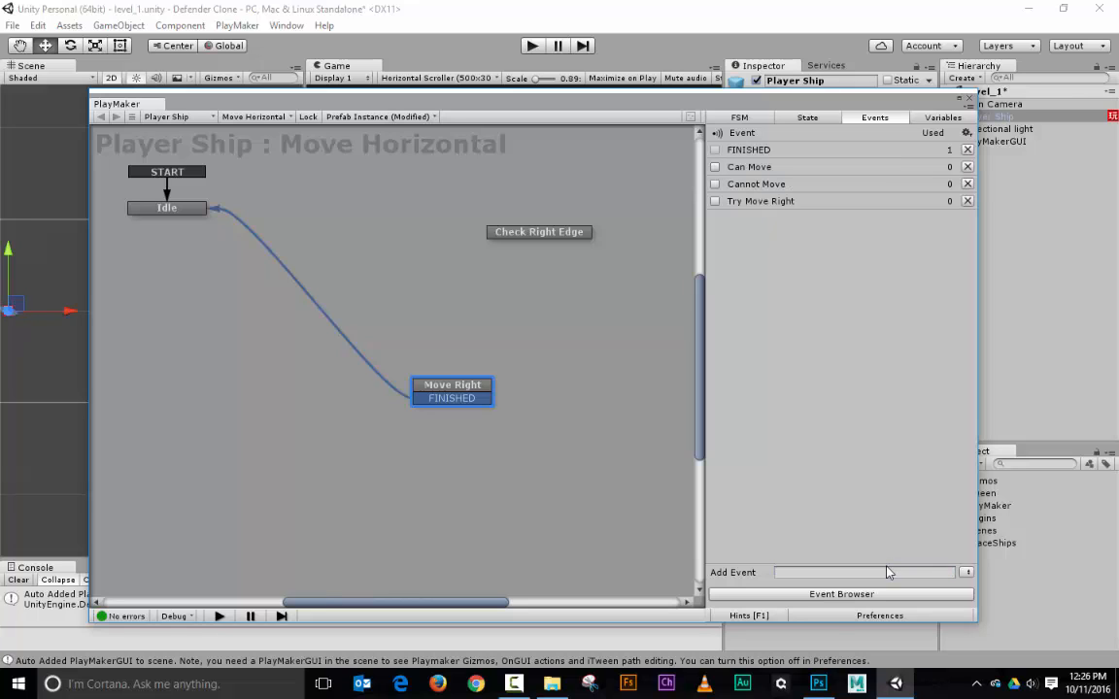
Add a Try Move Right transition to the Idle state and link it to Check Right Edge
{"action": "right_click", "coordinate": [155, 210]}
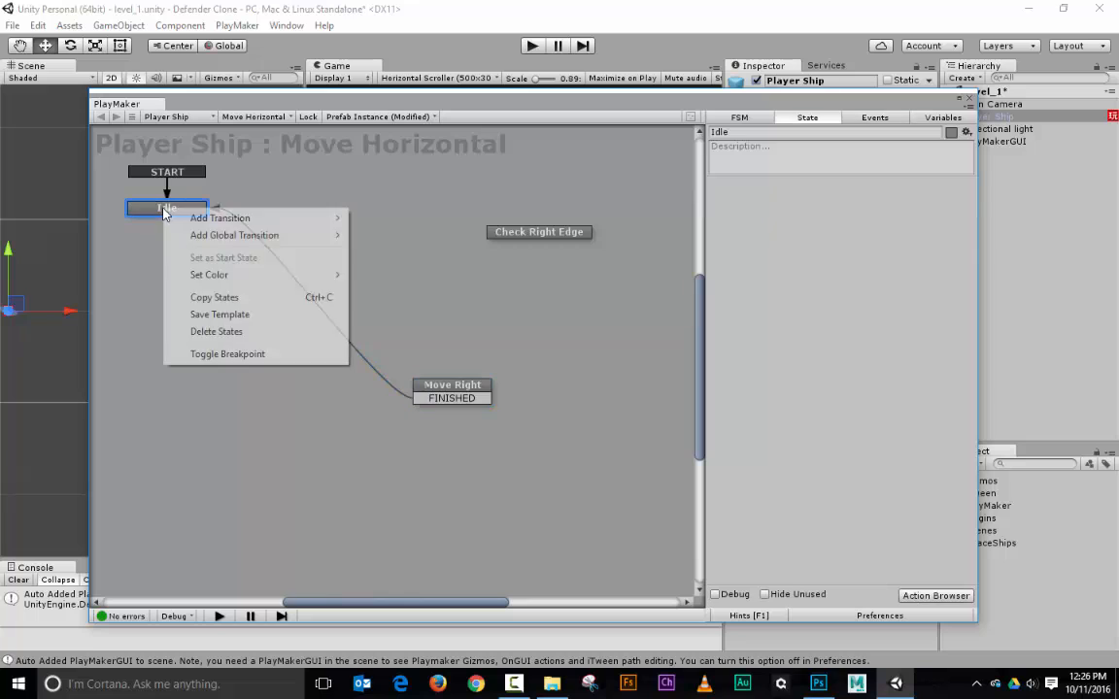
{"action": "mouse_move", "coordinate": [197, 219]}
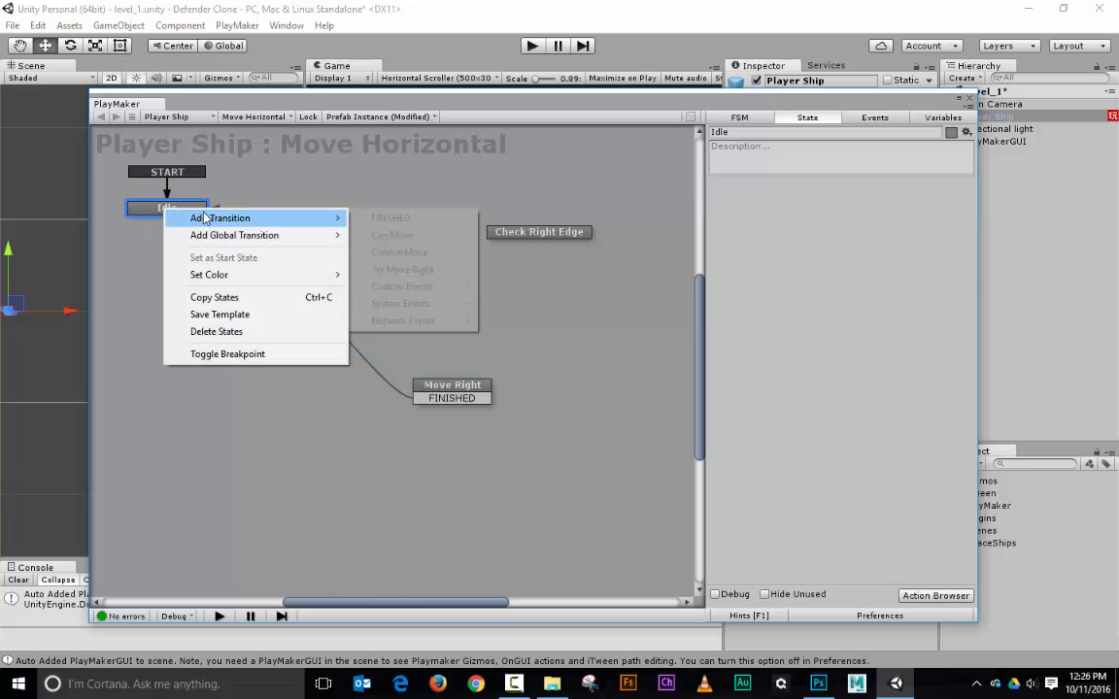
{"action": "left_click", "coordinate": [402, 269]}
{"action": "left_click_drag", "start_coordinate": [229, 226], "coordinate": [530, 239]}
Add Can Move and Cannot Move transitions to the Check Right Edge state
{"action": "right_click", "coordinate": [536, 238]}
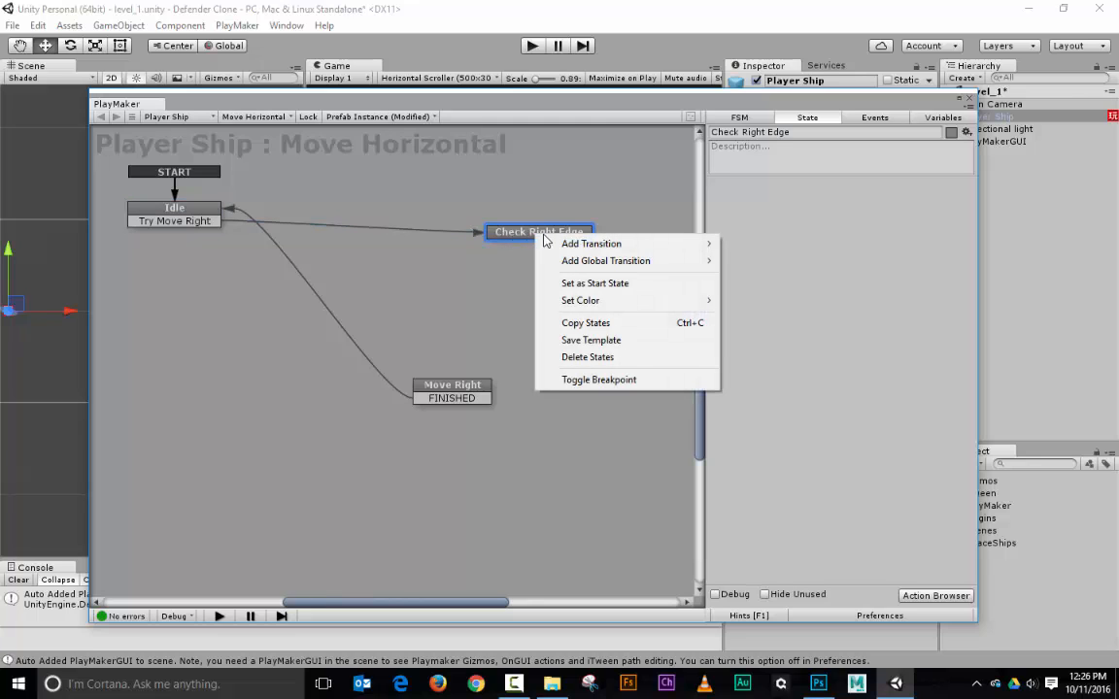
{"action": "mouse_move", "coordinate": [573, 244]}
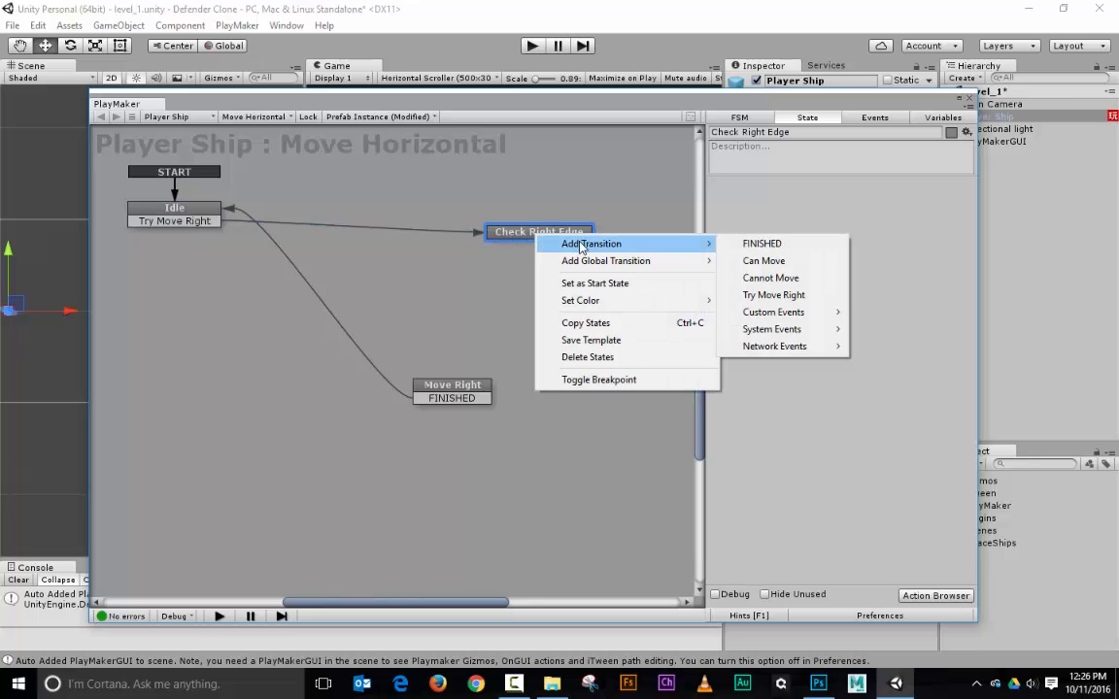
{"action": "left_click", "coordinate": [767, 260]}
{"action": "right_click", "coordinate": [563, 232]}
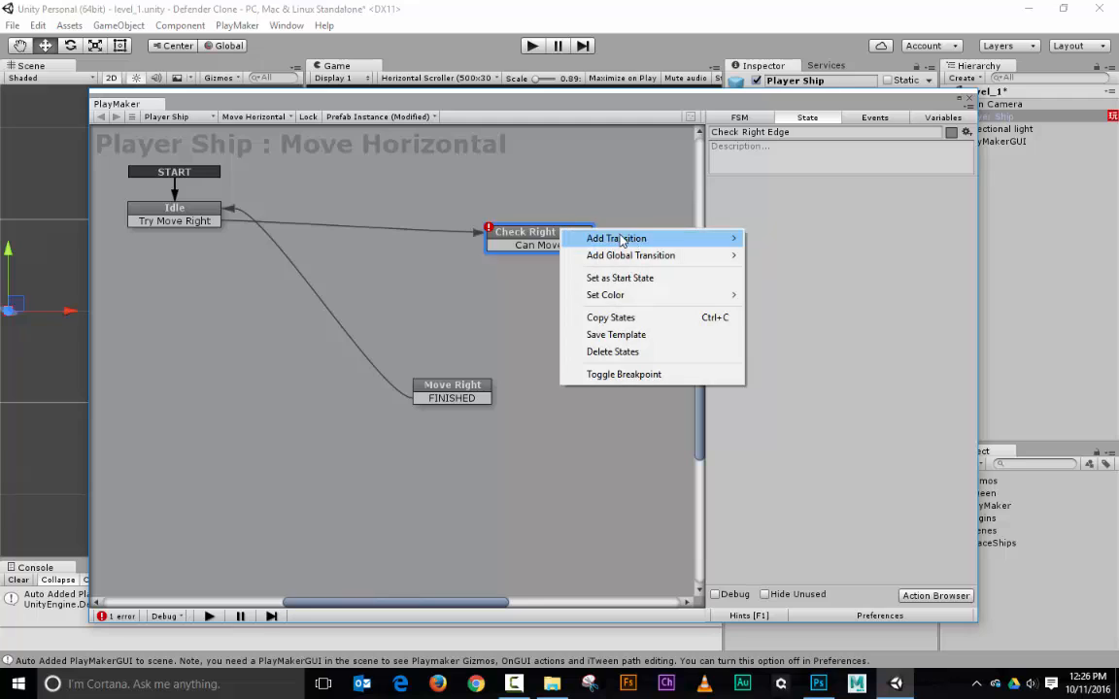
{"action": "mouse_move", "coordinate": [622, 239]}
{"action": "left_click", "coordinate": [782, 272]}
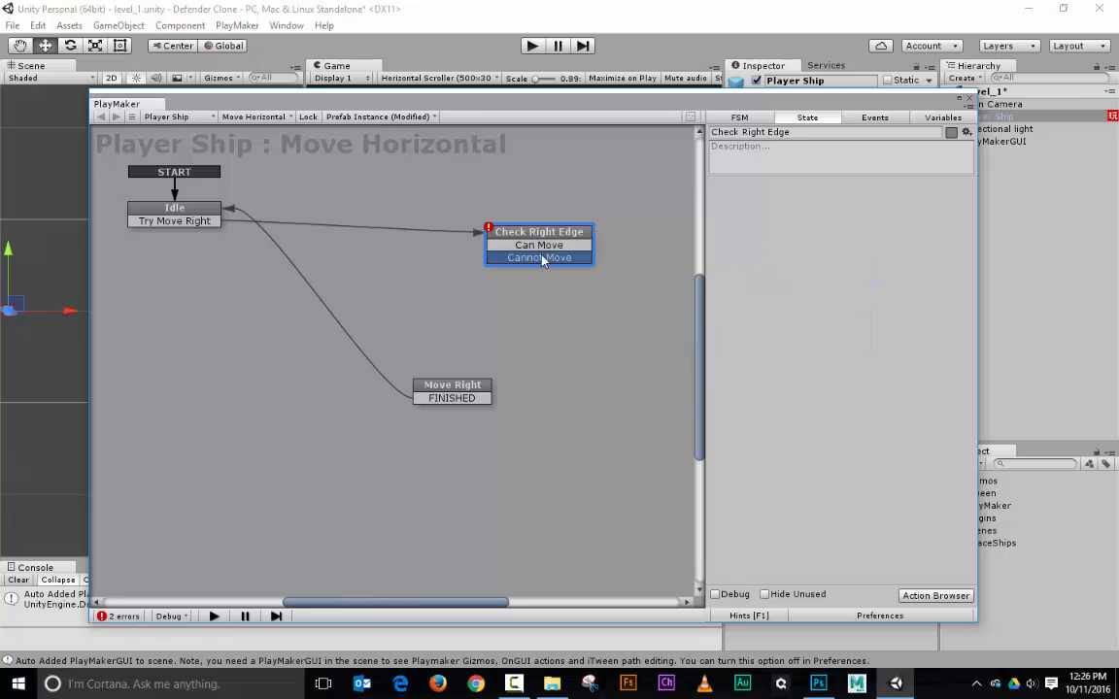
Link the Cannot Move transition to Idle and Can Move to Move Right, and arrange both states closer to Idle
{"action": "mouse_move", "coordinate": [541, 259]}
{"action": "left_mouse_down"}
{"action": "mouse_move", "coordinate": [420, 257]}
{"action": "mouse_move", "coordinate": [216, 216]}
{"action": "left_mouse_up"}
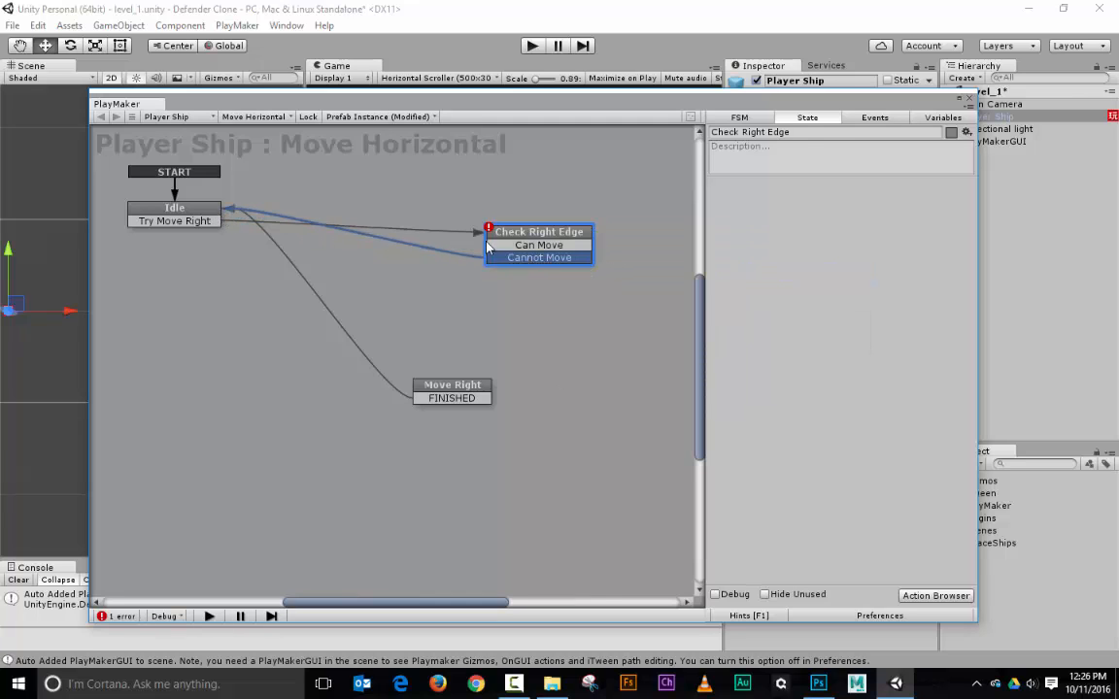
{"action": "left_click_drag", "start_coordinate": [489, 246], "coordinate": [570, 314]}
{"action": "left_click_drag", "start_coordinate": [539, 233], "coordinate": [366, 214]}
{"action": "left_click_drag", "start_coordinate": [532, 330], "coordinate": [396, 328]}
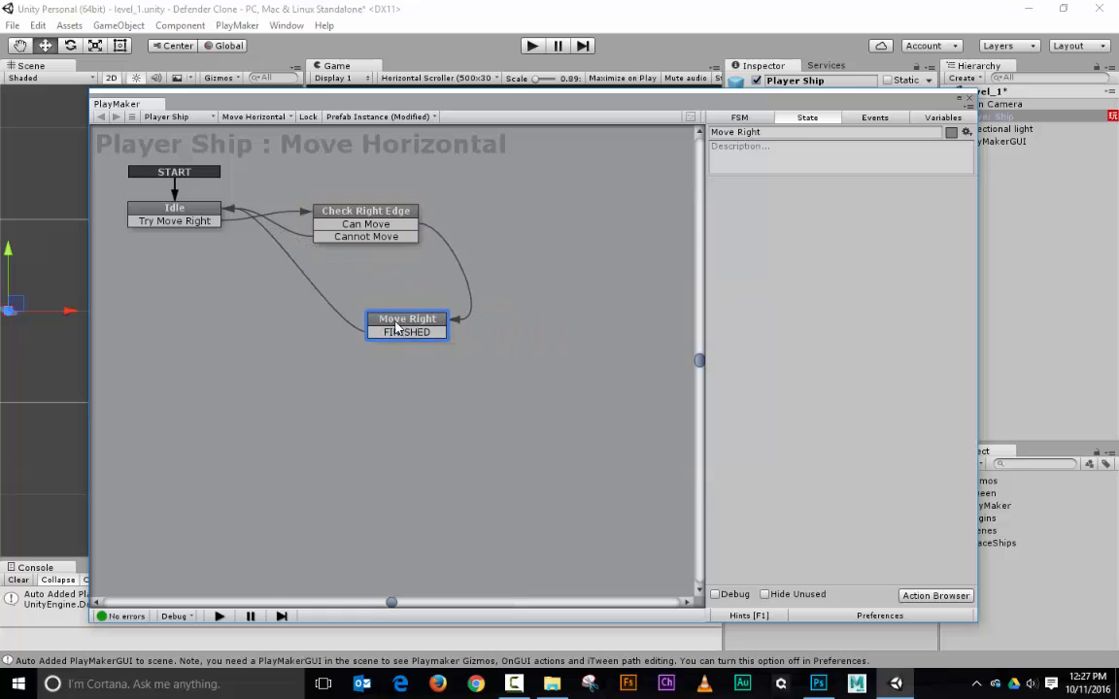
{"action": "middle_click_drag", "start_coordinate": [241, 286], "coordinate": [387, 418]}
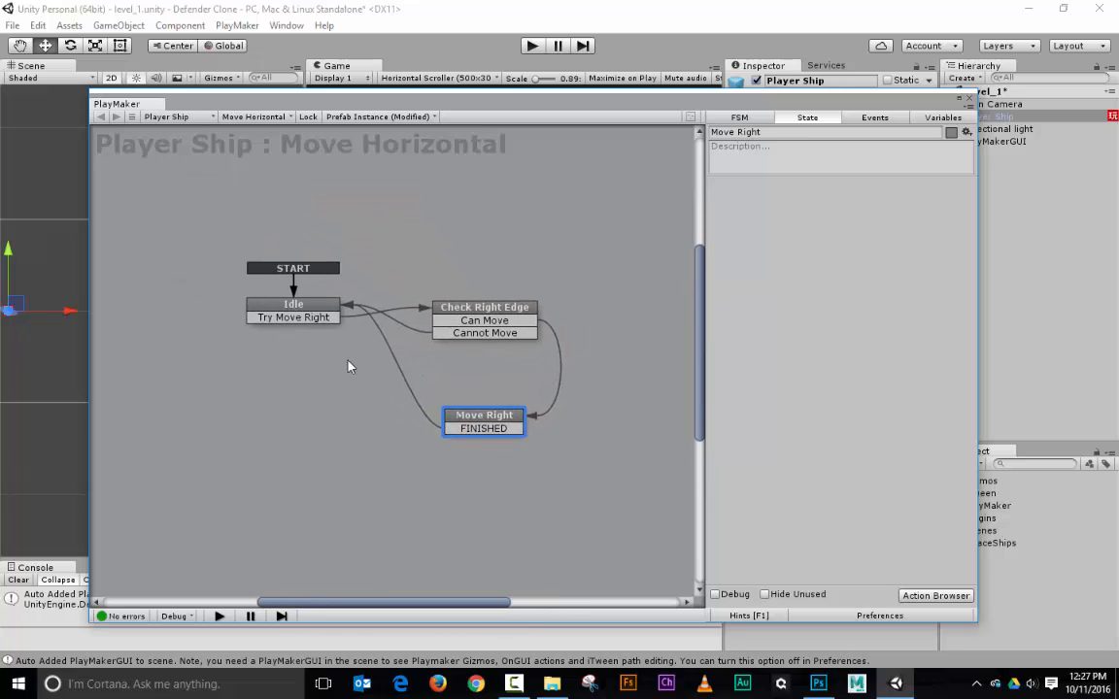
Add a Translate action to the Move Right state
{"action": "left_click", "coordinate": [940, 597]}
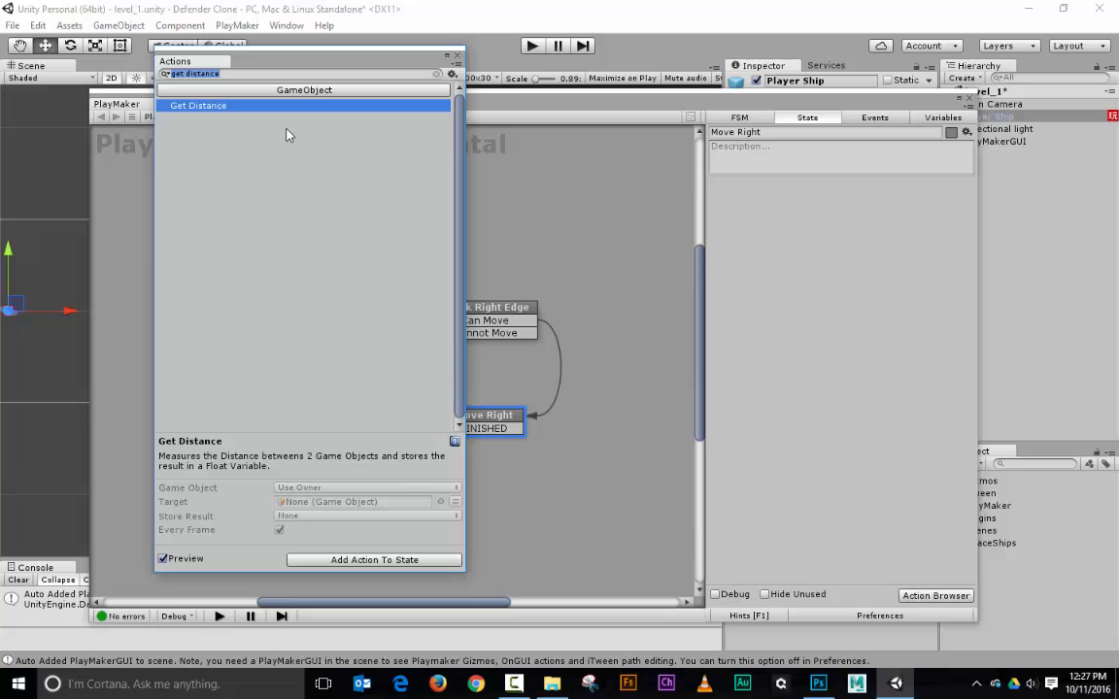
{"action": "type", "text": "translate"}
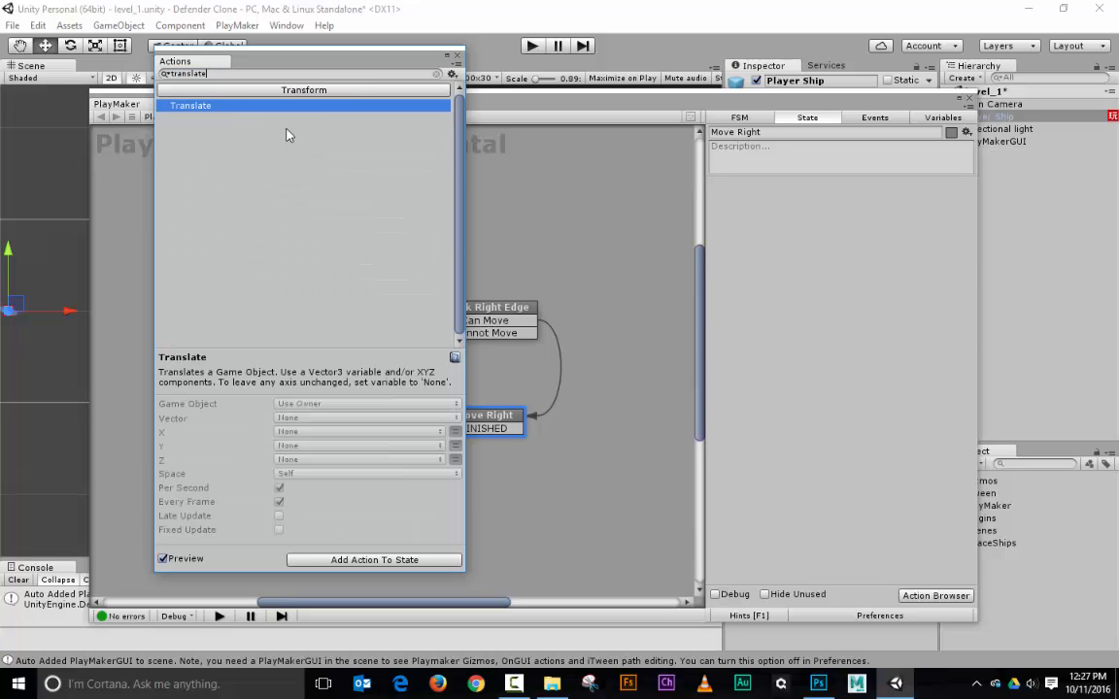
{"action": "key", "text": "Return"}
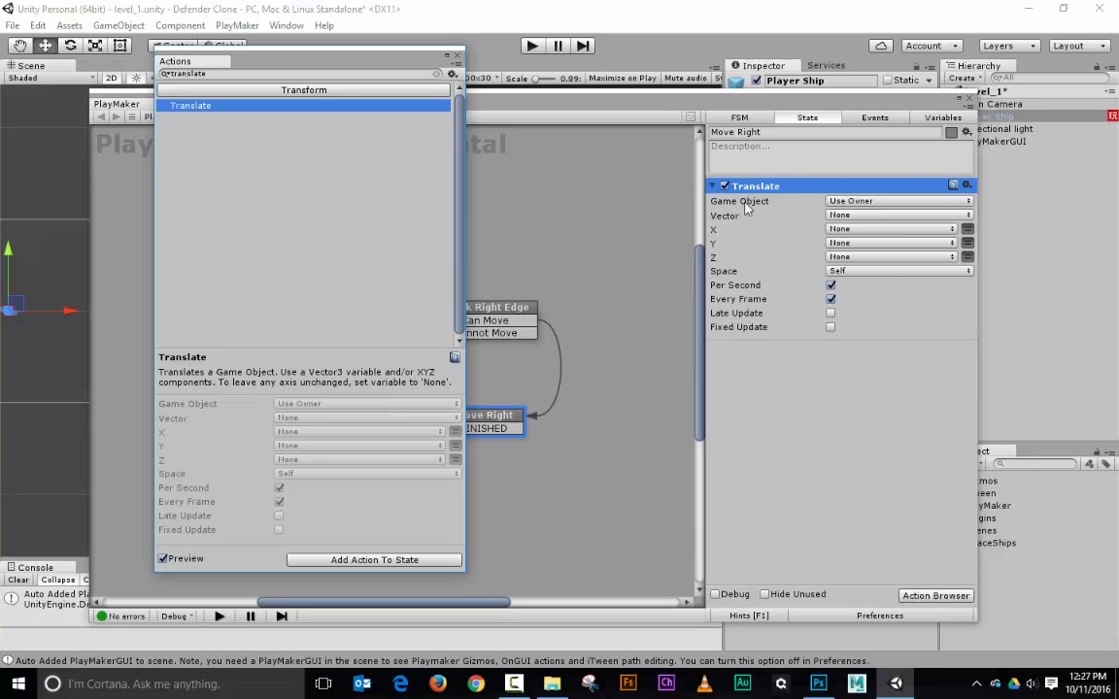
Set the Translate action's Y to a new variable named speed and turn off Every Frame
{"action": "left_click", "coordinate": [892, 257]}
{"action": "left_click", "coordinate": [892, 257]}
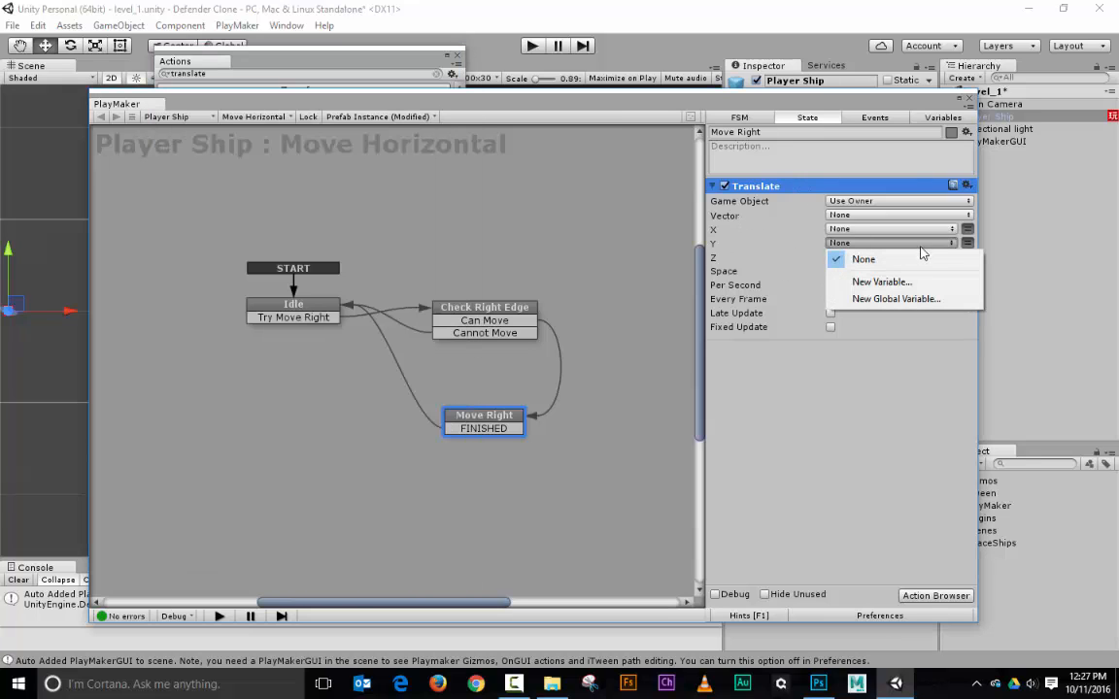
{"action": "left_click", "coordinate": [859, 280]}
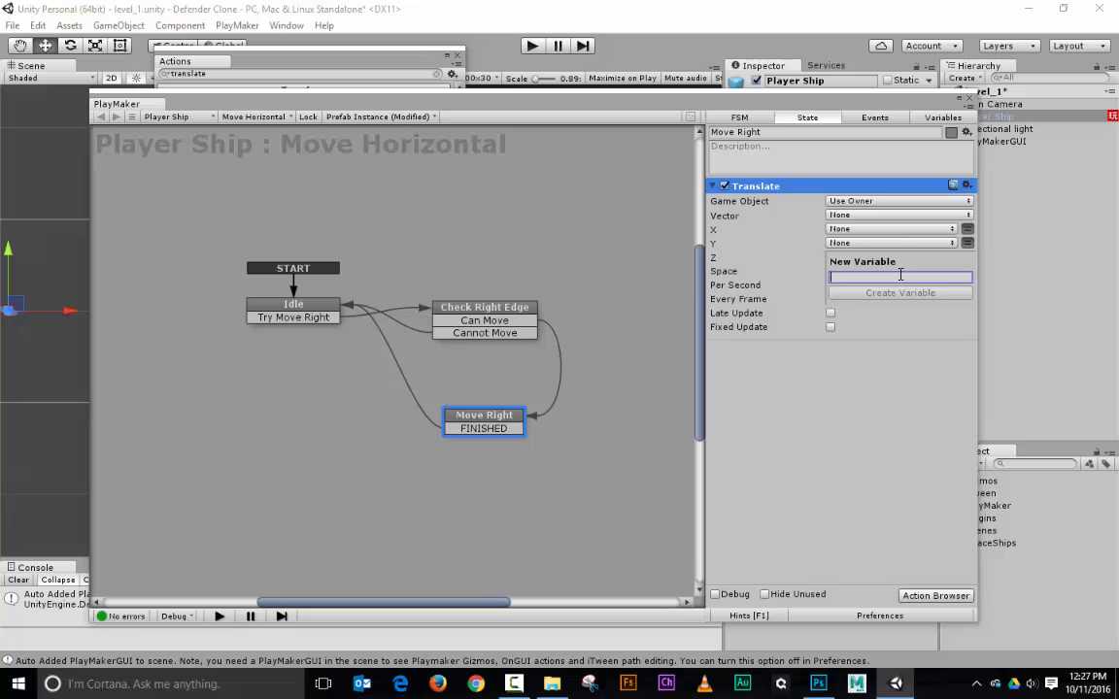
{"action": "type", "text": "speed"}
{"action": "key", "text": "Return"}
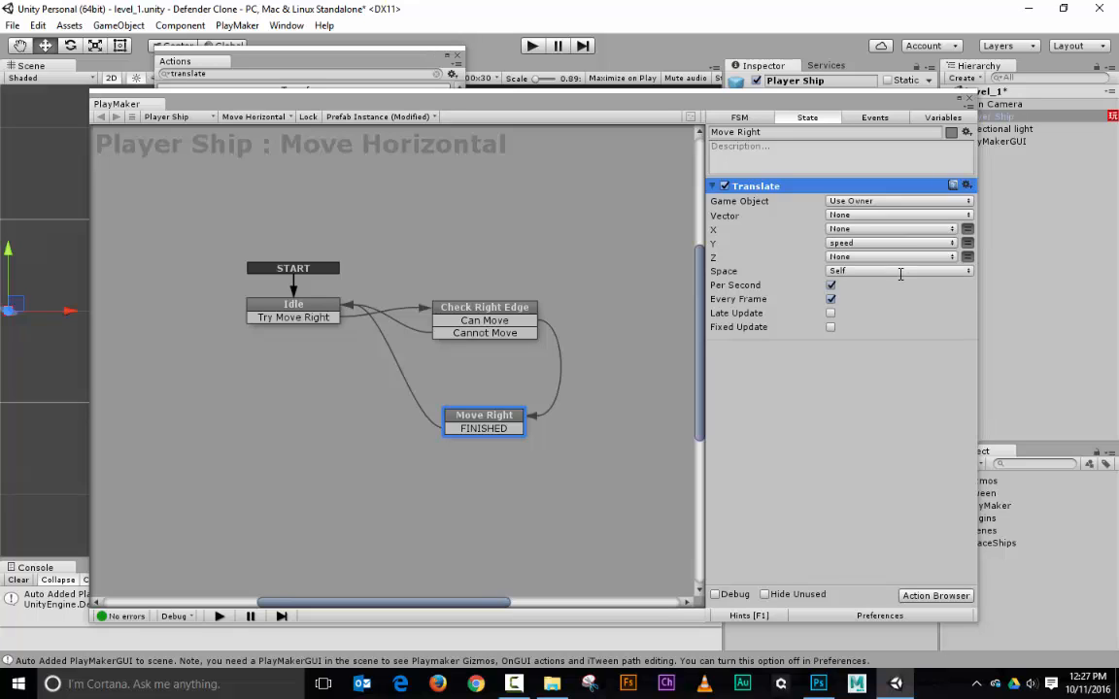
{"action": "left_click", "coordinate": [831, 299]}
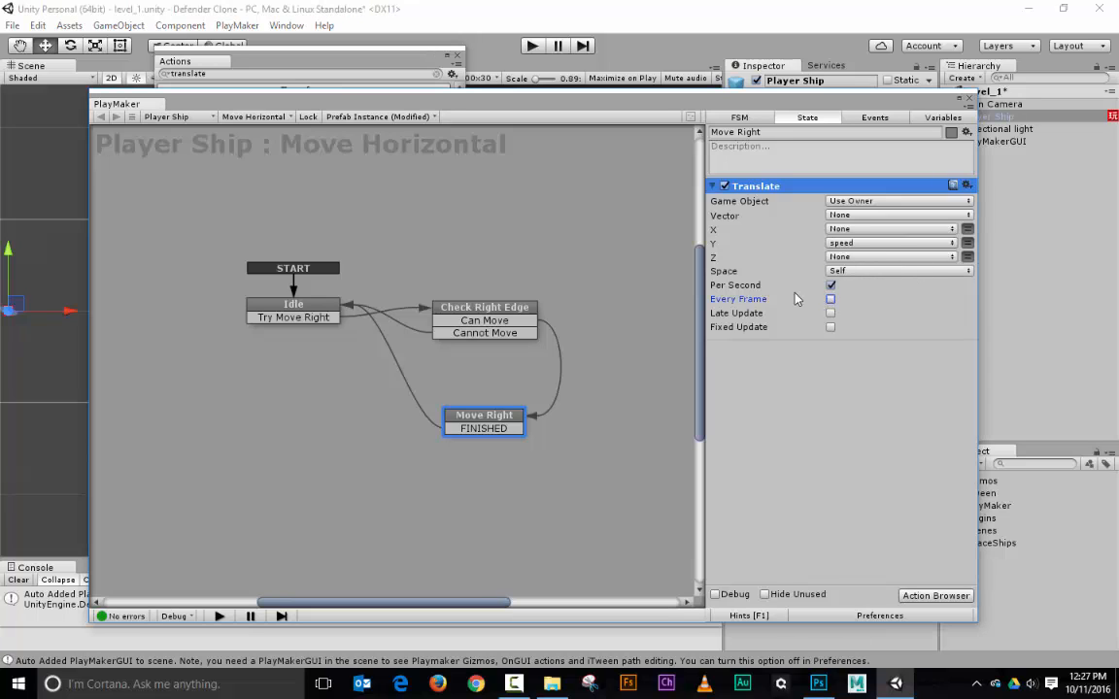
Add an Axis Event action to the Idle state and close the action browser
{"action": "left_click", "coordinate": [291, 306]}
{"action": "left_click", "coordinate": [907, 597]}
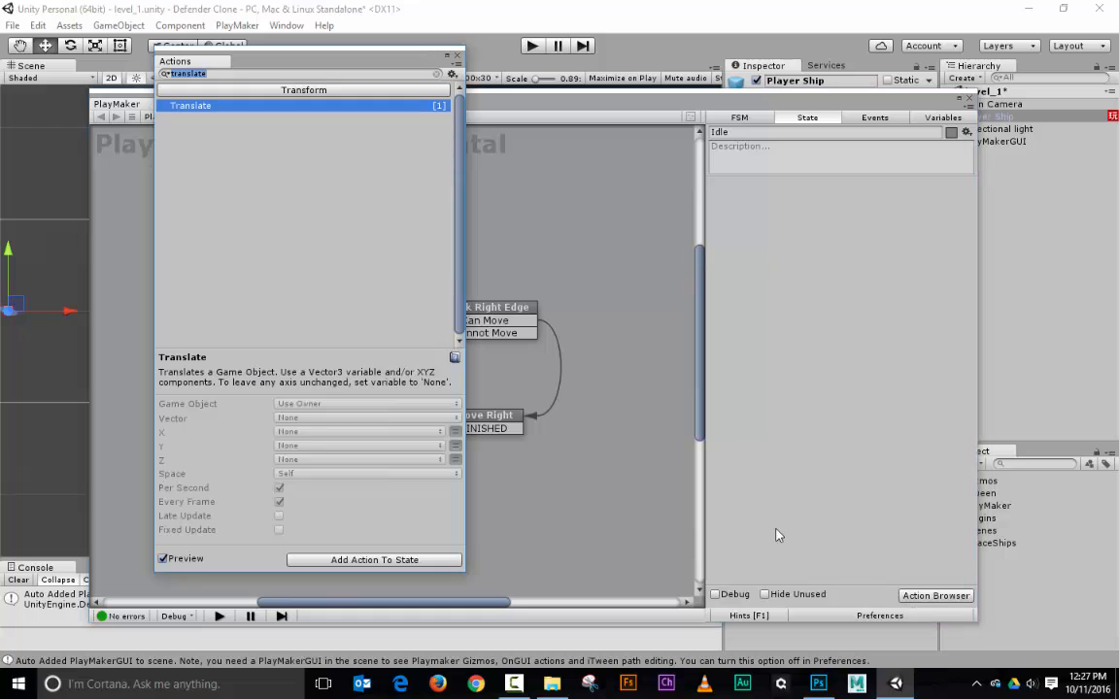
{"action": "type", "text": "axis event"}
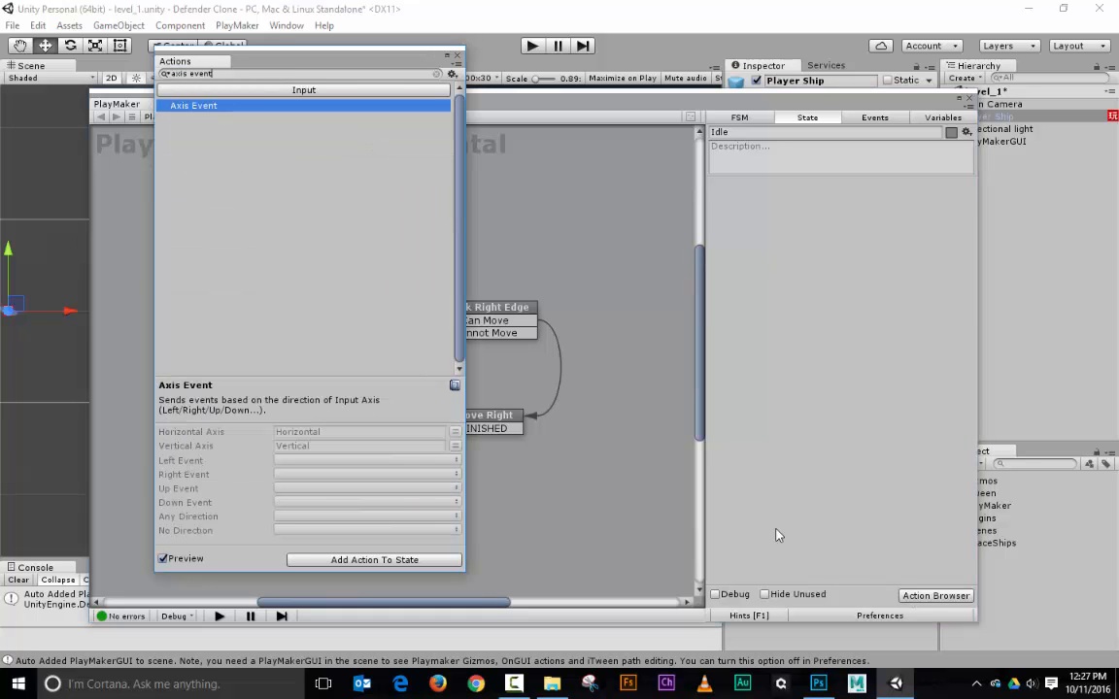
{"action": "key", "text": "Return"}
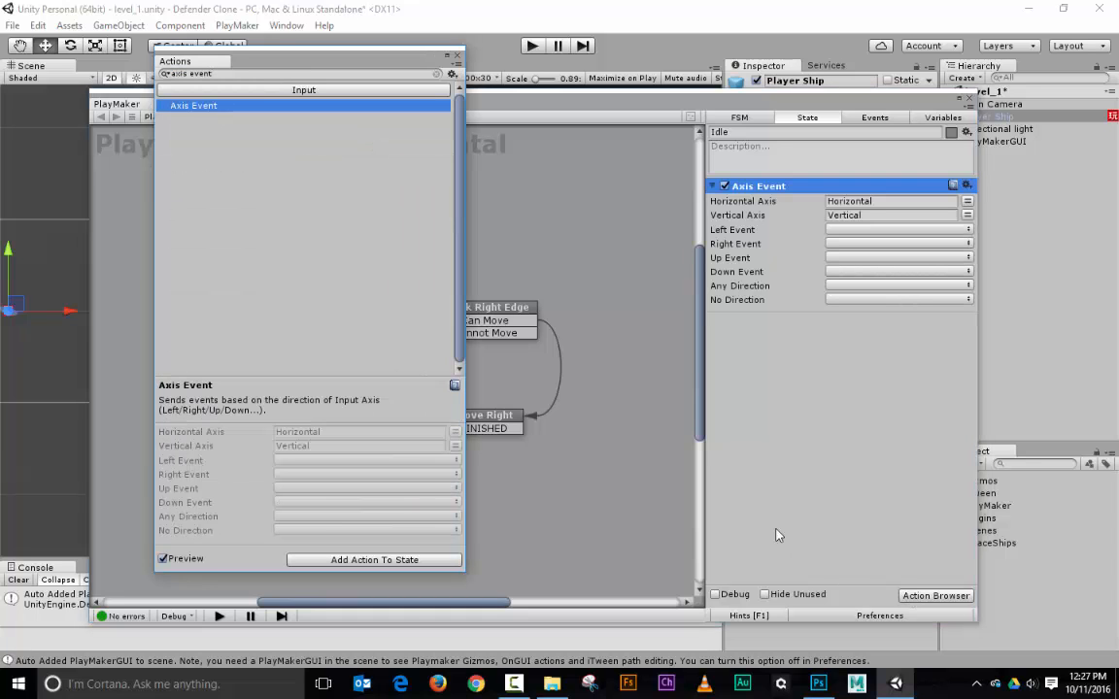
{"action": "left_click", "coordinate": [458, 55]}
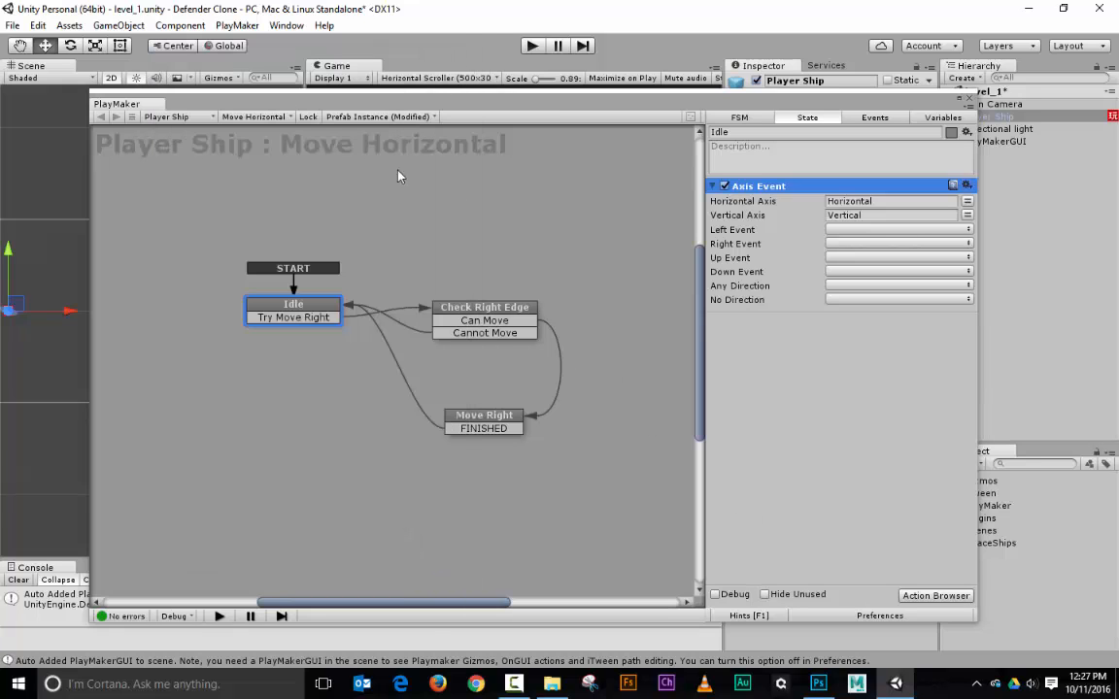
Clear the Axis Event's Vertical Axis and set its Right Event to Try Move Right
{"action": "left_click", "coordinate": [916, 216]}
{"action": "key", "text": "BackSpace"}
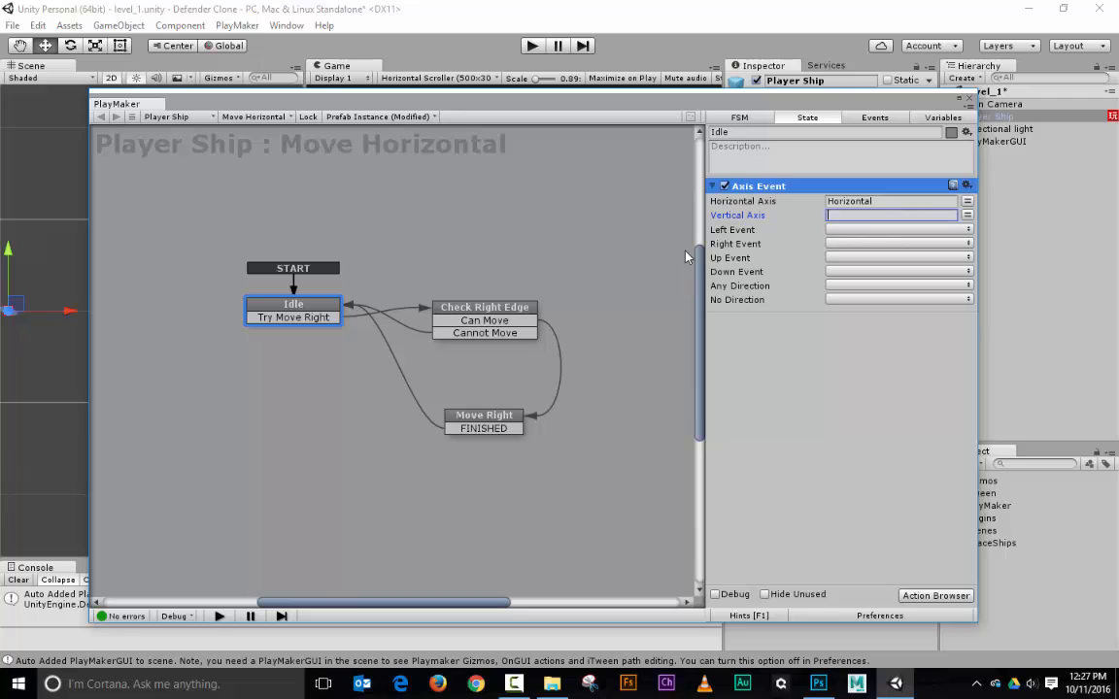
{"action": "left_click", "coordinate": [843, 244]}
{"action": "left_click", "coordinate": [879, 327]}
Add a Get Position action to the Check Right Edge state
{"action": "left_click", "coordinate": [508, 314]}
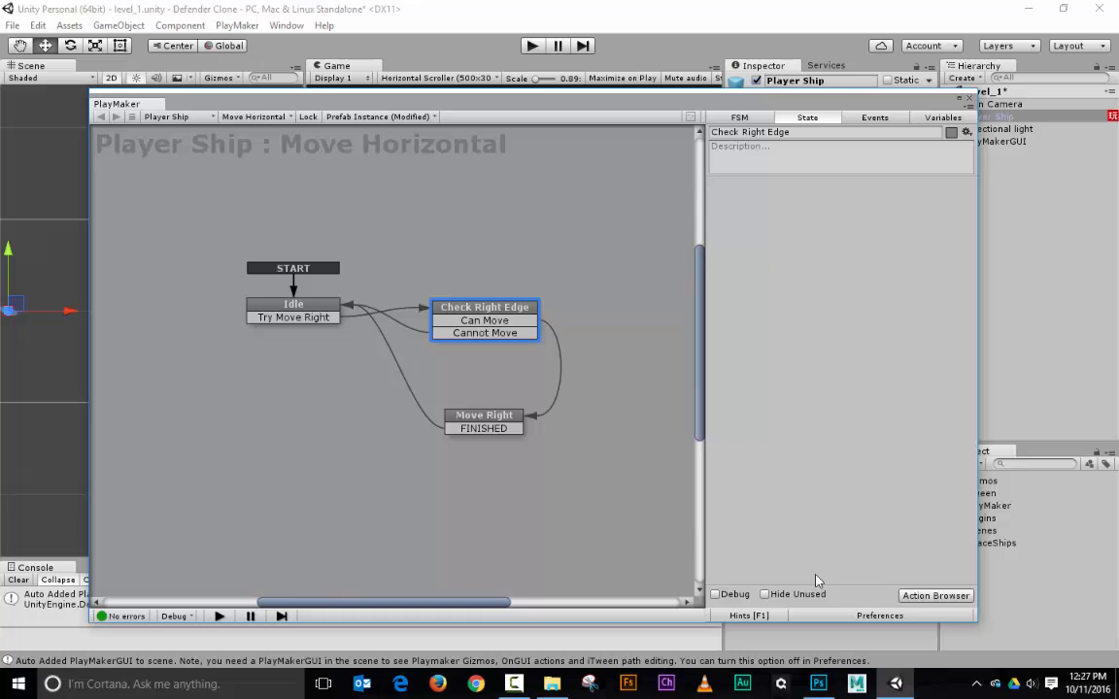
{"action": "left_click", "coordinate": [928, 596]}
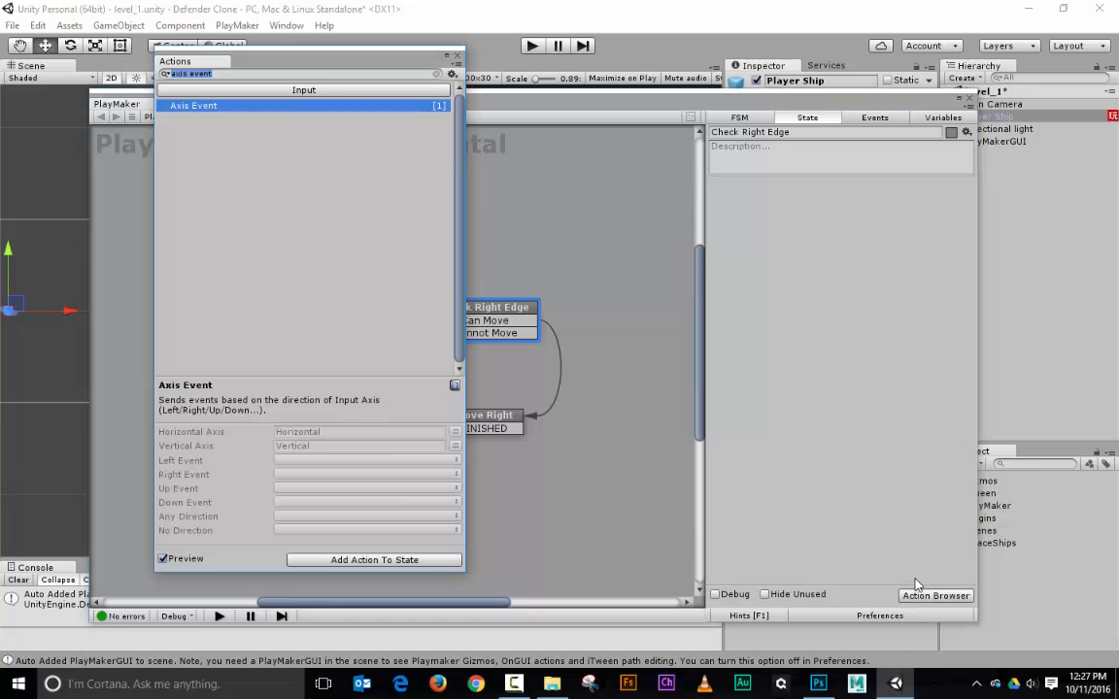
{"action": "type", "text": "get pos"}
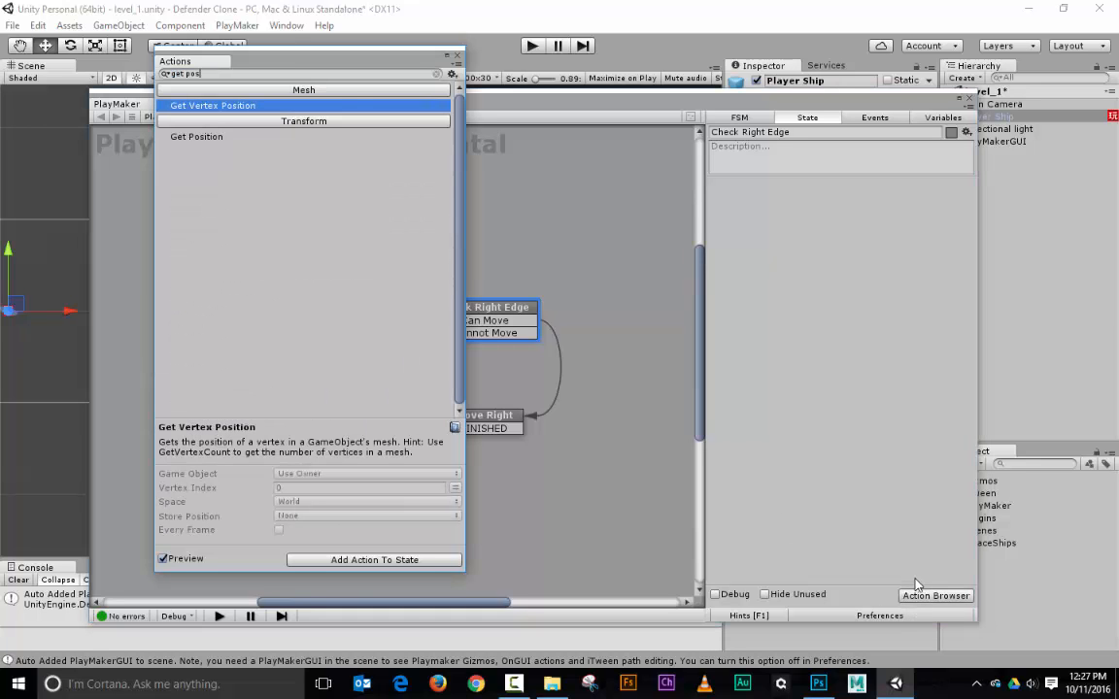
{"action": "key", "text": "Down"}
{"action": "key", "text": "Return"}
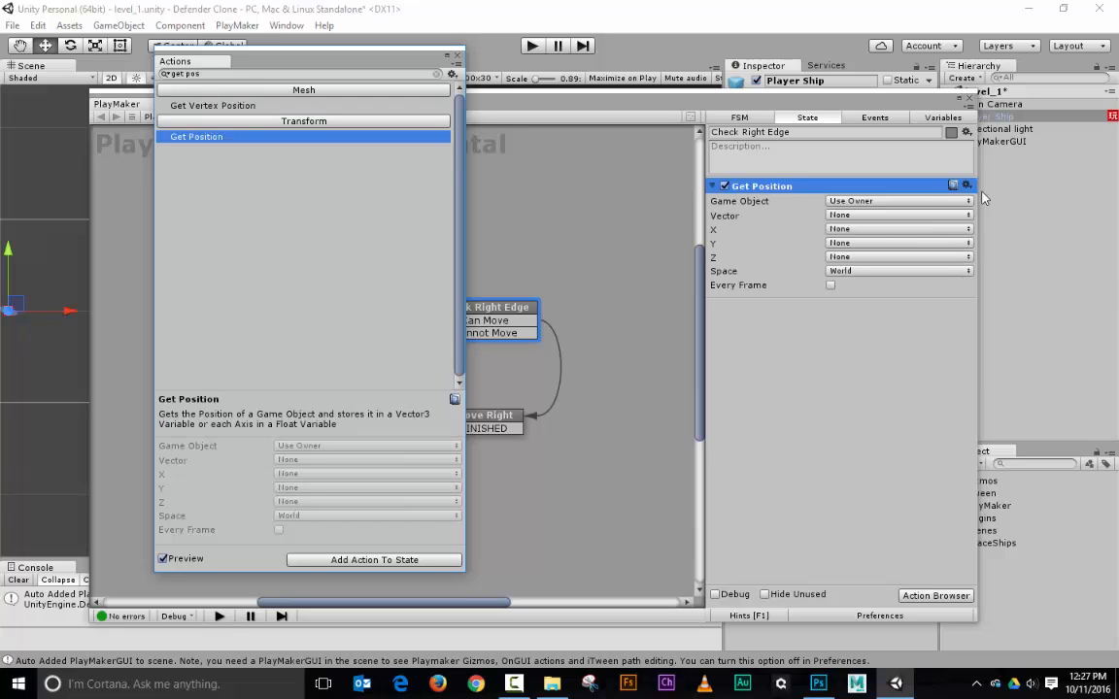
Store the Get Position action's Y in a new variable named posX
{"action": "left_click", "coordinate": [845, 256]}
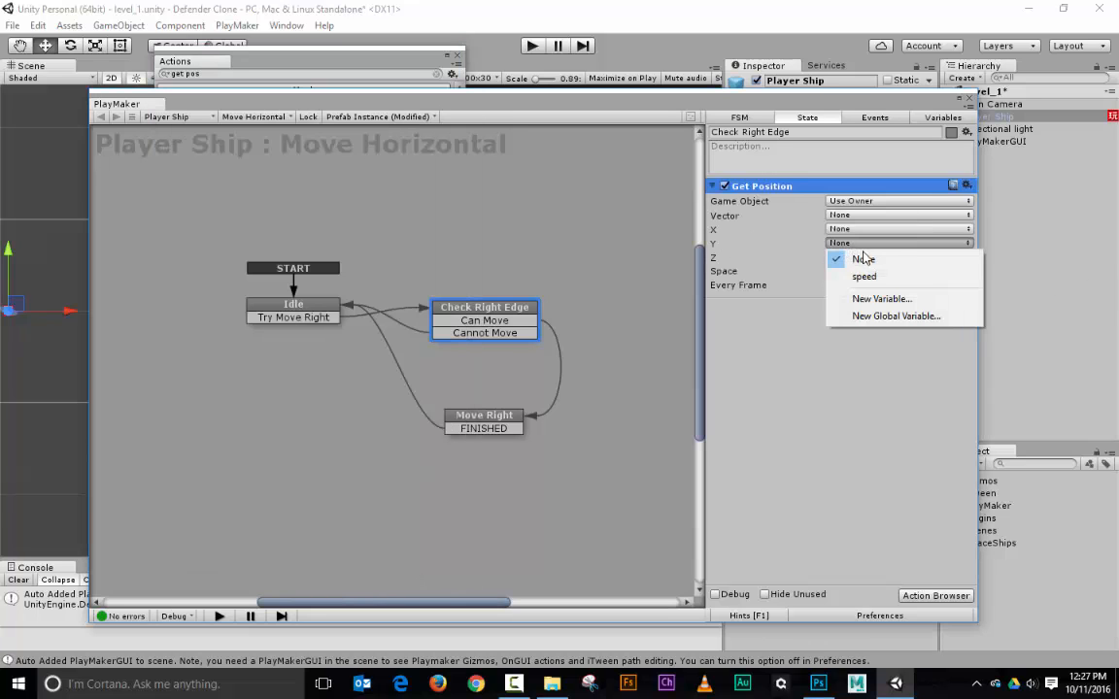
{"action": "left_click", "coordinate": [879, 299]}
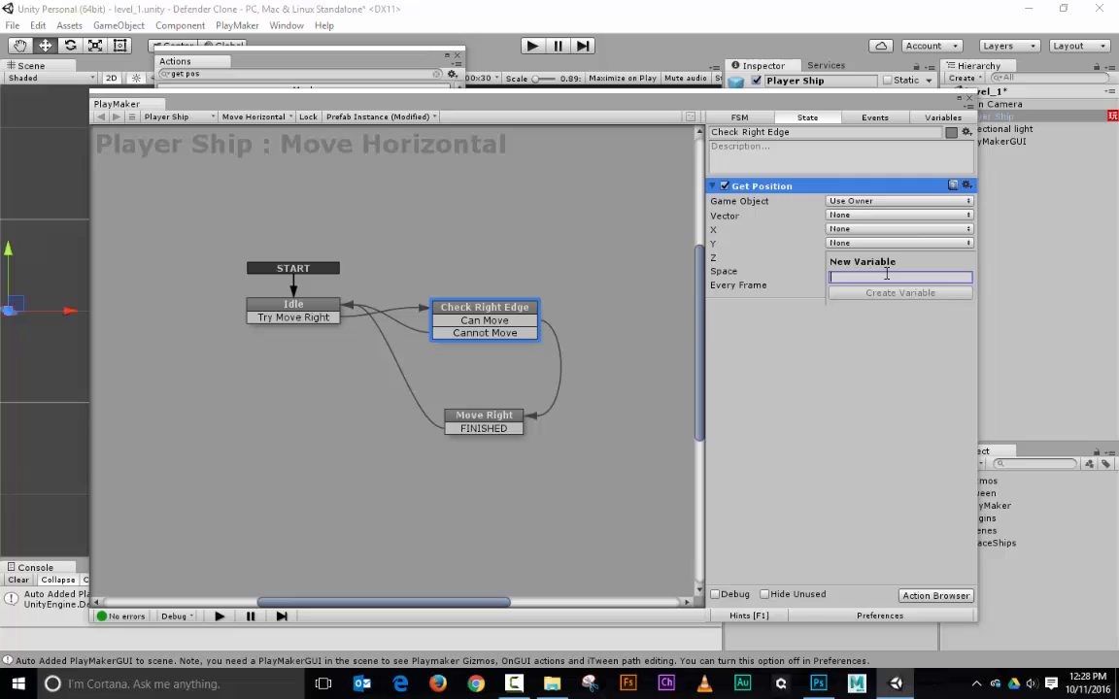
{"action": "type", "text": "pos"}
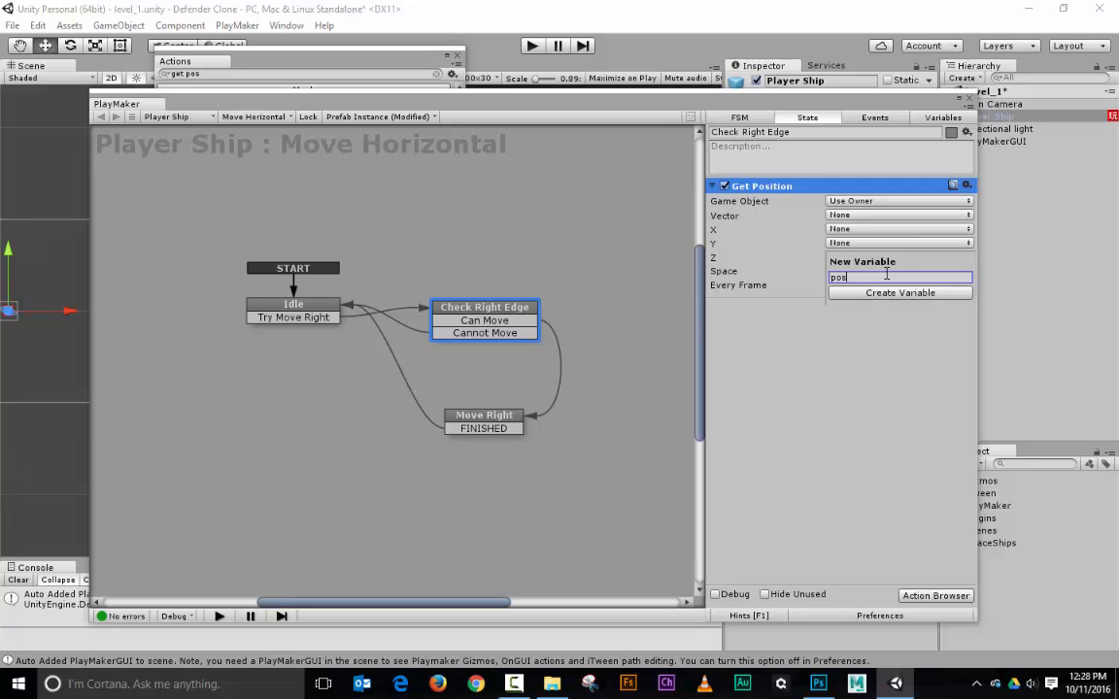
{"action": "type", "text": "X"}
{"action": "left_click", "coordinate": [901, 292]}
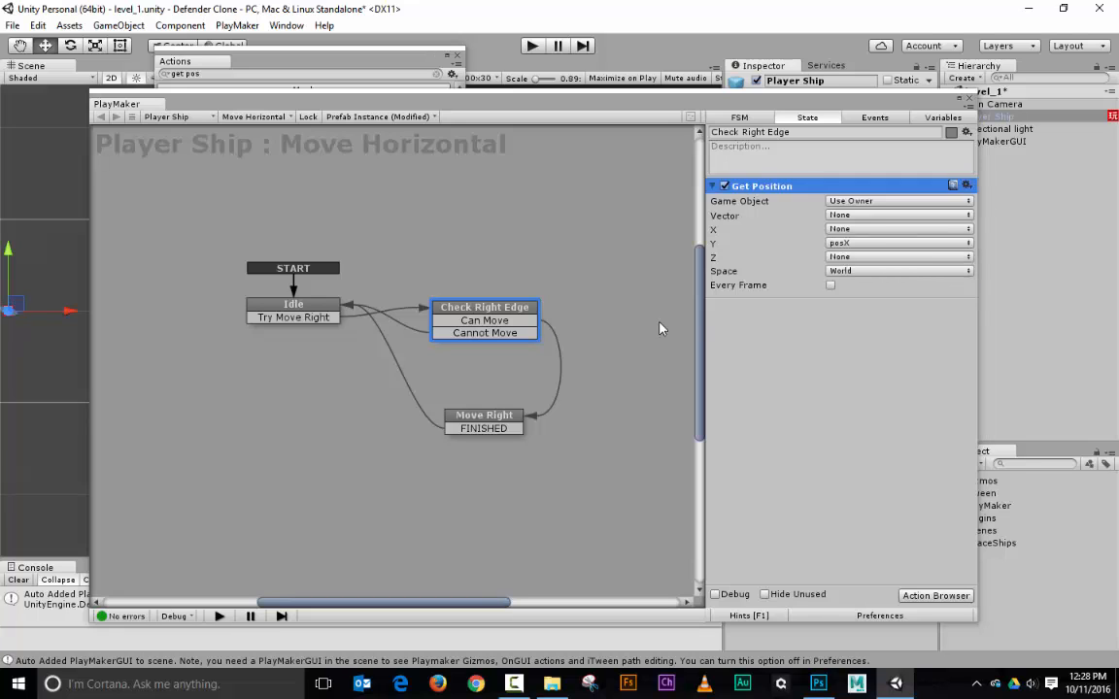
In Move Right's Translate action, set Y to None and X to the speed variable
{"action": "left_click", "coordinate": [509, 424]}
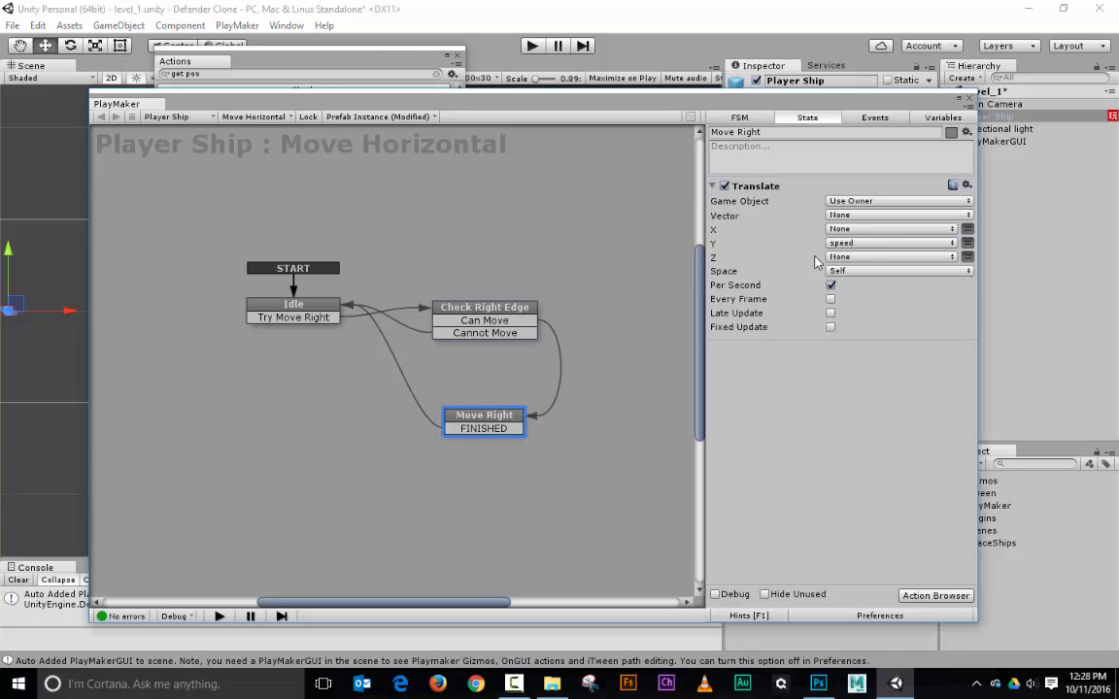
{"action": "left_click", "coordinate": [867, 244]}
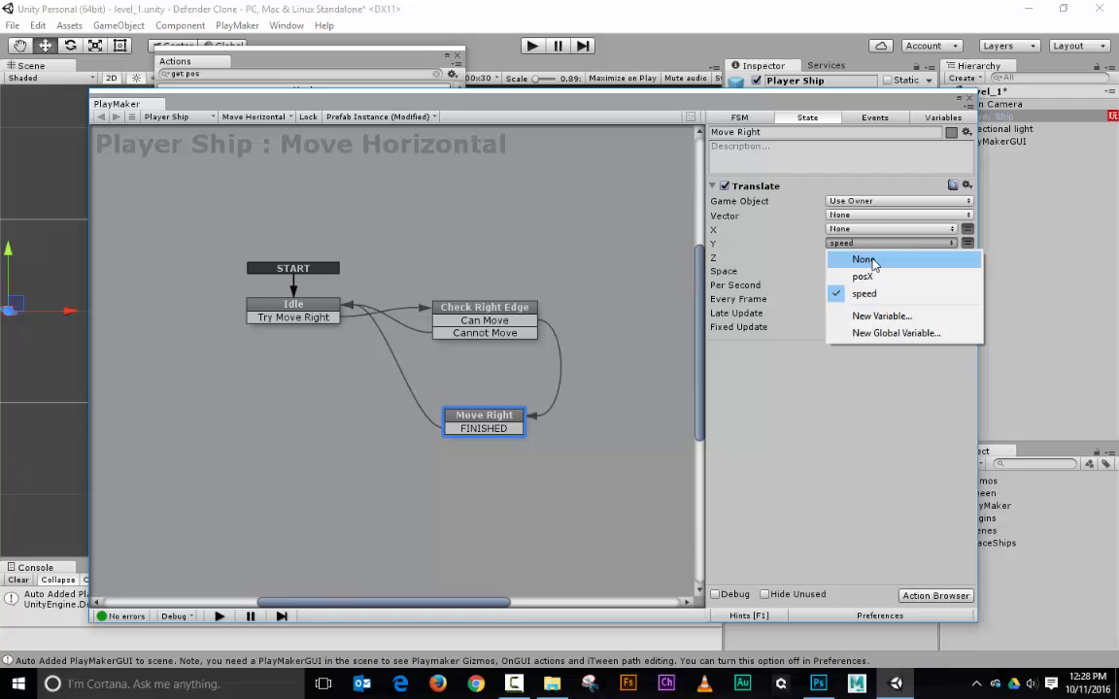
{"action": "left_click", "coordinate": [864, 258]}
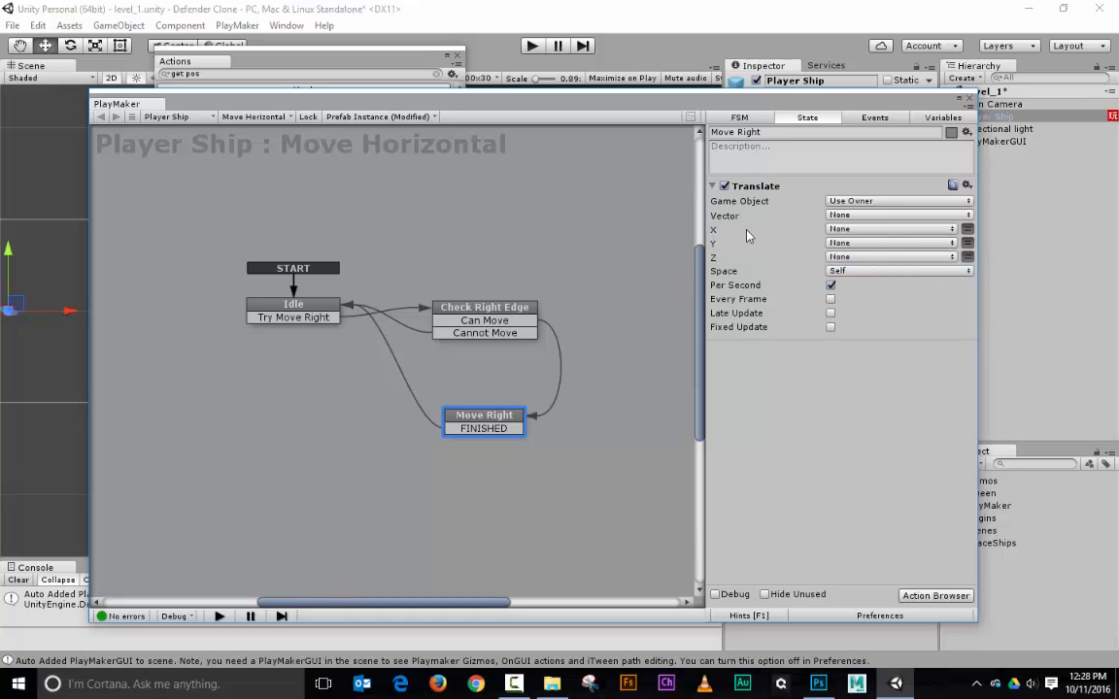
{"action": "left_click", "coordinate": [855, 229]}
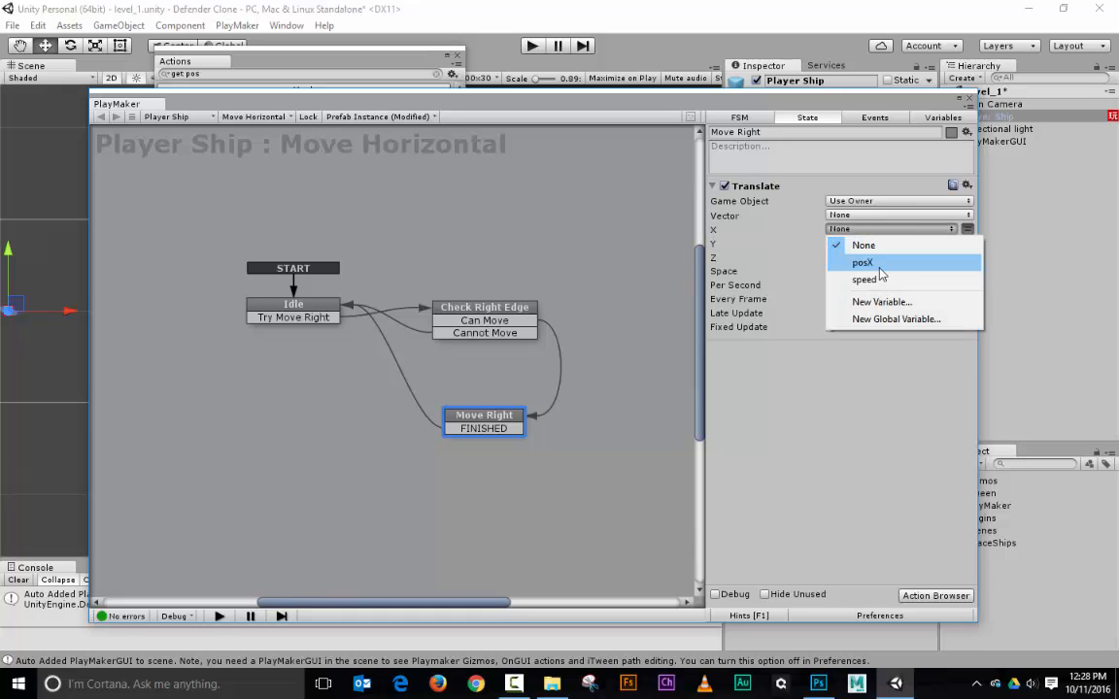
{"action": "left_click", "coordinate": [878, 263]}
{"action": "left_click", "coordinate": [874, 229]}
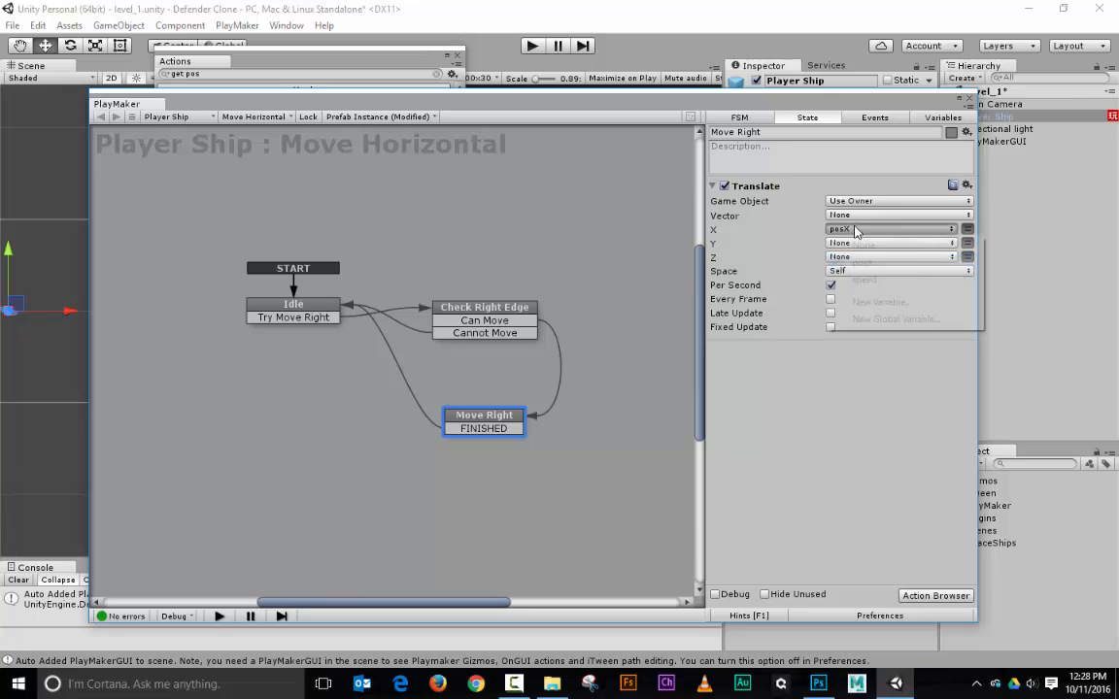
{"action": "left_click", "coordinate": [863, 280]}
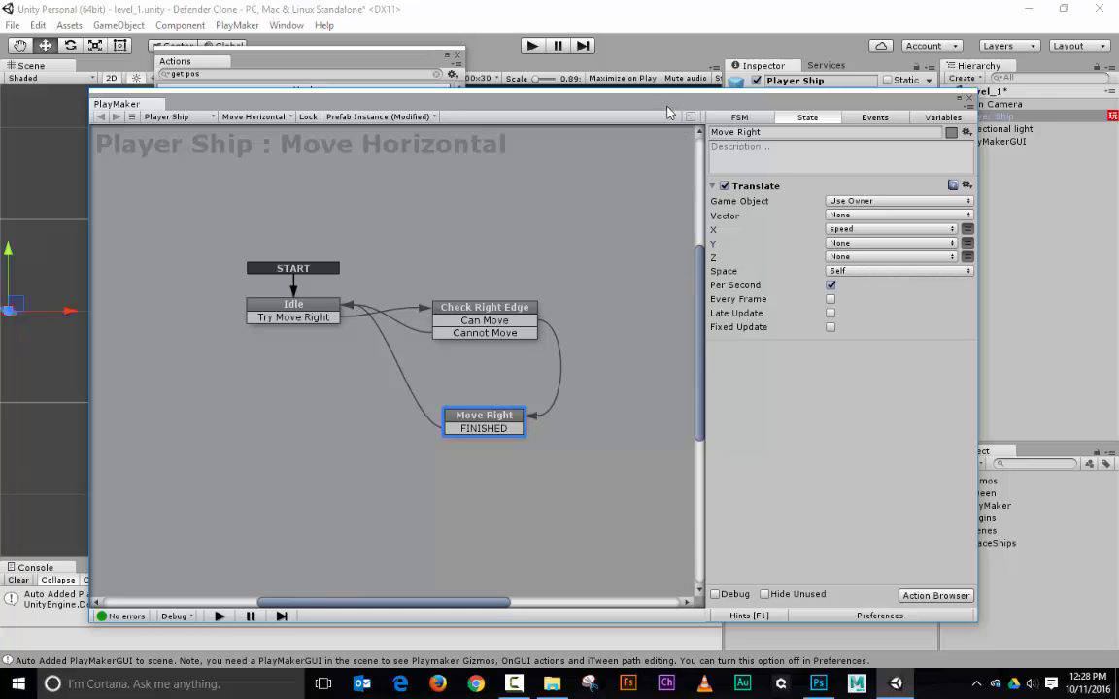
{"action": "left_click_drag", "start_coordinate": [607, 104], "coordinate": [665, 112]}
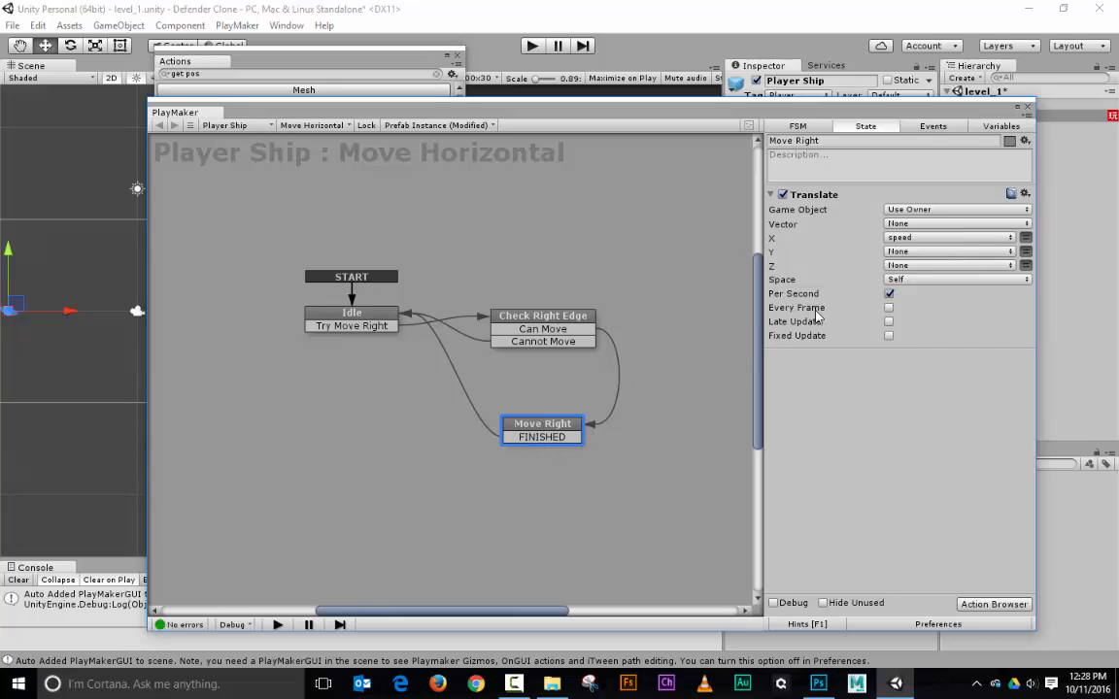
{"action": "left_click", "coordinate": [927, 285]}
{"action": "left_click", "coordinate": [918, 291]}
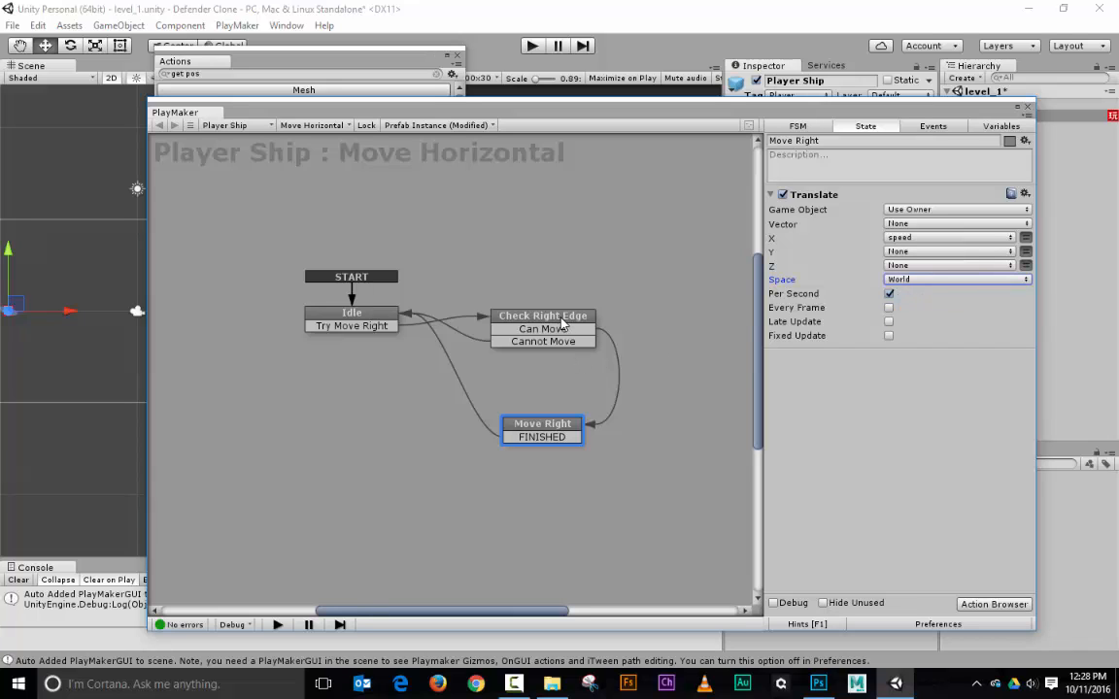
{"action": "left_click", "coordinate": [923, 279]}
{"action": "left_click", "coordinate": [917, 311]}
In Check Right Edge's Get Position action, set Y to None and store X in posX
{"action": "left_click", "coordinate": [535, 315]}
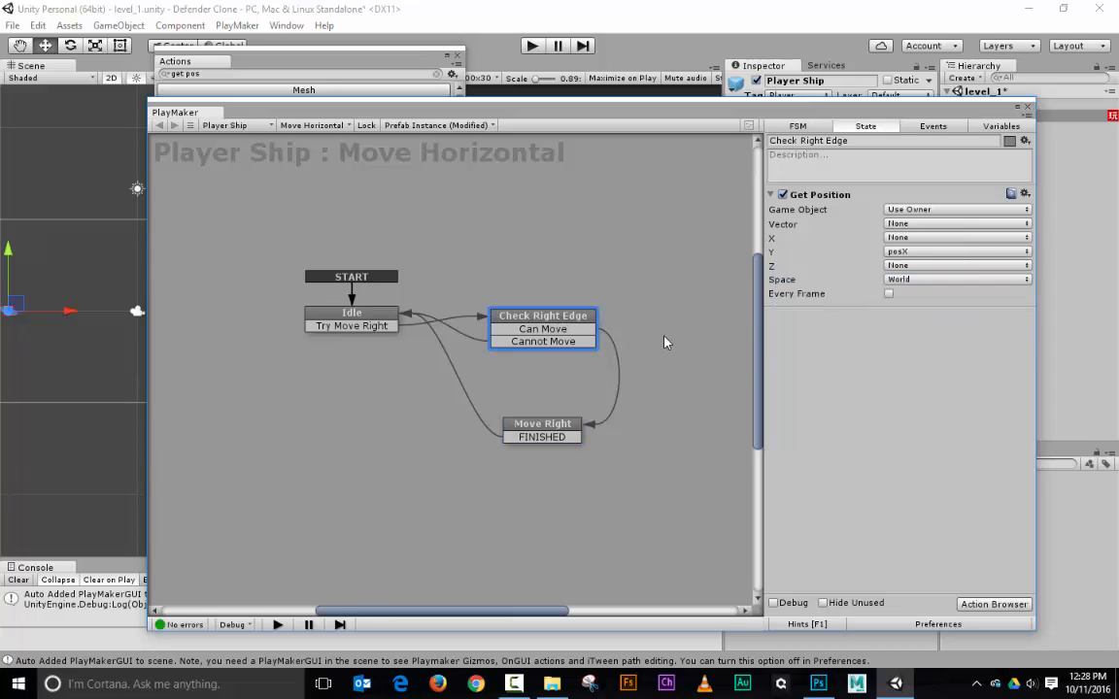
{"action": "left_click", "coordinate": [912, 252]}
{"action": "left_click", "coordinate": [821, 236]}
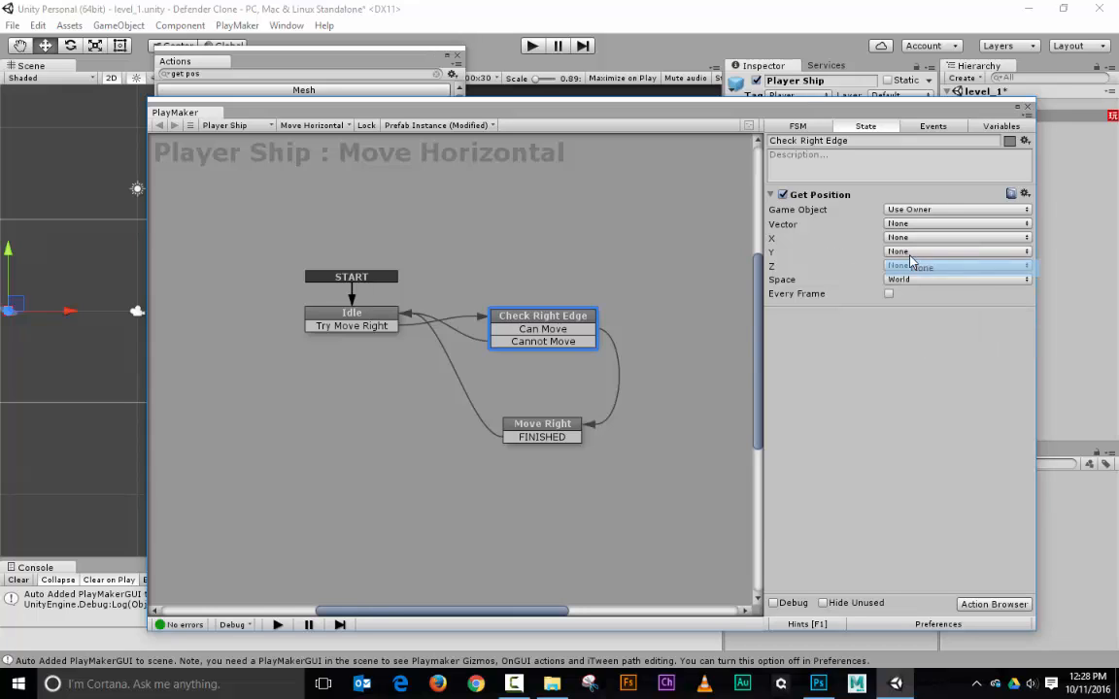
{"action": "left_click", "coordinate": [908, 237]}
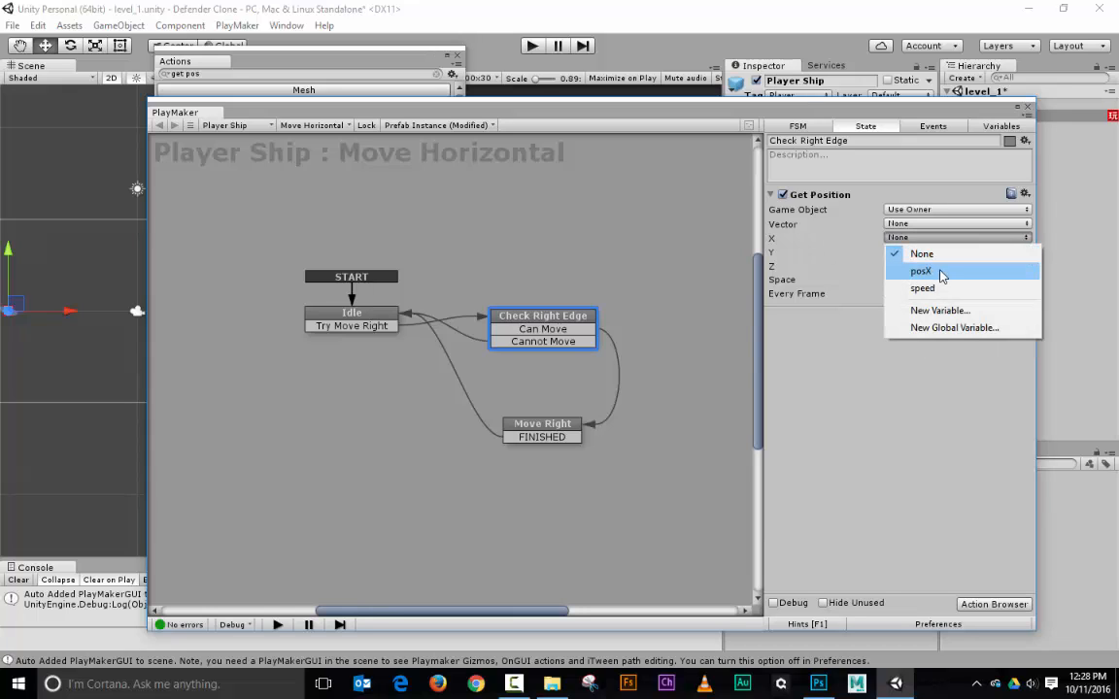
{"action": "left_click", "coordinate": [934, 269]}
Add a Float Compare action to the Check Right Edge state and set its Float 1 to the posX variable
{"action": "left_click", "coordinate": [991, 604]}
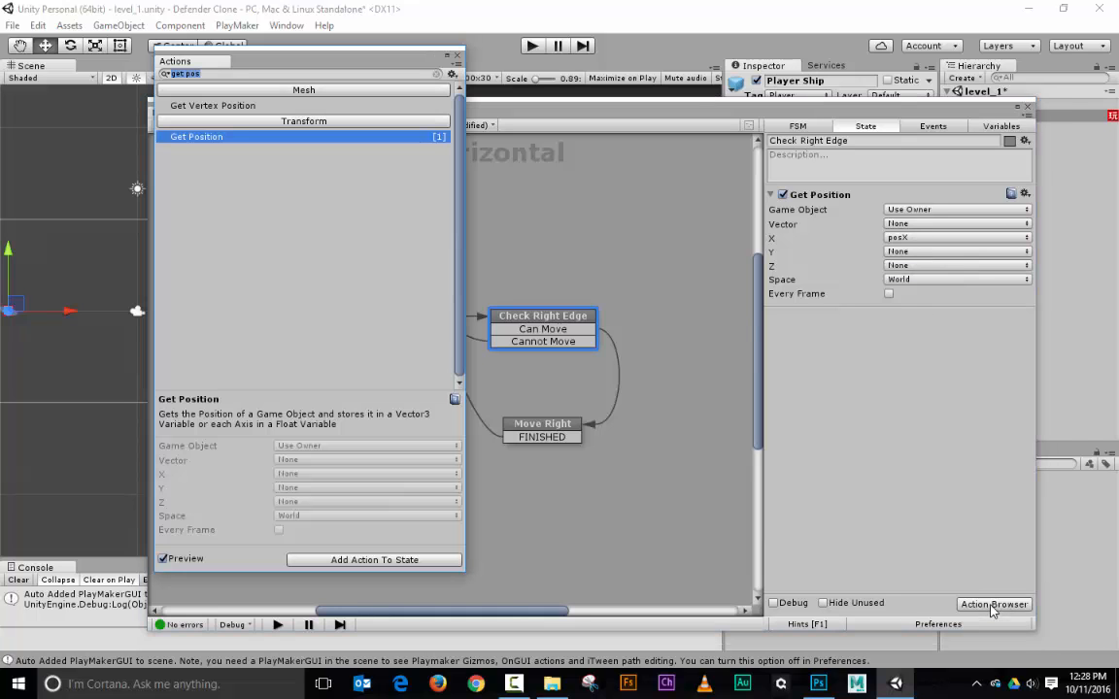
{"action": "type", "text": "float com"}
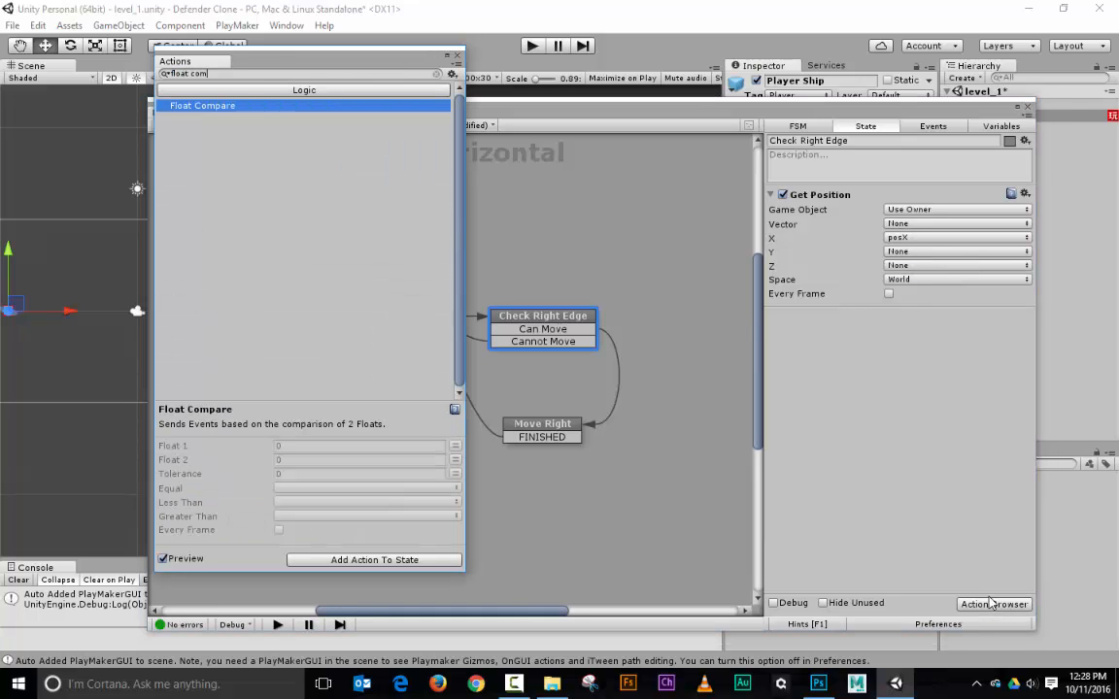
{"action": "type", "text": "pare"}
{"action": "key", "text": "Return"}
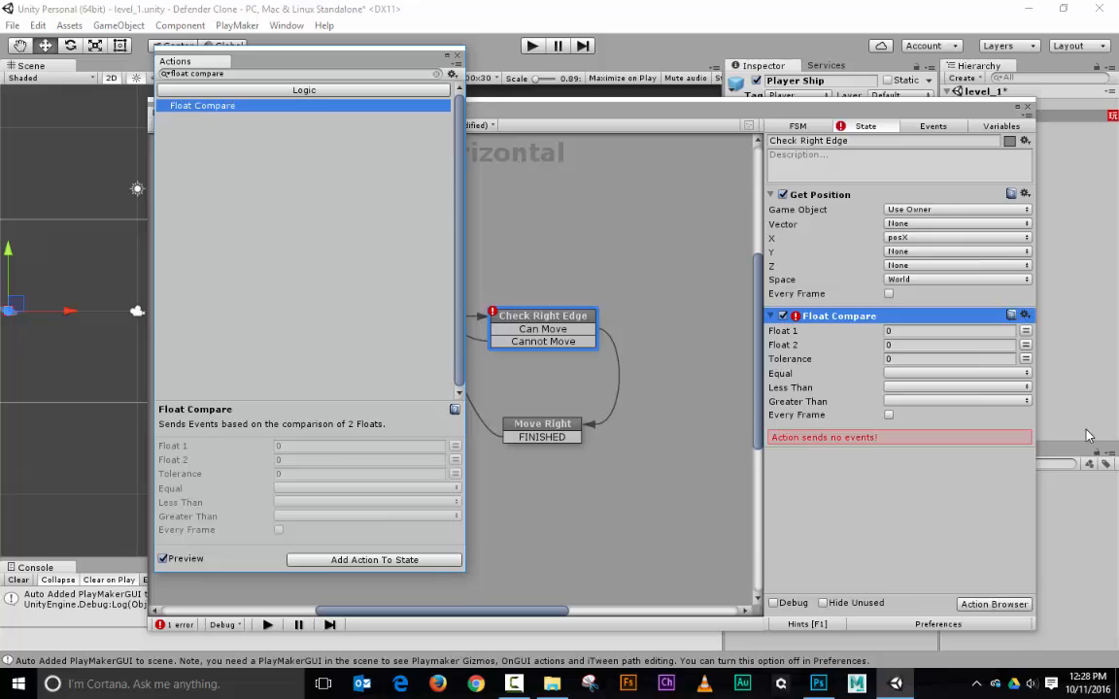
{"action": "left_click", "coordinate": [1026, 330]}
{"action": "left_click", "coordinate": [1001, 331]}
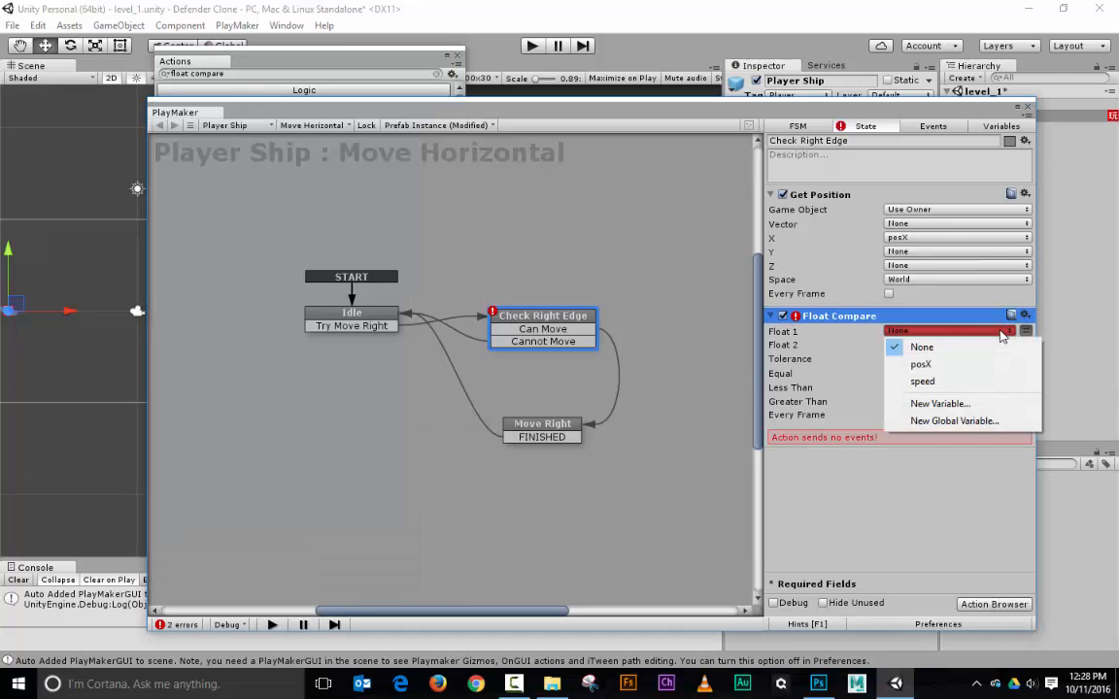
{"action": "left_click", "coordinate": [987, 364]}
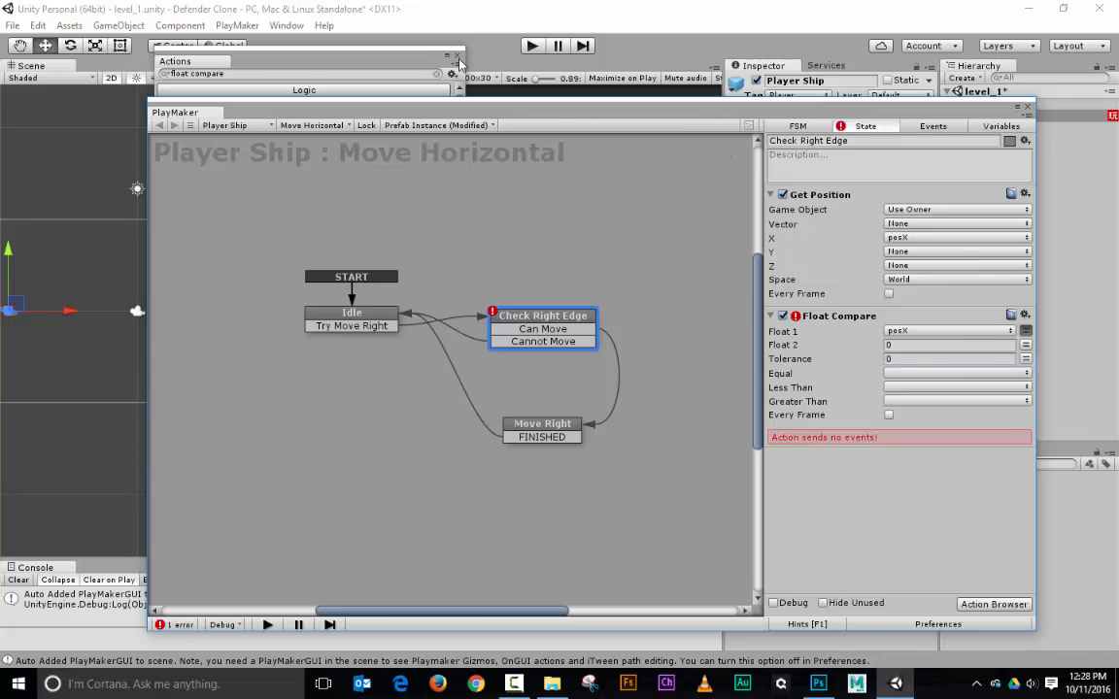
Slide the Player Ship along X in the scene to find the edge limit, and set Float Compare's Float 2 to 7.65
{"action": "left_click_drag", "start_coordinate": [559, 117], "coordinate": [1074, 106]}
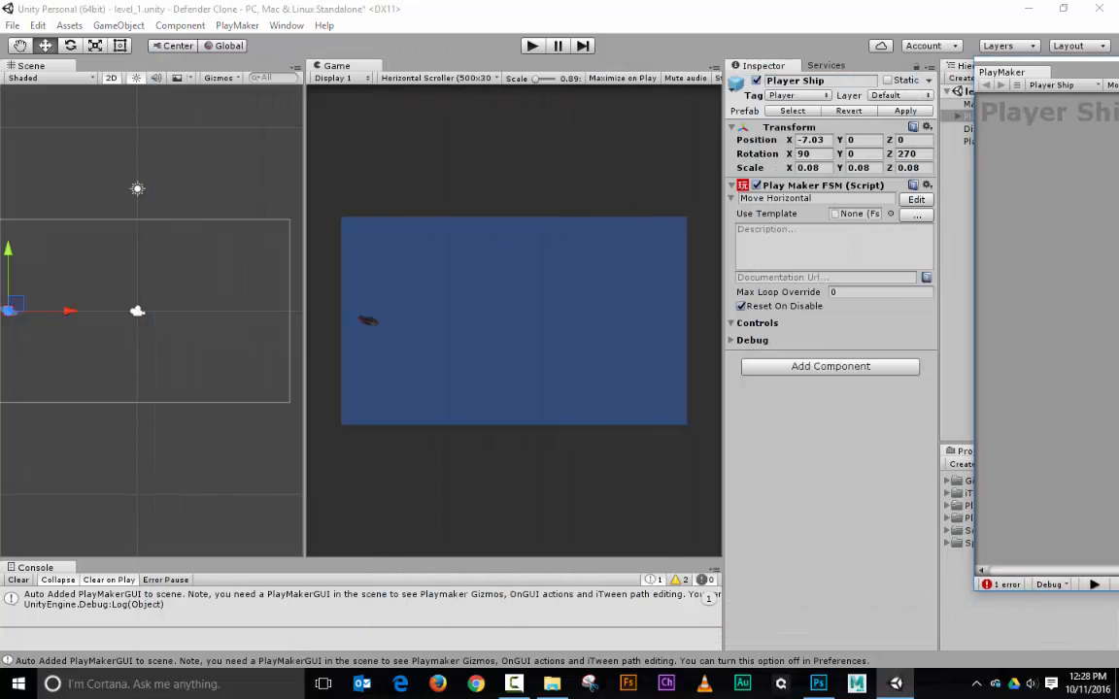
{"action": "left_click_drag", "start_coordinate": [73, 312], "coordinate": [67, 358]}
{"action": "left_click_drag", "start_coordinate": [1117, 61], "coordinate": [319, 75]}
{"action": "left_click", "coordinate": [776, 314]}
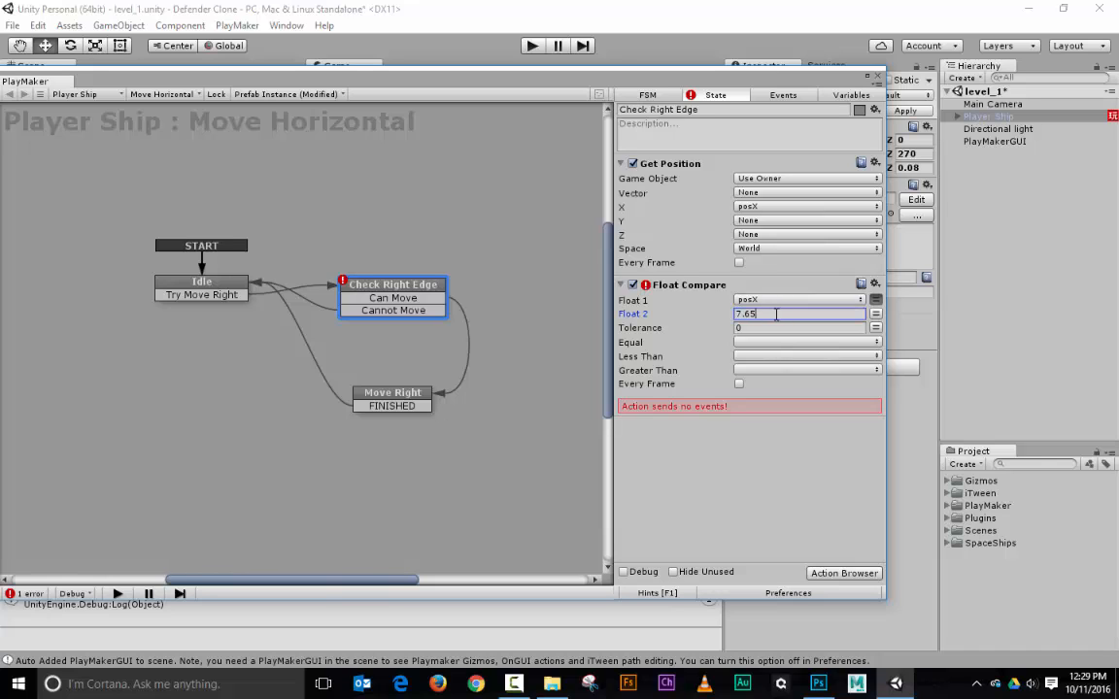
Set Float Compare to send Can Move on Less Than and Cannot Move on both Greater Than and Equal
{"action": "left_click", "coordinate": [755, 358]}
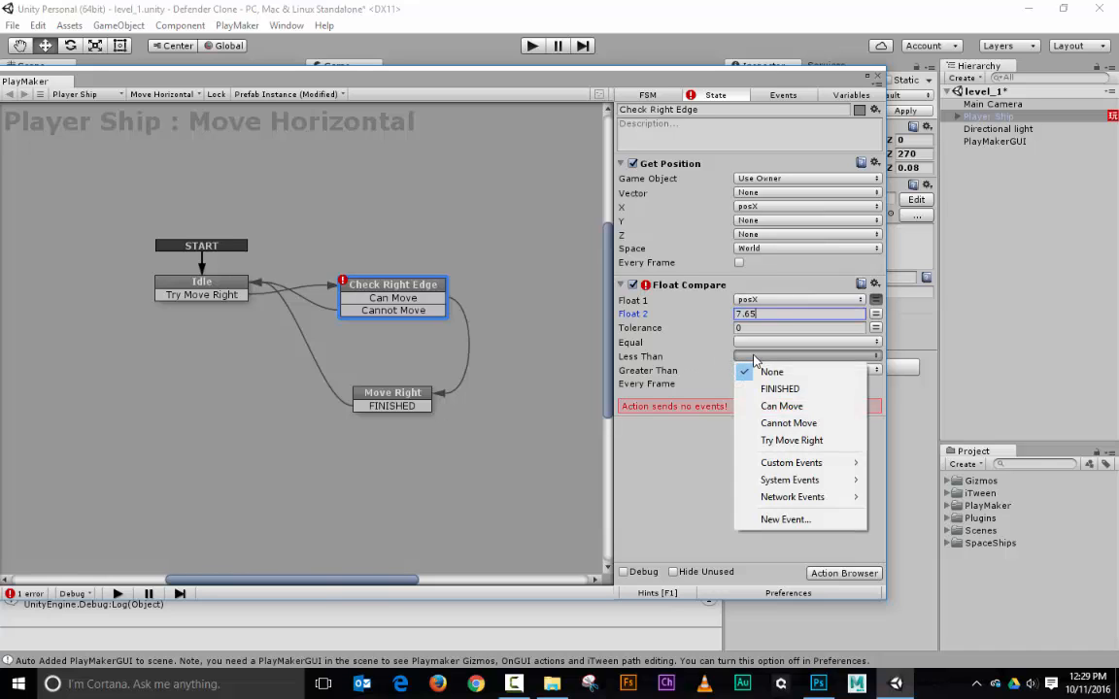
{"action": "left_click", "coordinate": [776, 411]}
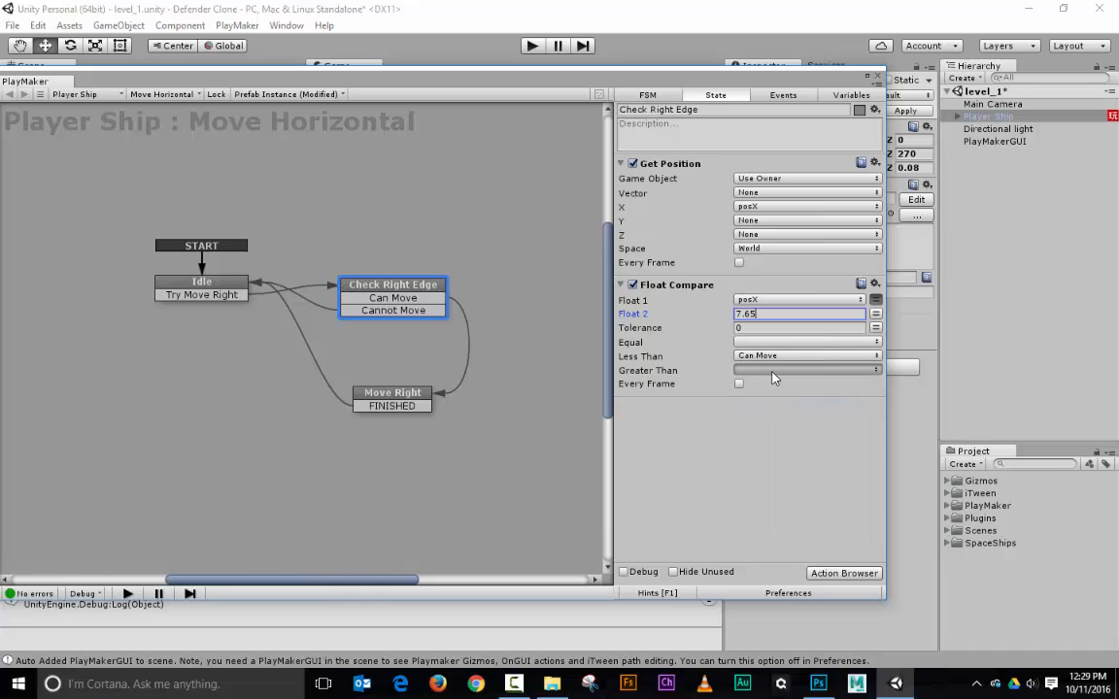
{"action": "left_click", "coordinate": [767, 370]}
{"action": "left_click", "coordinate": [789, 437]}
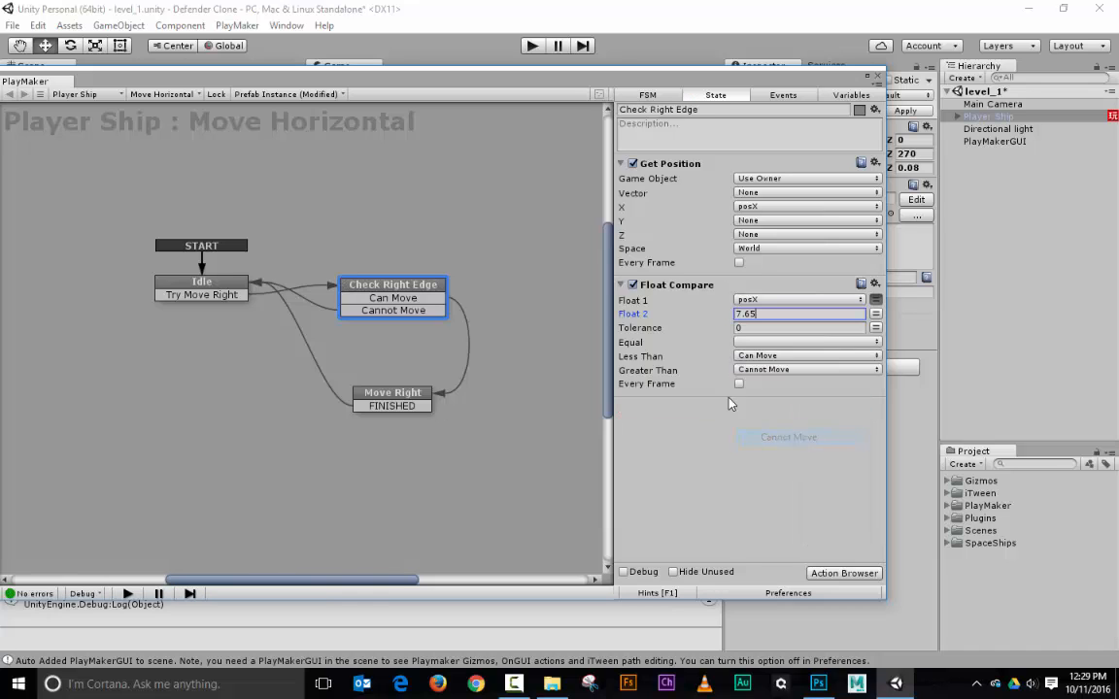
{"action": "left_click", "coordinate": [774, 343]}
{"action": "left_click", "coordinate": [798, 409]}
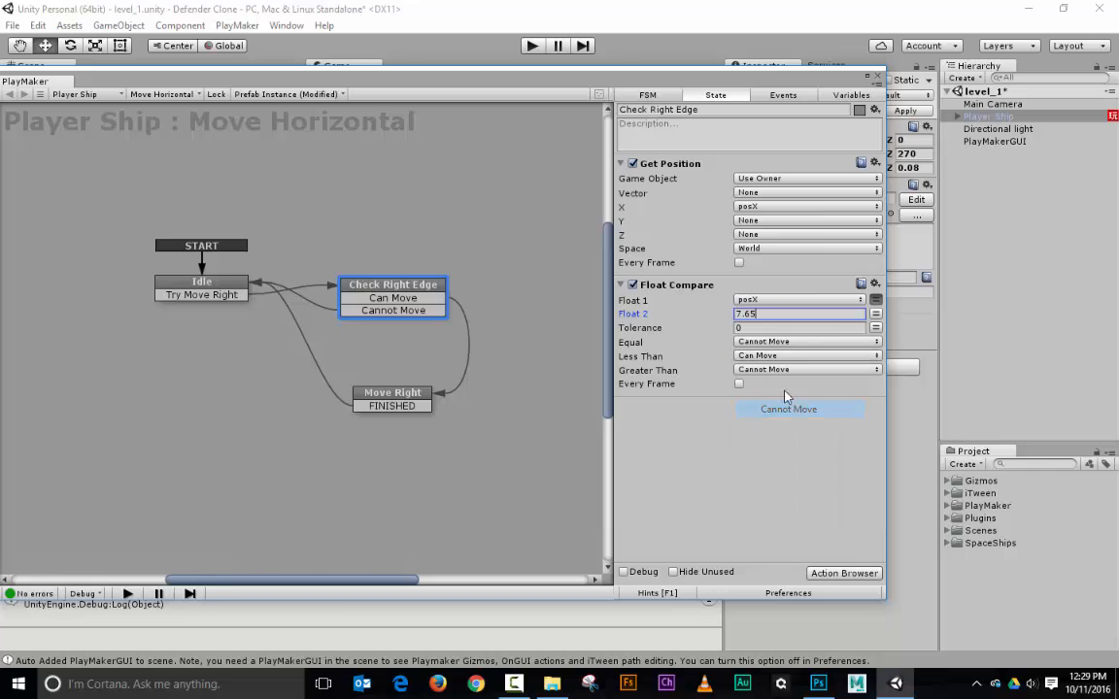
Check the Move Right state's Translate settings and briefly run the game
{"action": "left_click", "coordinate": [416, 398]}
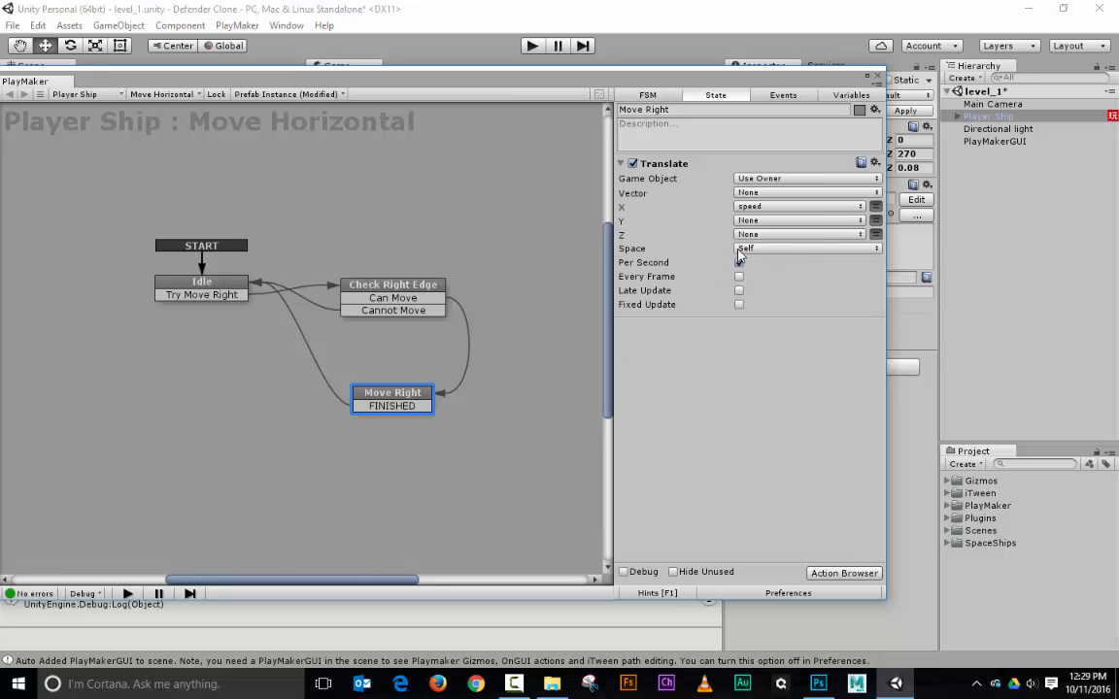
{"action": "left_click_drag", "start_coordinate": [572, 77], "coordinate": [1117, 101]}
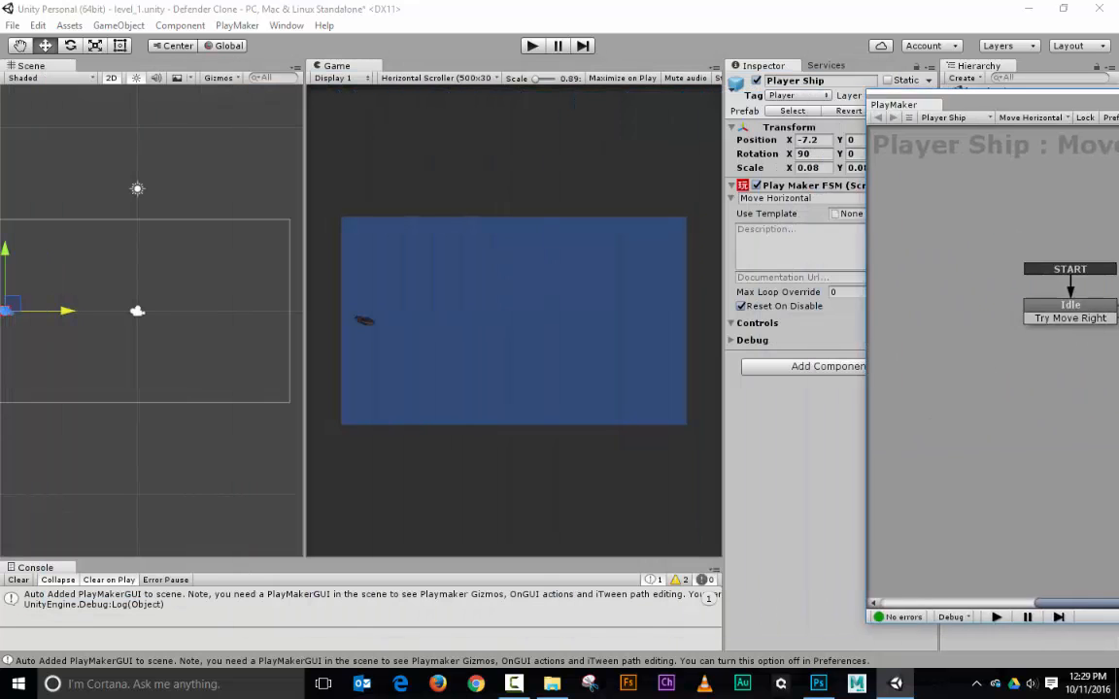
{"action": "left_click_drag", "start_coordinate": [876, 99], "coordinate": [1001, 103]}
{"action": "left_click", "coordinate": [531, 47]}
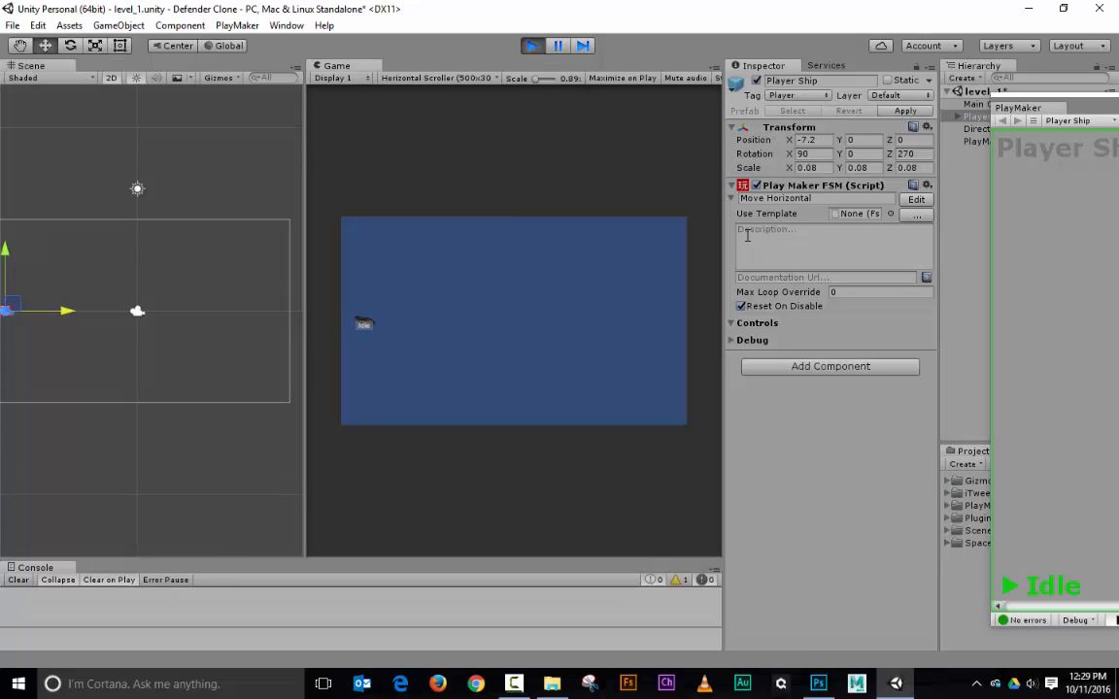
{"action": "left_click", "coordinate": [531, 46]}
Expose the Move Horizontal FSM's speed variable in the Inspector
{"action": "left_click_drag", "start_coordinate": [1107, 105], "coordinate": [232, 51]}
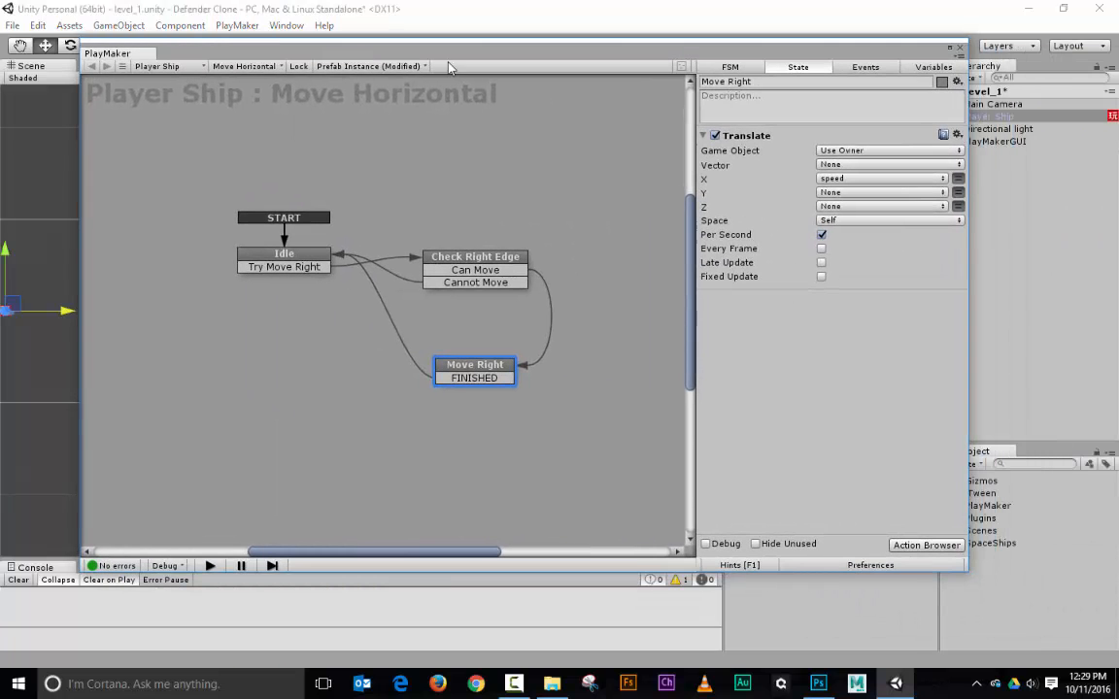
{"action": "left_click", "coordinate": [933, 67]}
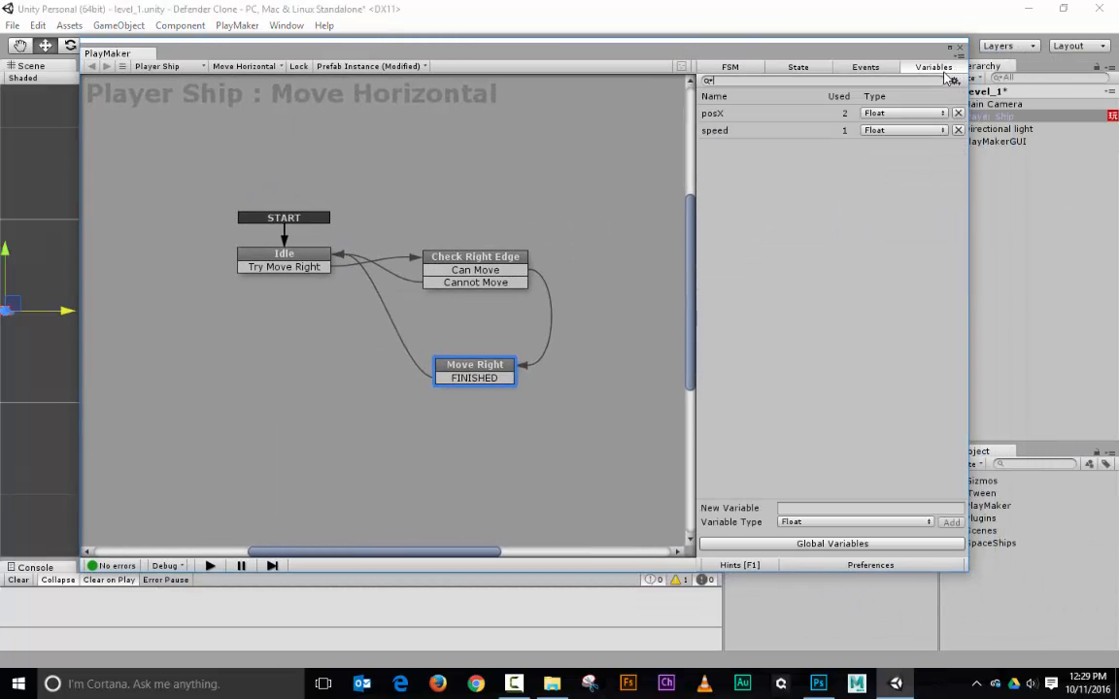
{"action": "left_click", "coordinate": [744, 131]}
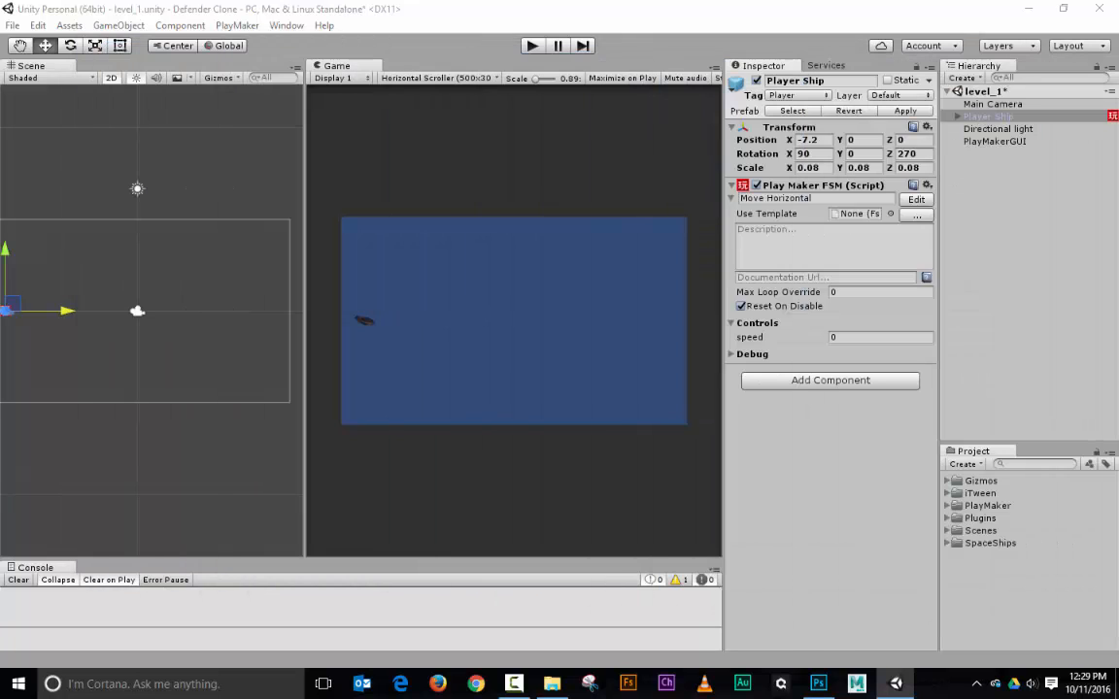
Play-test moving the ship right with speed set to 1 and check the FSM's active state
{"action": "left_click", "coordinate": [532, 46]}
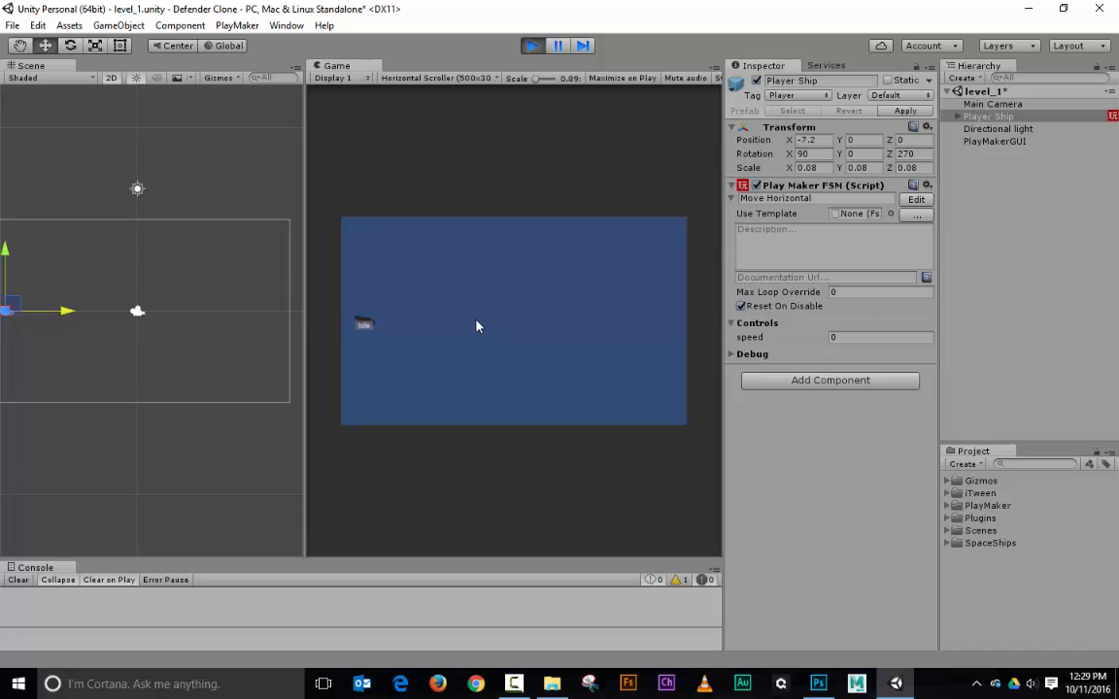
{"action": "left_click", "coordinate": [841, 338]}
{"action": "left_click", "coordinate": [496, 177]}
{"action": "key", "text": "Right"}
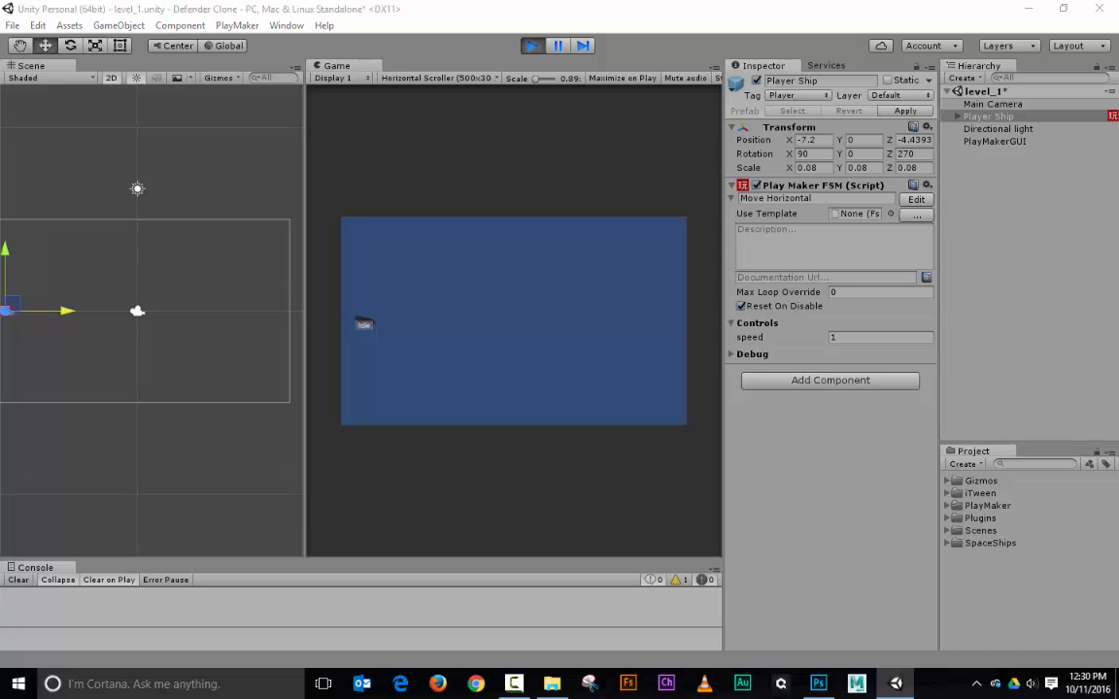
{"action": "left_click_drag", "start_coordinate": [1117, 153], "coordinate": [477, 148]}
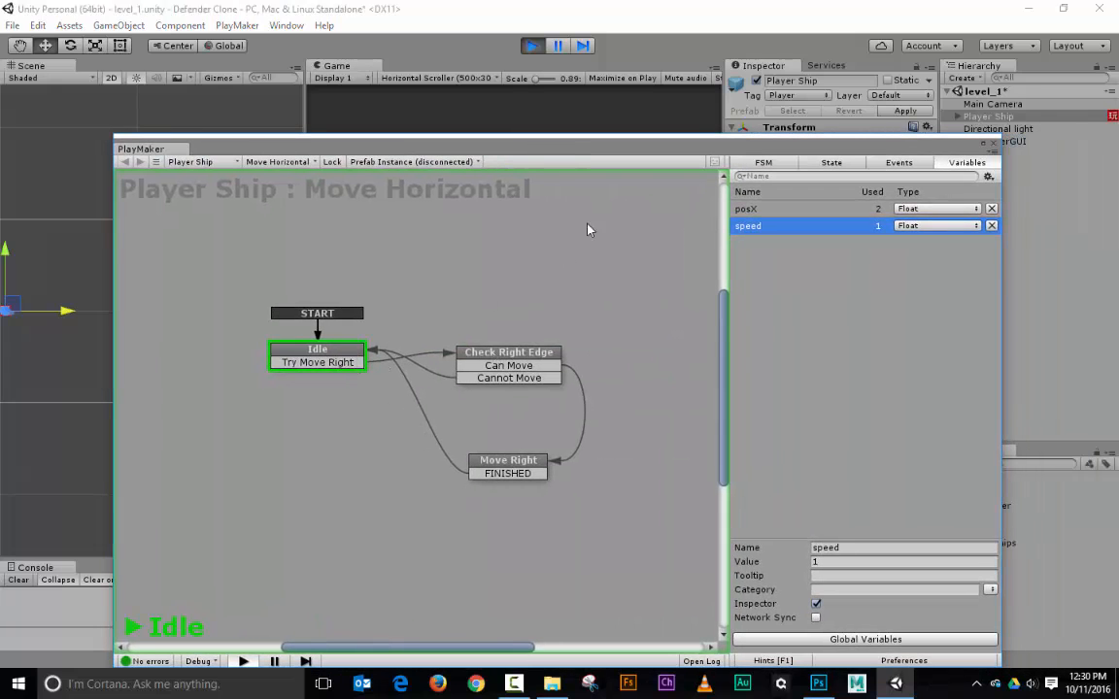
{"action": "left_click_drag", "start_coordinate": [678, 141], "coordinate": [600, 141]}
{"action": "left_click", "coordinate": [534, 46]}
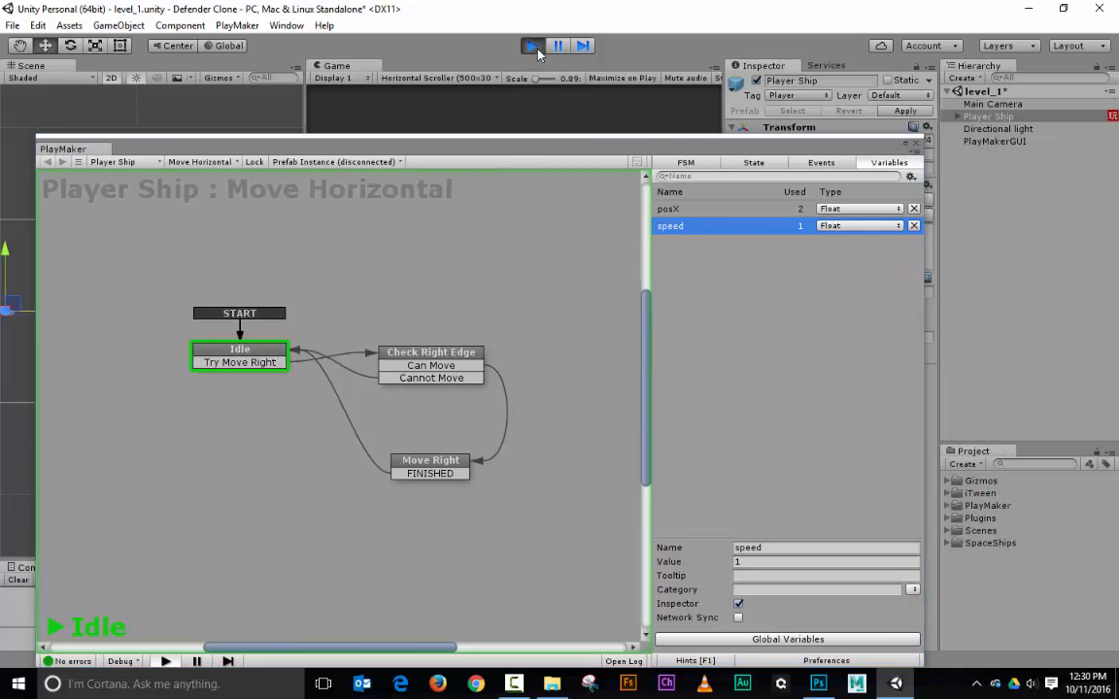
Review the Idle and Check Right Edge actions, and enable Every Frame on the Translate action in Move Right
{"action": "left_click", "coordinate": [245, 359]}
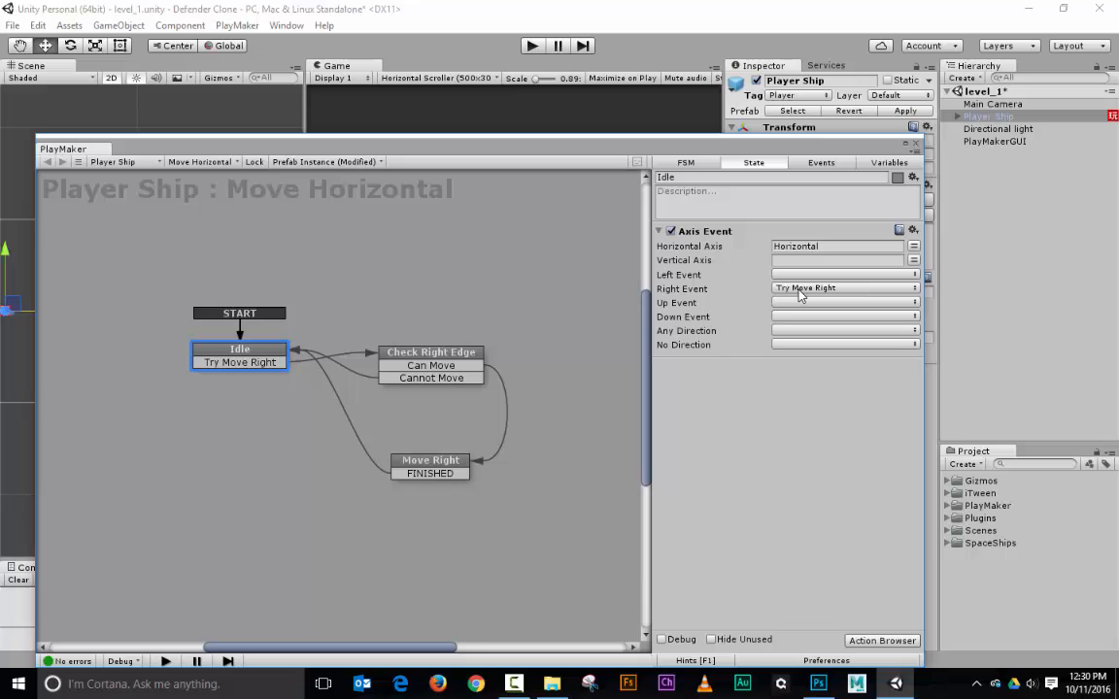
{"action": "left_click", "coordinate": [454, 358]}
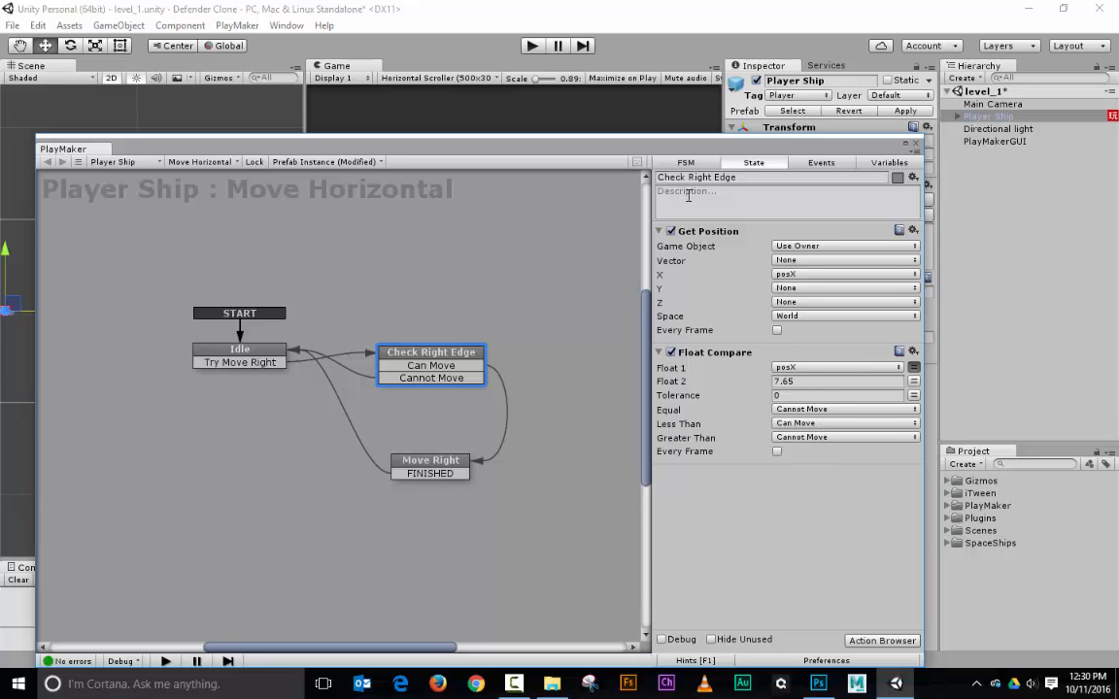
{"action": "left_click_drag", "start_coordinate": [636, 143], "coordinate": [390, 92]}
{"action": "left_click", "coordinate": [667, 403]}
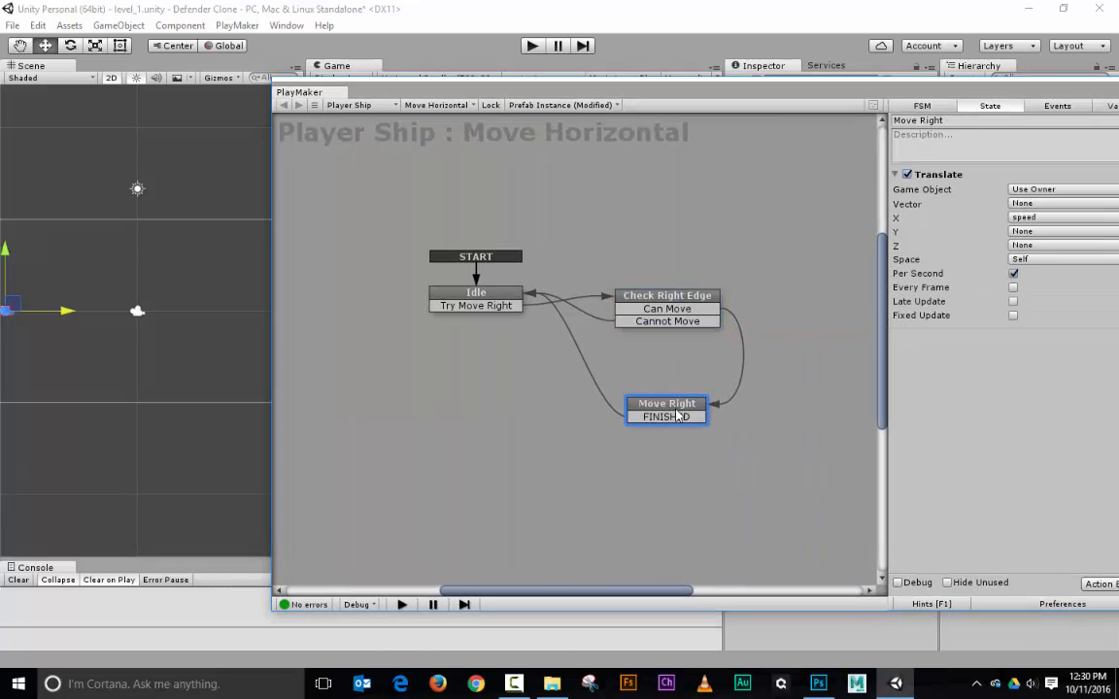
{"action": "left_click", "coordinate": [1013, 287]}
Play-test the Every Frame movement at speed 1, and turn off Every Frame on Move Right's Translate action
{"action": "left_click_drag", "start_coordinate": [697, 92], "coordinate": [1118, 112]}
{"action": "left_click", "coordinate": [531, 47]}
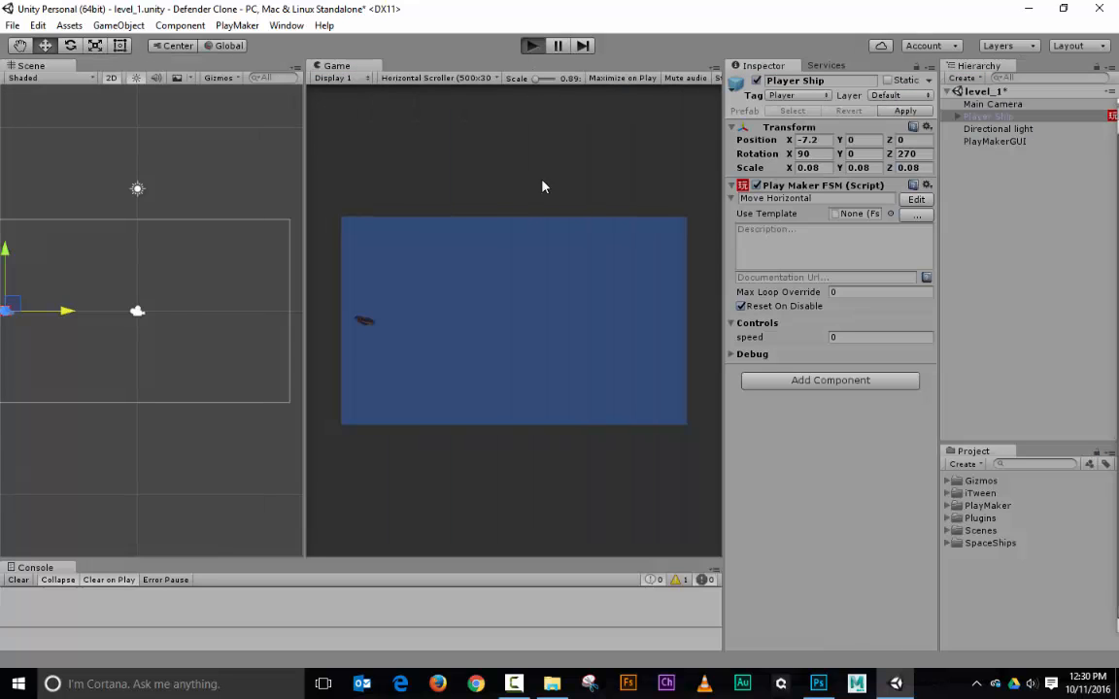
{"action": "left_click", "coordinate": [847, 336]}
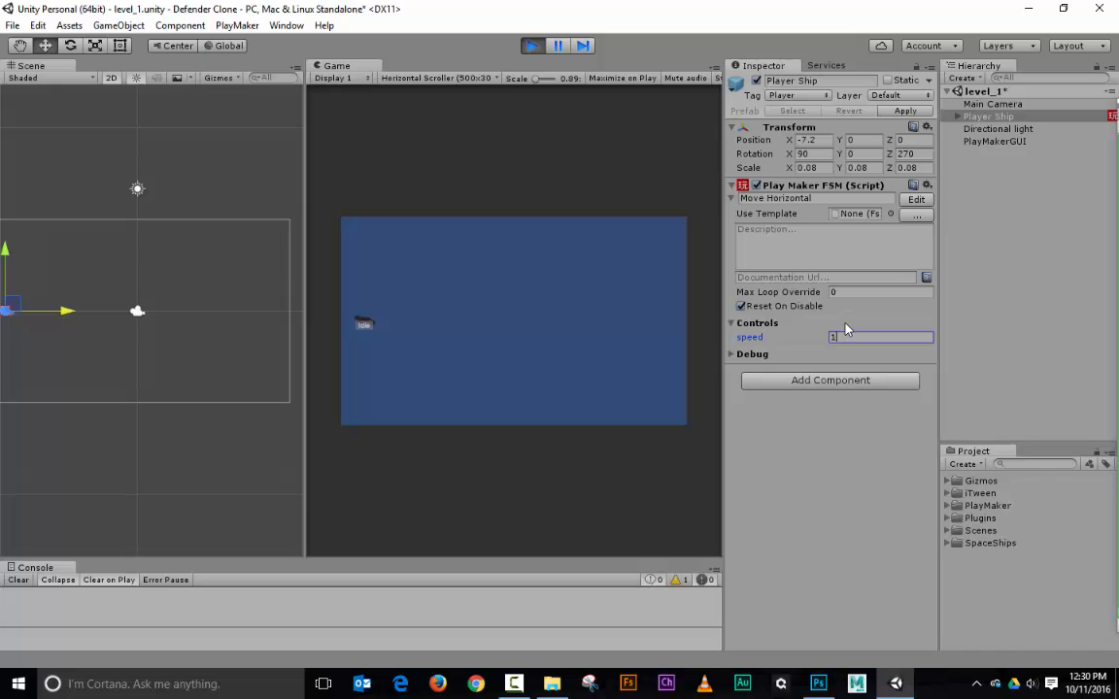
{"action": "left_click", "coordinate": [571, 206]}
{"action": "key", "text": "Right"}
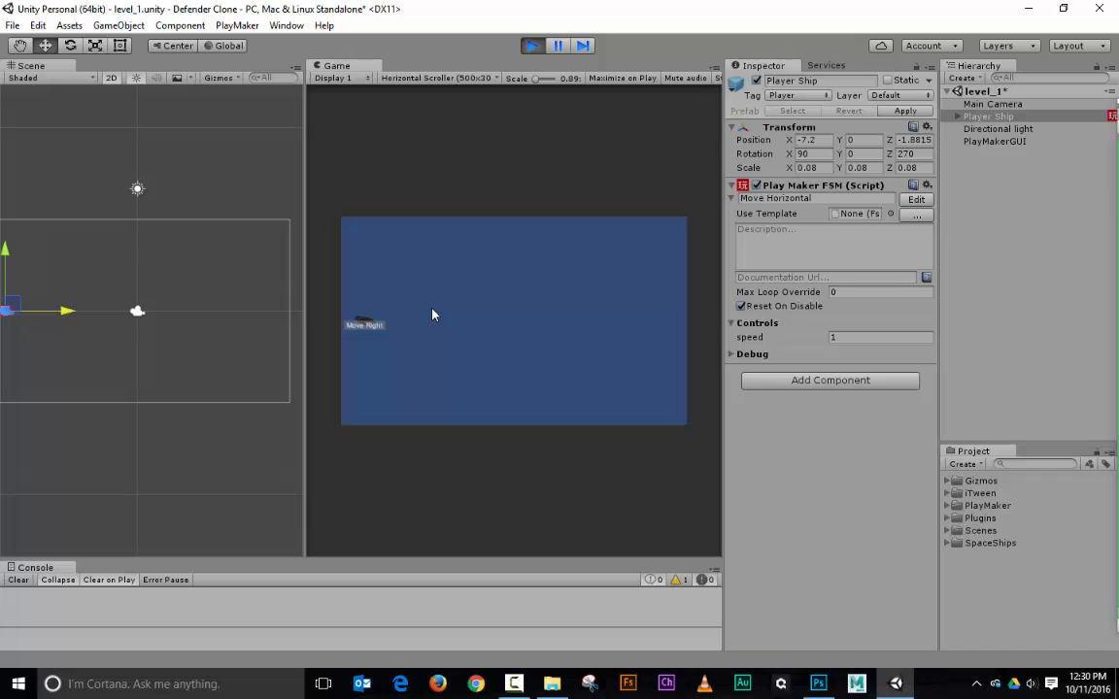
{"action": "left_click_drag", "start_coordinate": [1118, 126], "coordinate": [620, 50]}
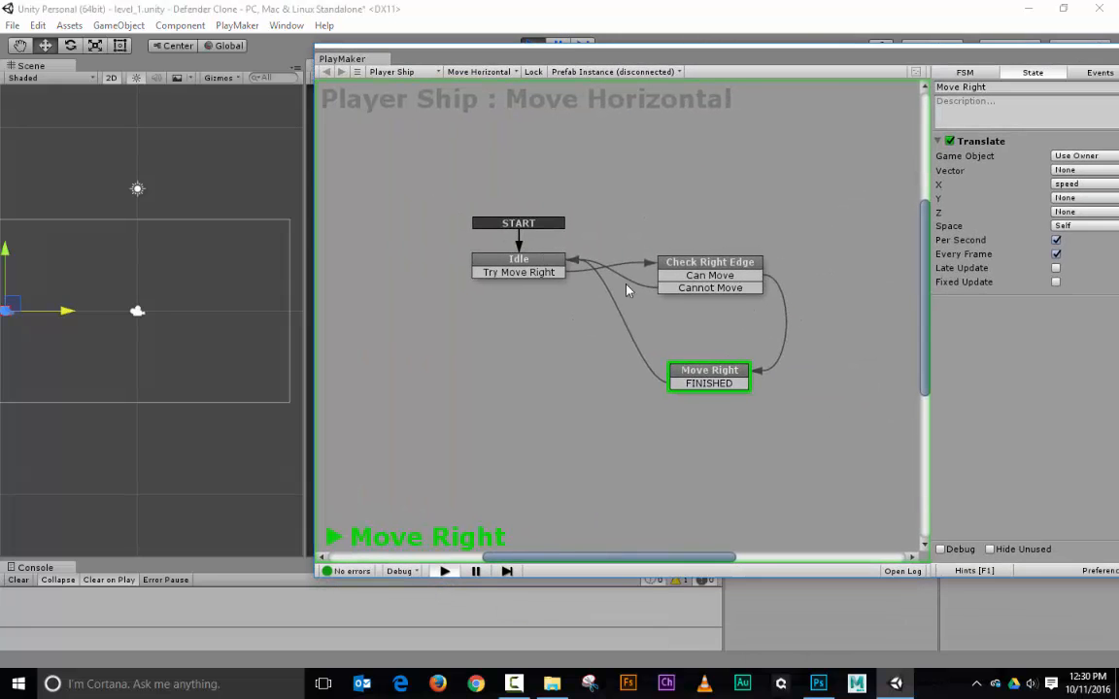
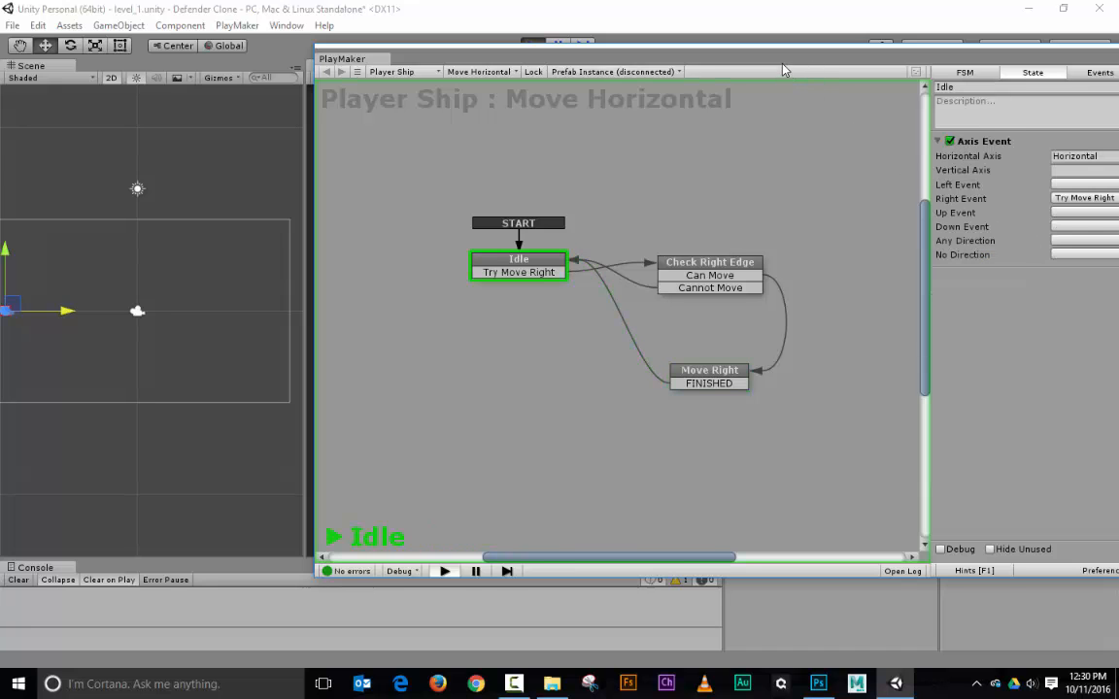
{"action": "left_click_drag", "start_coordinate": [785, 70], "coordinate": [1117, 158]}
{"action": "left_click", "coordinate": [532, 46]}
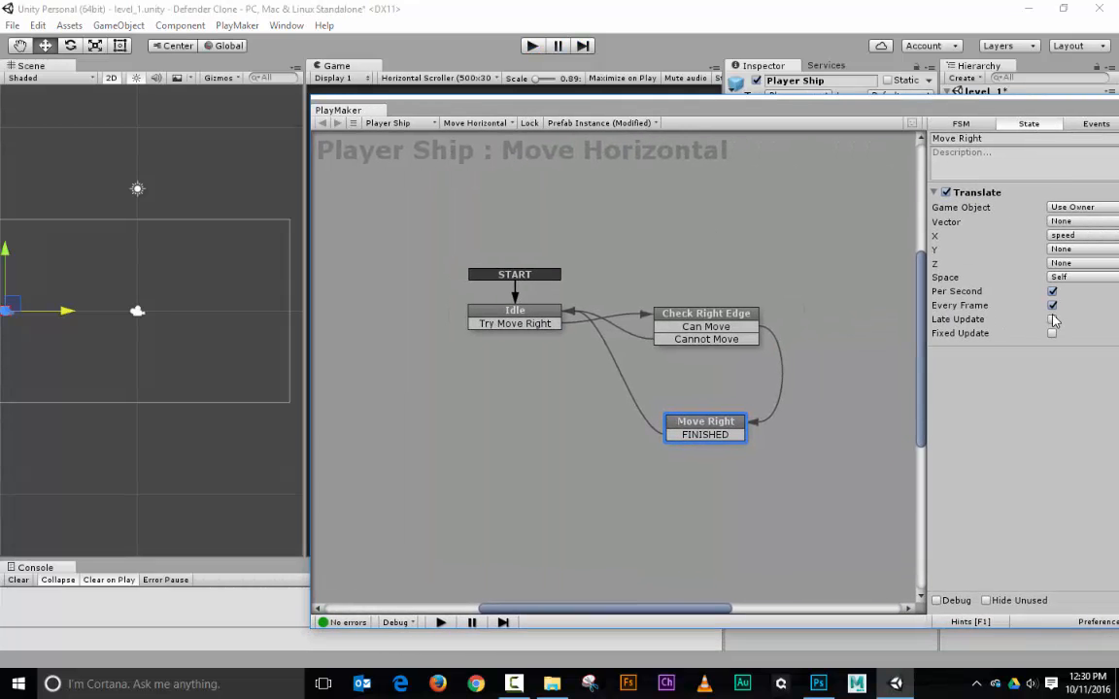
{"action": "left_click", "coordinate": [1052, 305]}
Run the game with speed set to 2.5, try moving the ship right and watch the FSM's state transitions
{"action": "left_click_drag", "start_coordinate": [855, 118], "coordinate": [1117, 139]}
{"action": "left_click", "coordinate": [532, 46]}
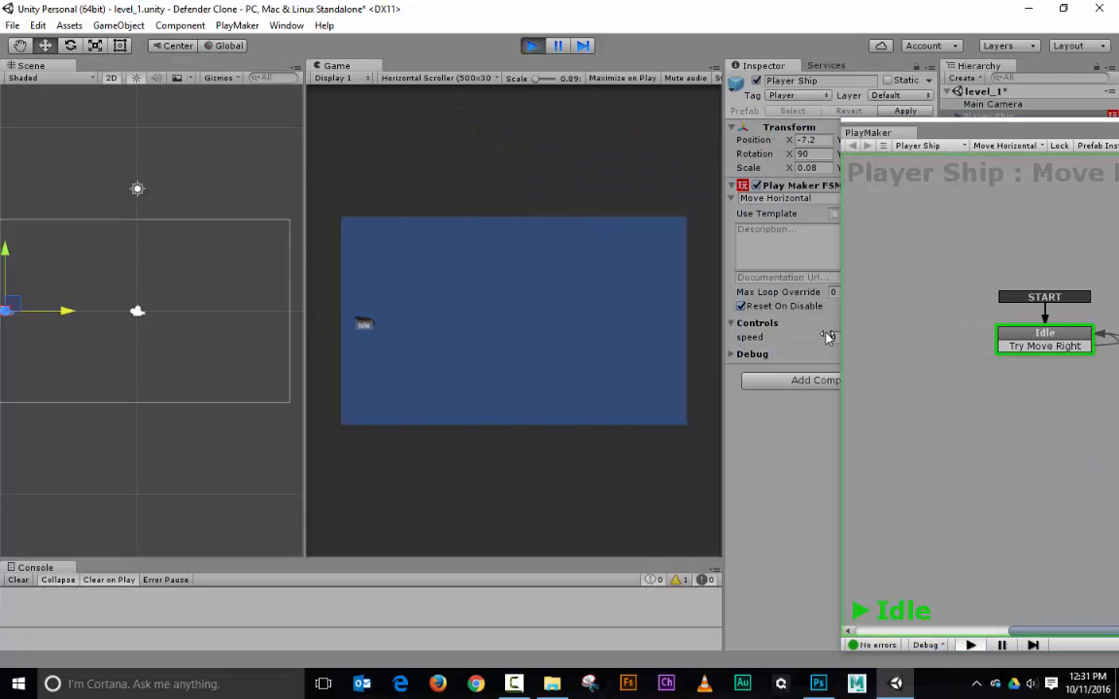
{"action": "left_click_drag", "start_coordinate": [993, 132], "coordinate": [1031, 137]}
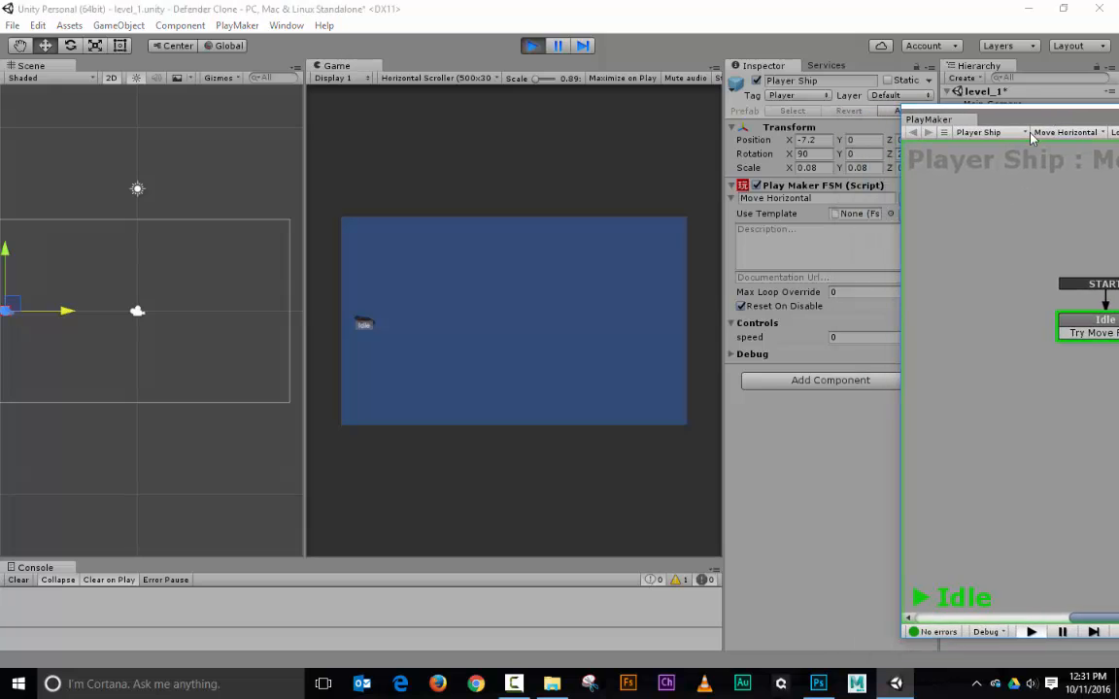
{"action": "left_click", "coordinate": [872, 337]}
{"action": "type", "text": "2.5"}
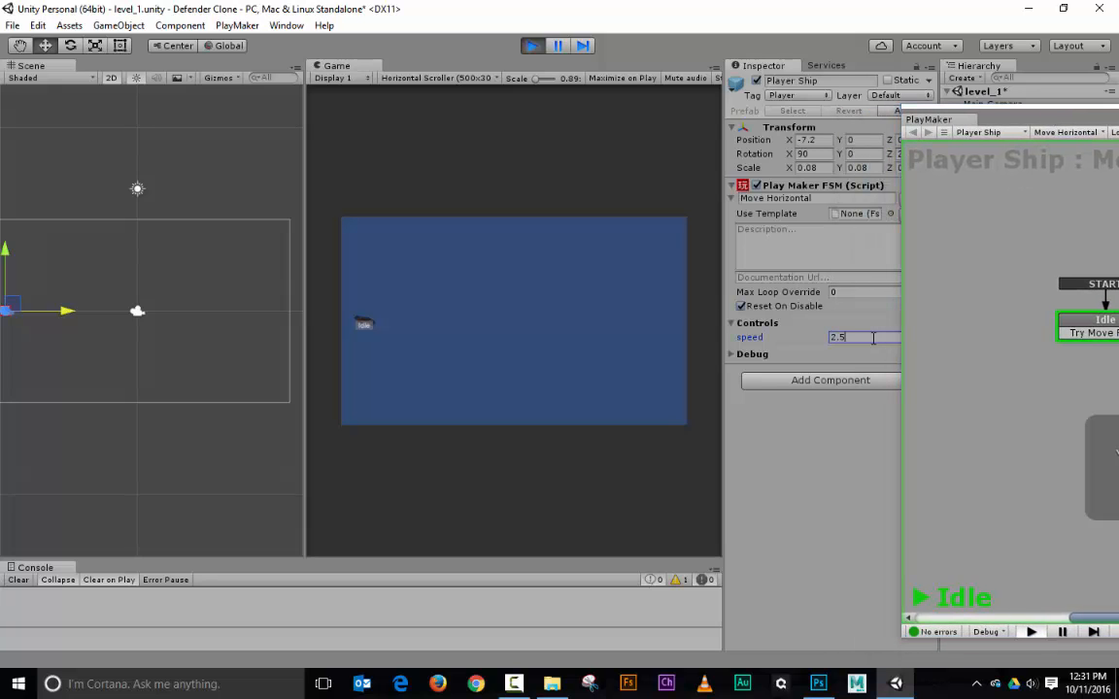
{"action": "left_click", "coordinate": [512, 157]}
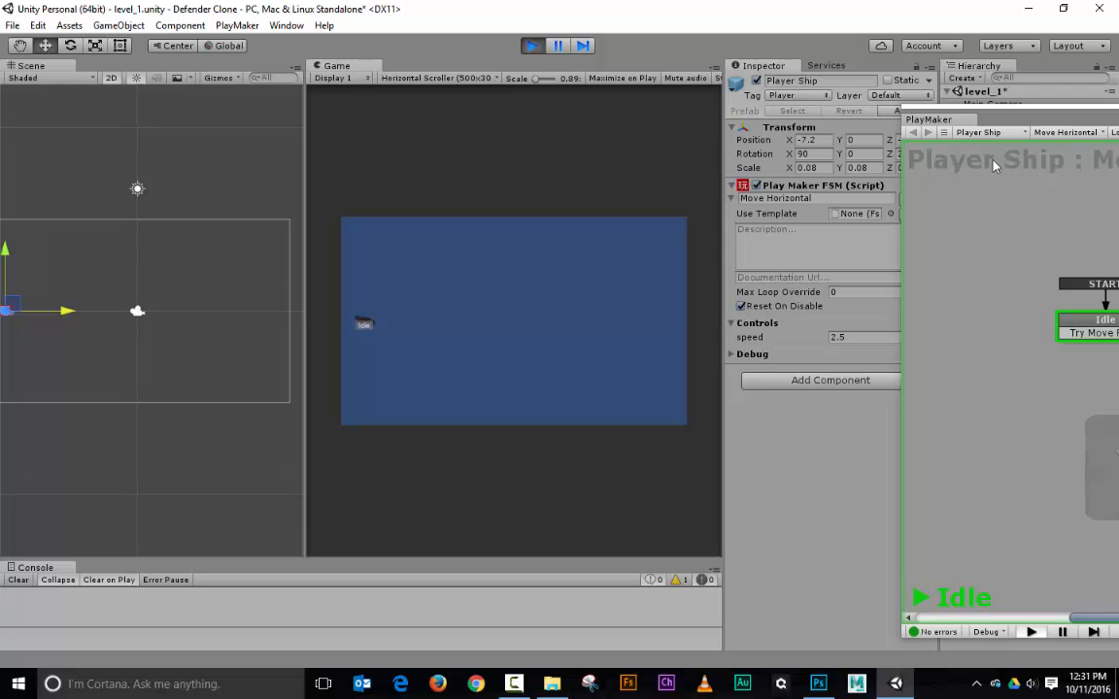
{"action": "left_click_drag", "start_coordinate": [1076, 118], "coordinate": [537, 55]}
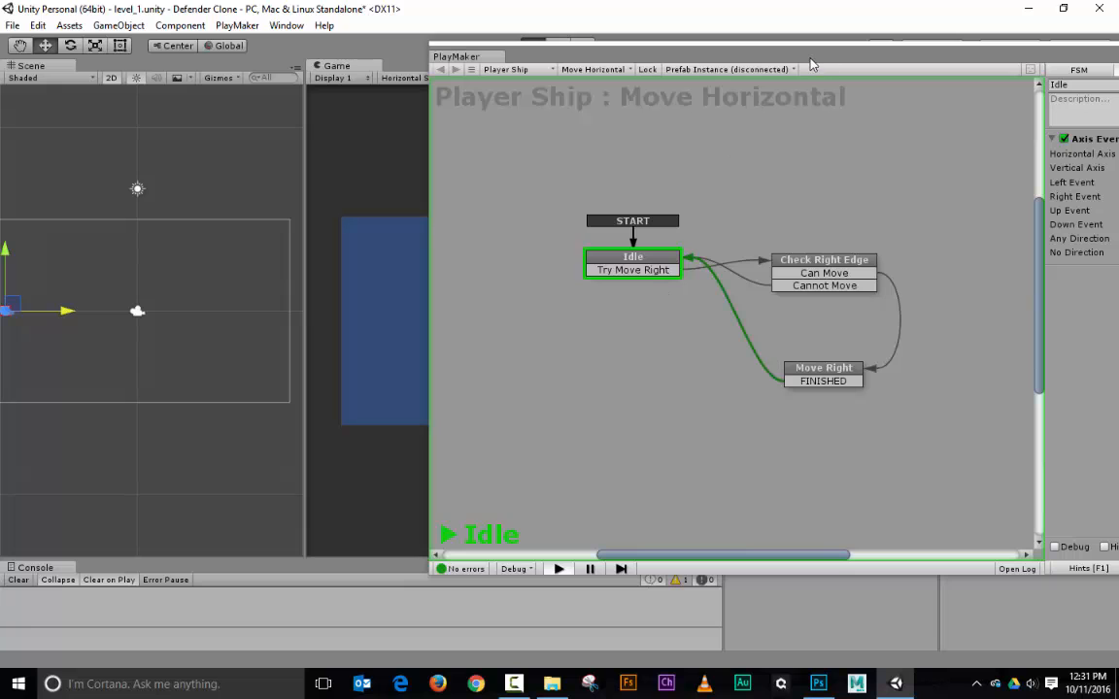
Stop the game and view the Player Ship from its other side in the Scene view with 2D mode off
{"action": "left_click_drag", "start_coordinate": [811, 46], "coordinate": [1118, 56]}
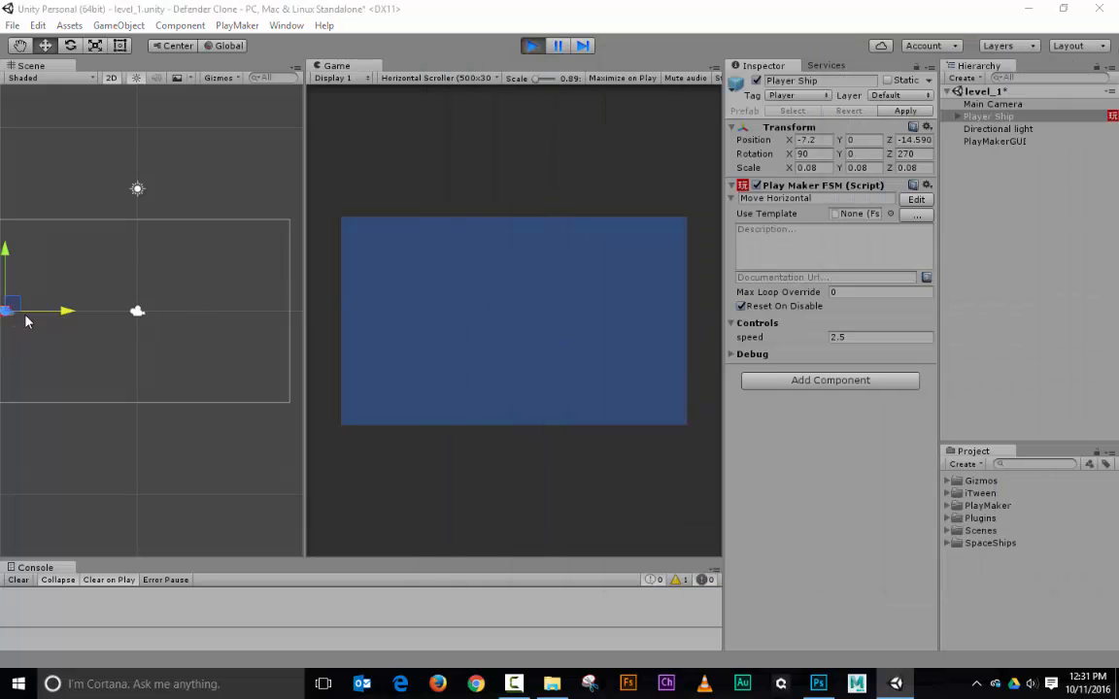
{"action": "left_click", "coordinate": [532, 46]}
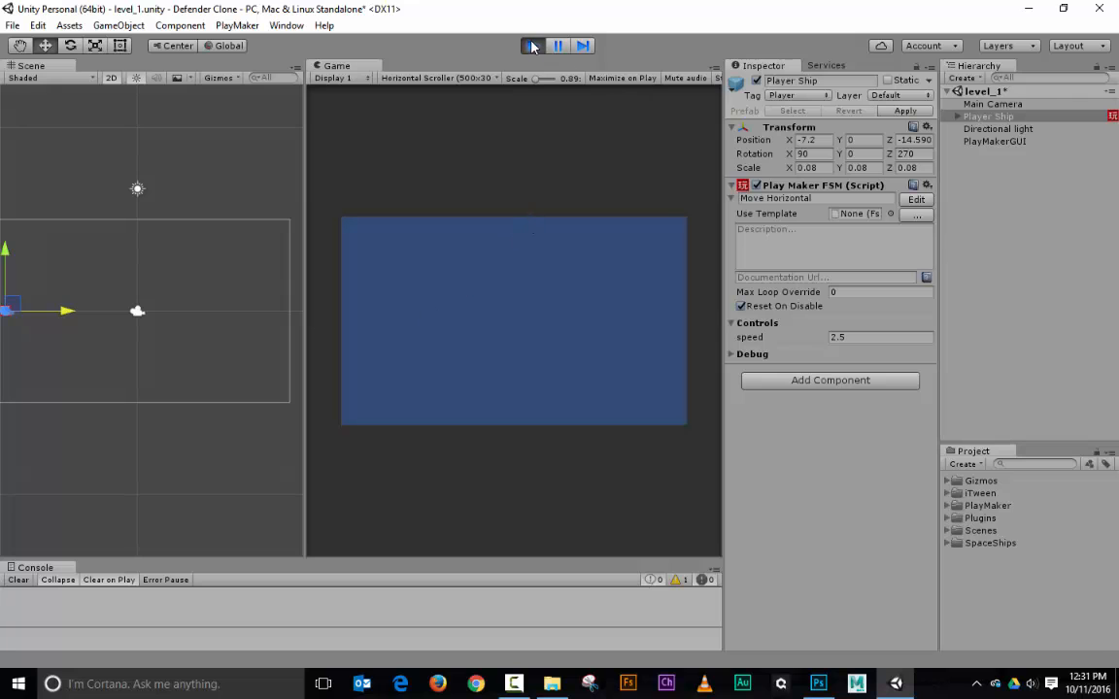
{"action": "left_click", "coordinate": [110, 77]}
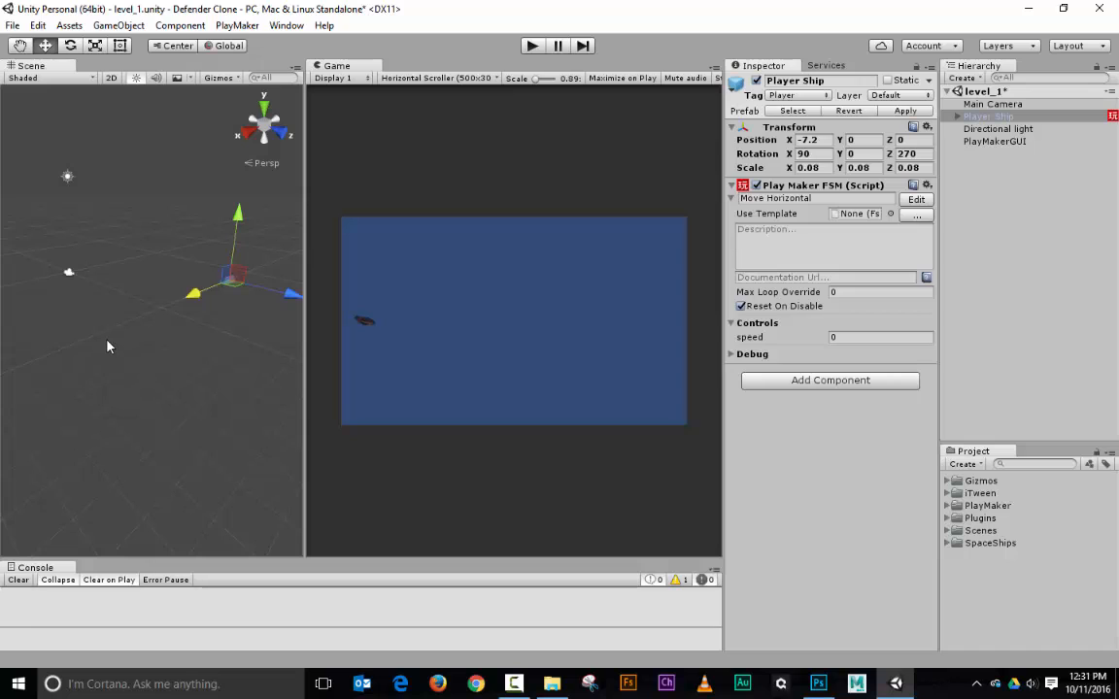
{"action": "left_click", "coordinate": [220, 287]}
{"action": "left_click", "coordinate": [227, 284]}
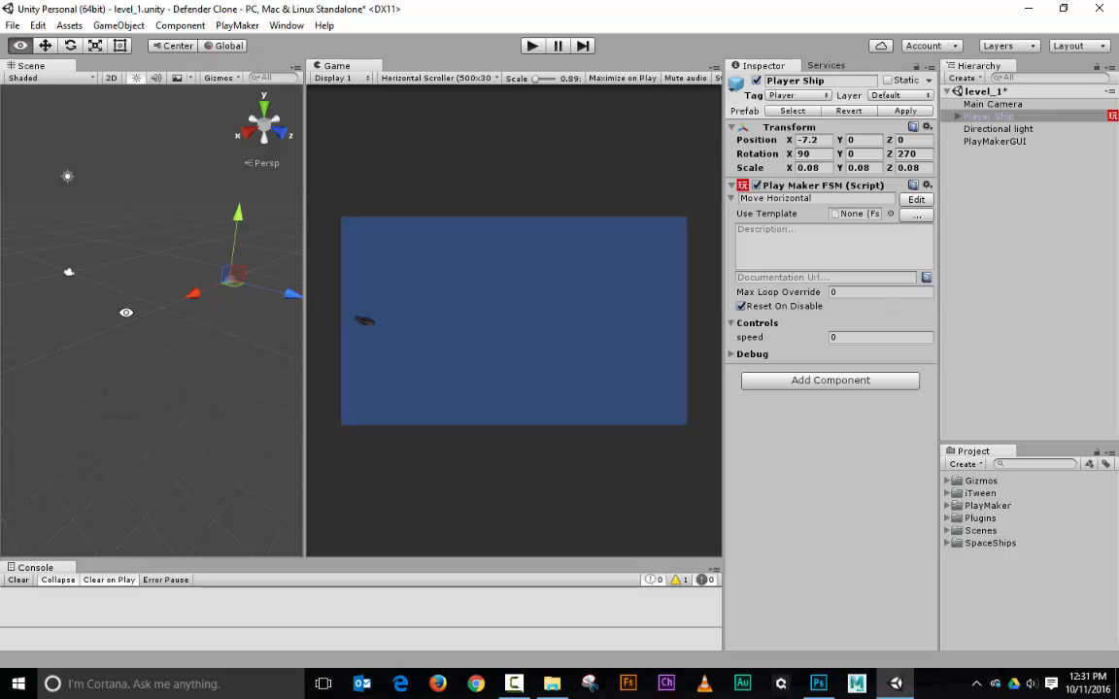
{"action": "left_click_drag", "start_coordinate": [125, 312], "coordinate": [669, 353], "text": "alt"}
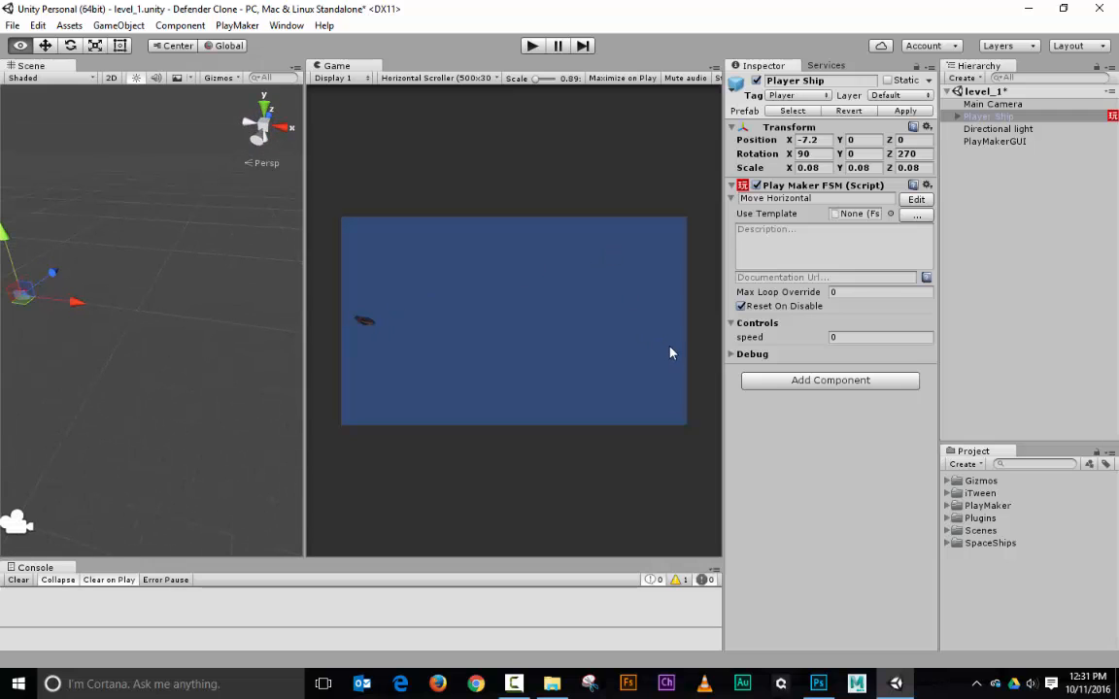
Set the transform handles to Local and examine the Player Ship's own X axis direction in the scene
{"action": "left_click", "coordinate": [229, 51]}
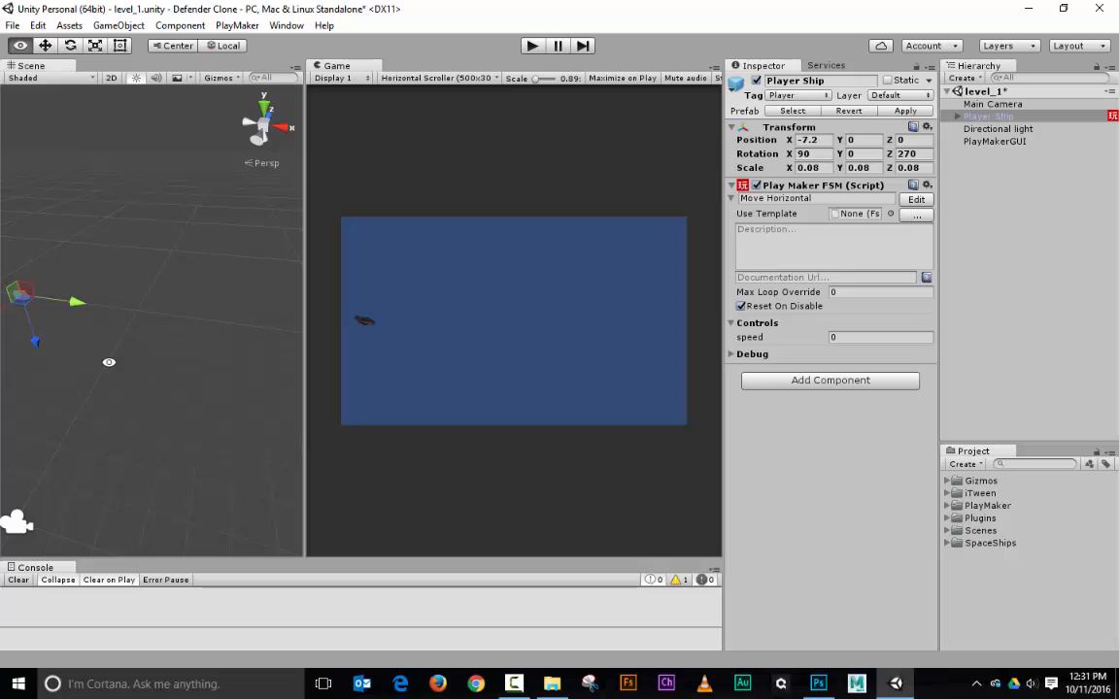
{"action": "left_click_drag", "start_coordinate": [107, 359], "coordinate": [4, 369], "text": "alt"}
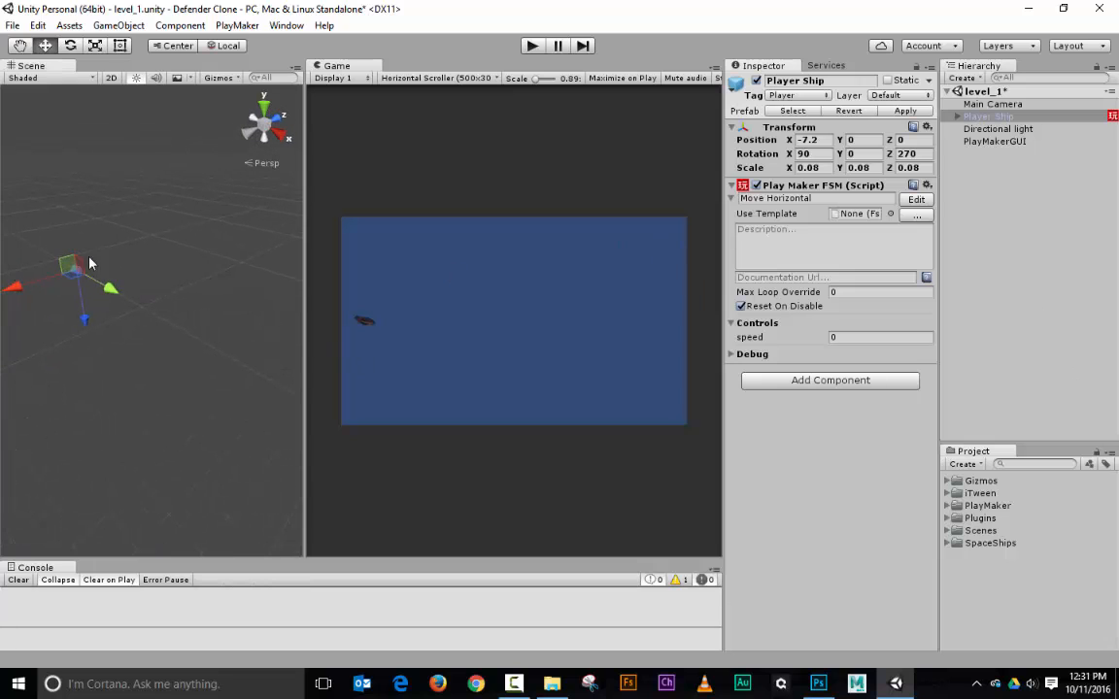
{"action": "left_click_drag", "start_coordinate": [20, 286], "coordinate": [168, 263]}
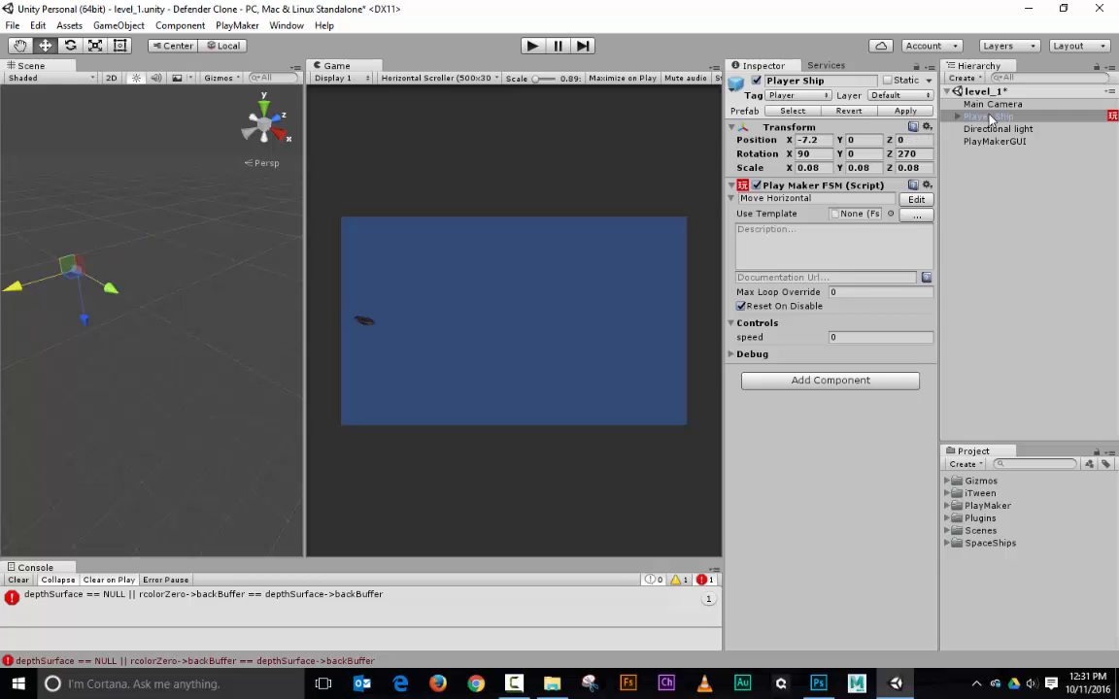
Set the Space of the Move Right state's Translate action to World
{"action": "left_click_drag", "start_coordinate": [1118, 112], "coordinate": [243, 111]}
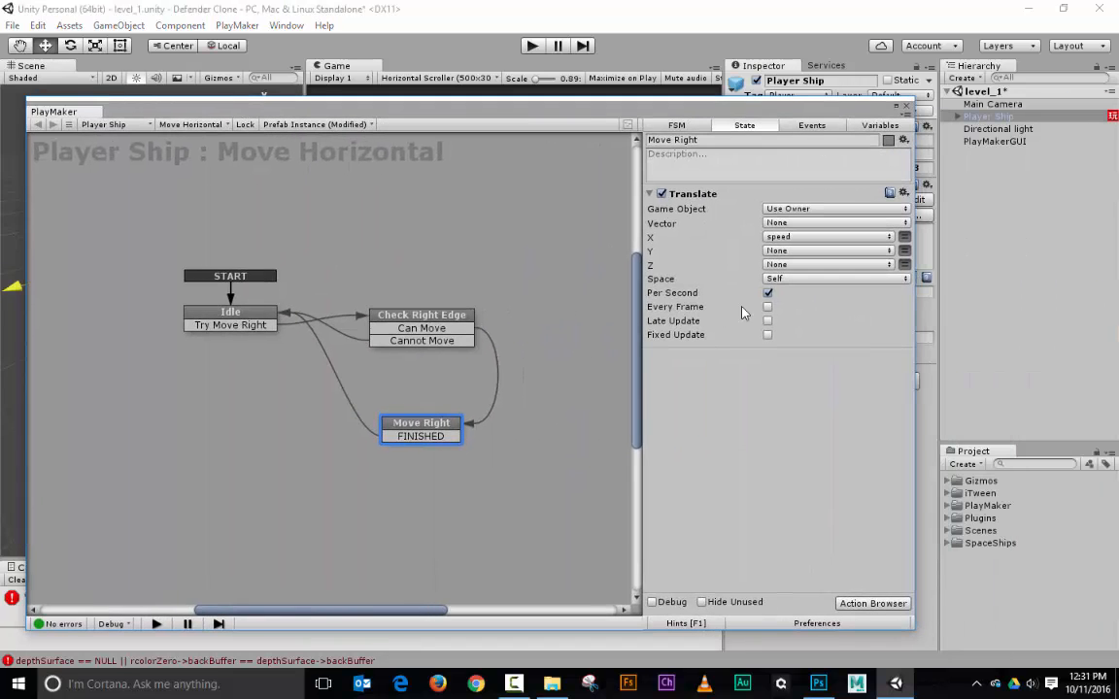
{"action": "left_click", "coordinate": [789, 281]}
{"action": "left_click", "coordinate": [809, 293]}
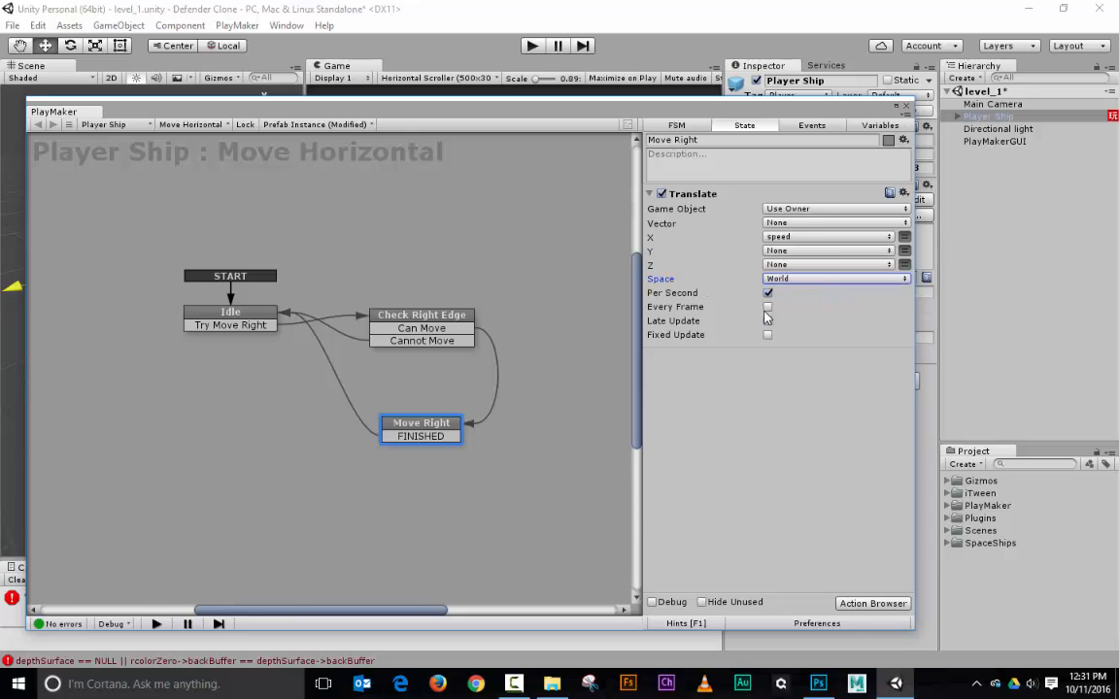
Play-test moving the ship right to the screen edge with speed set to 2, and stop the game
{"action": "left_click_drag", "start_coordinate": [498, 109], "coordinate": [1117, 136]}
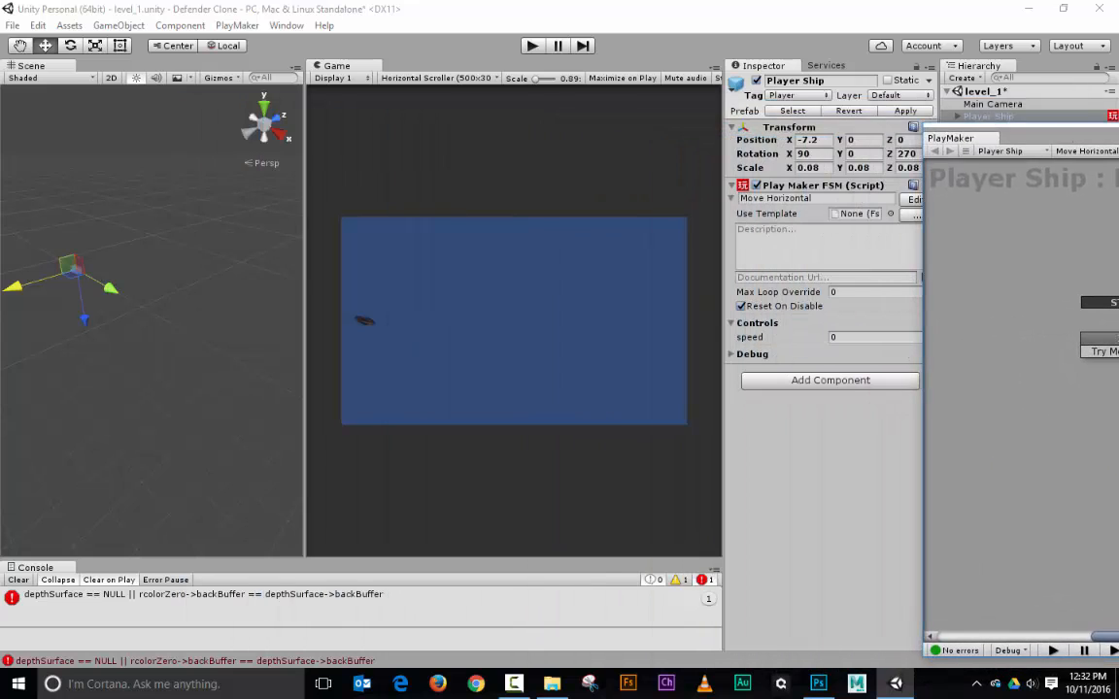
{"action": "left_click", "coordinate": [532, 47]}
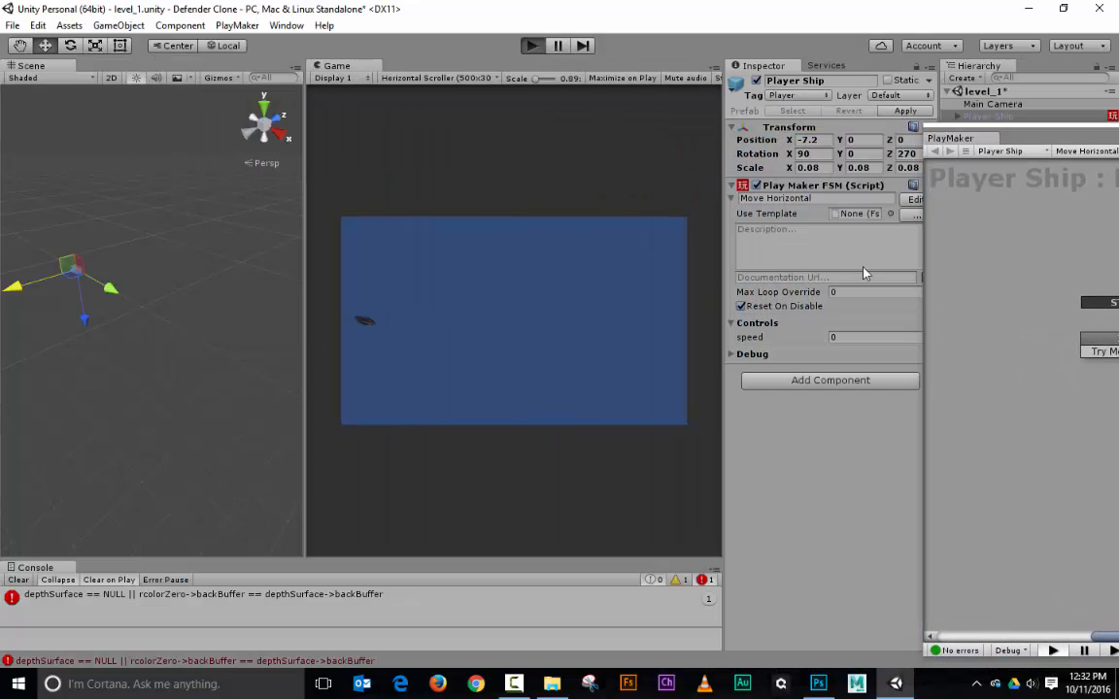
{"action": "left_click", "coordinate": [857, 337]}
{"action": "type", "text": "2"}
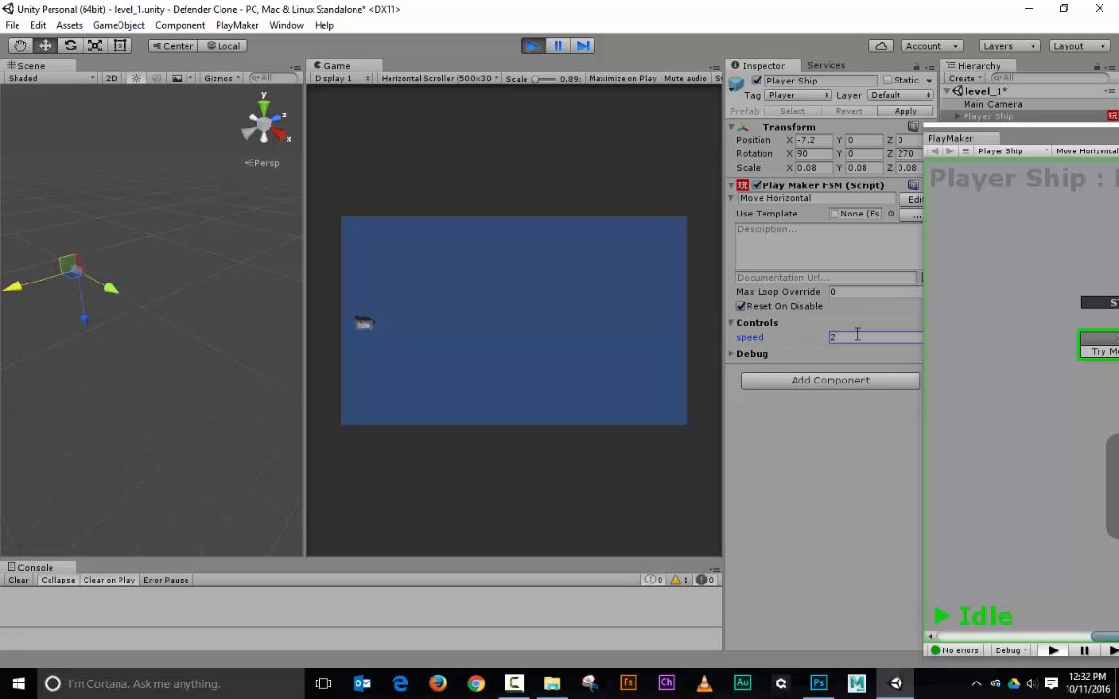
{"action": "left_click", "coordinate": [516, 169]}
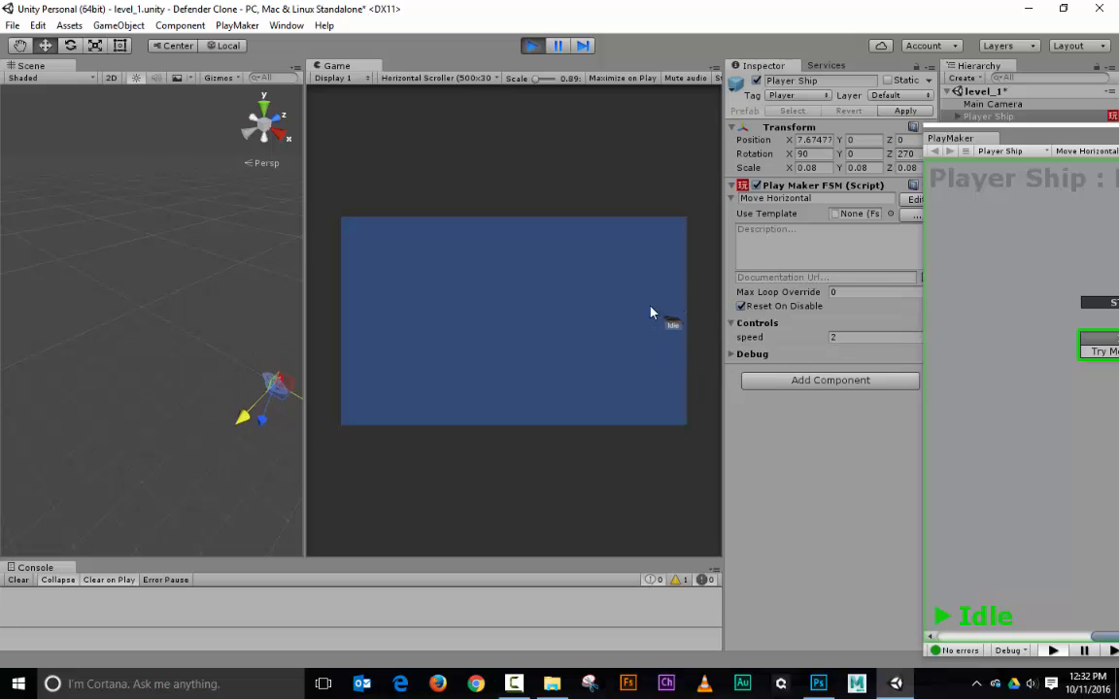
{"action": "left_click", "coordinate": [531, 44]}
Add an event named Try Move Left to the Player Ship's Move Horizontal FSM
{"action": "left_click_drag", "start_coordinate": [1116, 136], "coordinate": [470, 73]}
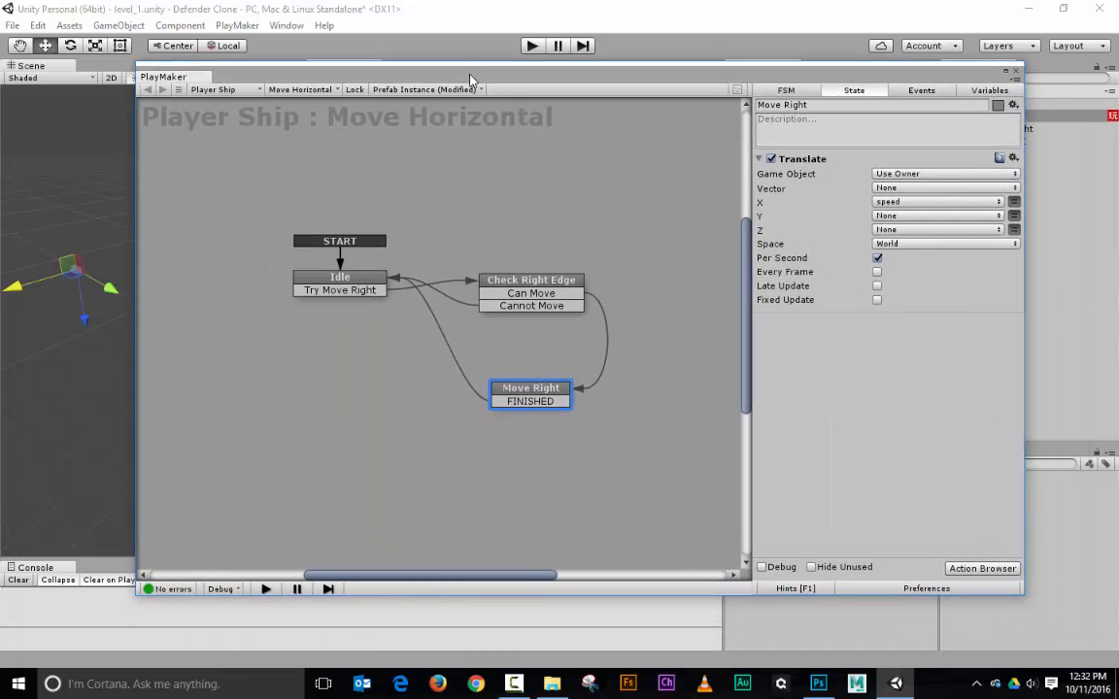
{"action": "left_click", "coordinate": [319, 282]}
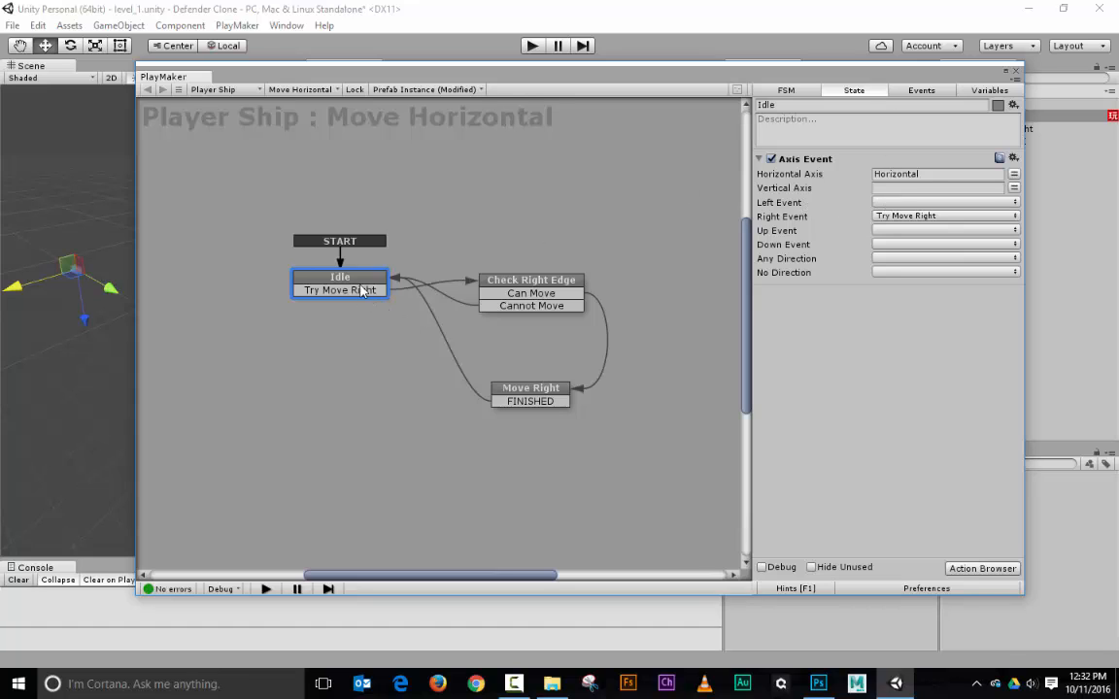
{"action": "left_click", "coordinate": [903, 92]}
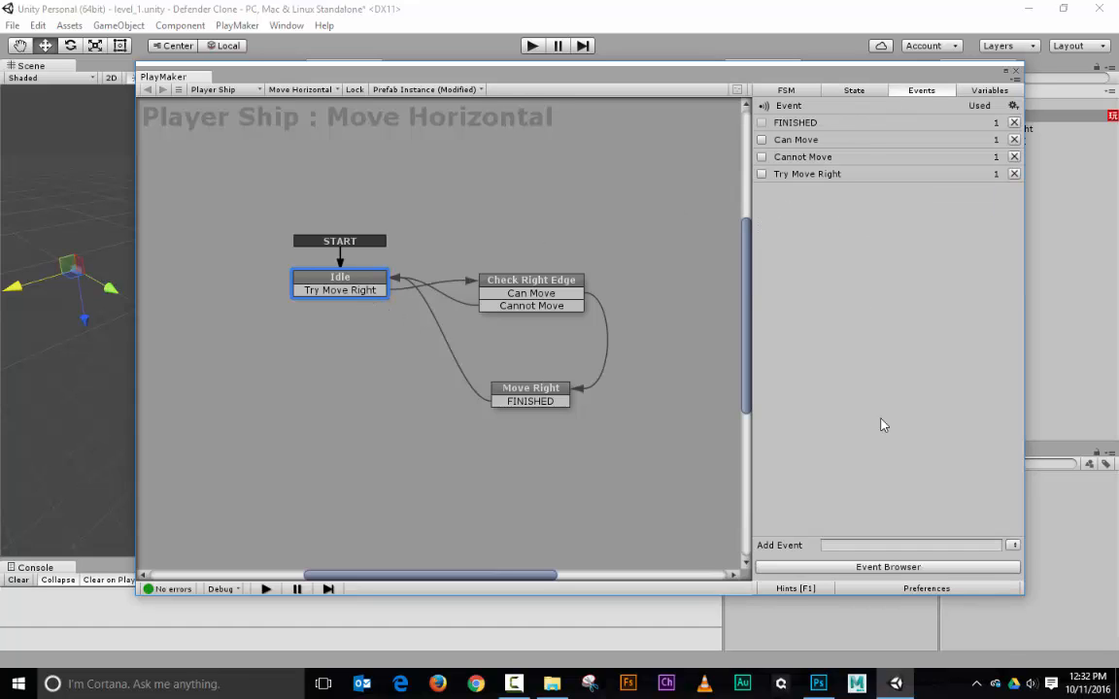
{"action": "left_click", "coordinate": [894, 544]}
{"action": "type", "text": "Try Mov"}
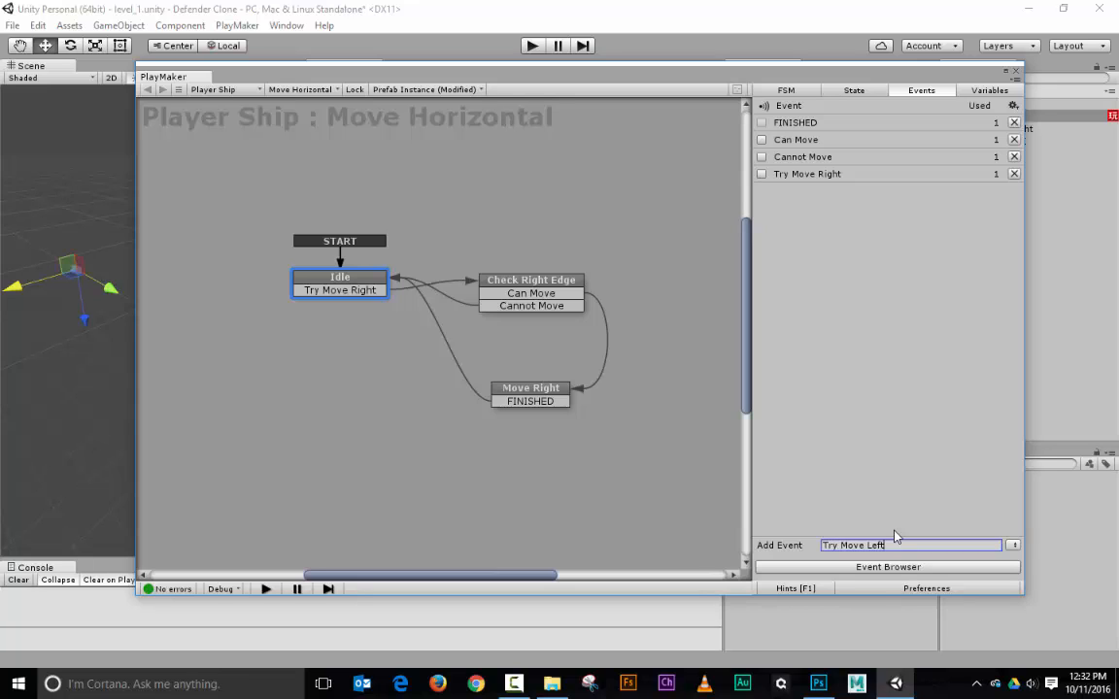
Create a Try Move Left event and add it as a transition on the Idle state
{"action": "type", "text": "e Left"}
{"action": "key", "text": "Return"}
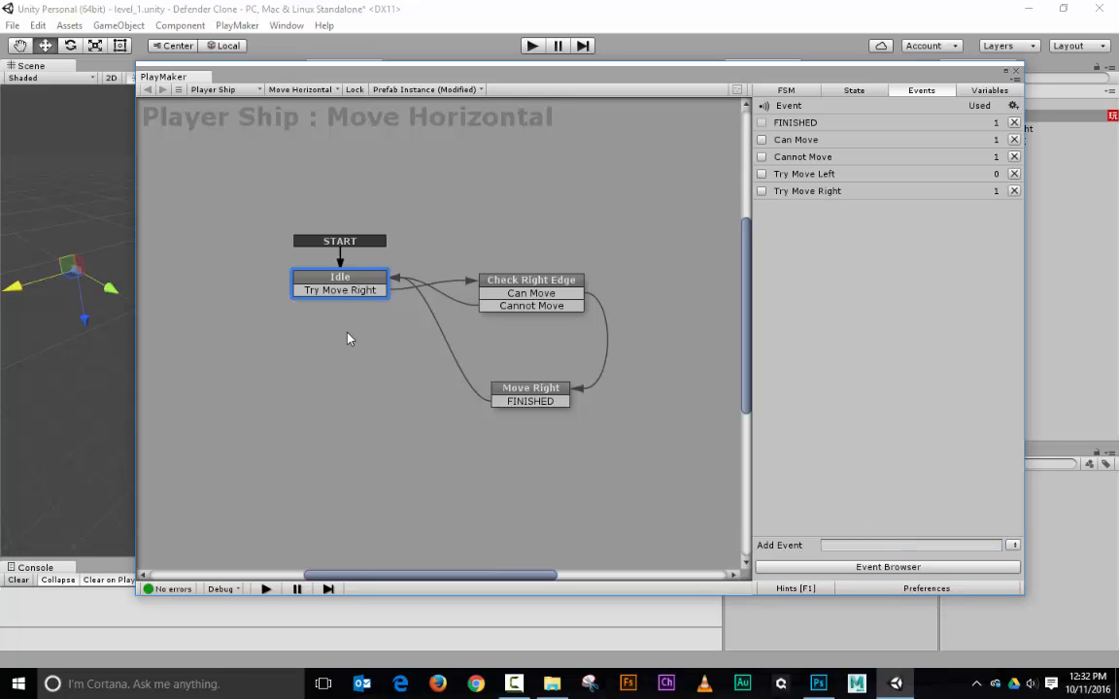
{"action": "right_click", "coordinate": [348, 280]}
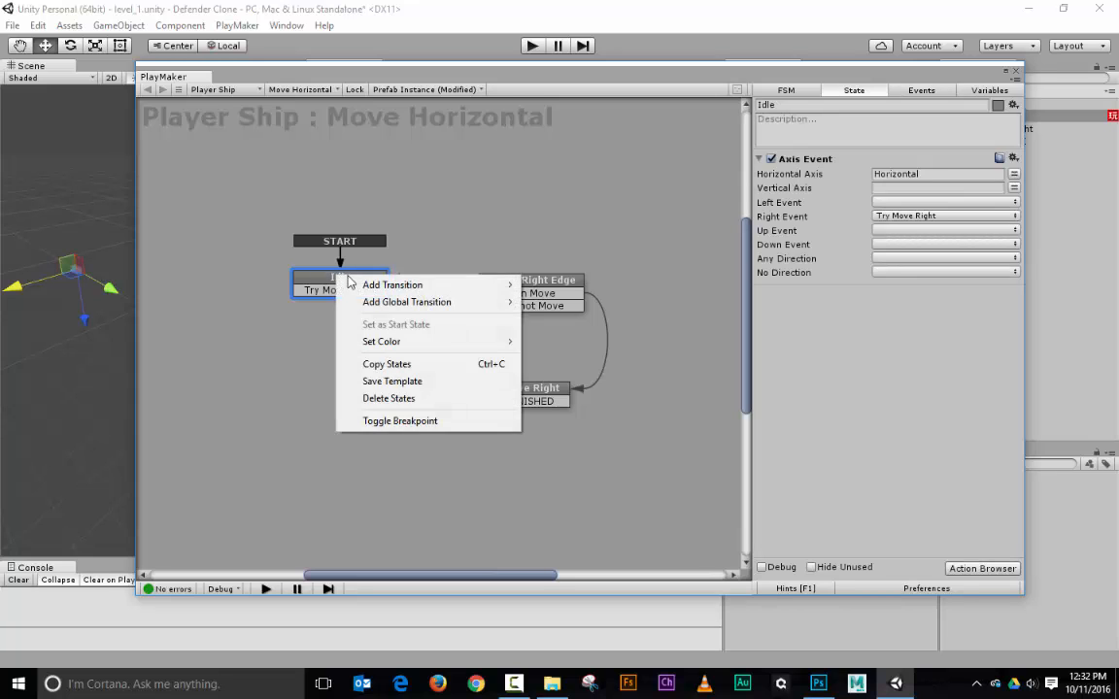
{"action": "mouse_move", "coordinate": [358, 285]}
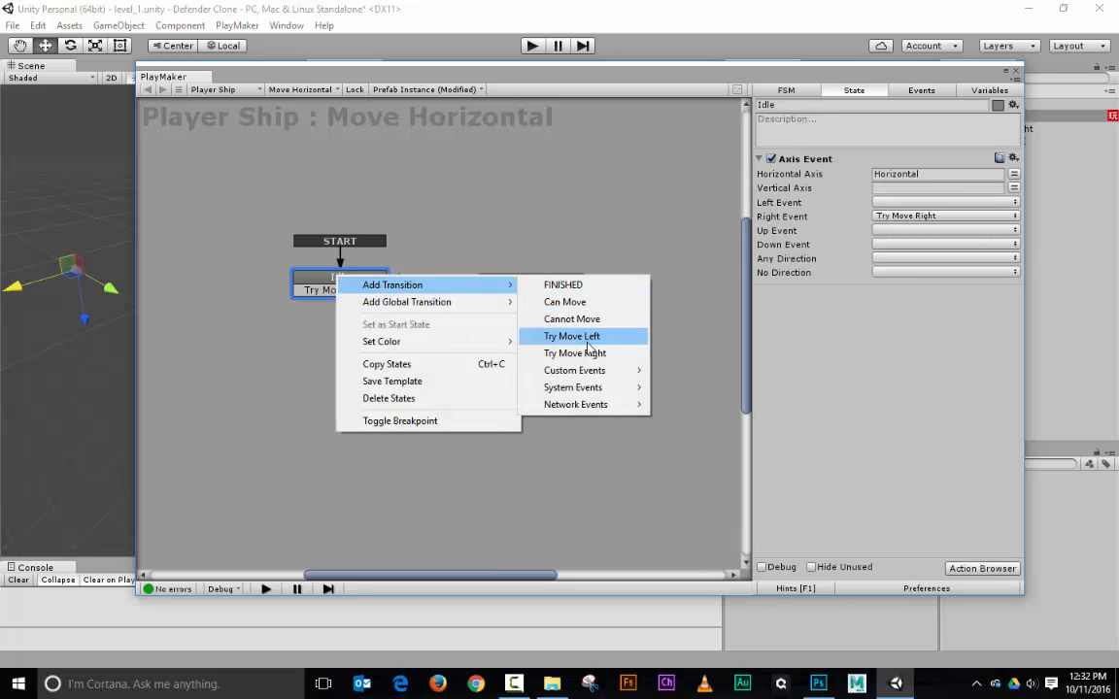
{"action": "left_click", "coordinate": [583, 337]}
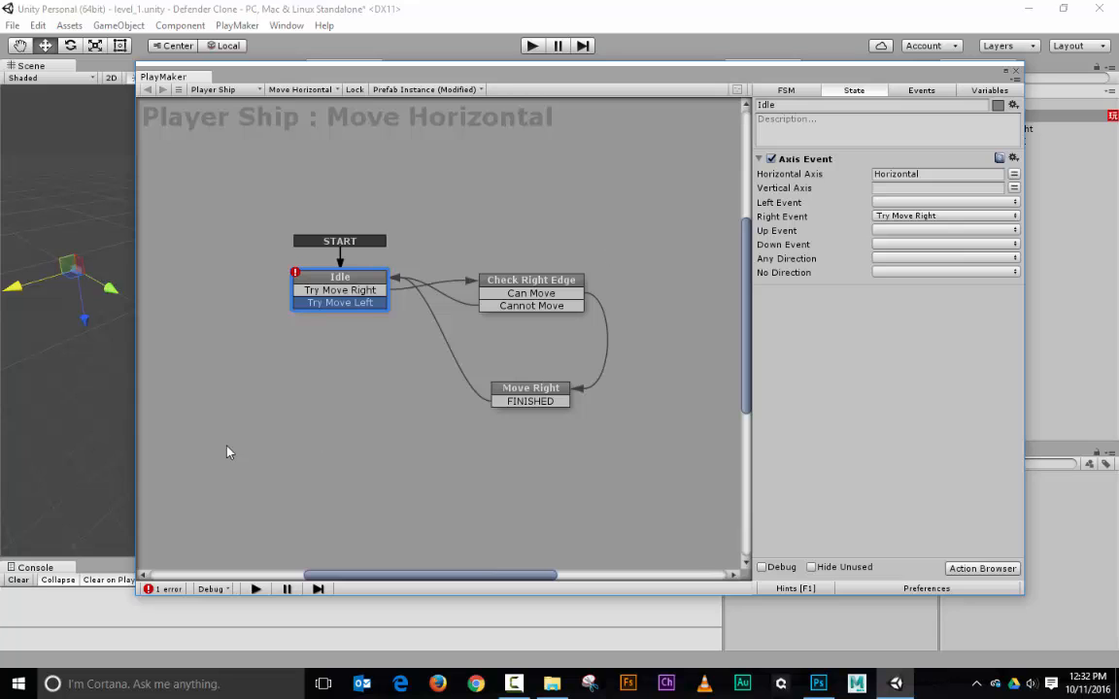
Add a new state to the Move Horizontal graph below Idle and name it Check Left Edge
{"action": "middle_click_drag", "start_coordinate": [293, 400], "coordinate": [372, 404]}
{"action": "right_click", "coordinate": [354, 406]}
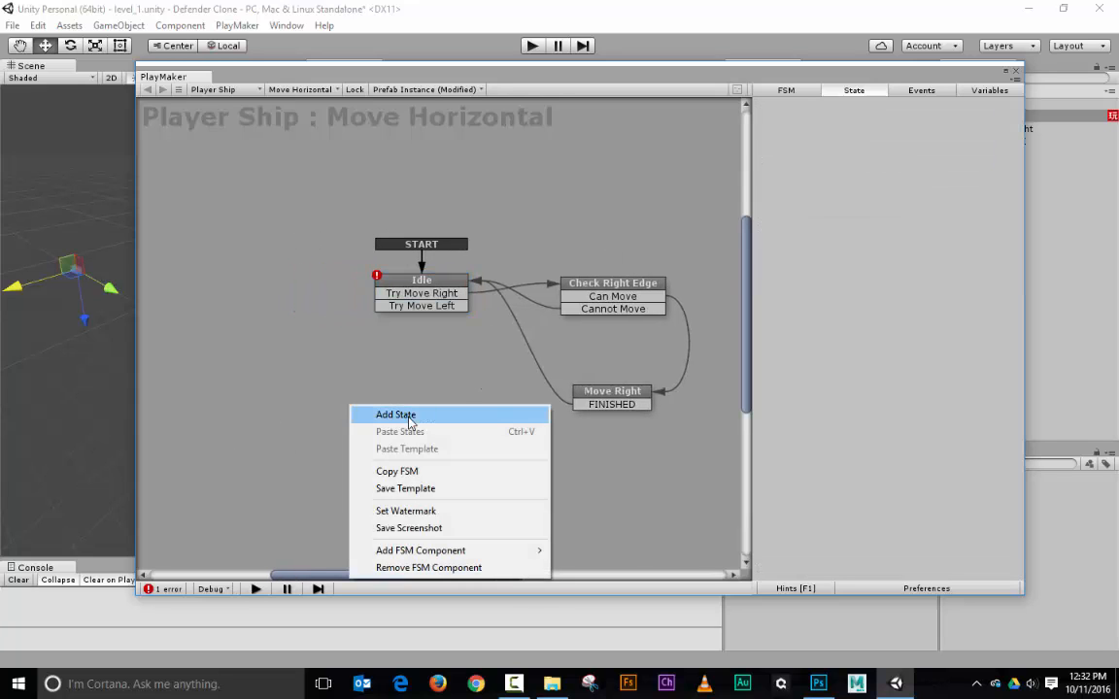
{"action": "left_click", "coordinate": [362, 415]}
{"action": "left_click", "coordinate": [871, 103]}
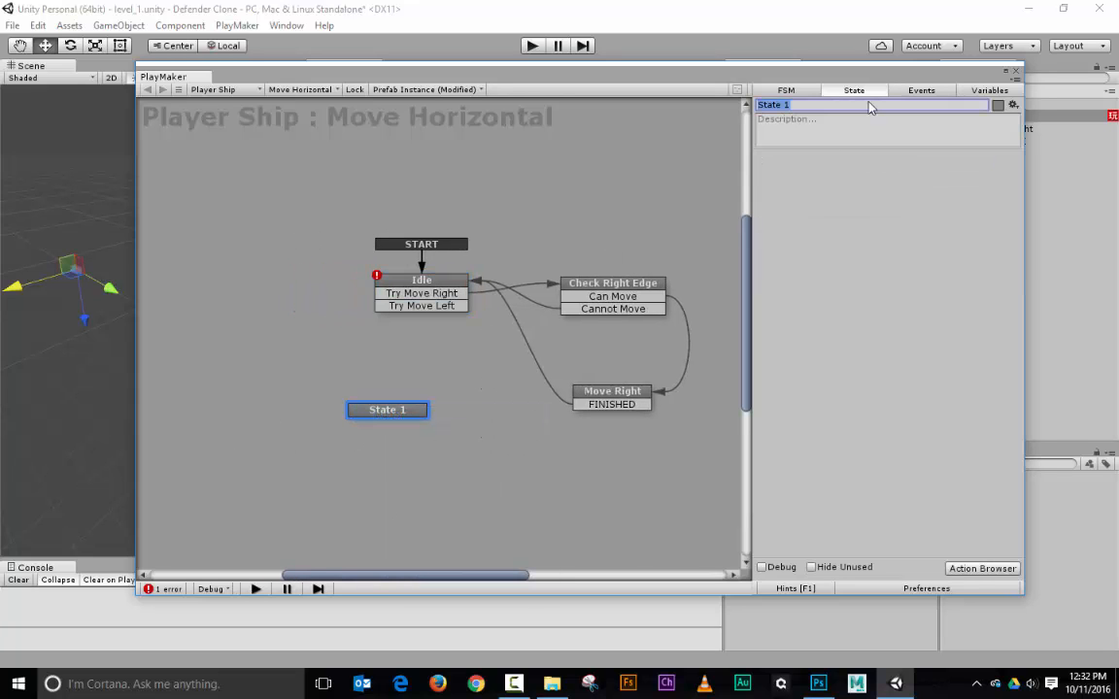
{"action": "type", "text": "B"}
{"action": "key", "text": "BackSpace"}
{"action": "type", "text": "Check Left Edge"}
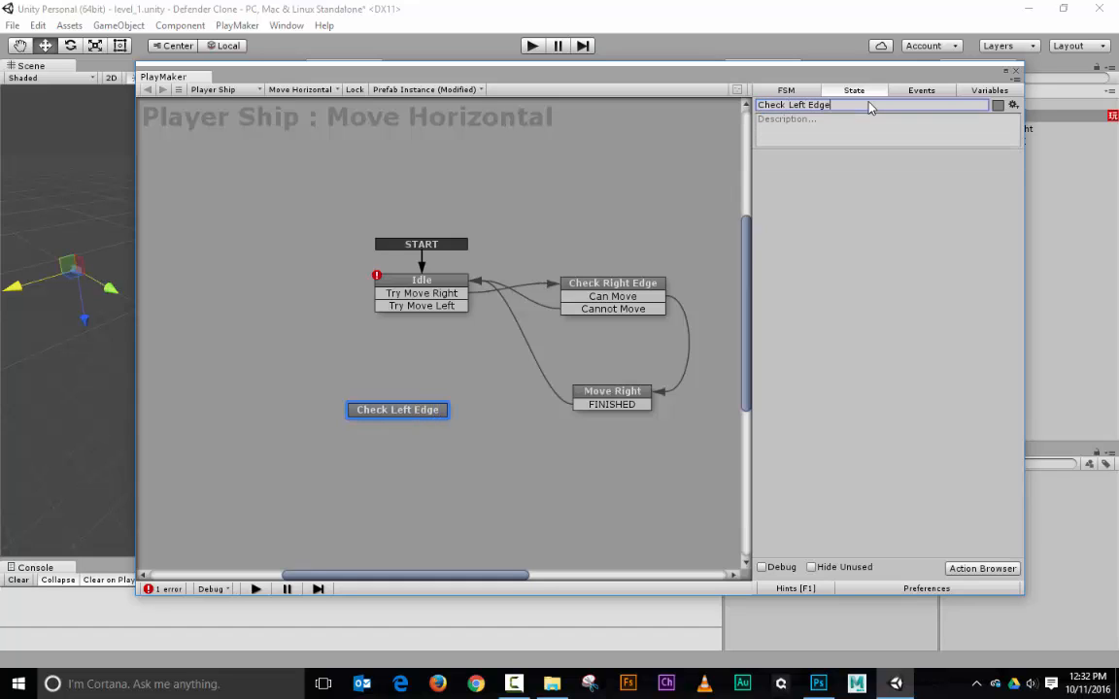
Add another state below Check Left Edge and name it Move Left
{"action": "right_click", "coordinate": [400, 473]}
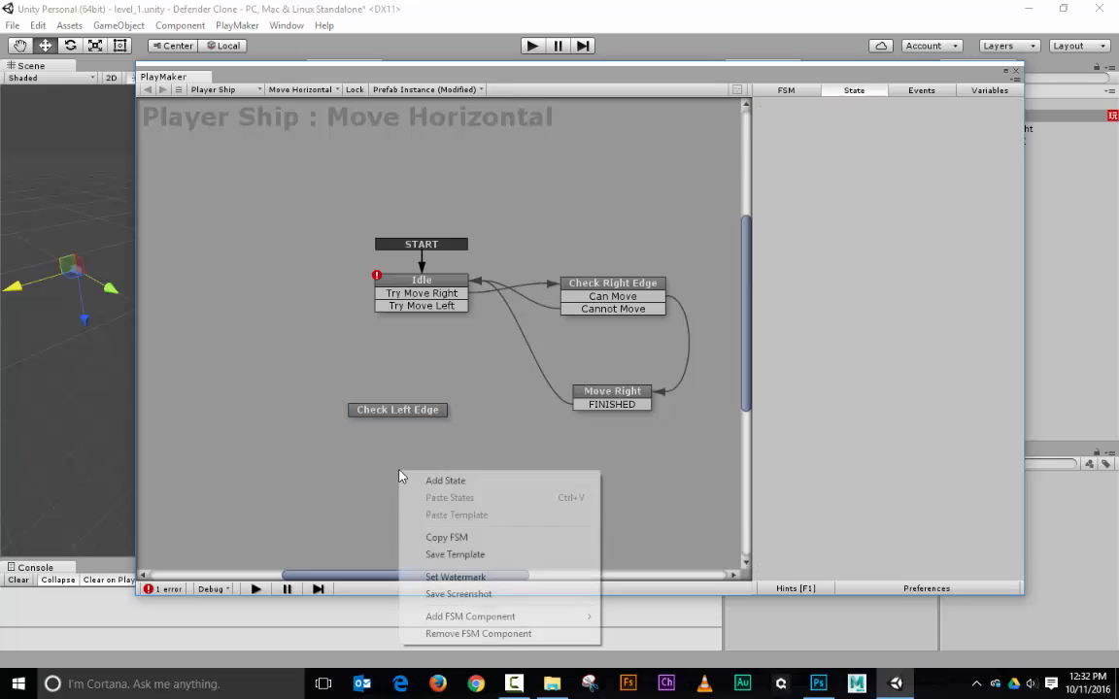
{"action": "left_click", "coordinate": [497, 482]}
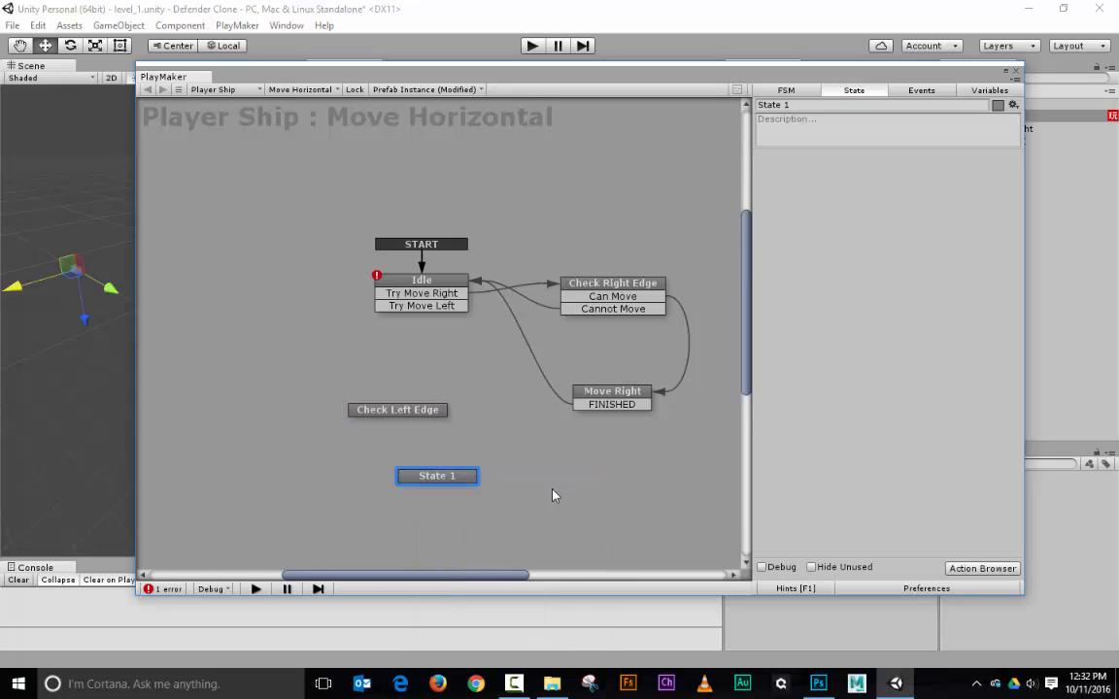
{"action": "left_click", "coordinate": [859, 105]}
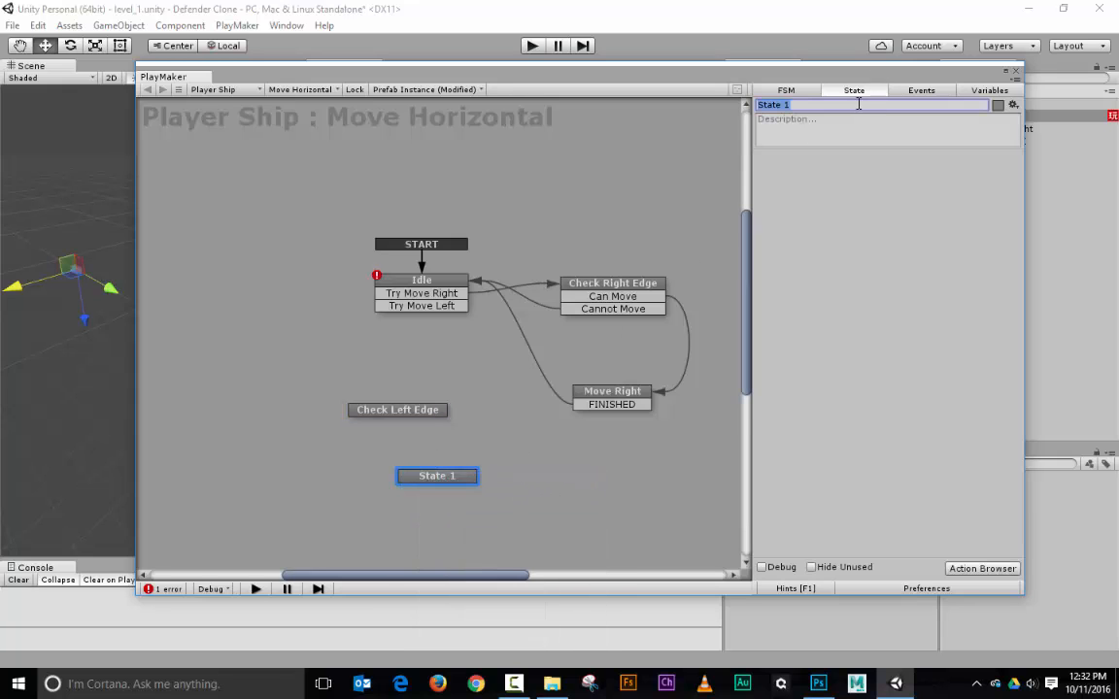
{"action": "type", "text": "Move Left"}
Move the Check Left Edge state to the lower left of Idle and link Idle's Try Move Left transition to it
{"action": "left_click_drag", "start_coordinate": [423, 418], "coordinate": [282, 356]}
{"action": "left_click_drag", "start_coordinate": [406, 313], "coordinate": [259, 353]}
Give Check Left Edge a Can Move transition leading to Move Left and a Cannot Move transition leading to Idle
{"action": "right_click", "coordinate": [255, 353]}
{"action": "mouse_move", "coordinate": [388, 358]}
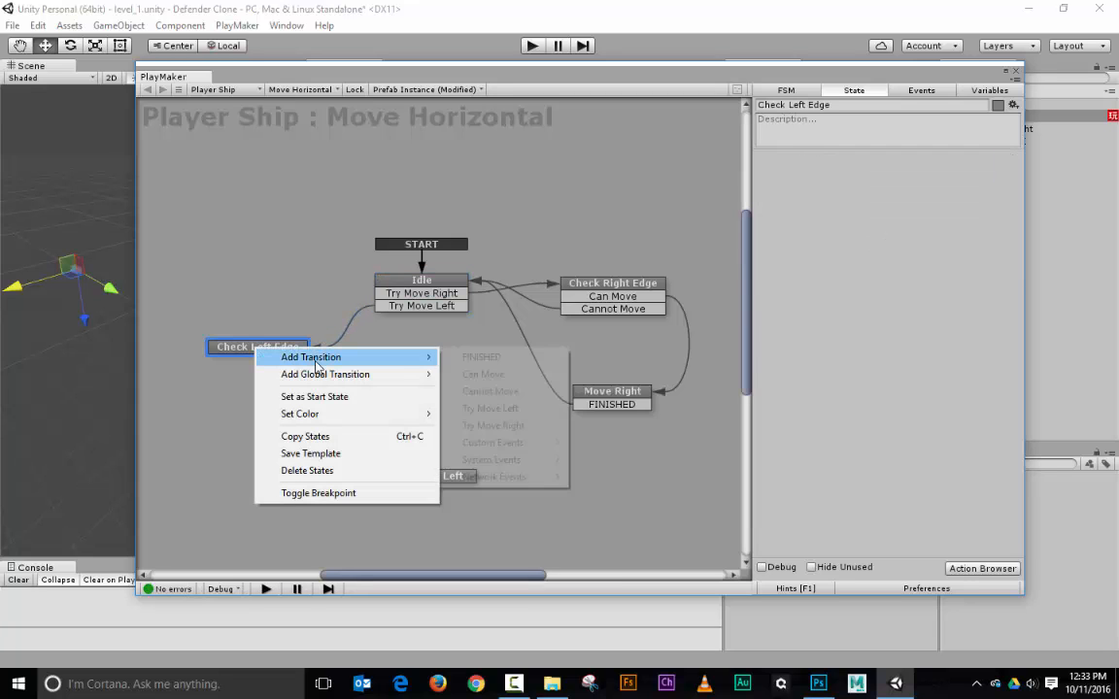
{"action": "left_click", "coordinate": [474, 376]}
{"action": "right_click", "coordinate": [266, 351]}
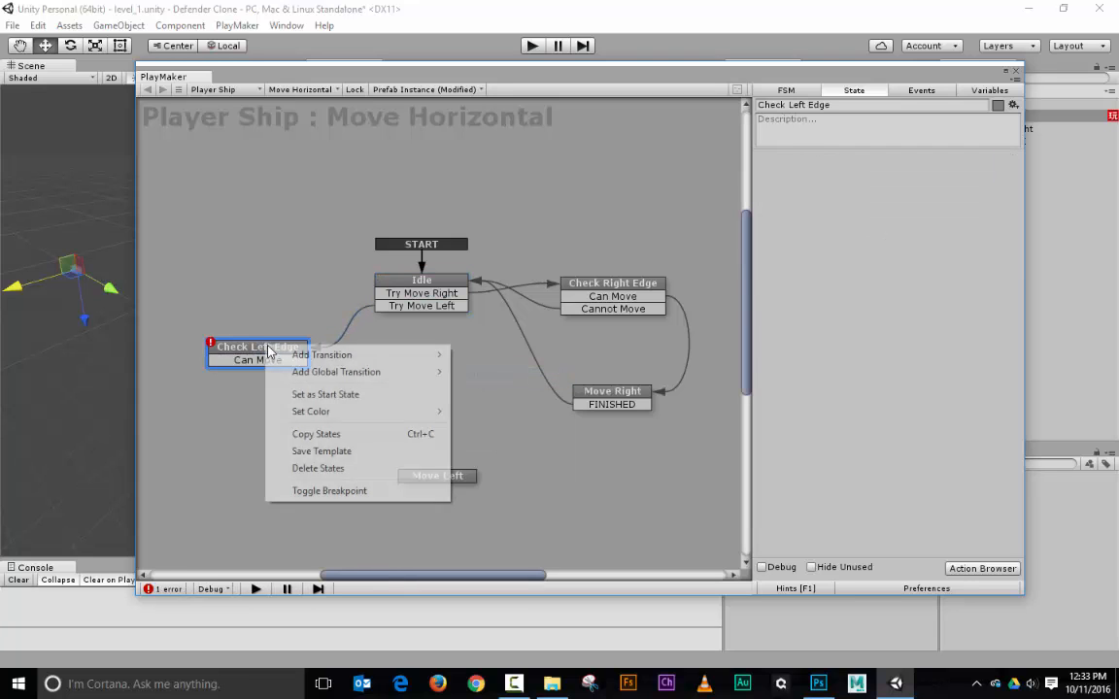
{"action": "left_click", "coordinate": [481, 388]}
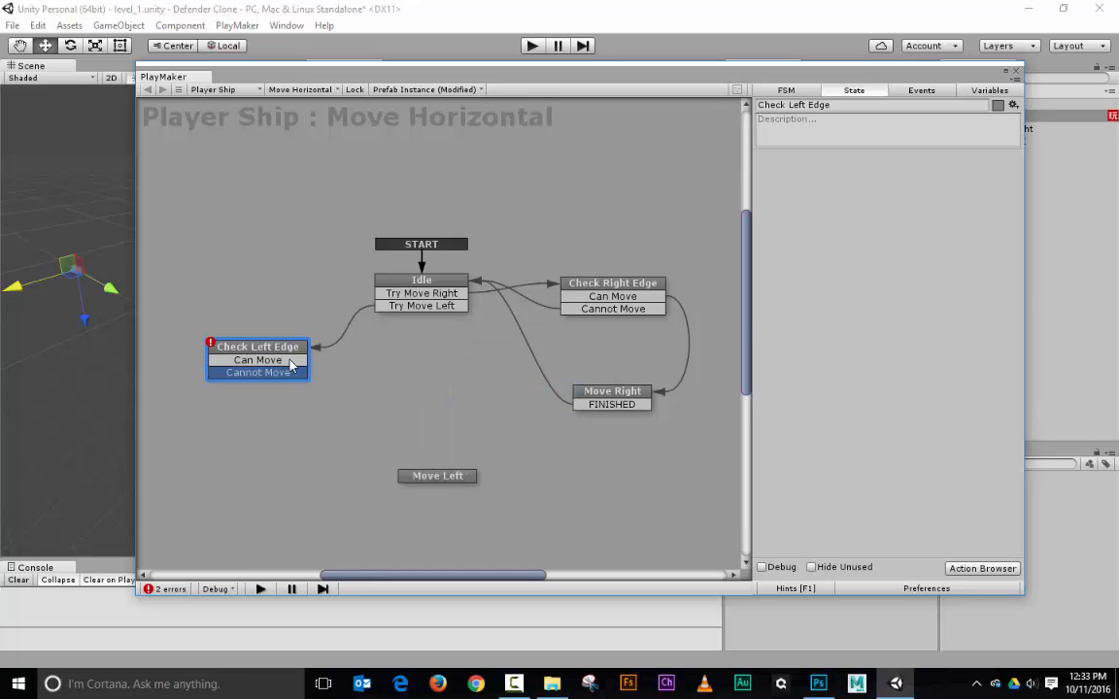
{"action": "left_click_drag", "start_coordinate": [390, 409], "coordinate": [415, 475]}
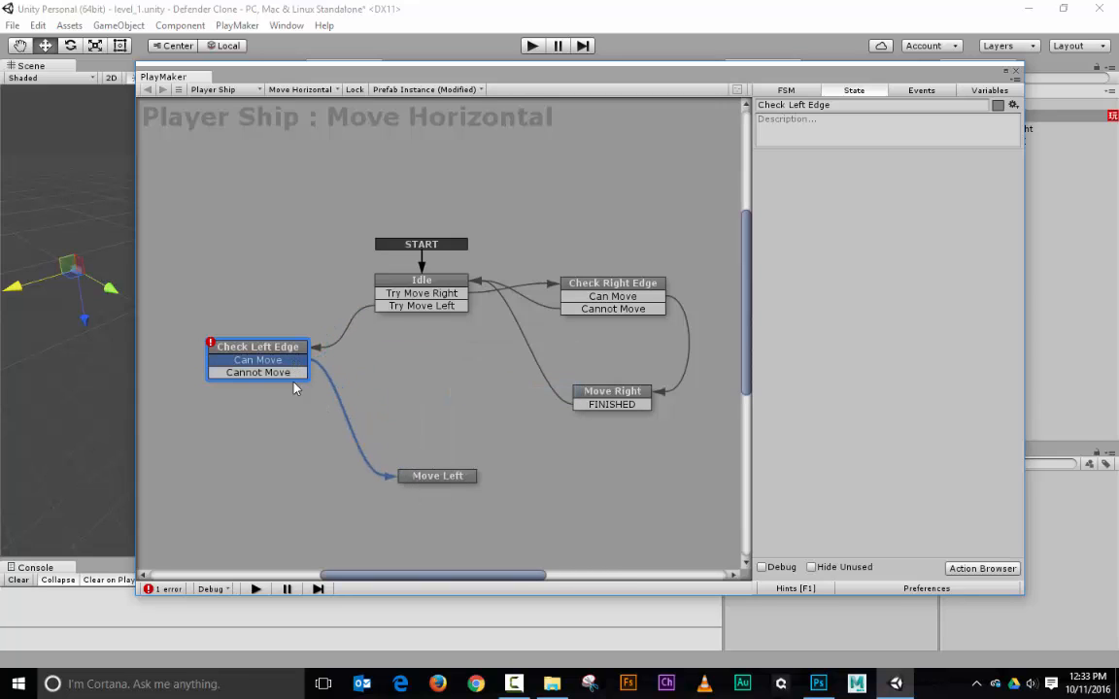
{"action": "left_click_drag", "start_coordinate": [277, 373], "coordinate": [388, 303]}
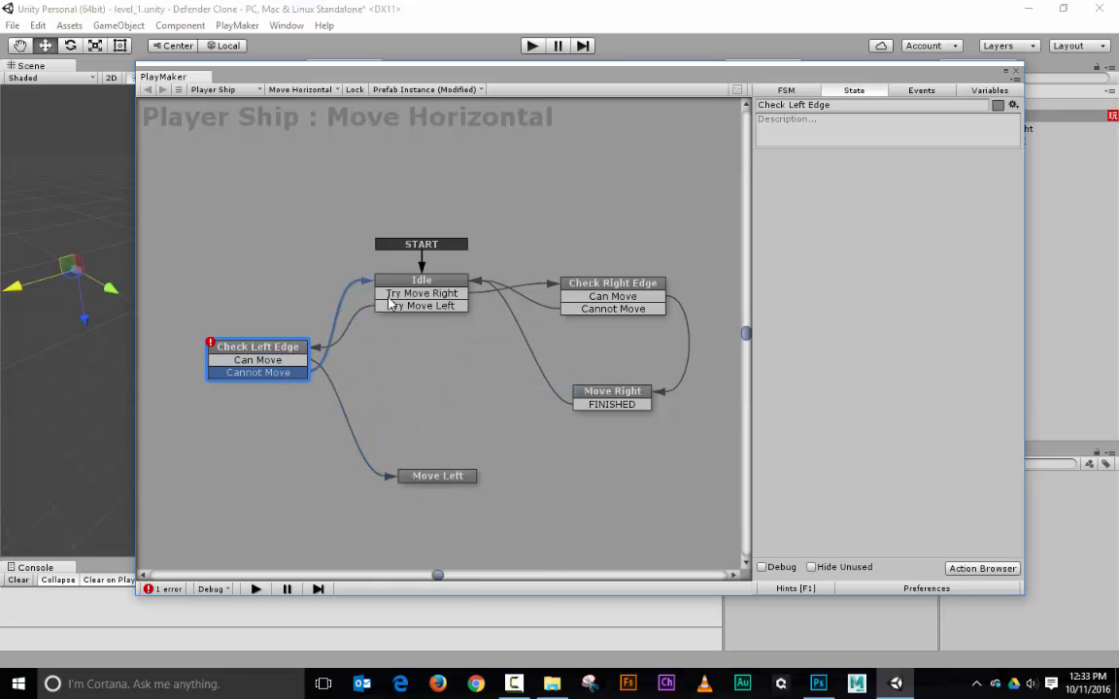
Add a FINISHED transition from Move Left to Idle and place Move Left directly below Check Left Edge
{"action": "right_click", "coordinate": [442, 475]}
{"action": "mouse_move", "coordinate": [485, 484]}
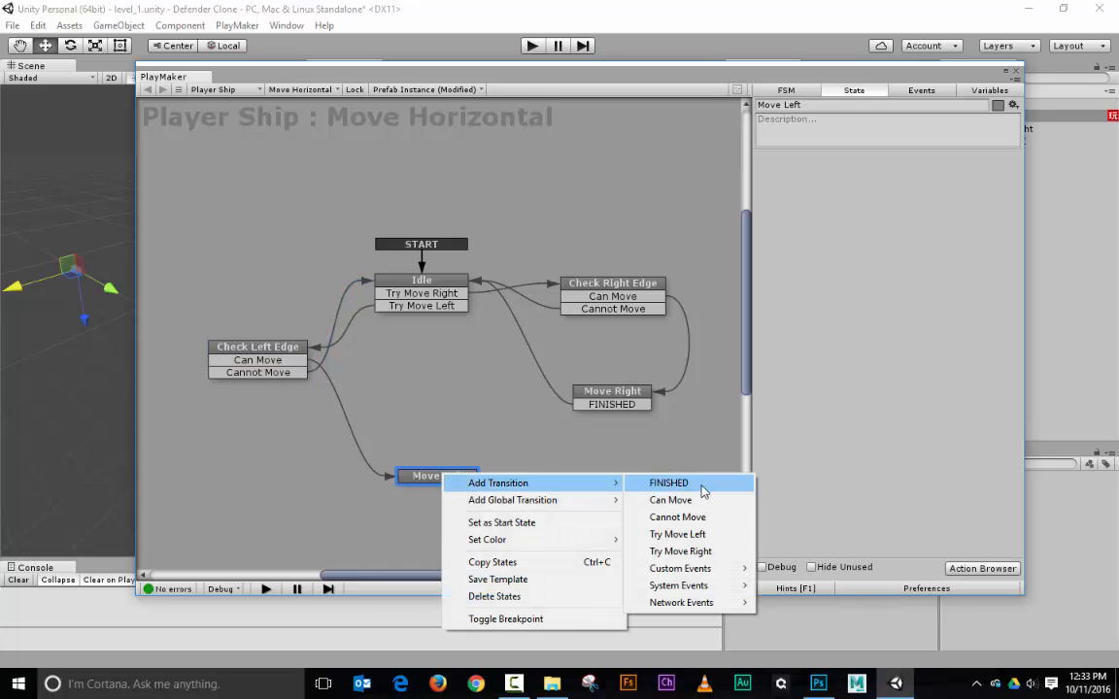
{"action": "left_click", "coordinate": [670, 482]}
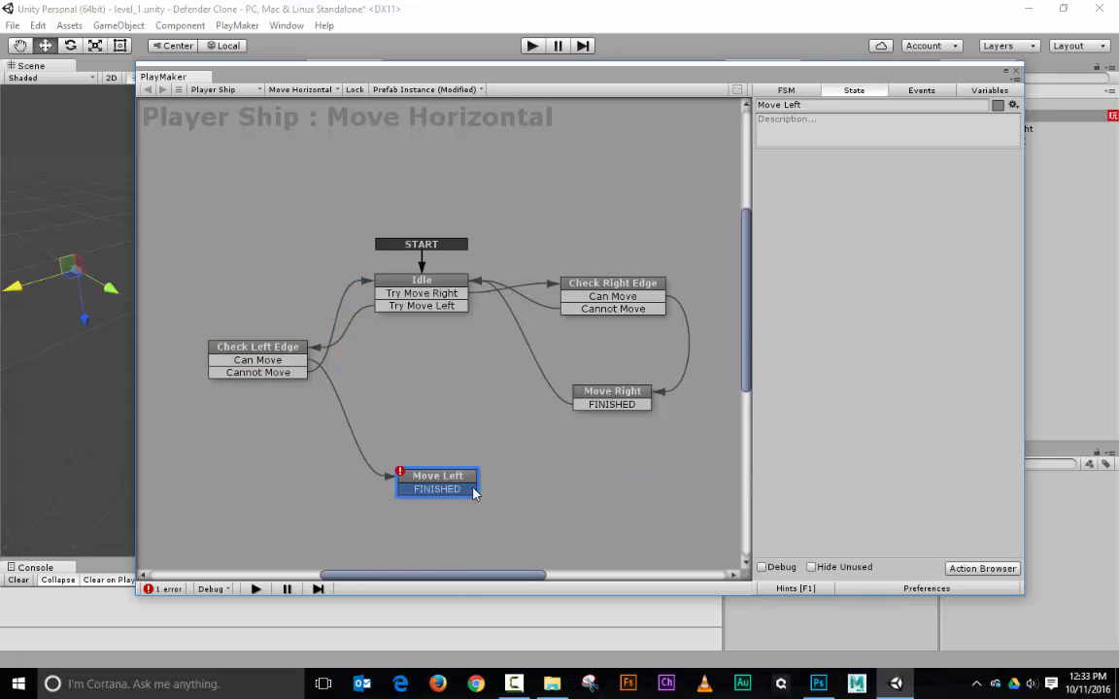
{"action": "left_click_drag", "start_coordinate": [473, 493], "coordinate": [422, 296]}
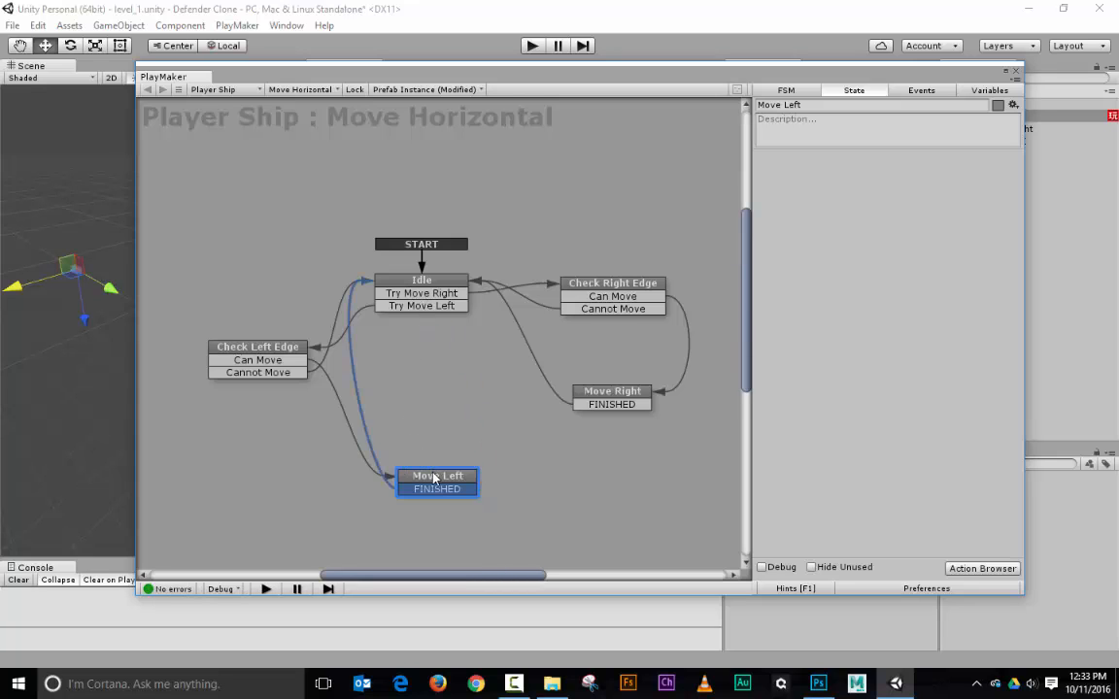
{"action": "left_click_drag", "start_coordinate": [433, 477], "coordinate": [241, 442]}
Review the Check Right Edge state's actions and the player ship's position and axes in the scene
{"action": "left_click", "coordinate": [251, 350]}
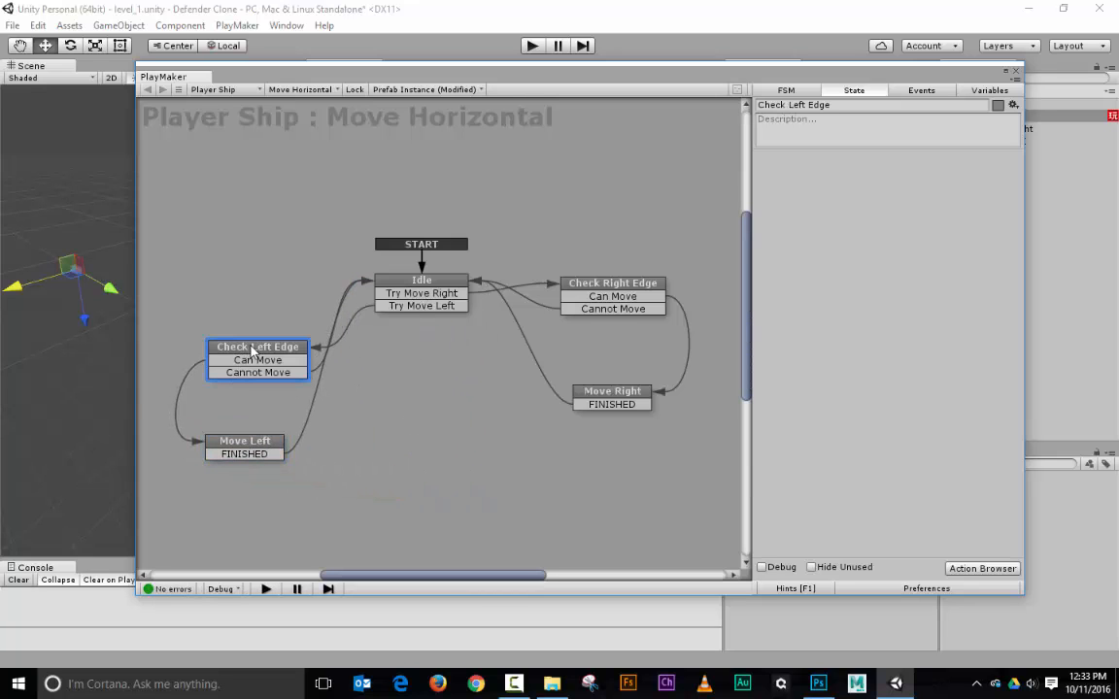
{"action": "left_click_drag", "start_coordinate": [454, 65], "coordinate": [522, 194]}
{"action": "left_click", "coordinate": [646, 403]}
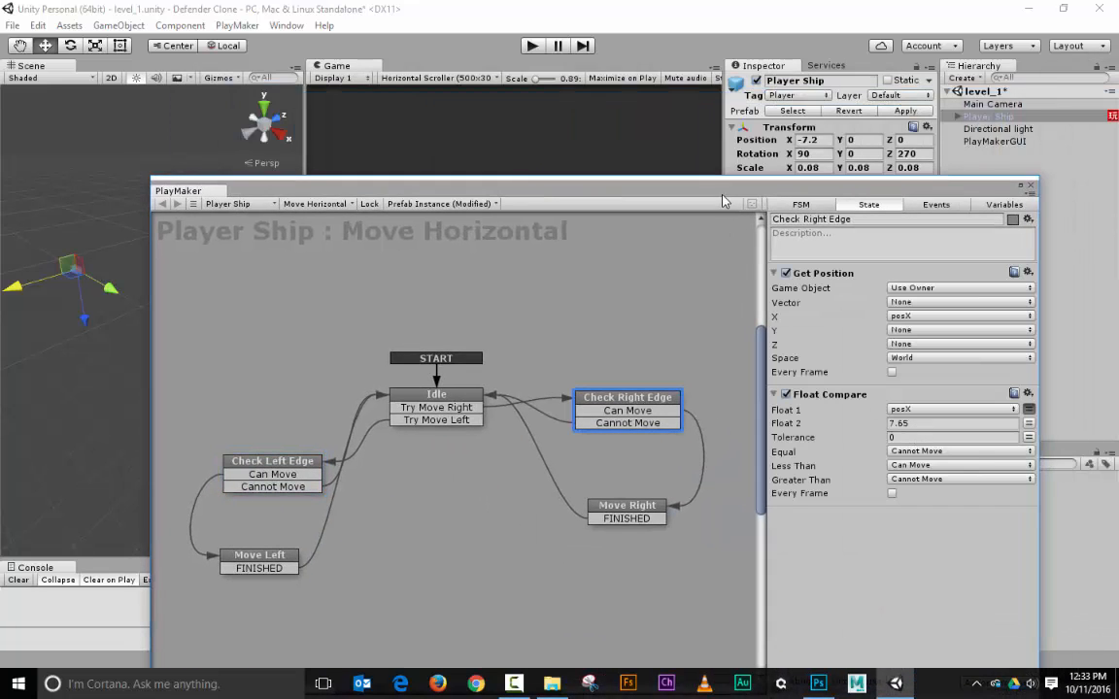
{"action": "left_click_drag", "start_coordinate": [721, 194], "coordinate": [1081, 182]}
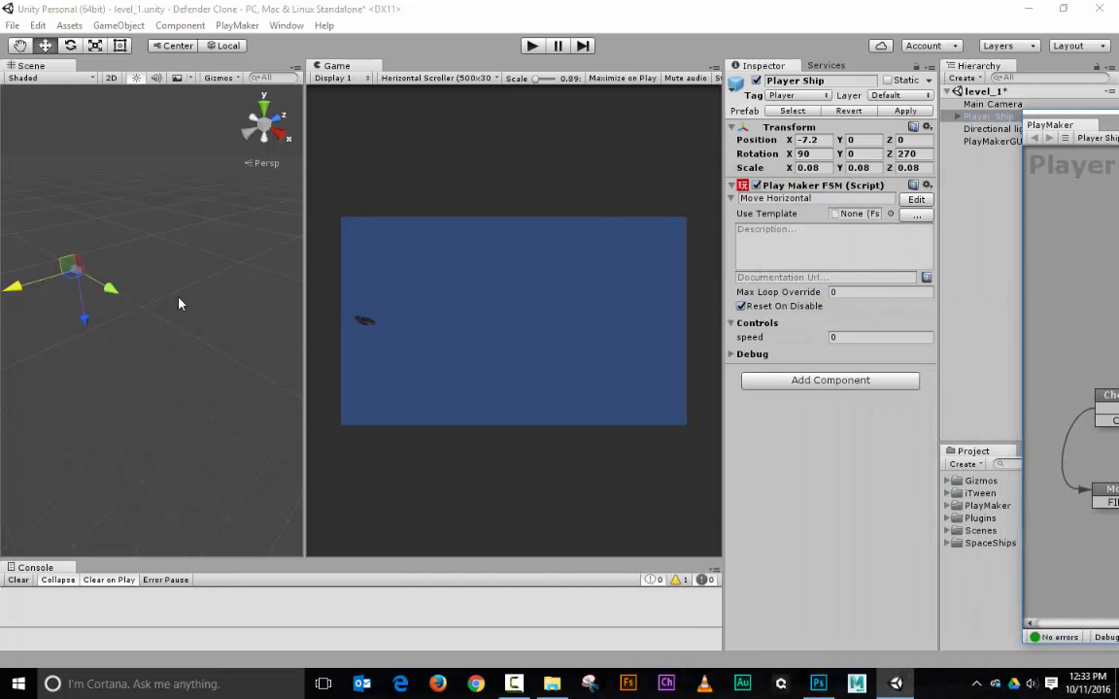
{"action": "left_click_drag", "start_coordinate": [178, 304], "coordinate": [122, 296]}
{"action": "left_click_drag", "start_coordinate": [1118, 115], "coordinate": [444, 116]}
Add a Get Position action to the Check Left Edge state and store its X value in posX
{"action": "left_click", "coordinate": [230, 391]}
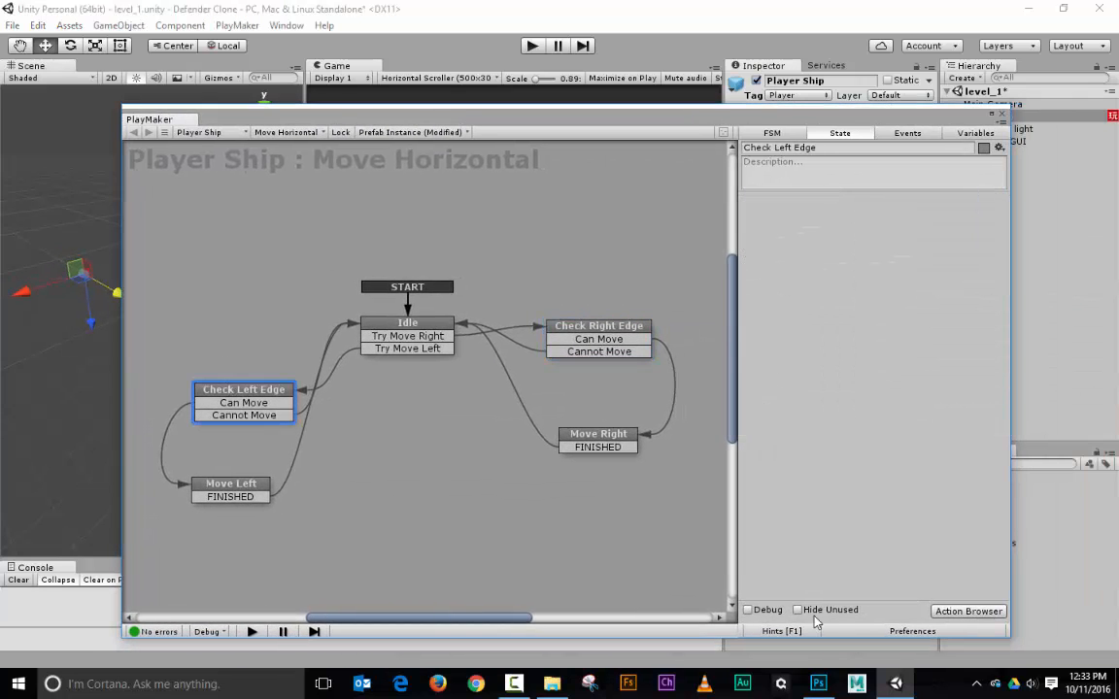
{"action": "left_click", "coordinate": [939, 614]}
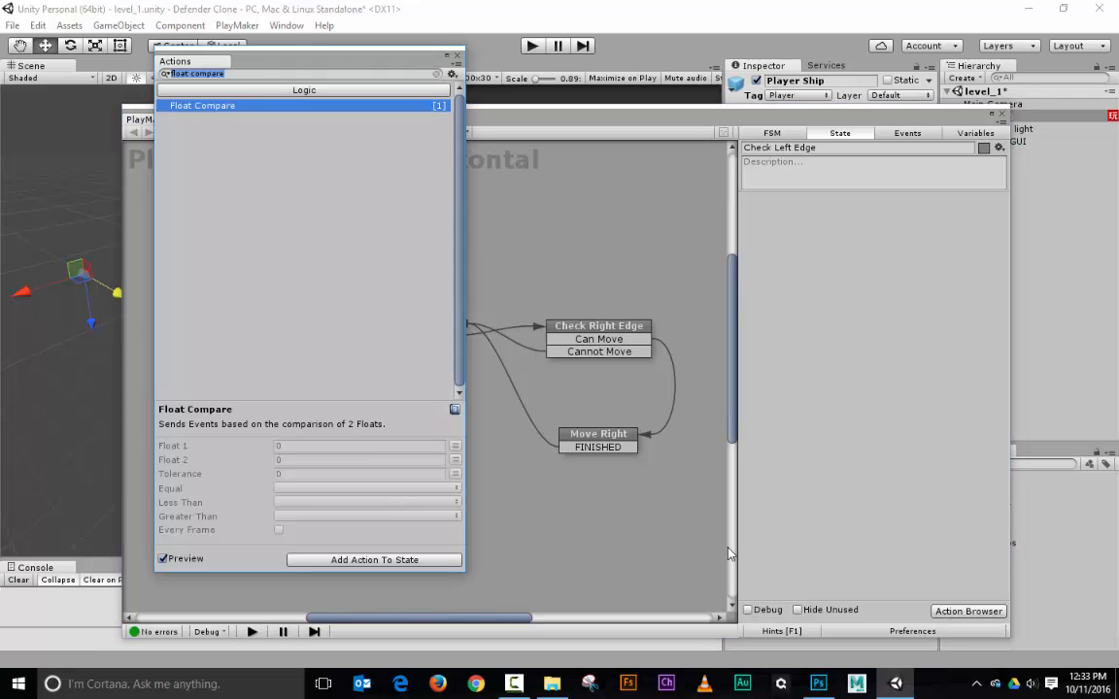
{"action": "type", "text": "get pos"}
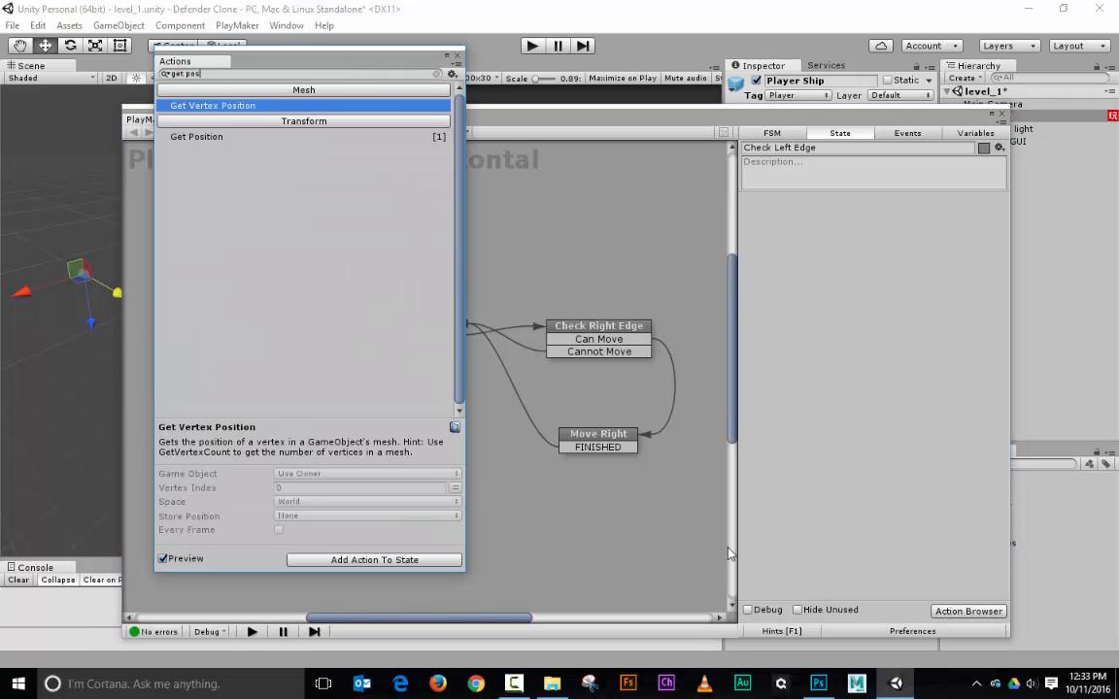
{"action": "key", "text": "Return"}
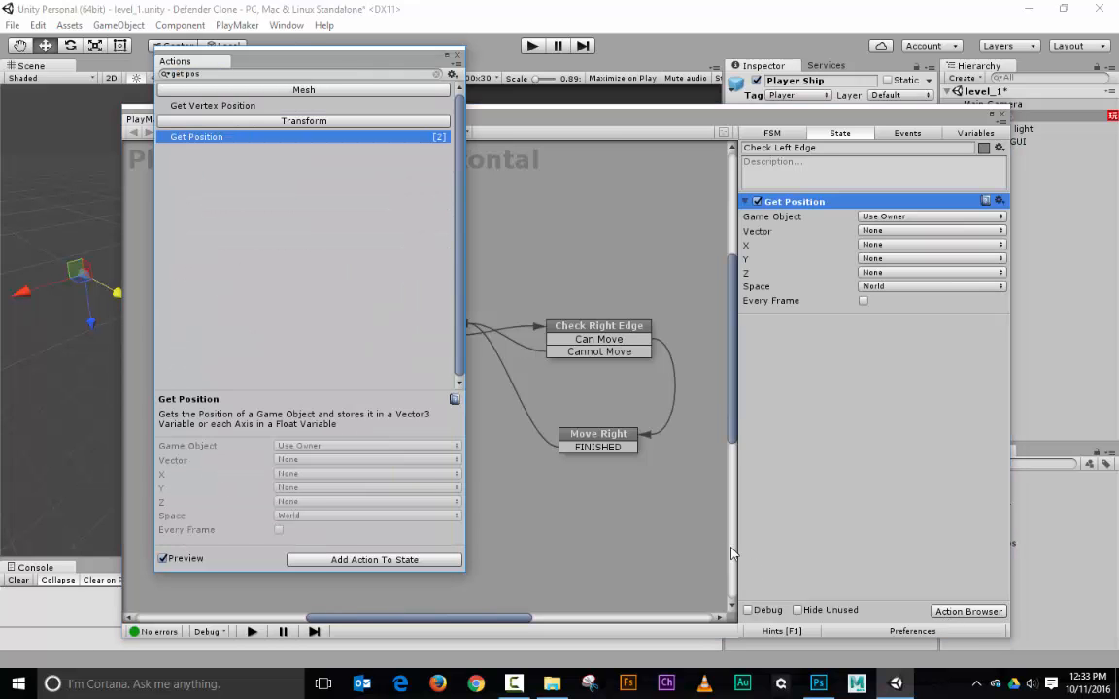
{"action": "left_click", "coordinate": [883, 244]}
{"action": "left_click", "coordinate": [883, 245]}
{"action": "left_click", "coordinate": [888, 280]}
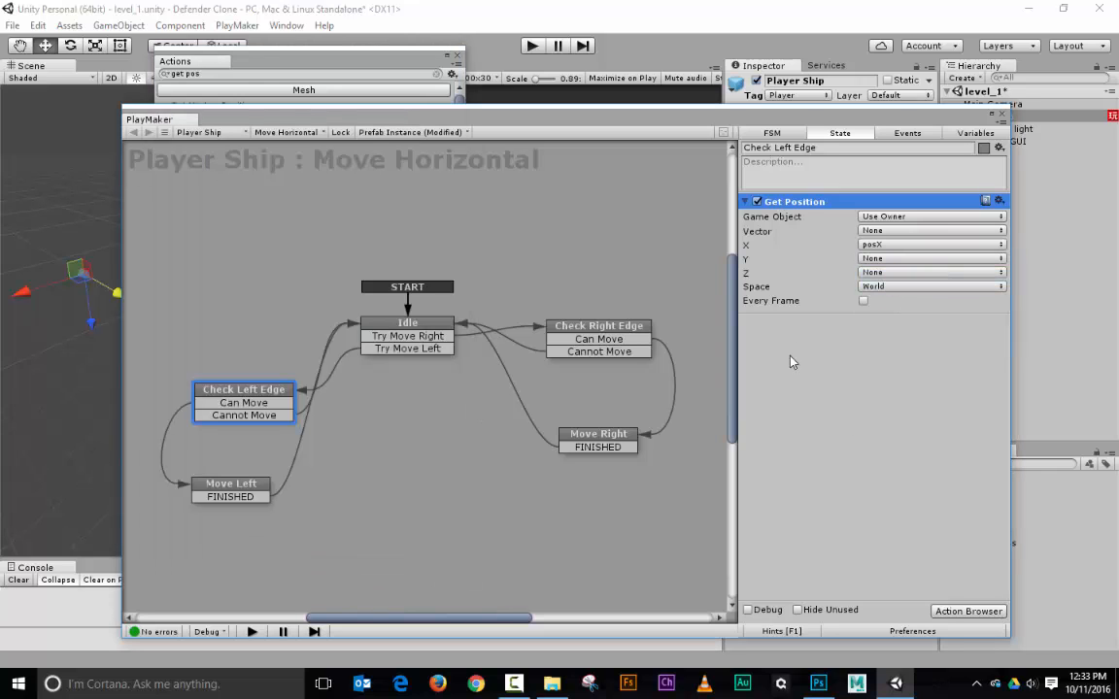
Add a Float Compare action to Check Left Edge and place it after Get Position
{"action": "left_click", "coordinate": [968, 610]}
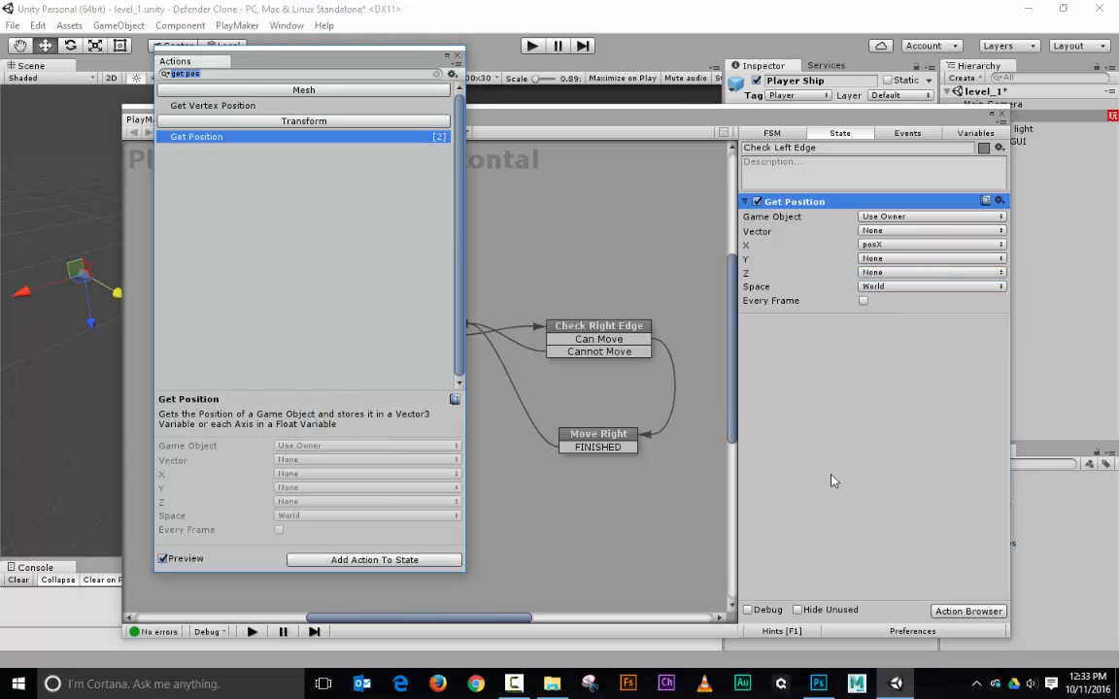
{"action": "type", "text": "float compa"}
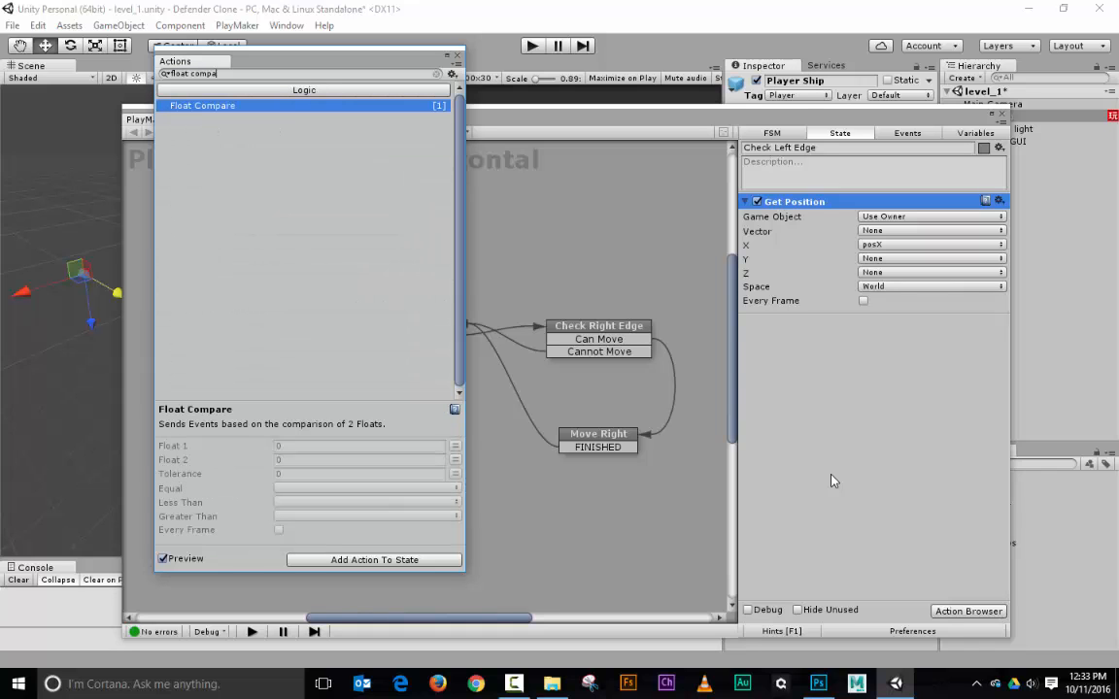
{"action": "type", "text": "re"}
{"action": "key", "text": "Return"}
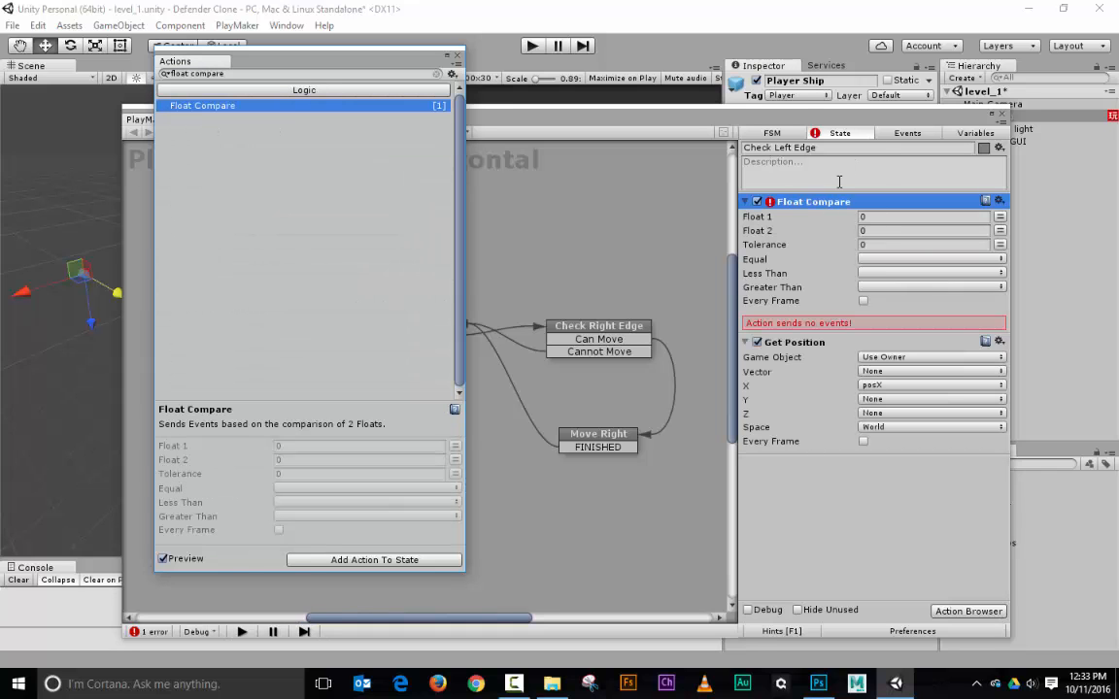
{"action": "left_click_drag", "start_coordinate": [837, 202], "coordinate": [808, 490]}
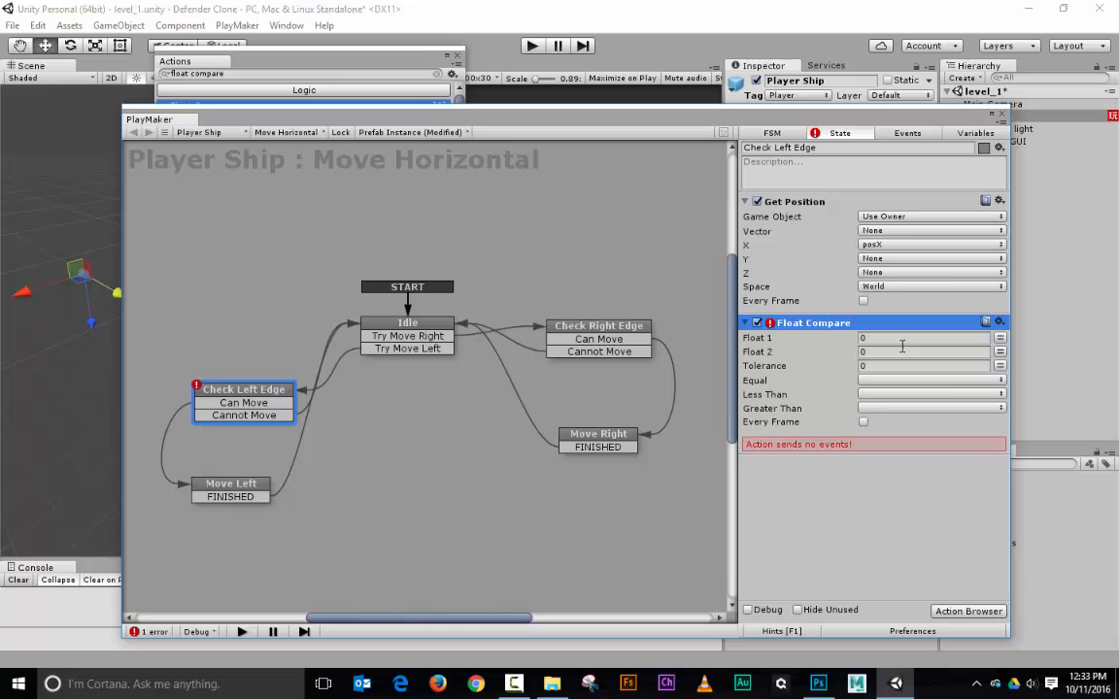
Set Float Compare's Float 1 to the posX variable and Float 2 to -7.65
{"action": "left_click", "coordinate": [1000, 337]}
{"action": "left_click", "coordinate": [933, 338]}
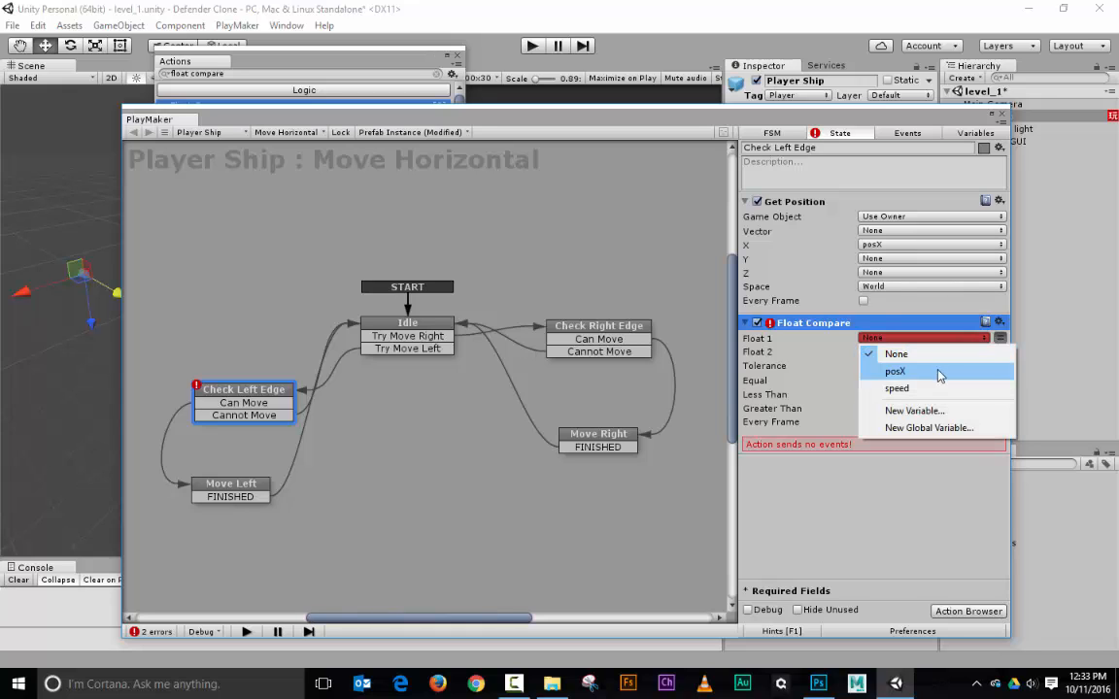
{"action": "left_click", "coordinate": [954, 364]}
{"action": "left_click", "coordinate": [965, 353]}
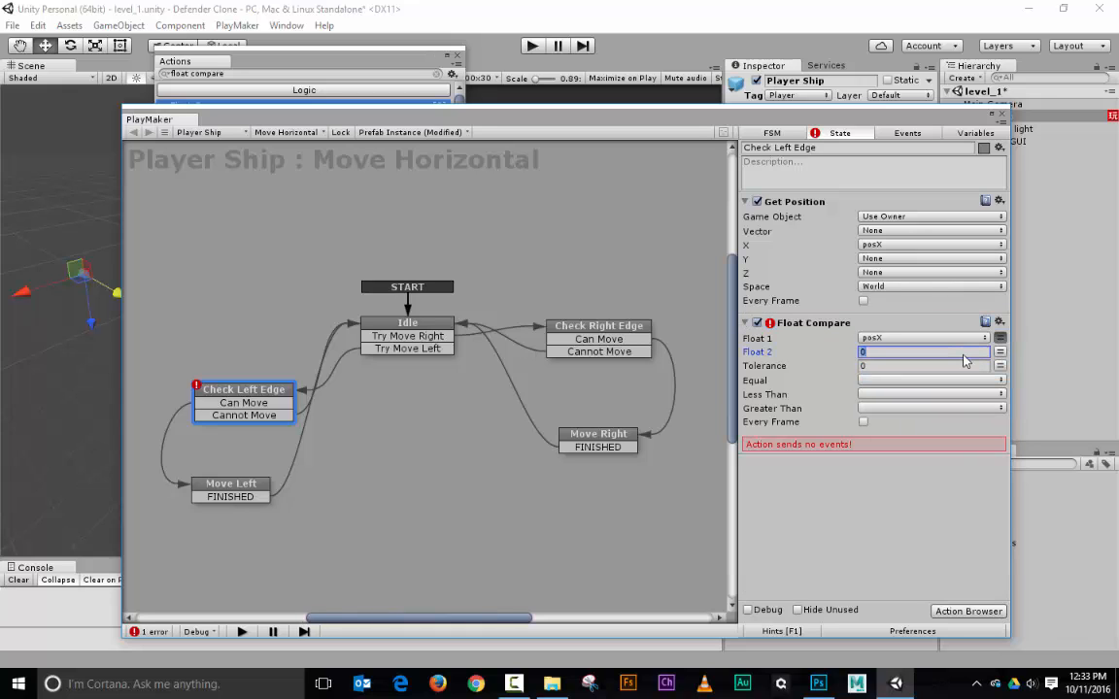
{"action": "type", "text": "-7.65"}
Set Float Compare's Equal and Less Than events to Cannot Move and its Greater Than event to Can Move
{"action": "left_click", "coordinate": [896, 385]}
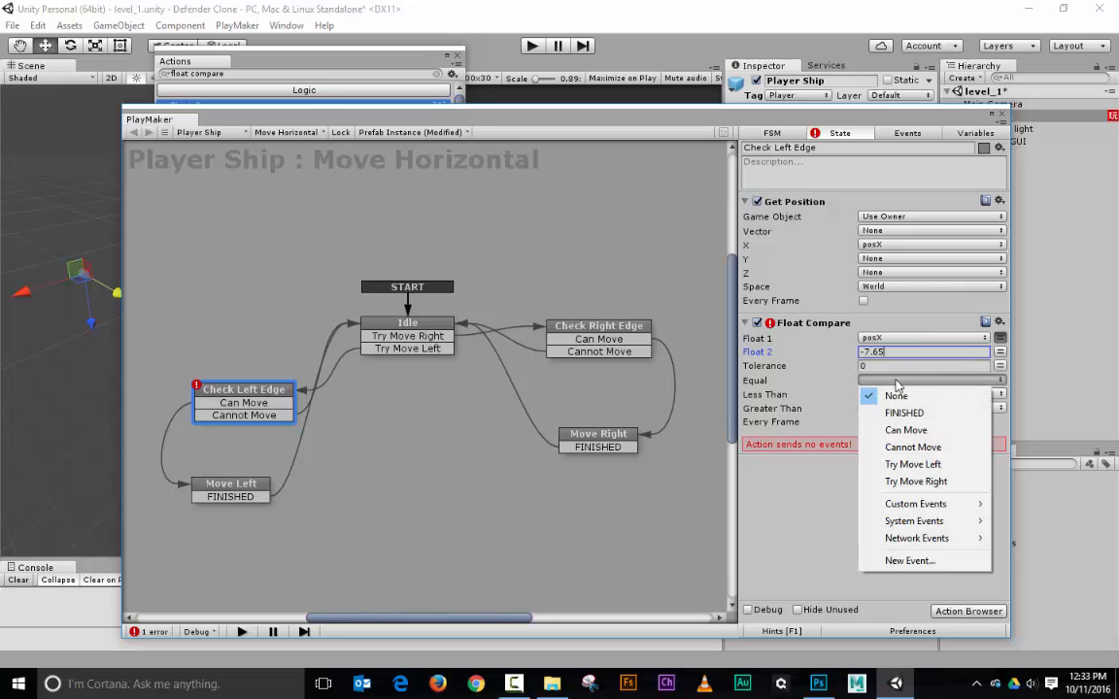
{"action": "left_click", "coordinate": [841, 420]}
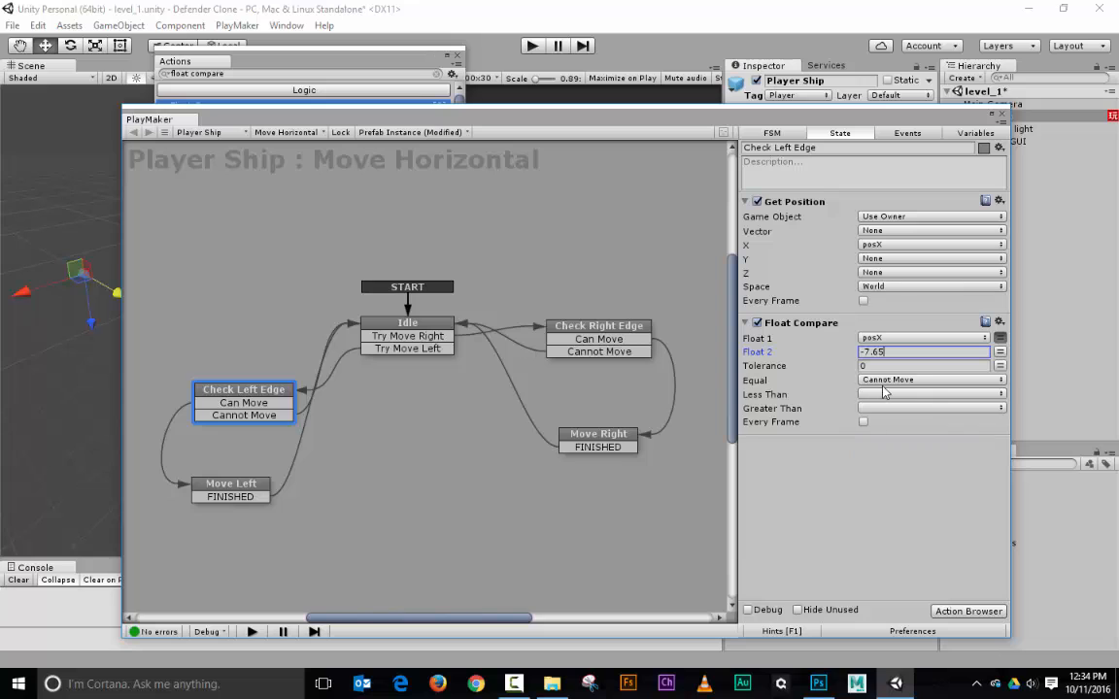
{"action": "left_click", "coordinate": [923, 394]}
{"action": "left_click", "coordinate": [919, 462]}
{"action": "left_click", "coordinate": [922, 408]}
{"action": "left_click", "coordinate": [925, 461]}
Add a Translate action to the Move Left state, with X set to the speed variable and Every Frame turned off
{"action": "left_click", "coordinate": [229, 485]}
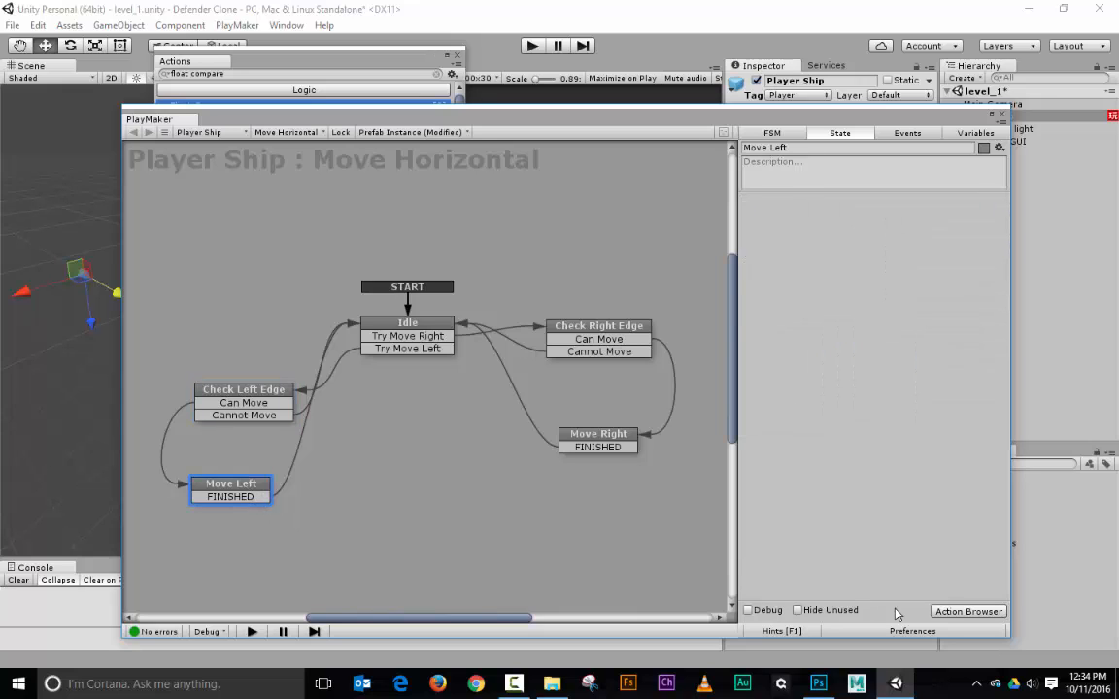
{"action": "left_click", "coordinate": [968, 610]}
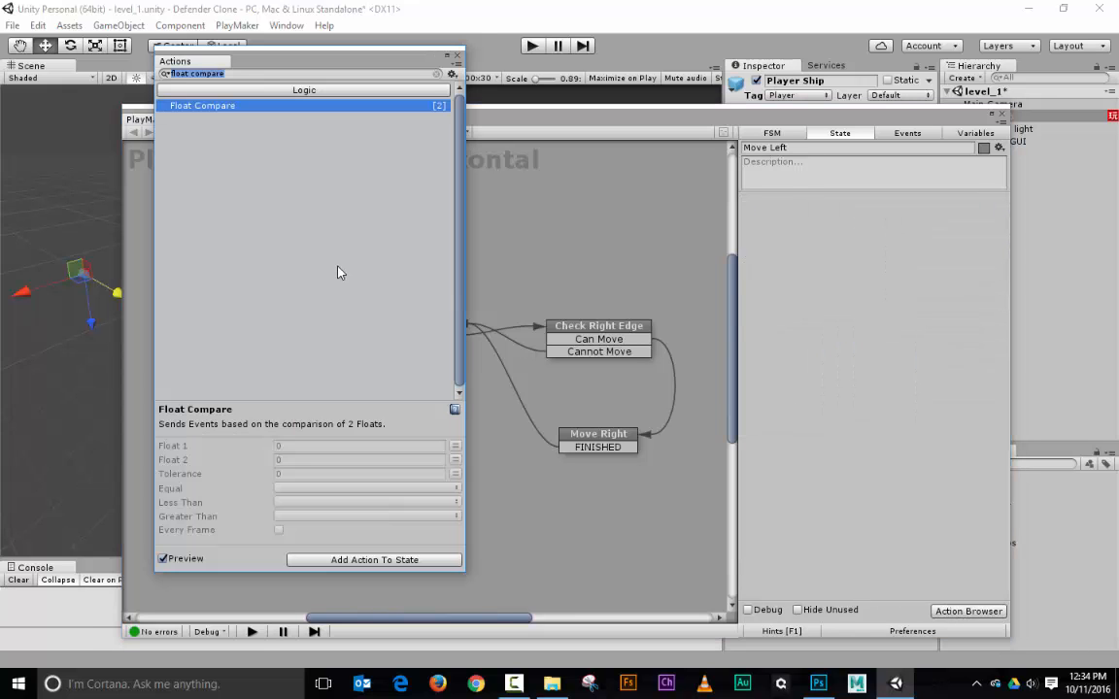
{"action": "type", "text": "translate"}
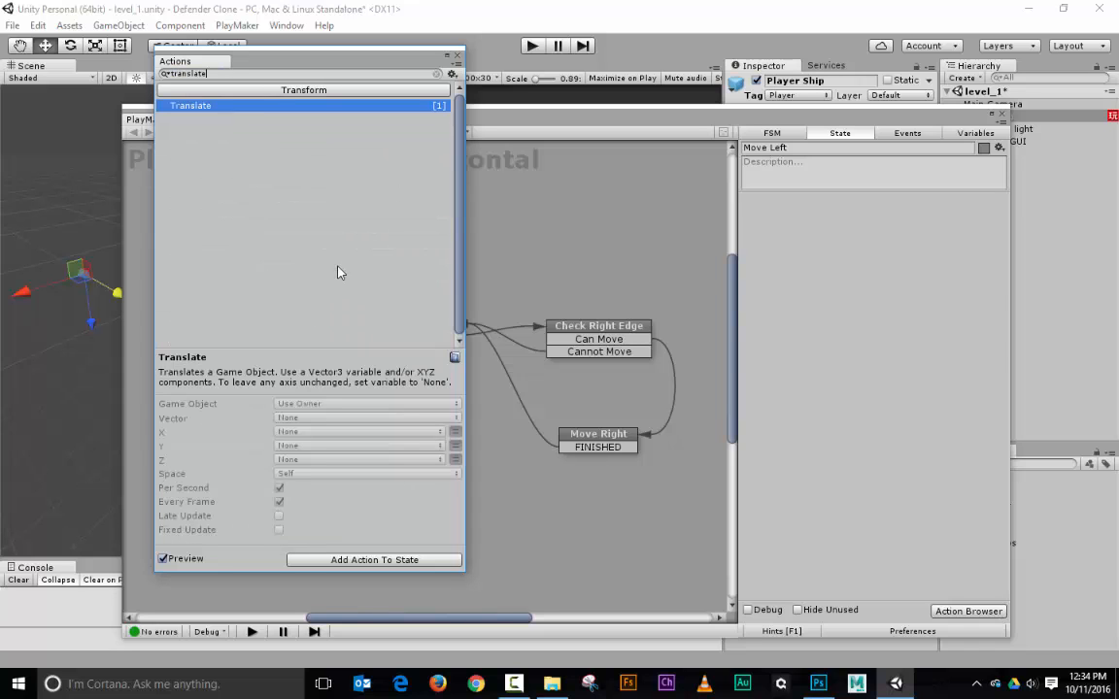
{"action": "key", "text": "Return"}
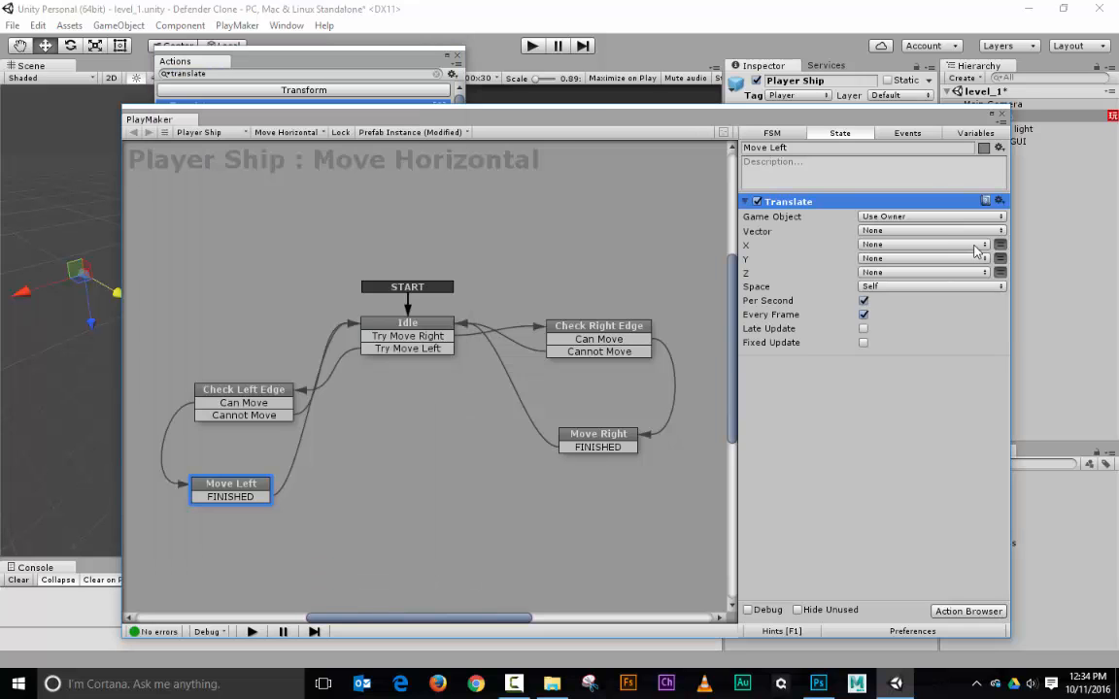
{"action": "left_click", "coordinate": [961, 244]}
{"action": "left_click", "coordinate": [942, 294]}
{"action": "left_click", "coordinate": [863, 300]}
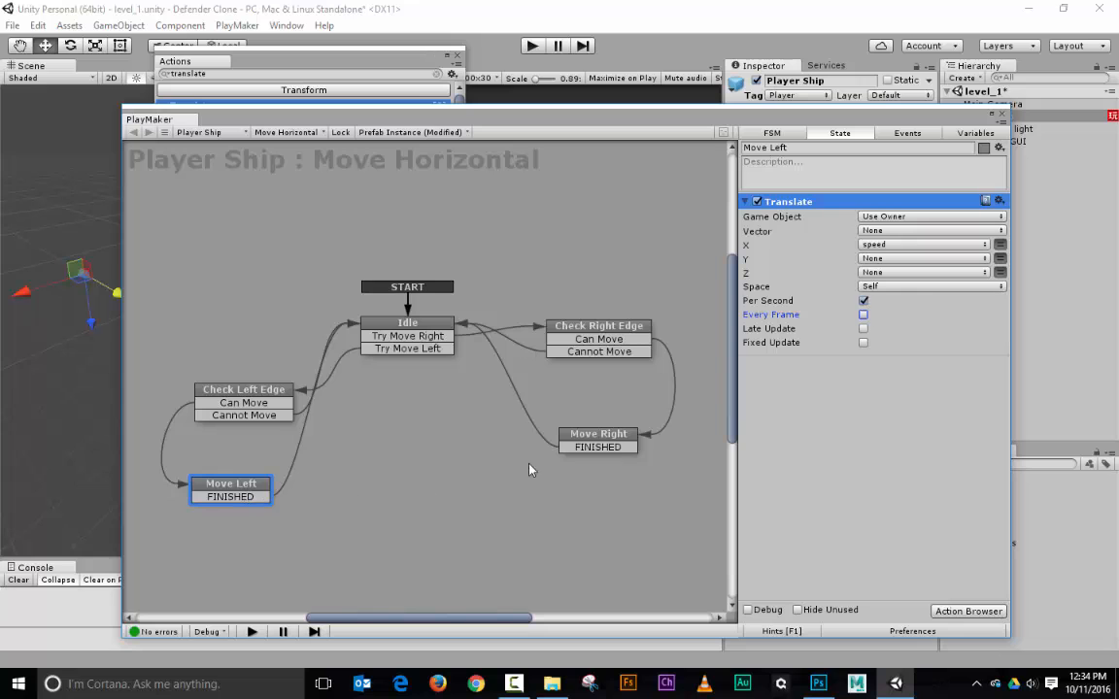
{"action": "left_click", "coordinate": [251, 74]}
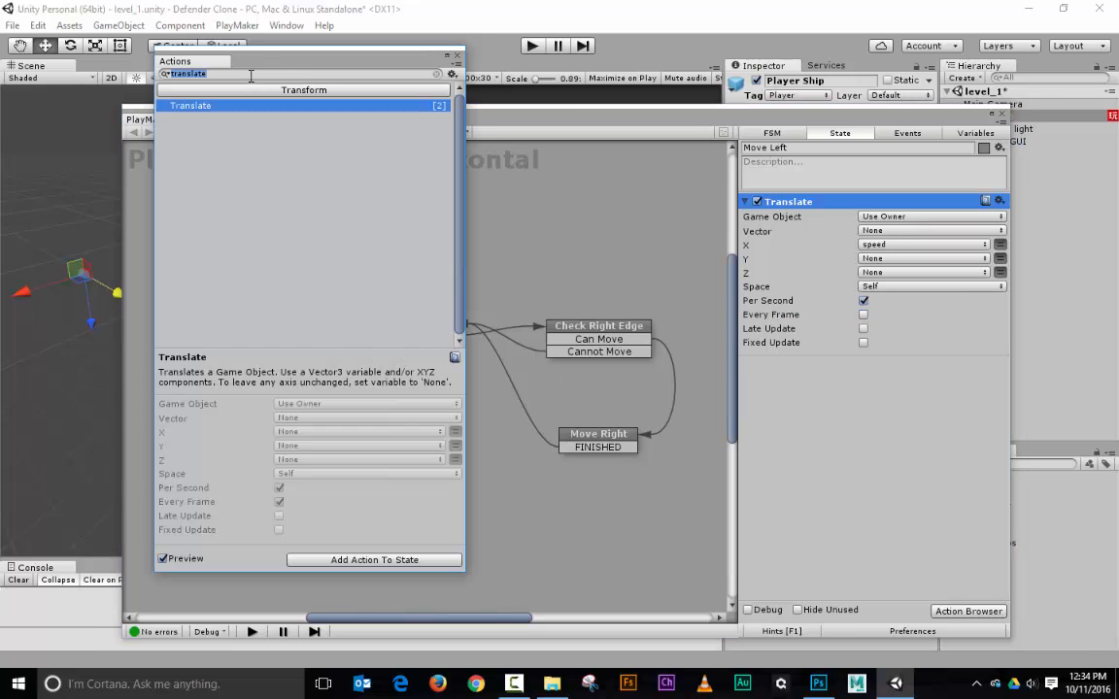
{"action": "type", "text": "inver"}
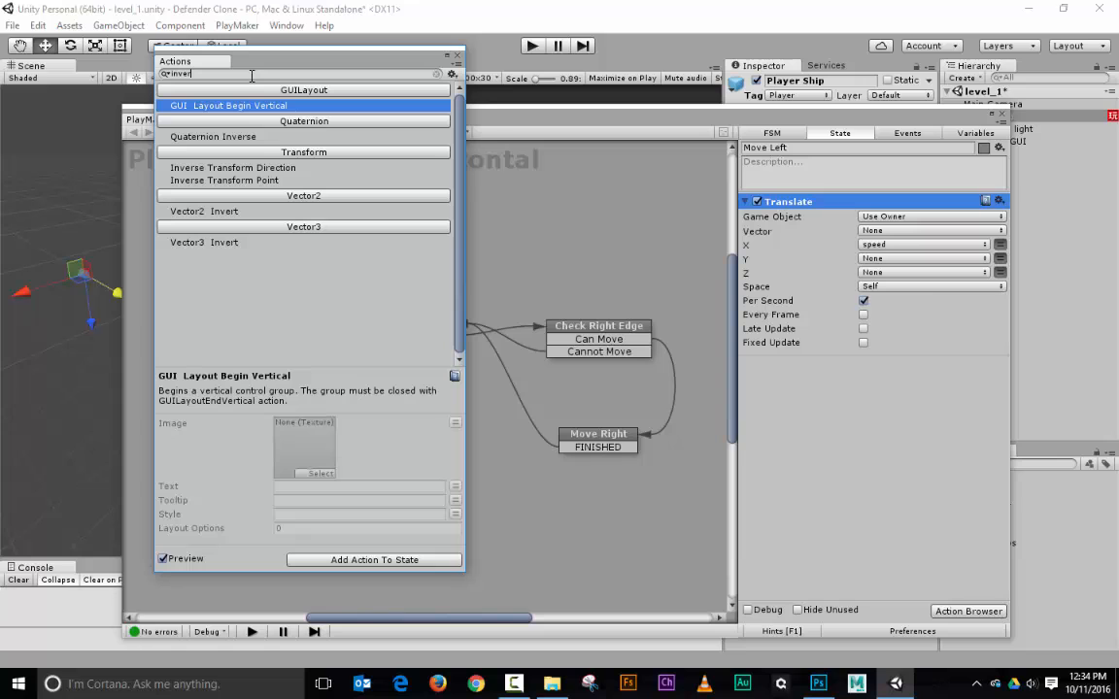
{"action": "key", "text": "BackSpace"}
{"action": "key", "text": "BackSpace"}
{"action": "key", "text": "BackSpace"}
{"action": "key", "text": "BackSpace"}
{"action": "key", "text": "BackSpace"}
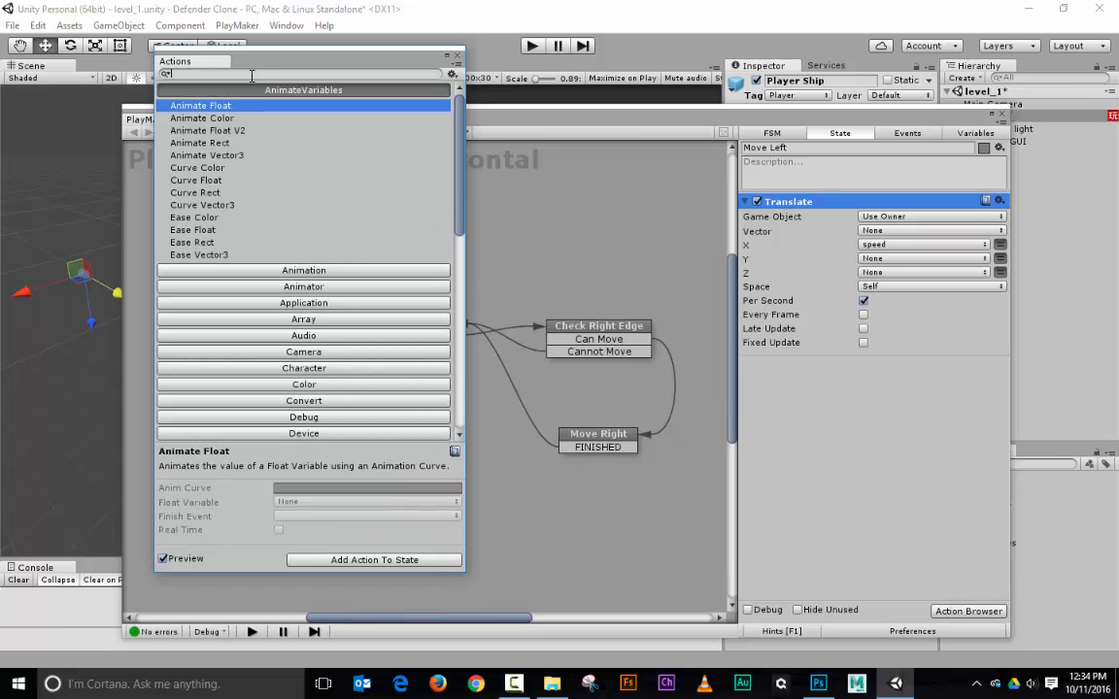
{"action": "type", "text": "float"}
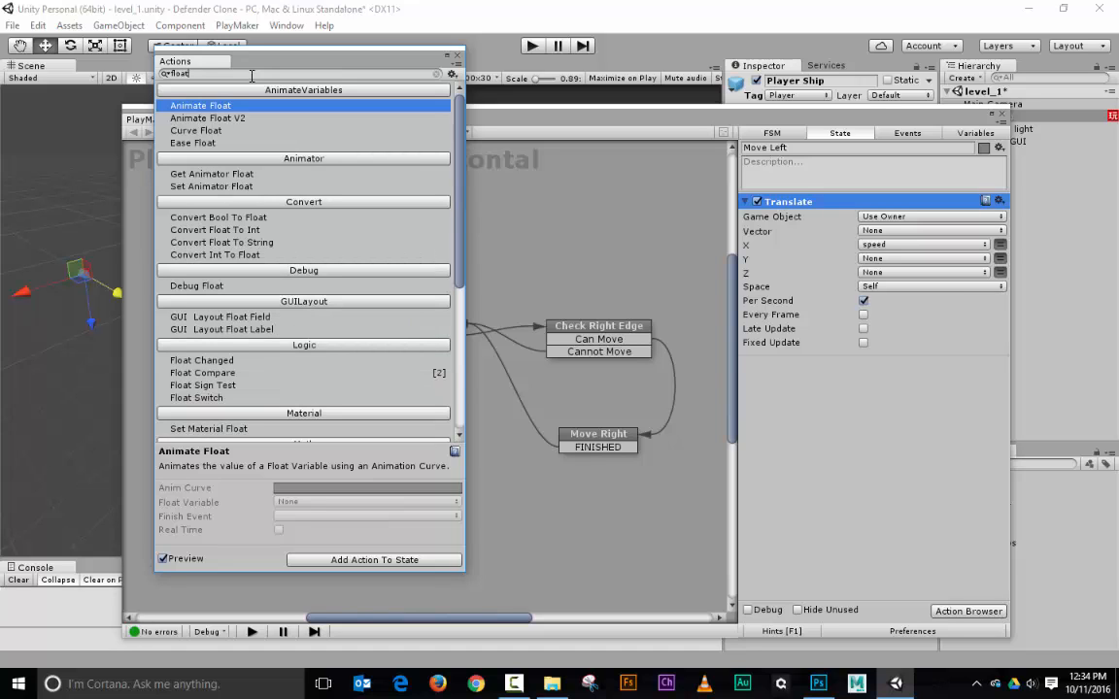
{"action": "type", "text": " mul"}
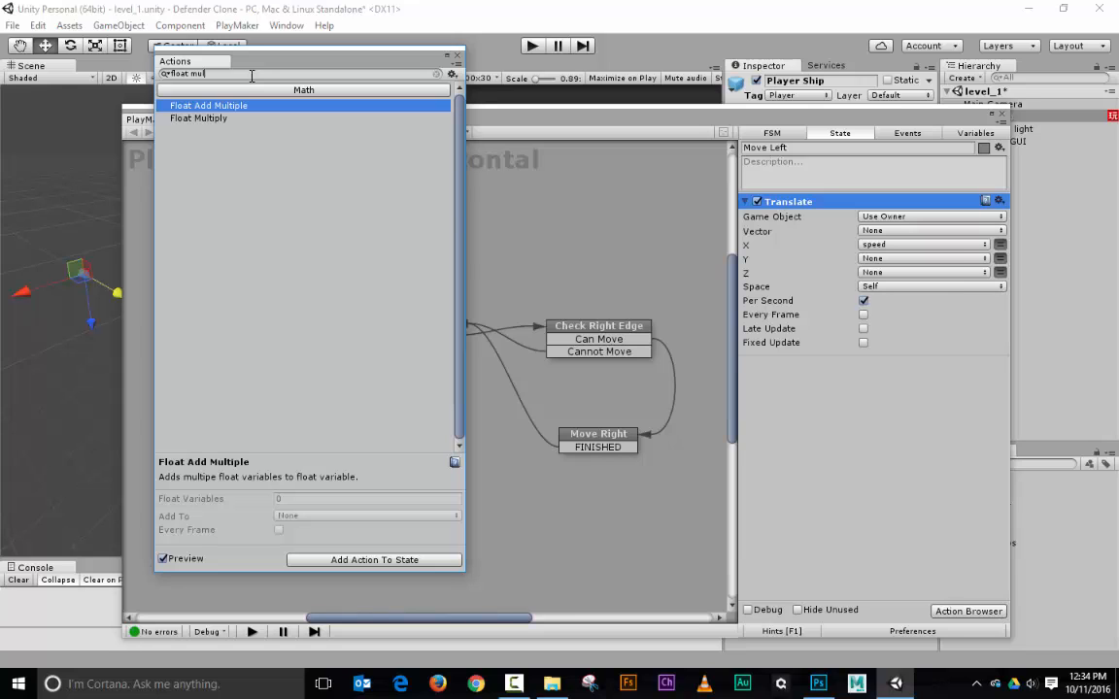
{"action": "key", "text": "Down"}
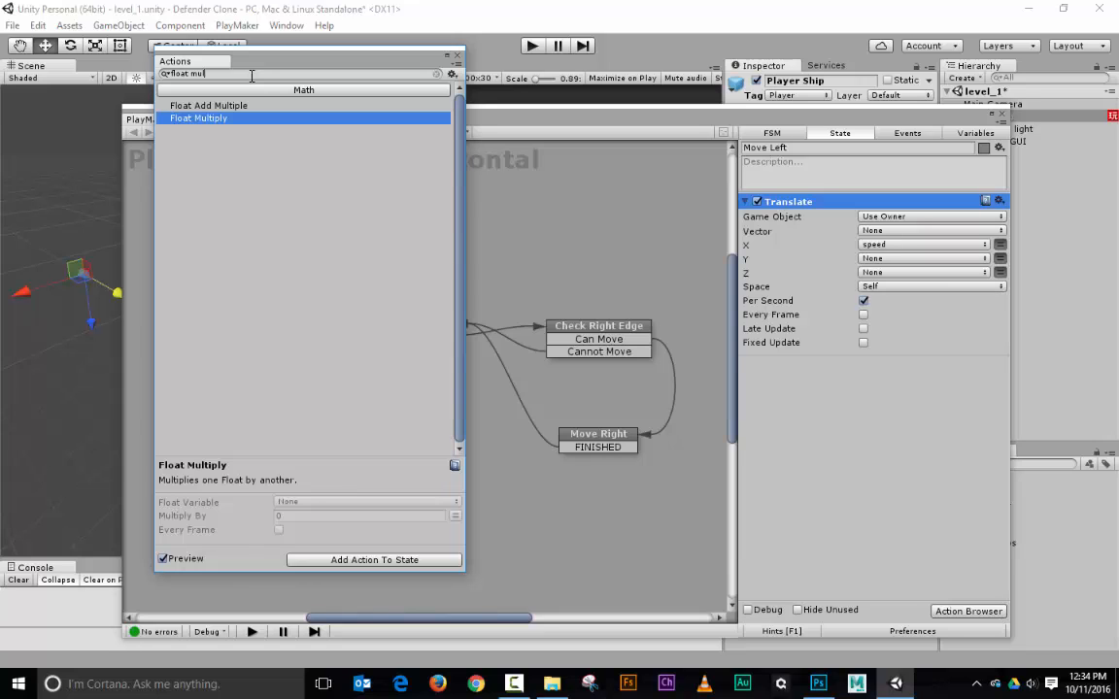
{"action": "key", "text": "Up"}
{"action": "key", "text": "BackSpace"}
{"action": "key", "text": "BackSpace"}
{"action": "key", "text": "BackSpace"}
{"action": "key", "text": "BackSpace"}
{"action": "key", "text": "BackSpace"}
{"action": "key", "text": "BackSpace"}
{"action": "key", "text": "BackSpace"}
{"action": "key", "text": "BackSpace"}
{"action": "key", "text": "BackSpace"}
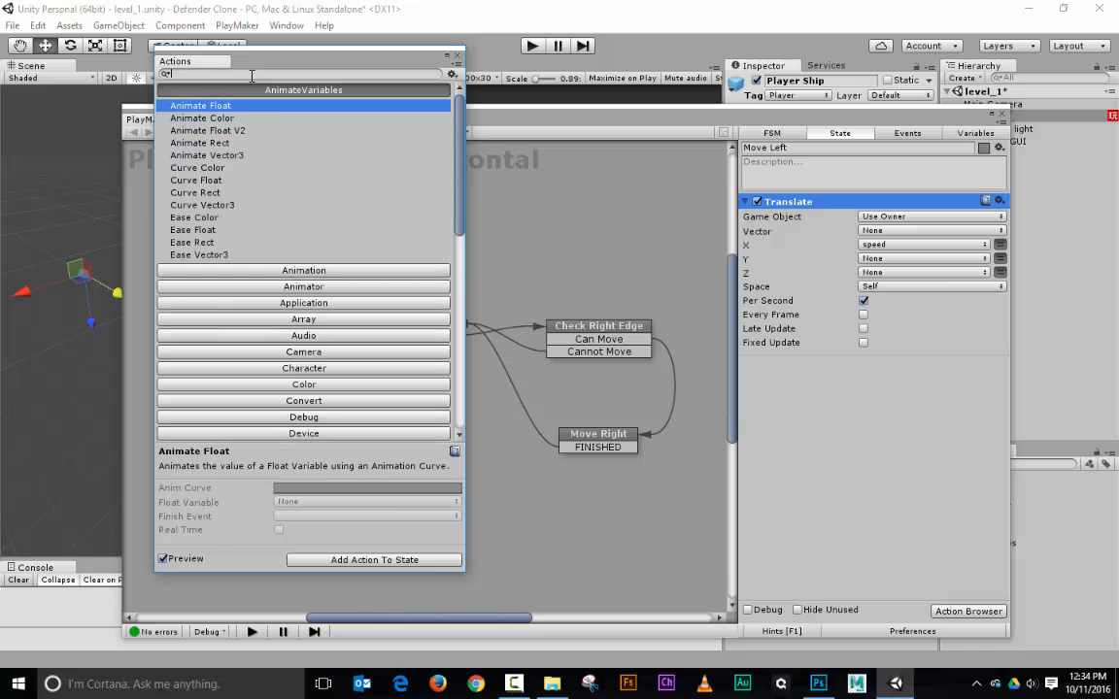
Find the Set Float Value action and add it to the Move Left state above Translate
{"action": "type", "text": "set float"}
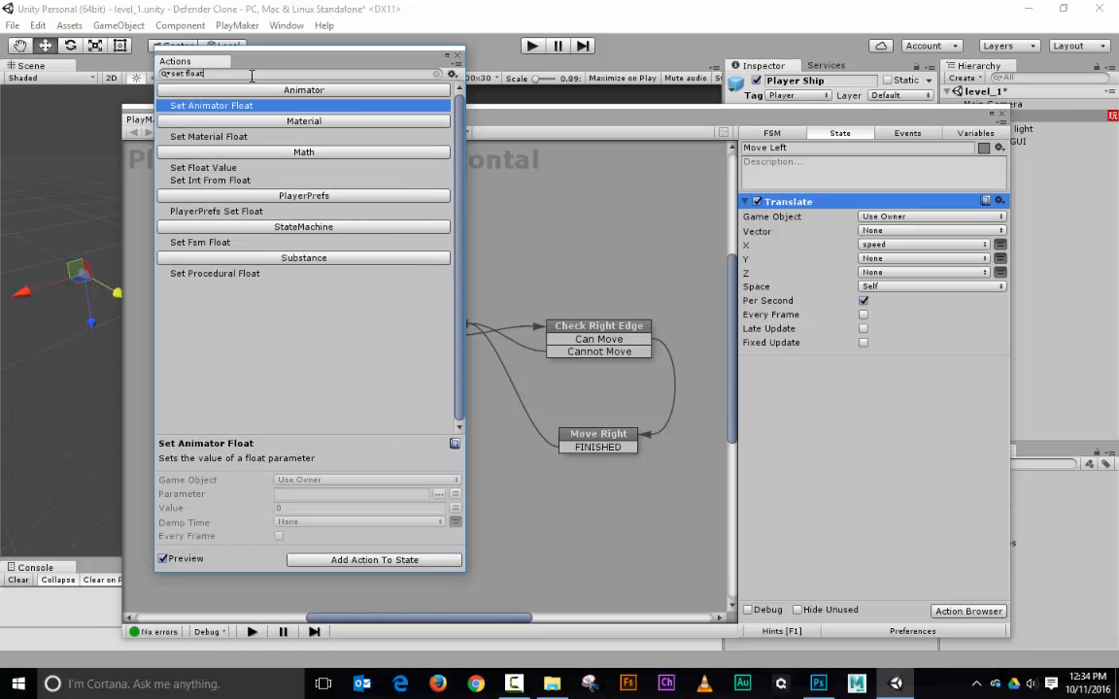
{"action": "key", "text": "Down"}
{"action": "key", "text": "Down"}
{"action": "key", "text": "Down"}
{"action": "key", "text": "Up"}
{"action": "key", "text": "Up"}
{"action": "key", "text": "Up"}
{"action": "key", "text": "Down"}
{"action": "key", "text": "Down"}
{"action": "key", "text": "Return"}
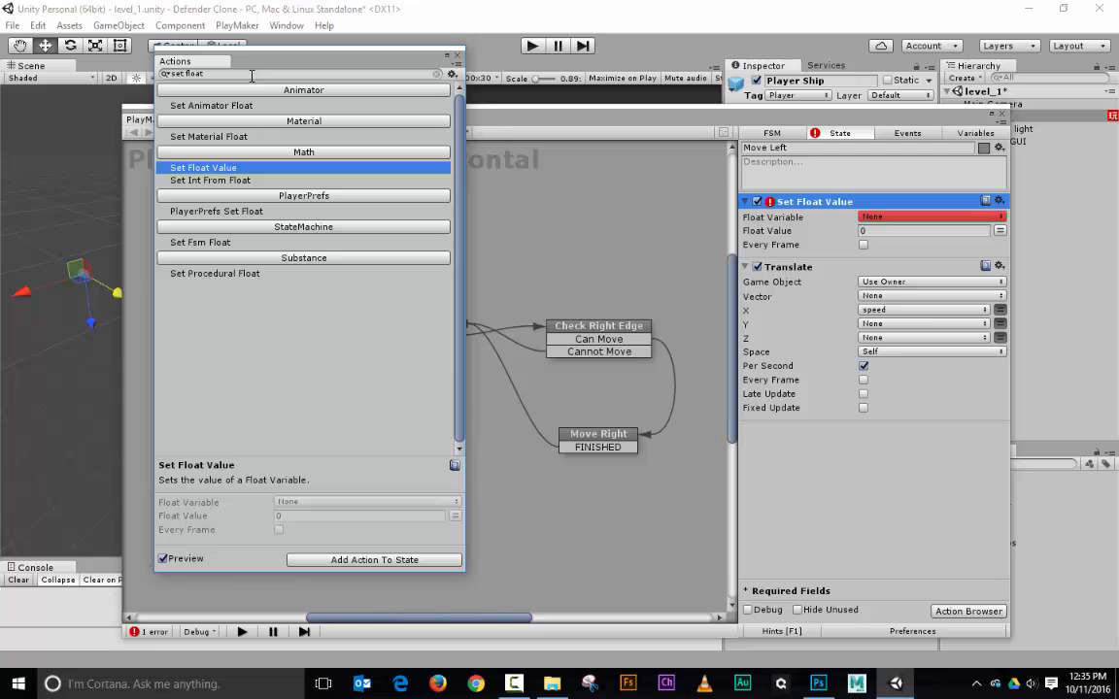
Assign a new variable named negativeSpeed as Set Float Value's Float Variable and use the speed variable as its Float Value
{"action": "left_click", "coordinate": [910, 217]}
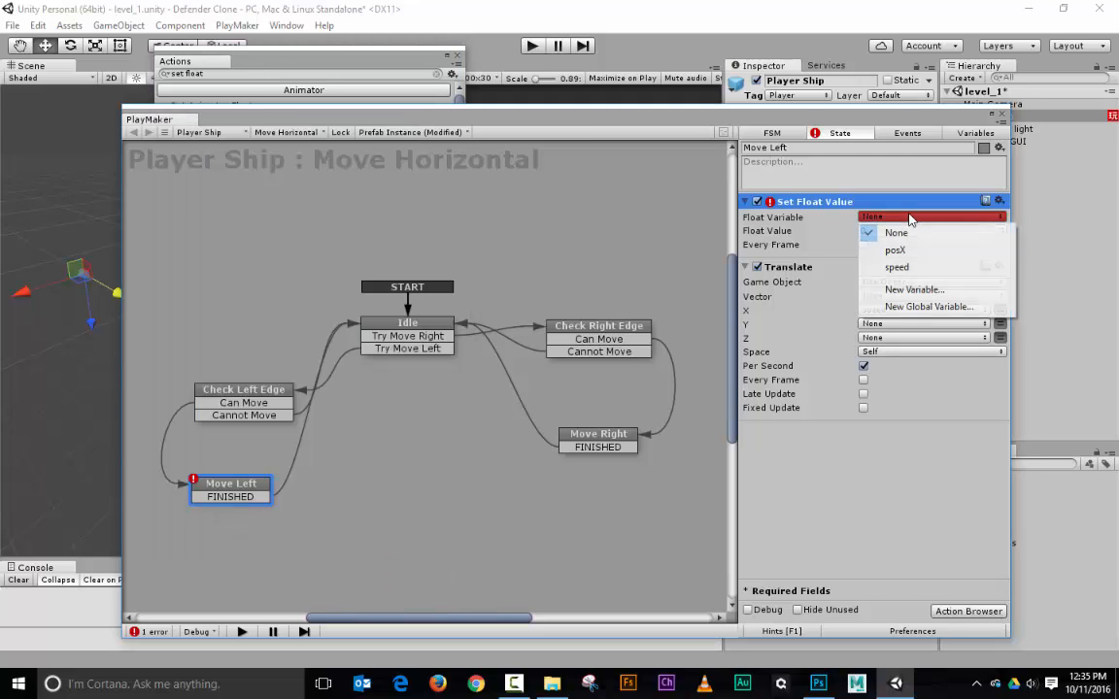
{"action": "left_click", "coordinate": [919, 288]}
{"action": "type", "text": "neg"}
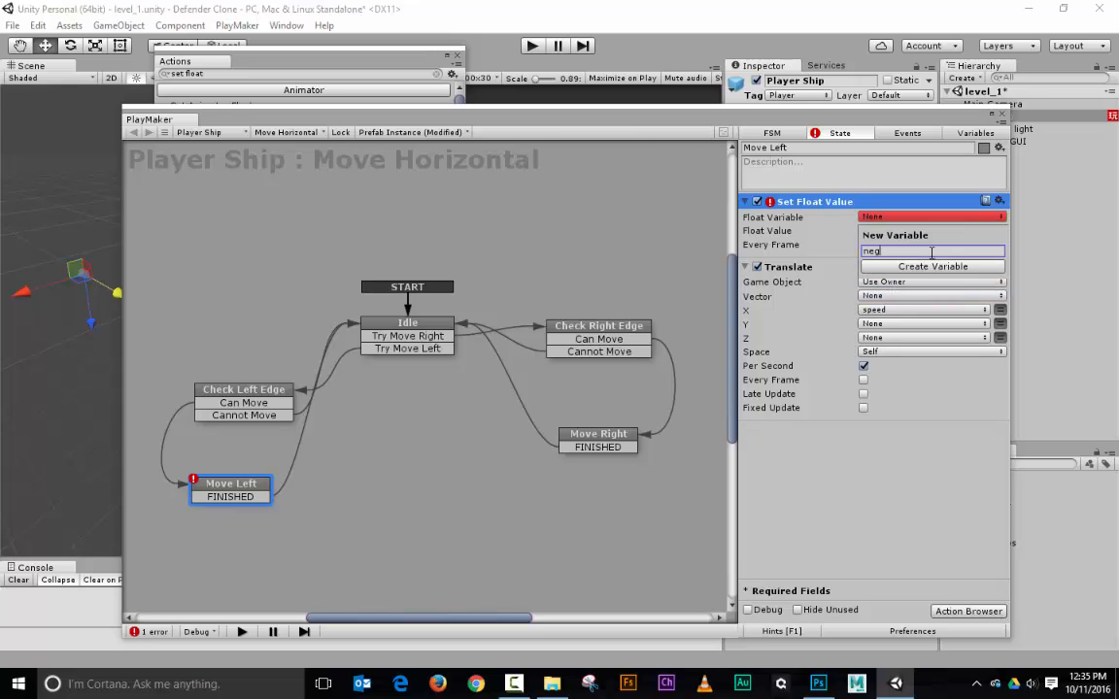
{"action": "type", "text": "ativeSpeed"}
{"action": "left_click", "coordinate": [932, 266]}
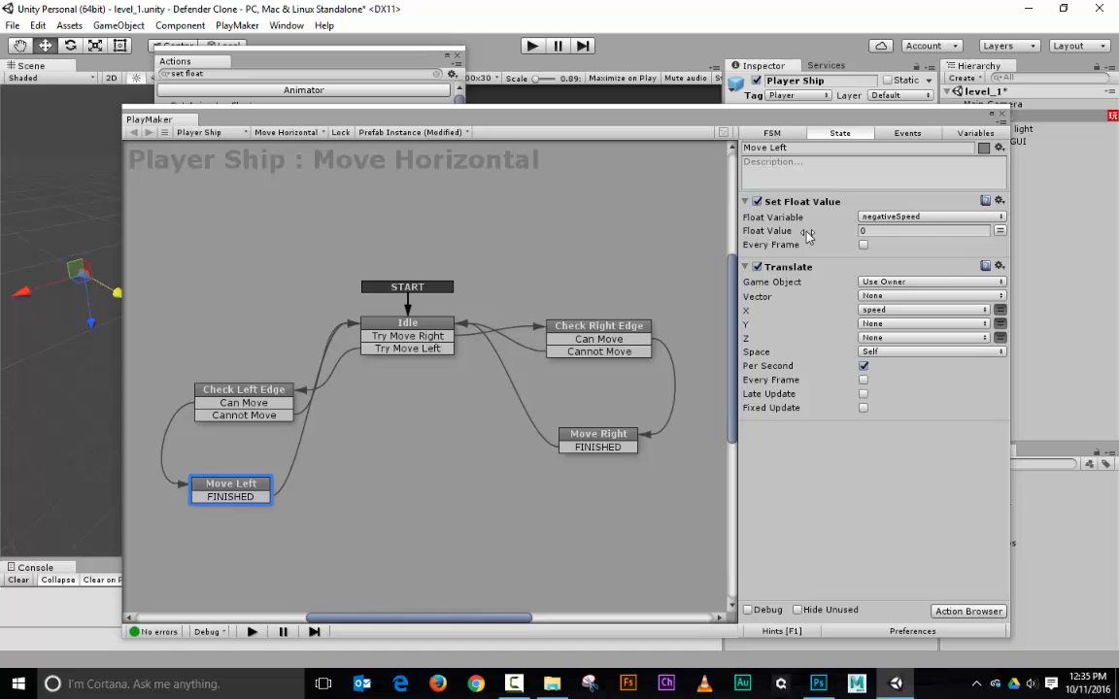
{"action": "left_click", "coordinate": [1000, 230]}
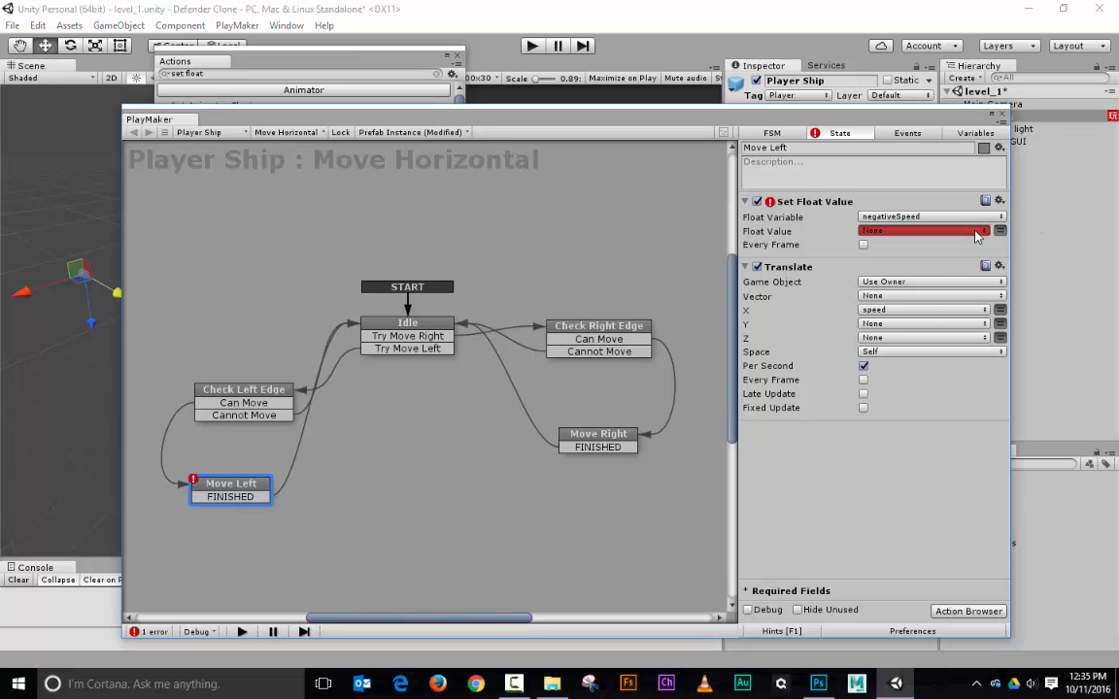
{"action": "left_click", "coordinate": [932, 231]}
{"action": "left_click", "coordinate": [896, 298]}
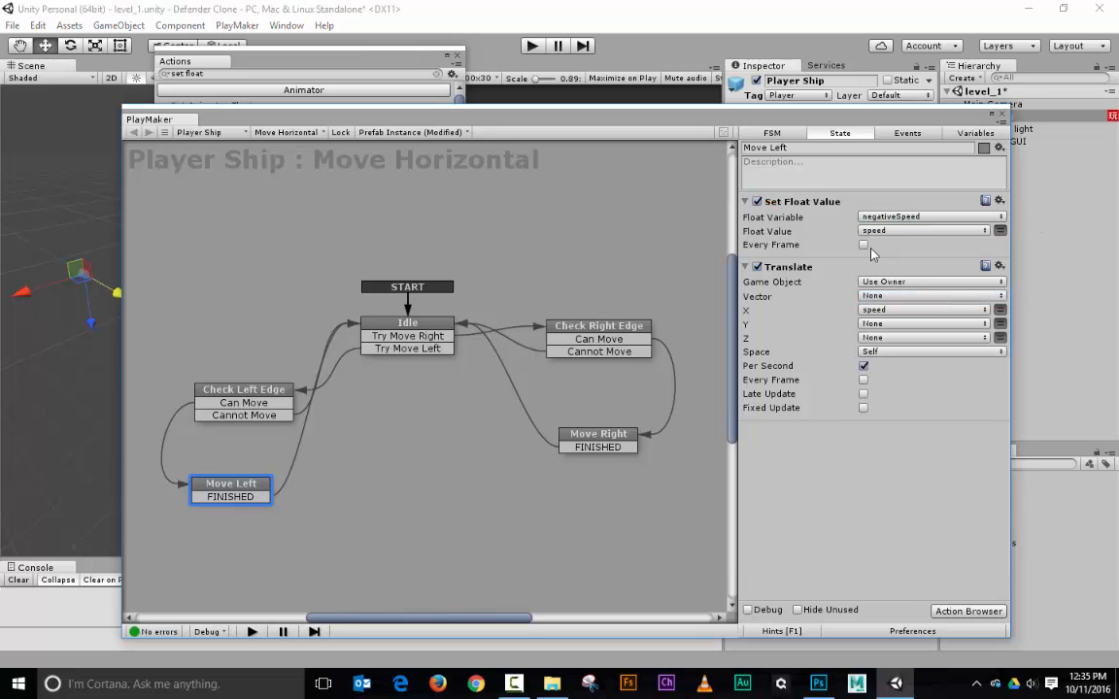
Add a Float Multiply action to Move Left and place it between Set Float Value and Translate
{"action": "left_click", "coordinate": [365, 60]}
{"action": "left_click", "coordinate": [324, 73]}
{"action": "type", "text": "float multi"}
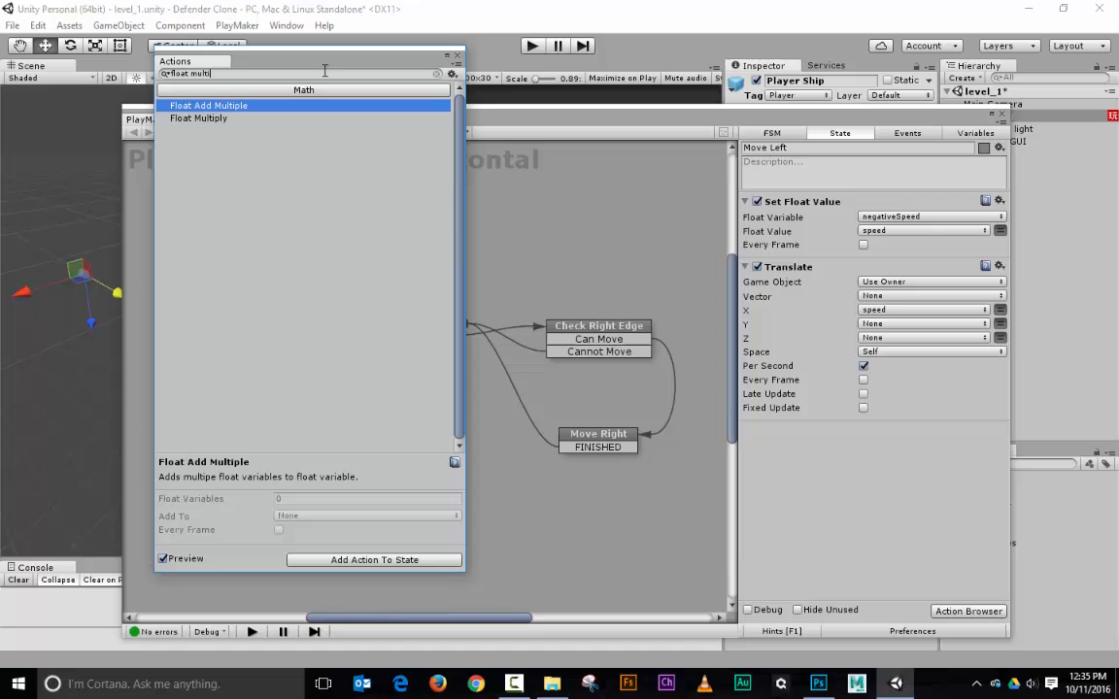
{"action": "key", "text": "Down"}
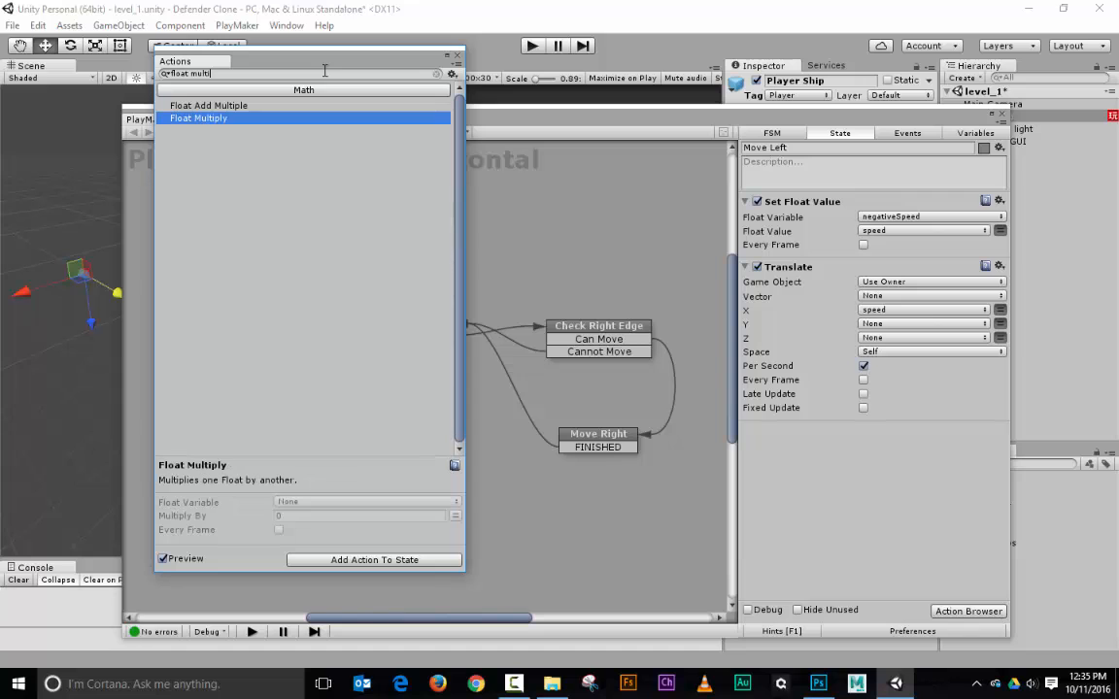
{"action": "key", "text": "Return"}
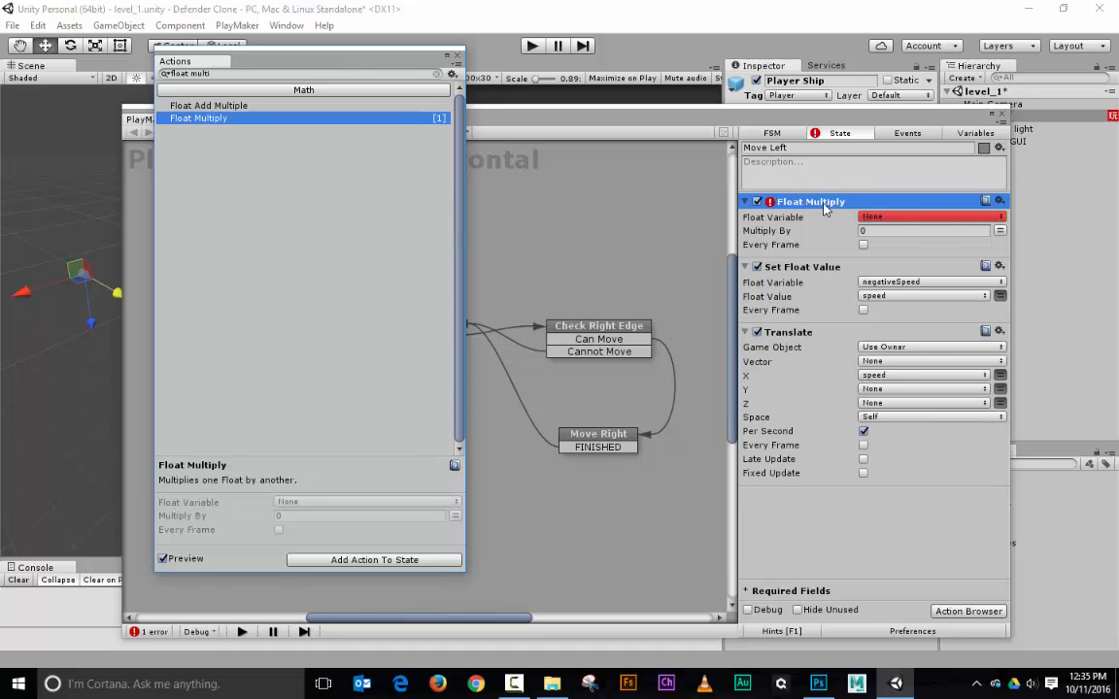
{"action": "left_click_drag", "start_coordinate": [835, 204], "coordinate": [827, 309]}
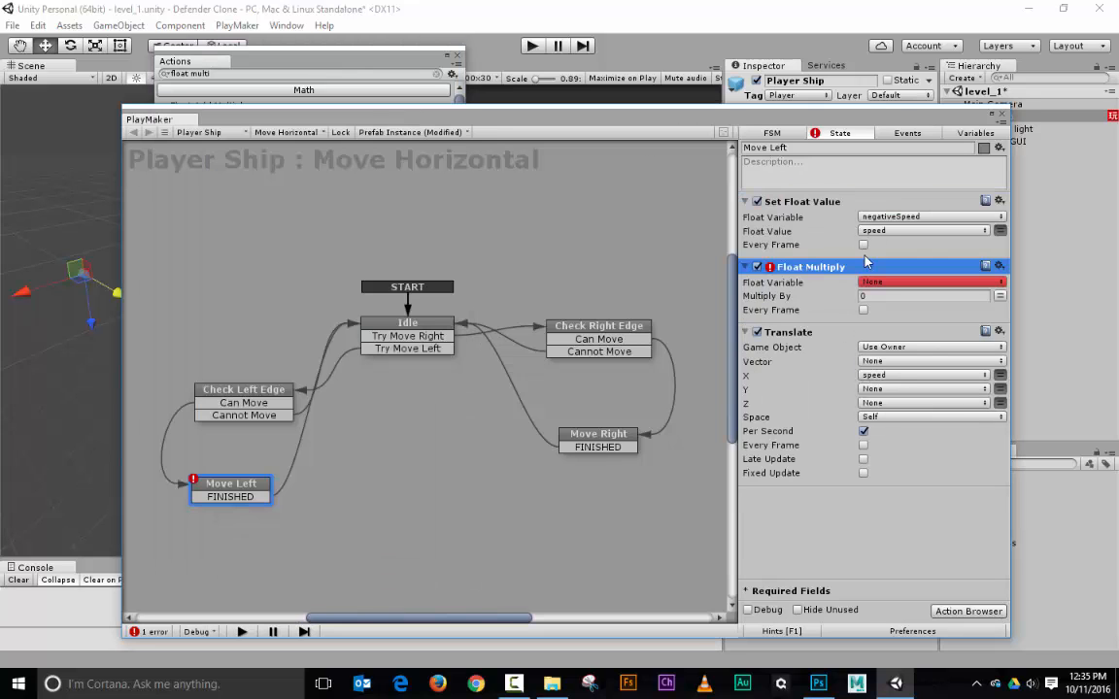
Set Float Multiply's Float Variable to negativeSpeed and Multiply By to -1
{"action": "left_click", "coordinate": [930, 282]}
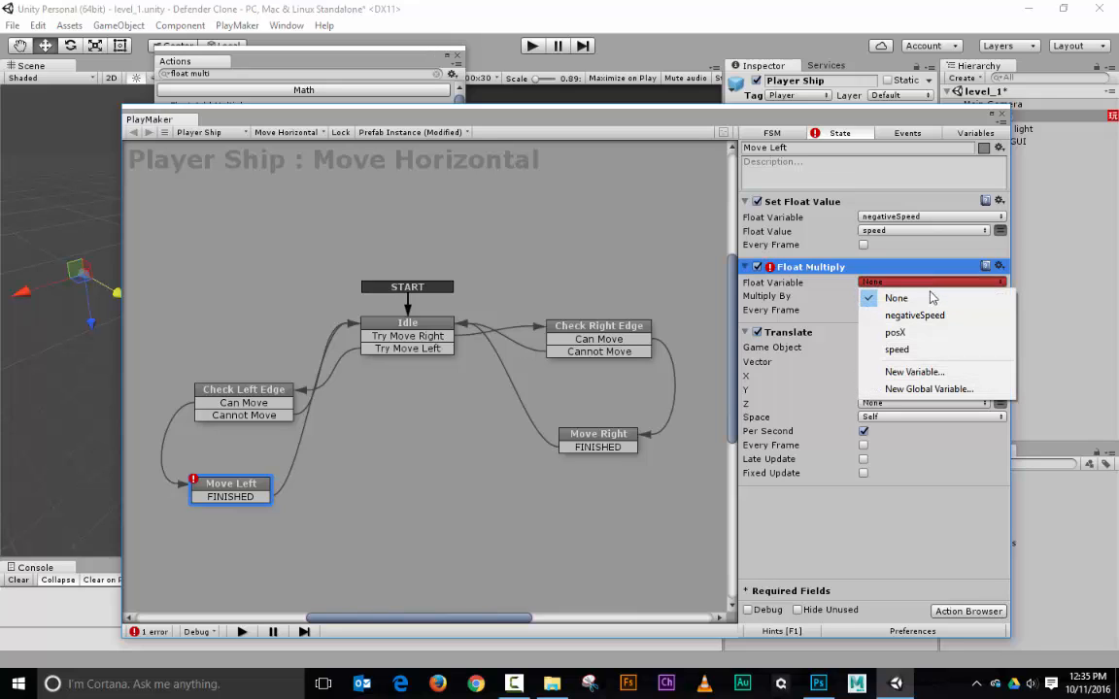
{"action": "left_click", "coordinate": [912, 315]}
{"action": "left_click", "coordinate": [906, 297]}
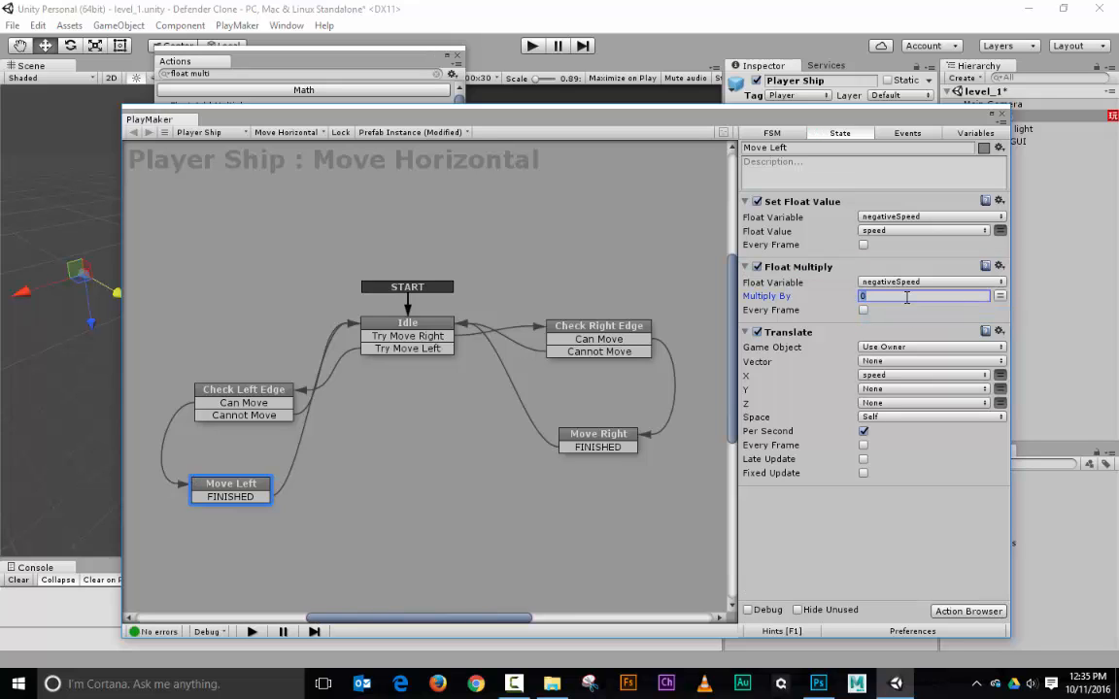
{"action": "left_click", "coordinate": [878, 534]}
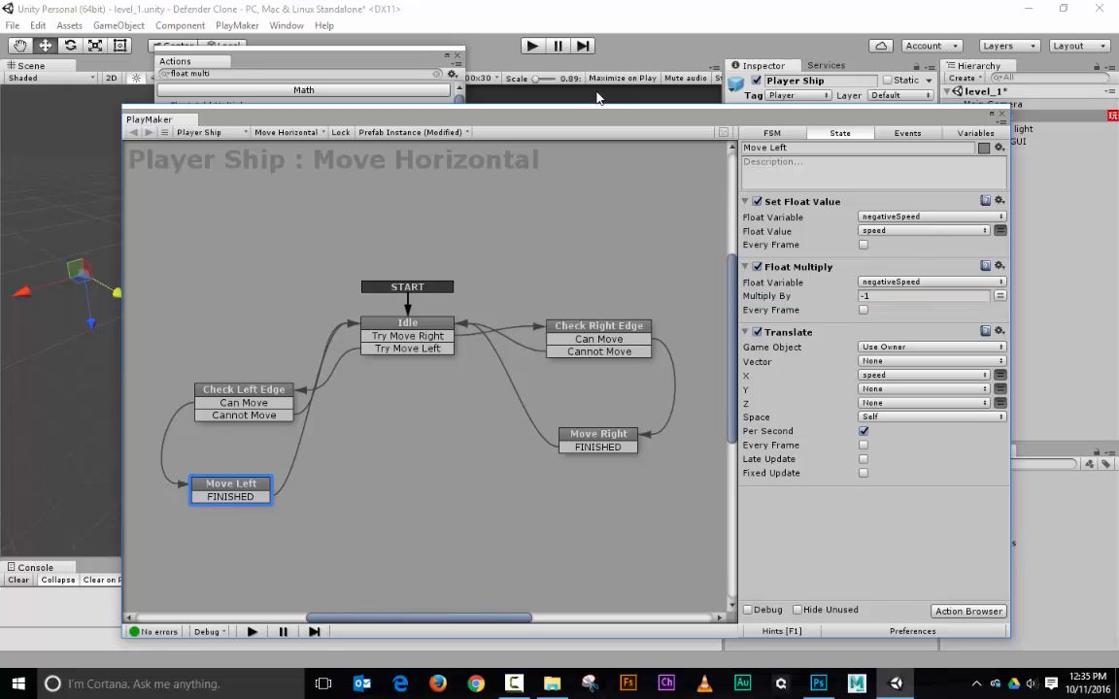
Run the game to test the ship's horizontal movement, stop it, and inspect the Move Right state's Translate settings
{"action": "left_click_drag", "start_coordinate": [586, 108], "coordinate": [1107, 93]}
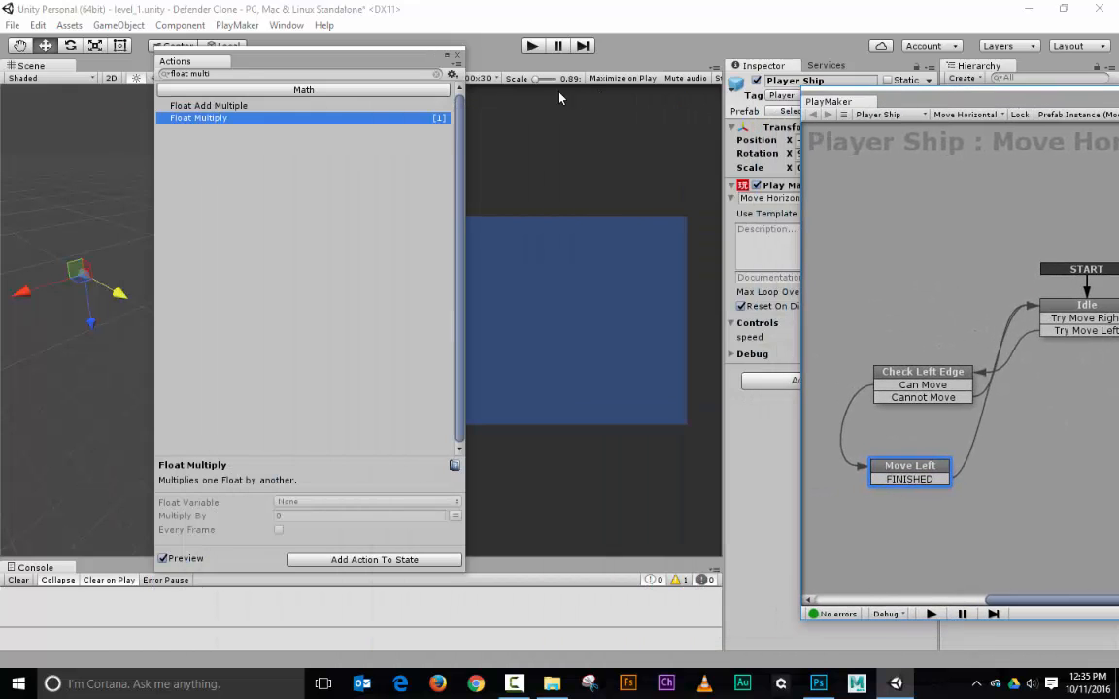
{"action": "left_click", "coordinate": [532, 45]}
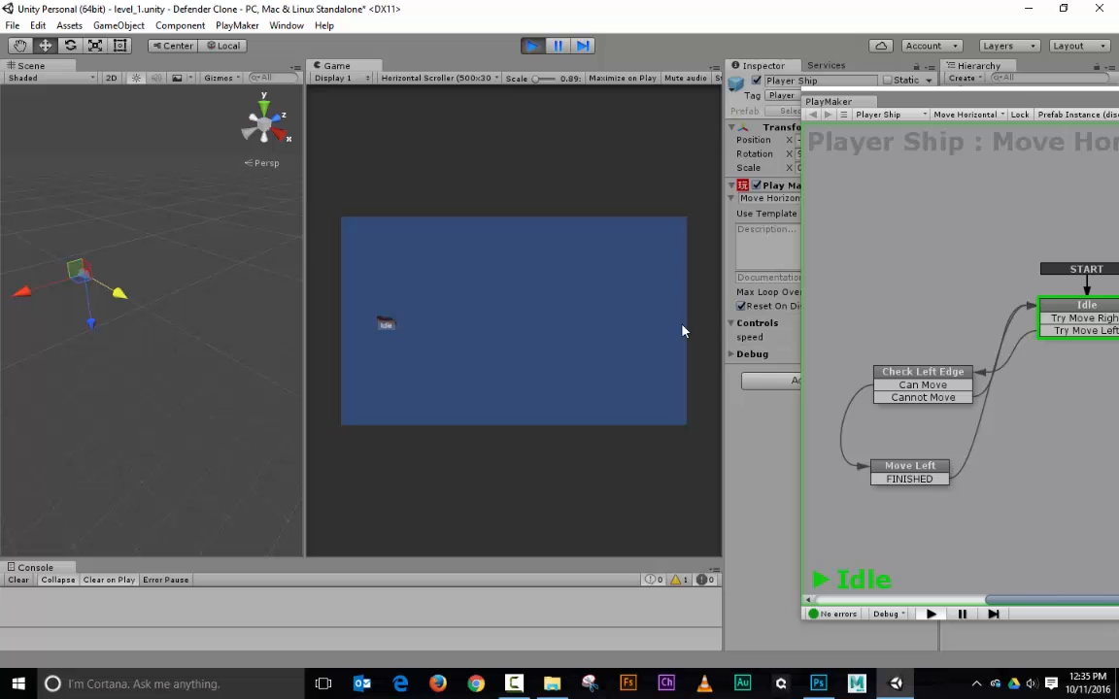
{"action": "left_click", "coordinate": [532, 45]}
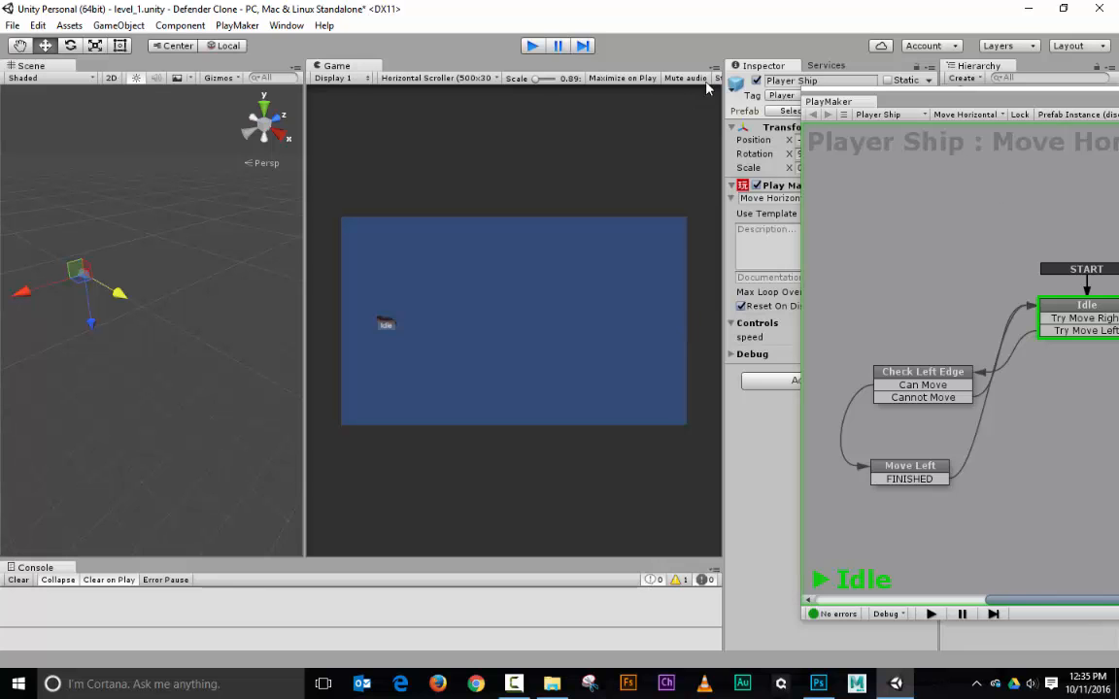
{"action": "left_click_drag", "start_coordinate": [826, 101], "coordinate": [68, 112]}
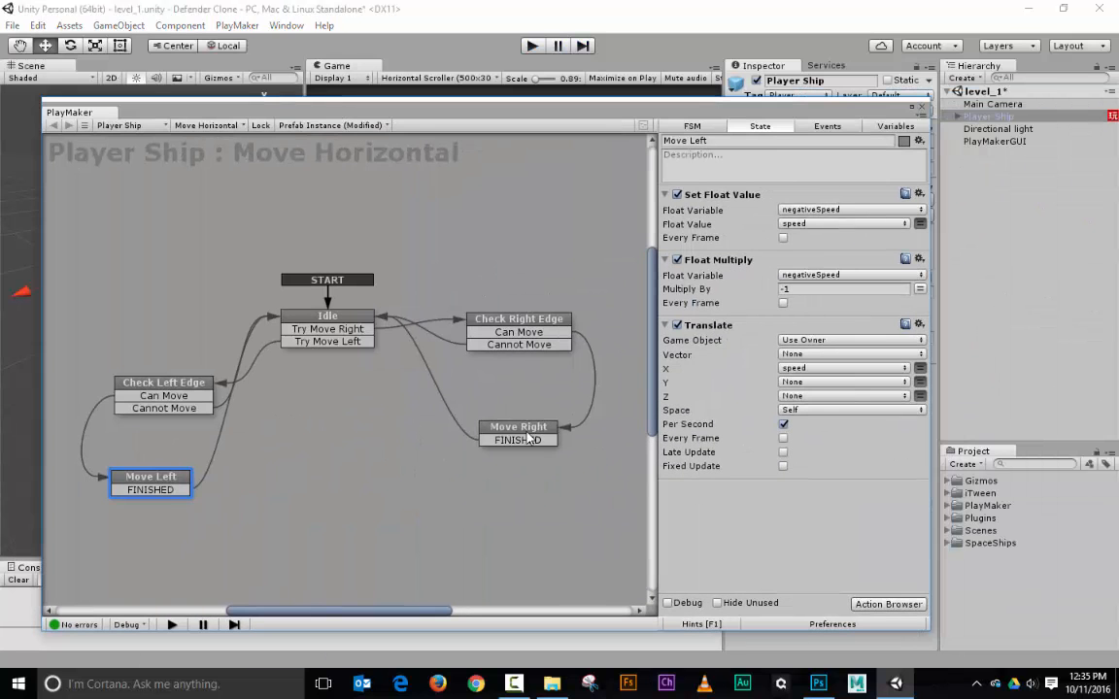
{"action": "left_click", "coordinate": [528, 439]}
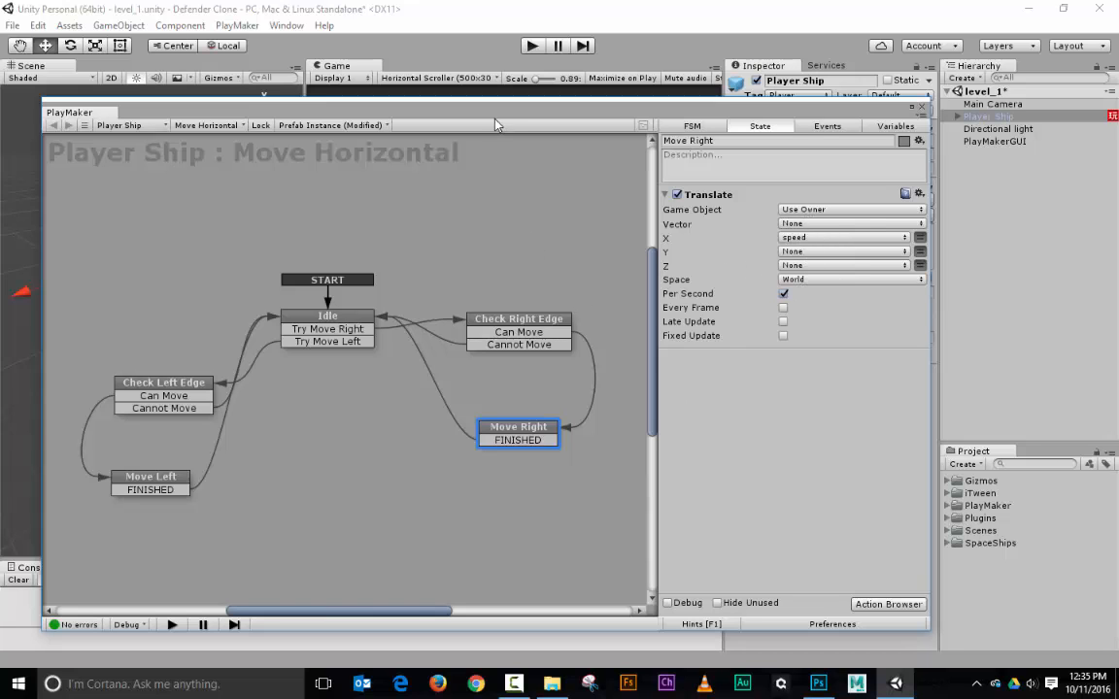
Set the Player Ship's speed control to 3 and run the game again with the state graph in view
{"action": "left_click_drag", "start_coordinate": [494, 112], "coordinate": [1118, 124]}
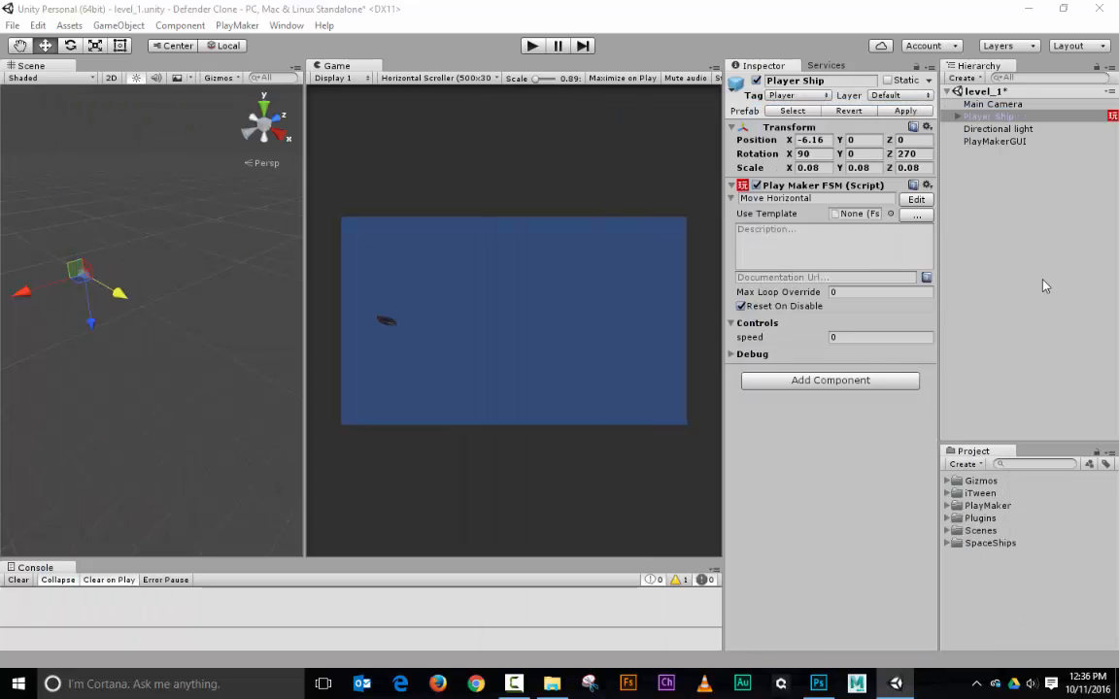
{"action": "left_click", "coordinate": [857, 337]}
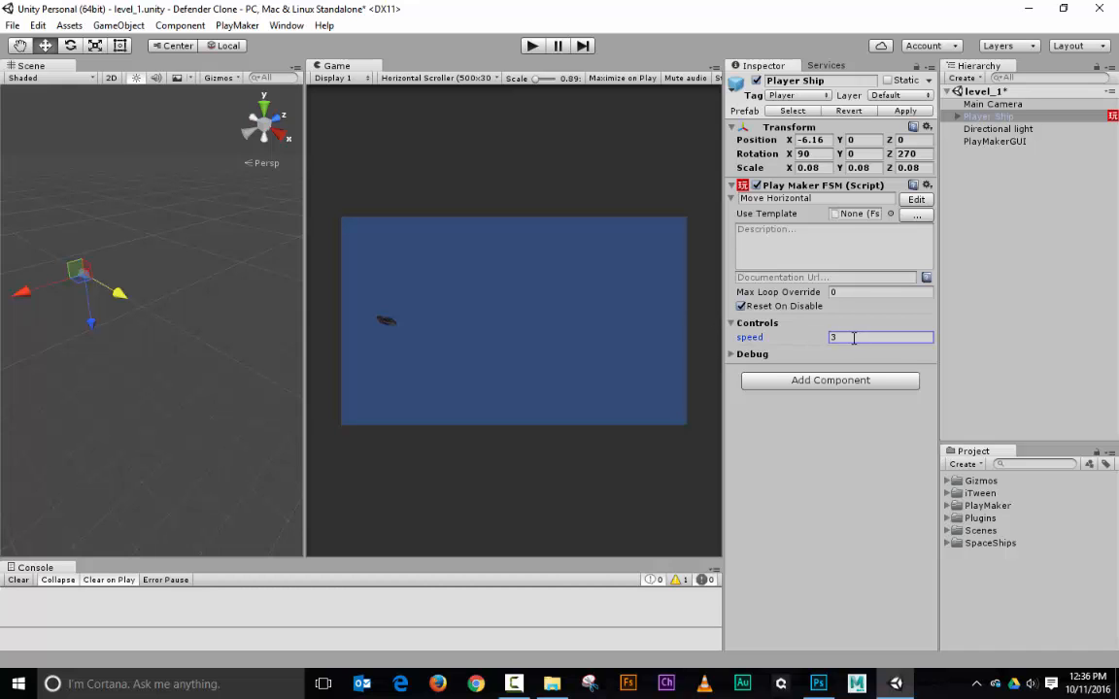
{"action": "left_click", "coordinate": [537, 46]}
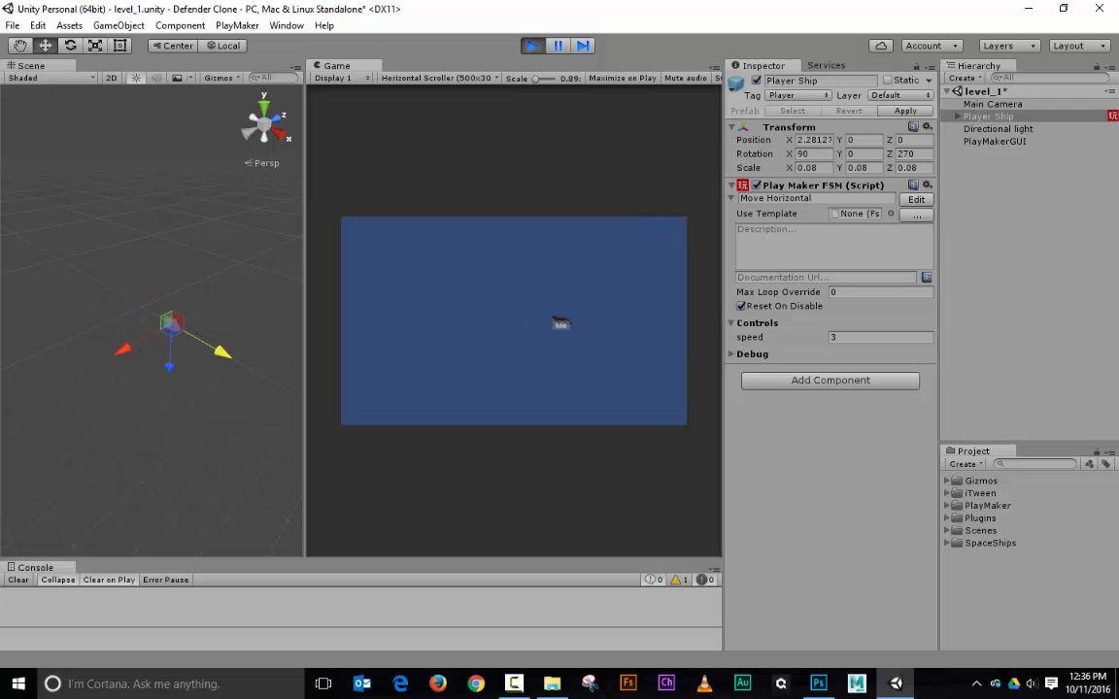
{"action": "left_click_drag", "start_coordinate": [1117, 105], "coordinate": [649, 103]}
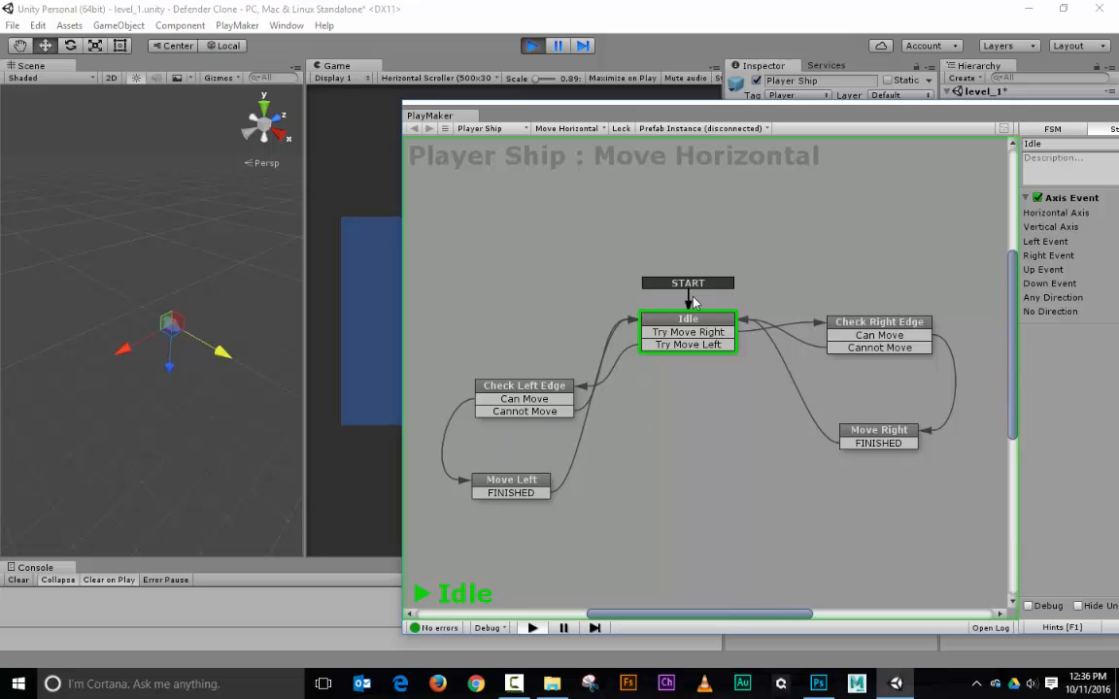
Stop the game and set the Left Event of the Idle state's Axis Event action to Try Move Left
{"action": "left_click", "coordinate": [533, 45]}
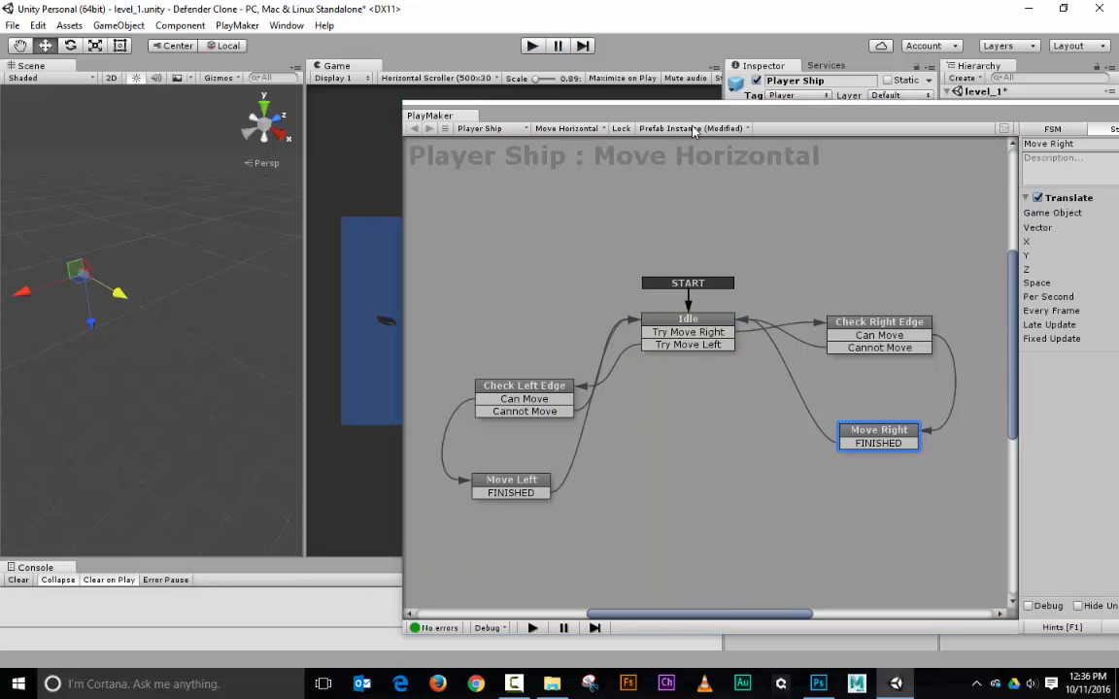
{"action": "left_click_drag", "start_coordinate": [624, 106], "coordinate": [359, 61]}
{"action": "left_click", "coordinate": [413, 286]}
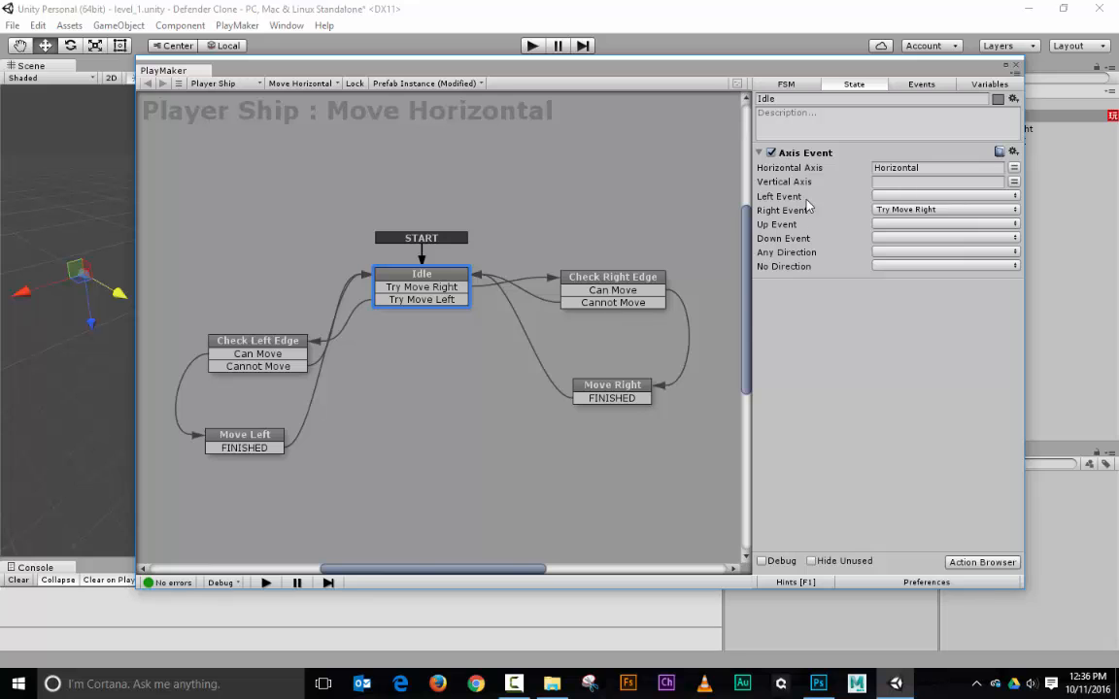
{"action": "left_click", "coordinate": [890, 196]}
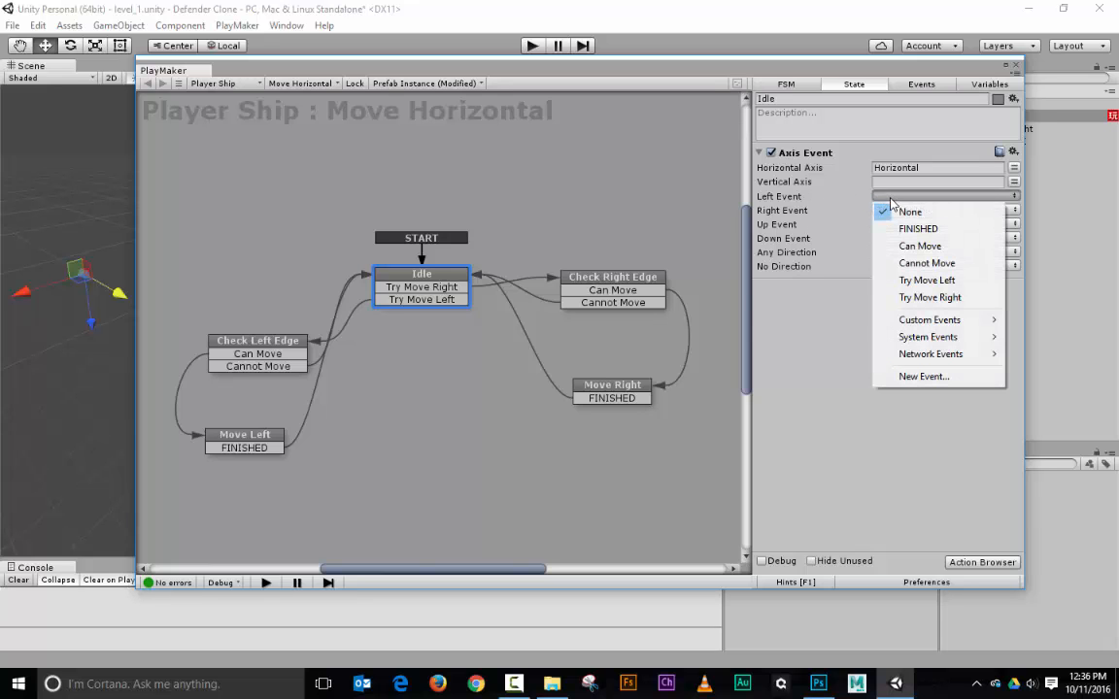
{"action": "left_click", "coordinate": [918, 281]}
Run the game with the game view uncovered, test moving the ship right and left, and stop it
{"action": "left_click_drag", "start_coordinate": [709, 68], "coordinate": [1117, 71]}
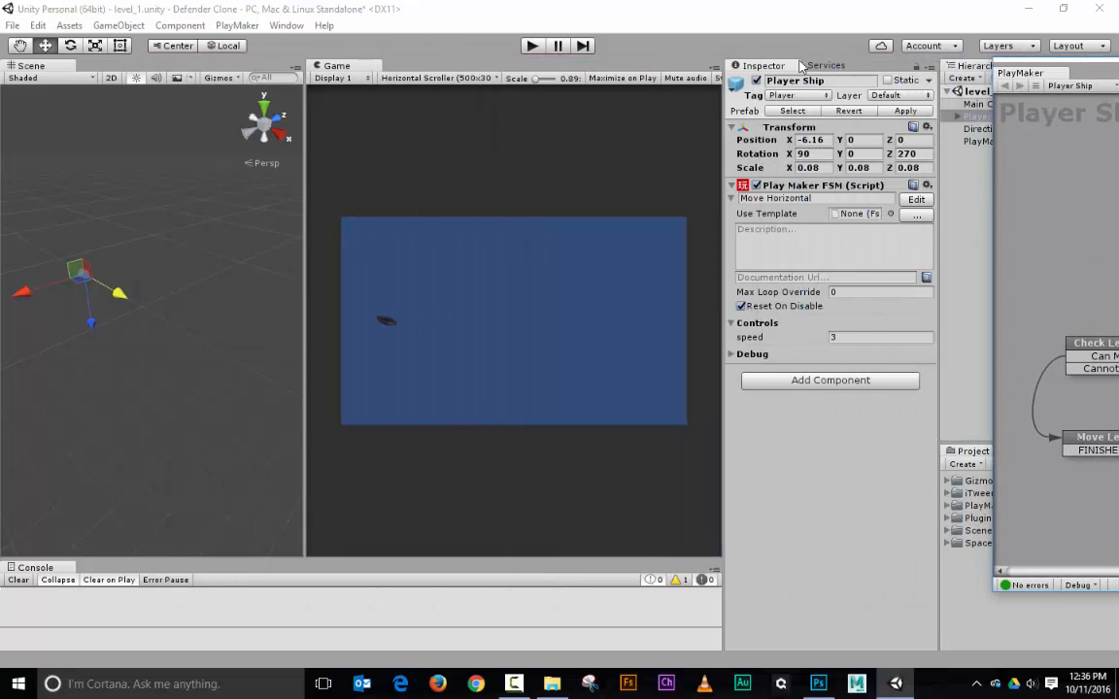
{"action": "left_click", "coordinate": [531, 46]}
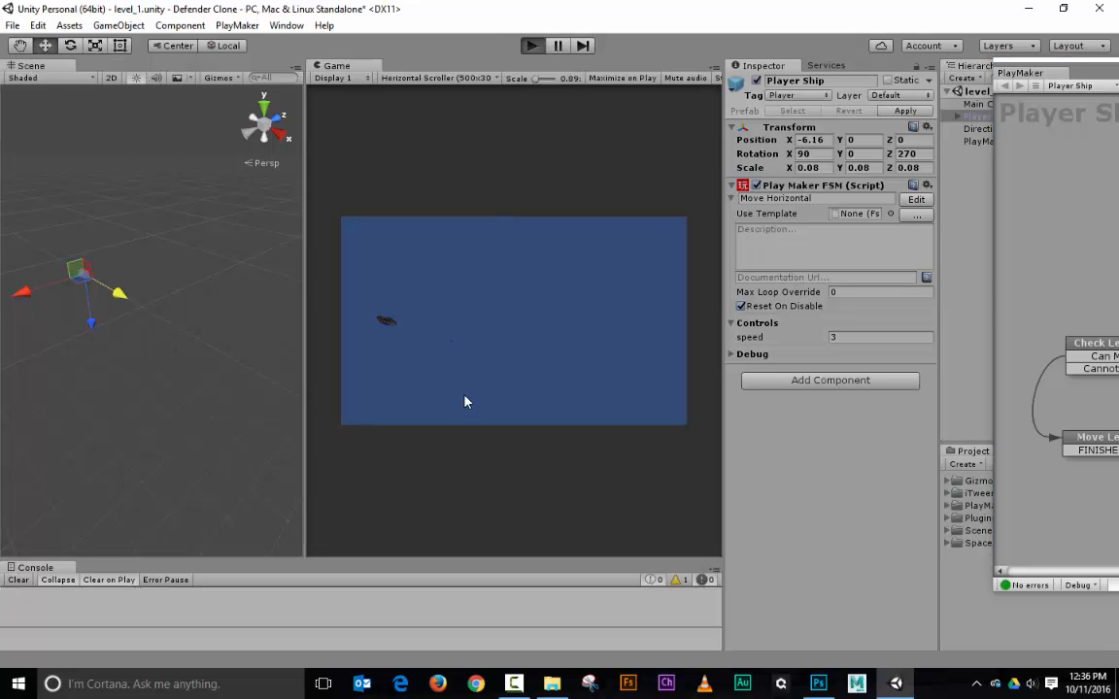
{"action": "key", "text": "Right"}
{"action": "key", "text": "Left"}
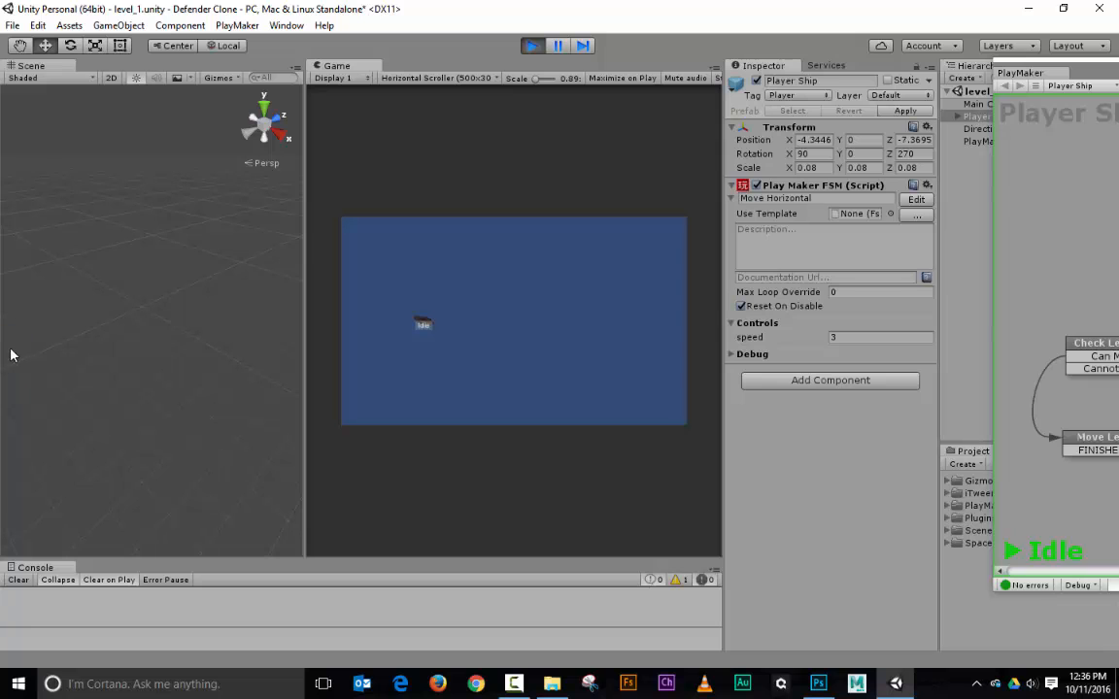
{"action": "left_click", "coordinate": [531, 46]}
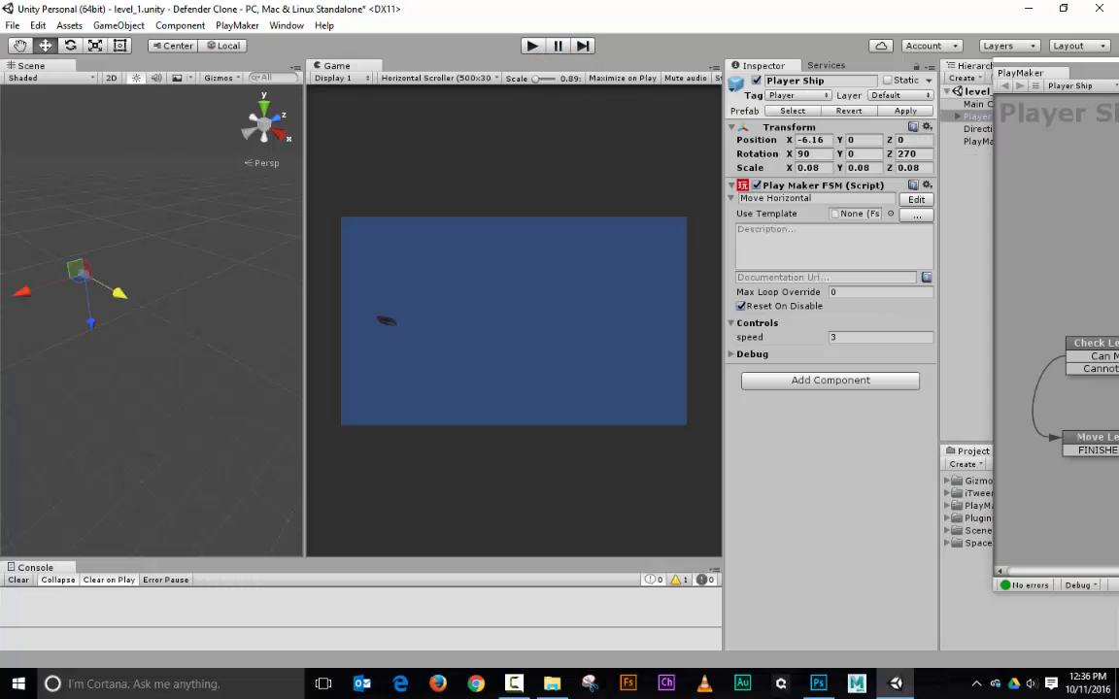
Set the Space of Move Left's Translate action to World and test the ship's movement in a game run
{"action": "left_click_drag", "start_coordinate": [1096, 73], "coordinate": [204, 48]}
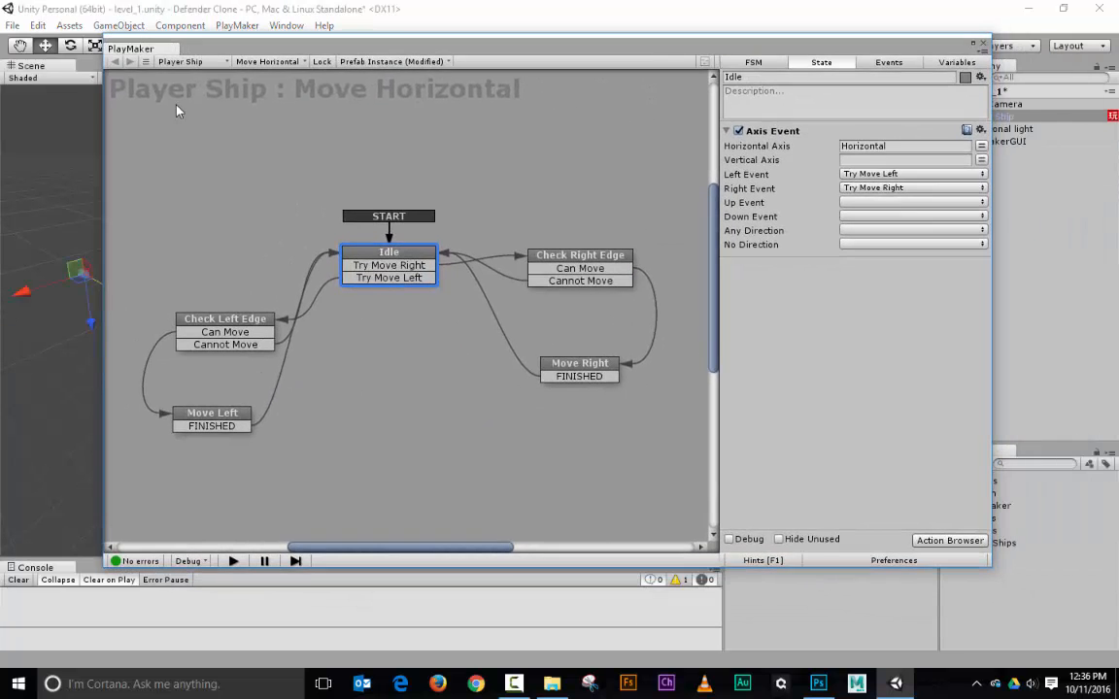
{"action": "left_click", "coordinate": [210, 416]}
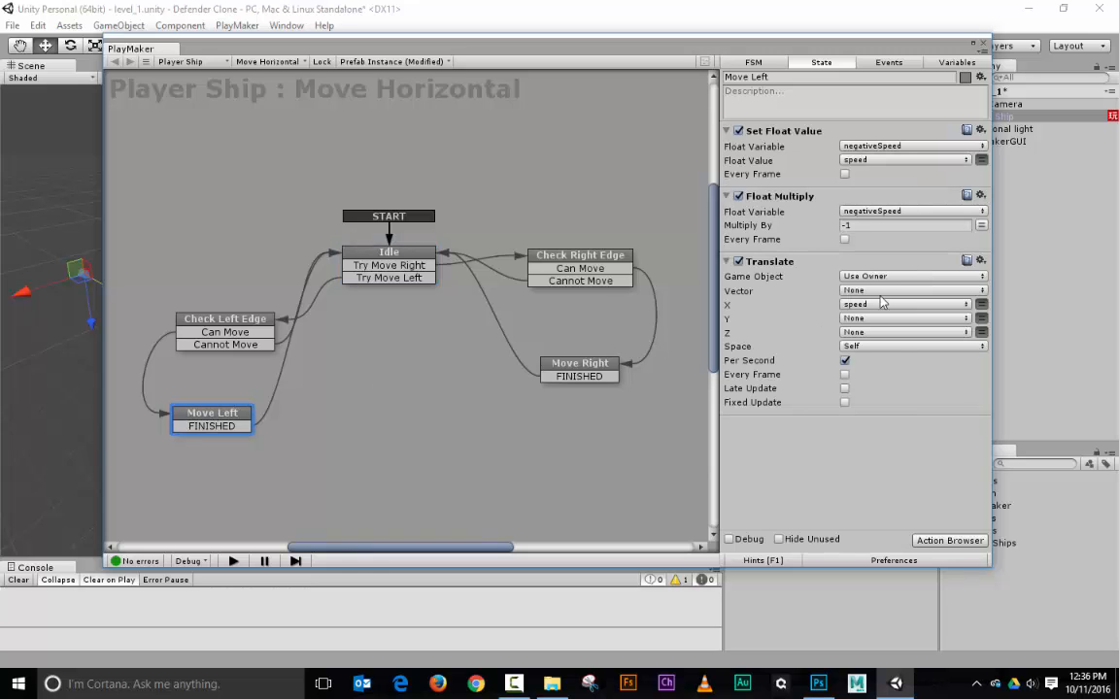
{"action": "left_click", "coordinate": [882, 348]}
{"action": "left_click", "coordinate": [872, 361]}
{"action": "key", "text": "ctrl+p"}
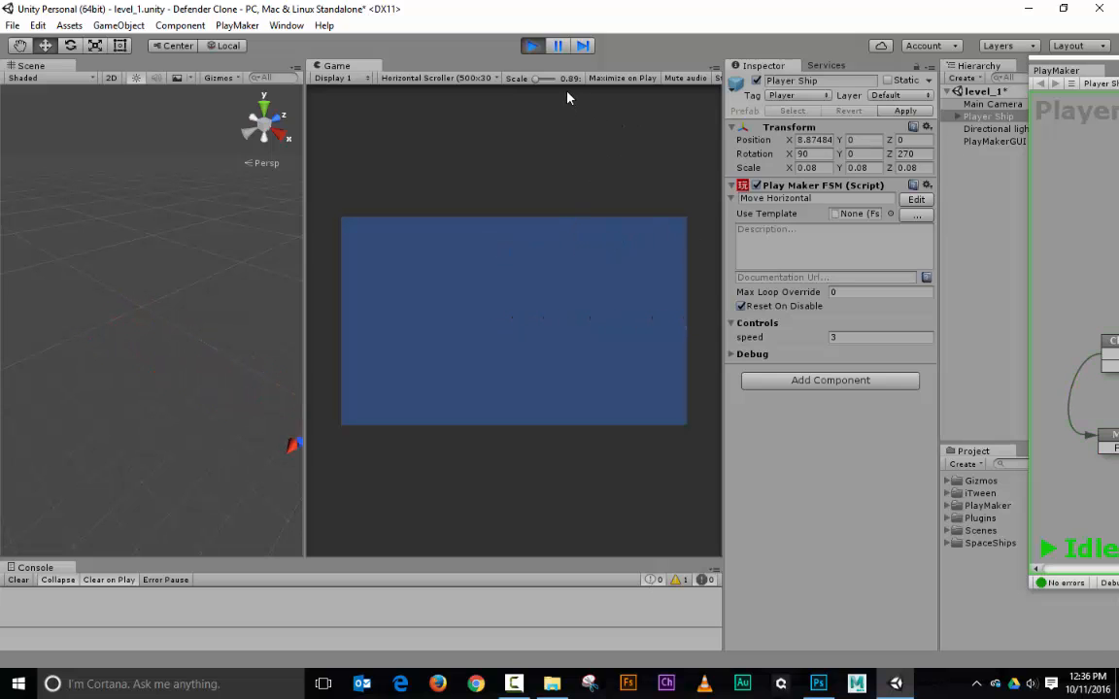
{"action": "left_click", "coordinate": [533, 46]}
Expose the negativeSpeed variable in the Inspector and run the game to check its value while the ship moves
{"action": "left_click_drag", "start_coordinate": [1116, 63], "coordinate": [328, 69]}
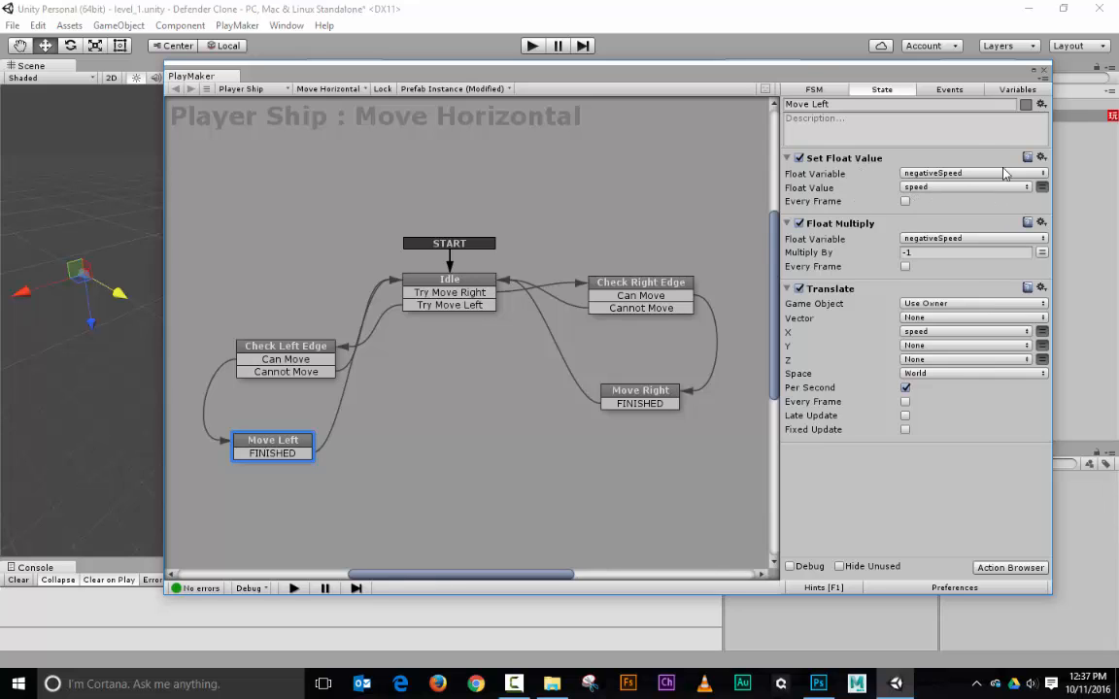
{"action": "left_click", "coordinate": [1018, 89]}
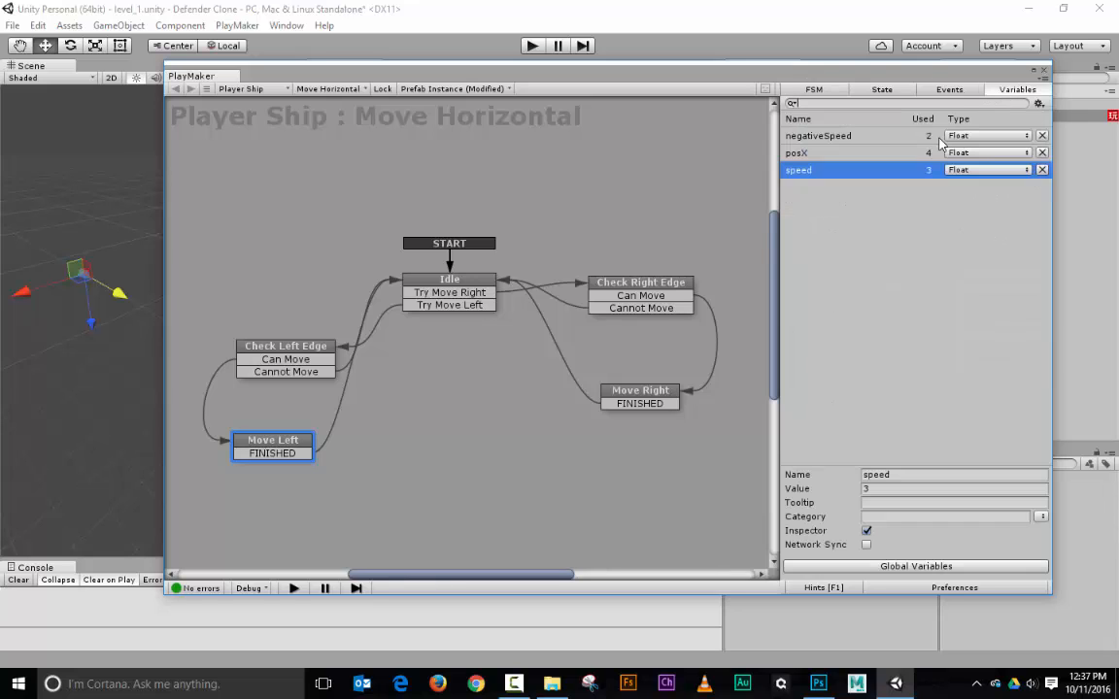
{"action": "left_click", "coordinate": [826, 138]}
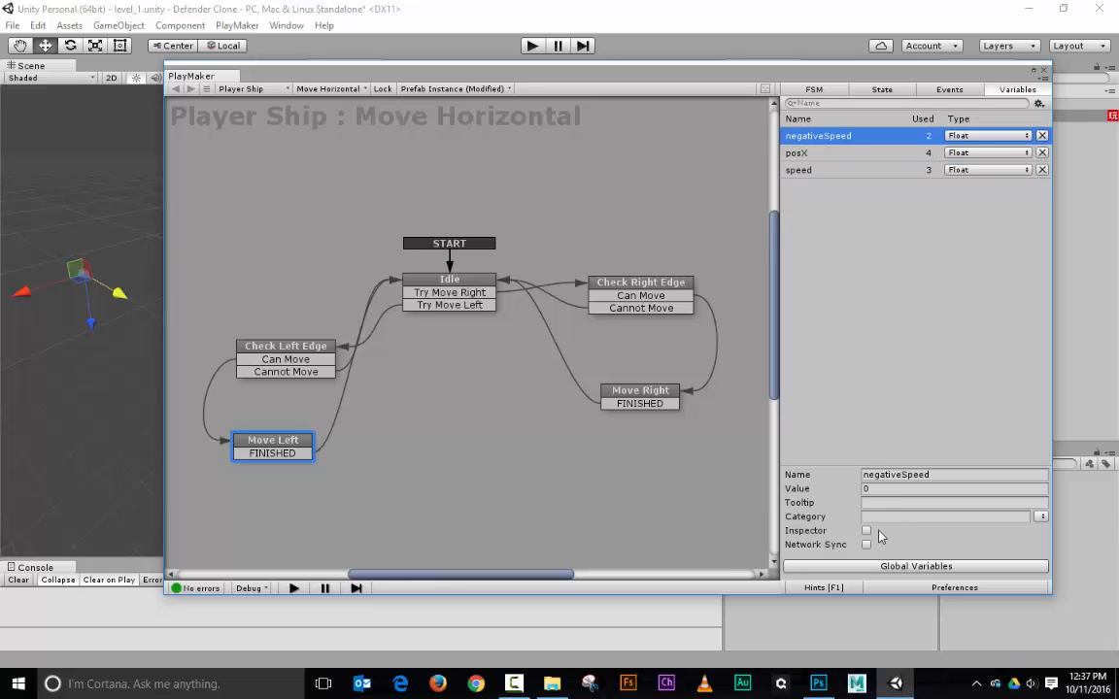
{"action": "left_click_drag", "start_coordinate": [642, 74], "coordinate": [1117, 97]}
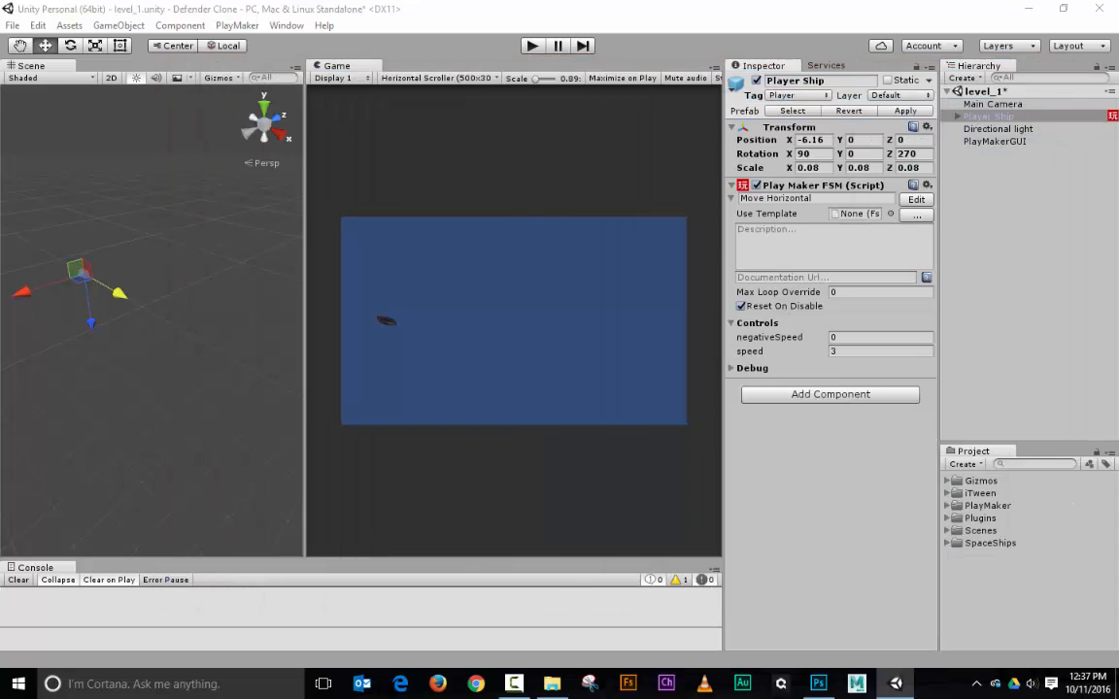
{"action": "left_click", "coordinate": [532, 46]}
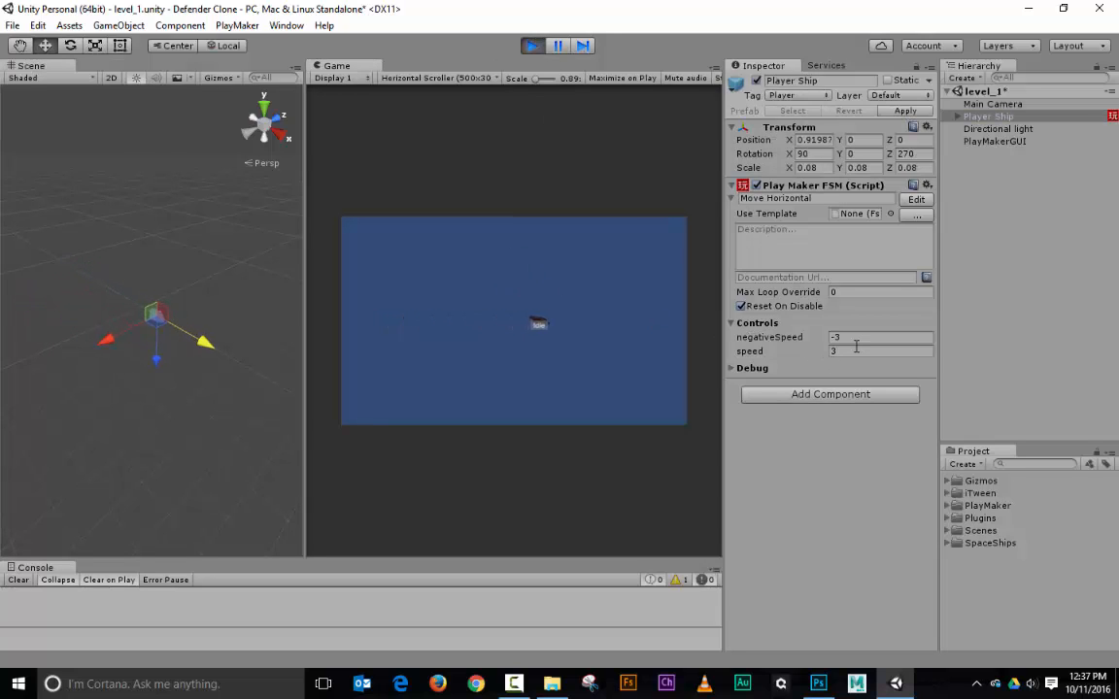
{"action": "left_click", "coordinate": [532, 45]}
Set the X of Move Left's Translate action to negativeSpeed and hide the negativeSpeed variable from the Inspector
{"action": "left_click_drag", "start_coordinate": [1118, 146], "coordinate": [190, 68]}
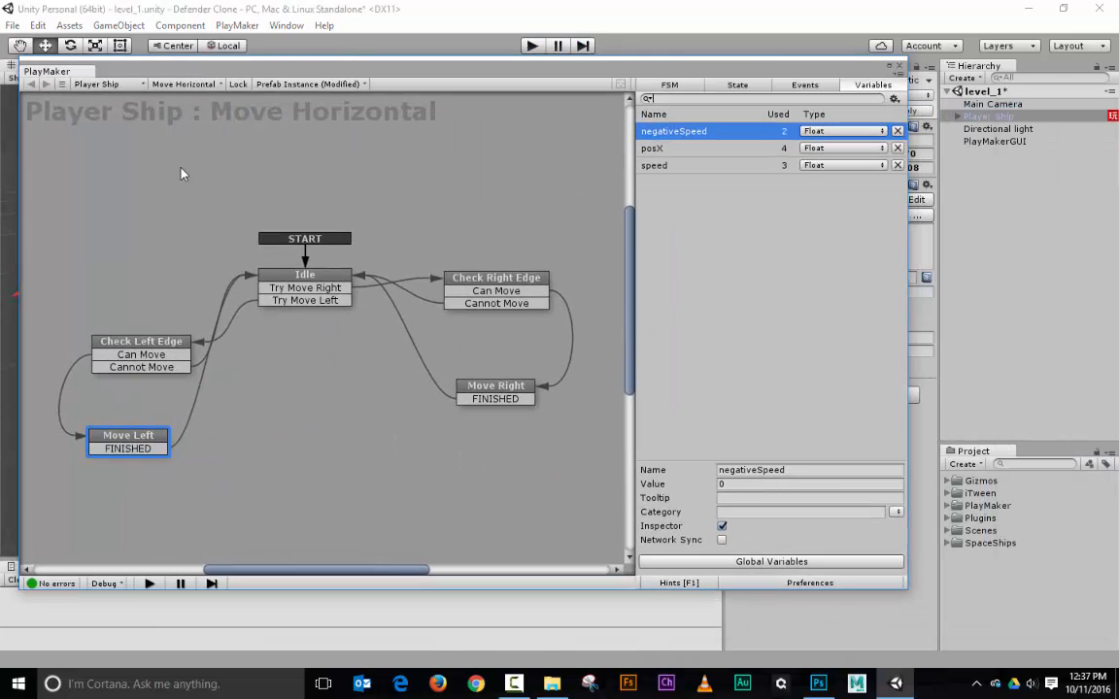
{"action": "left_click", "coordinate": [111, 436]}
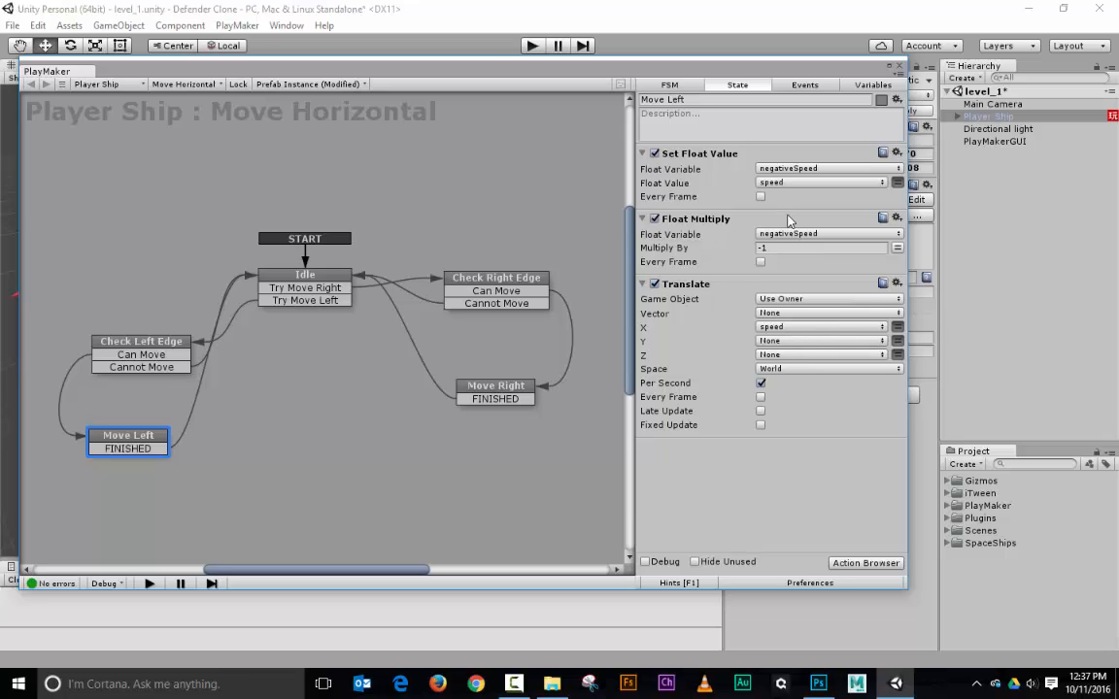
{"action": "left_click", "coordinate": [814, 327]}
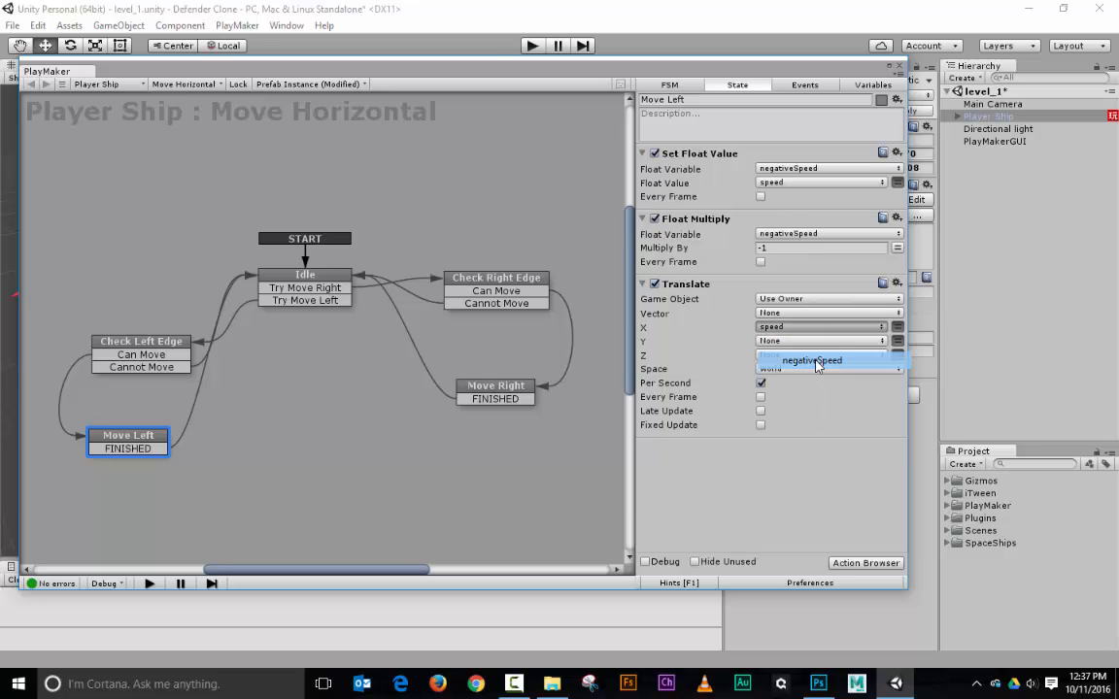
{"action": "left_click", "coordinate": [812, 360]}
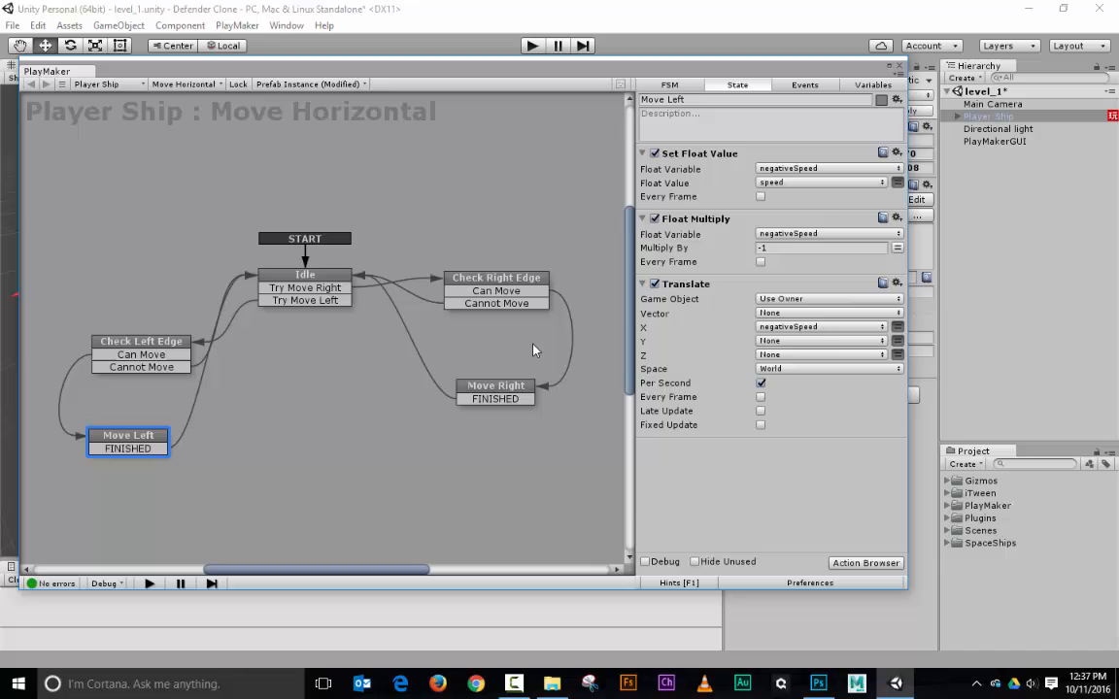
{"action": "left_click", "coordinate": [869, 85]}
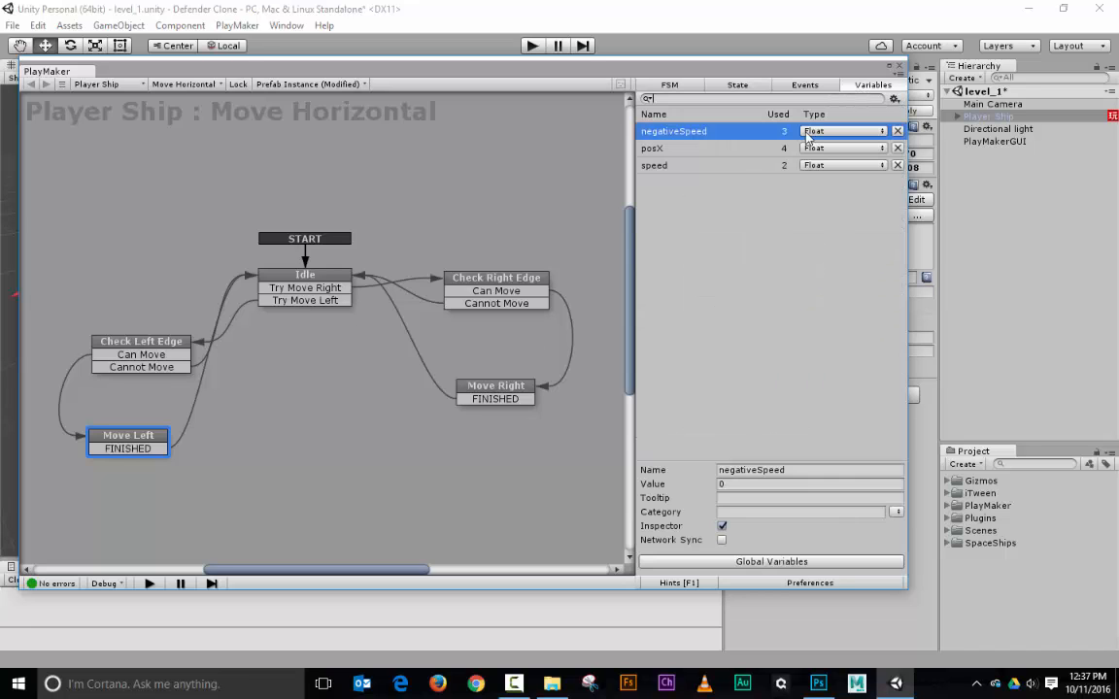
{"action": "left_click", "coordinate": [720, 528]}
Run the game, move the ship back and forth horizontally to test both directions, and stop it
{"action": "left_click_drag", "start_coordinate": [374, 69], "coordinate": [1104, 85]}
{"action": "left_click", "coordinate": [536, 47]}
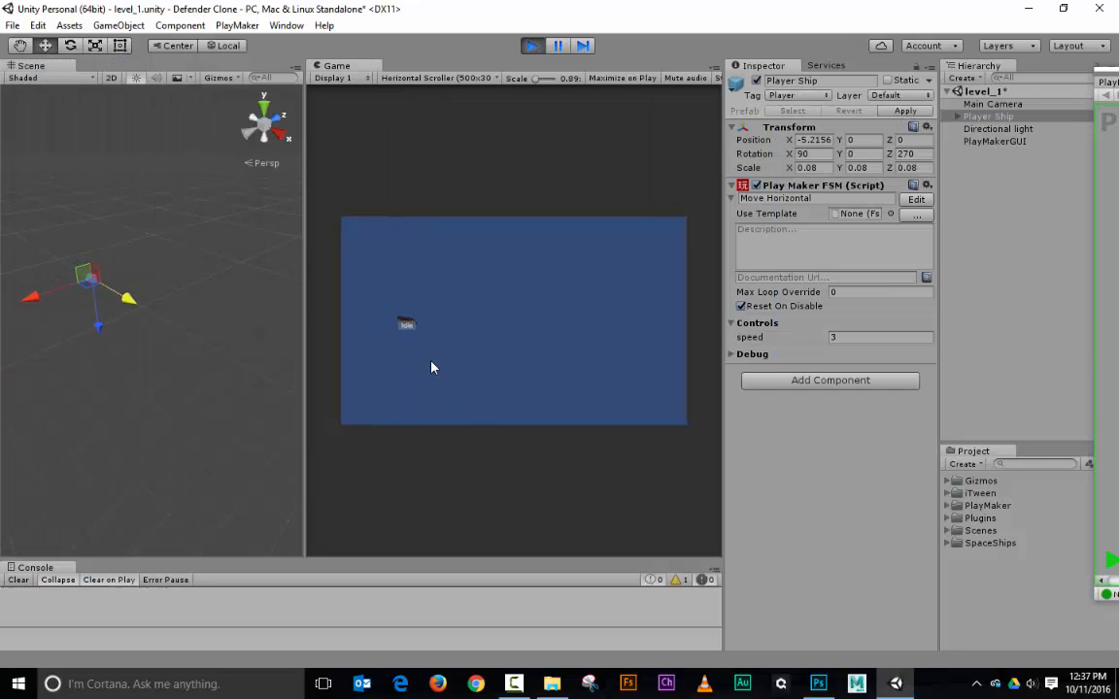
{"action": "key", "text": "Left"}
{"action": "key", "text": "Right"}
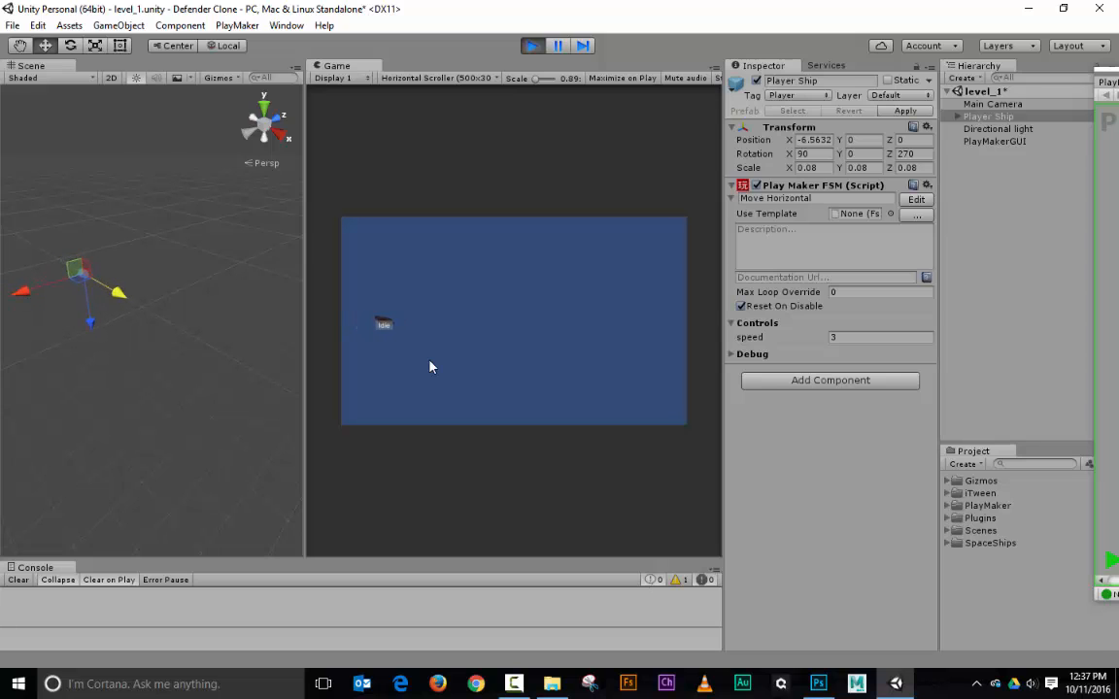
{"action": "key", "text": "Right"}
{"action": "key", "text": "Left"}
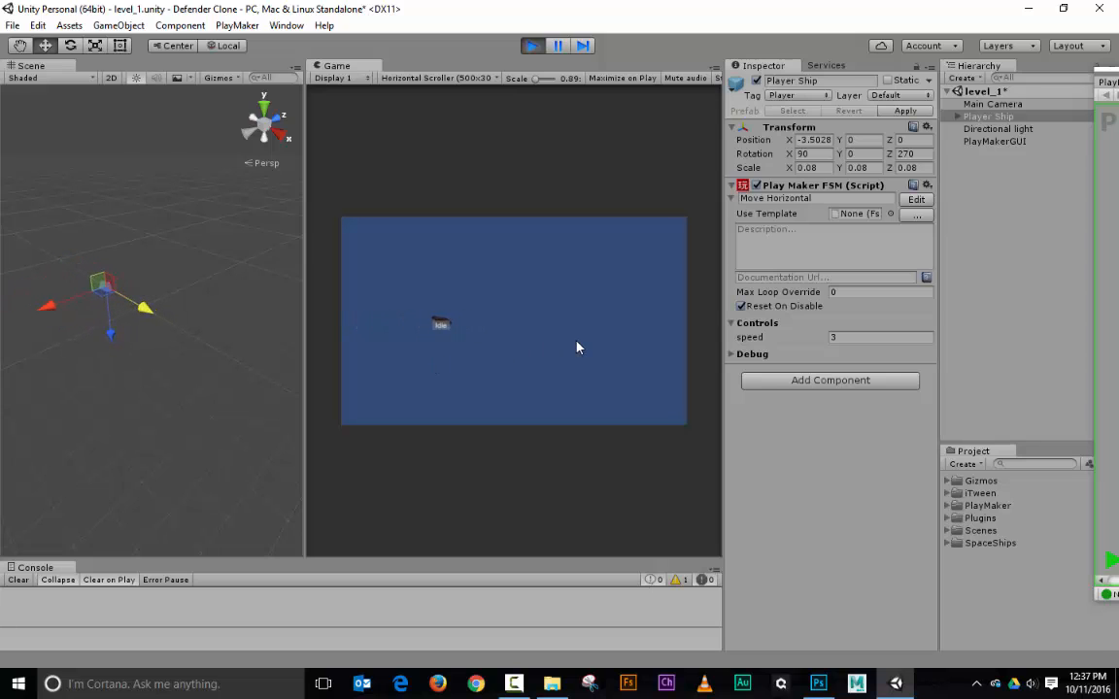
{"action": "left_click", "coordinate": [532, 46]}
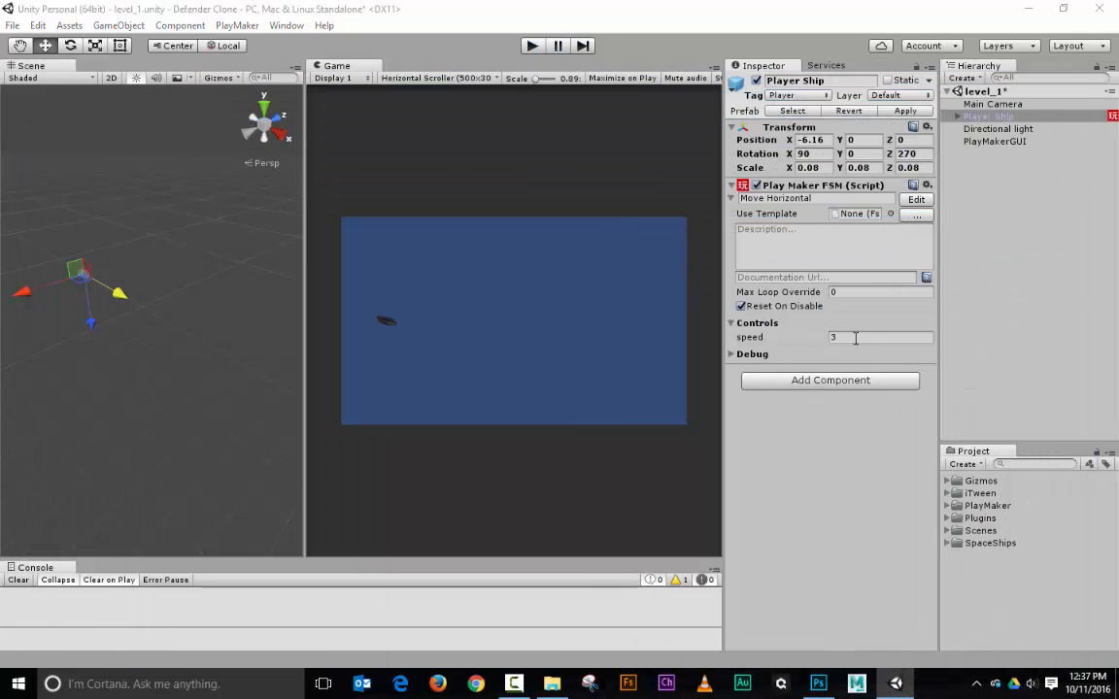
Set the Player Ship's speed control to 5 and test left and right movement in another game run
{"action": "left_click", "coordinate": [856, 337]}
{"action": "type", "text": "5"}
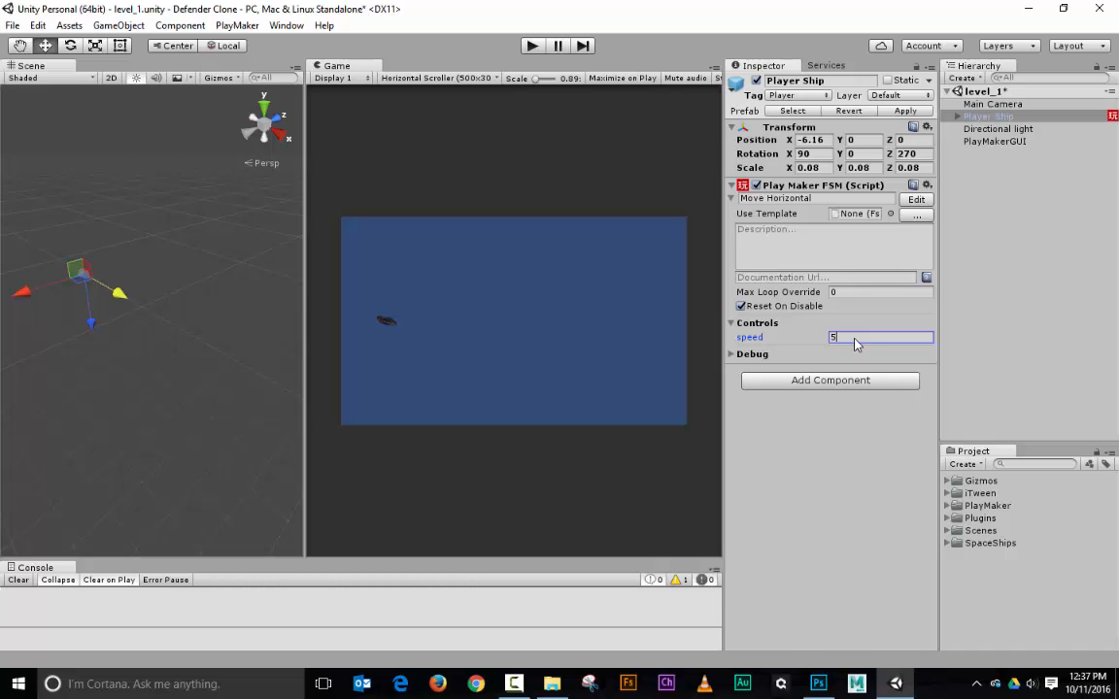
{"action": "left_click", "coordinate": [532, 46]}
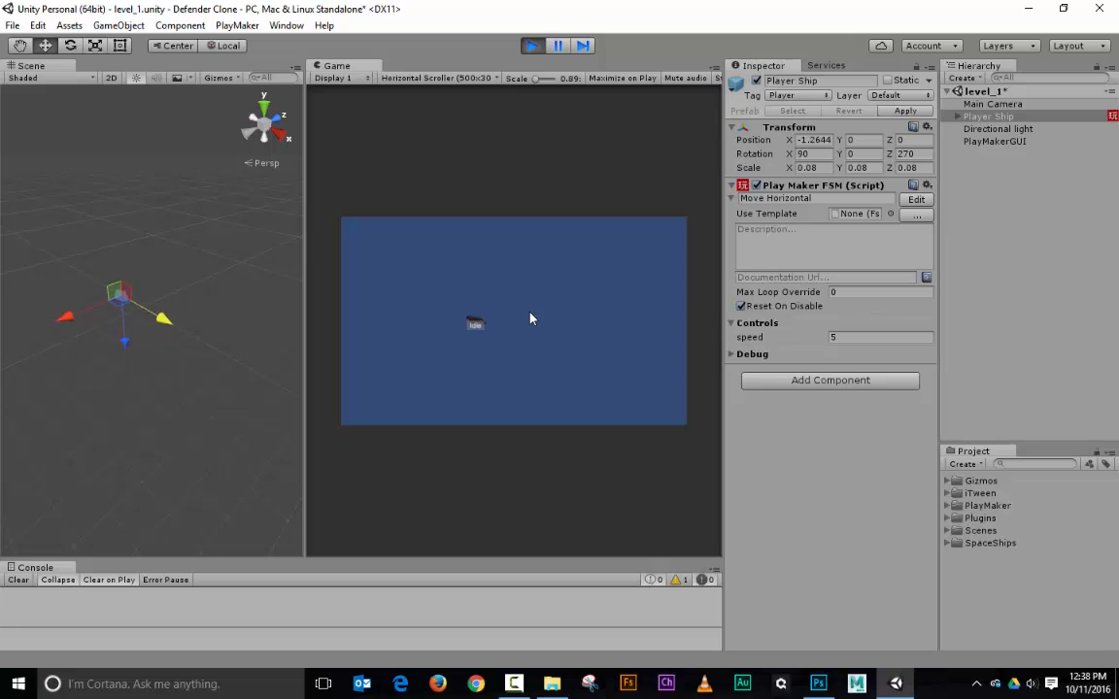
{"action": "key", "text": "Left"}
{"action": "key", "text": "Right"}
{"action": "key", "text": "Left"}
{"action": "key", "text": "Right"}
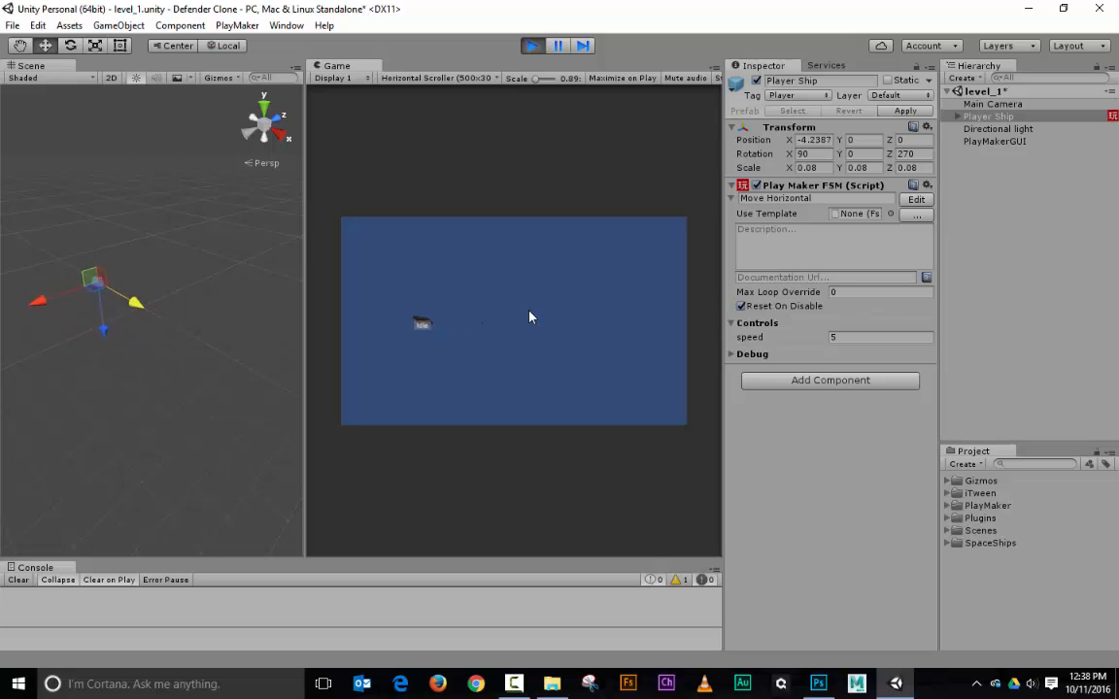
{"action": "key", "text": "Left"}
{"action": "left_click", "coordinate": [532, 46]}
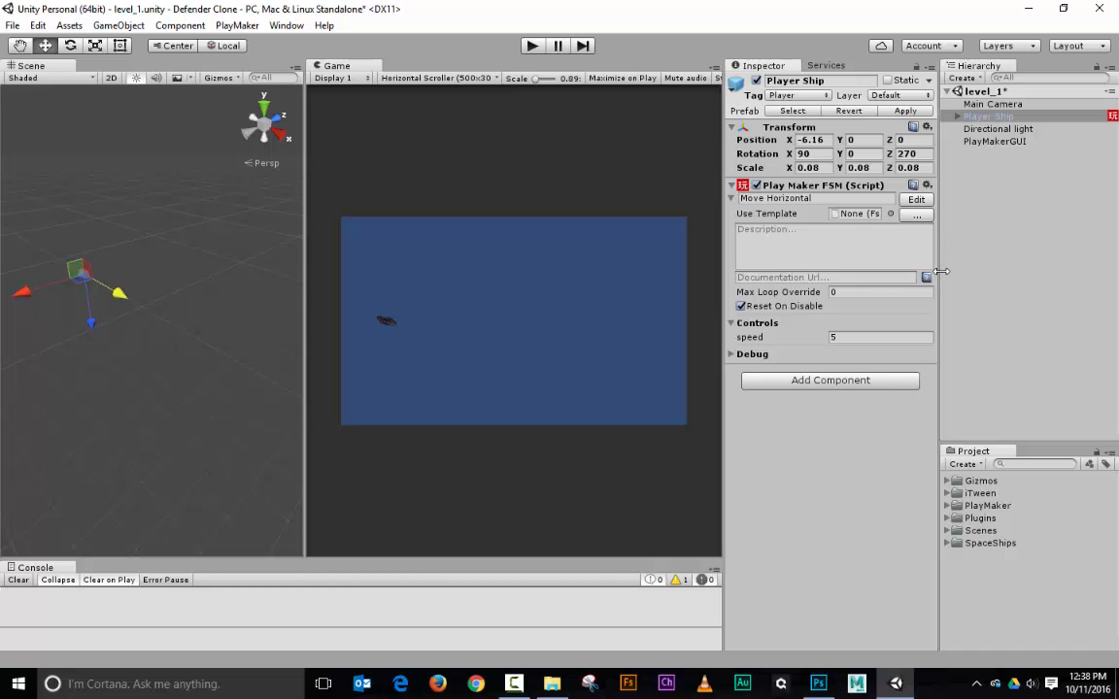
{"action": "left_click", "coordinate": [835, 385]}
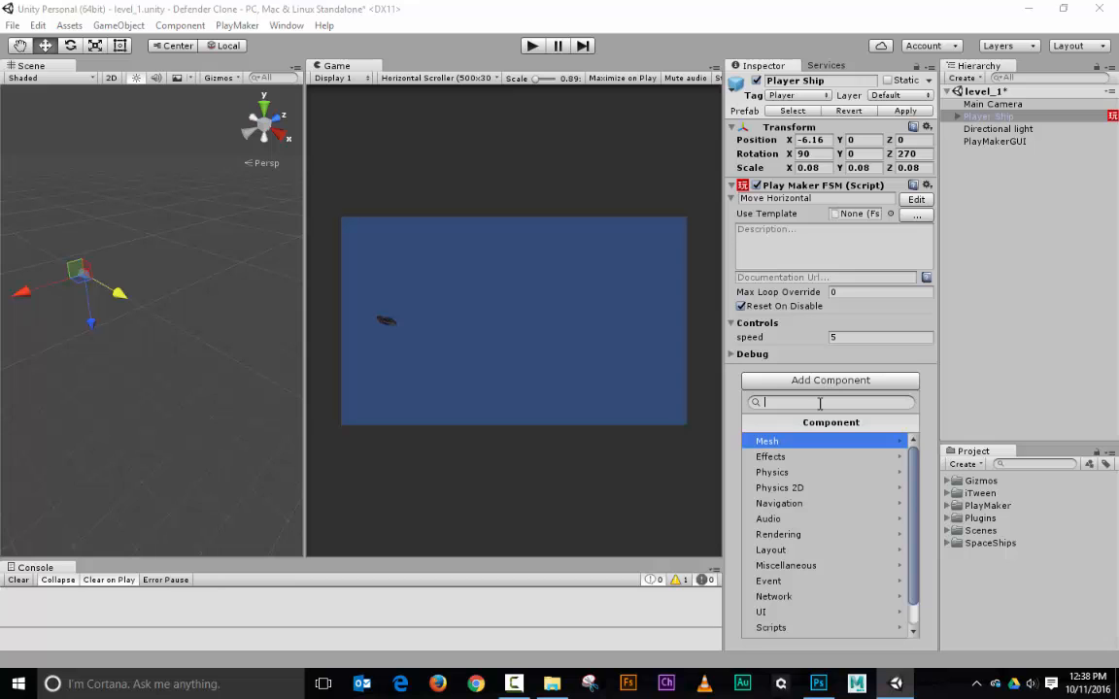
{"action": "left_click", "coordinate": [834, 628]}
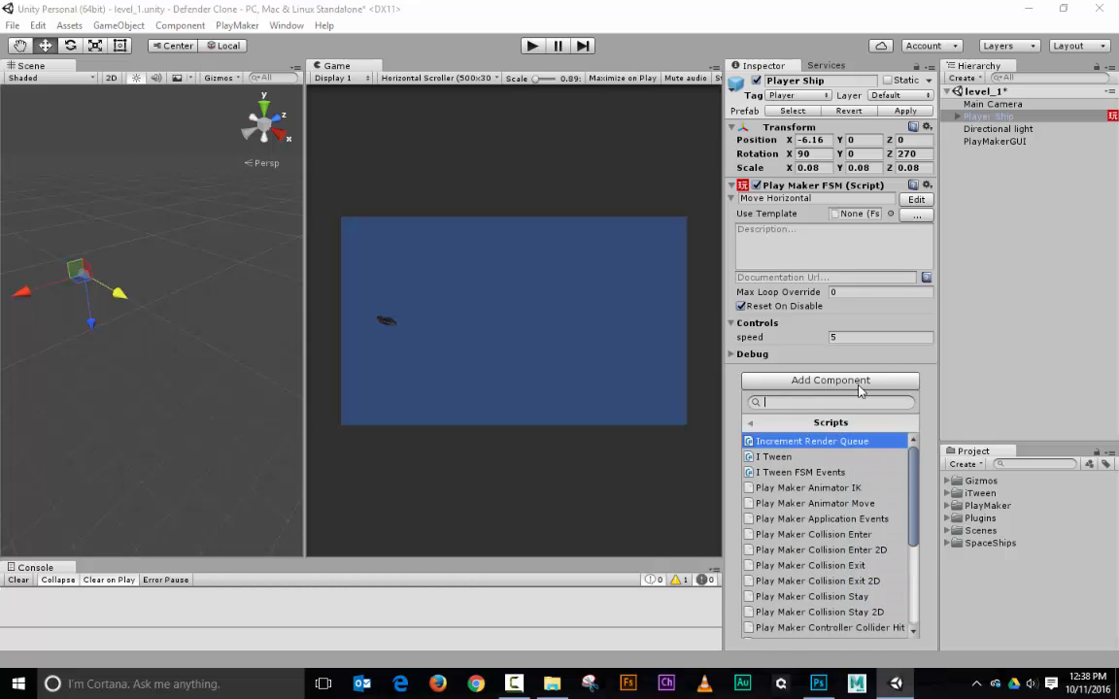
{"action": "left_click", "coordinate": [792, 328]}
Add a second PlayMakerFSM component to the Player Ship, name it Vertical Movement, and open it for editing
{"action": "left_click", "coordinate": [802, 382]}
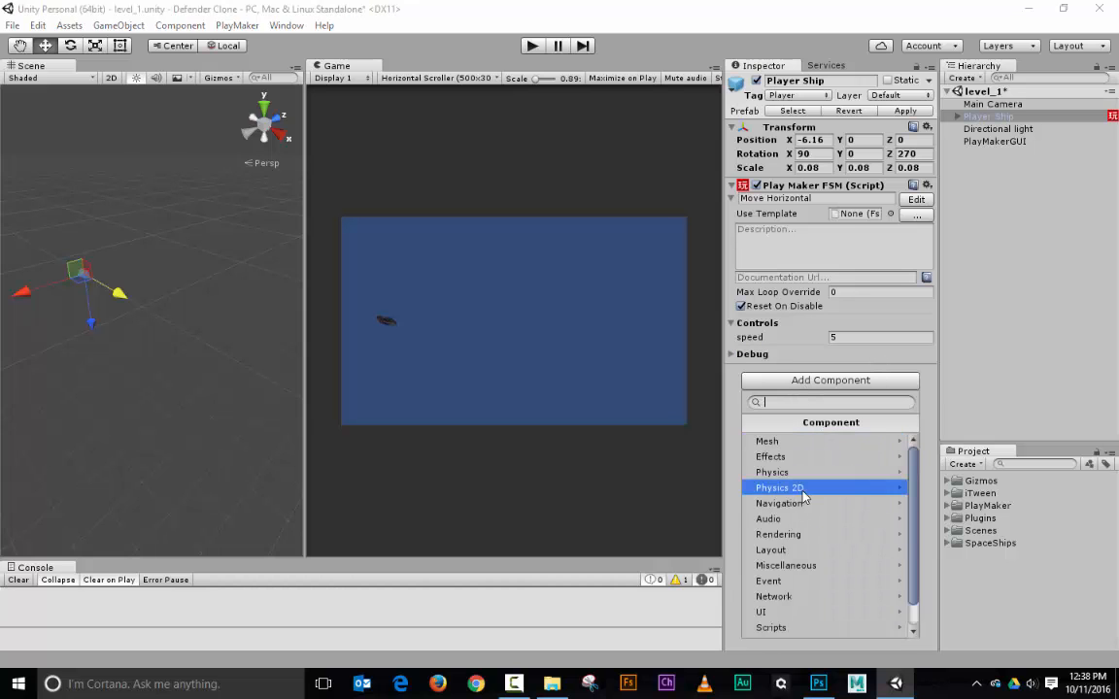
{"action": "scroll", "coordinate": [808, 490], "scroll_direction": "down", "scroll_amount": 1}
{"action": "left_click", "coordinate": [799, 613]}
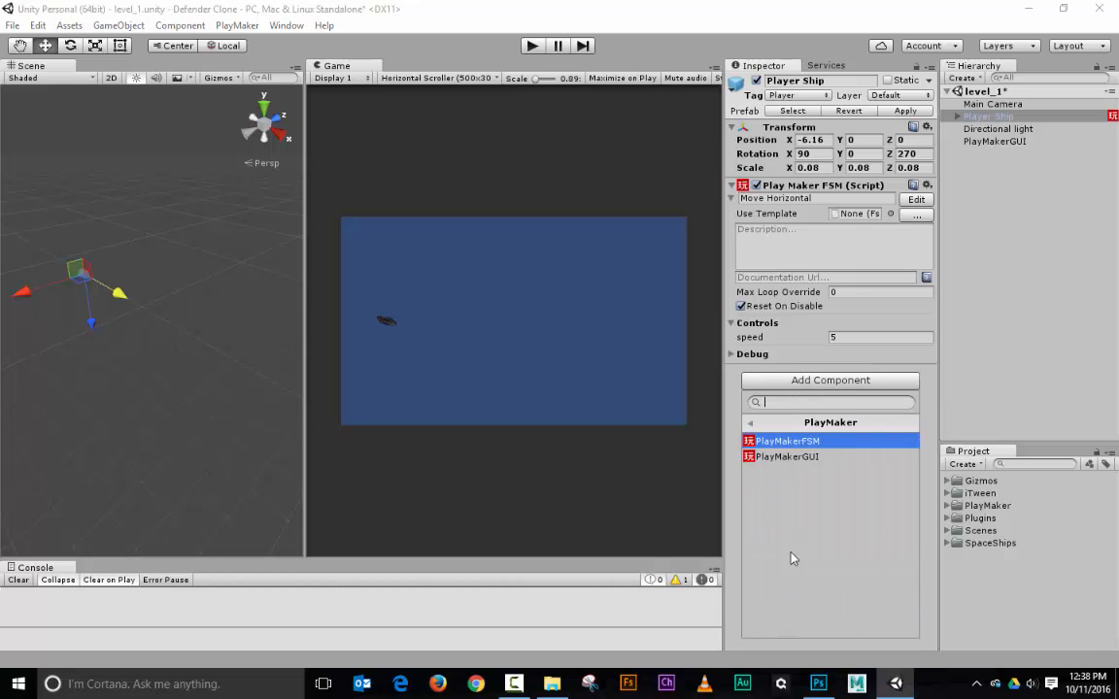
{"action": "left_click", "coordinate": [793, 441]}
{"action": "left_click", "coordinate": [803, 385]}
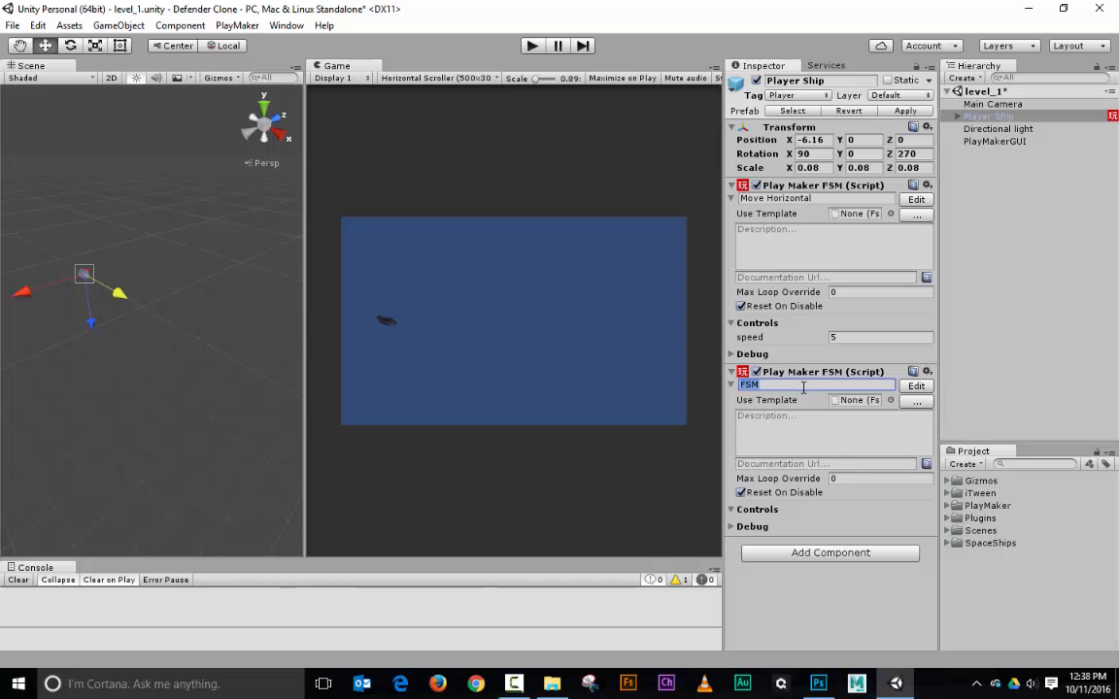
{"action": "type", "text": "Vertical Movement"}
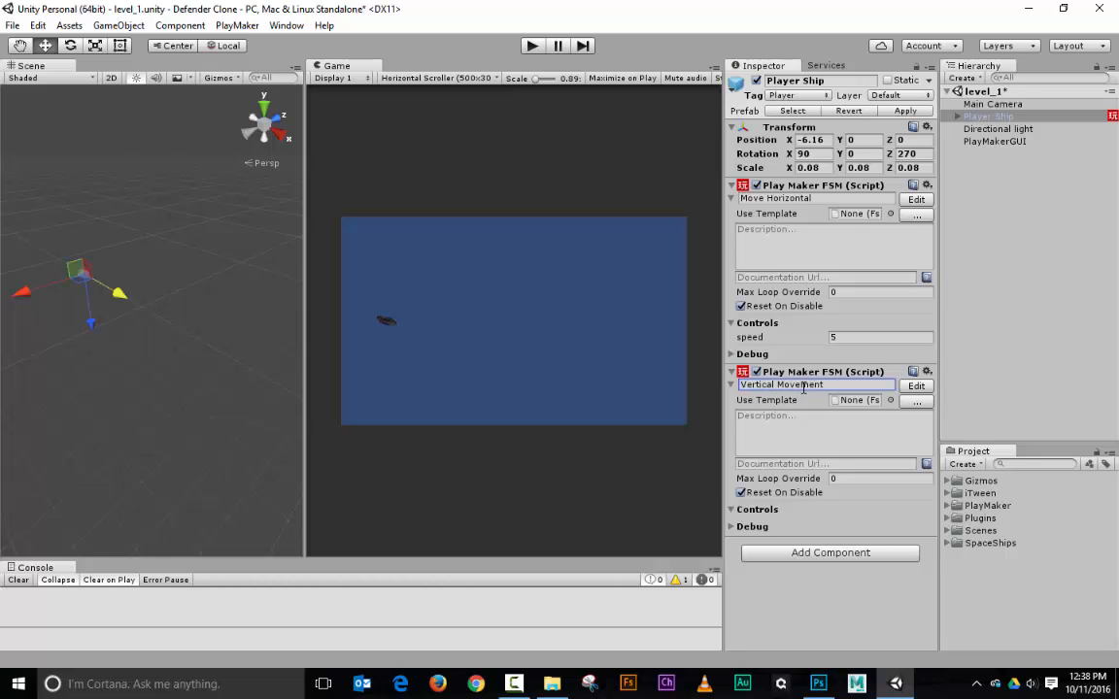
{"action": "left_click", "coordinate": [918, 387]}
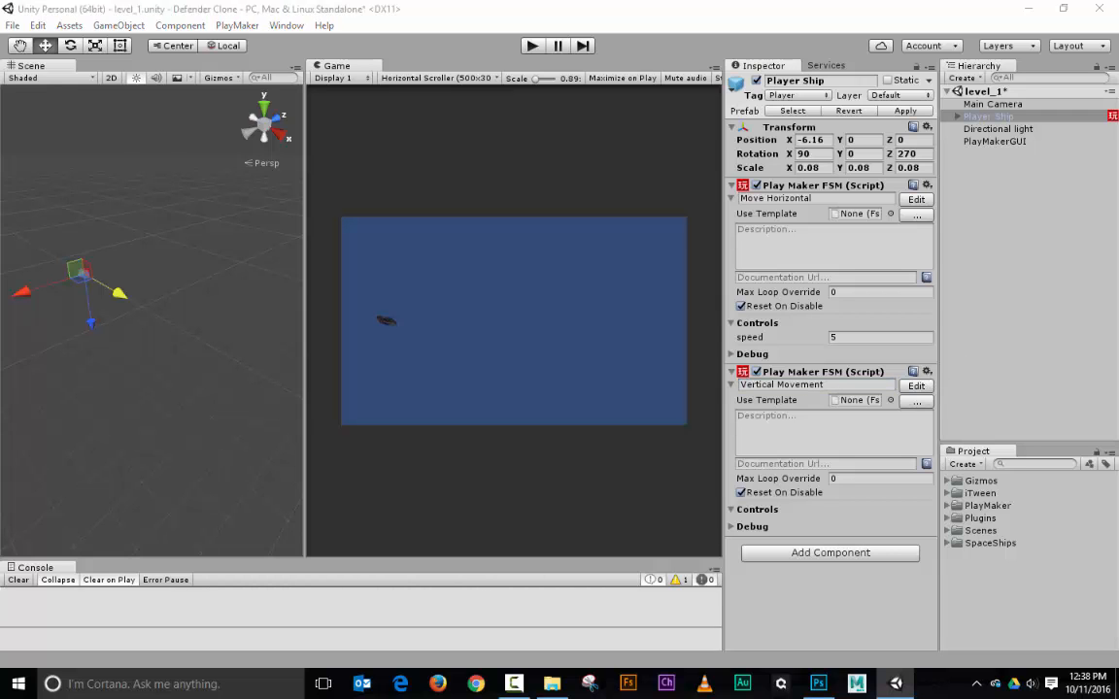
Add the events Try Move Up and Try Move Down to the Vertical Movement state machine
{"action": "left_click_drag", "start_coordinate": [811, 161], "coordinate": [244, 90]}
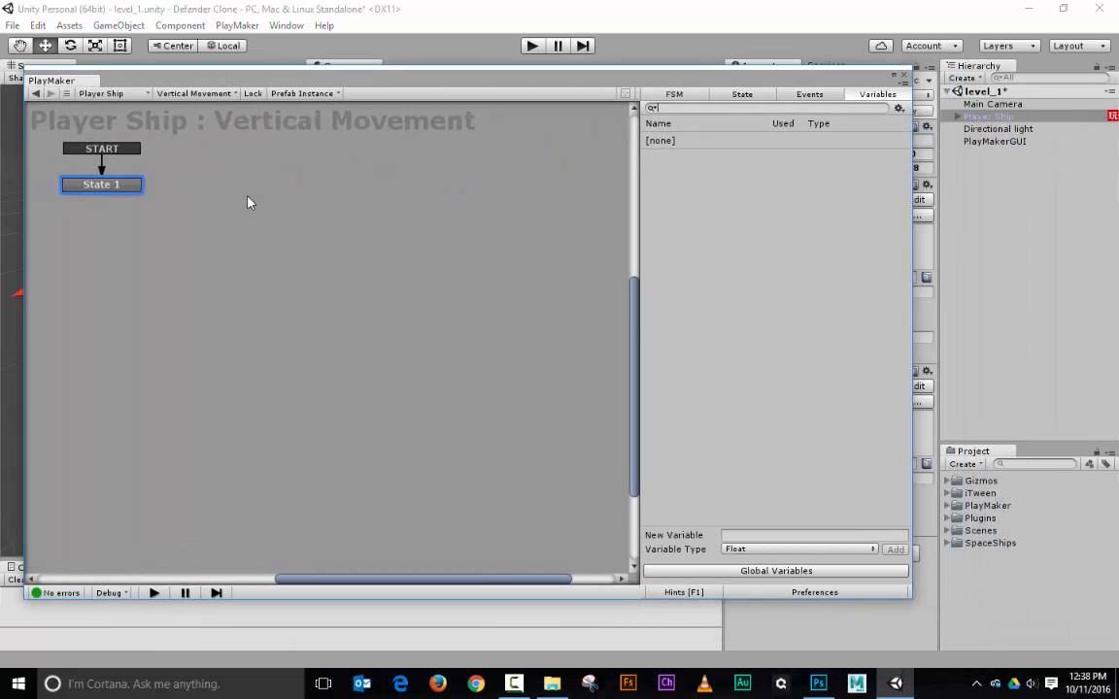
{"action": "middle_click_drag", "start_coordinate": [255, 208], "coordinate": [337, 243]}
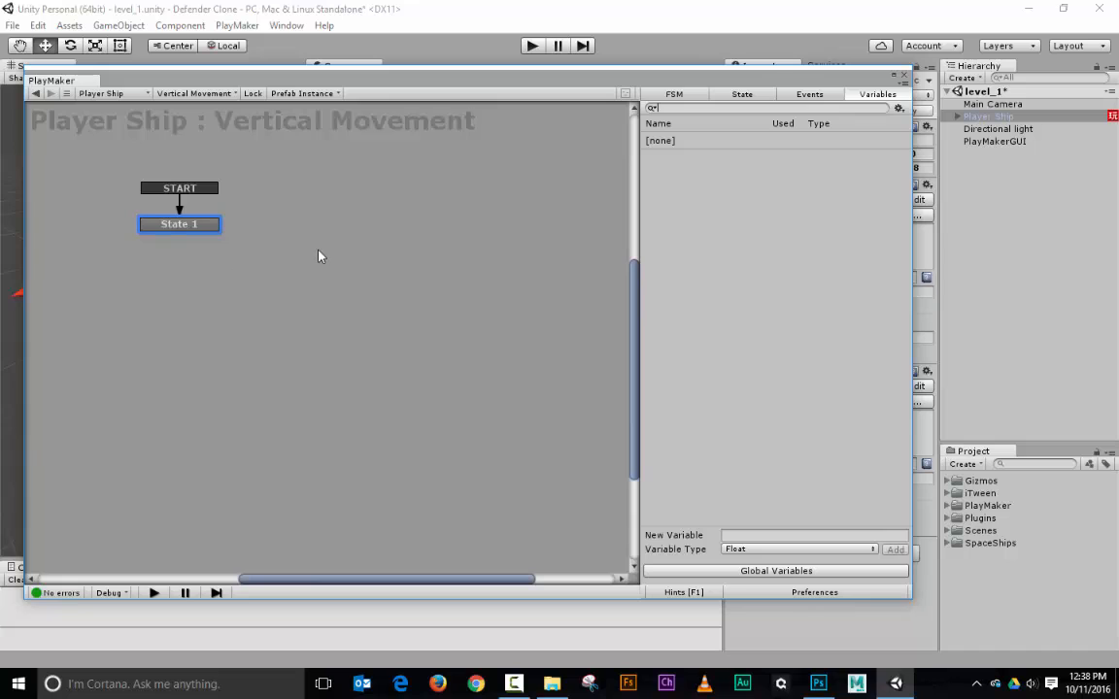
{"action": "left_click", "coordinate": [809, 93]}
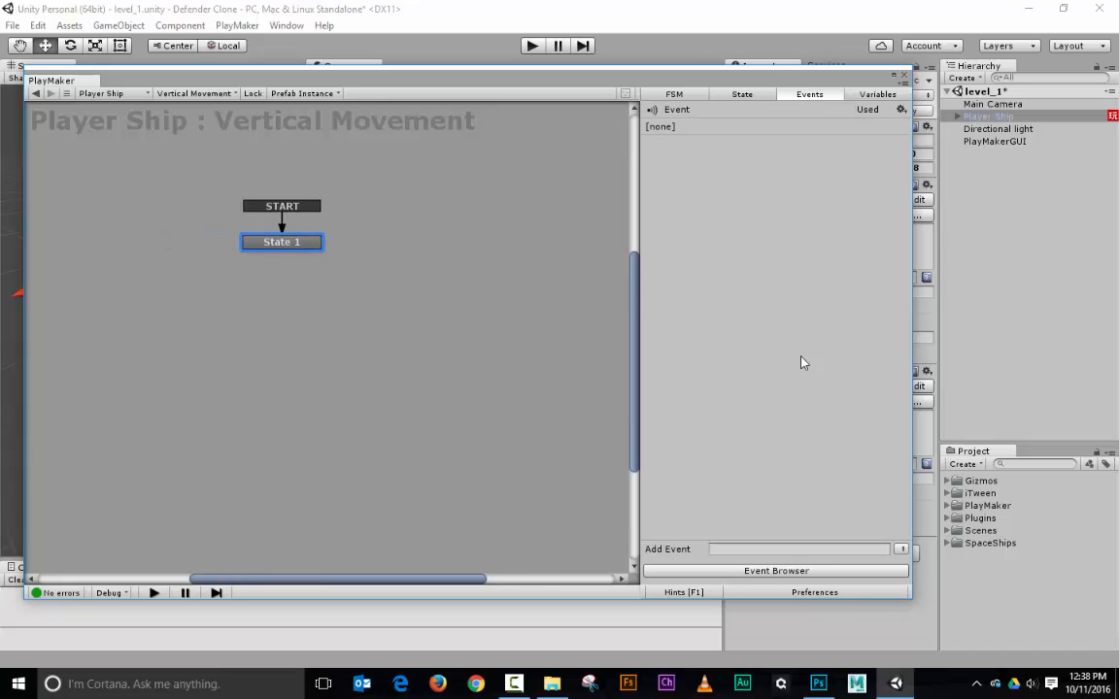
{"action": "left_click", "coordinate": [768, 548]}
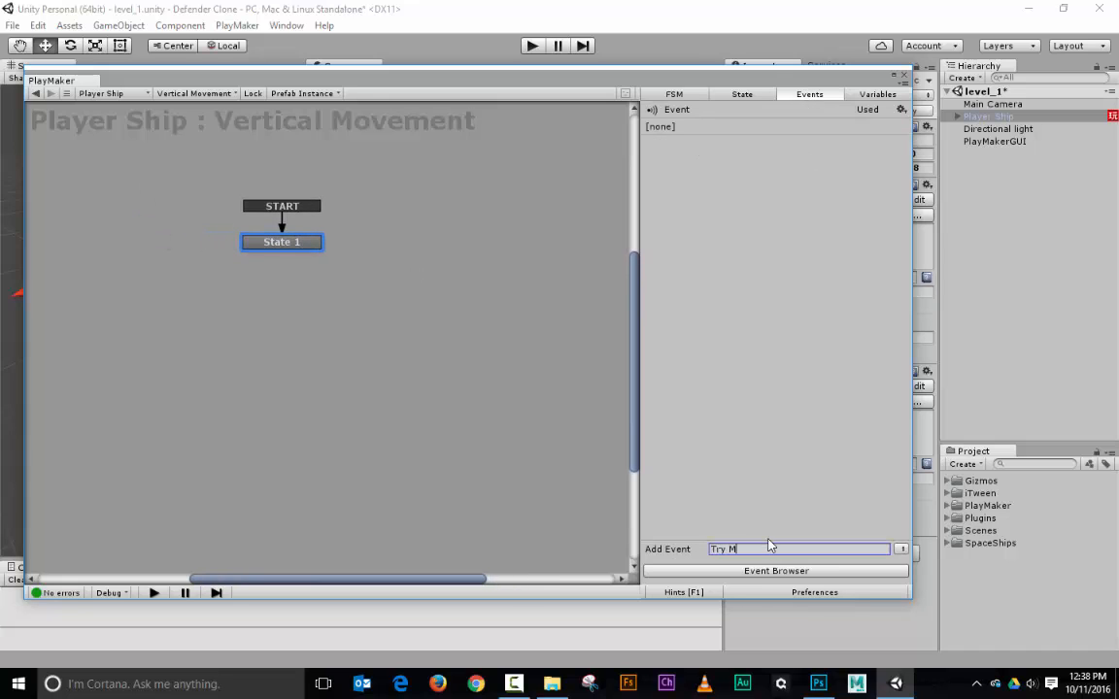
{"action": "type", "text": "Try Move Up"}
{"action": "key", "text": "Return"}
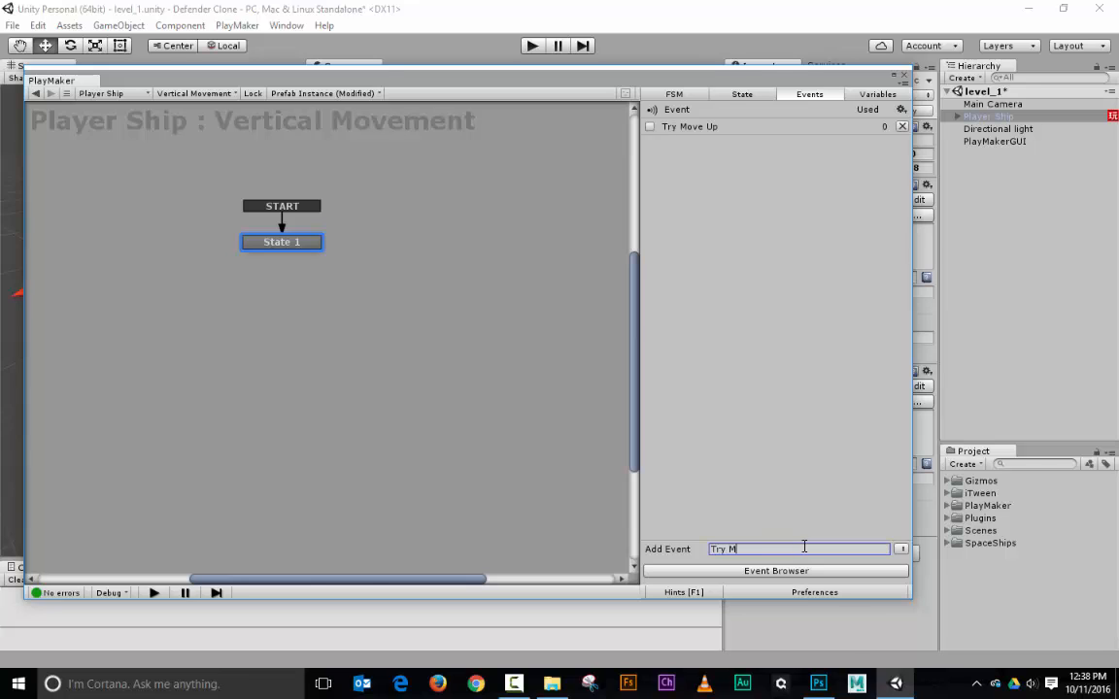
{"action": "type", "text": "Try Move Down"}
{"action": "key", "text": "Return"}
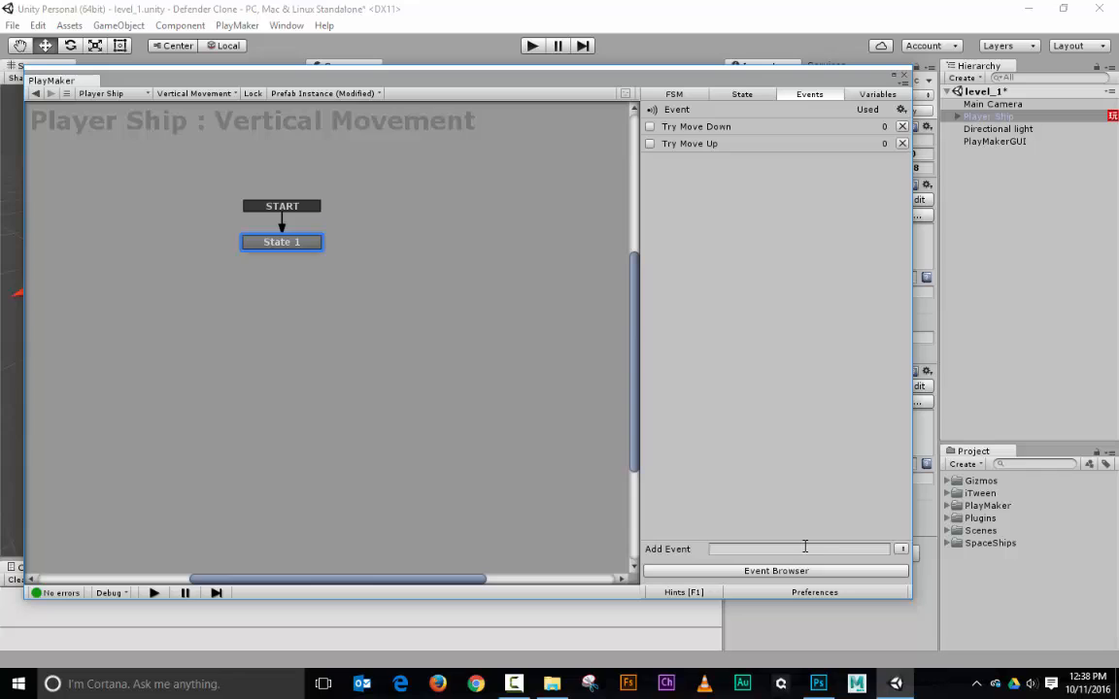
Add the events Can Move and Cannot Move to the Vertical Movement state machine
{"action": "left_click", "coordinate": [806, 547]}
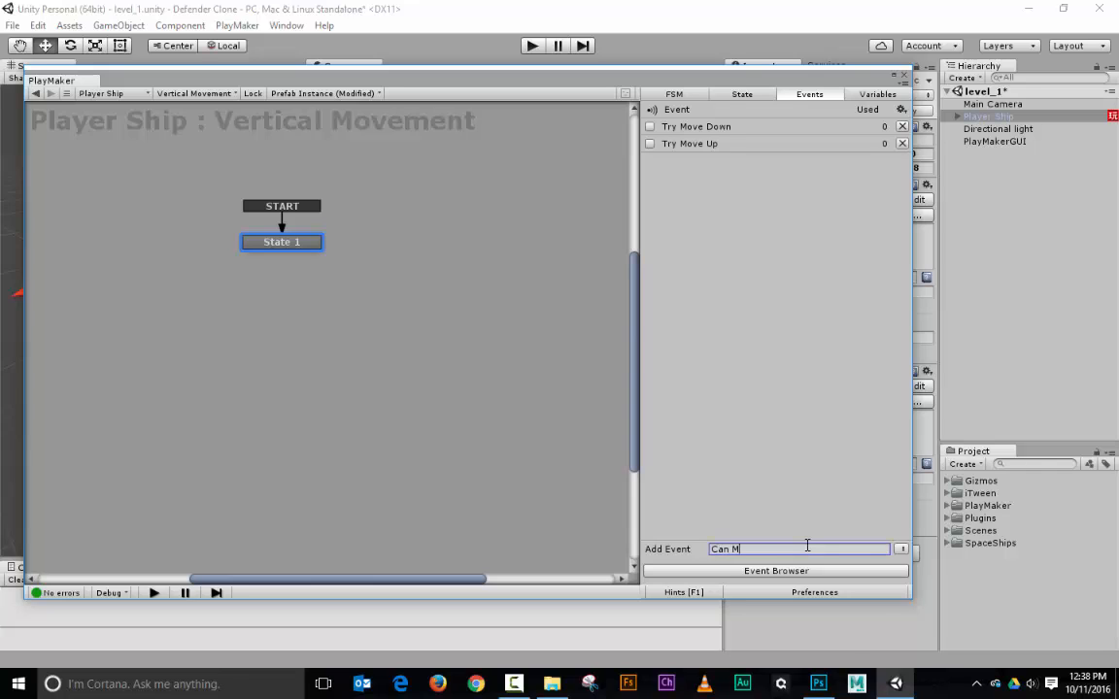
{"action": "type", "text": "Can Move"}
{"action": "key", "text": "Return"}
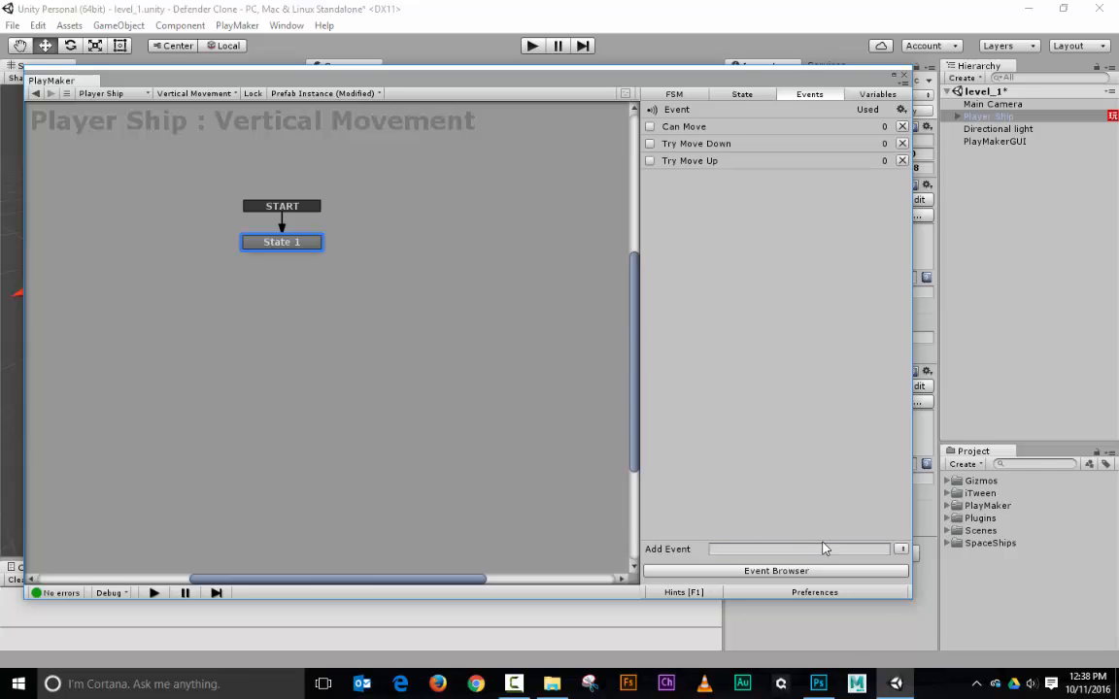
{"action": "left_click", "coordinate": [829, 548]}
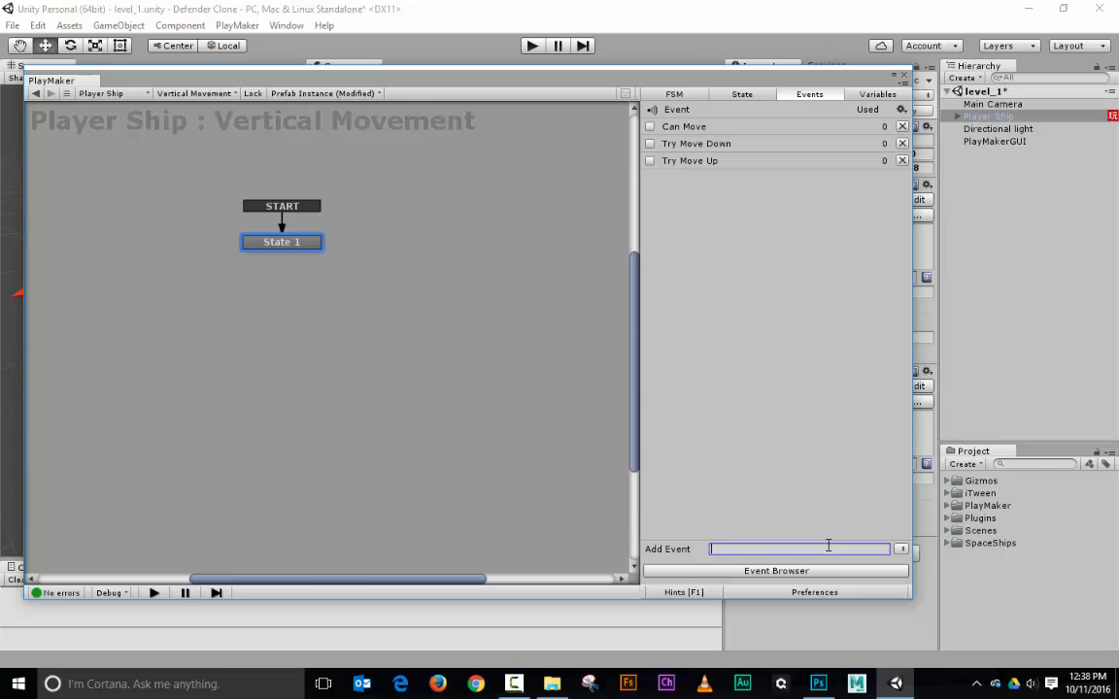
{"action": "type", "text": "Cannot Move"}
{"action": "key", "text": "Return"}
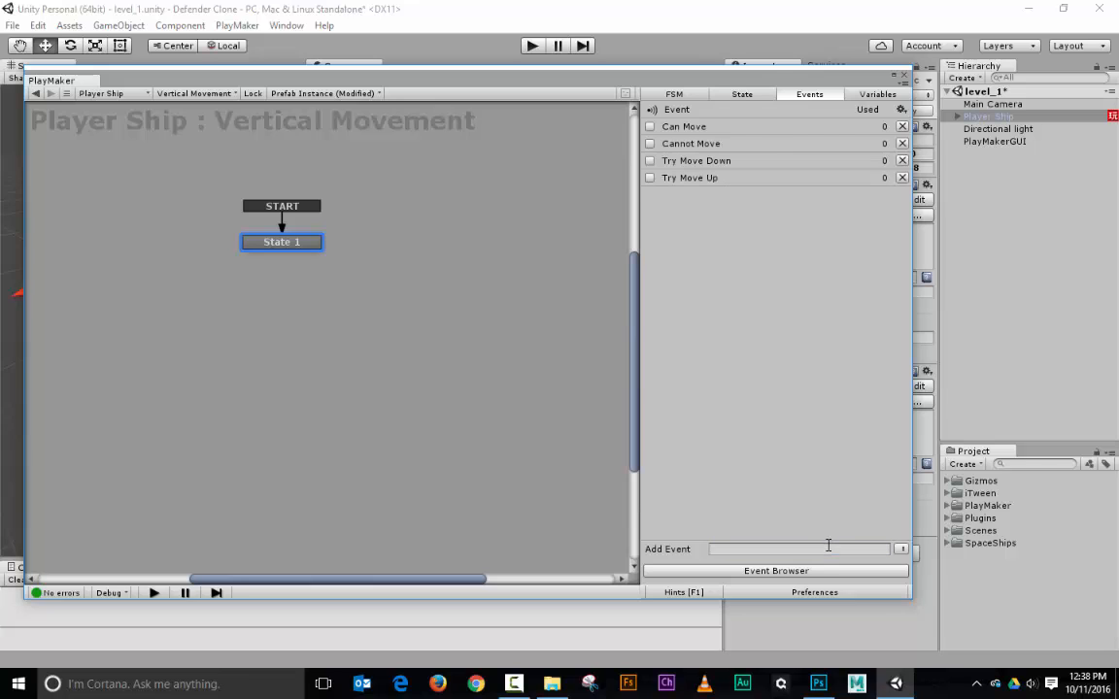
Rename the start state State 1 to Idle
{"action": "left_click", "coordinate": [741, 94]}
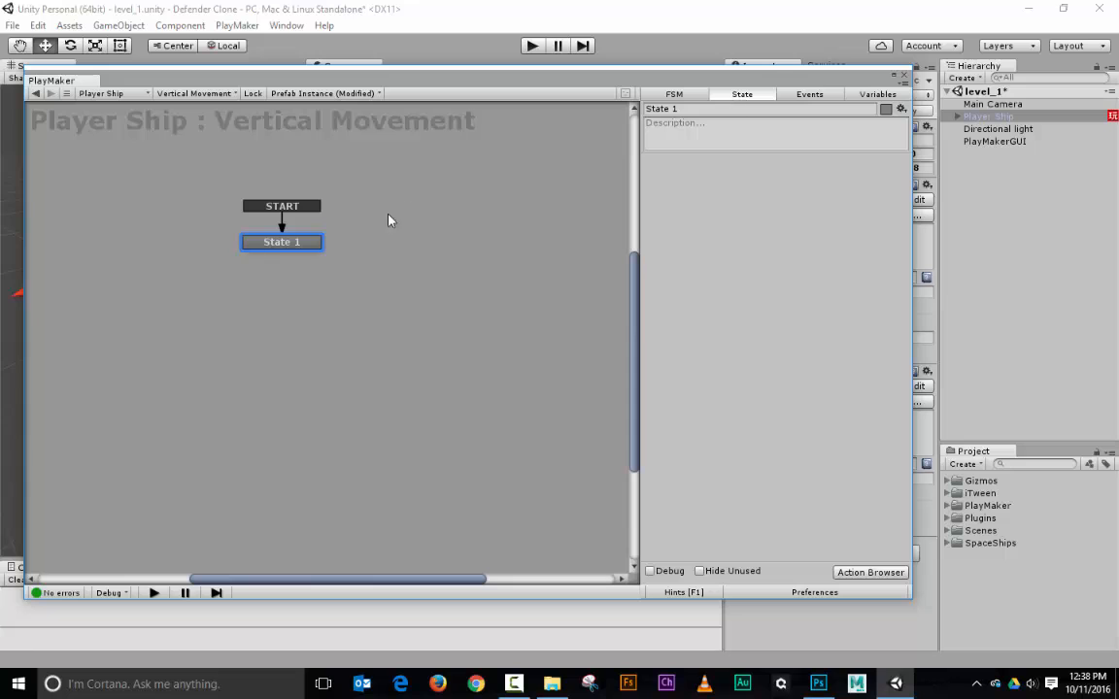
{"action": "left_click", "coordinate": [697, 110]}
{"action": "type", "text": "Idle"}
{"action": "left_click", "coordinate": [489, 300]}
Add a new state on the graph below and to the right of Idle and name it Check Up Position
{"action": "right_click", "coordinate": [489, 300]}
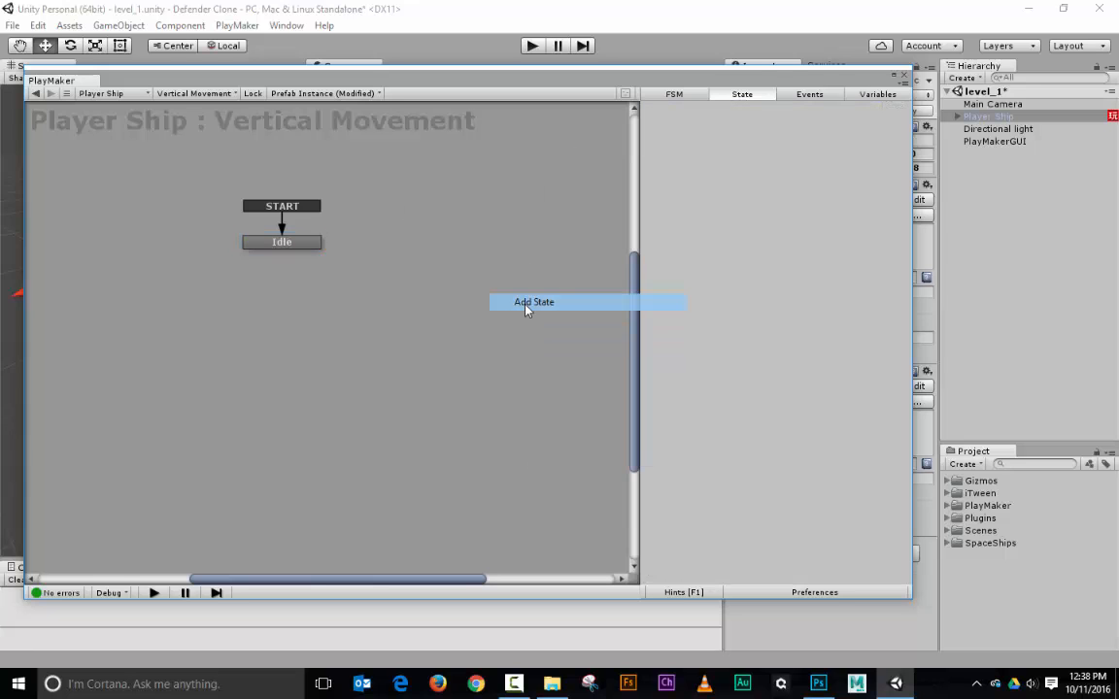
{"action": "left_click", "coordinate": [525, 305]}
{"action": "left_click", "coordinate": [695, 109]}
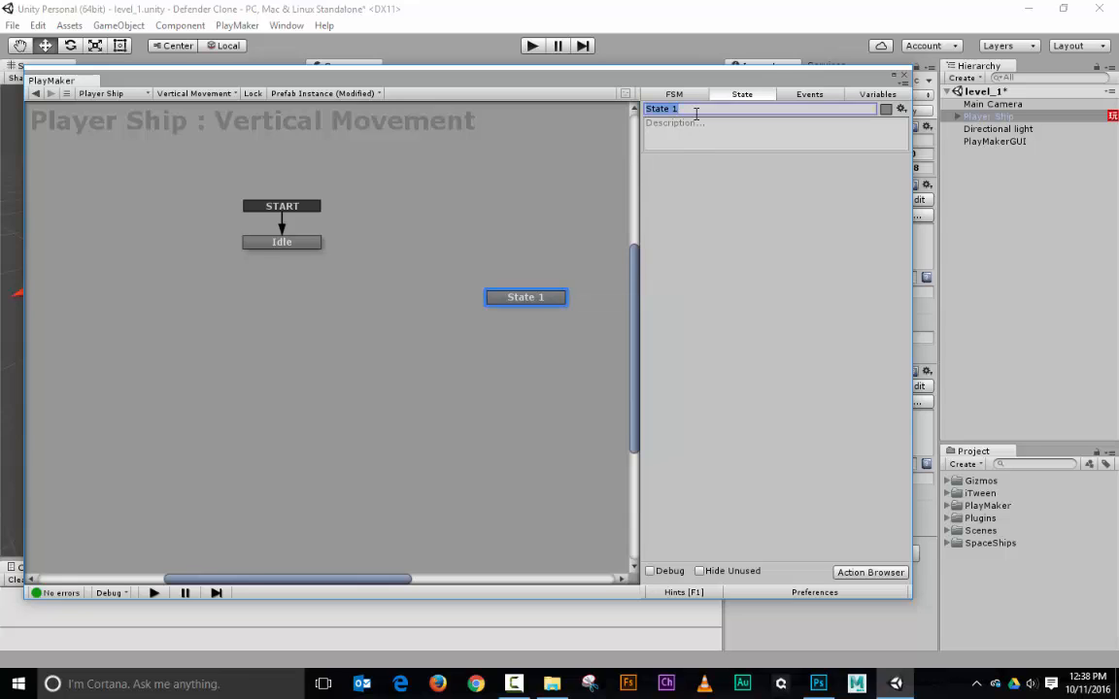
{"action": "key", "text": "BackSpace"}
{"action": "type", "text": "Check Up Position"}
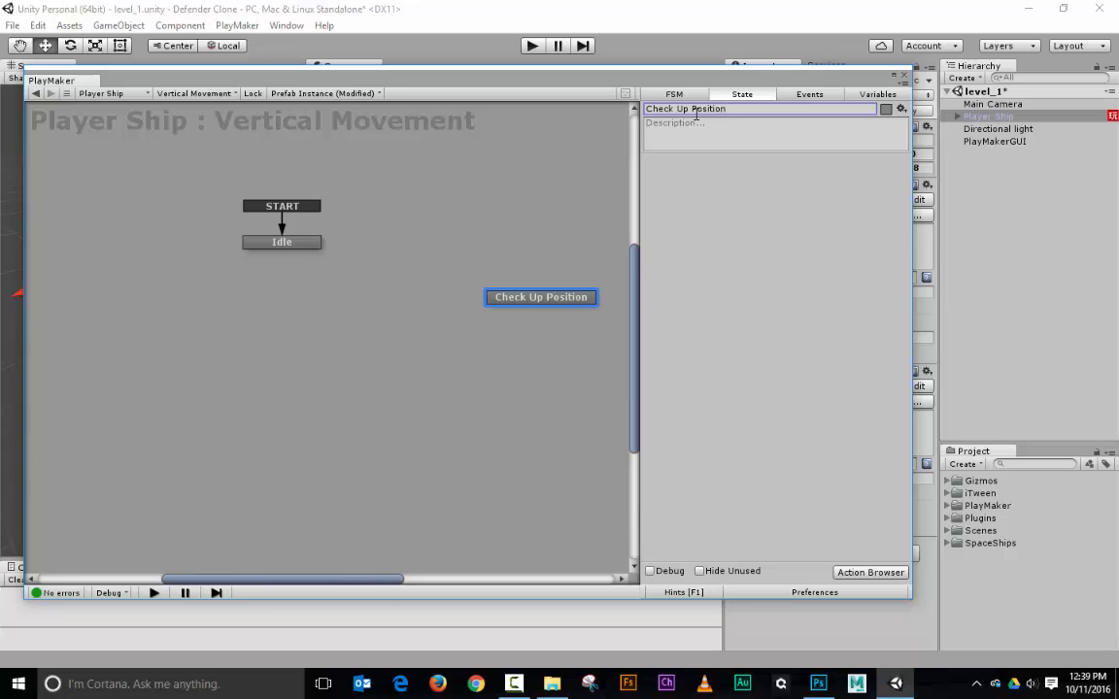
Add another state below Check Up Position and name it Move Up
{"action": "right_click", "coordinate": [468, 411]}
{"action": "left_click", "coordinate": [490, 414]}
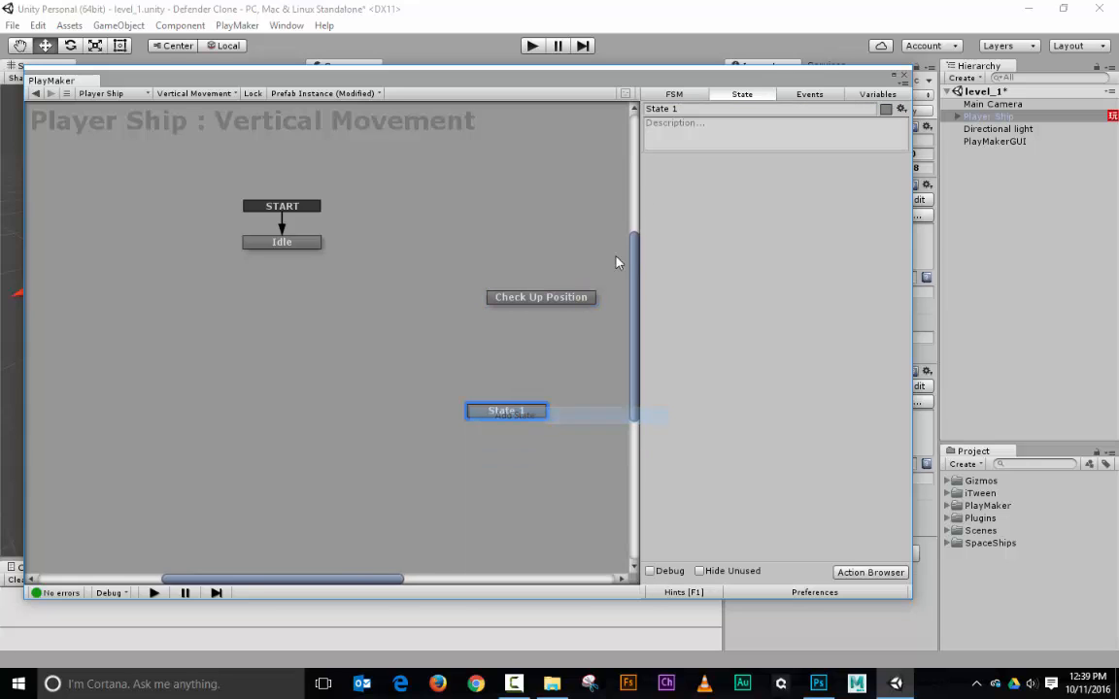
{"action": "left_click", "coordinate": [706, 111]}
{"action": "type", "text": "M"}
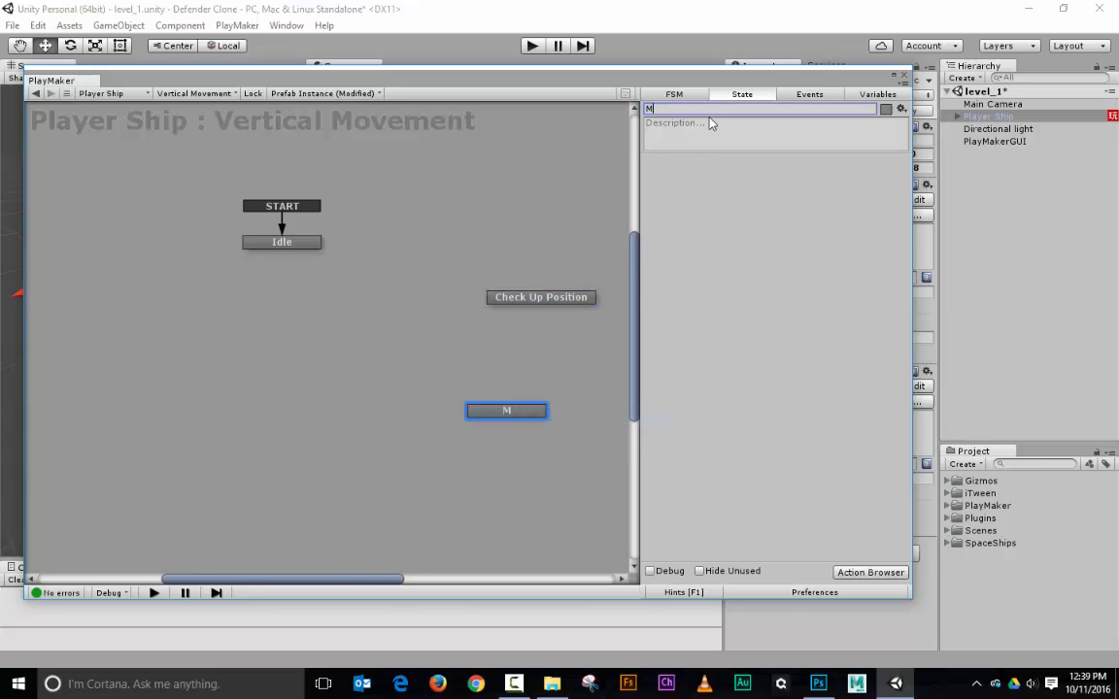
{"action": "type", "text": "ove Up"}
Add a state below and to the left of Idle and name it Check Down Position
{"action": "right_click", "coordinate": [91, 346]}
{"action": "left_click", "coordinate": [145, 355]}
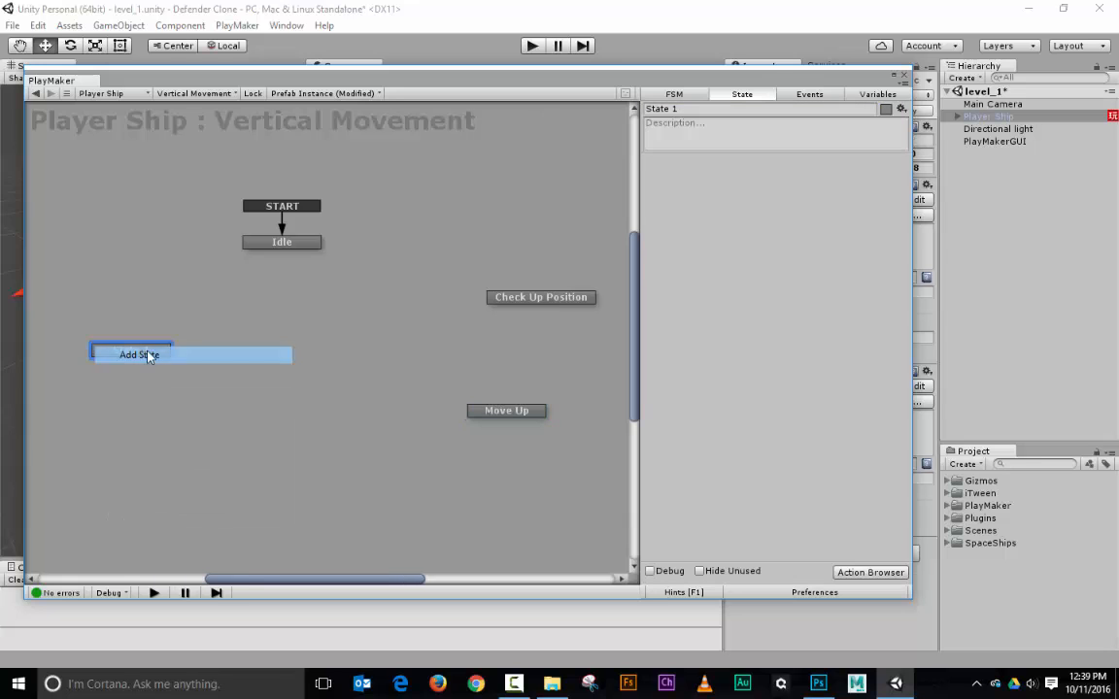
{"action": "left_click", "coordinate": [701, 109]}
{"action": "type", "text": "Check Down"}
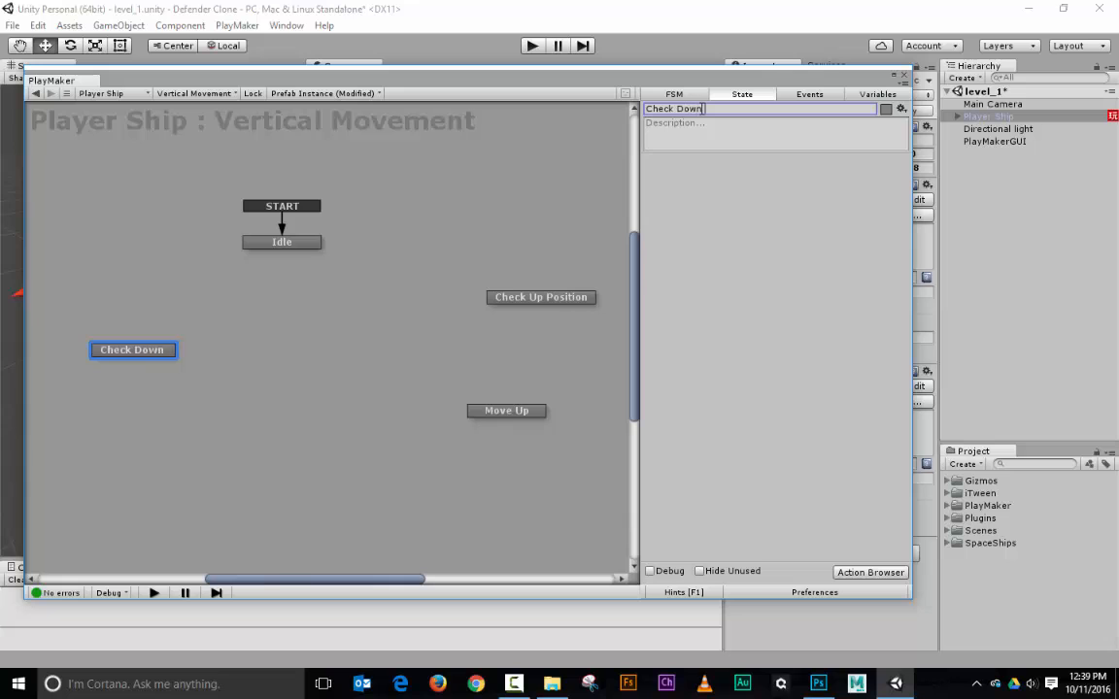
{"action": "type", "text": " Position"}
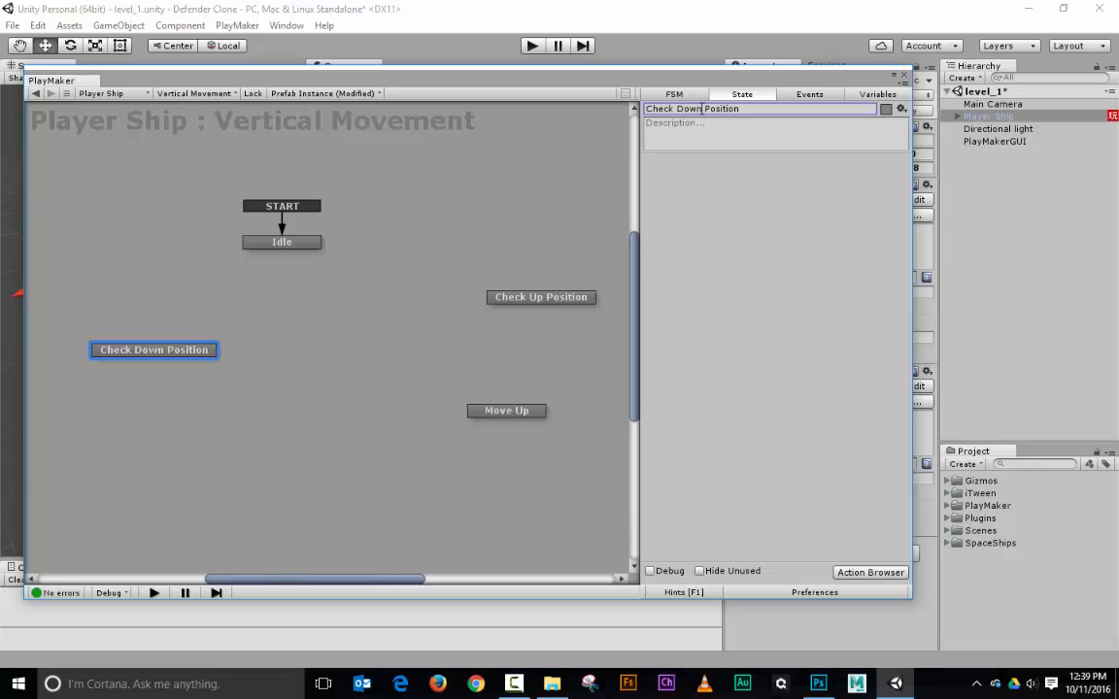
Add a state below Check Down Position and name it Move Down
{"action": "right_click", "coordinate": [198, 428]}
{"action": "left_click", "coordinate": [248, 437]}
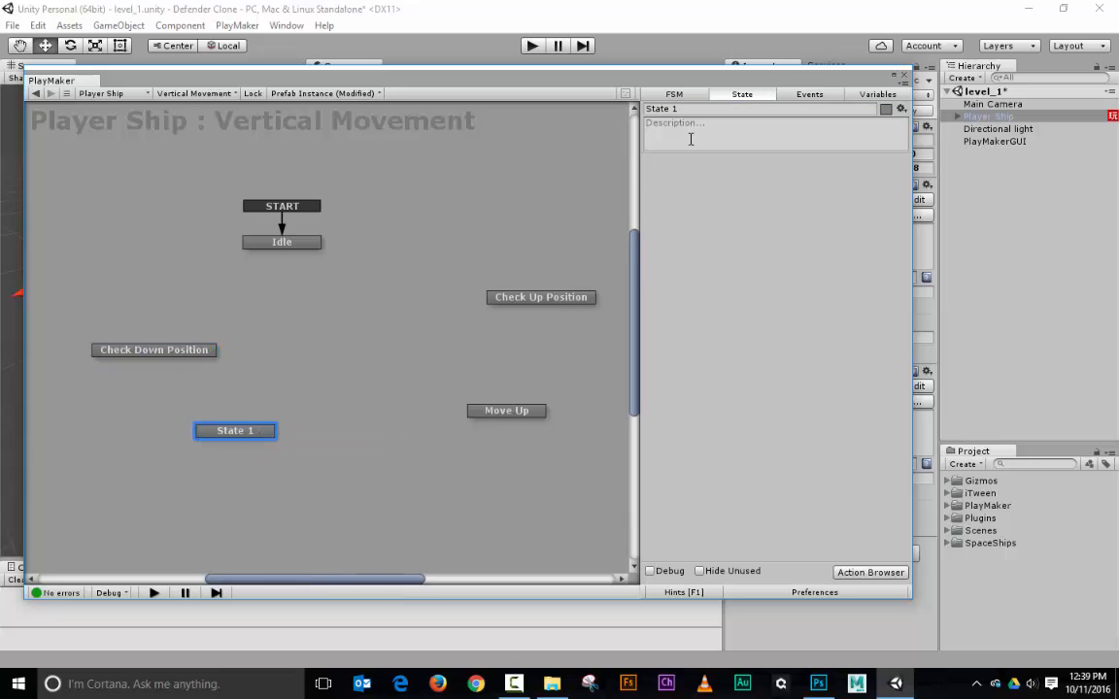
{"action": "left_click", "coordinate": [722, 108]}
{"action": "type", "text": "Move Down"}
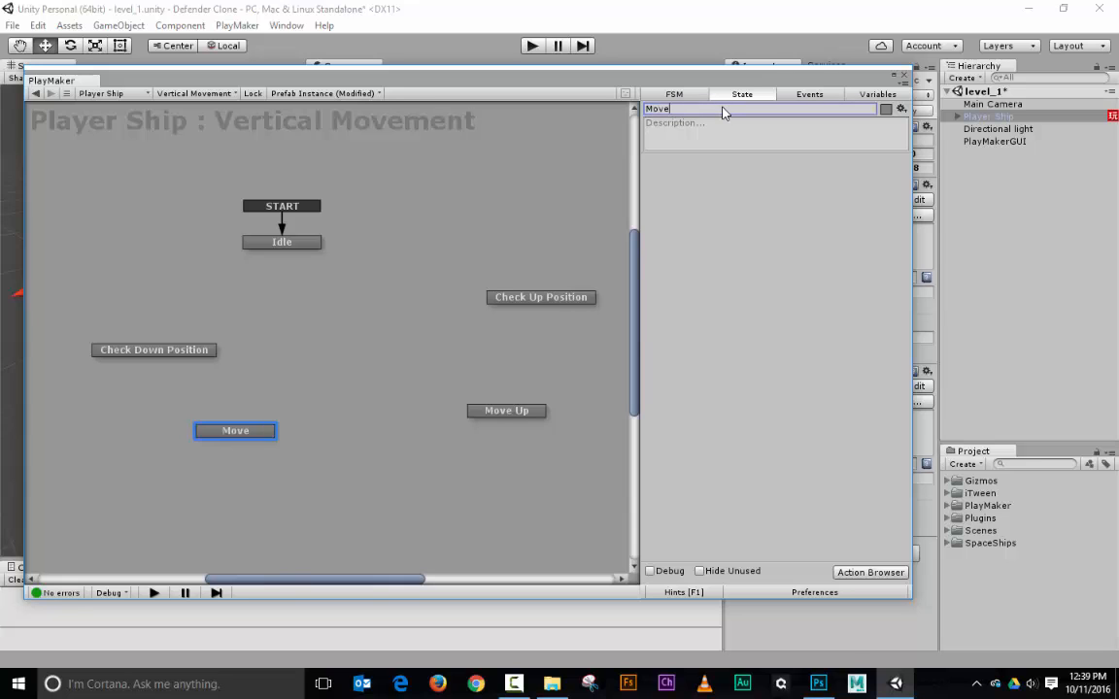
Give the Move Up state a FINISHED transition and link it to Idle
{"action": "left_click", "coordinate": [505, 410]}
{"action": "right_click", "coordinate": [503, 410]}
{"action": "mouse_move", "coordinate": [631, 419]}
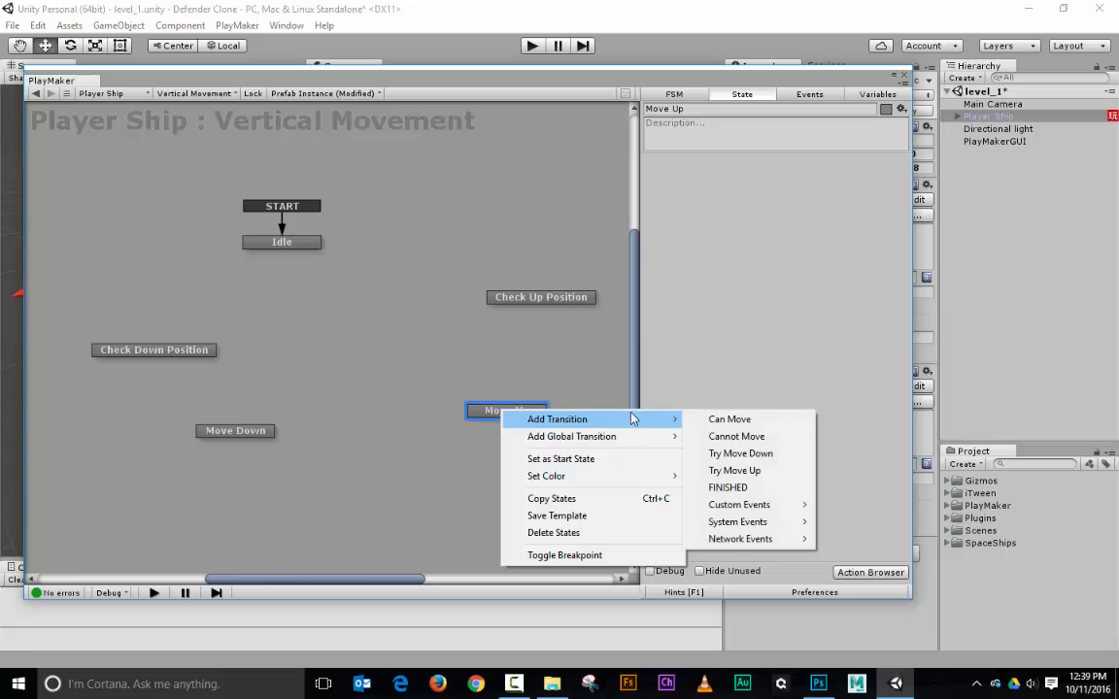
{"action": "left_click", "coordinate": [726, 487]}
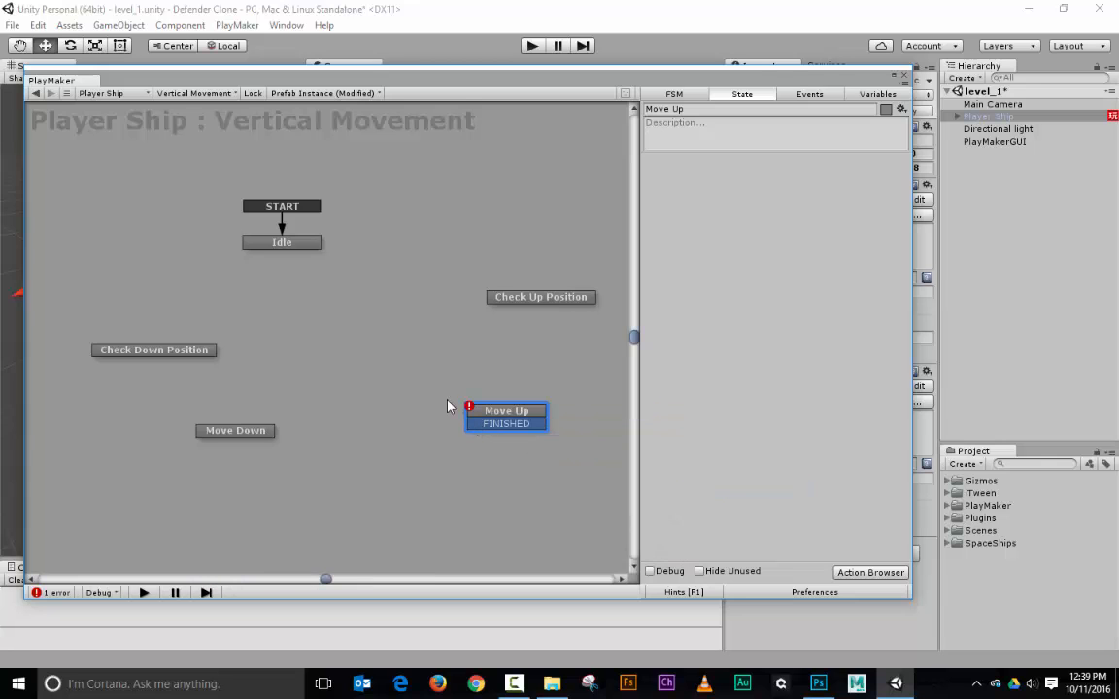
{"action": "left_click_drag", "start_coordinate": [506, 424], "coordinate": [291, 242]}
Give the Move Down state a FINISHED transition and link it to Idle
{"action": "left_click", "coordinate": [243, 430]}
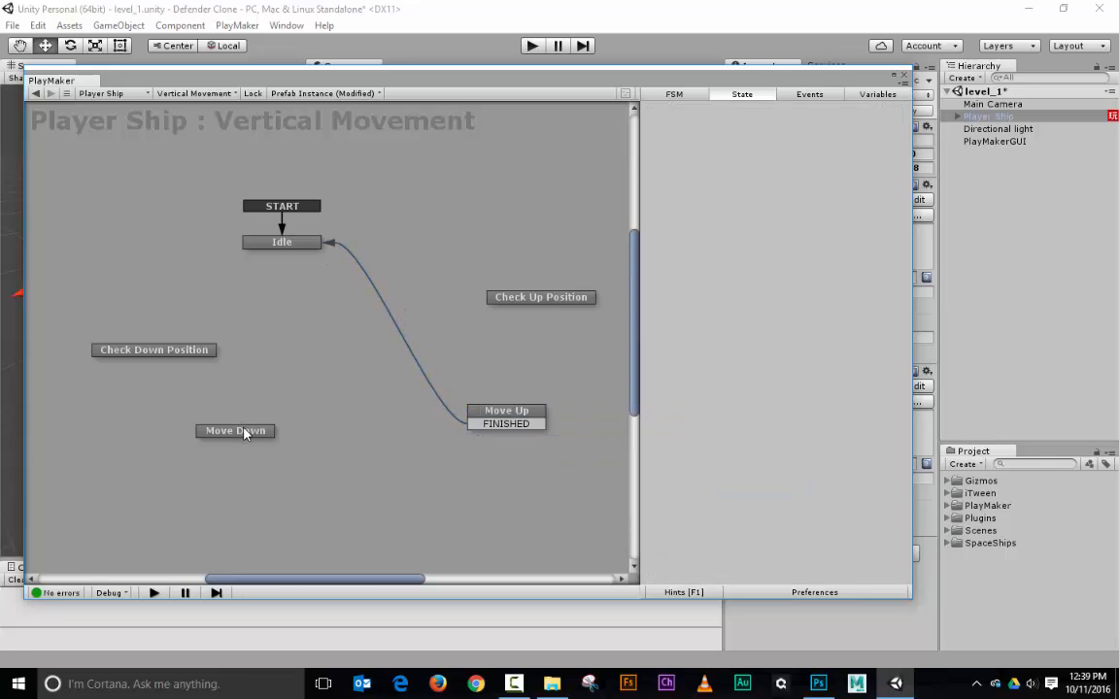
{"action": "right_click", "coordinate": [243, 429]}
{"action": "mouse_move", "coordinate": [390, 457]}
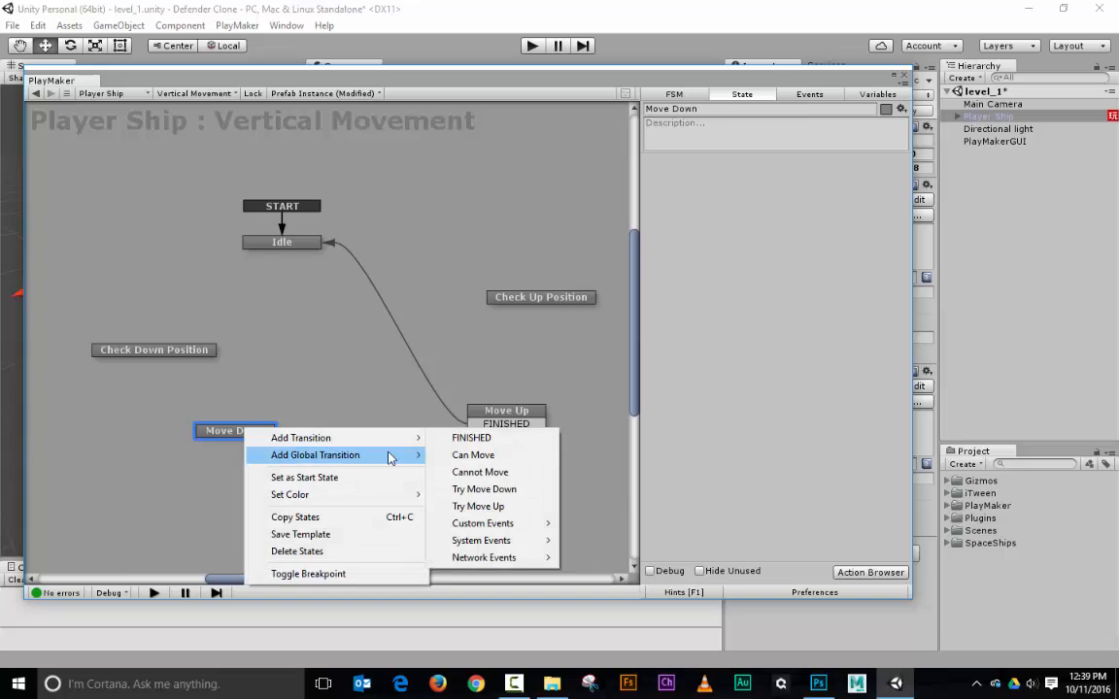
{"action": "left_click", "coordinate": [472, 438]}
{"action": "left_click_drag", "start_coordinate": [267, 444], "coordinate": [283, 250]}
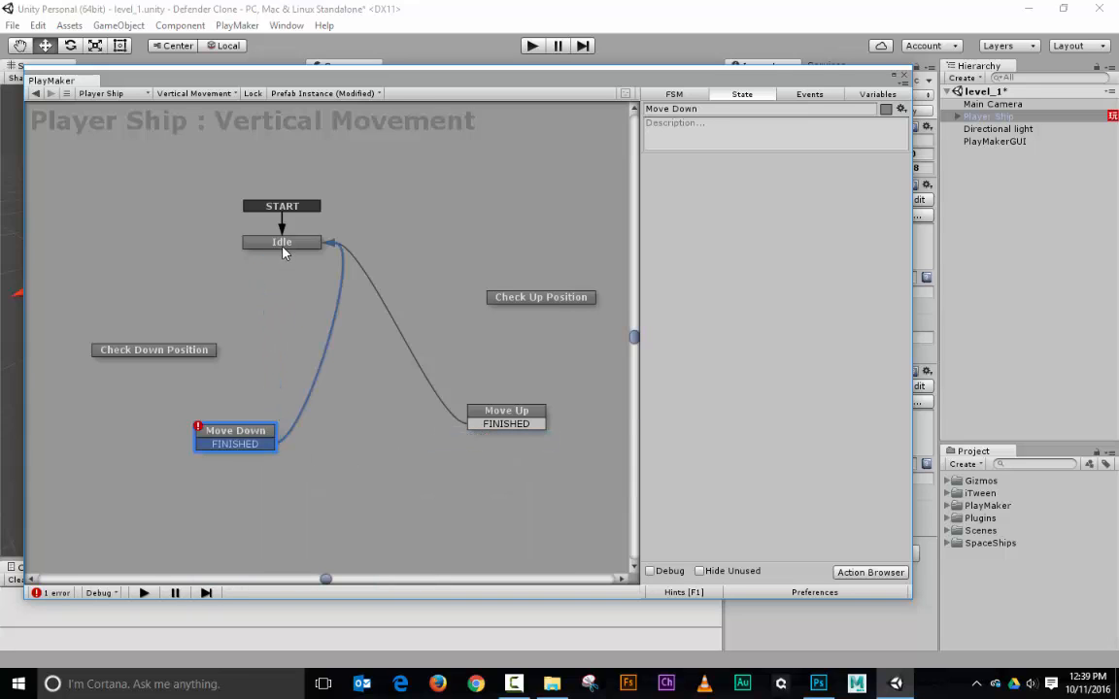
Add transitions to Check Up Position, linking Can Move to the Move Up state and Cannot Move to Idle
{"action": "right_click", "coordinate": [511, 298]}
{"action": "mouse_move", "coordinate": [545, 314]}
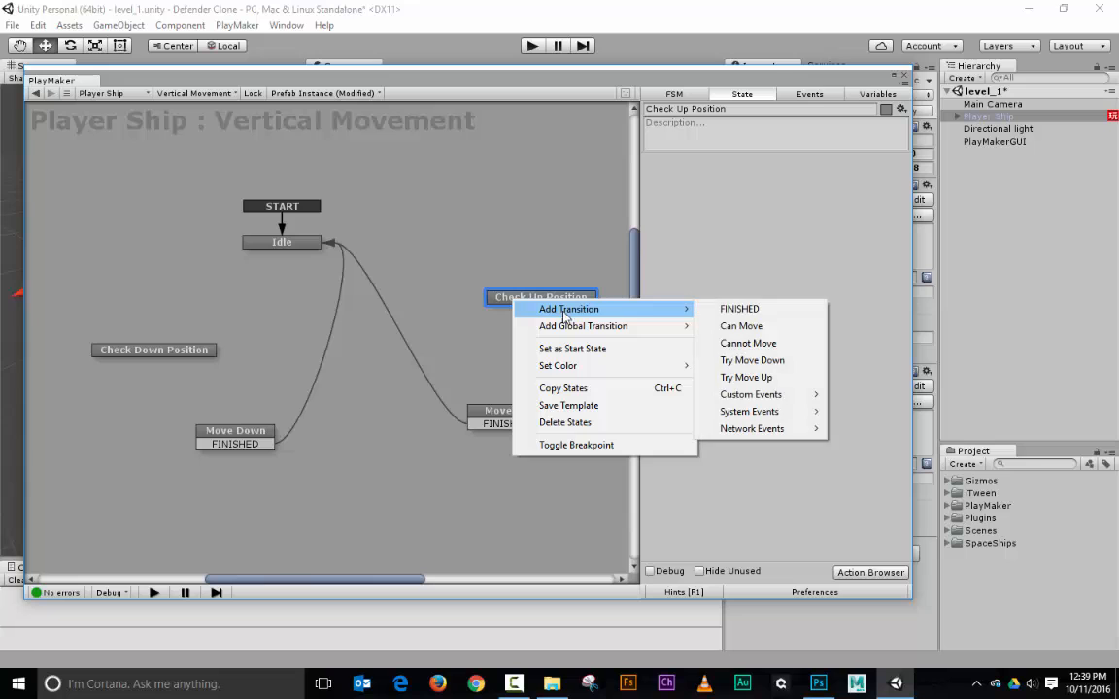
{"action": "left_click", "coordinate": [733, 324]}
{"action": "left_click_drag", "start_coordinate": [580, 314], "coordinate": [524, 414]}
{"action": "right_click", "coordinate": [522, 300]}
{"action": "mouse_move", "coordinate": [550, 308]}
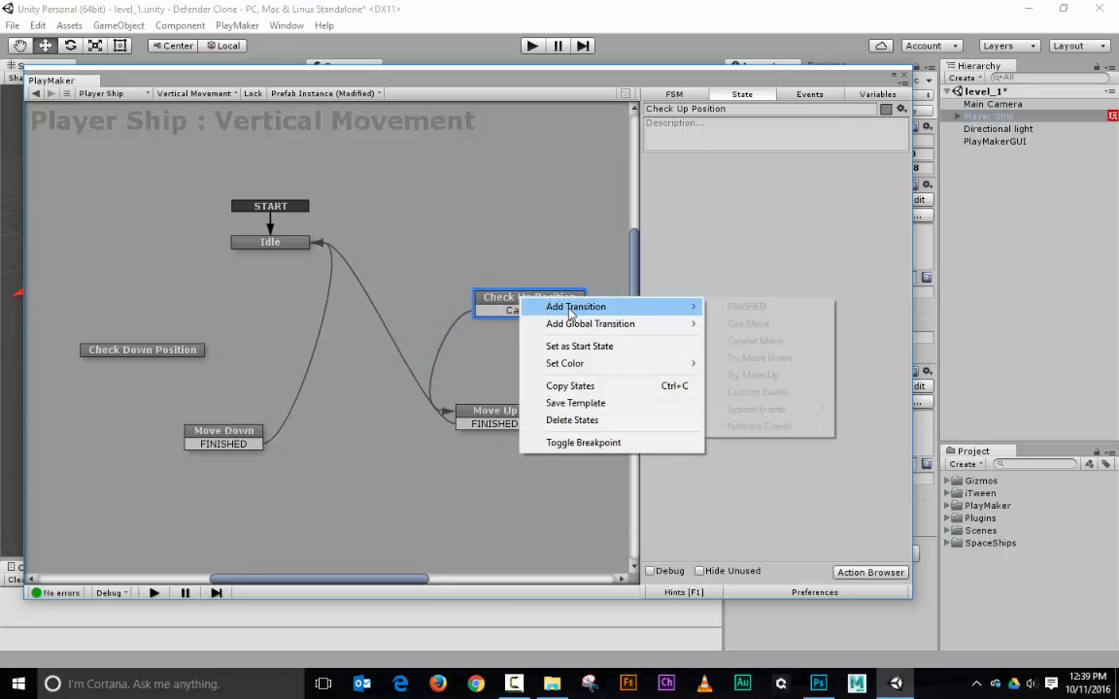
{"action": "left_click", "coordinate": [749, 341]}
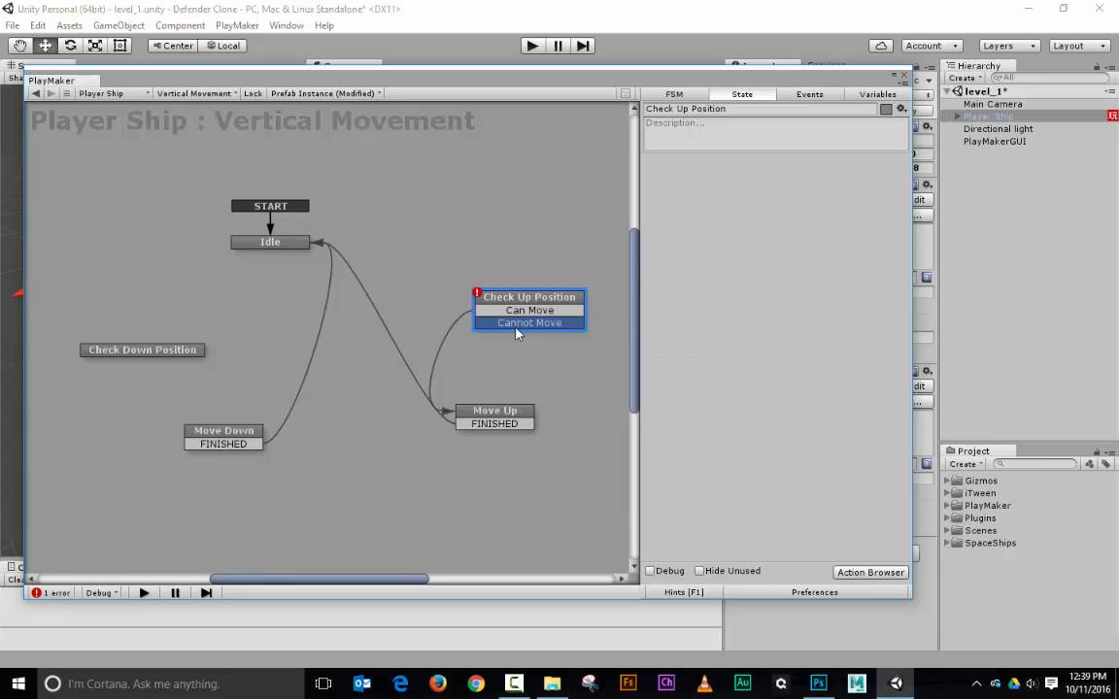
{"action": "left_click_drag", "start_coordinate": [517, 333], "coordinate": [293, 245]}
Add transitions to Check Down Position, linking Can Move to the Move Down state and Cannot Move to Idle
{"action": "right_click", "coordinate": [177, 352]}
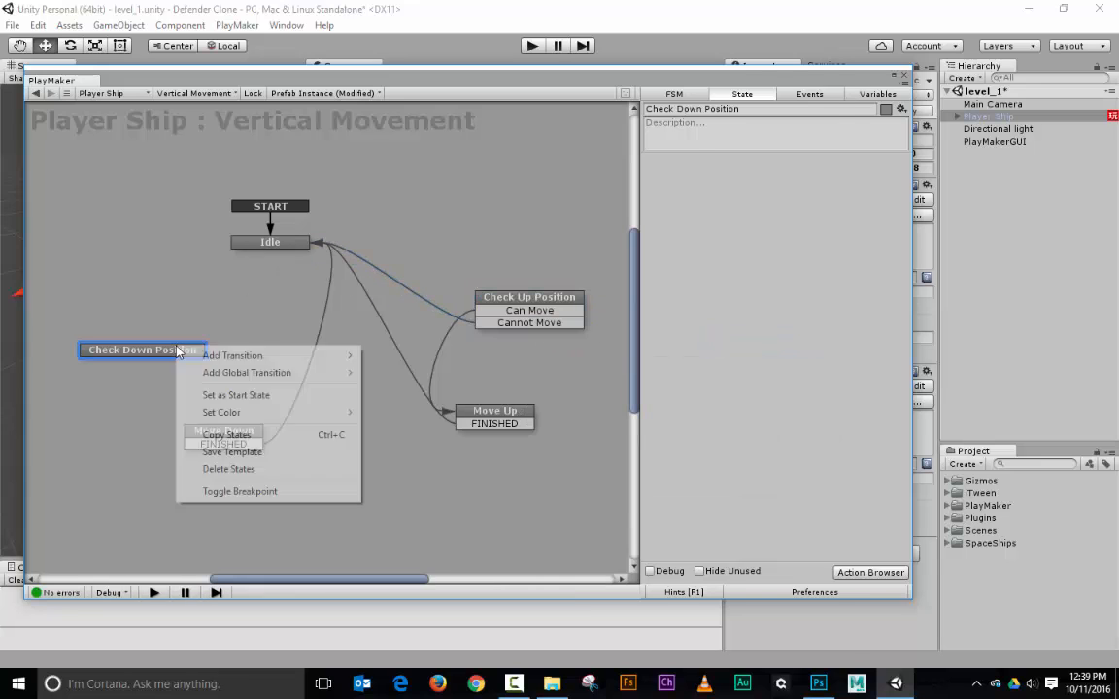
{"action": "mouse_move", "coordinate": [221, 356]}
{"action": "left_click", "coordinate": [389, 370]}
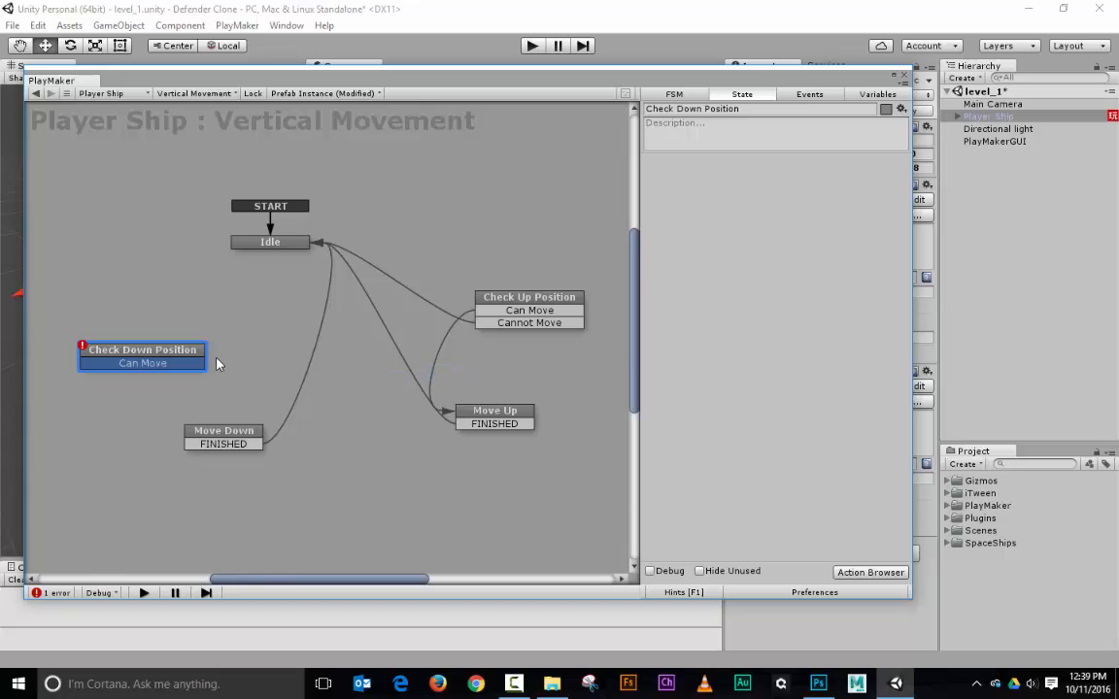
{"action": "left_click_drag", "start_coordinate": [206, 366], "coordinate": [224, 433]}
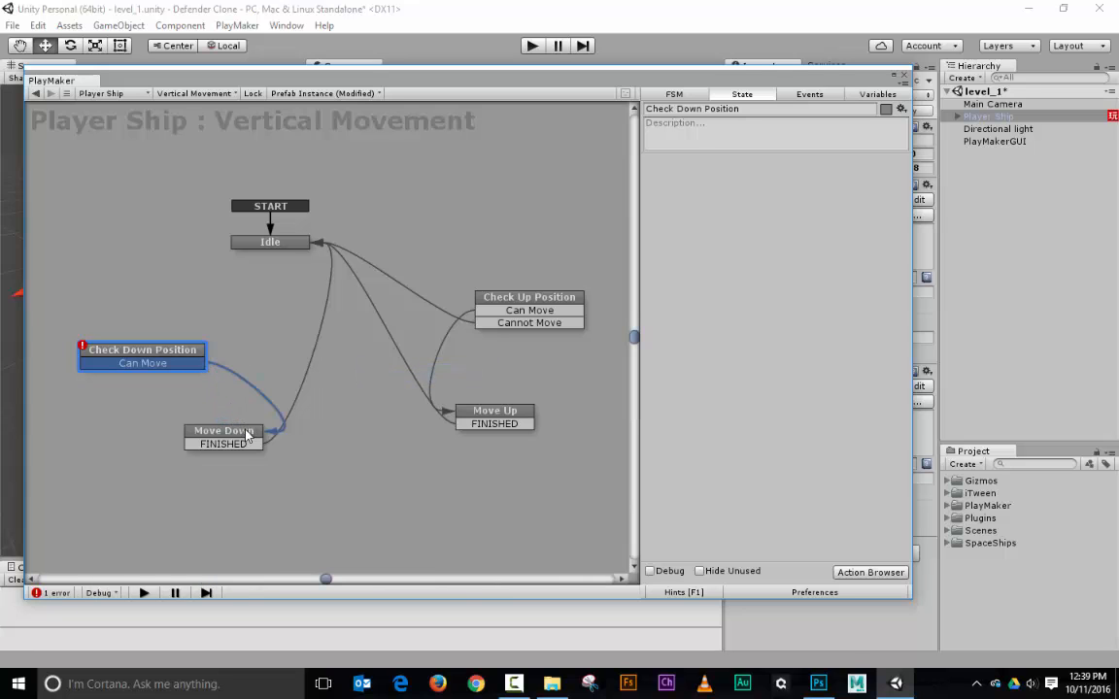
{"action": "right_click", "coordinate": [179, 357]}
{"action": "mouse_move", "coordinate": [215, 364]}
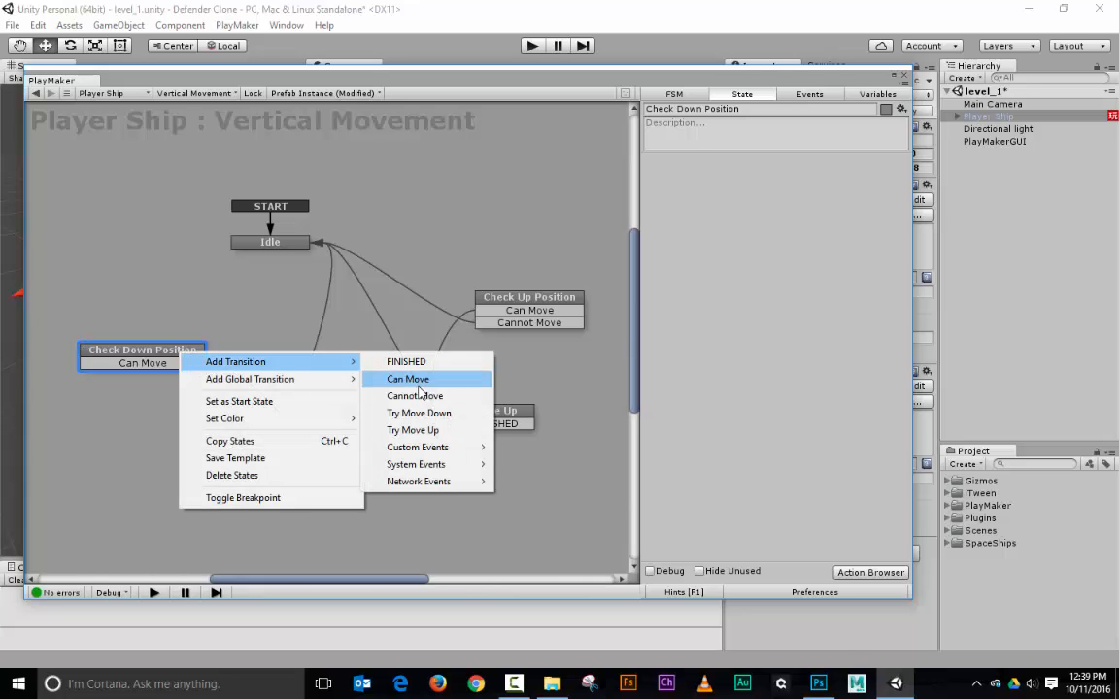
{"action": "left_click", "coordinate": [408, 395]}
{"action": "left_click_drag", "start_coordinate": [199, 375], "coordinate": [265, 248]}
Add transitions to Idle, linking Try Move Down to Check Down Position and Try Move Up to Check Up Position
{"action": "right_click", "coordinate": [264, 247]}
{"action": "mouse_move", "coordinate": [321, 253]}
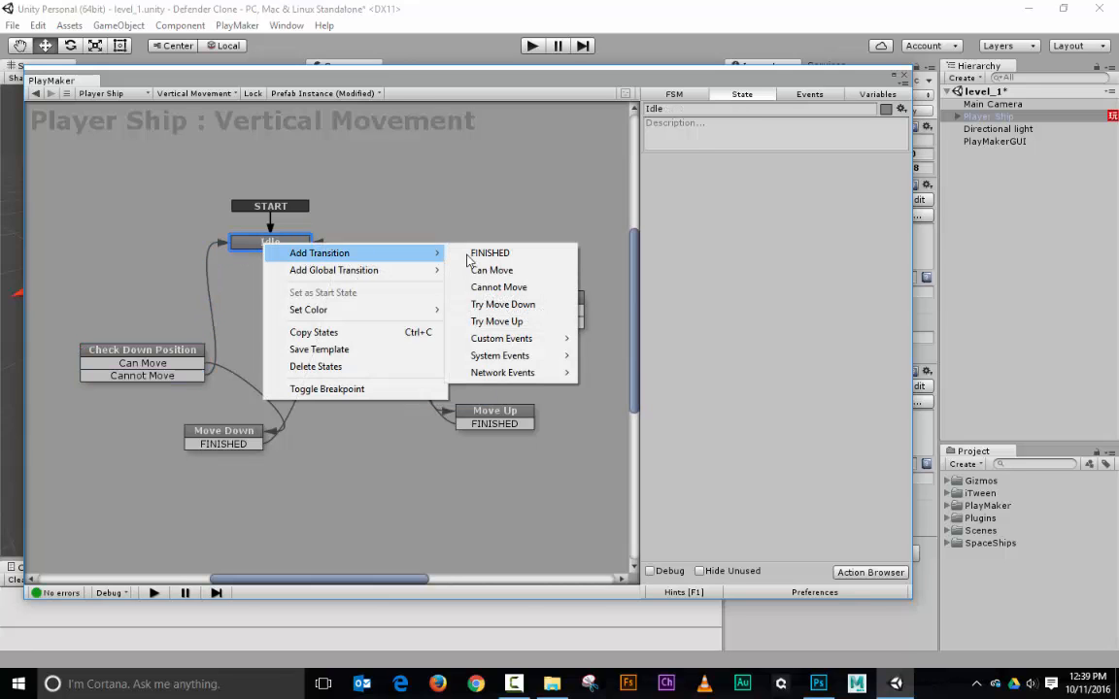
{"action": "left_click", "coordinate": [526, 308]}
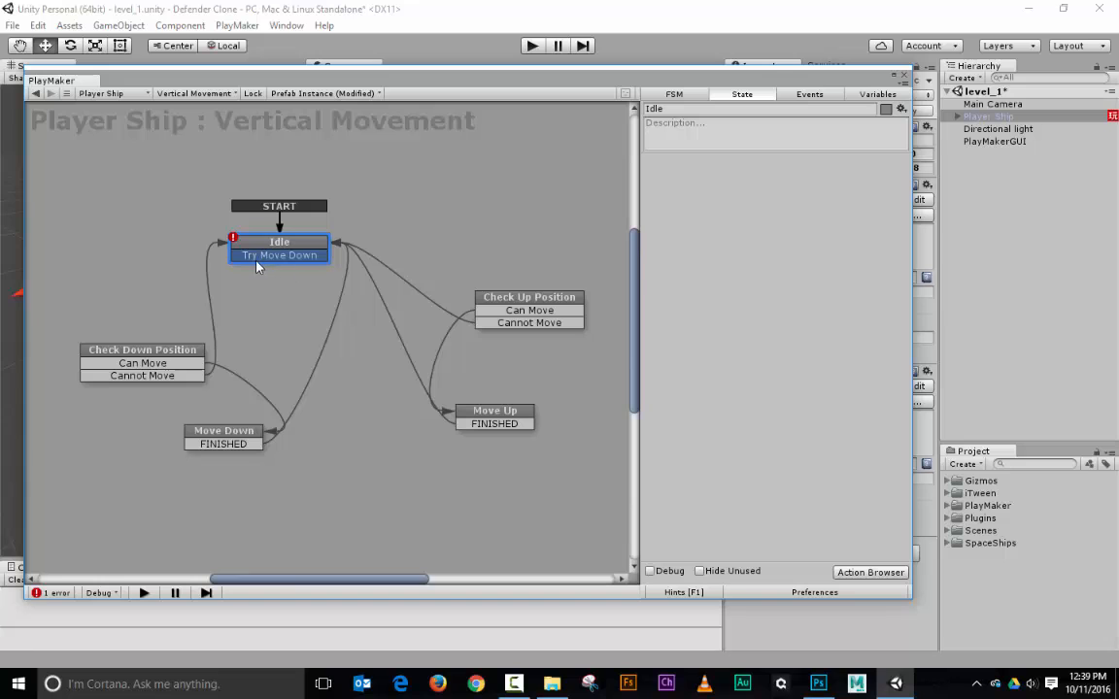
{"action": "left_click_drag", "start_coordinate": [258, 260], "coordinate": [184, 352]}
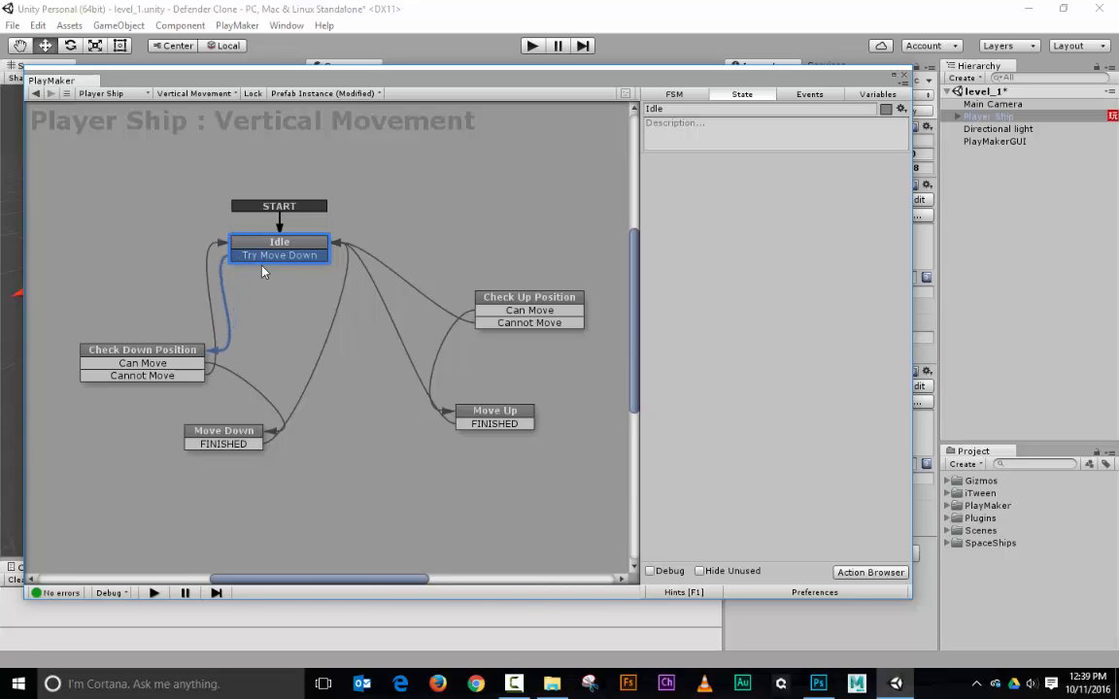
{"action": "right_click", "coordinate": [274, 243]}
{"action": "mouse_move", "coordinate": [427, 249]}
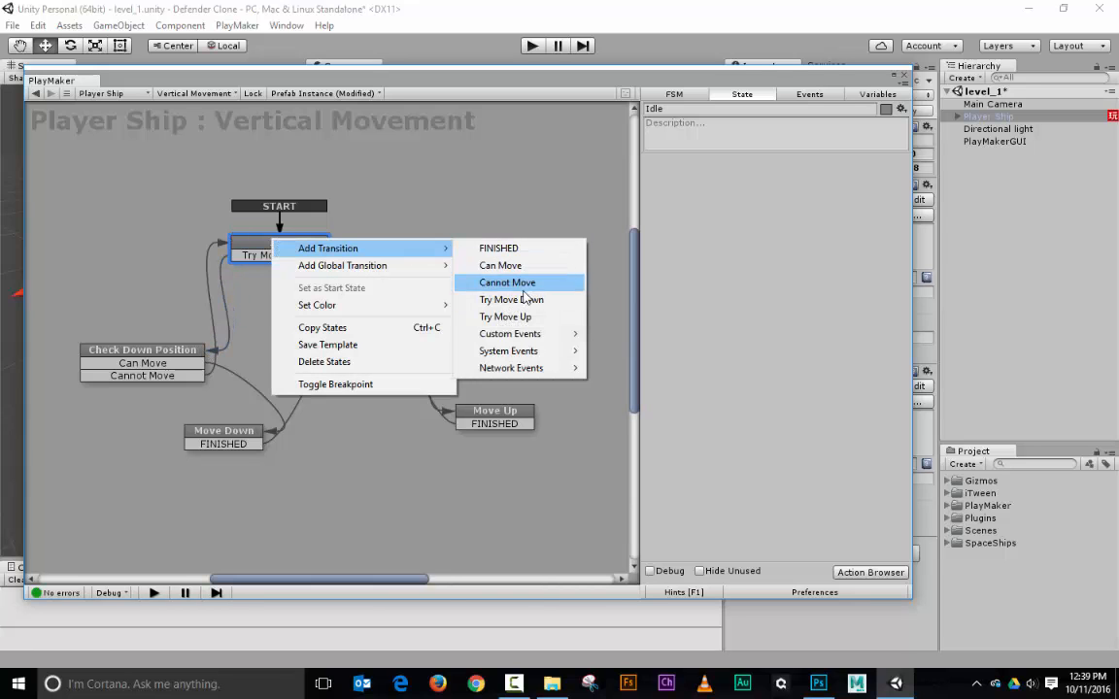
{"action": "left_click", "coordinate": [506, 317]}
{"action": "left_click_drag", "start_coordinate": [325, 275], "coordinate": [438, 252]}
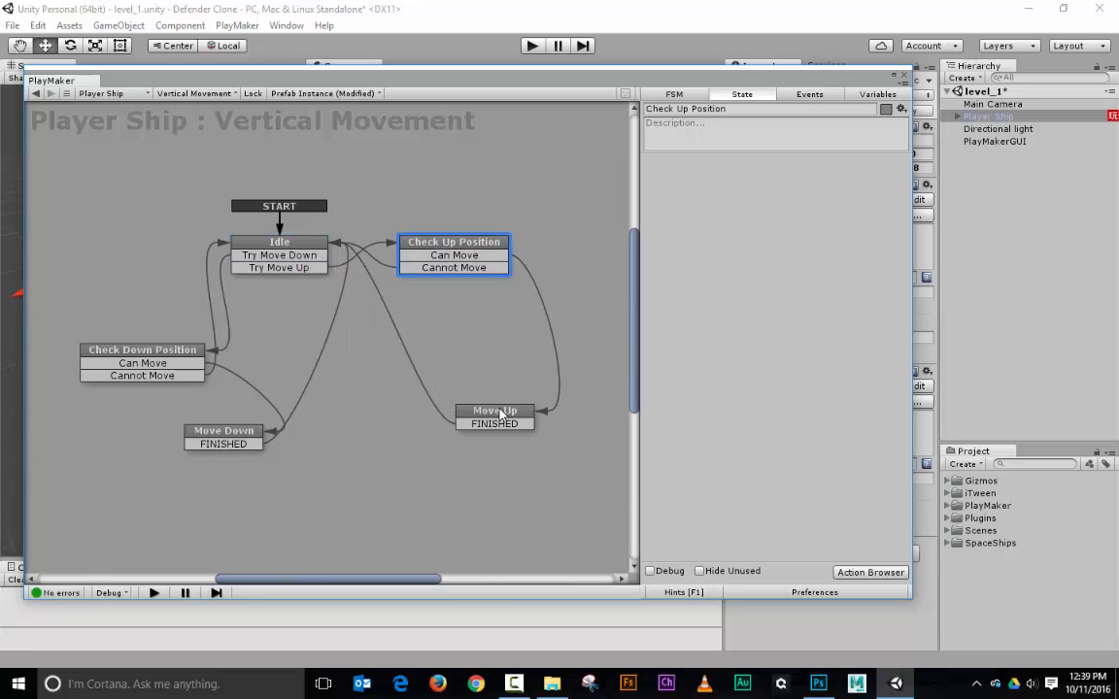
Rearrange the graph with Move Up below Check Up Position, Check Down Position beside Idle, and Move Down beneath Check Down Position
{"action": "left_click_drag", "start_coordinate": [500, 414], "coordinate": [490, 335]}
{"action": "left_click_drag", "start_coordinate": [163, 351], "coordinate": [133, 249]}
{"action": "left_click_drag", "start_coordinate": [213, 424], "coordinate": [89, 344]}
Add a Translate action to the Move Up state
{"action": "left_click", "coordinate": [471, 337]}
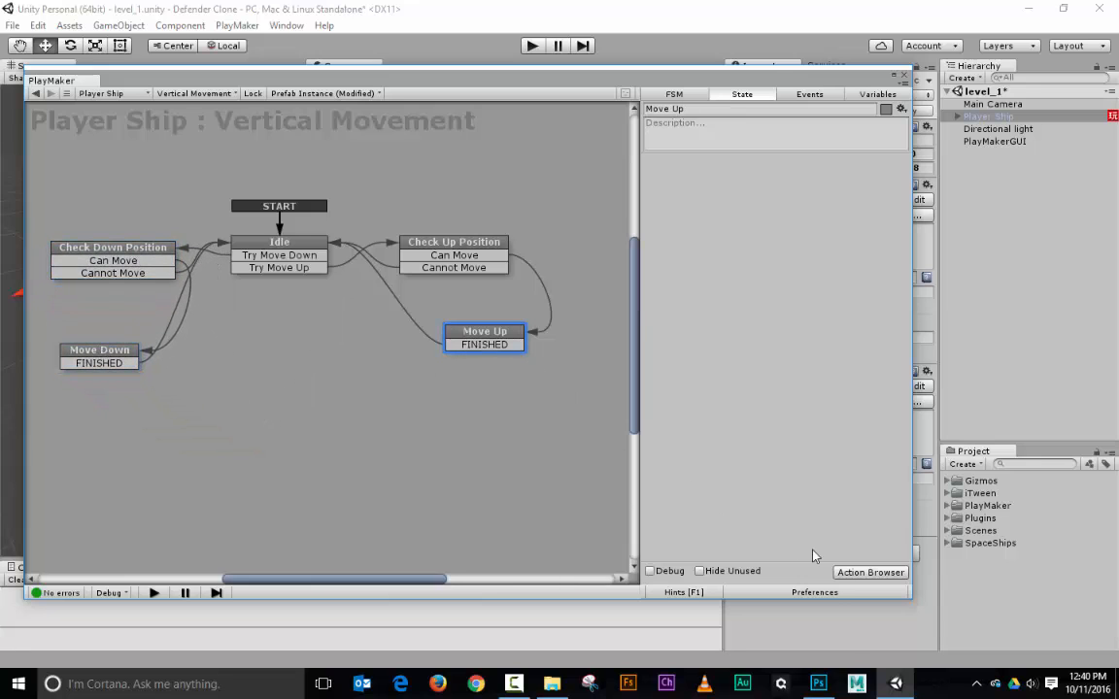
{"action": "left_click", "coordinate": [864, 572]}
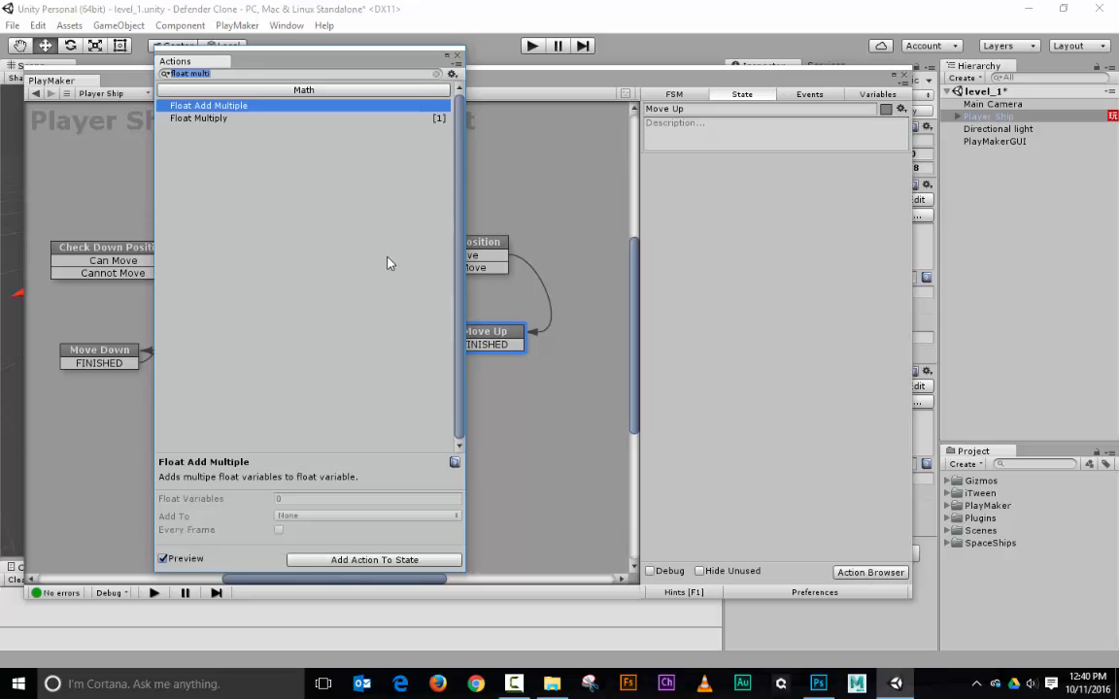
{"action": "type", "text": "translate"}
{"action": "key", "text": "Return"}
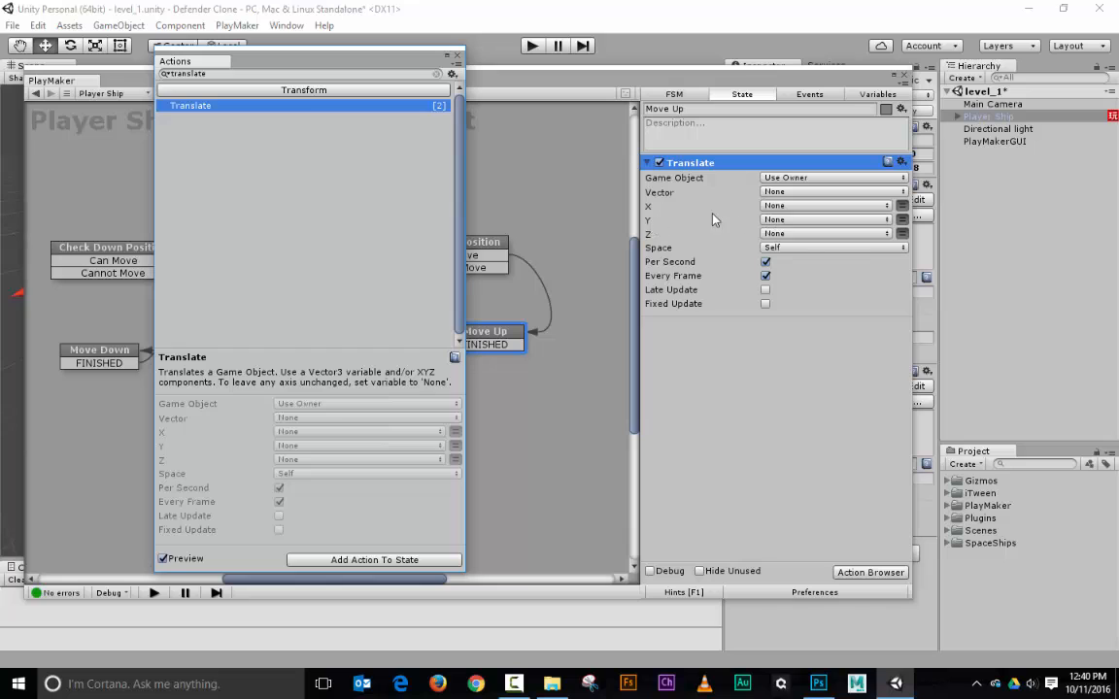
Set the Translate action's Y to a new variable named speed and turn off Every Frame
{"action": "left_click", "coordinate": [804, 220]}
{"action": "left_click", "coordinate": [804, 220]}
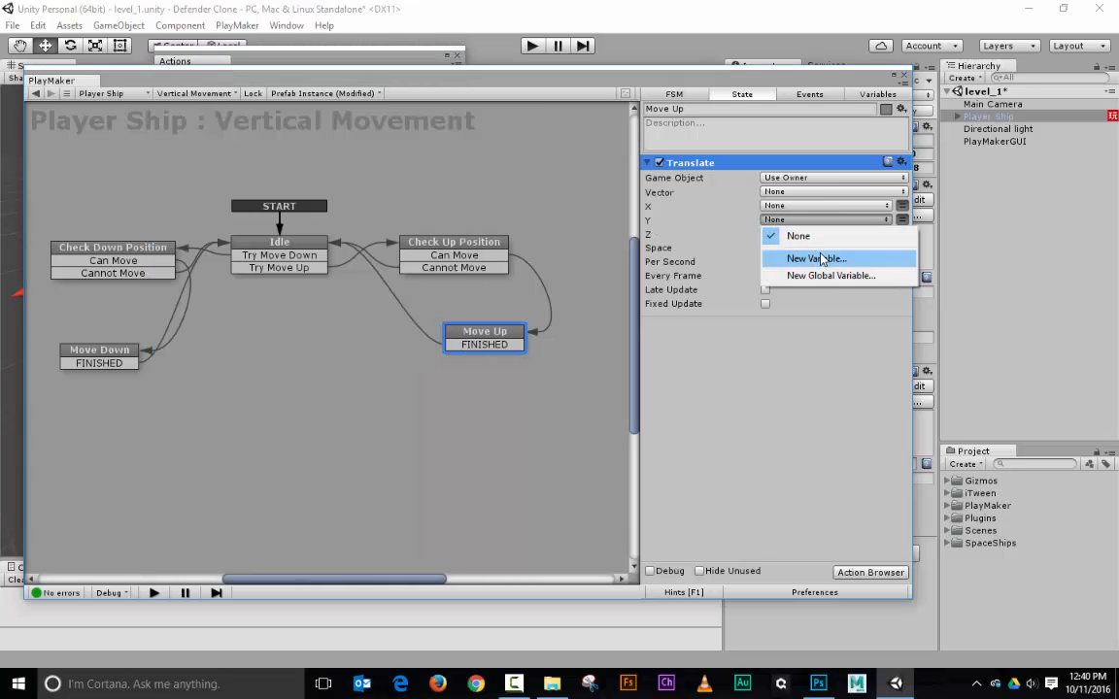
{"action": "left_click", "coordinate": [814, 256]}
{"action": "type", "text": "speed"}
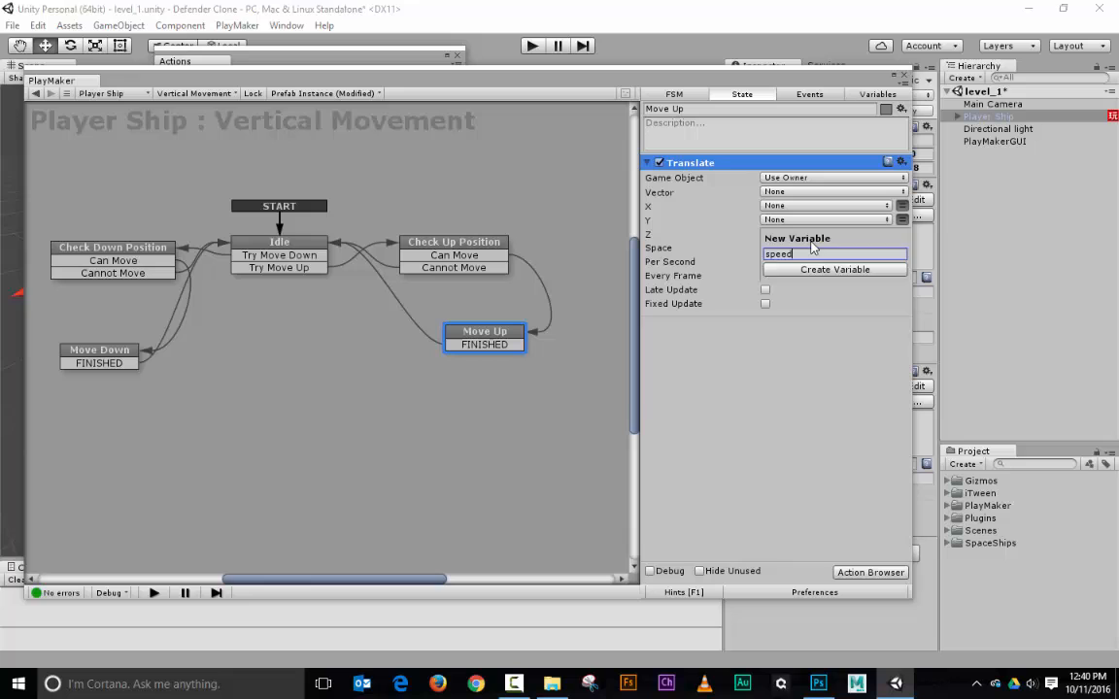
{"action": "key", "text": "Return"}
{"action": "left_click", "coordinate": [768, 274]}
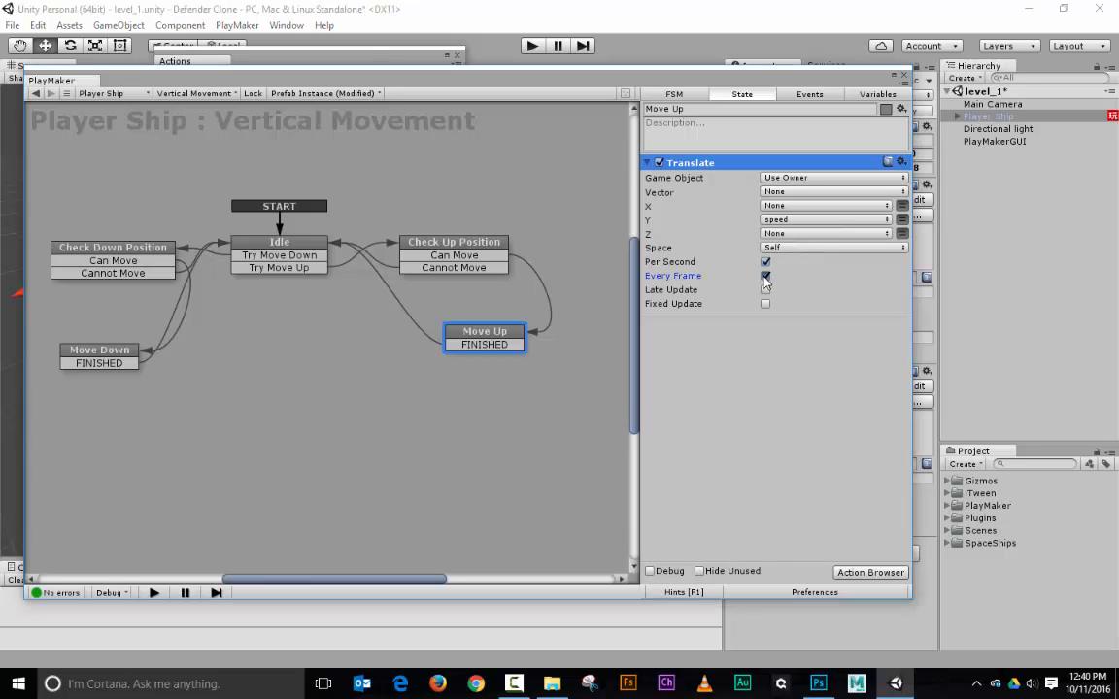
Add a Translate action to the Move Down state with Y set to speed and Every Frame turned off
{"action": "left_click", "coordinate": [107, 357]}
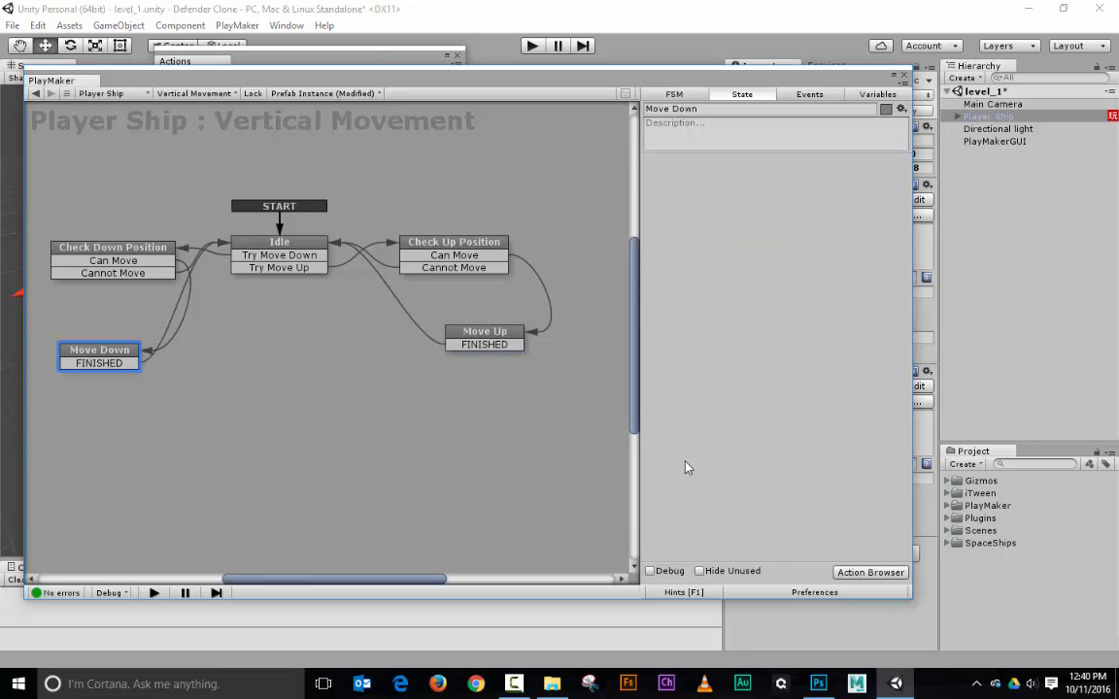
{"action": "left_click", "coordinate": [868, 572]}
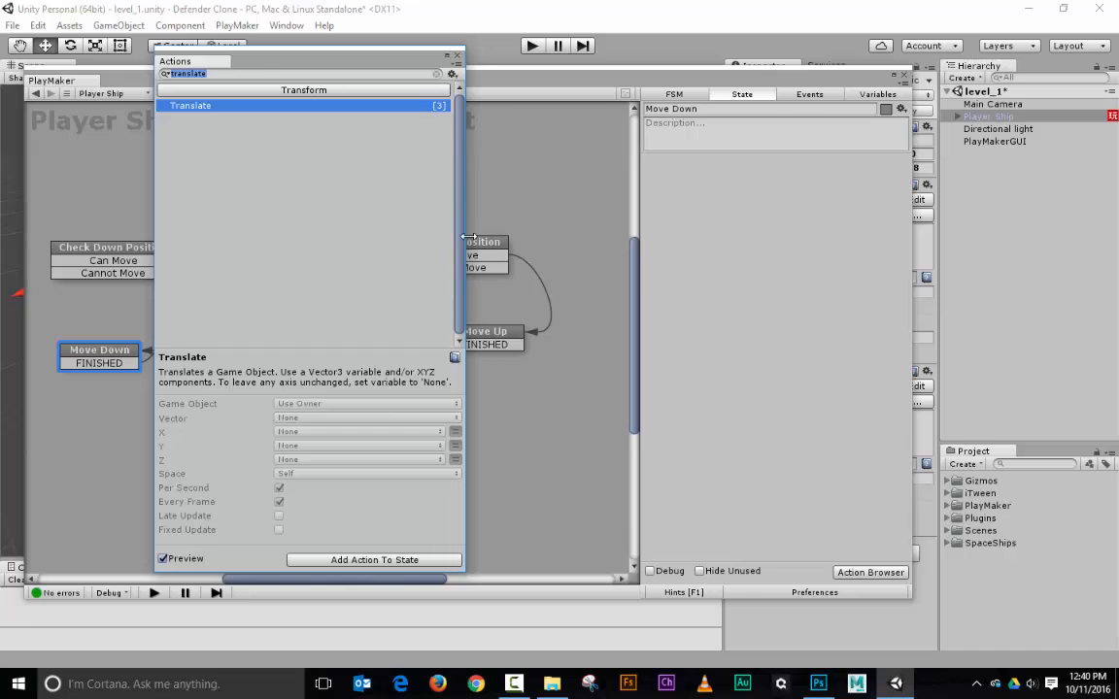
{"action": "key", "text": "Return"}
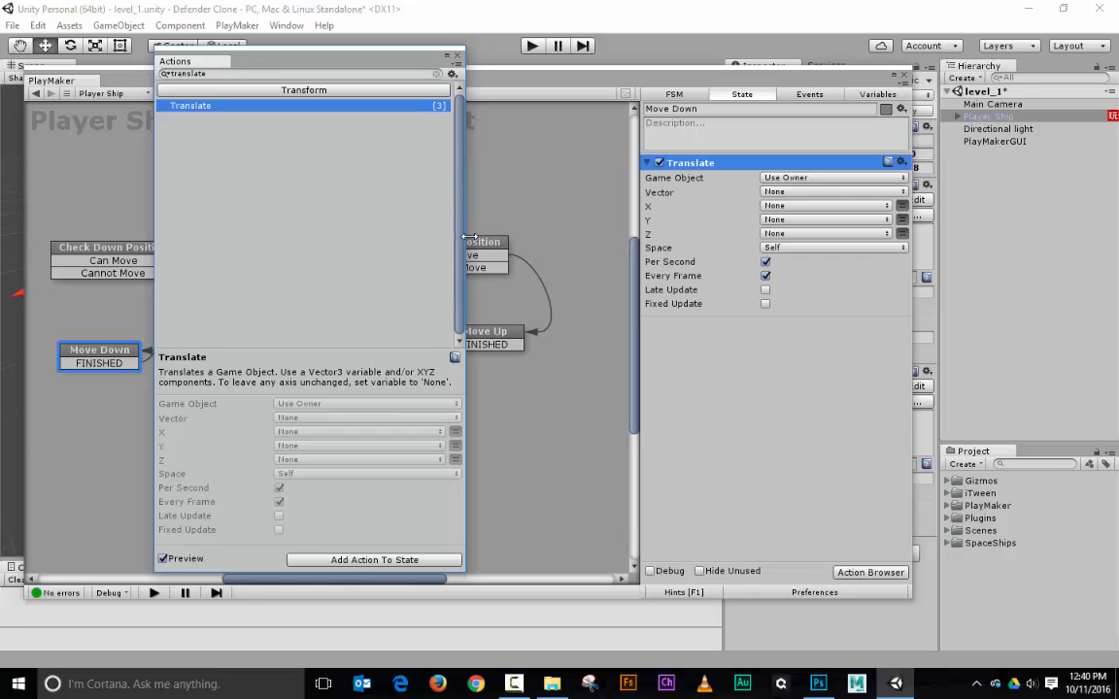
{"action": "left_click", "coordinate": [826, 219]}
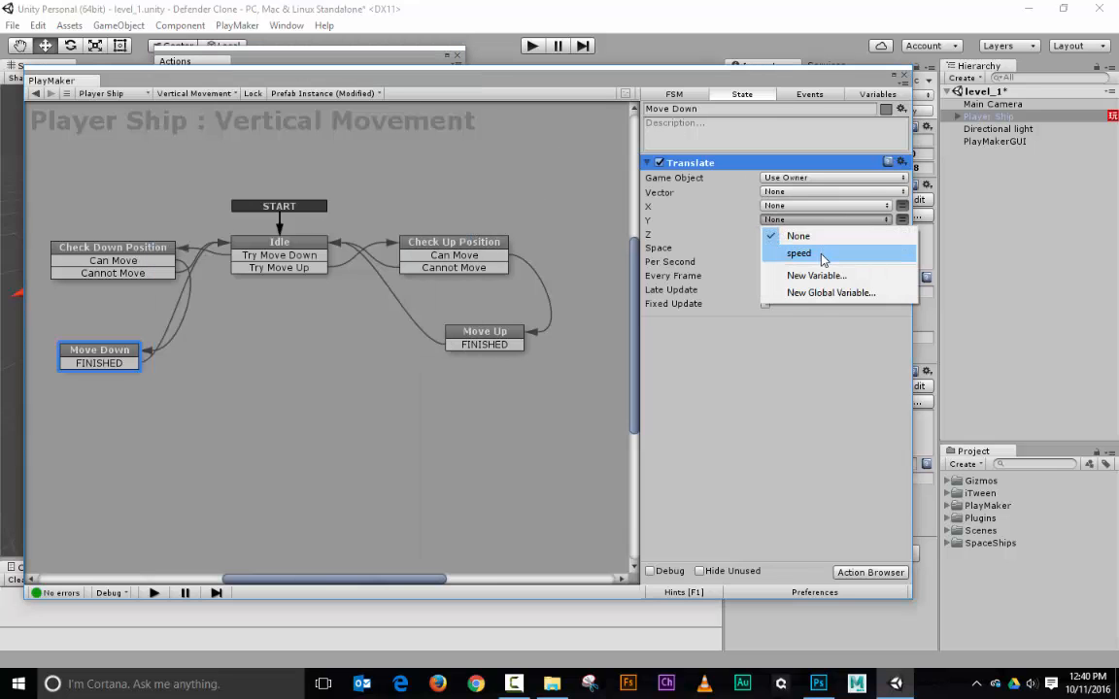
{"action": "left_click", "coordinate": [822, 255]}
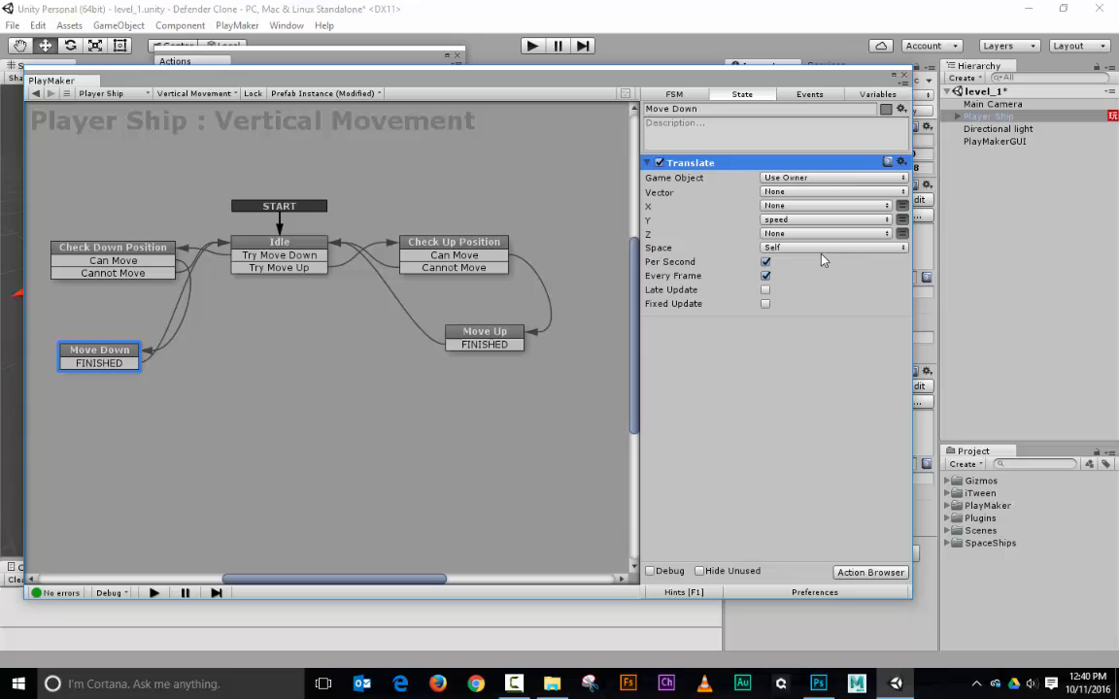
{"action": "left_click", "coordinate": [765, 277]}
Add a Set Float Value action above Translate in the Move Down state
{"action": "left_click", "coordinate": [871, 572]}
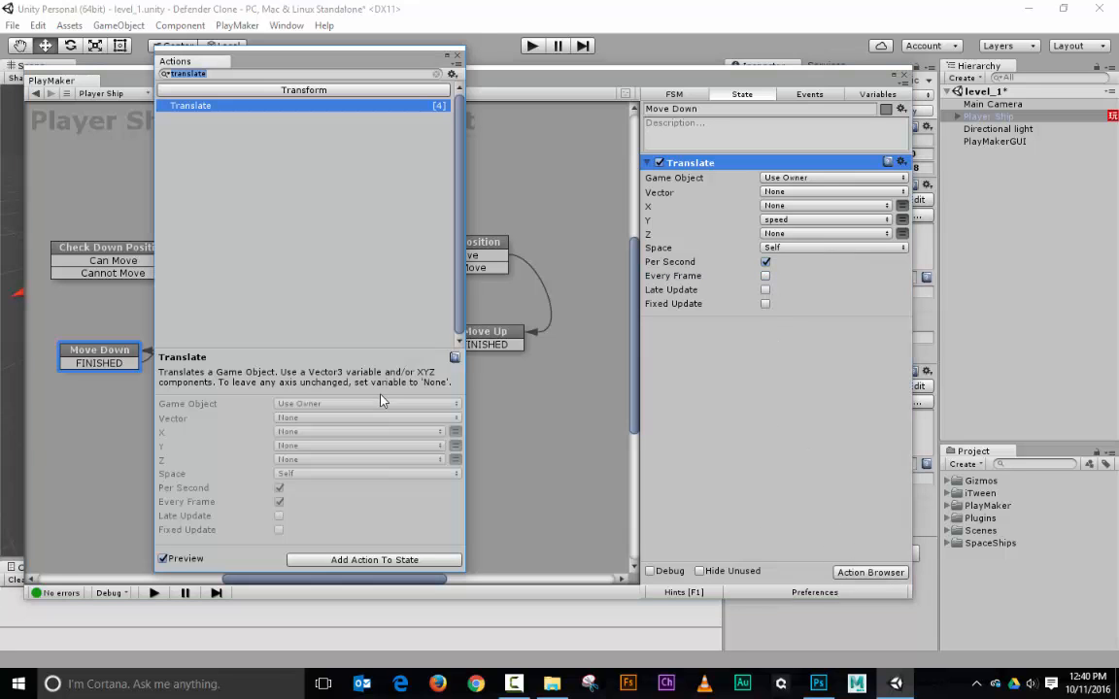
{"action": "type", "text": "set flo"}
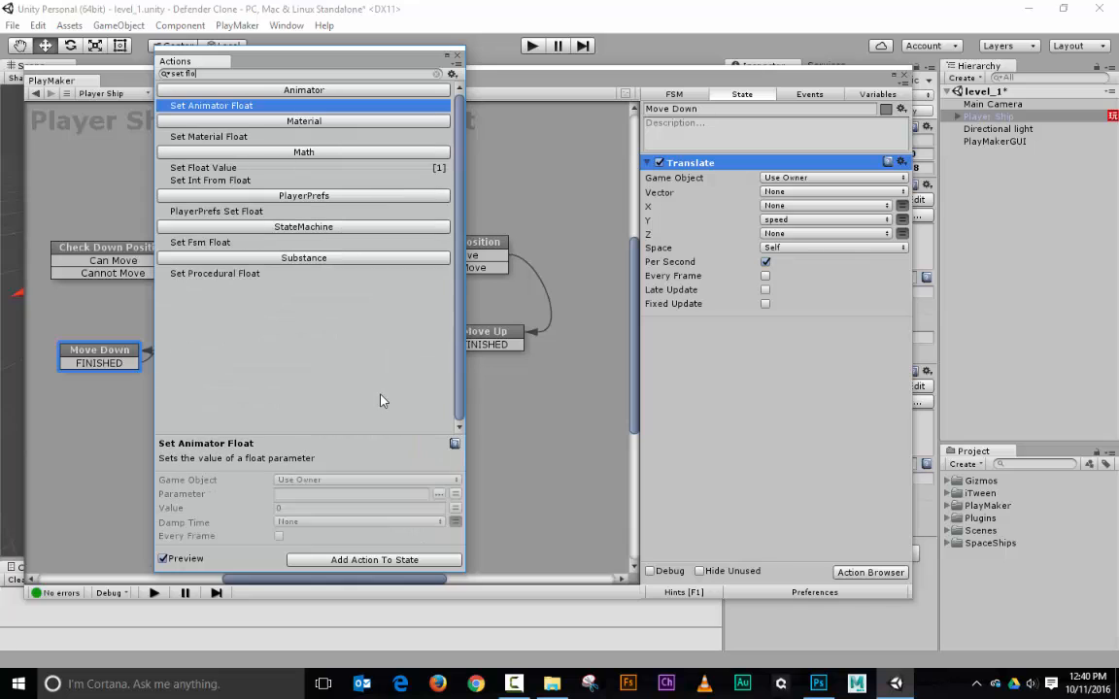
{"action": "key", "text": "Down"}
{"action": "key", "text": "Down"}
{"action": "key", "text": "Return"}
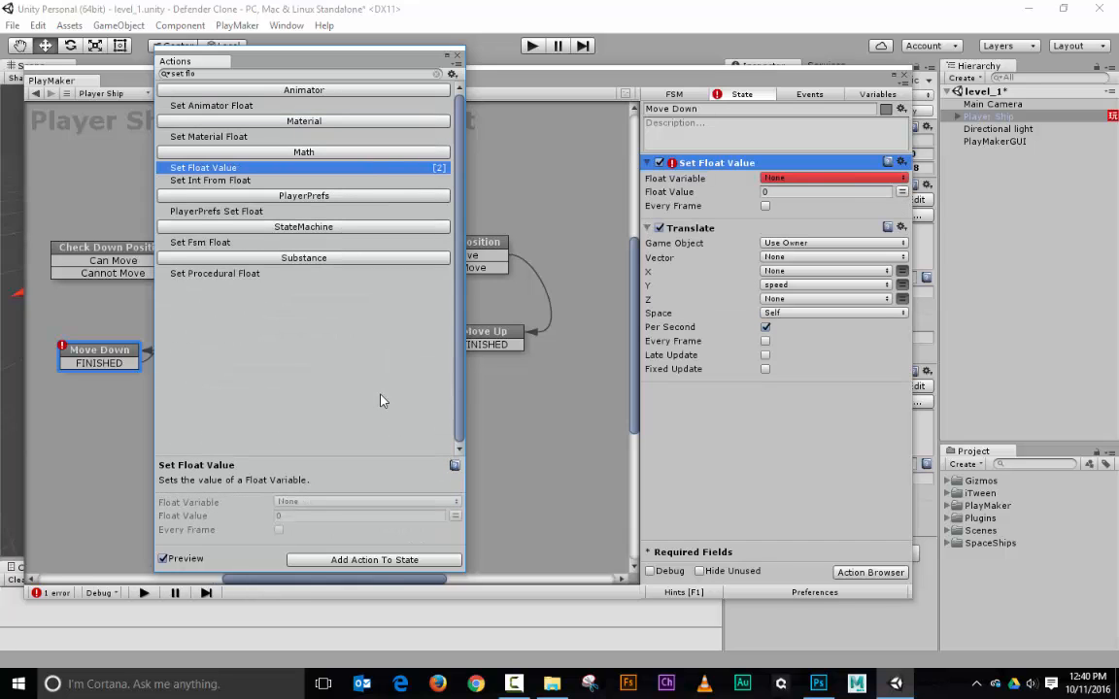
Have Set Float Value store the speed variable's value in a new float variable named negativeSpeed
{"action": "left_click", "coordinate": [831, 179]}
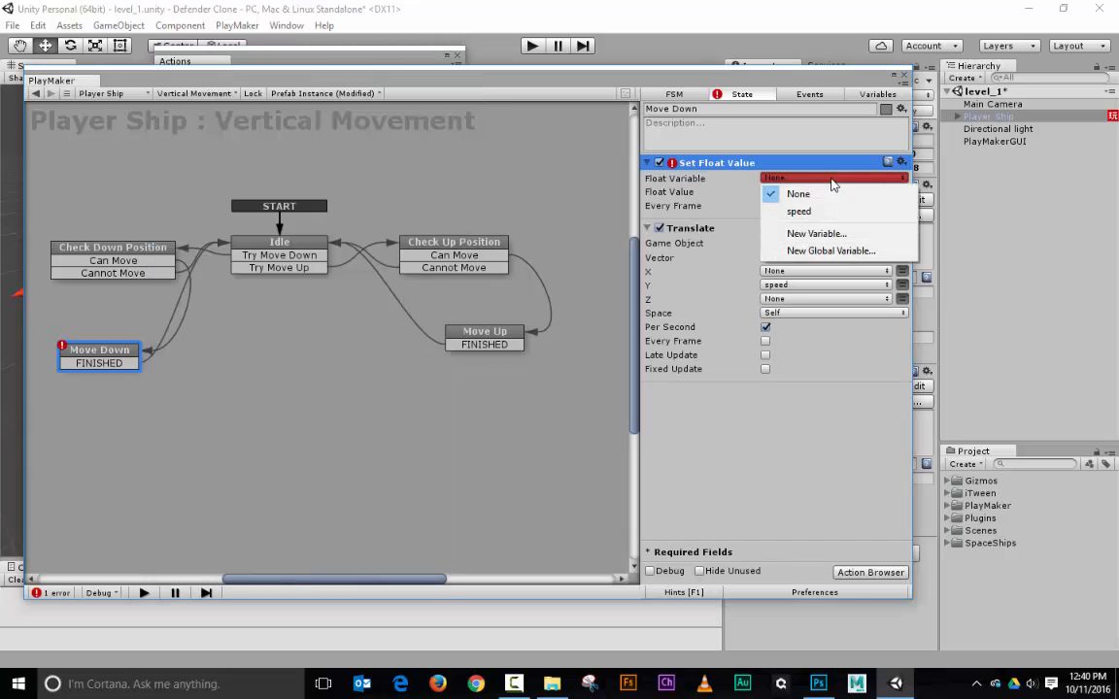
{"action": "left_click", "coordinate": [820, 231]}
{"action": "type", "text": "negativeSpeed"}
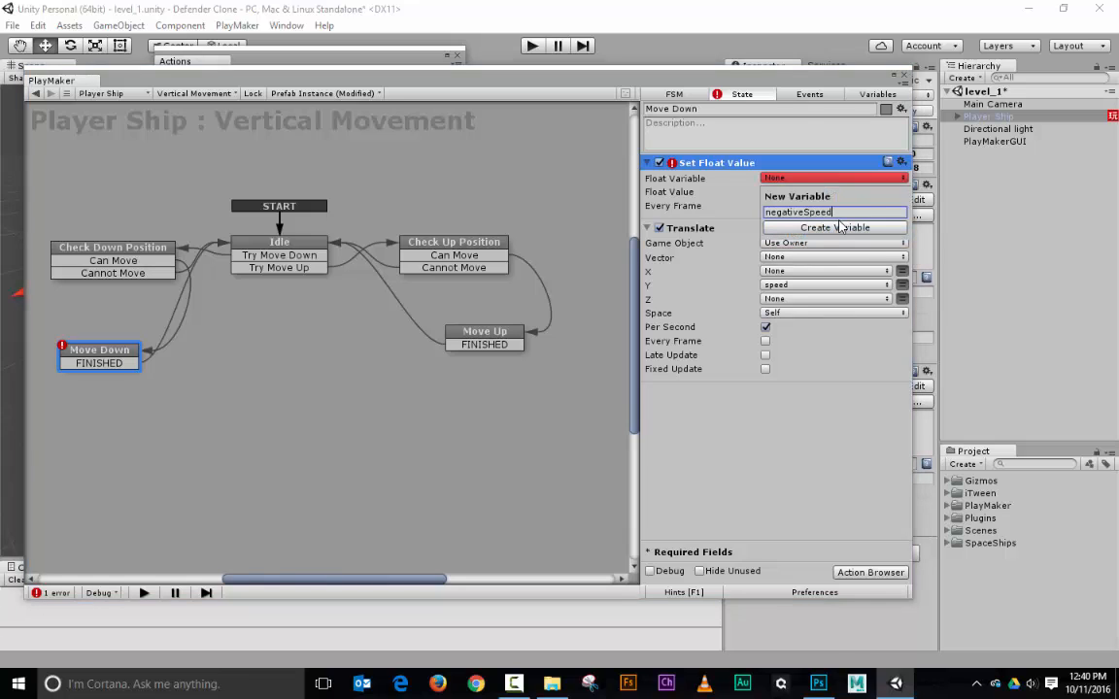
{"action": "left_click", "coordinate": [840, 227]}
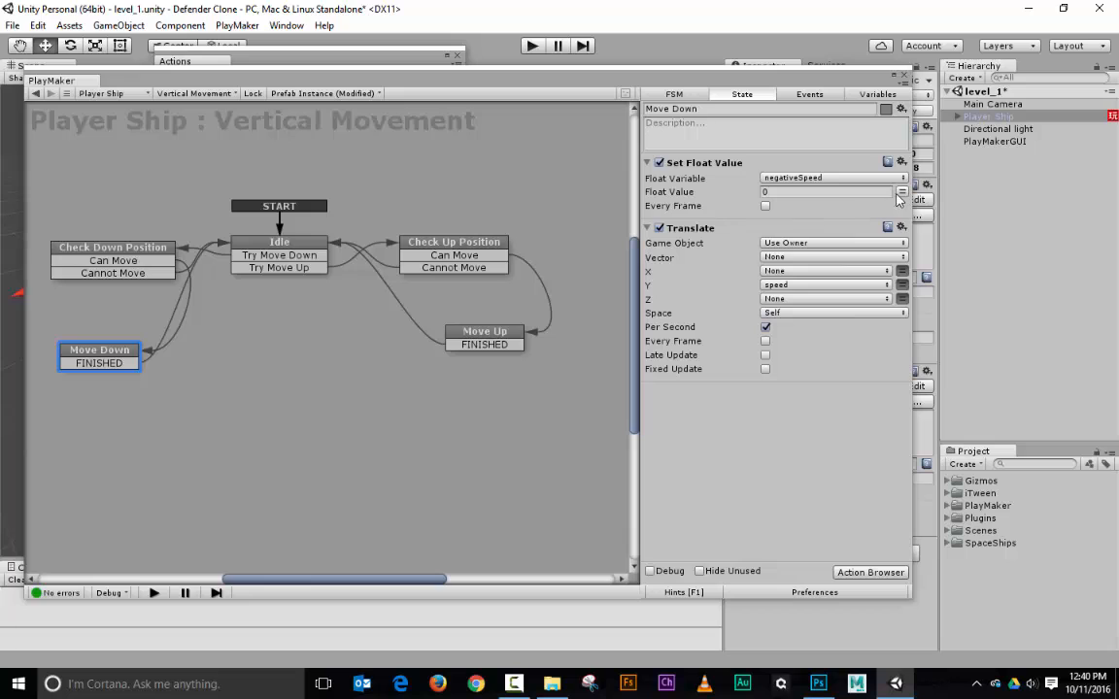
{"action": "left_click", "coordinate": [883, 192]}
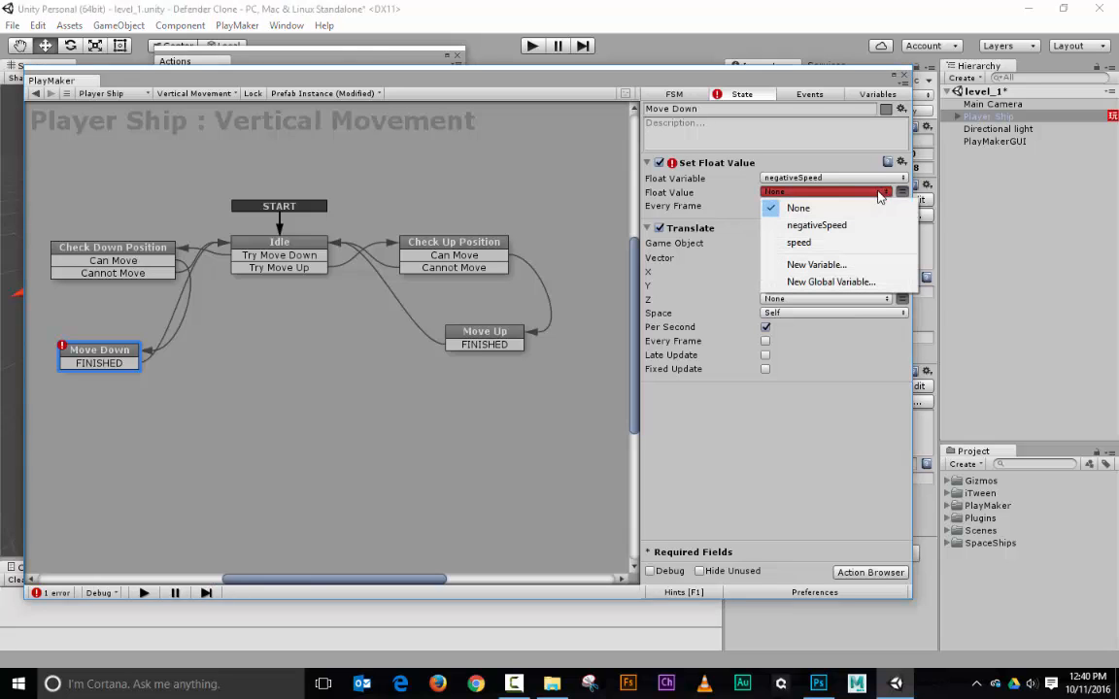
{"action": "left_click", "coordinate": [862, 244]}
Add a Float Multiply action to Move Down and place it between Set Float Value and Translate
{"action": "left_click", "coordinate": [879, 571]}
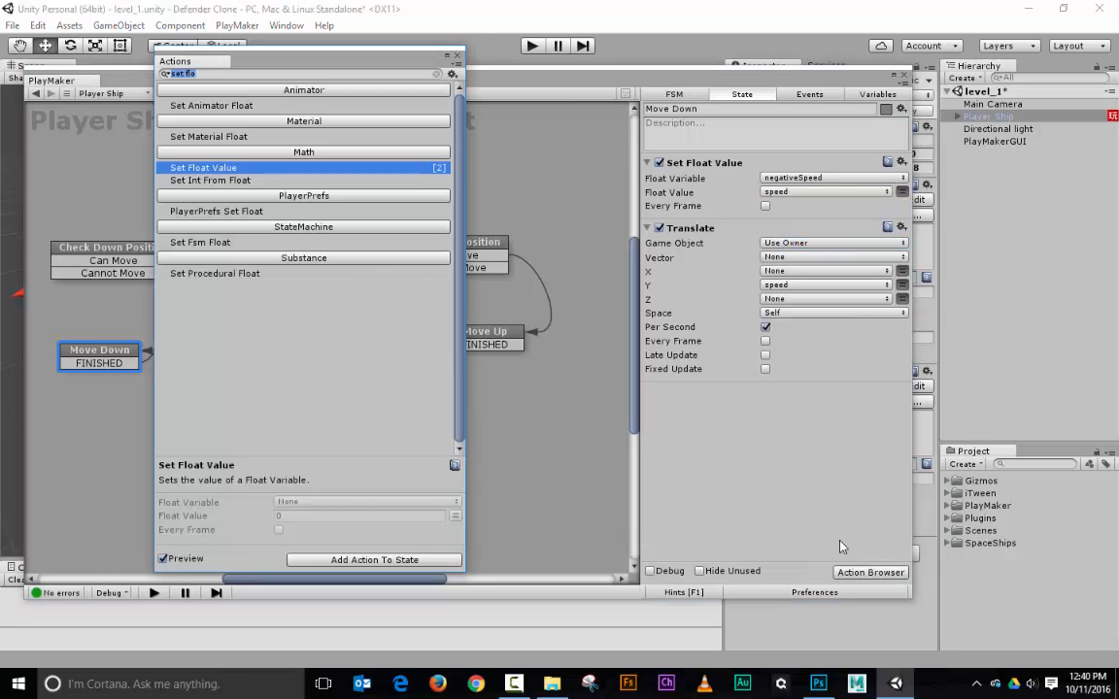
{"action": "type", "text": "float multipl"}
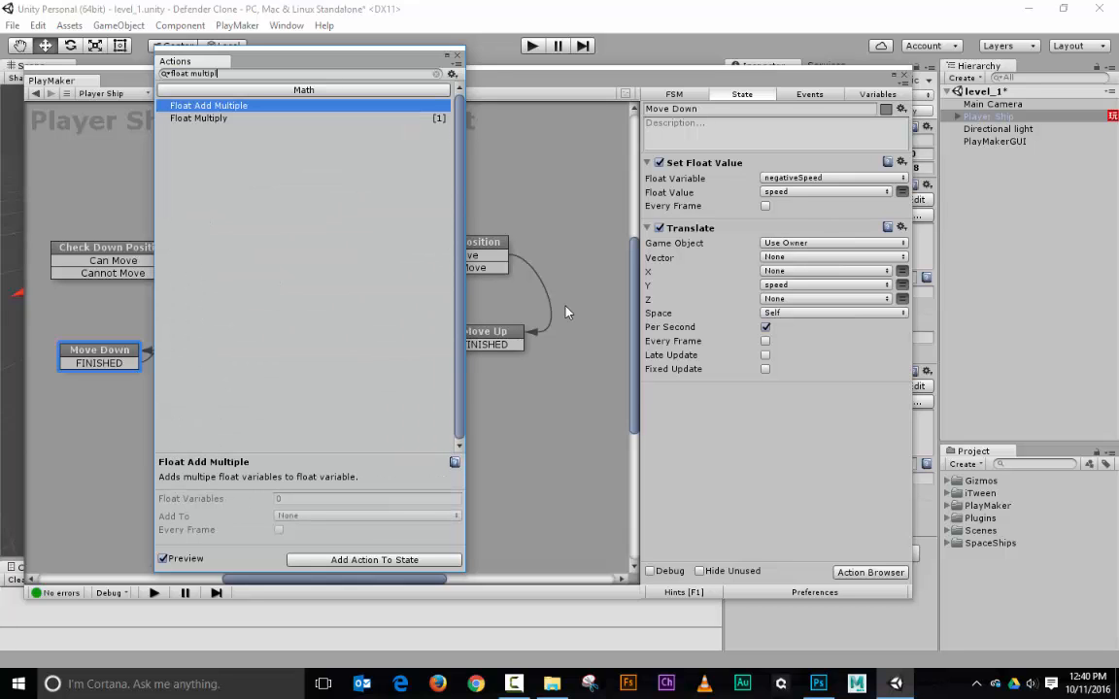
{"action": "key", "text": "Down"}
{"action": "key", "text": "Return"}
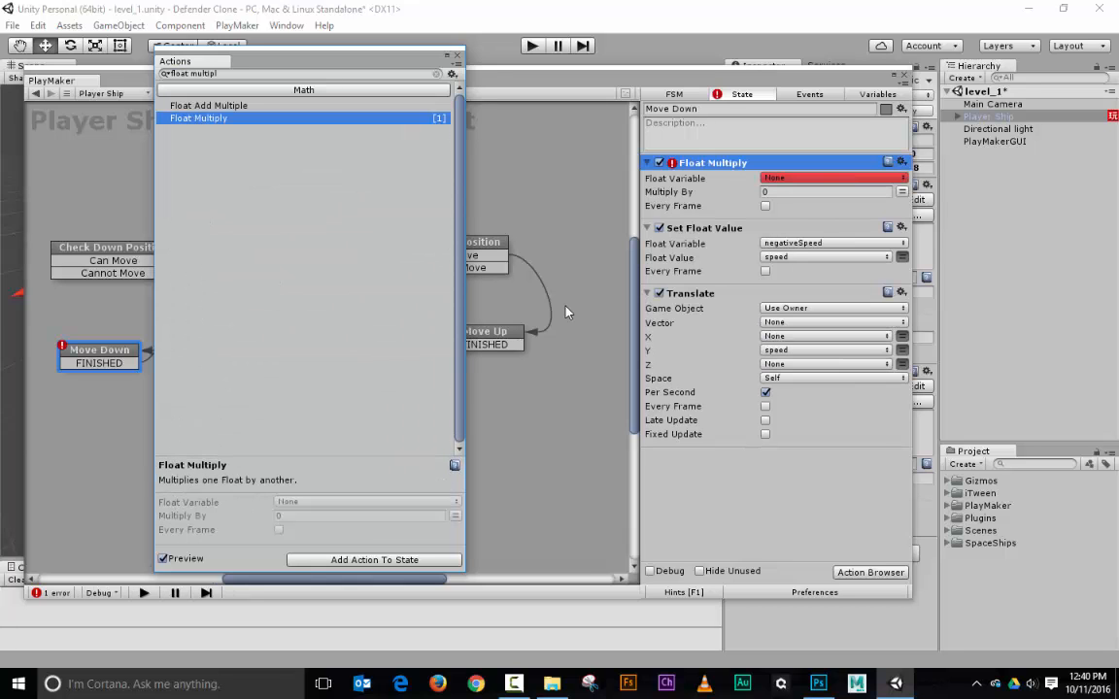
{"action": "left_click_drag", "start_coordinate": [710, 170], "coordinate": [759, 211]}
Configure Float Multiply to multiply the negativeSpeed variable by -1
{"action": "left_click", "coordinate": [844, 244]}
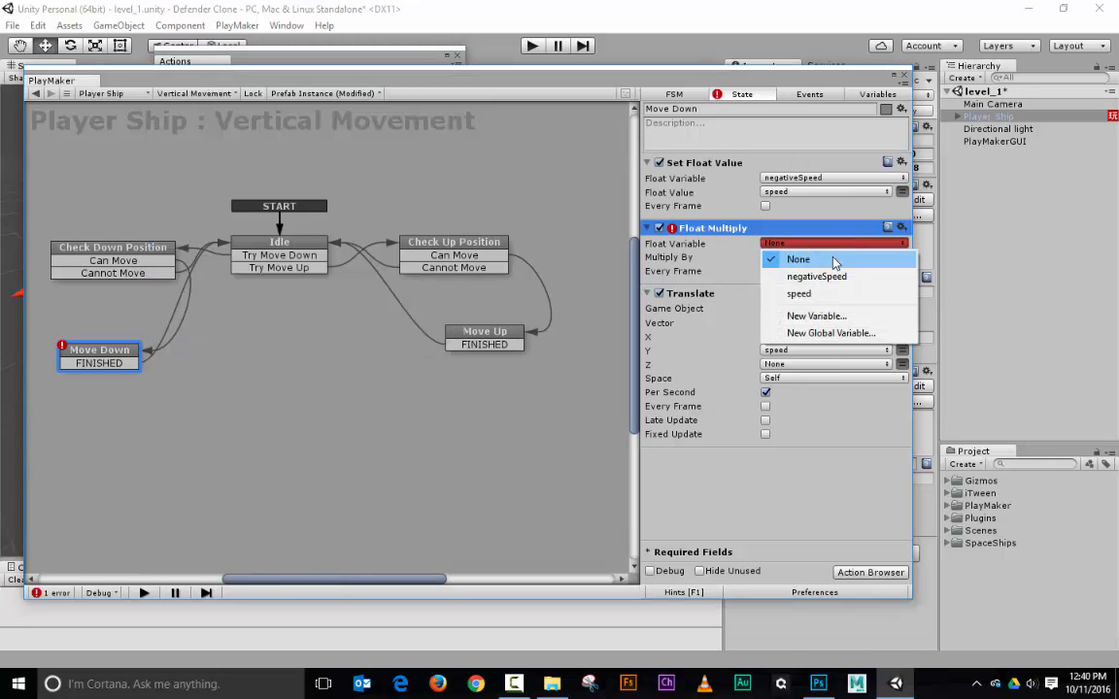
{"action": "left_click", "coordinate": [826, 274]}
{"action": "left_click", "coordinate": [813, 256]}
{"action": "type", "text": "-1"}
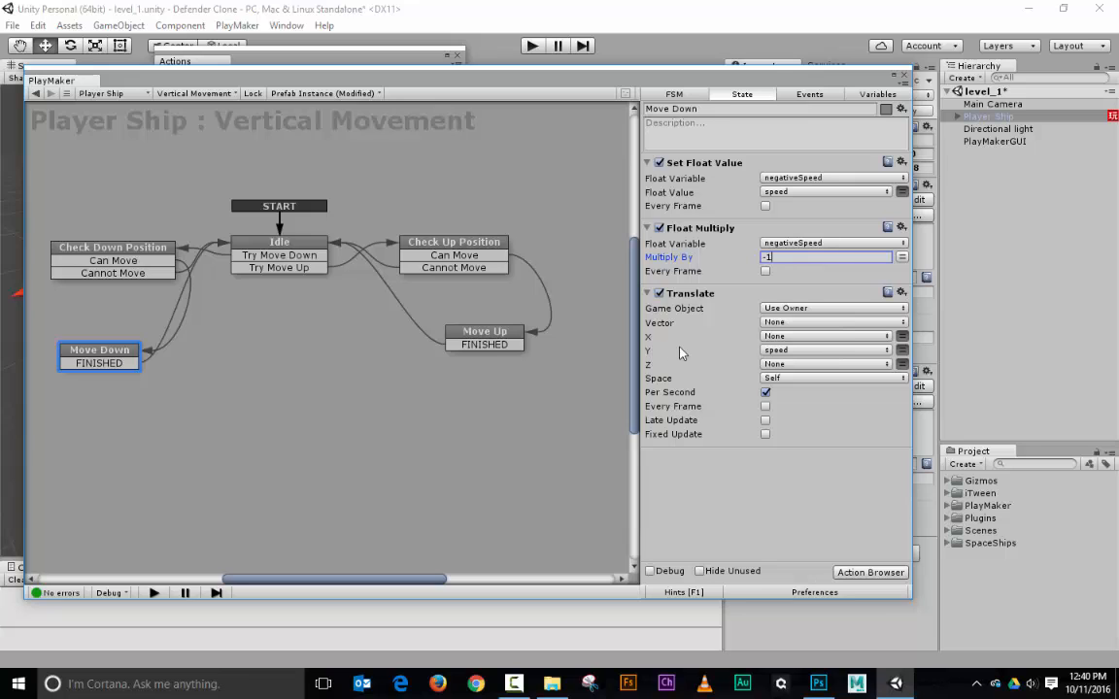
Set the Y of Move Down's Translate action to negativeSpeed and check the Move Up and Move Down actions
{"action": "left_click", "coordinate": [789, 352]}
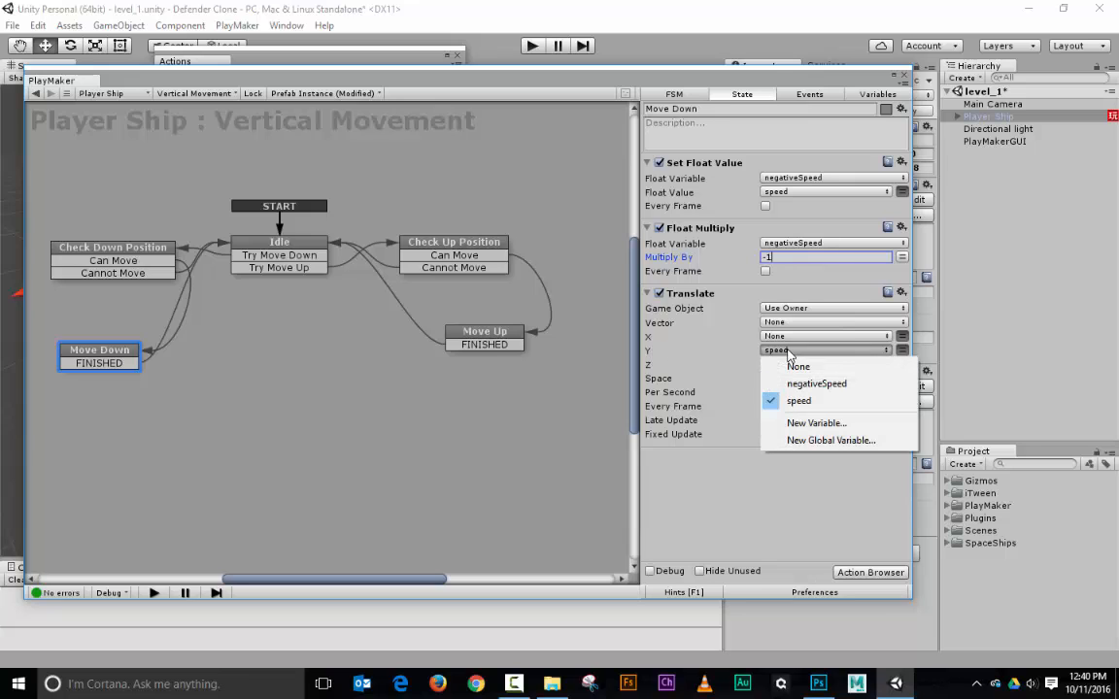
{"action": "left_click", "coordinate": [821, 383]}
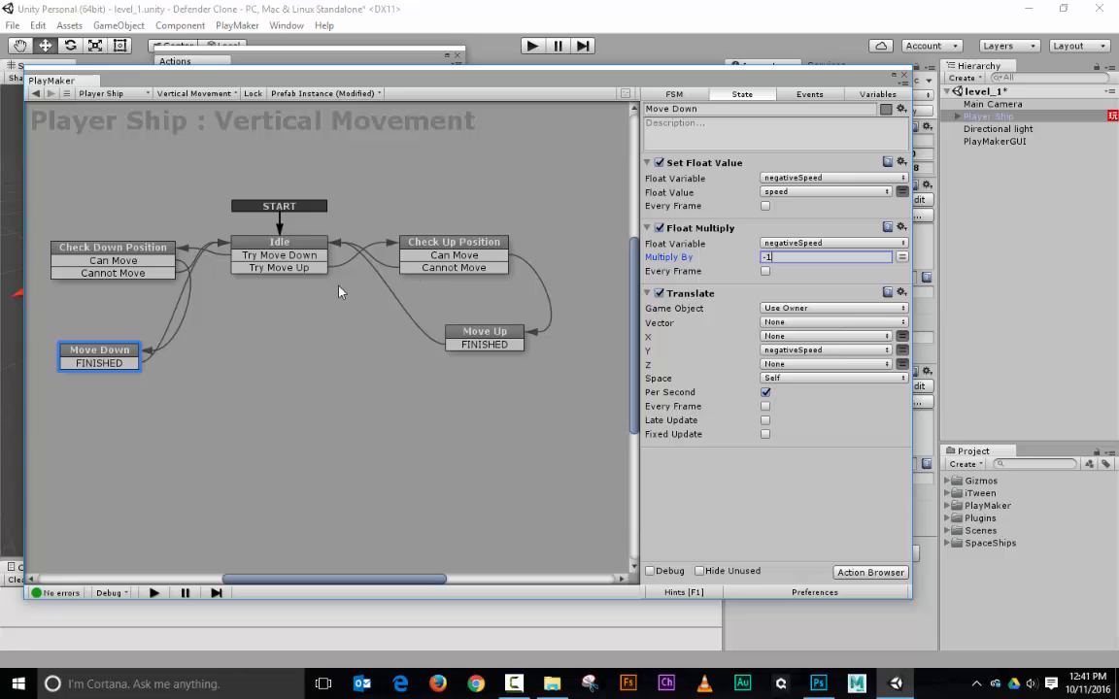
{"action": "left_click", "coordinate": [505, 343]}
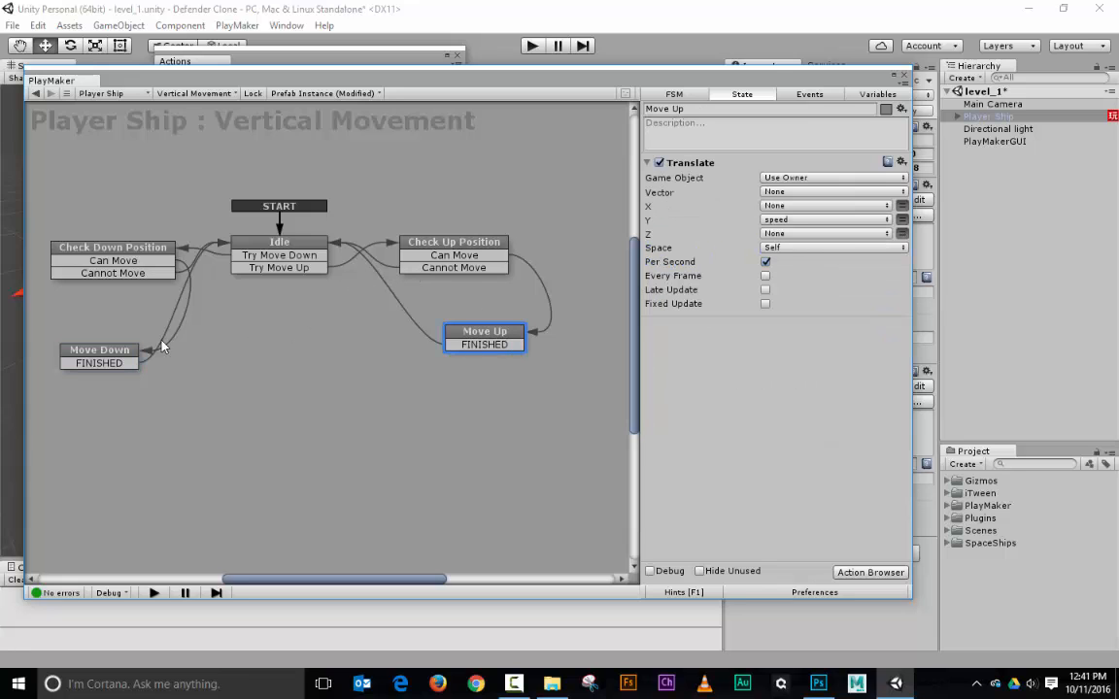
{"action": "left_click", "coordinate": [107, 352]}
Add an Axis Event action to the Idle state and clear its Horizontal Axis name
{"action": "left_click", "coordinate": [275, 255]}
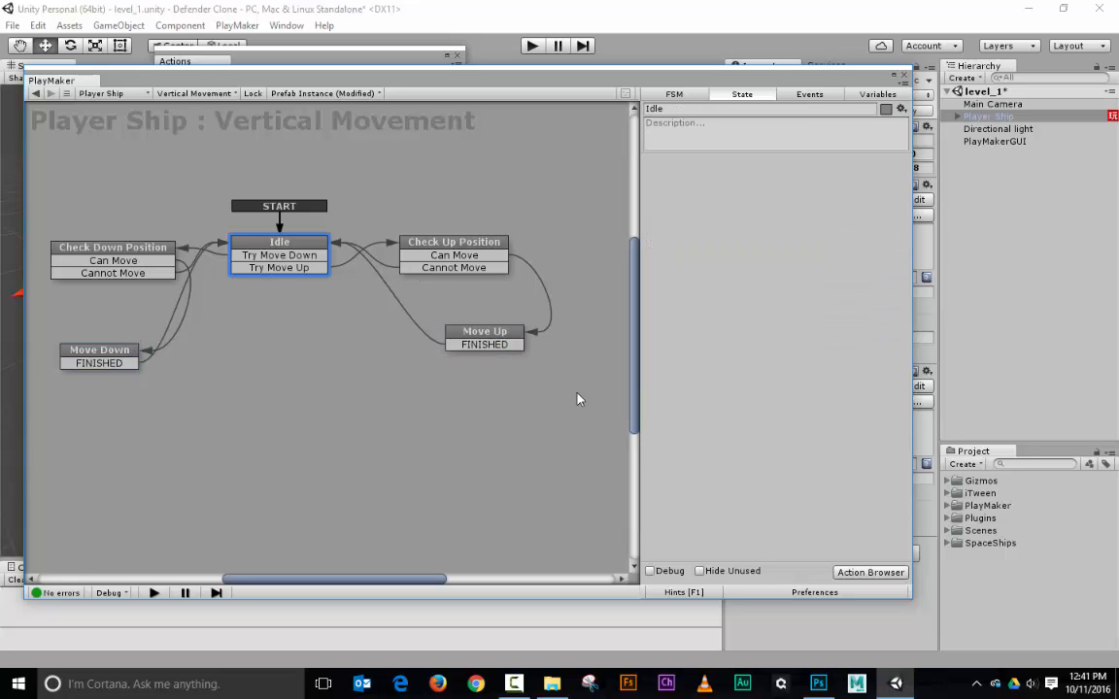
{"action": "left_click", "coordinate": [841, 573]}
{"action": "type", "text": "axis event"}
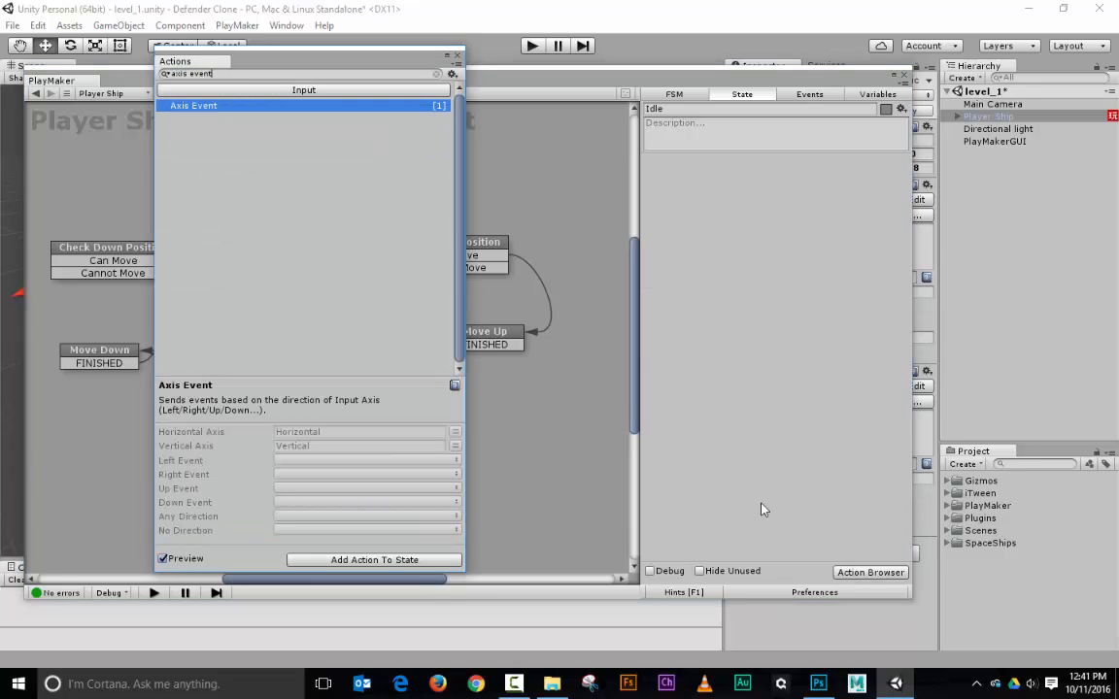
{"action": "key", "text": "Return"}
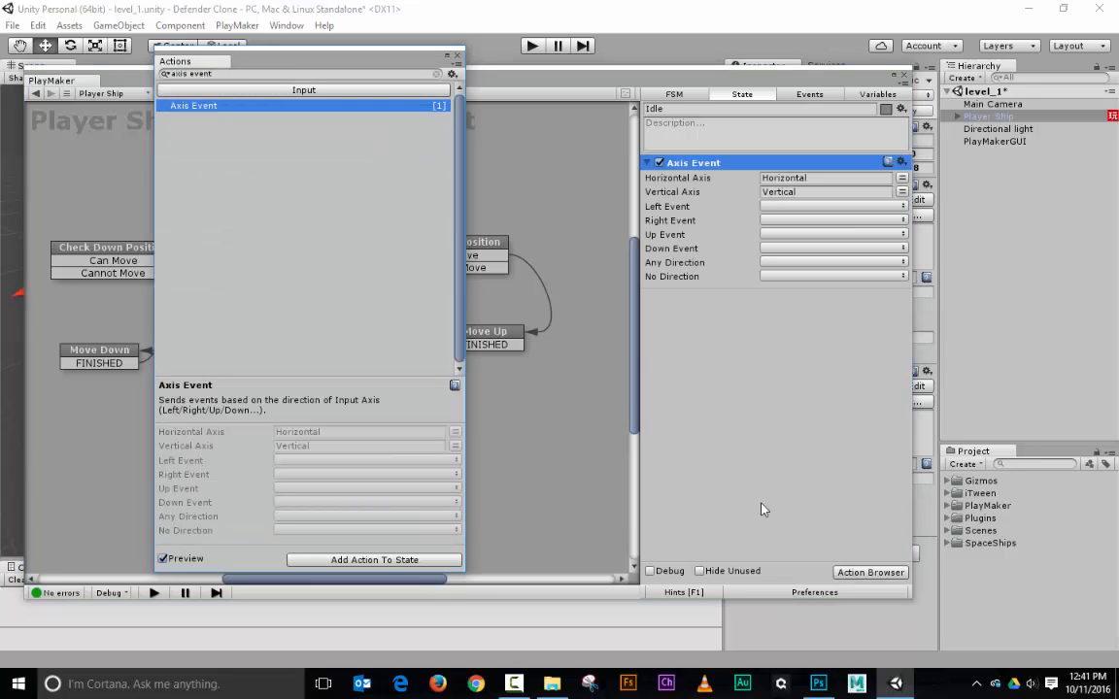
{"action": "left_click", "coordinate": [831, 177]}
{"action": "key", "text": "BackSpace"}
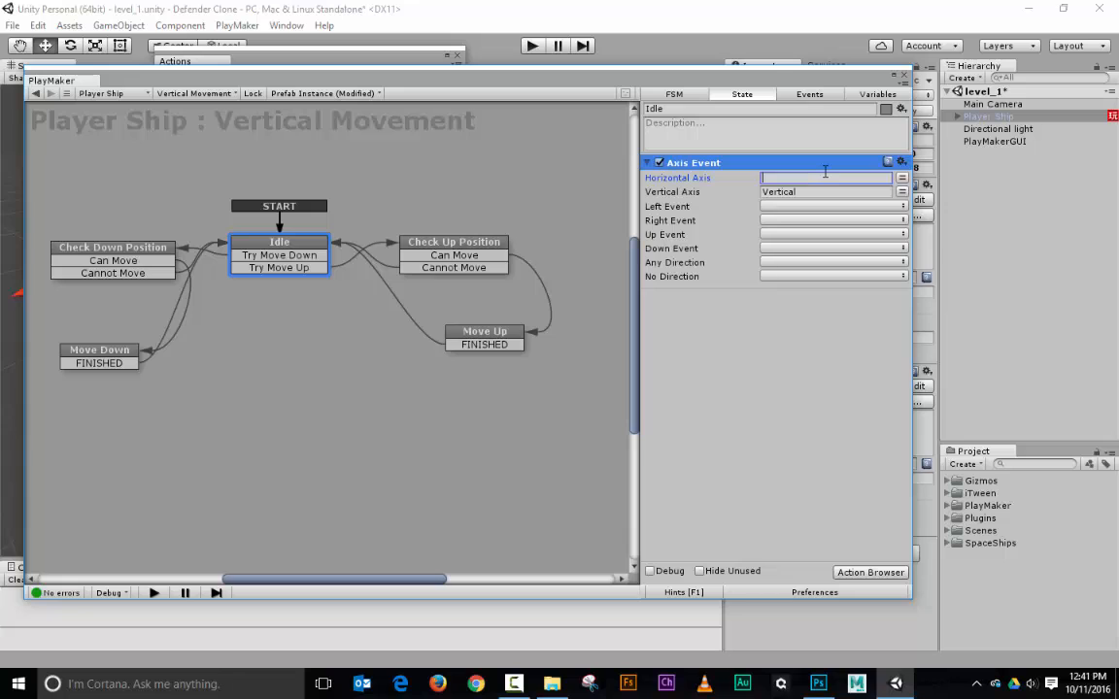
Set the Idle state's Axis Event to send Try Move Up as Up Event and Try Move Down as Down Event
{"action": "left_click", "coordinate": [787, 235]}
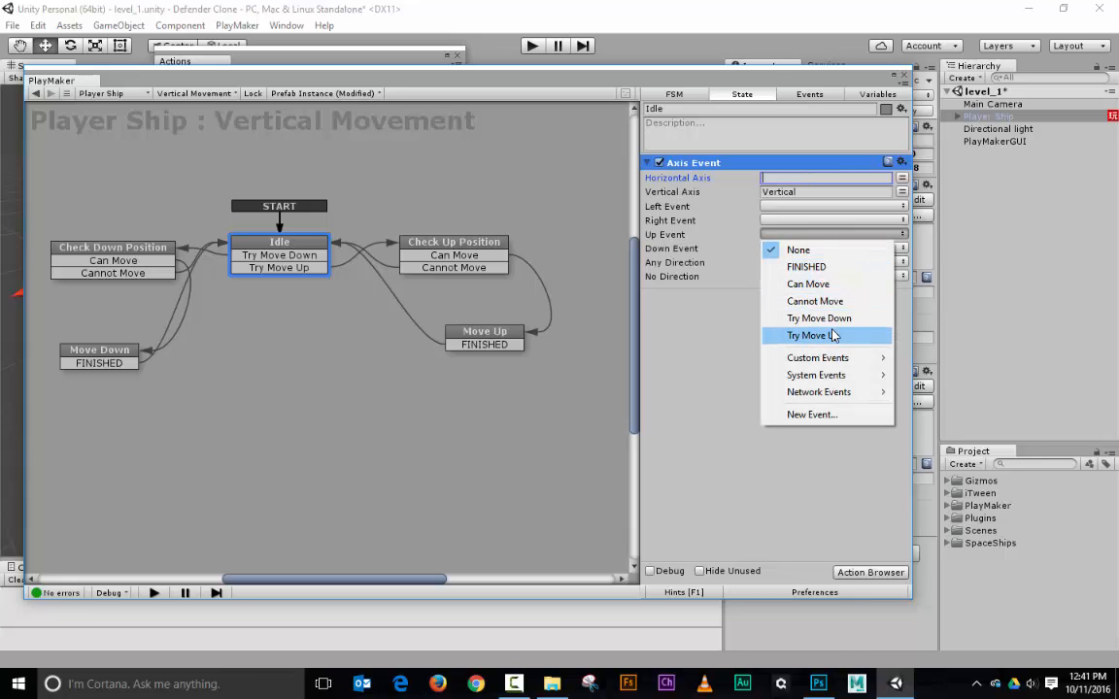
{"action": "left_click", "coordinate": [827, 335]}
{"action": "left_click", "coordinate": [768, 250]}
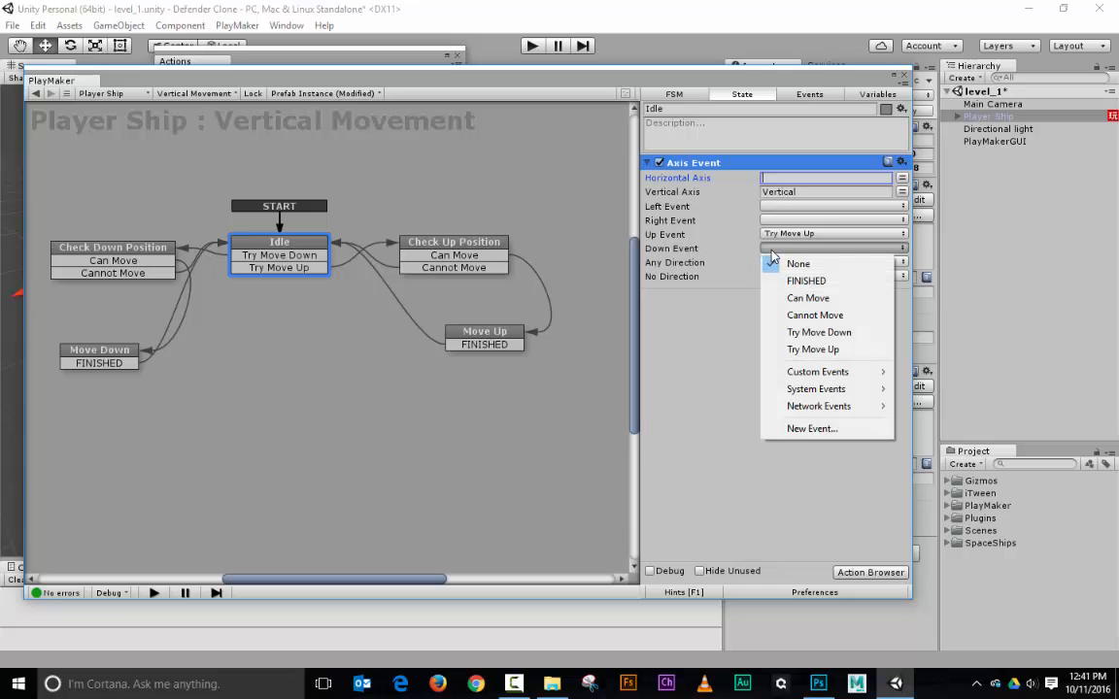
{"action": "left_click", "coordinate": [840, 330]}
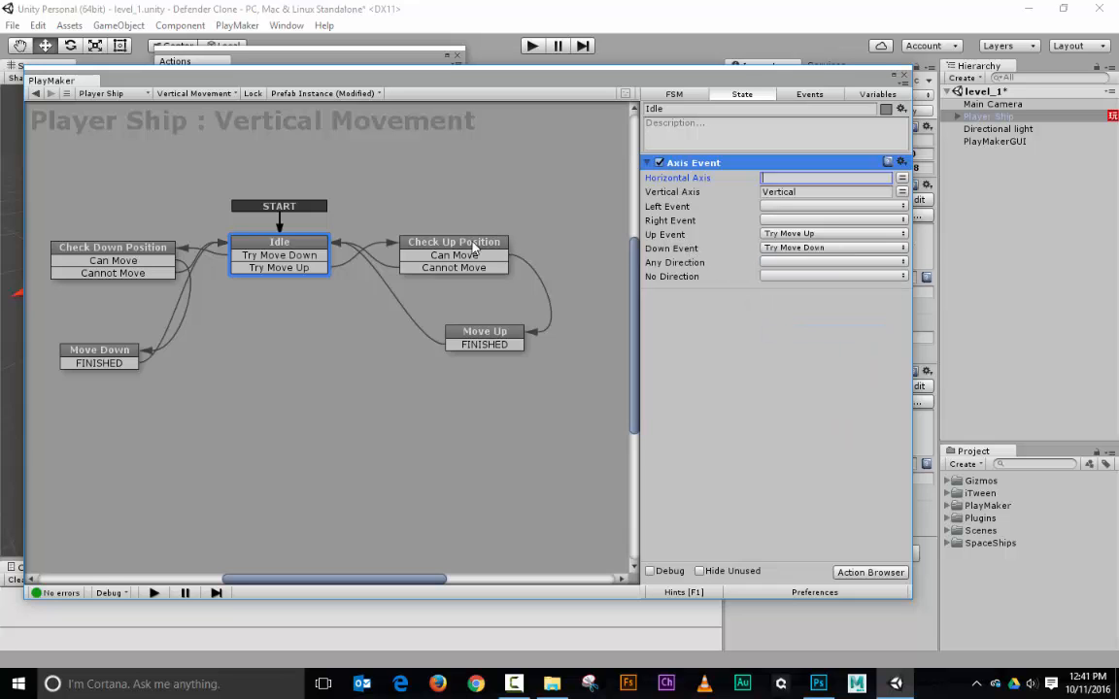
Close the action browser and set the Translate action's Space to World in both the Move Up and Move Down states
{"action": "left_click_drag", "start_coordinate": [512, 80], "coordinate": [899, 28]}
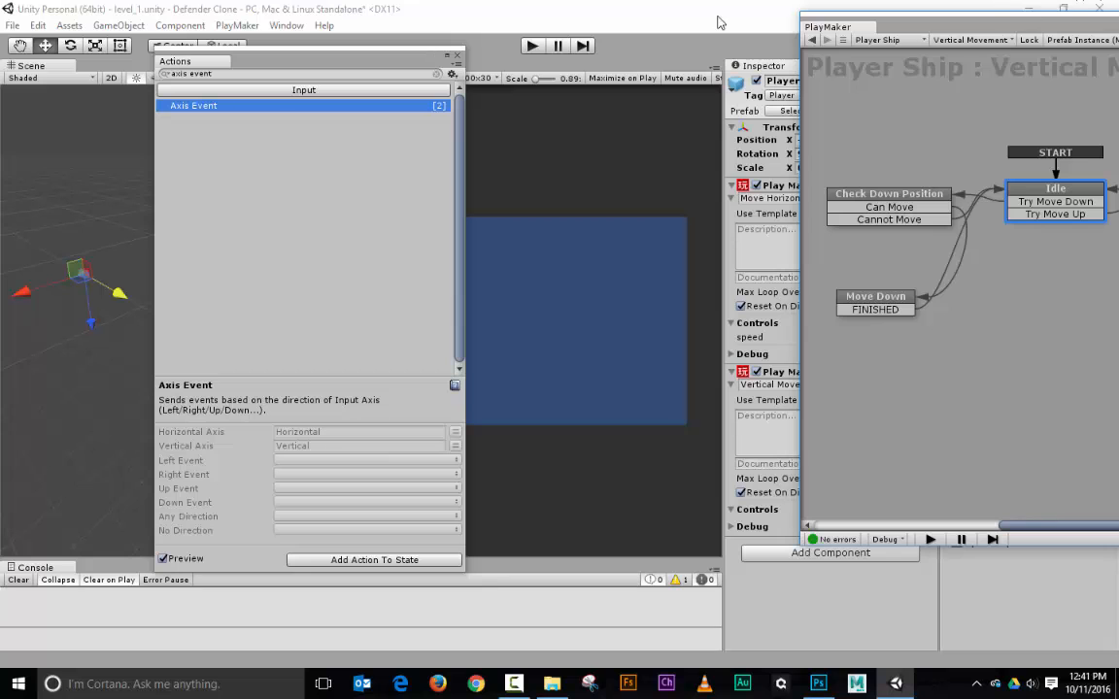
{"action": "left_click", "coordinate": [459, 55]}
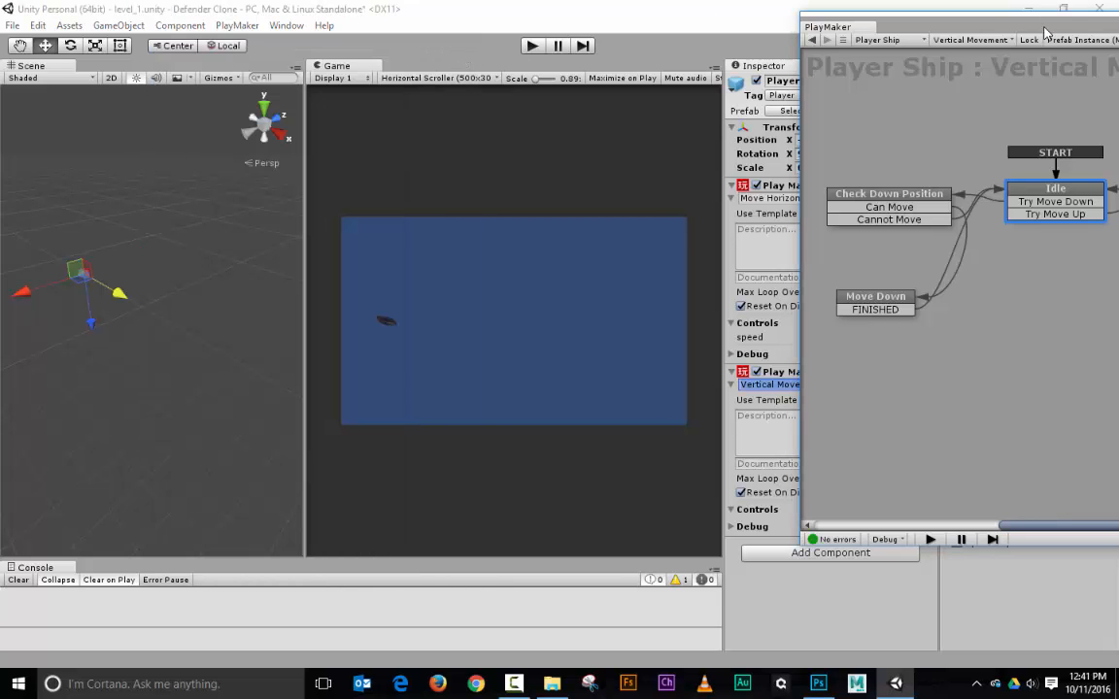
{"action": "left_click_drag", "start_coordinate": [1046, 28], "coordinate": [532, 2]}
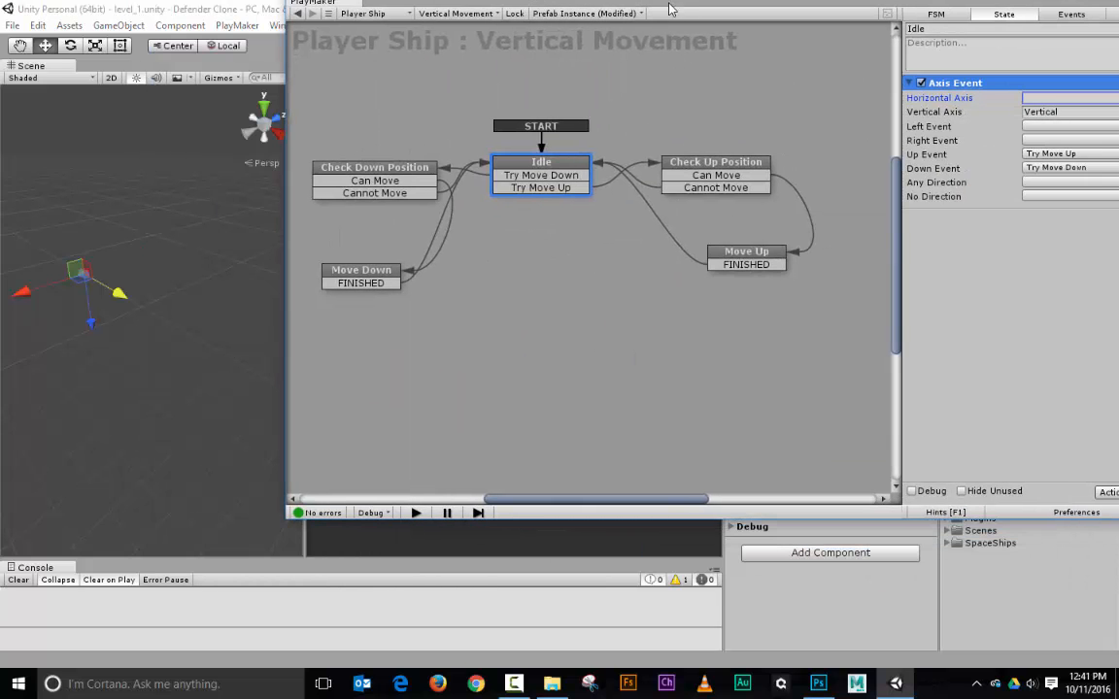
{"action": "left_click_drag", "start_coordinate": [670, 3], "coordinate": [477, 92]}
{"action": "left_click", "coordinate": [598, 324]}
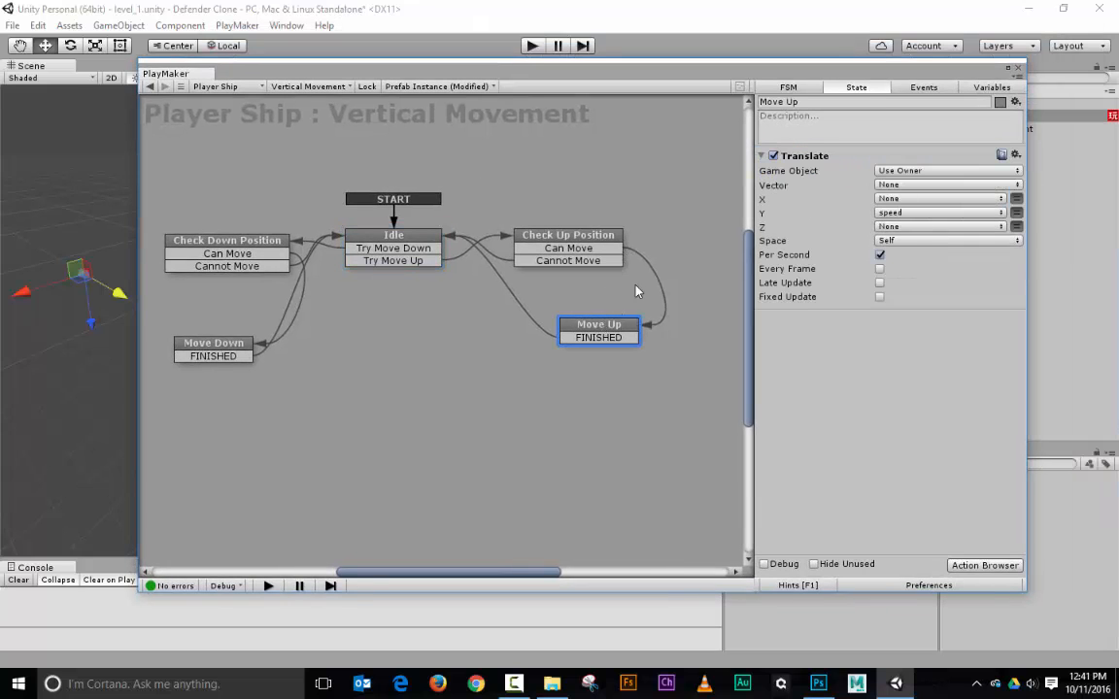
{"action": "left_click", "coordinate": [917, 243]}
{"action": "left_click", "coordinate": [913, 254]}
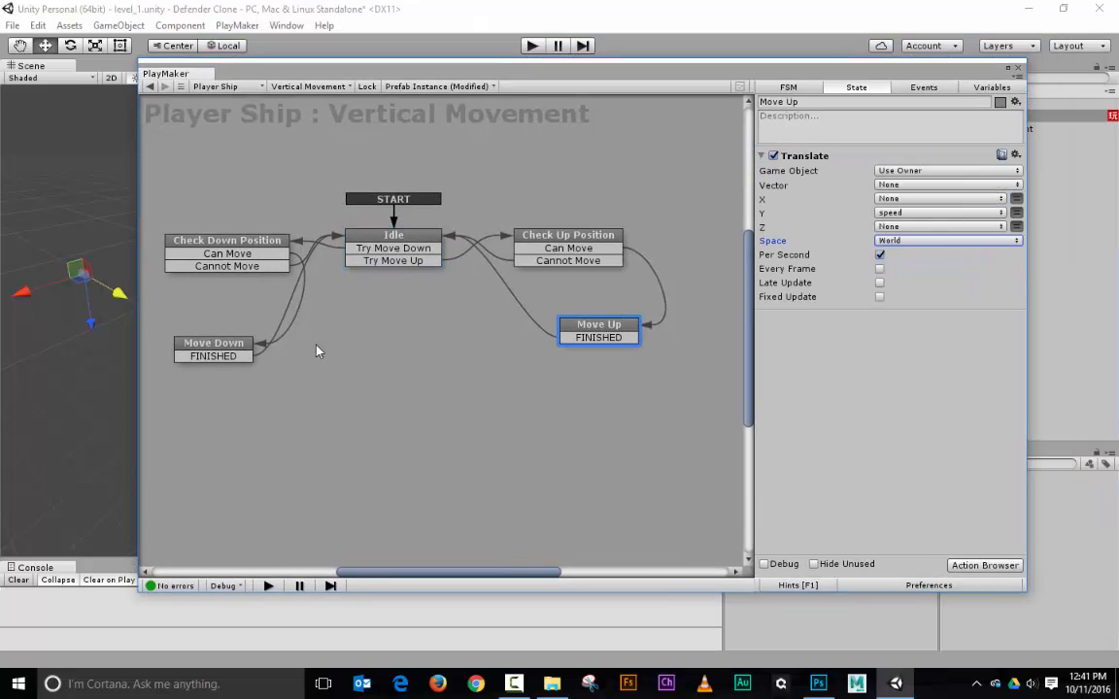
{"action": "left_click", "coordinate": [197, 356]}
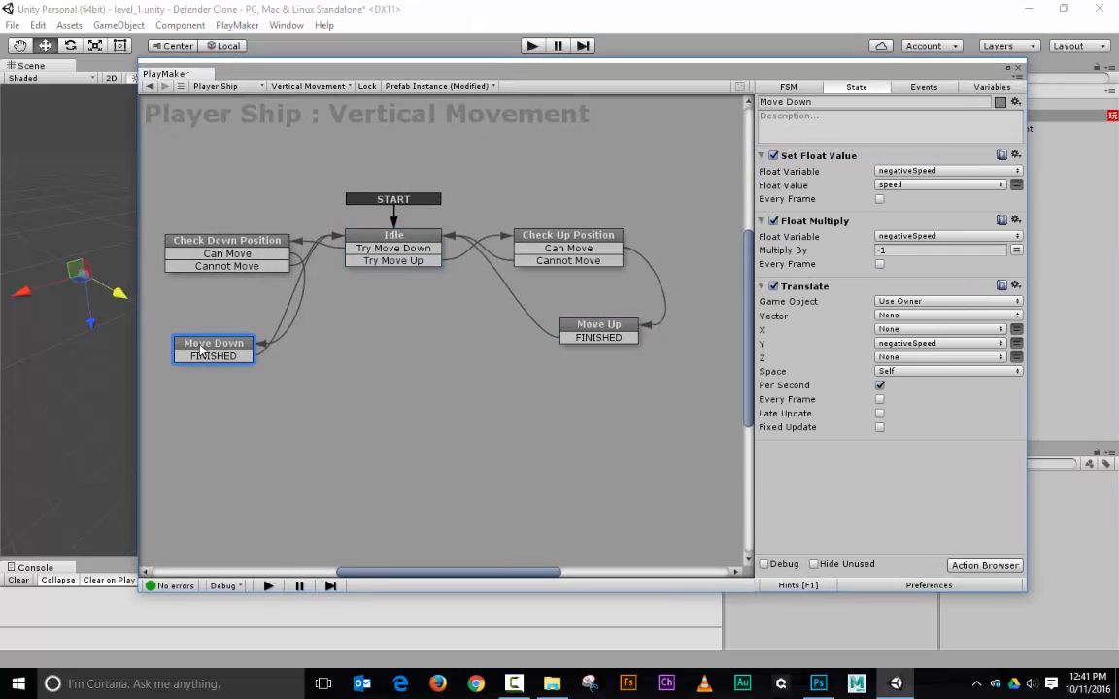
{"action": "left_click", "coordinate": [906, 371]}
{"action": "left_click", "coordinate": [913, 388]}
Move the Player Ship vertically in the scene to about Y -0.32 and bring the state graph back into view
{"action": "left_click", "coordinate": [532, 45]}
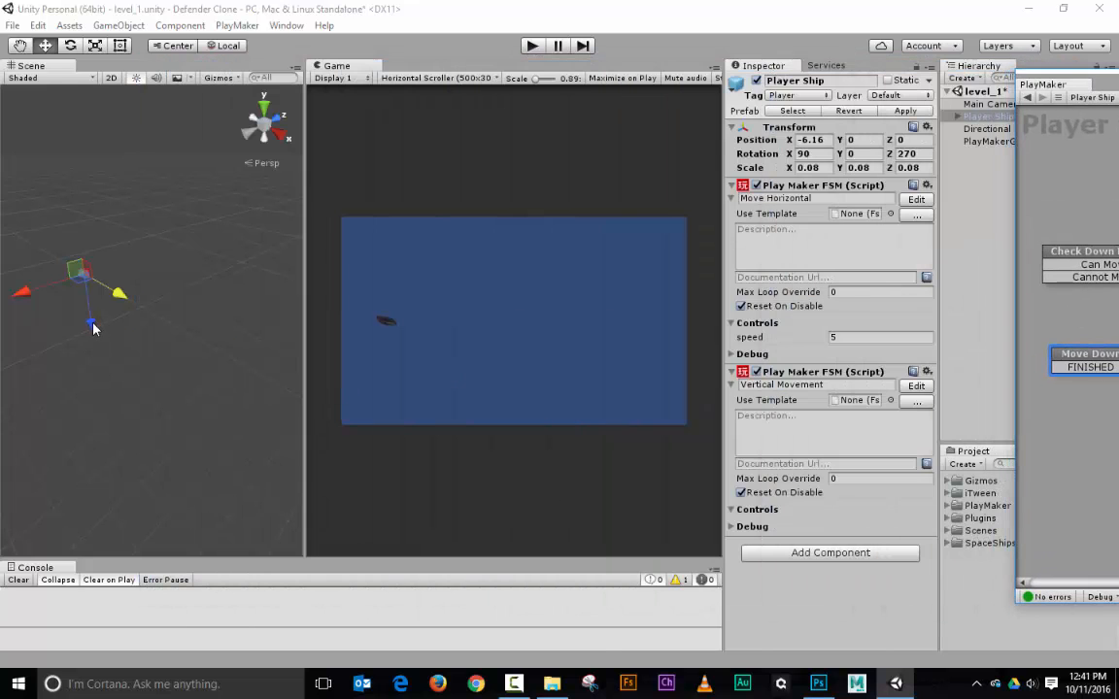
{"action": "mouse_move", "coordinate": [93, 329]}
{"action": "left_mouse_down"}
{"action": "mouse_move", "coordinate": [77, 269]}
{"action": "mouse_move", "coordinate": [85, 392]}
{"action": "mouse_move", "coordinate": [95, 328]}
{"action": "left_mouse_up"}
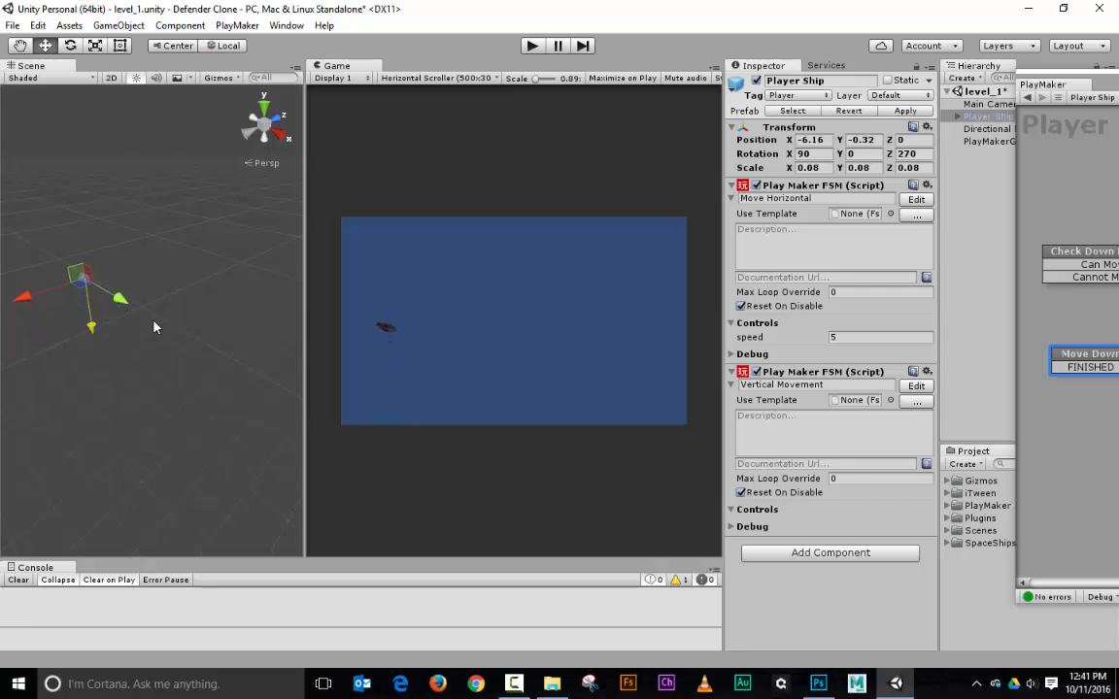
{"action": "left_click_drag", "start_coordinate": [1118, 85], "coordinate": [383, 97]}
Add a Get Position action to the Check Up Position state
{"action": "left_click", "coordinate": [513, 258]}
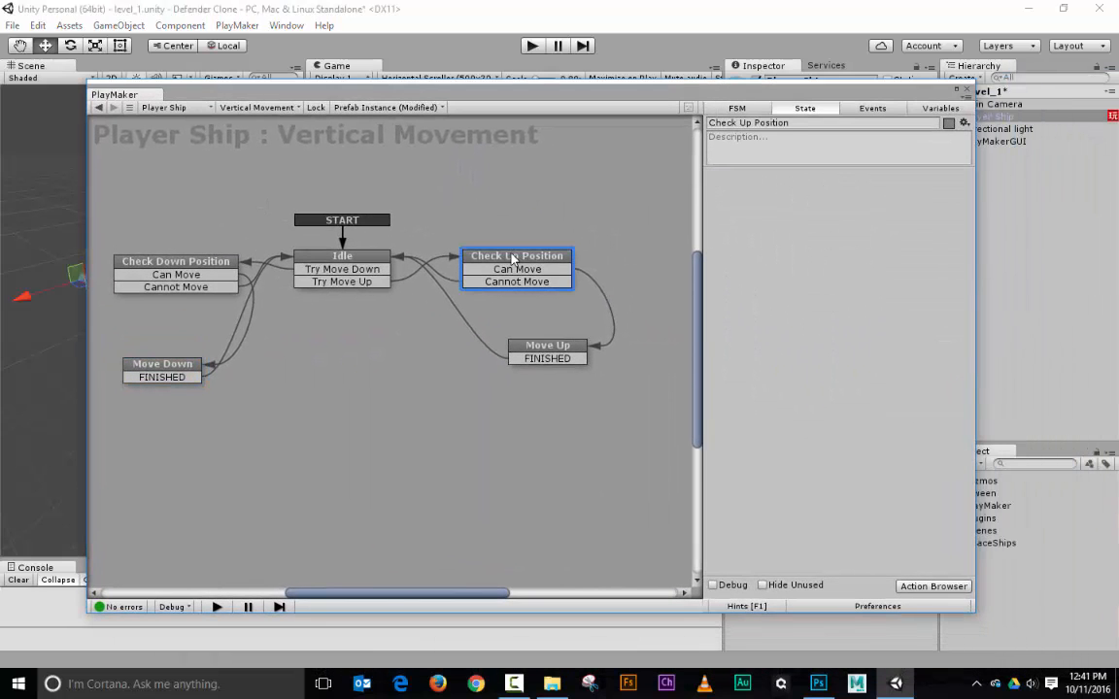
{"action": "left_click", "coordinate": [917, 587]}
{"action": "type", "text": "get po"}
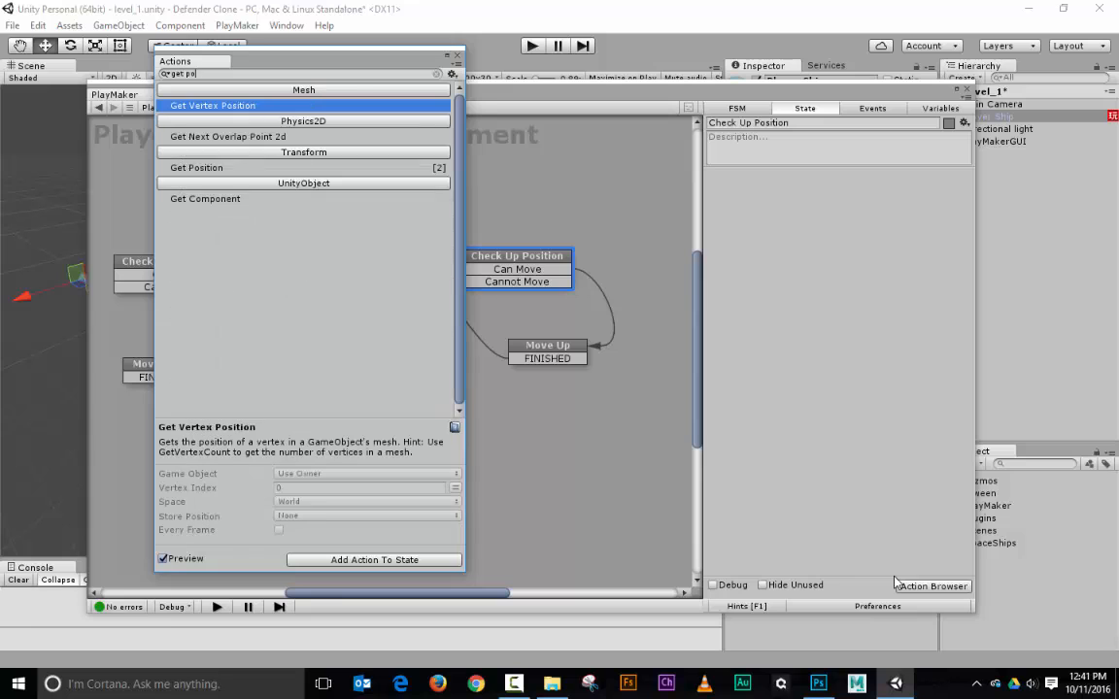
{"action": "type", "text": "sition"}
{"action": "key", "text": "Down"}
{"action": "key", "text": "Return"}
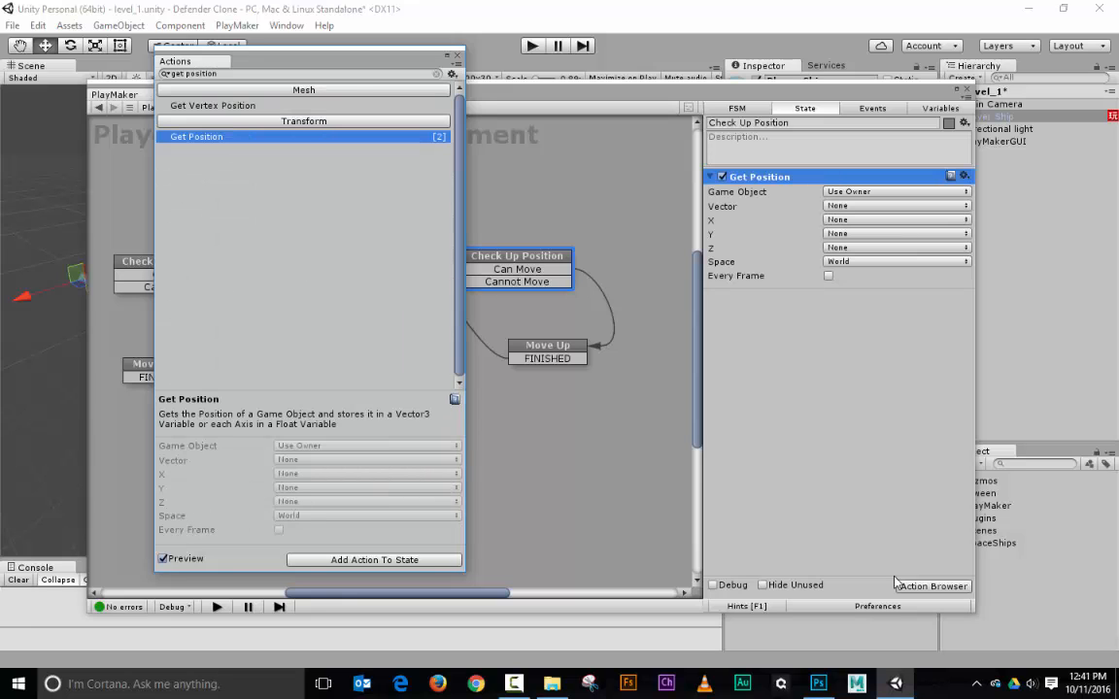
Store the Y of Check Up Position's Get Position action in a new variable named posY
{"action": "left_click", "coordinate": [858, 234]}
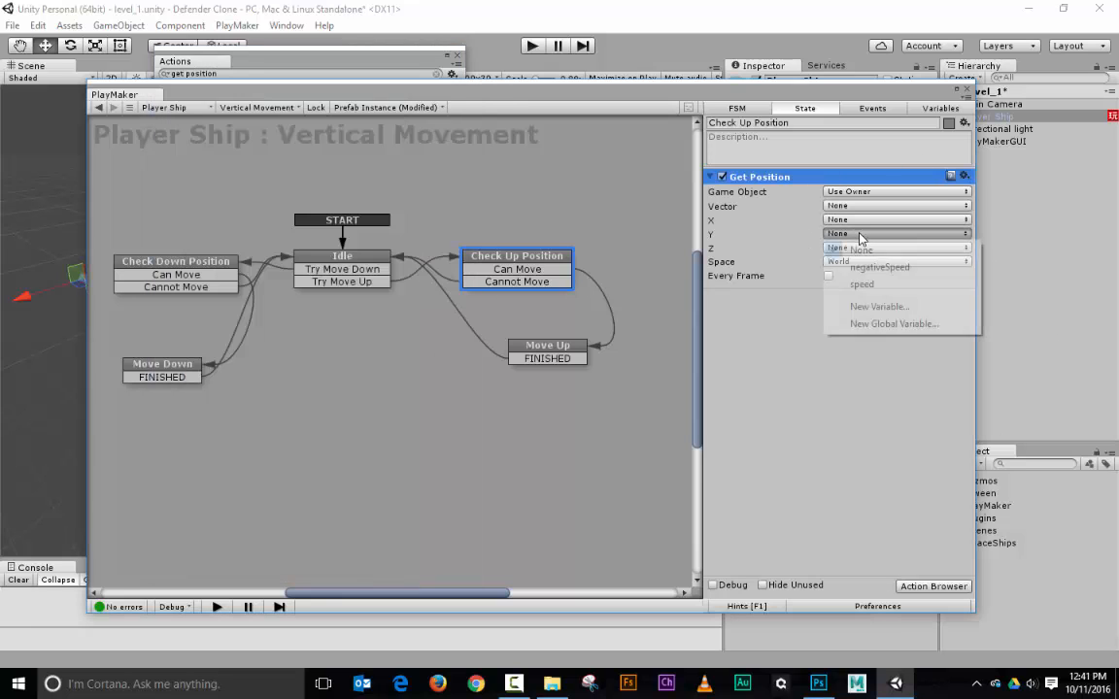
{"action": "left_click", "coordinate": [889, 307]}
{"action": "type", "text": "posY"}
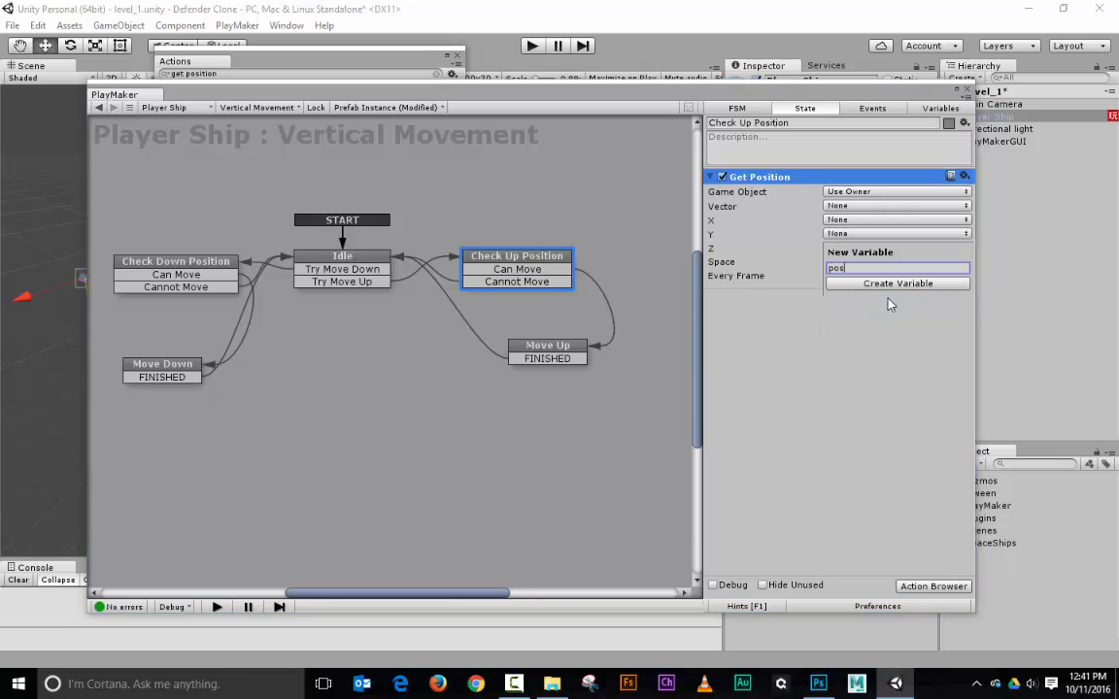
{"action": "key", "text": "Return"}
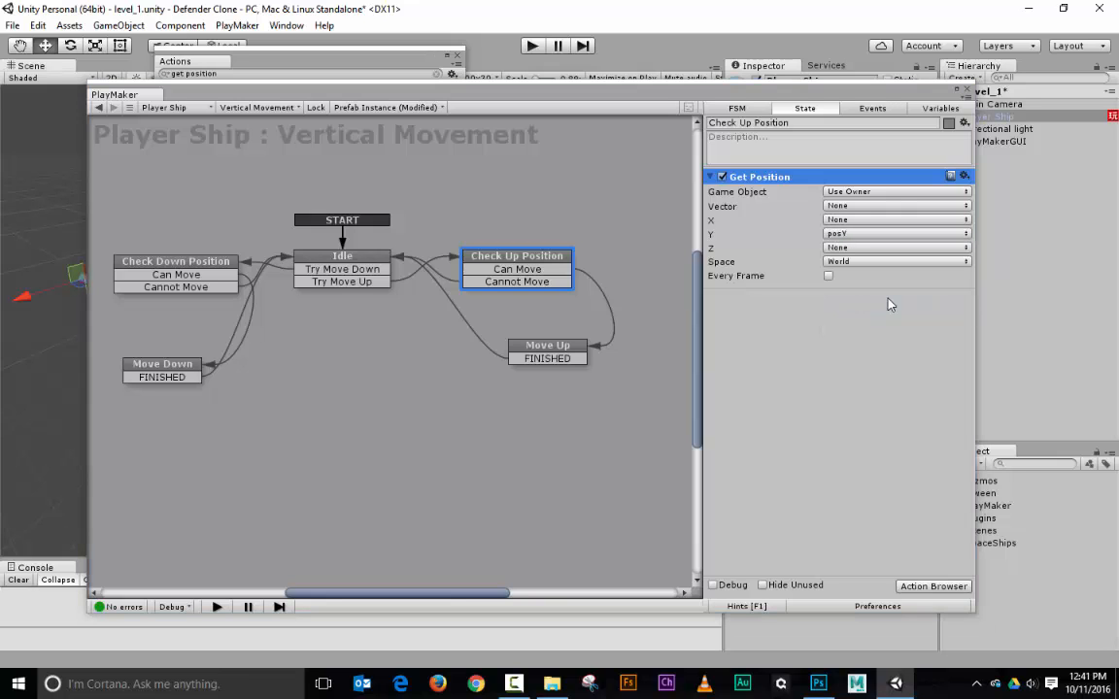
Add a Float Compare action to Check Up Position and place it below Get Position
{"action": "left_click", "coordinate": [918, 586]}
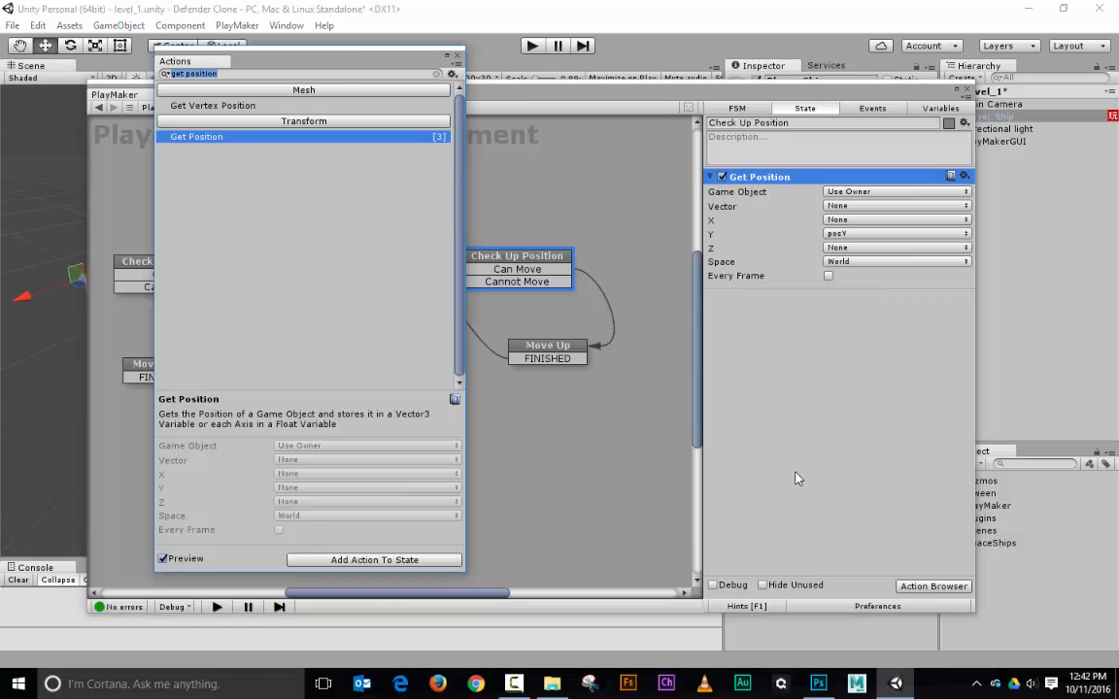
{"action": "type", "text": "float compare"}
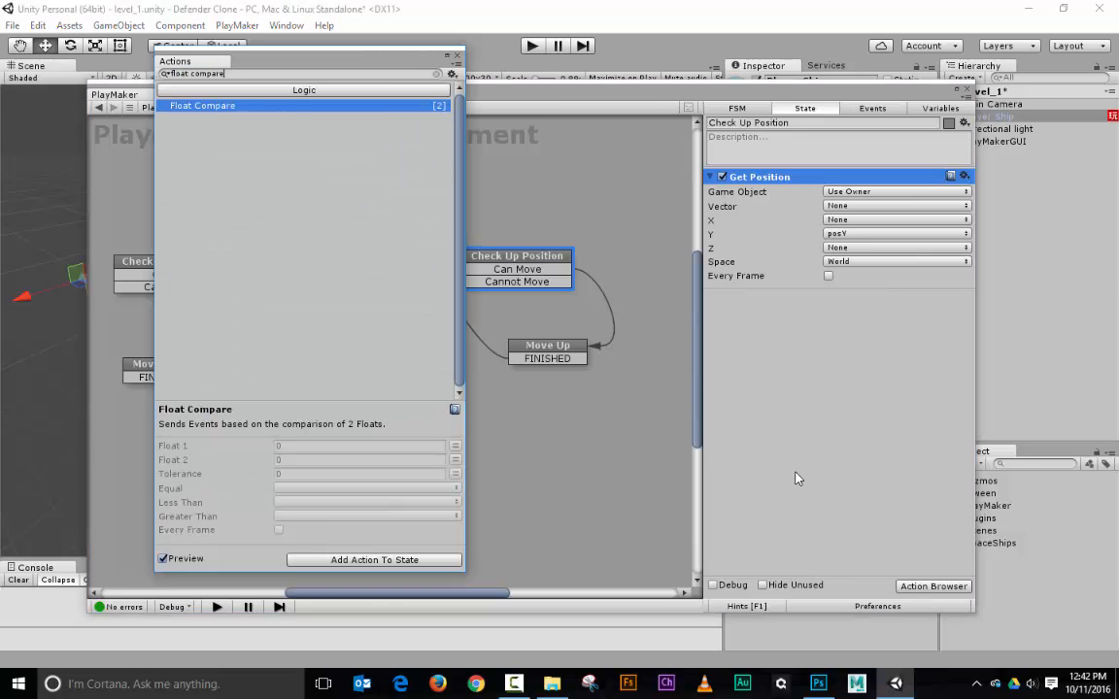
{"action": "key", "text": "Return"}
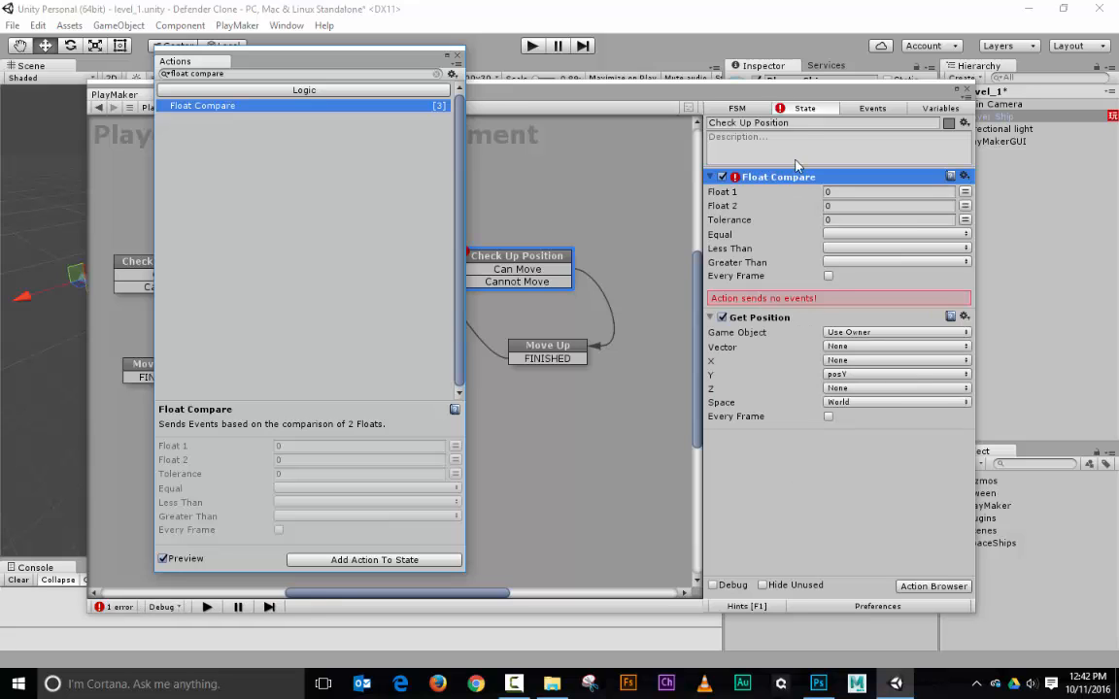
{"action": "left_click_drag", "start_coordinate": [781, 174], "coordinate": [825, 387]}
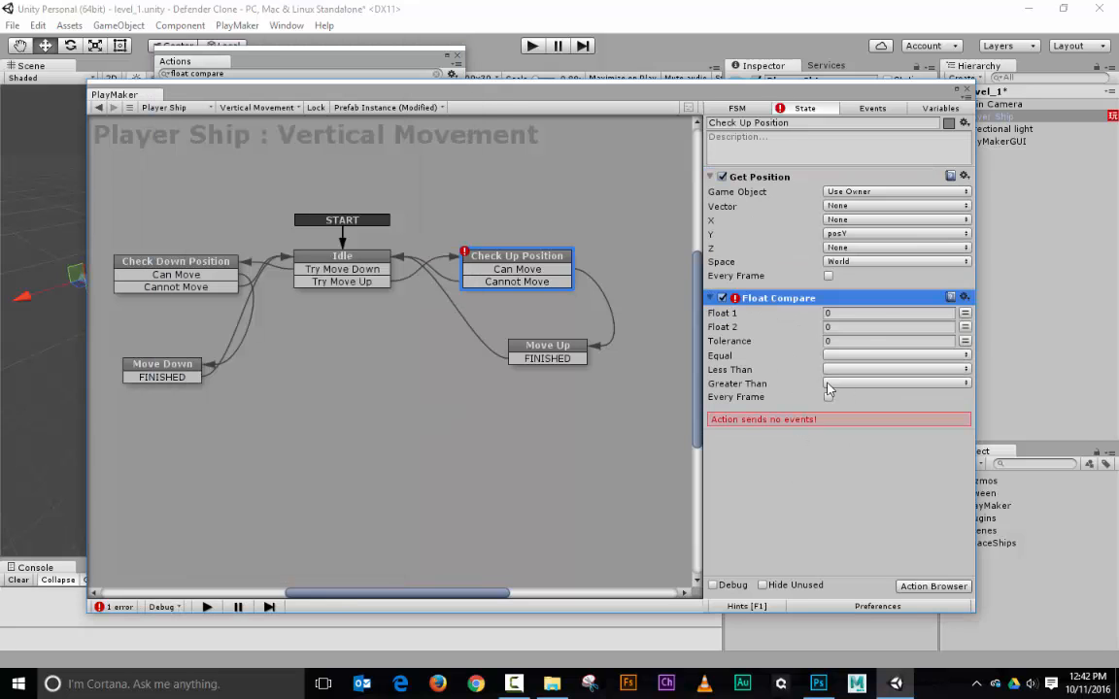
Set Check Up Position's Float Compare to compare the posY variable as Float 1 with 4.65 as Float 2
{"action": "left_click", "coordinate": [962, 314]}
{"action": "left_click", "coordinate": [932, 313]}
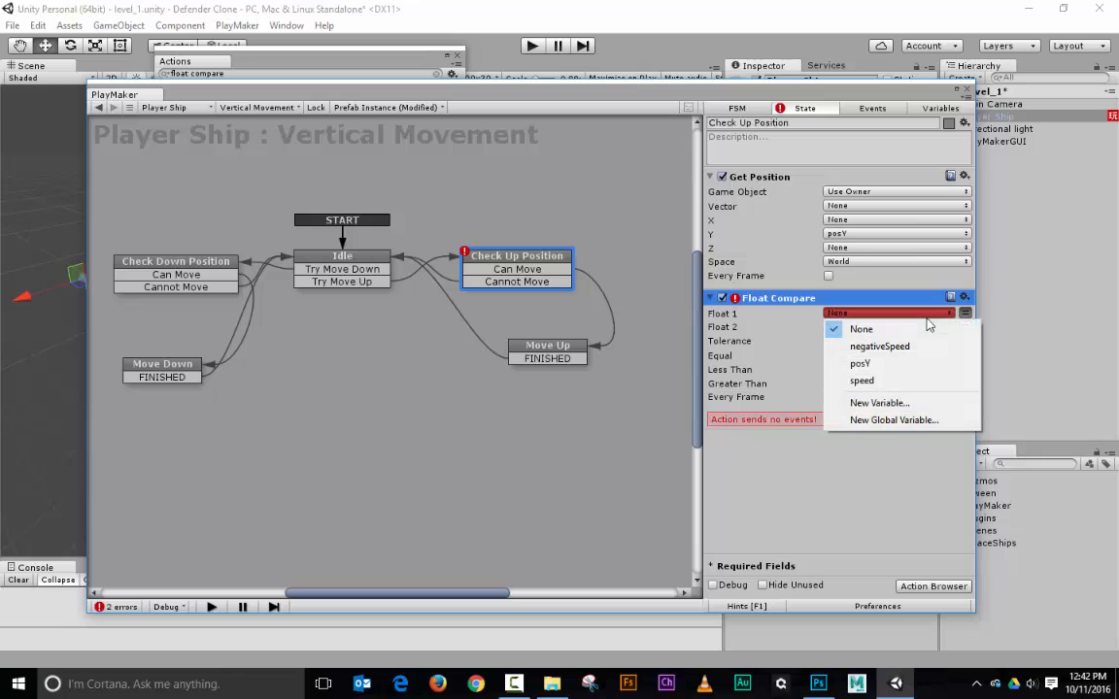
{"action": "left_click", "coordinate": [912, 366]}
{"action": "left_click", "coordinate": [874, 327]}
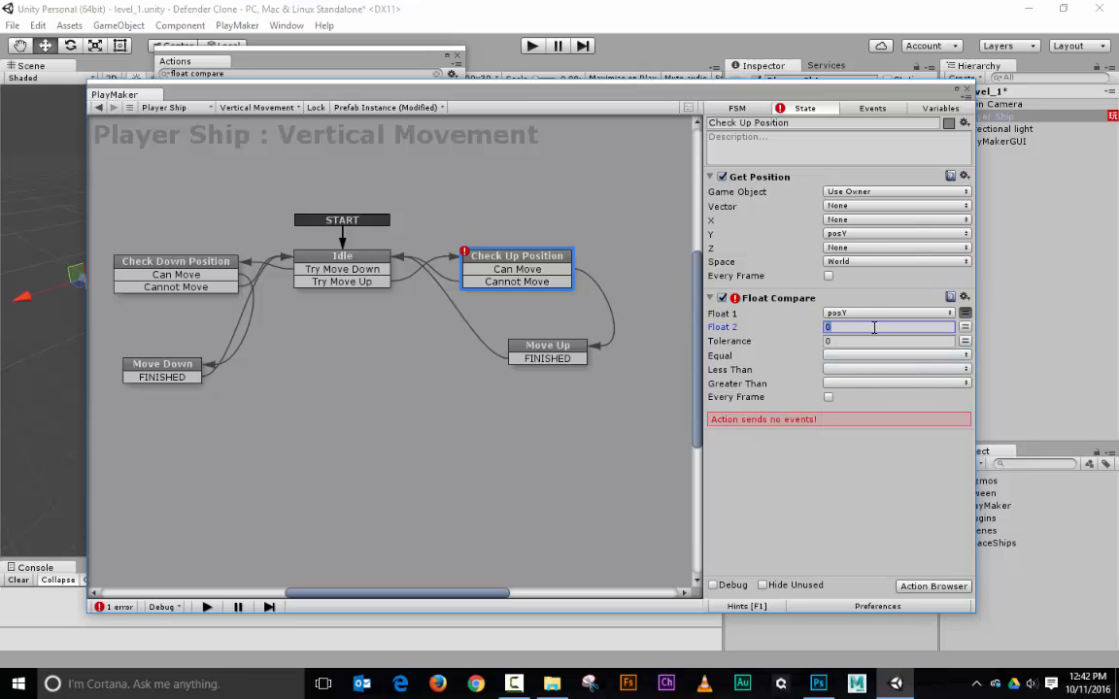
{"action": "type", "text": "4.6+5"}
Set Float Compare's Equal and Greater Than events to Cannot Move and its Less Than event to Can Move
{"action": "left_click", "coordinate": [869, 355]}
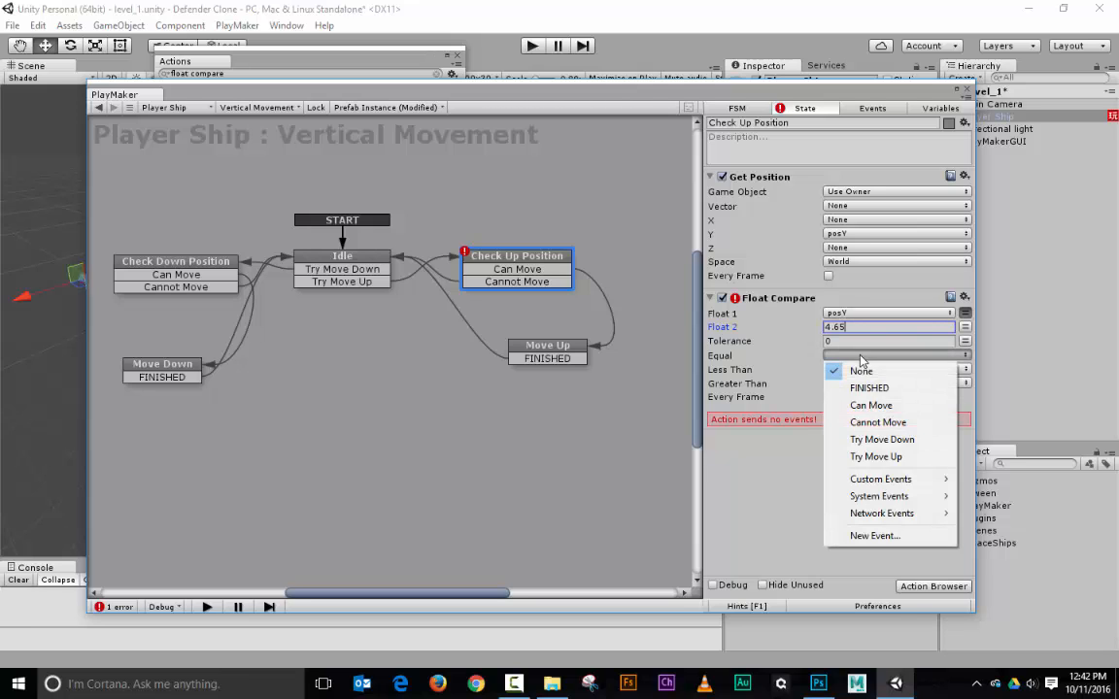
{"action": "left_click", "coordinate": [877, 423]}
{"action": "left_click", "coordinate": [874, 384]}
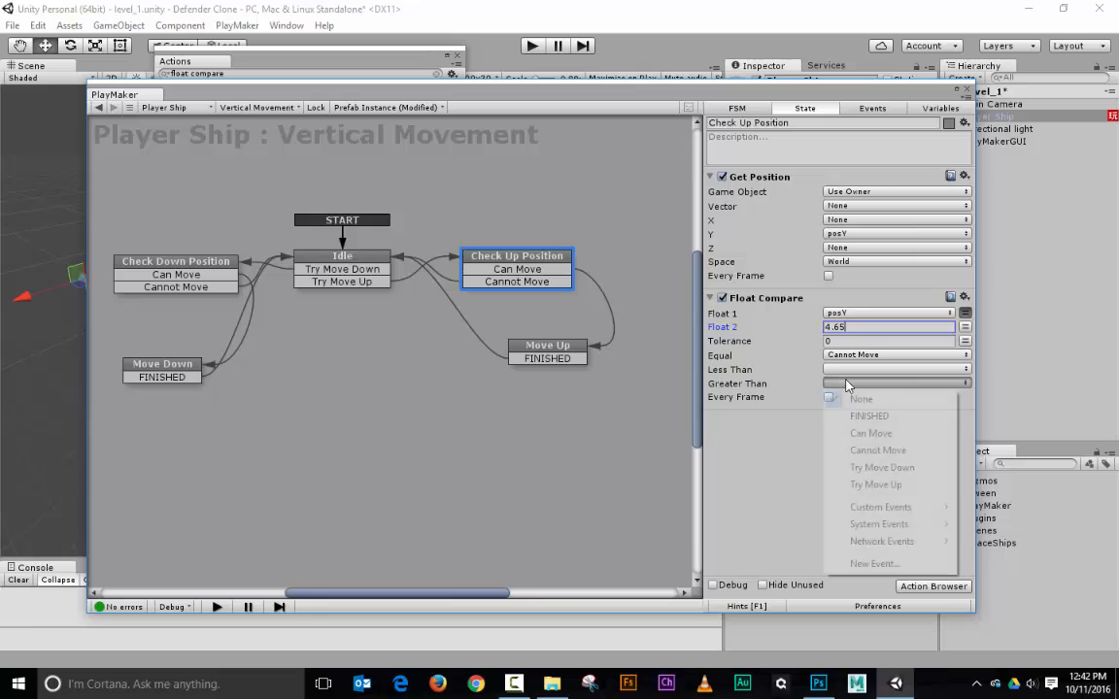
{"action": "left_click", "coordinate": [884, 450]}
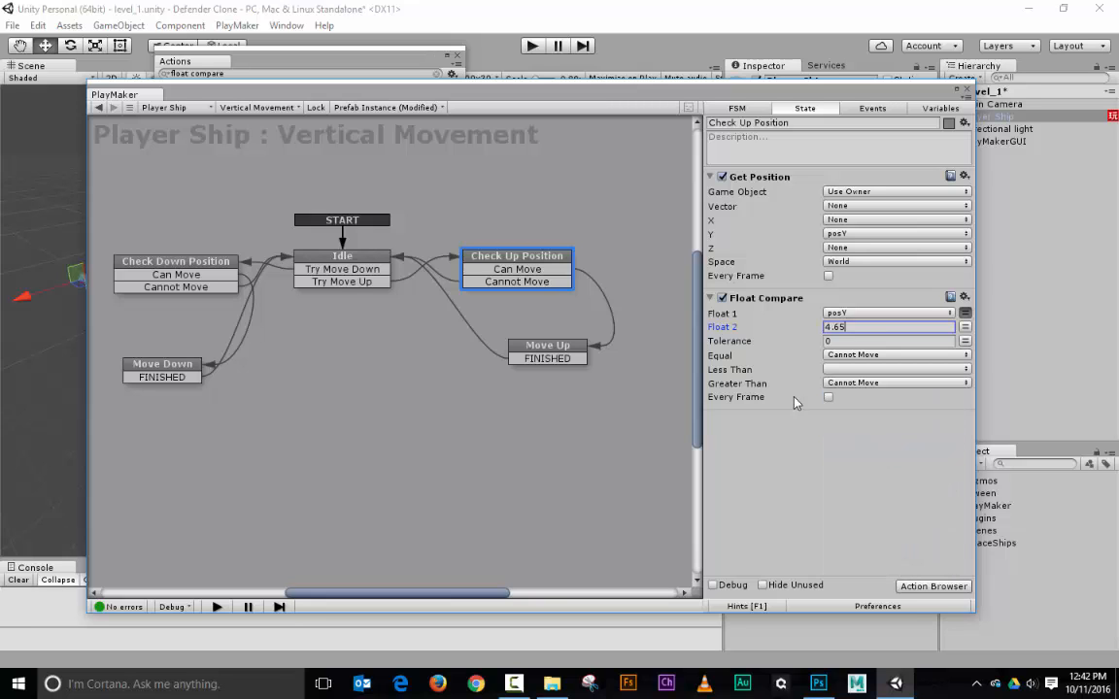
{"action": "left_click", "coordinate": [874, 369]}
{"action": "left_click", "coordinate": [867, 420]}
Add a Float Compare action to the Check Down Position state
{"action": "left_click", "coordinate": [237, 286]}
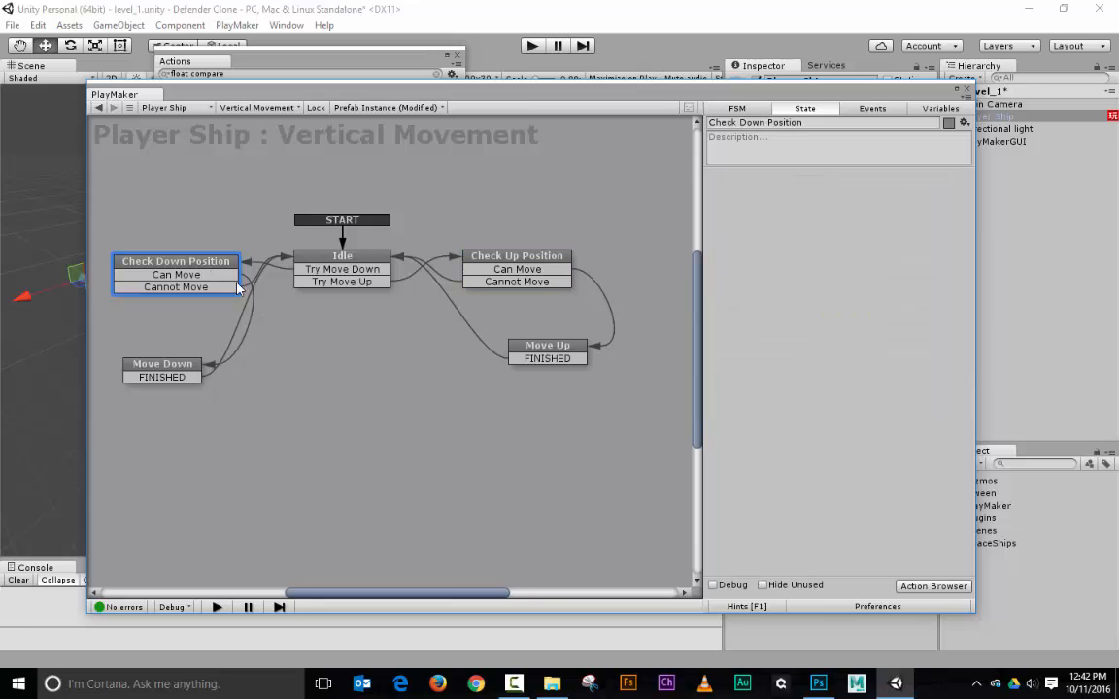
{"action": "left_click", "coordinate": [930, 587]}
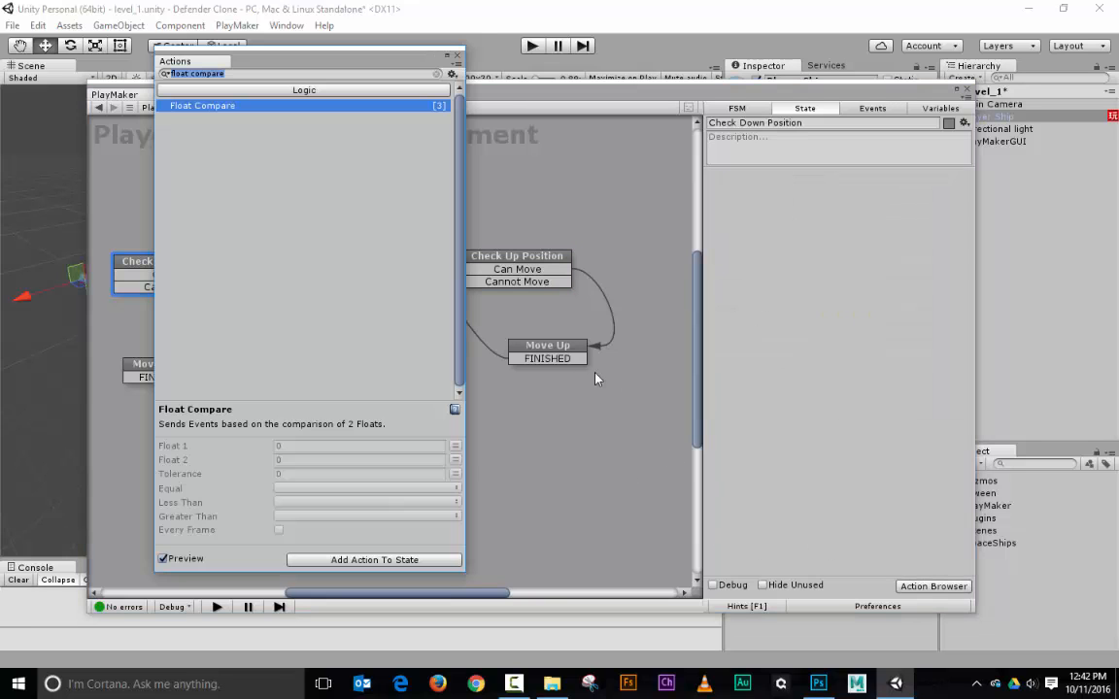
{"action": "key", "text": "Return"}
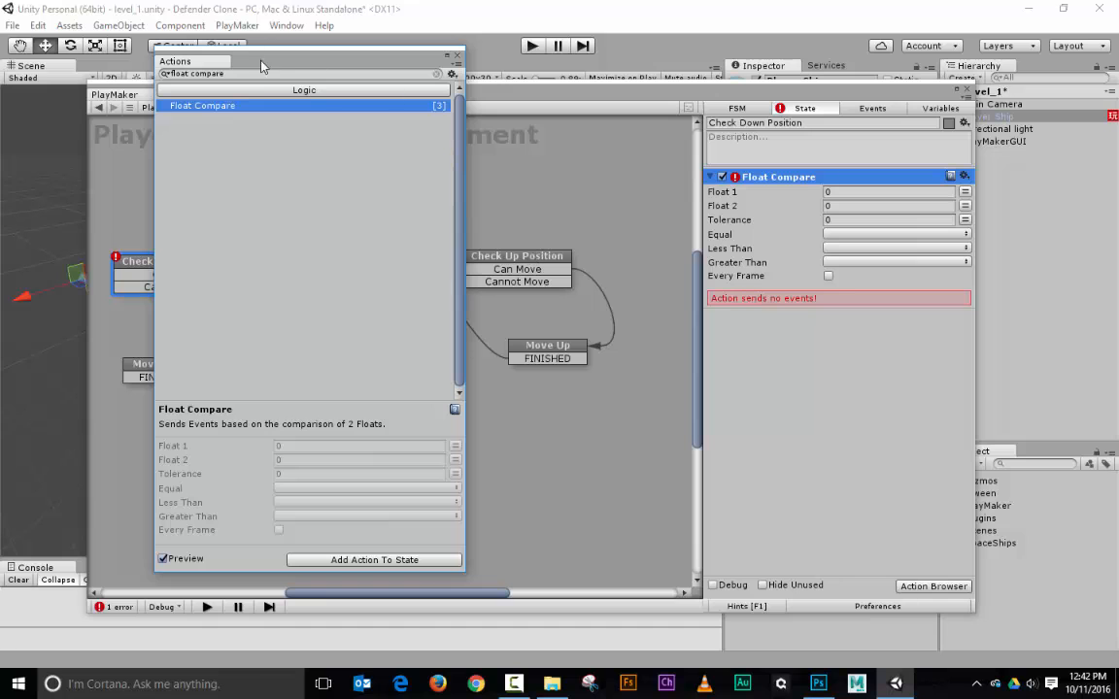
Find the Get Position action and add it to Check Down Position above Float Compare
{"action": "key", "text": "BackSpace"}
{"action": "key", "text": "BackSpace"}
{"action": "key", "text": "BackSpace"}
{"action": "key", "text": "BackSpace"}
{"action": "key", "text": "BackSpace"}
{"action": "key", "text": "BackSpace"}
{"action": "key", "text": "BackSpace"}
{"action": "key", "text": "BackSpace"}
{"action": "key", "text": "BackSpace"}
{"action": "key", "text": "BackSpace"}
{"action": "key", "text": "BackSpace"}
{"action": "key", "text": "BackSpace"}
{"action": "key", "text": "BackSpace"}
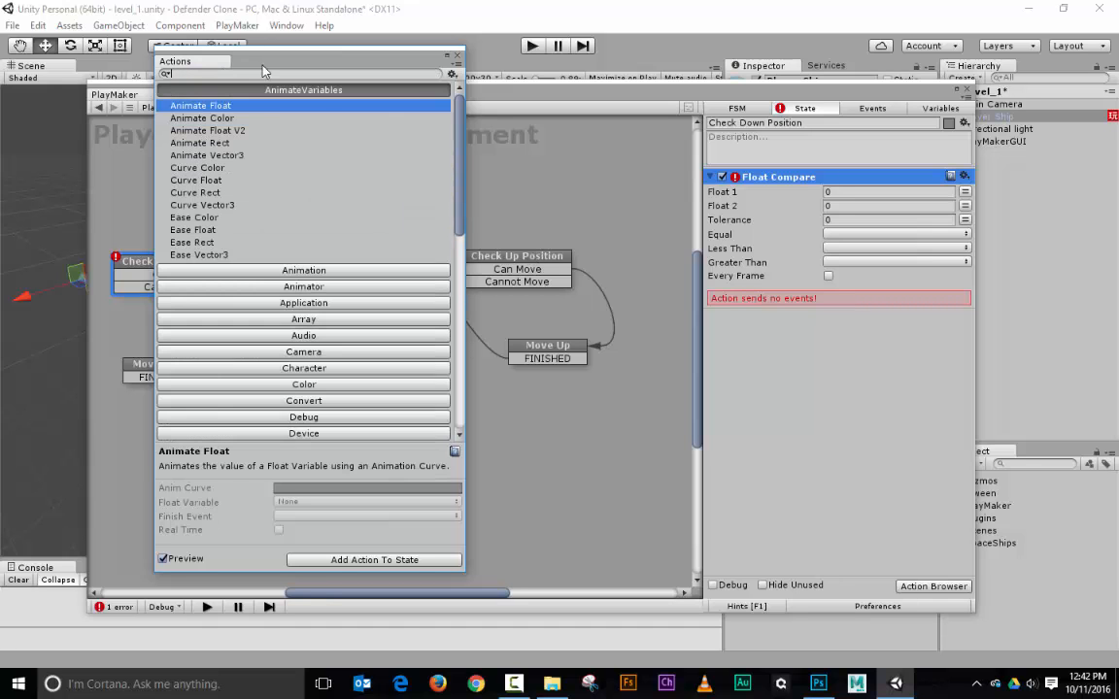
{"action": "type", "text": "get position"}
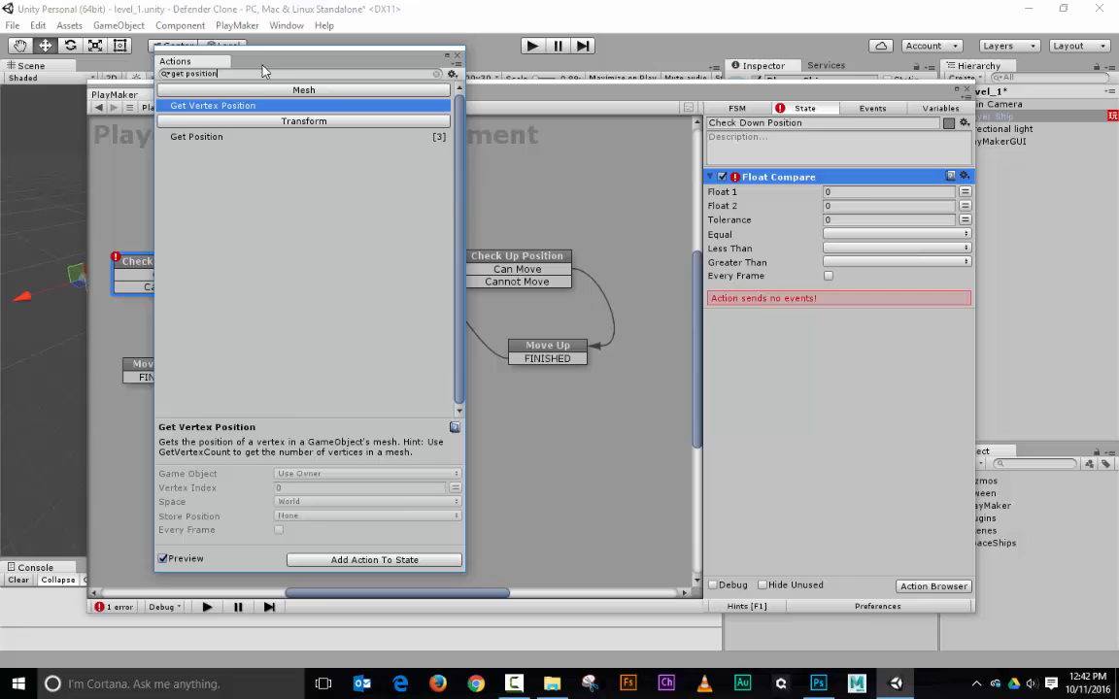
{"action": "key", "text": "Down"}
{"action": "key", "text": "Return"}
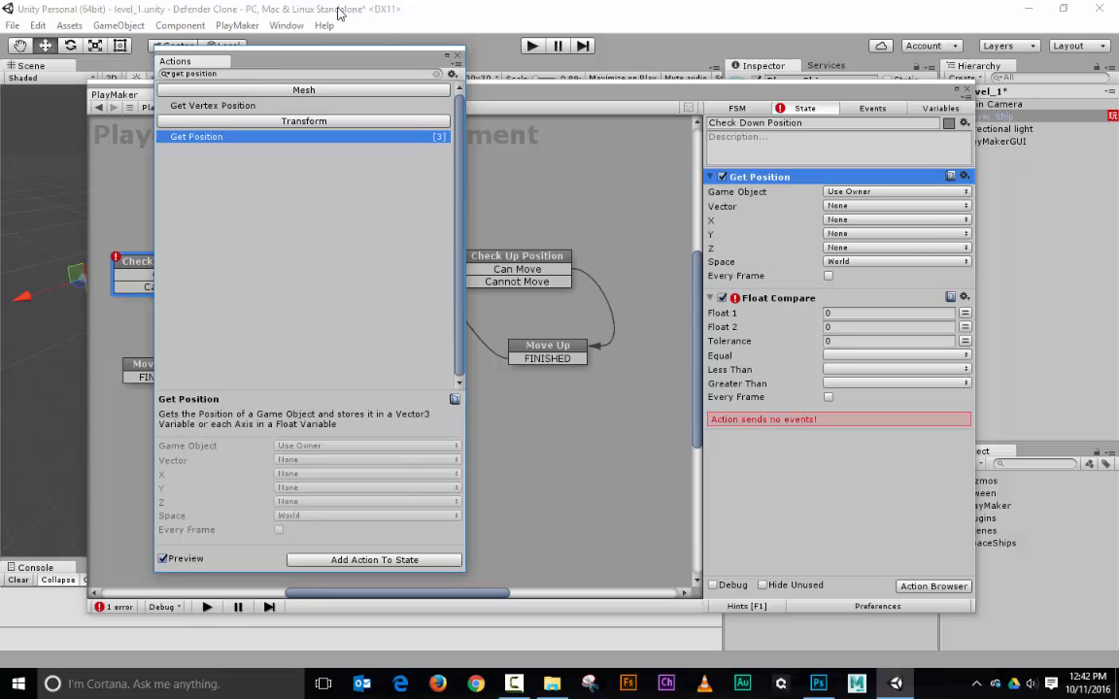
Close the action browser and store the Y of Check Down Position's Get Position action in posY
{"action": "left_click", "coordinate": [456, 56]}
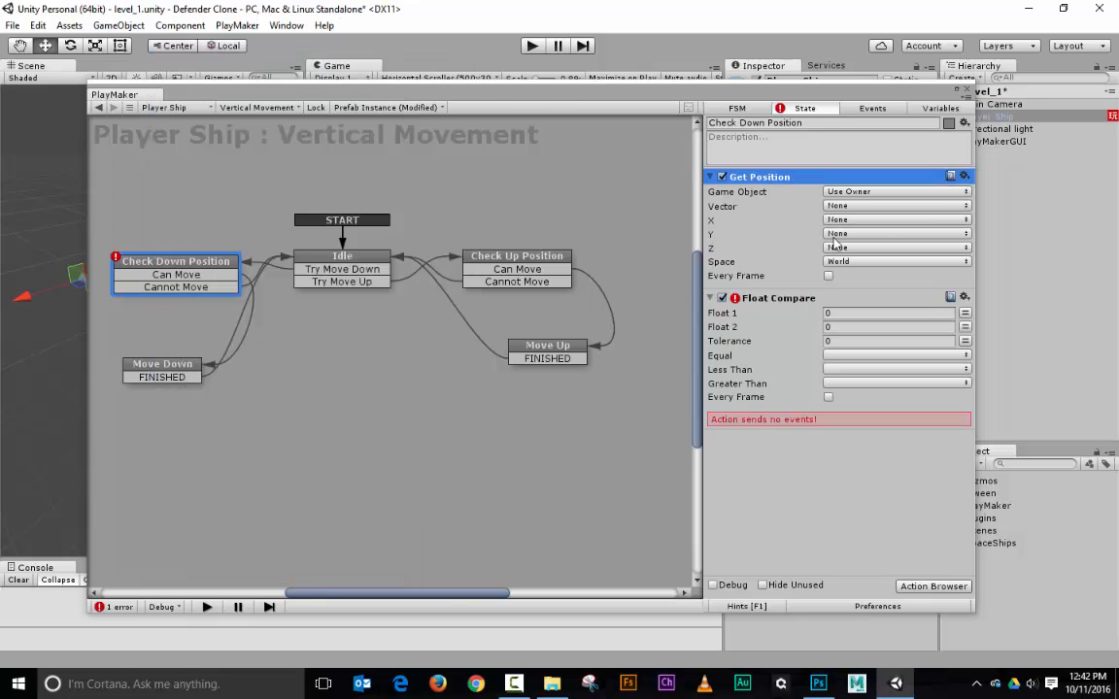
{"action": "left_click", "coordinate": [880, 235]}
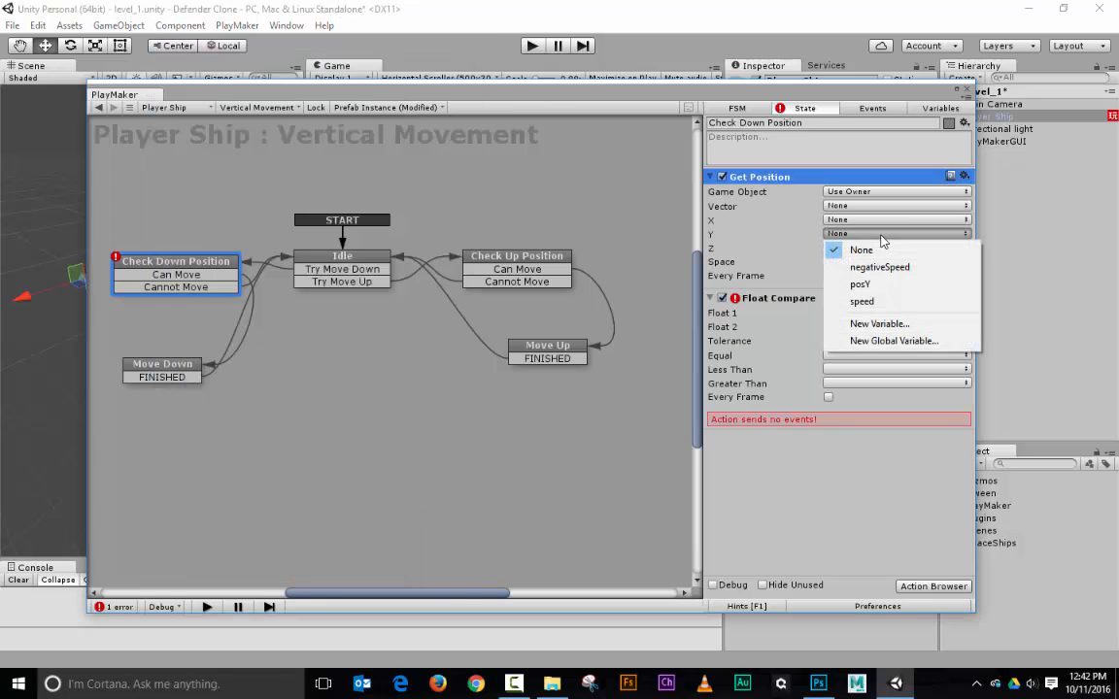
{"action": "left_click", "coordinate": [892, 292]}
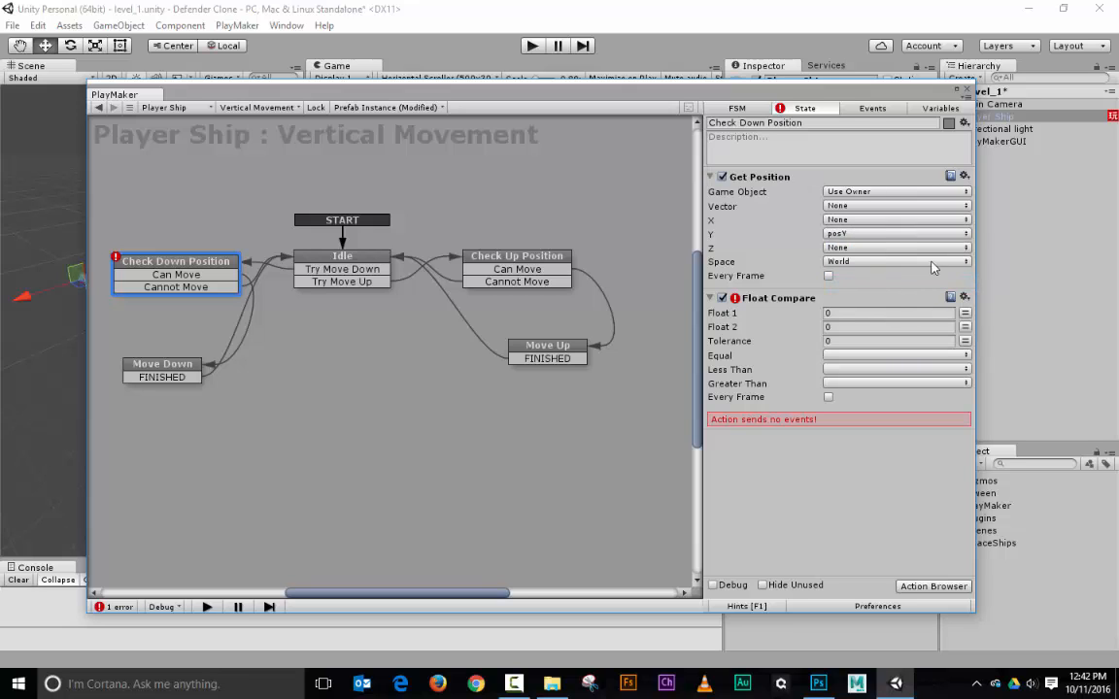
In Check Down Position's Float Compare action, set Float 1 to the posY variable and Float 2 to -4.65
{"action": "left_click", "coordinate": [965, 313]}
{"action": "left_click", "coordinate": [936, 314]}
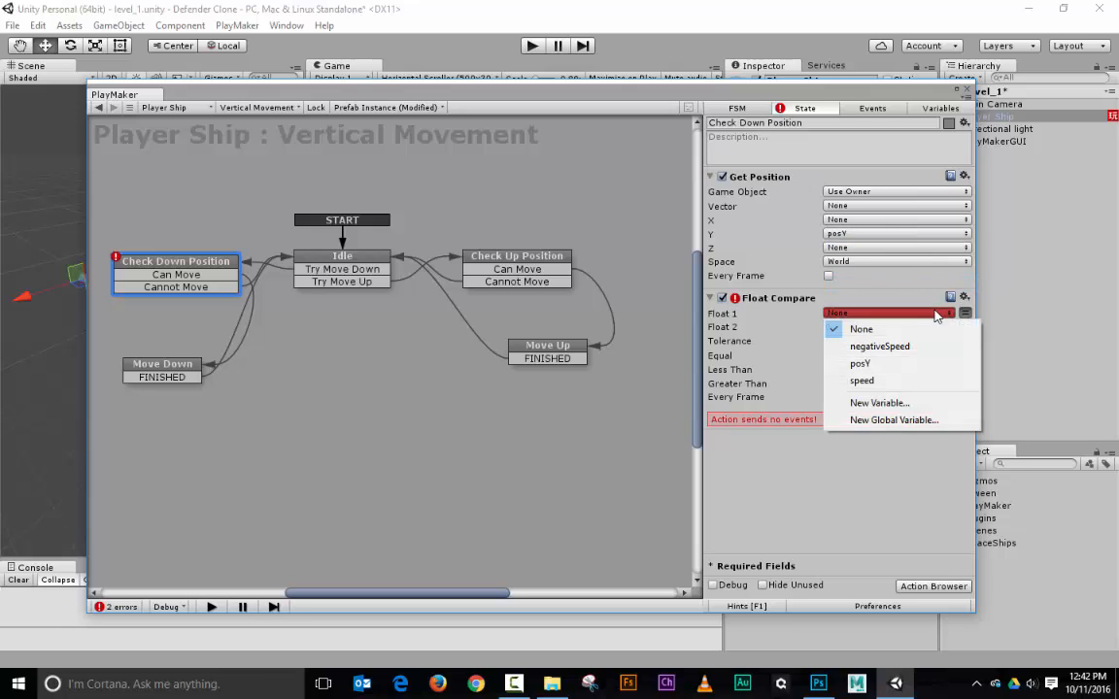
{"action": "left_click", "coordinate": [918, 364]}
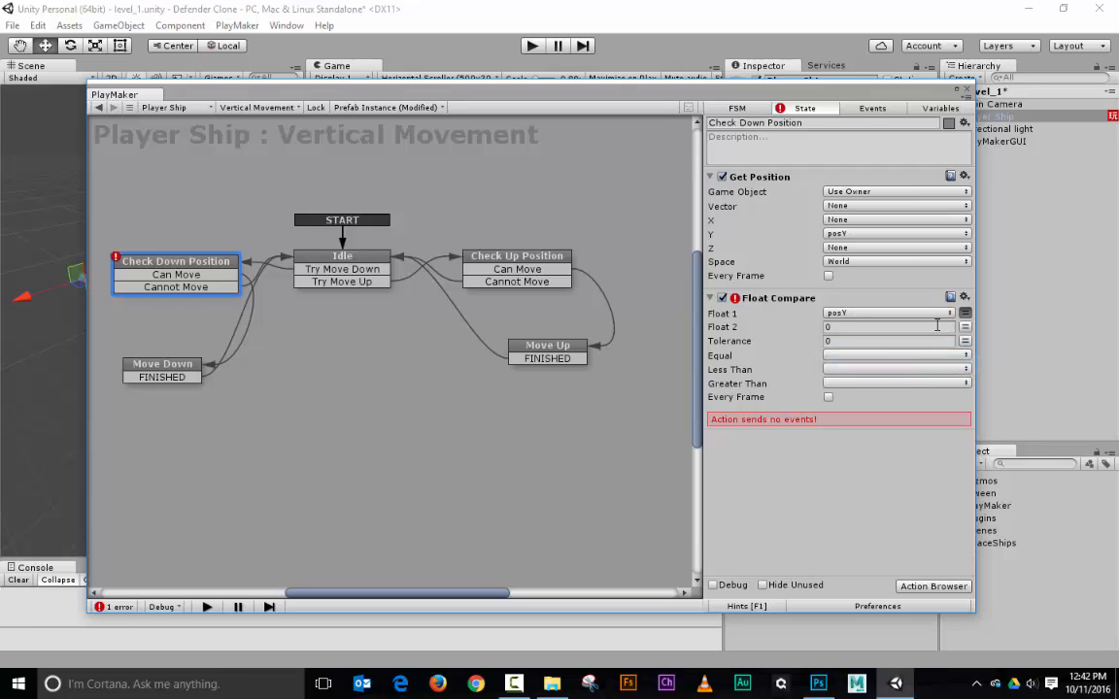
{"action": "left_click", "coordinate": [934, 326]}
Set Check Down Position's Float Compare events to Cannot Move for Equal, Can Move for Less Than and Cannot Move for Greater Than
{"action": "left_click", "coordinate": [874, 357]}
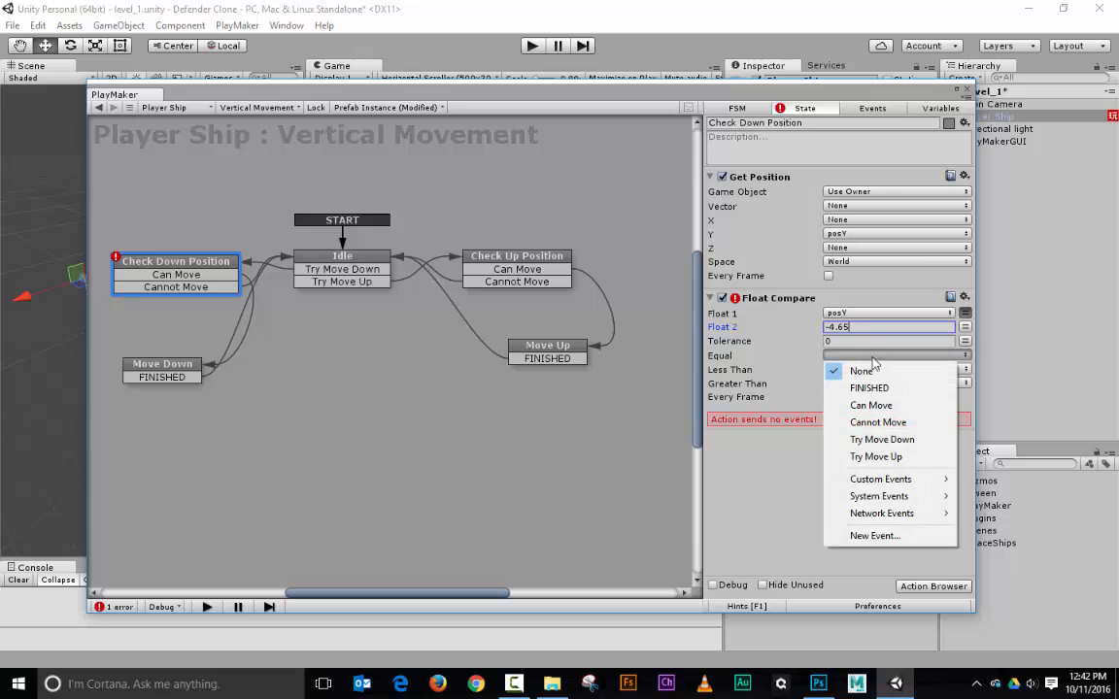
{"action": "left_click", "coordinate": [900, 424]}
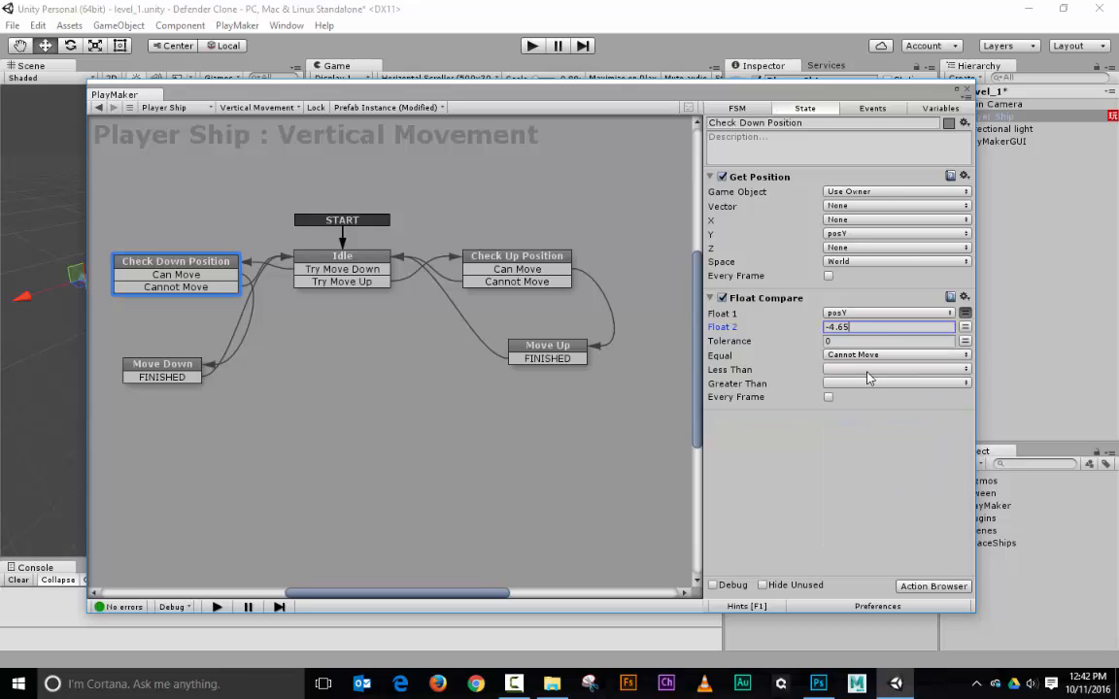
{"action": "left_click", "coordinate": [869, 369]}
{"action": "left_click", "coordinate": [861, 417]}
{"action": "left_click", "coordinate": [864, 383]}
{"action": "left_click", "coordinate": [906, 451]}
Compare with the Check Up Position state and swap Check Down Position's events: Less Than to Cannot Move, Greater Than to Can Move
{"action": "left_click", "coordinate": [556, 266]}
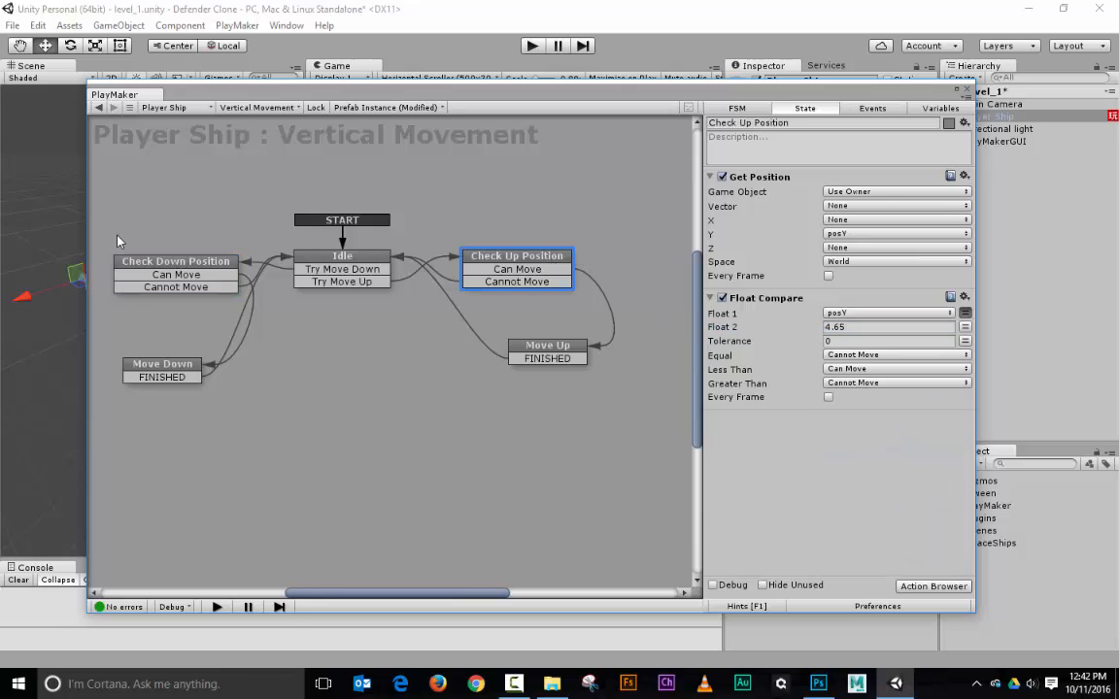
{"action": "left_click", "coordinate": [146, 270]}
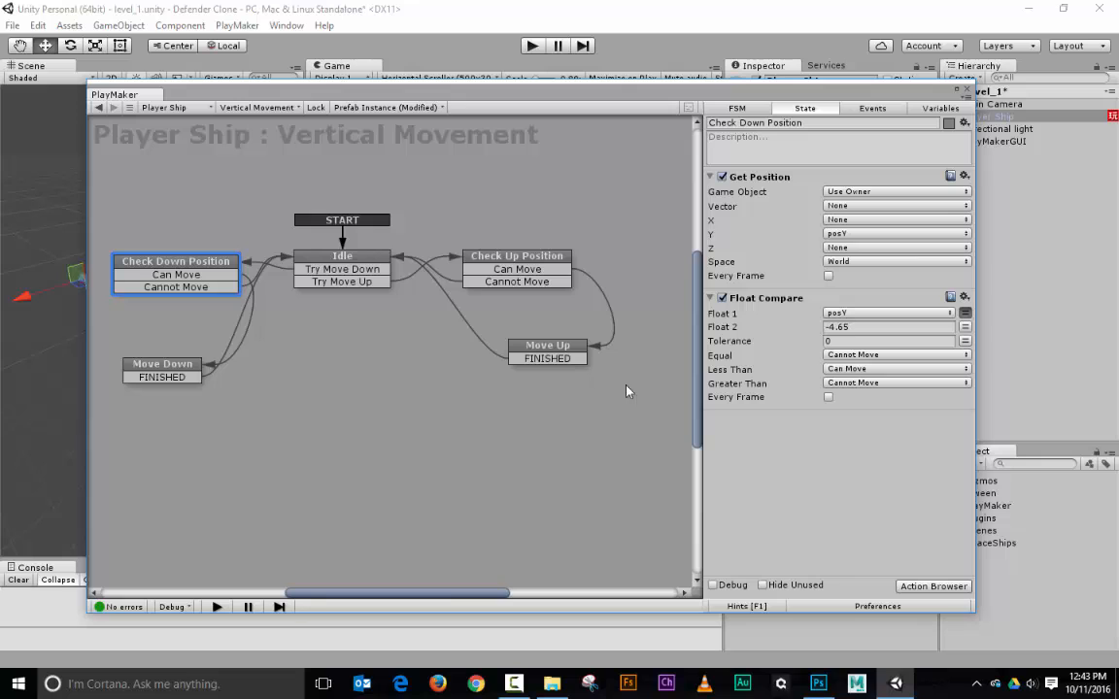
{"action": "left_click", "coordinate": [833, 370]}
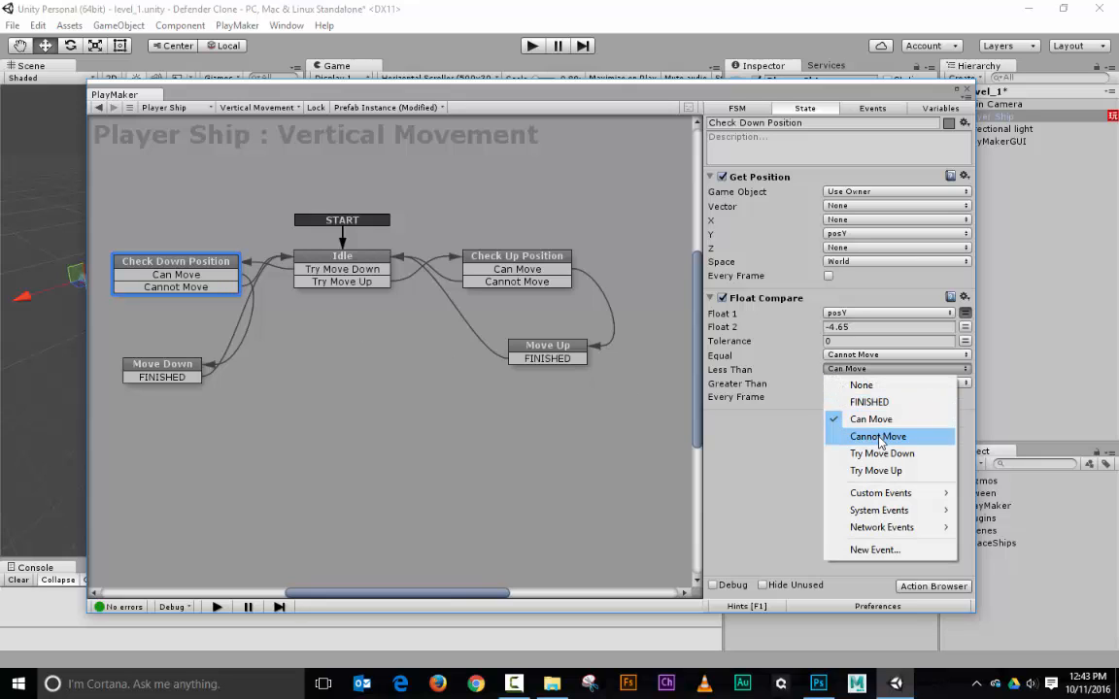
{"action": "left_click", "coordinate": [876, 436]}
{"action": "left_click", "coordinate": [857, 385]}
{"action": "left_click", "coordinate": [855, 433]}
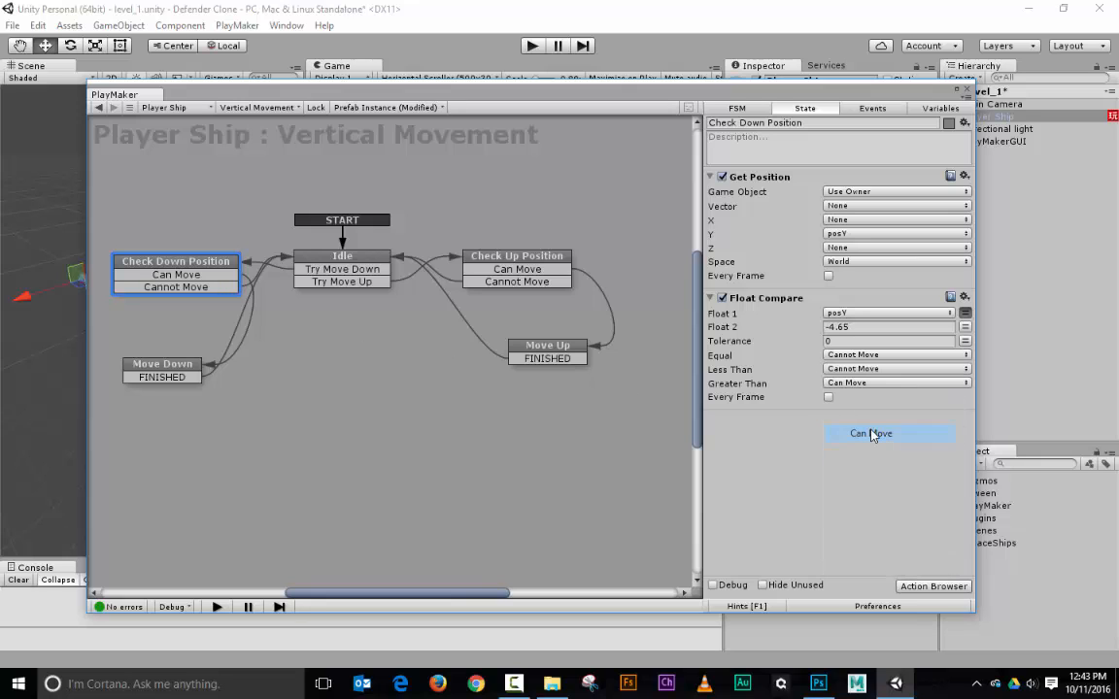
Move the PlayMaker window aside, test-play the game by flying the ship right and left, and stop it
{"action": "left_click_drag", "start_coordinate": [468, 90], "coordinate": [1118, 109]}
{"action": "left_click", "coordinate": [532, 47]}
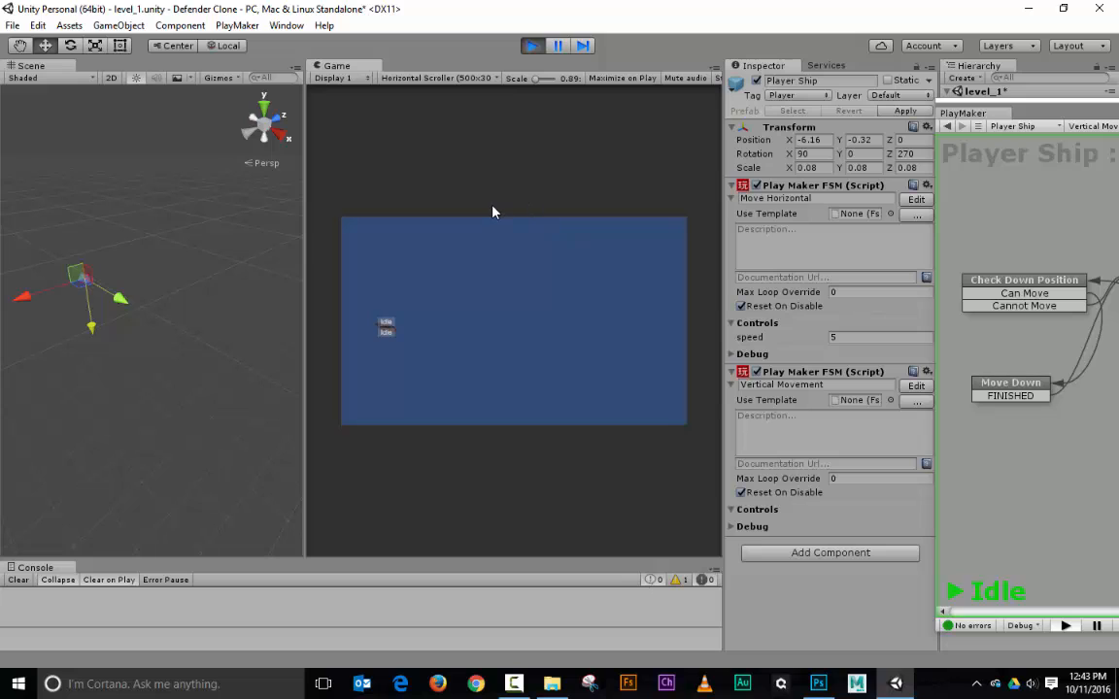
{"action": "key", "text": "Right"}
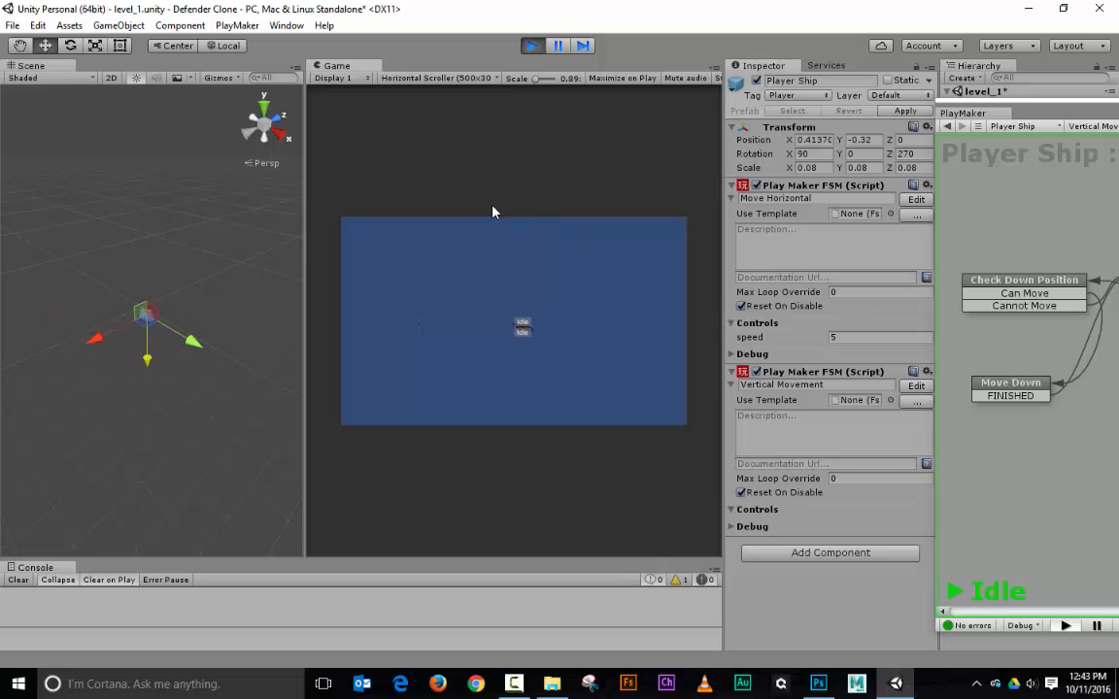
{"action": "key", "text": "Left"}
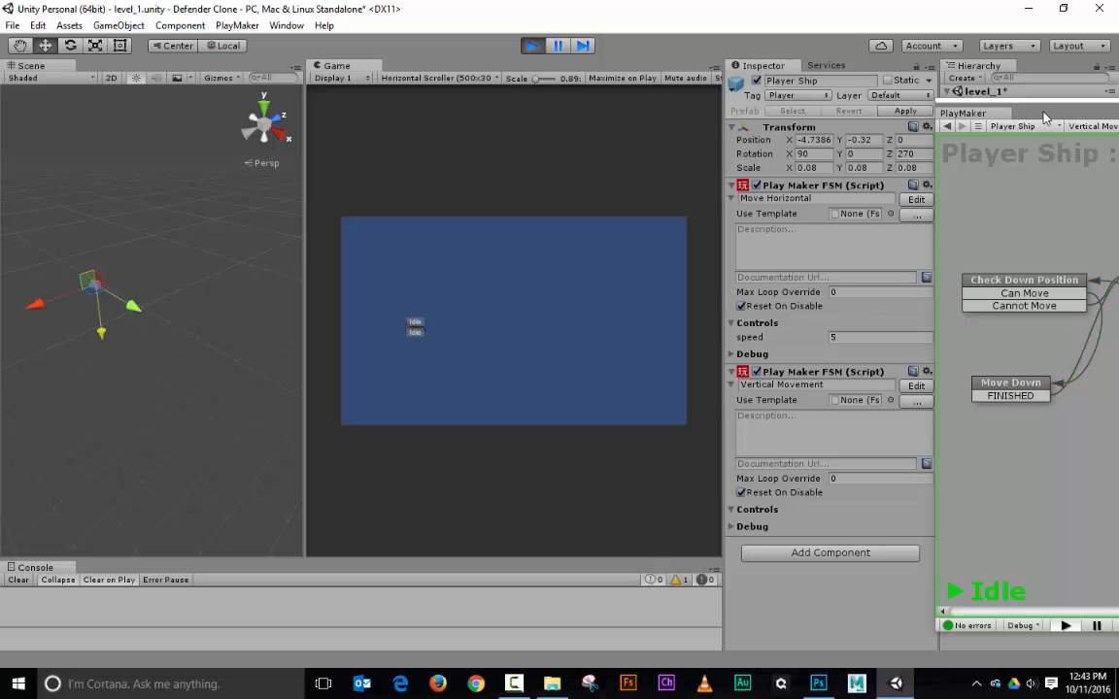
{"action": "key", "text": "ctrl+p"}
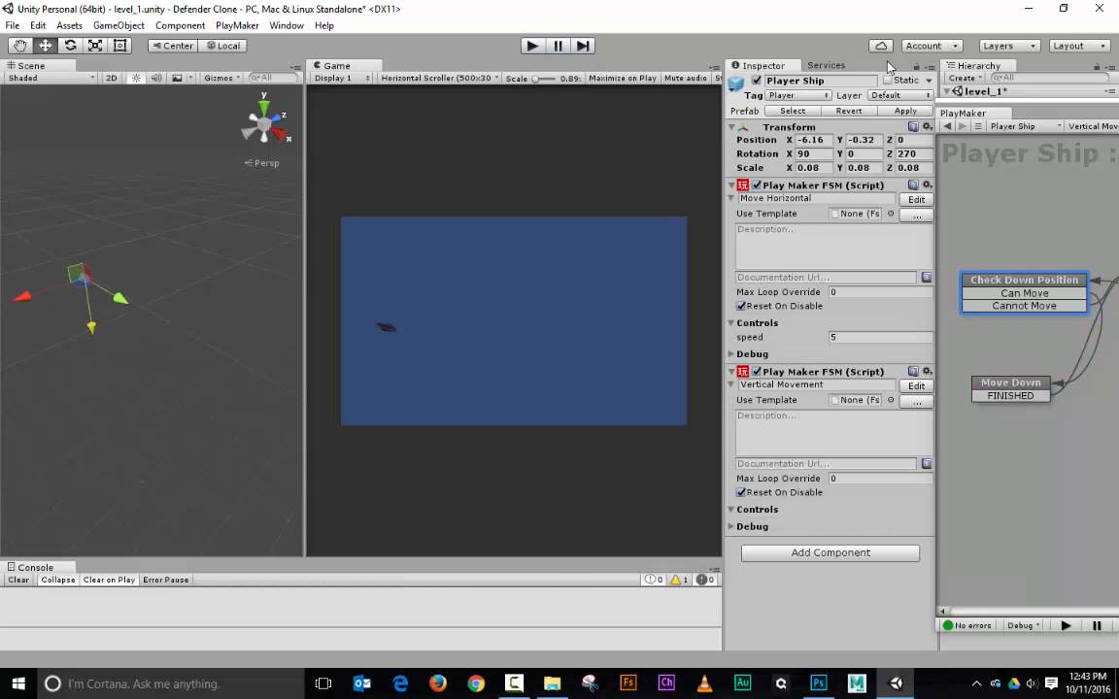
Bring the PlayMaker window back below the toolbar and switch the Scene view to 2D
{"action": "left_click_drag", "start_coordinate": [1037, 100], "coordinate": [2, 94]}
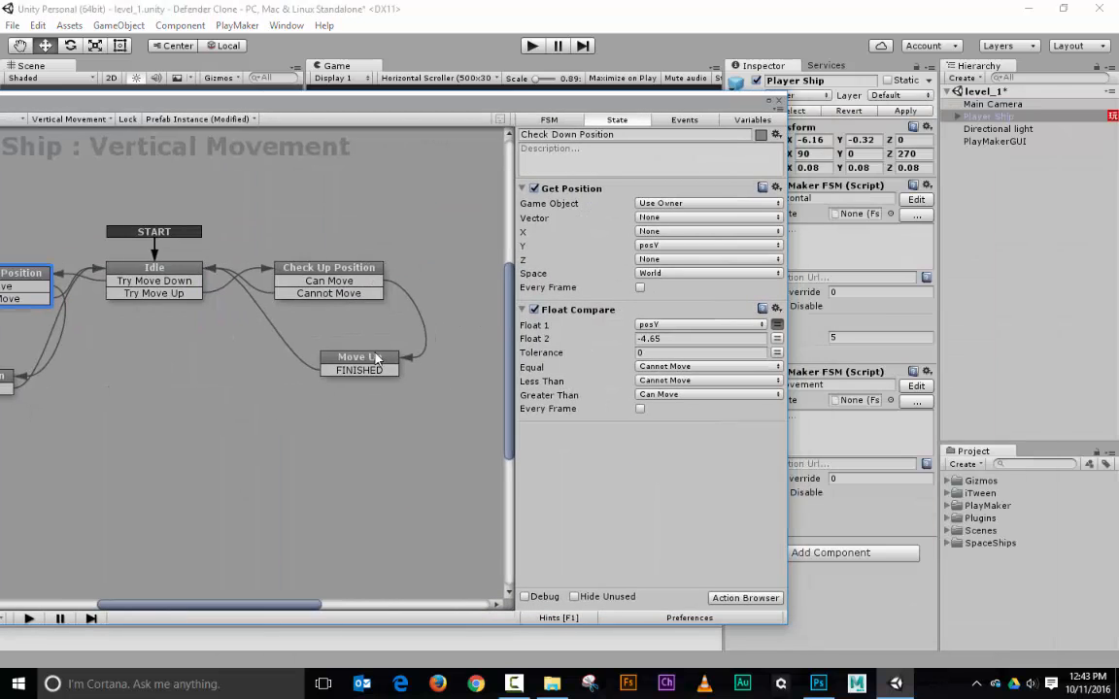
{"action": "left_click_drag", "start_coordinate": [389, 108], "coordinate": [636, 222]}
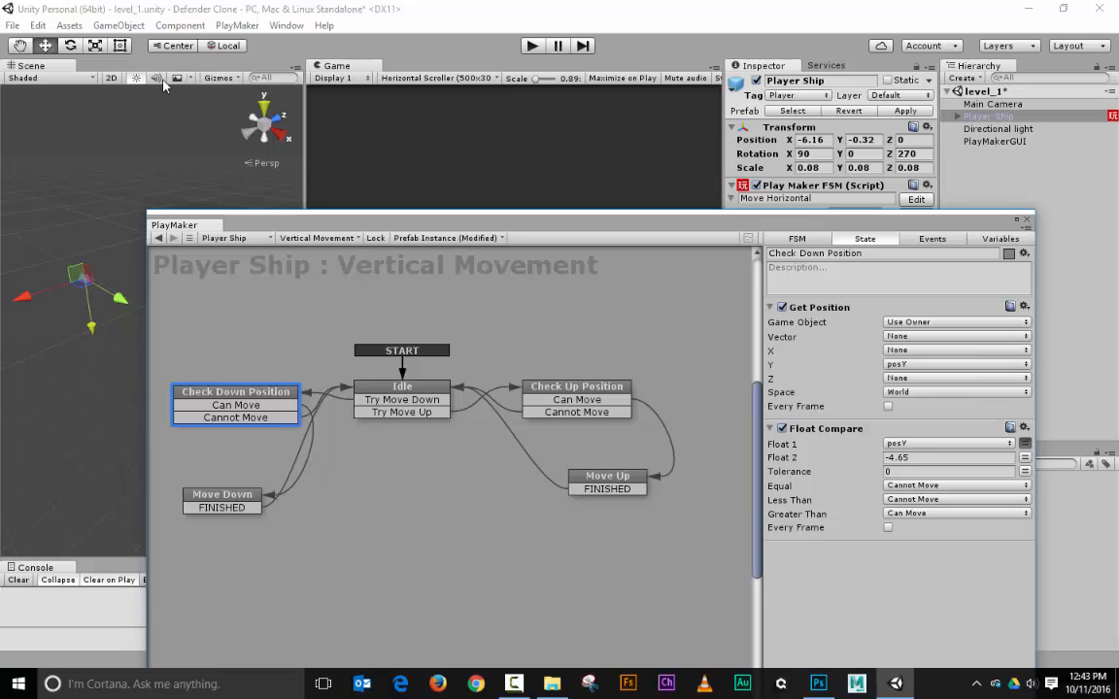
{"action": "left_click", "coordinate": [110, 79]}
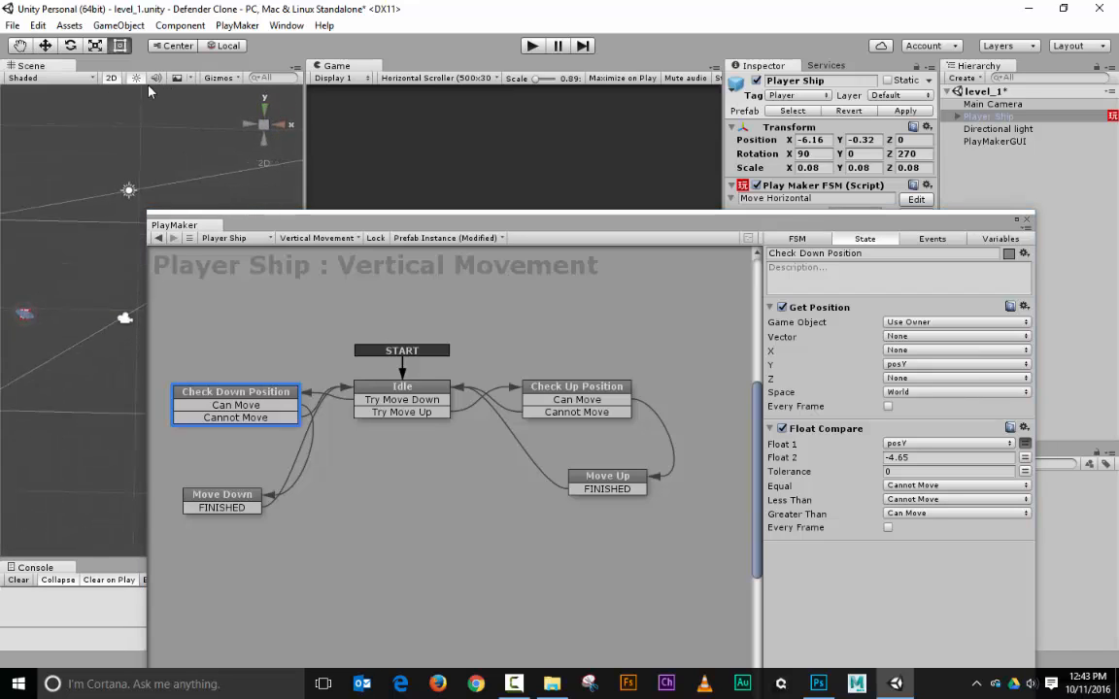
Review the actions of the Move Up, Move Down and Check Down Position states for the cause of the missing vertical movement
{"action": "left_click", "coordinate": [606, 484]}
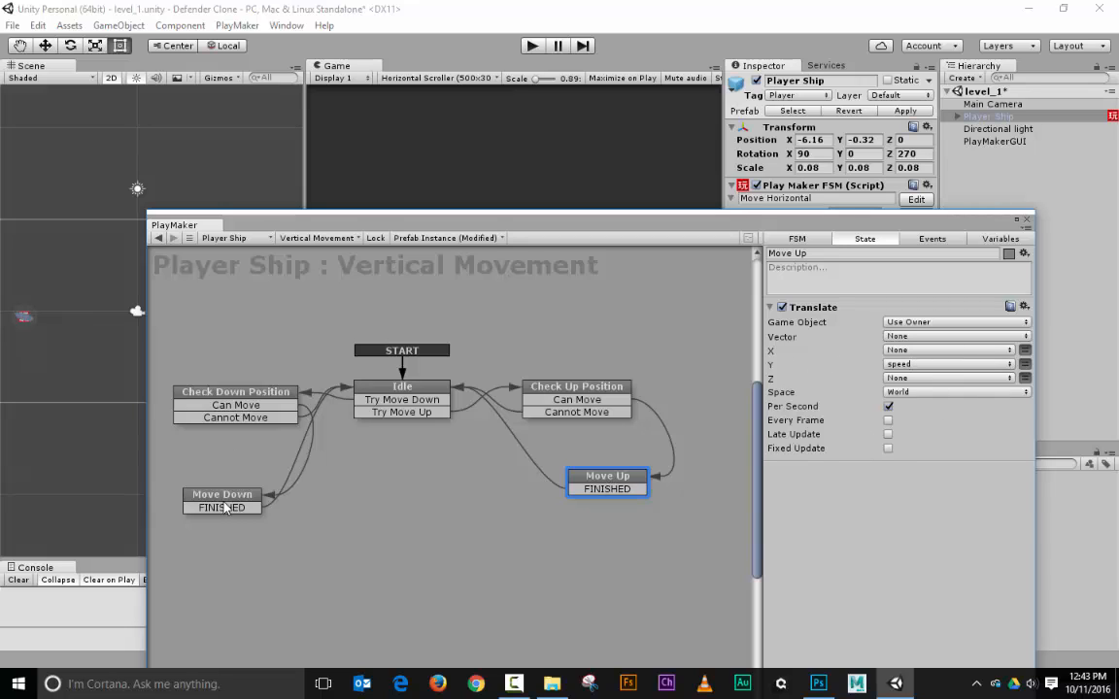
{"action": "left_click", "coordinate": [224, 505]}
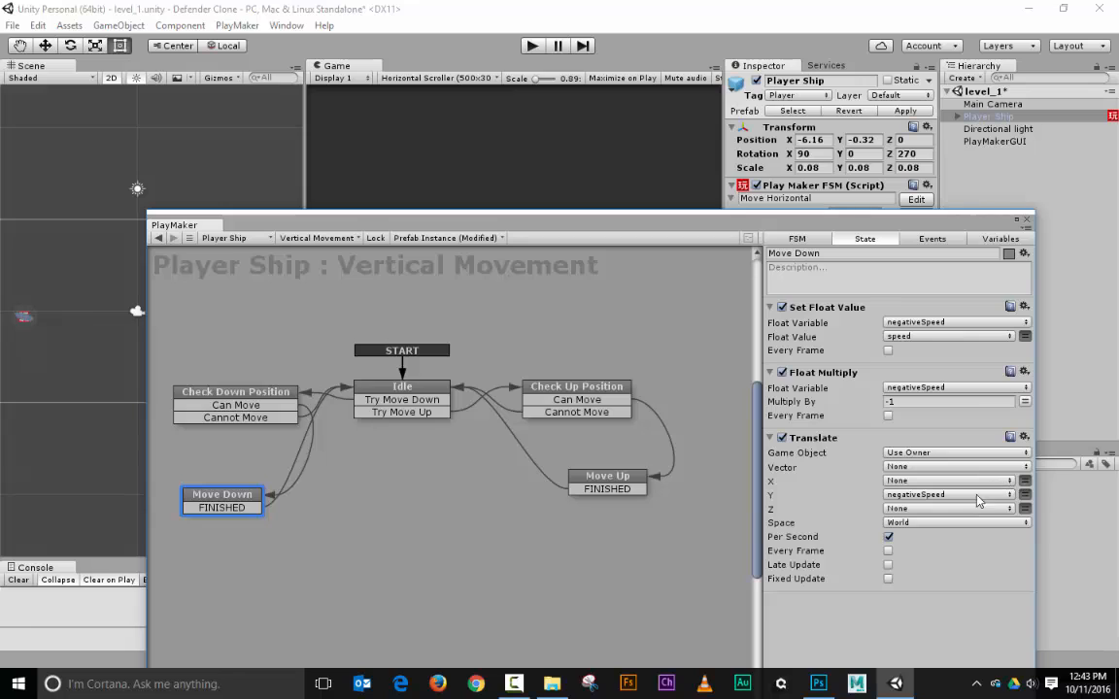
{"action": "left_click", "coordinate": [285, 392]}
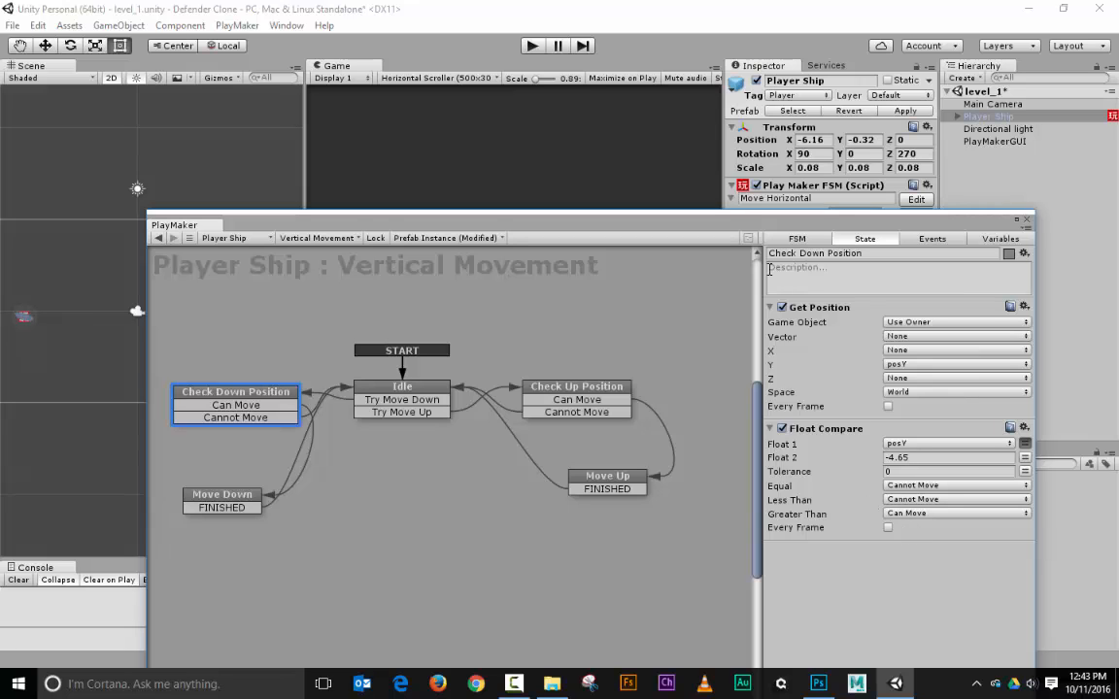
Move the PlayMaker window out of the way, run the game again to check the ship's movement, and stop it
{"action": "left_click_drag", "start_coordinate": [678, 214], "coordinate": [699, 698]}
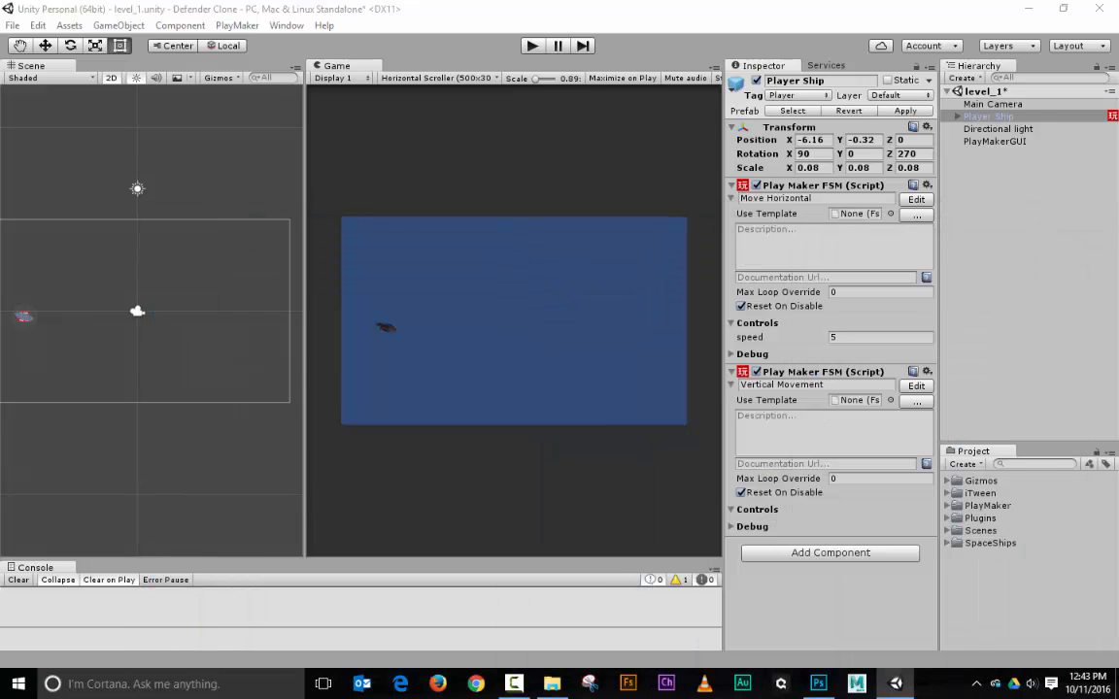
{"action": "left_click", "coordinate": [533, 46]}
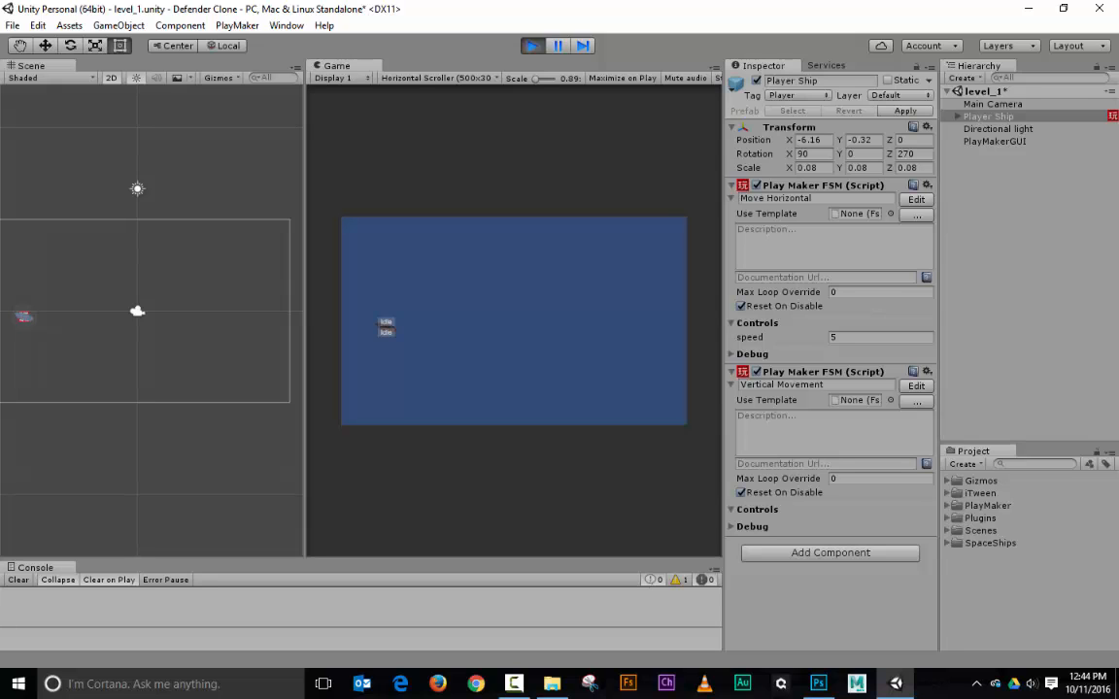
{"action": "left_click", "coordinate": [532, 46]}
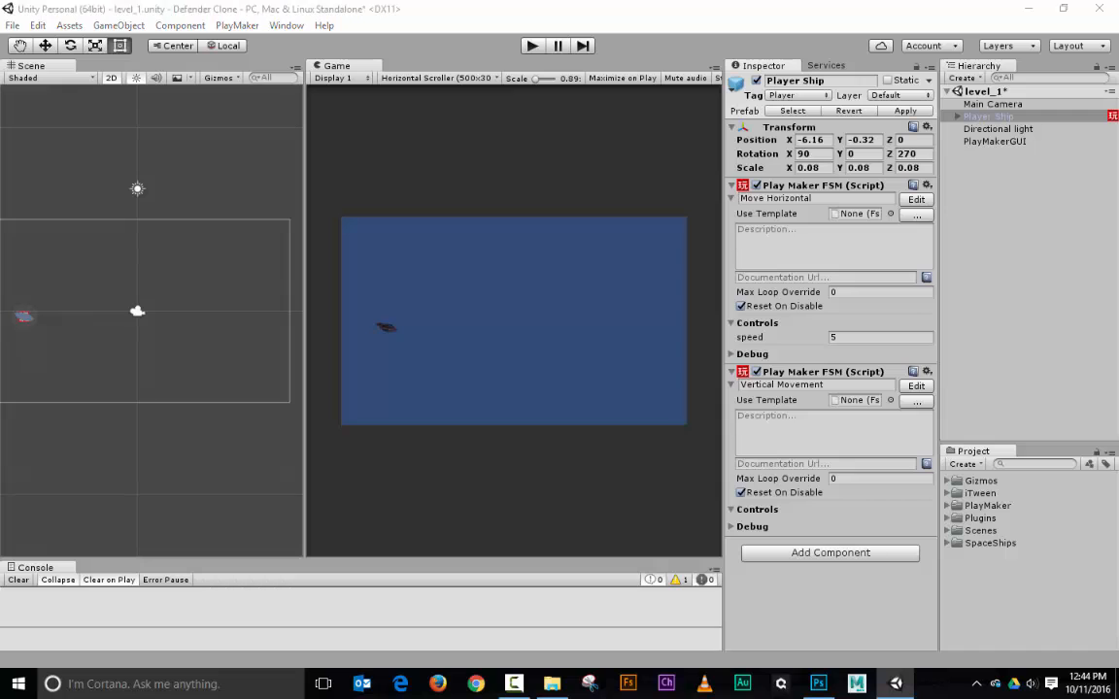
Expose the Vertical Movement state machine's speed variable in the Inspector and set it to 4
{"action": "left_click_drag", "start_coordinate": [1118, 136], "coordinate": [325, 80]}
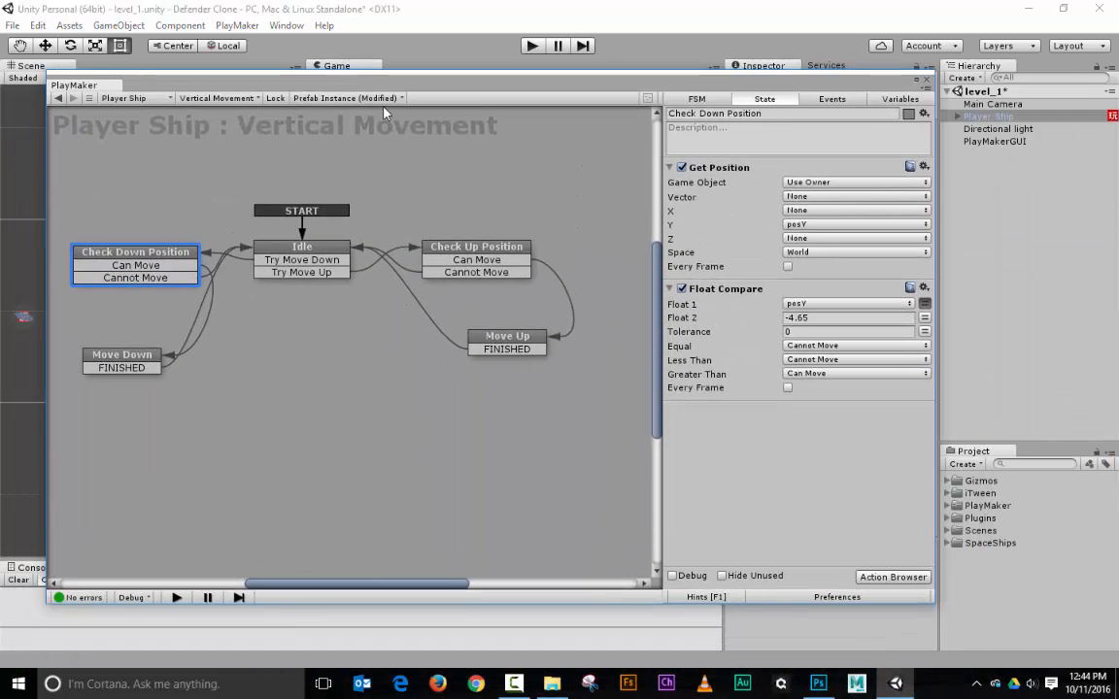
{"action": "left_click", "coordinate": [899, 98]}
{"action": "left_click", "coordinate": [695, 180]}
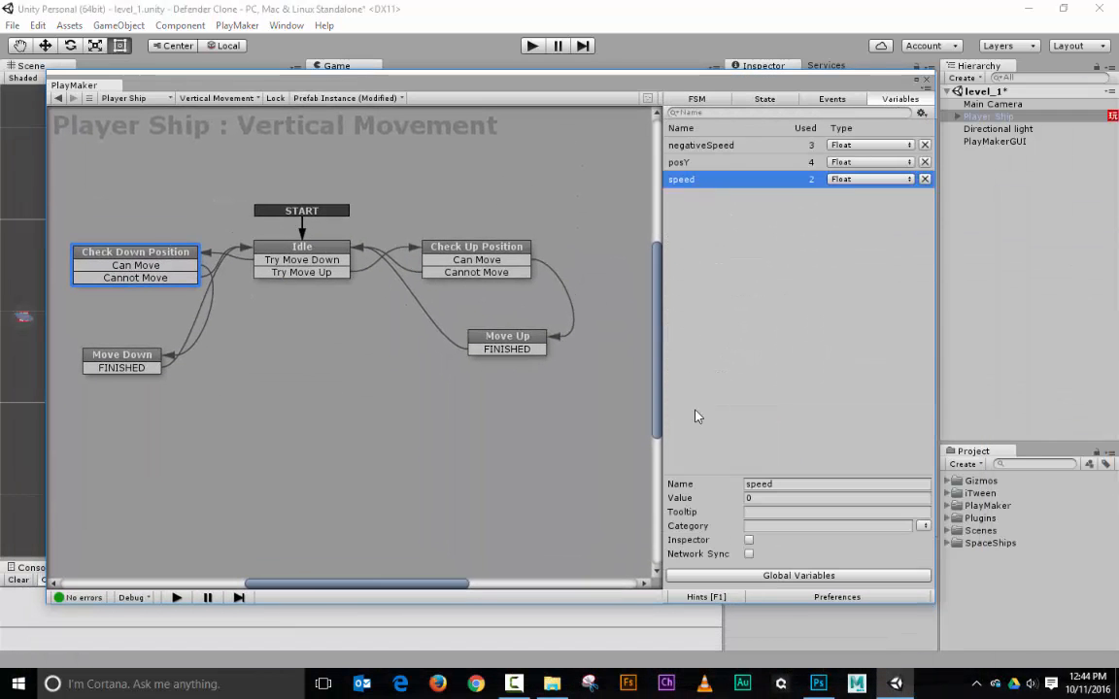
{"action": "left_click", "coordinate": [749, 540]}
{"action": "left_click_drag", "start_coordinate": [488, 88], "coordinate": [1118, 78]}
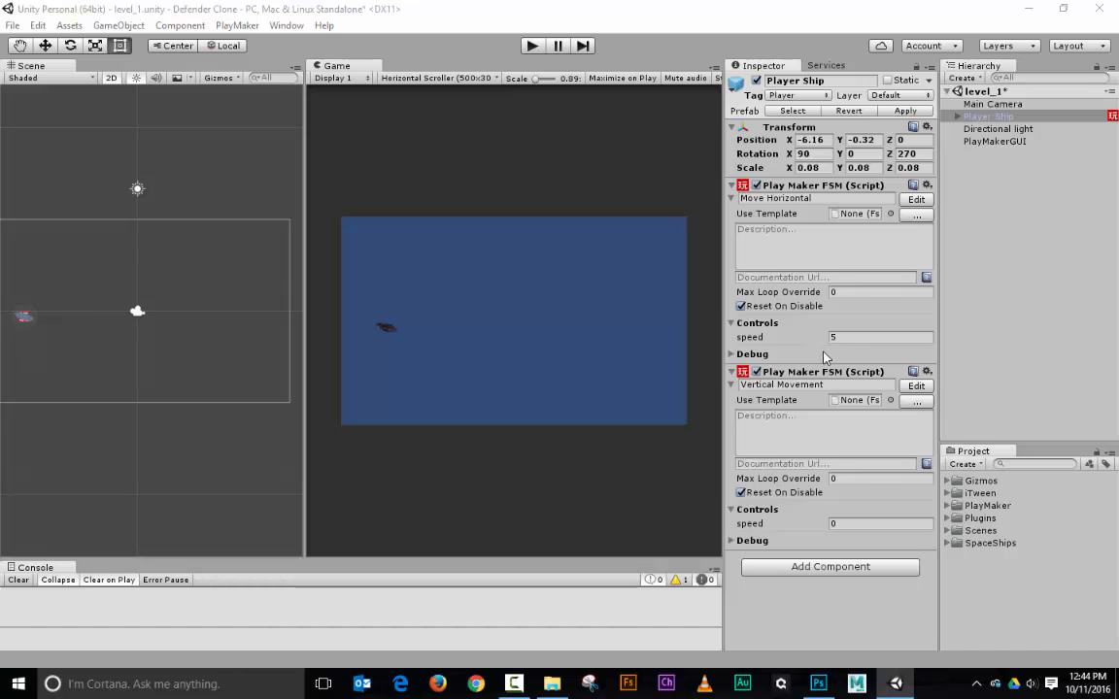
{"action": "left_click", "coordinate": [874, 522]}
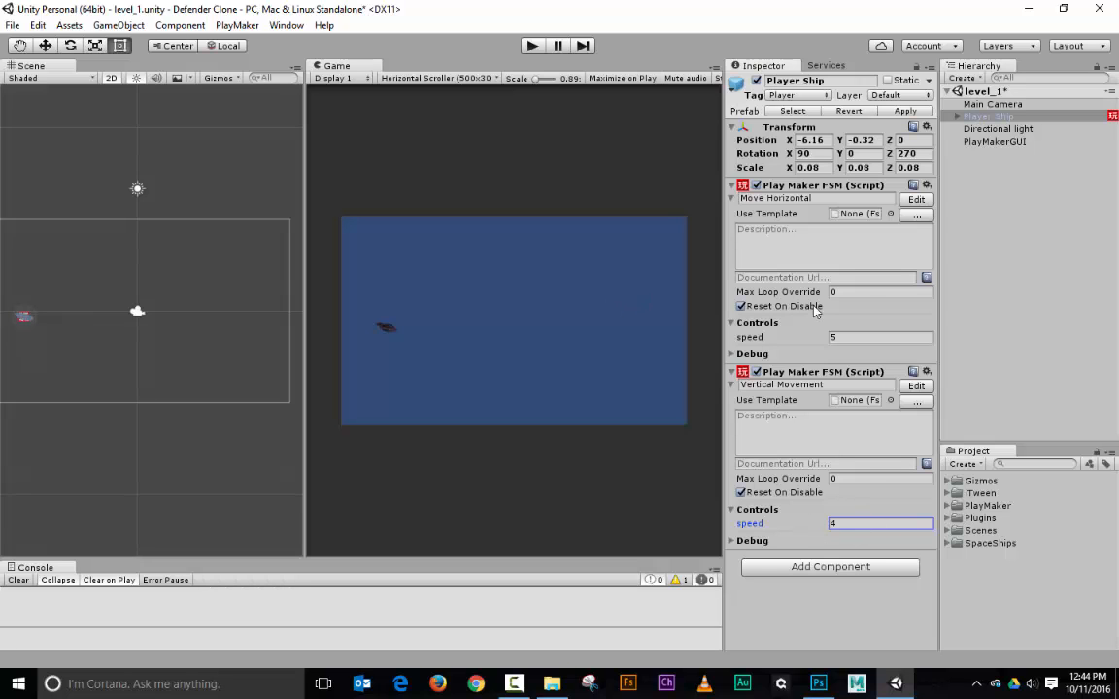
Test-play the game, flying the ship up, down, left and right to check its movement and limits, and stop it
{"action": "left_click", "coordinate": [533, 47]}
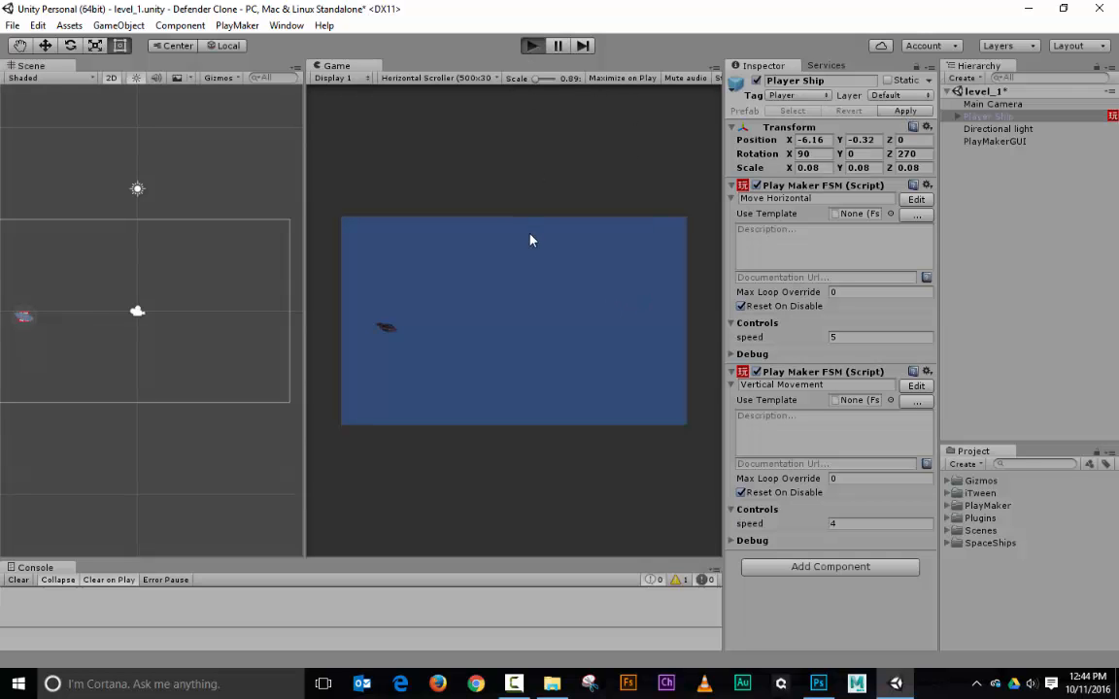
{"action": "key", "text": "Up"}
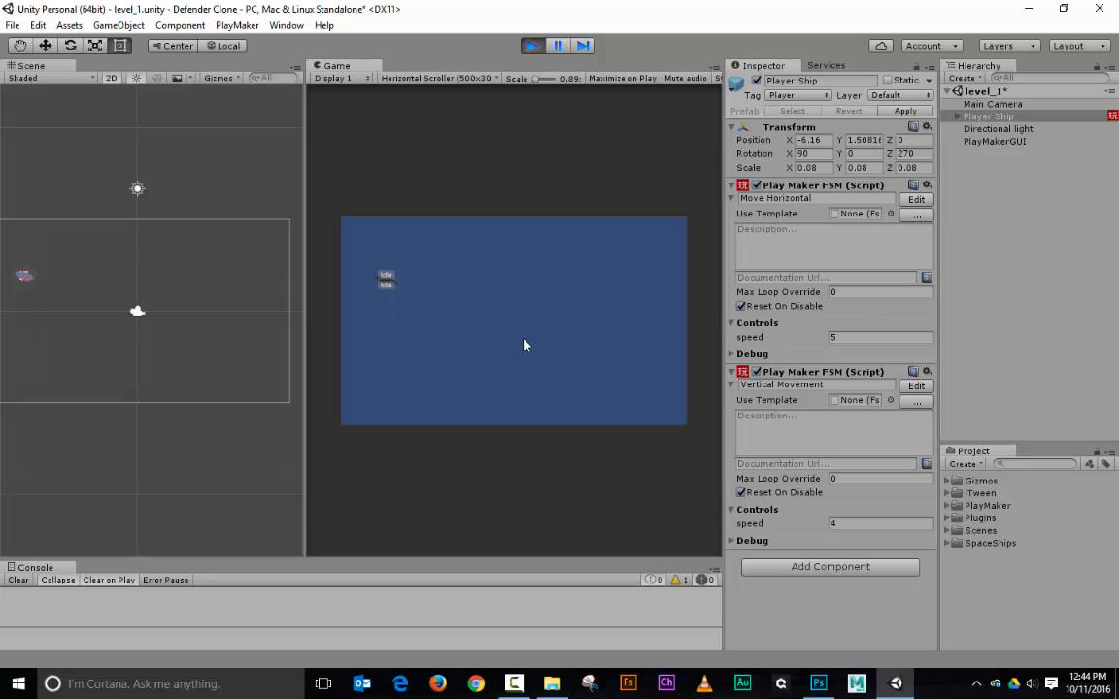
{"action": "key", "text": "Down"}
{"action": "key", "text": "Down"}
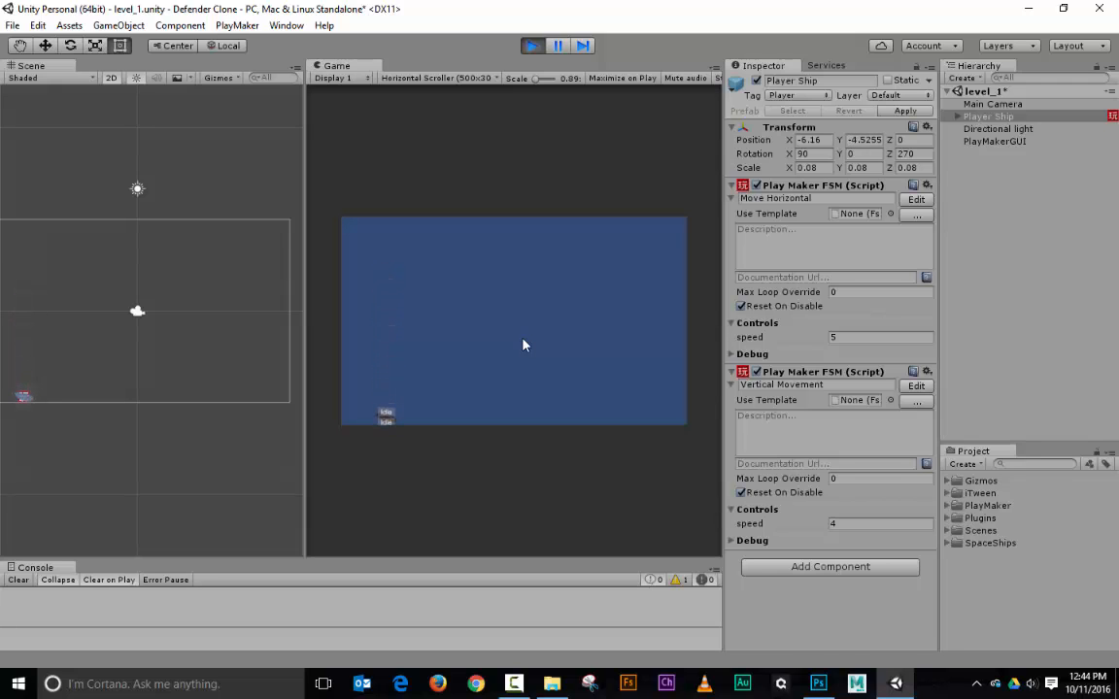
{"action": "key", "text": "Up"}
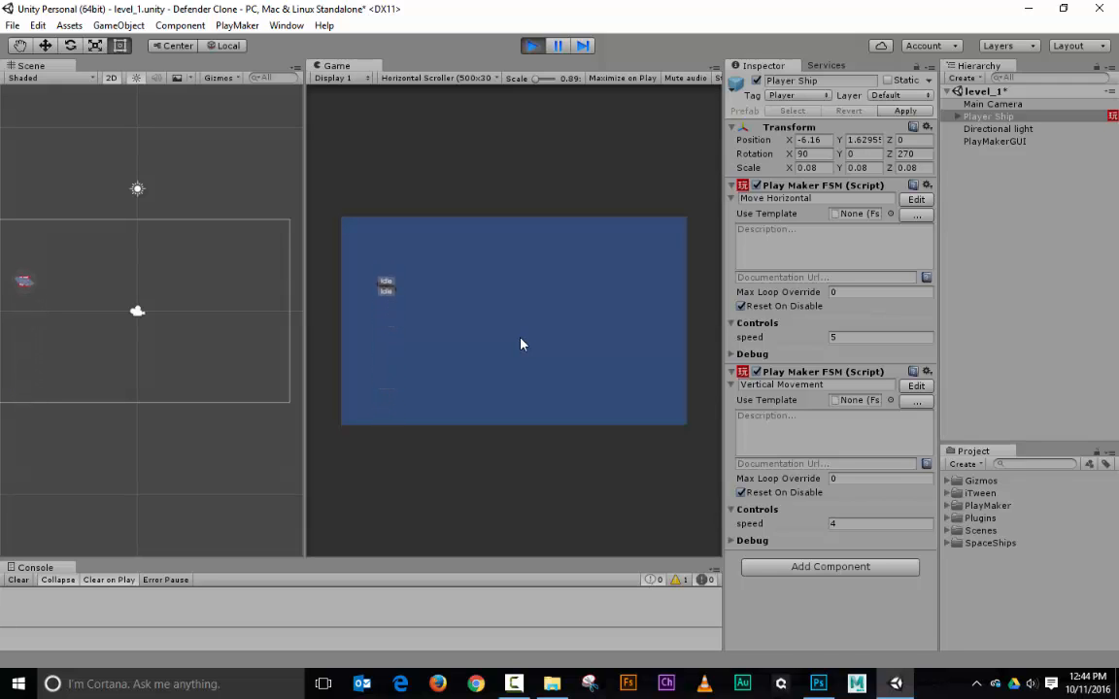
{"action": "key", "text": "Down"}
{"action": "key", "text": "Right"}
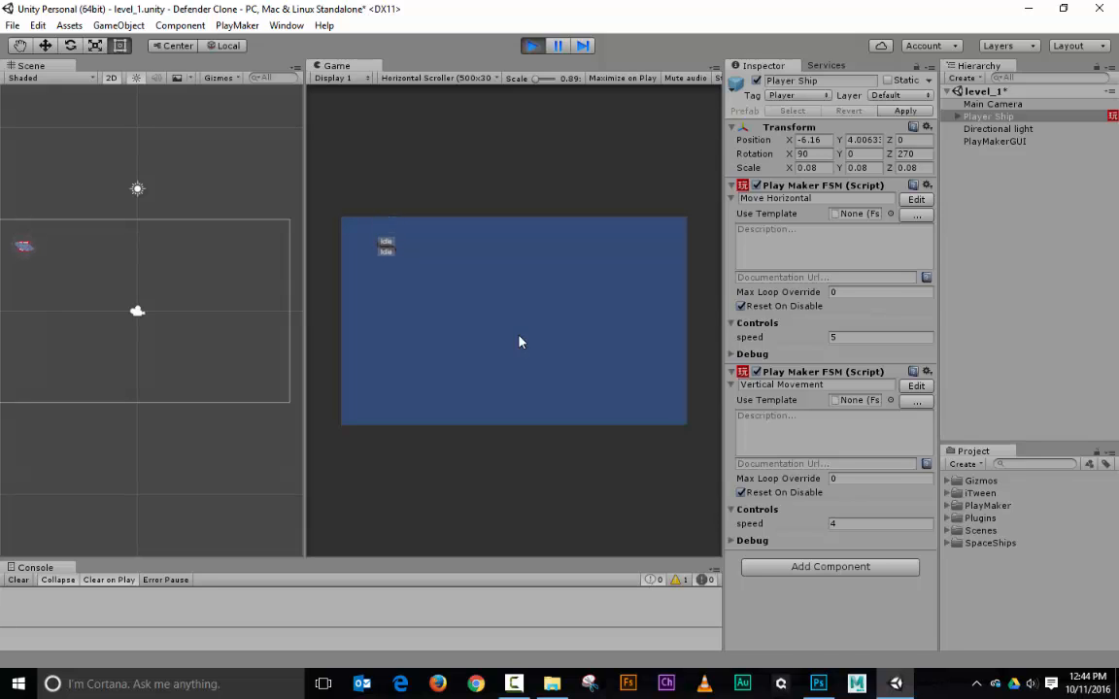
{"action": "key", "text": "Up"}
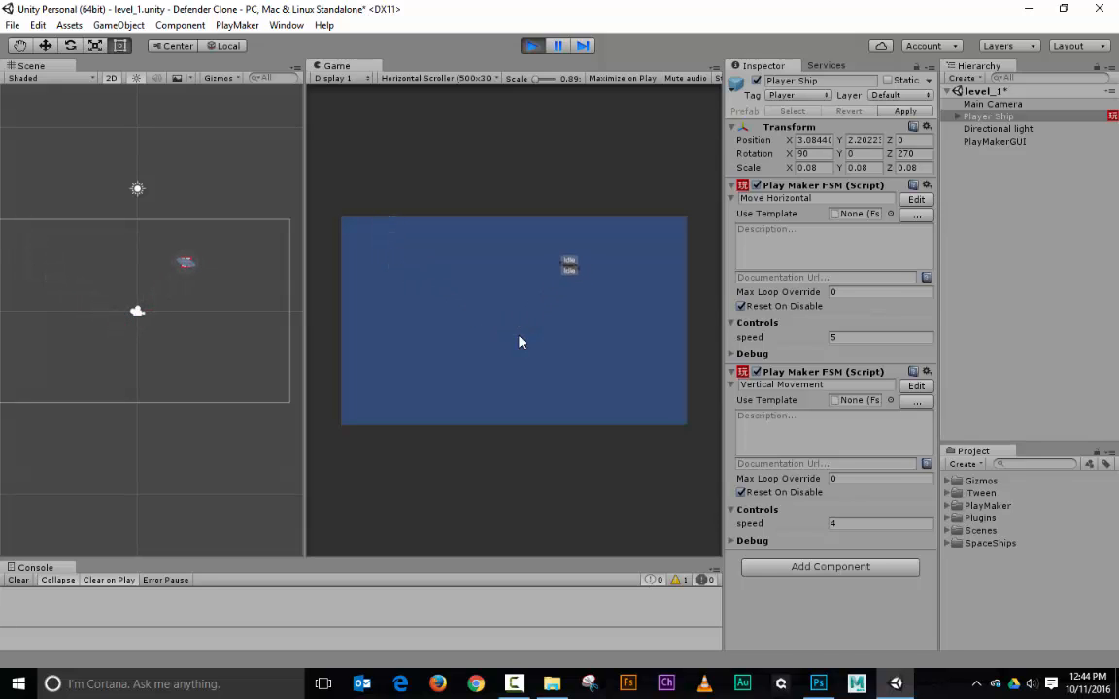
{"action": "key", "text": "Left"}
{"action": "key", "text": "Down"}
{"action": "key", "text": "Right"}
{"action": "key", "text": "Up"}
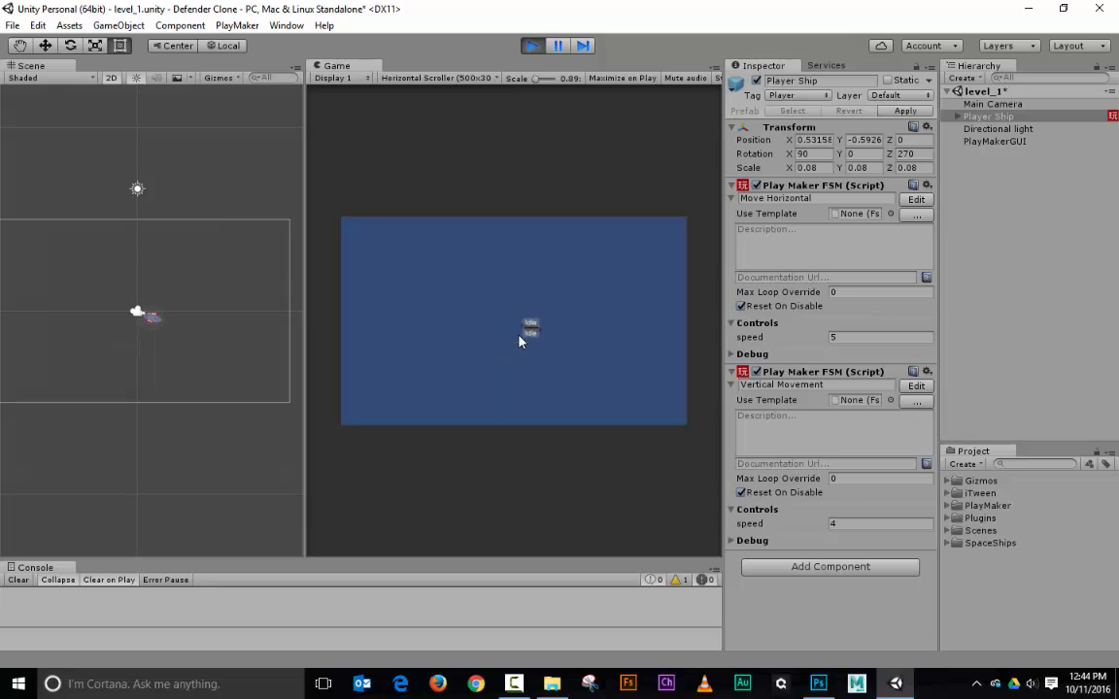
{"action": "key", "text": "Left"}
{"action": "key", "text": "Down"}
{"action": "key", "text": "Left"}
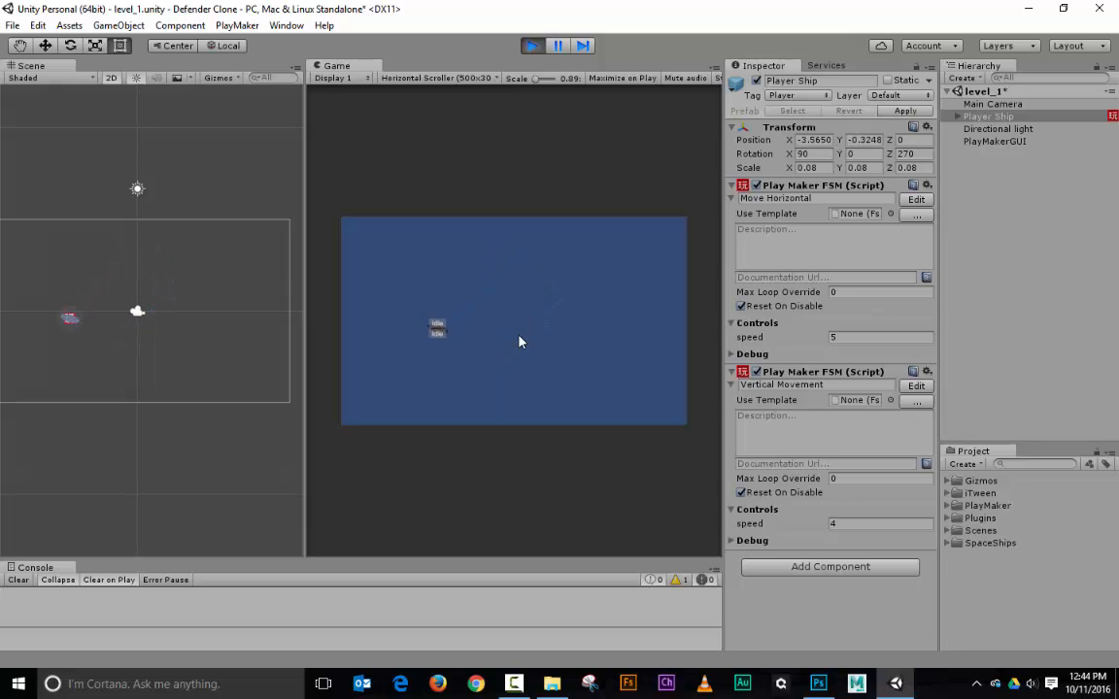
{"action": "key", "text": "Up"}
{"action": "key", "text": "Right"}
{"action": "key", "text": "Down"}
{"action": "key", "text": "Up"}
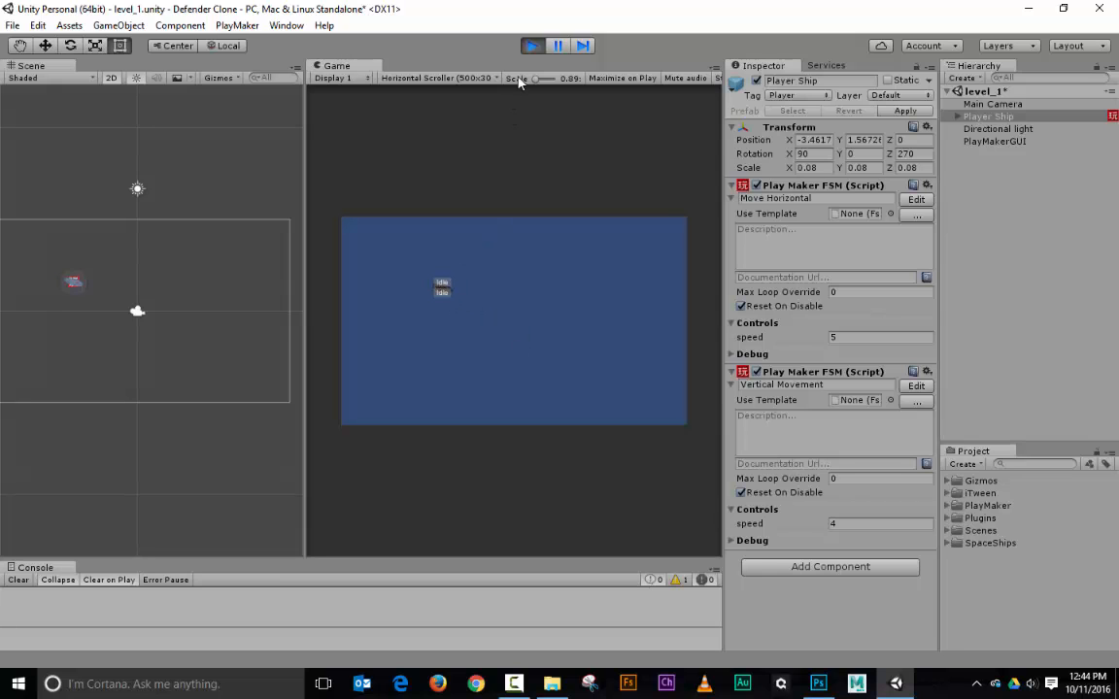
{"action": "key", "text": "ctrl+p"}
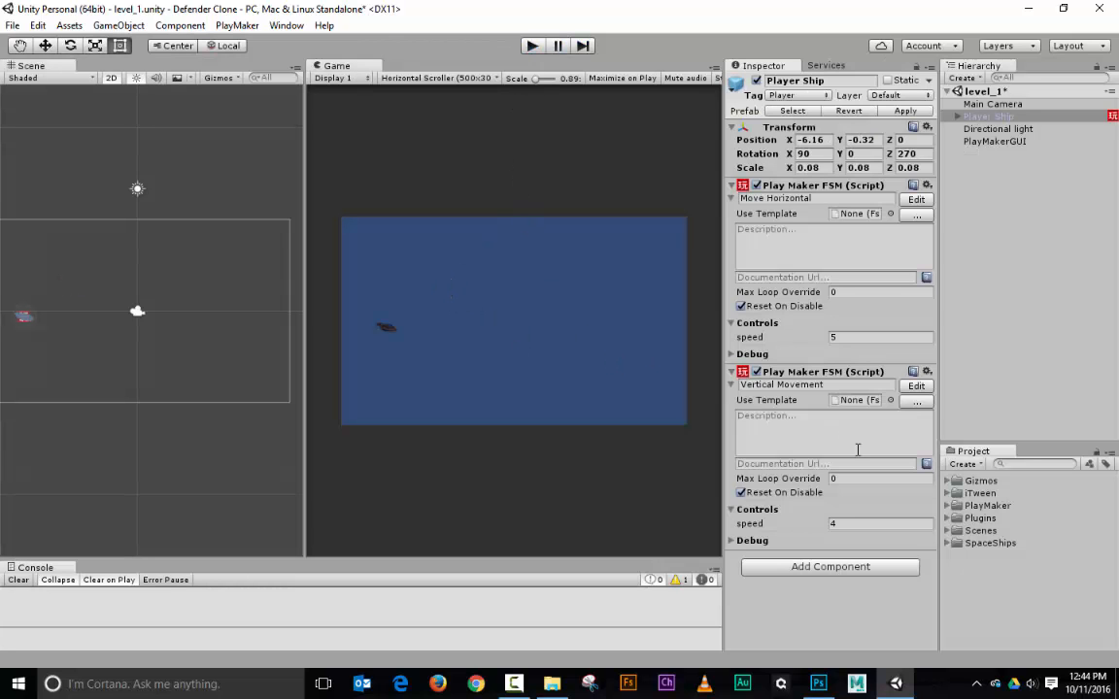
In the project's Input settings, set the Gravity of both the Horizontal and Vertical axes to 30000
{"action": "left_click", "coordinate": [38, 25]}
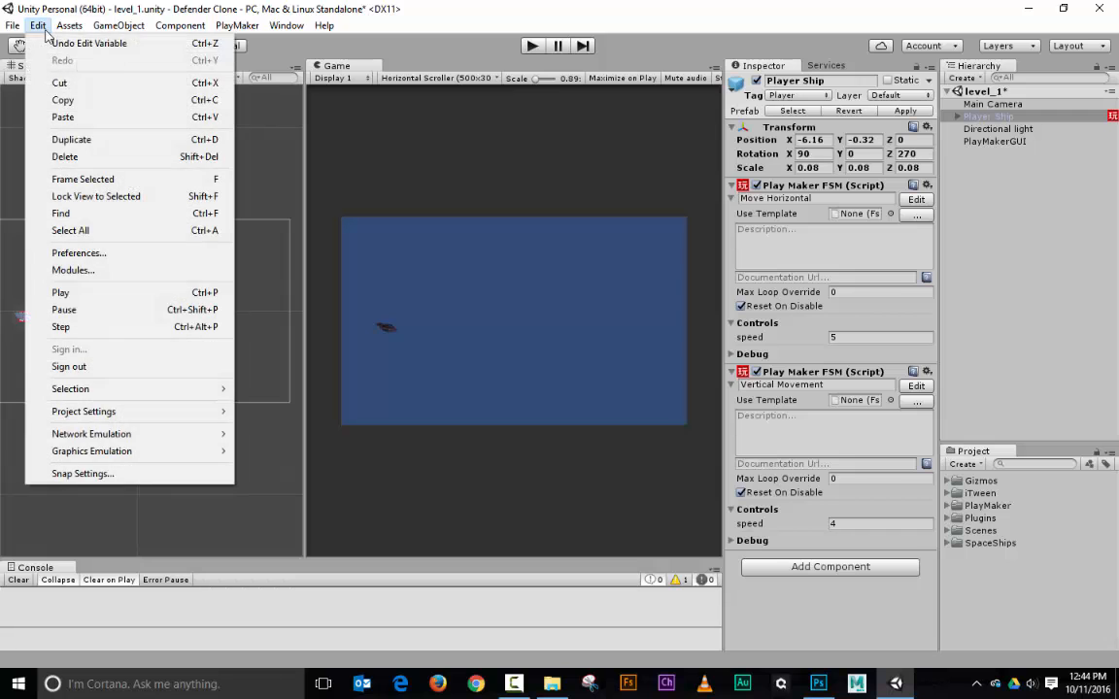
{"action": "mouse_move", "coordinate": [219, 412]}
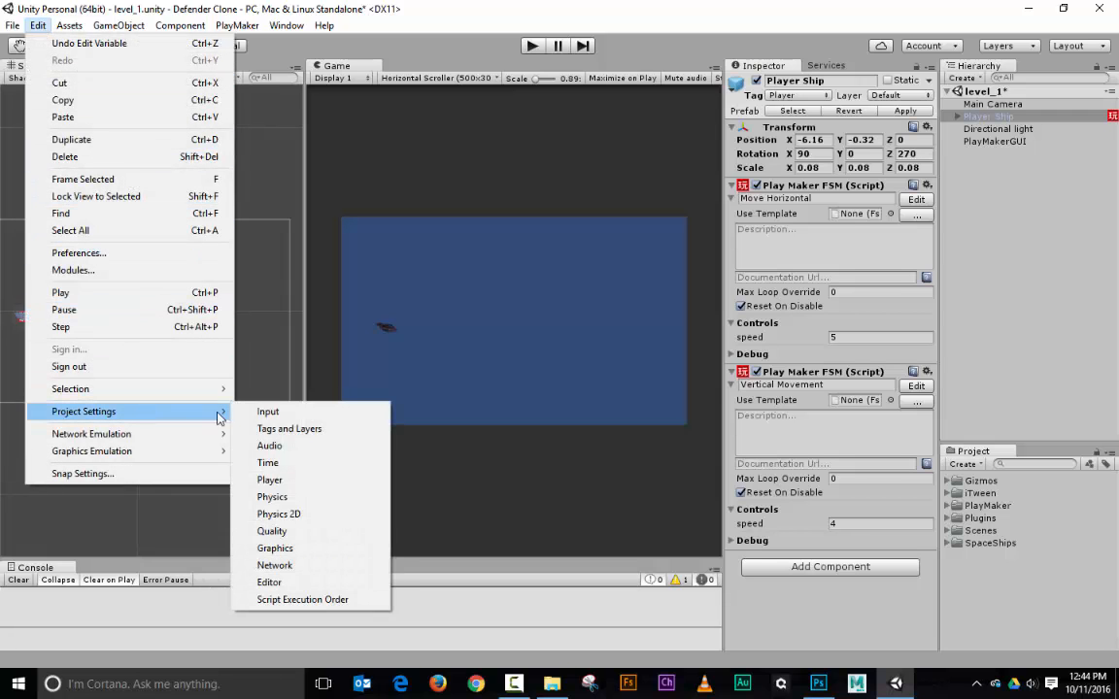
{"action": "left_click", "coordinate": [280, 410]}
{"action": "left_click", "coordinate": [734, 117]}
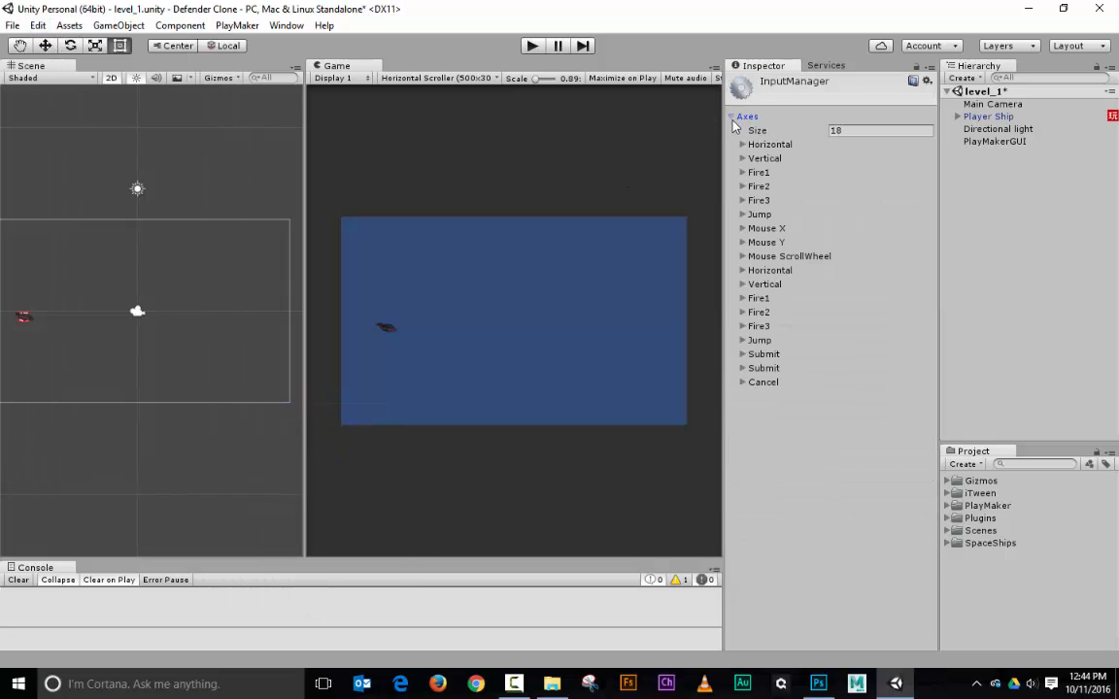
{"action": "left_click", "coordinate": [743, 158]}
{"action": "left_click", "coordinate": [742, 144]}
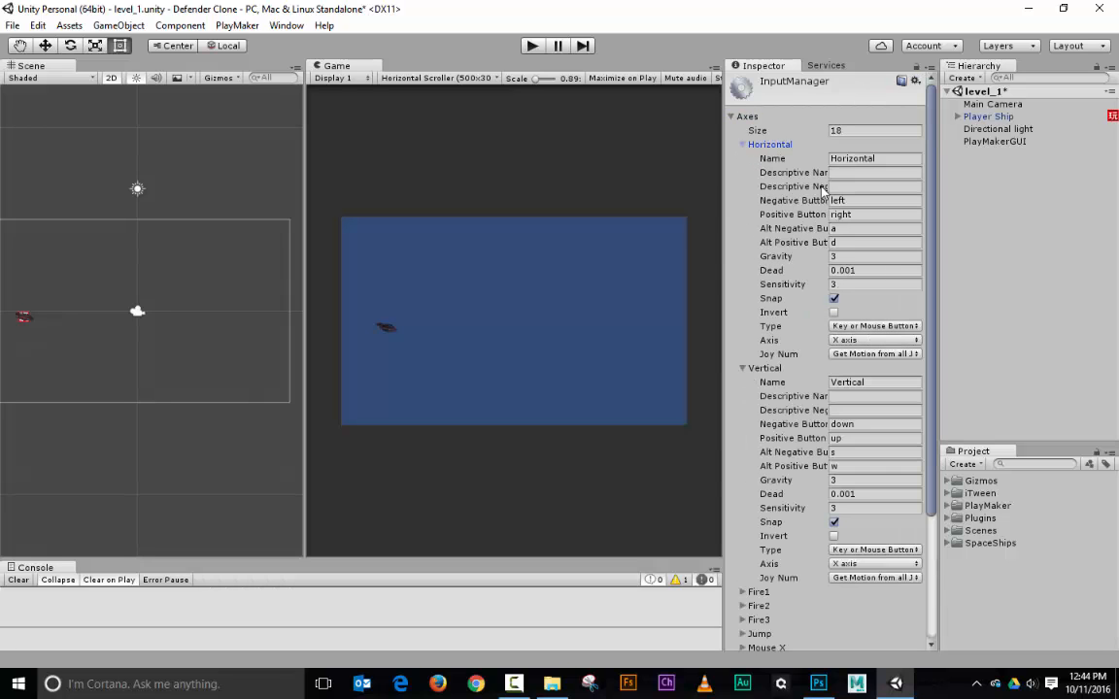
{"action": "left_click", "coordinate": [872, 255]}
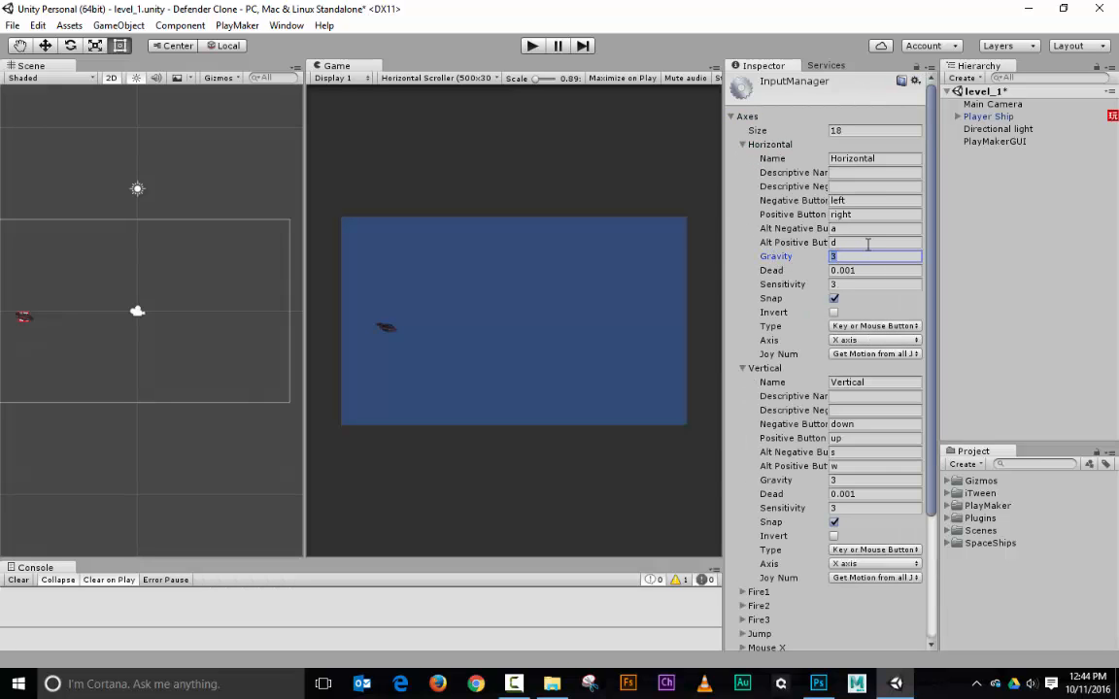
{"action": "type", "text": "30000"}
{"action": "left_click", "coordinate": [886, 476]}
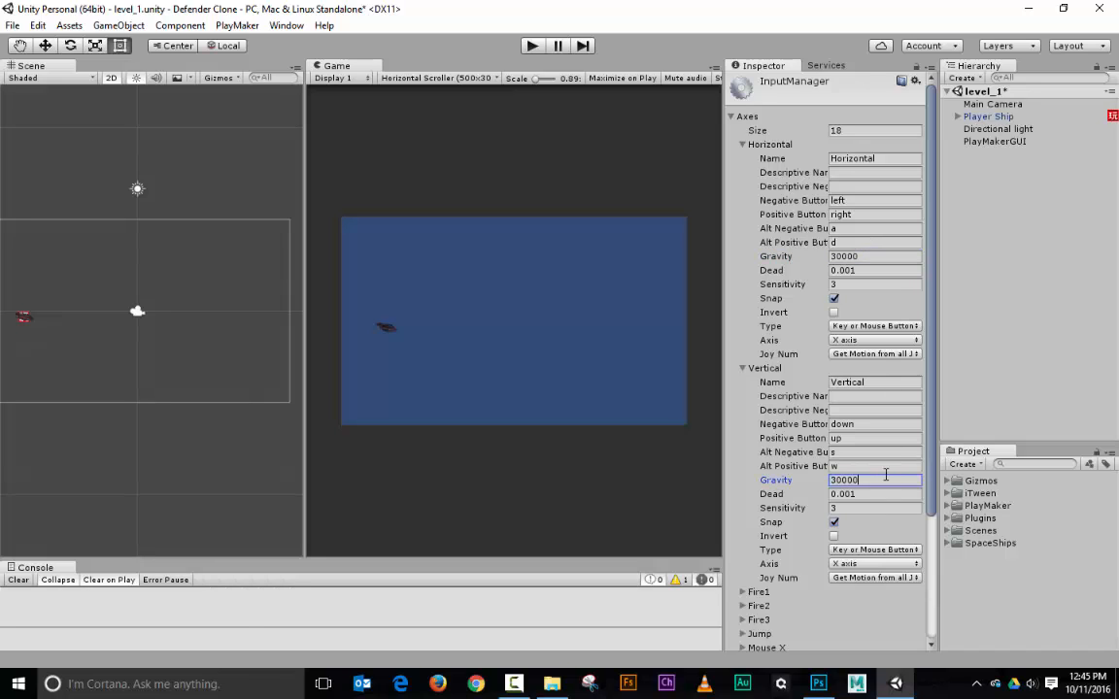
Run the game and fly the ship in all four directions to check how it responds to the new input gravity
{"action": "left_click", "coordinate": [530, 46]}
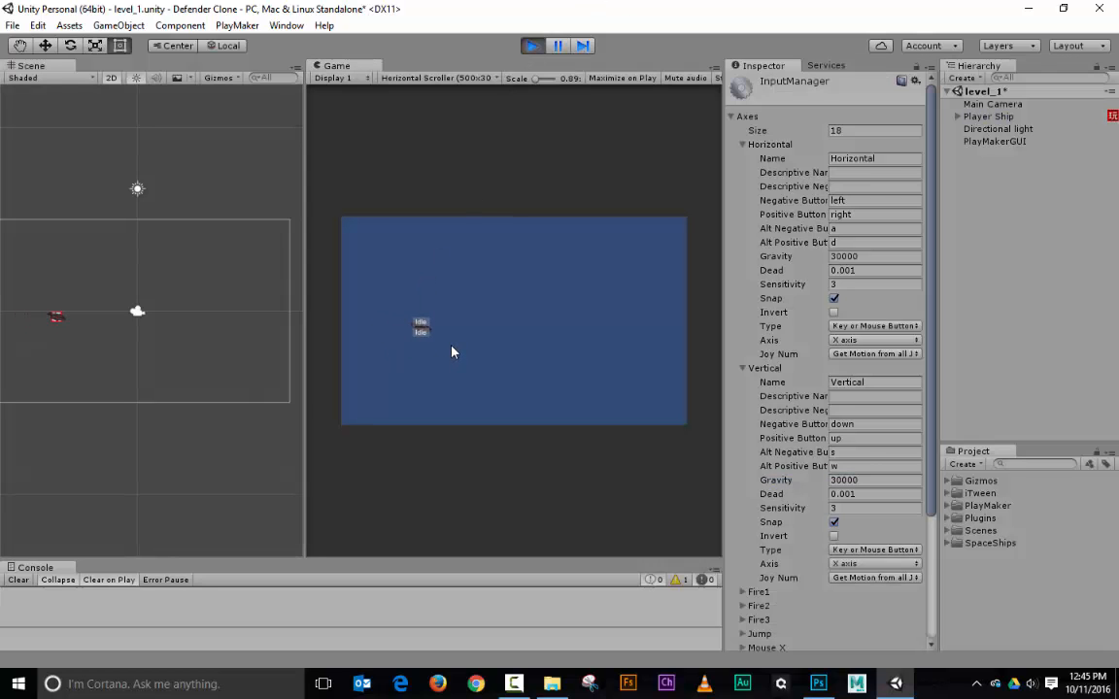
{"action": "key", "text": "Left"}
{"action": "key", "text": "Down"}
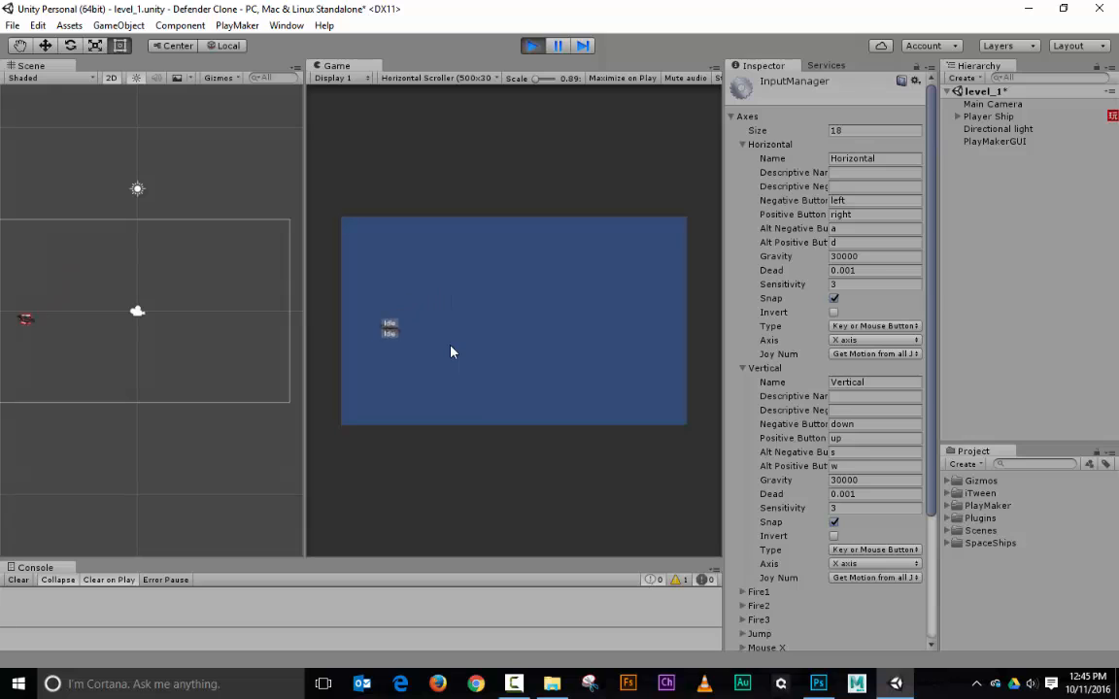
{"action": "key", "text": "Right"}
{"action": "key", "text": "Up"}
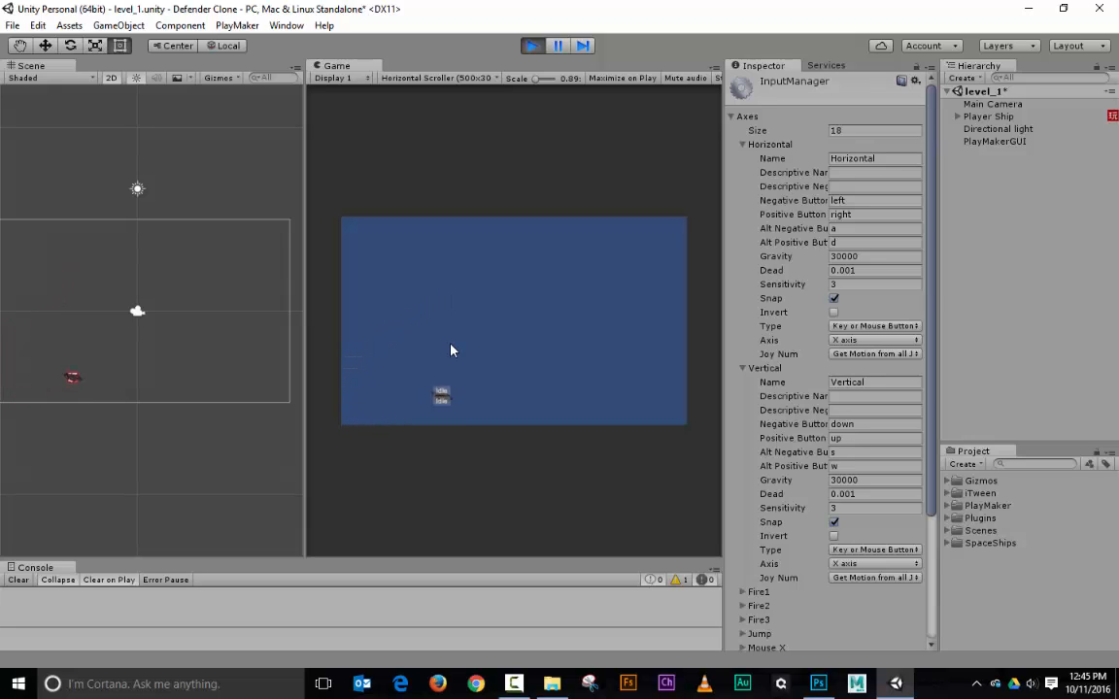
{"action": "key", "text": "Left"}
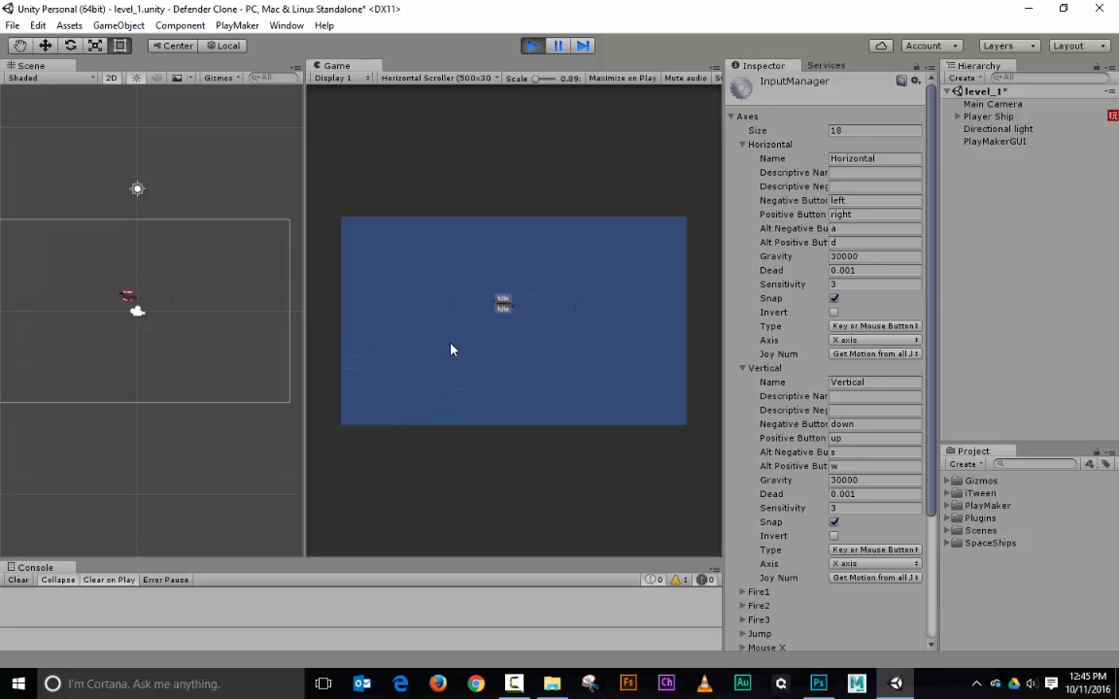
{"action": "key", "text": "Up"}
{"action": "key", "text": "Right"}
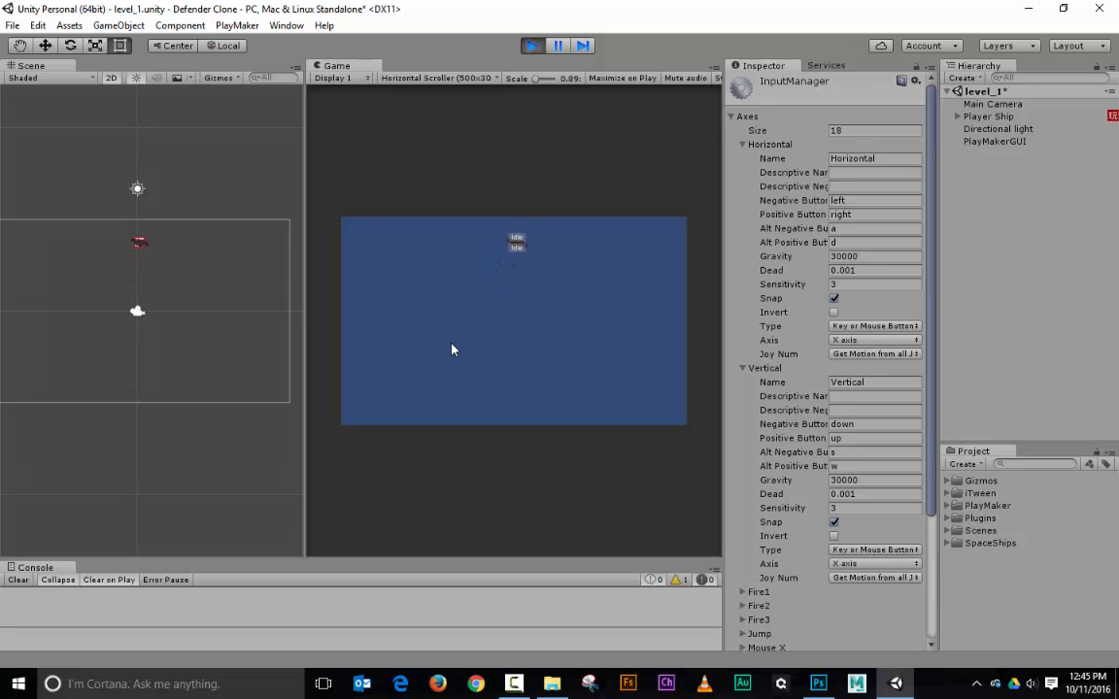
{"action": "key", "text": "Left"}
{"action": "key", "text": "Down"}
{"action": "key", "text": "Left"}
{"action": "key", "text": "Up"}
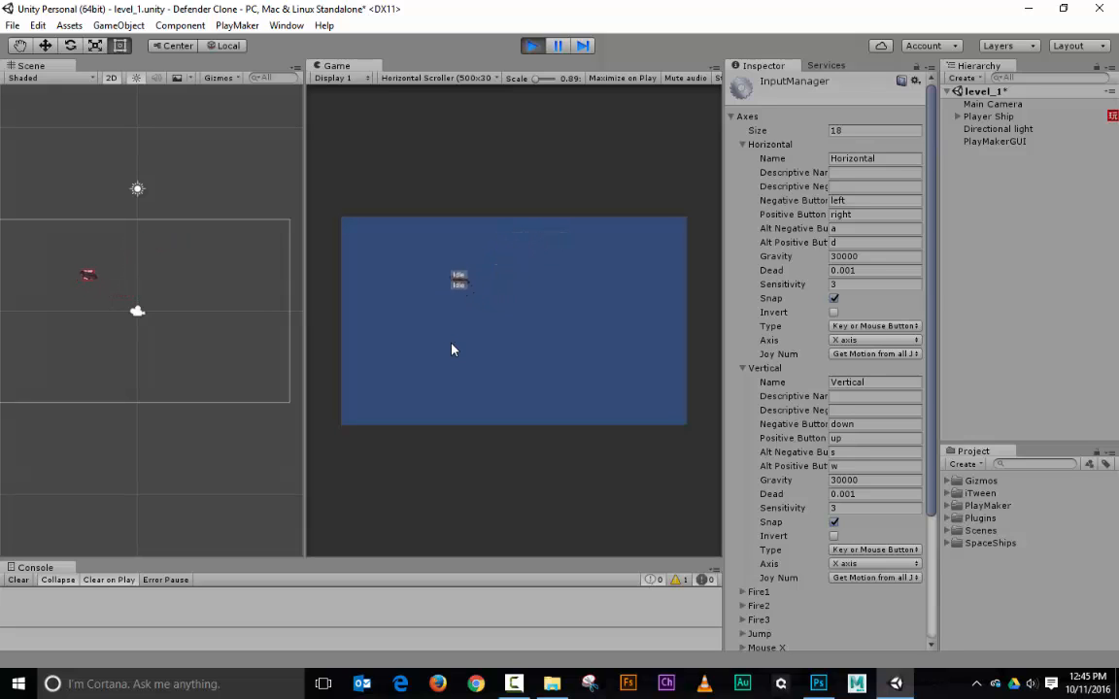
{"action": "key", "text": "Right"}
{"action": "key", "text": "Down"}
{"action": "key", "text": "Down"}
{"action": "key", "text": "Left"}
{"action": "key", "text": "Down"}
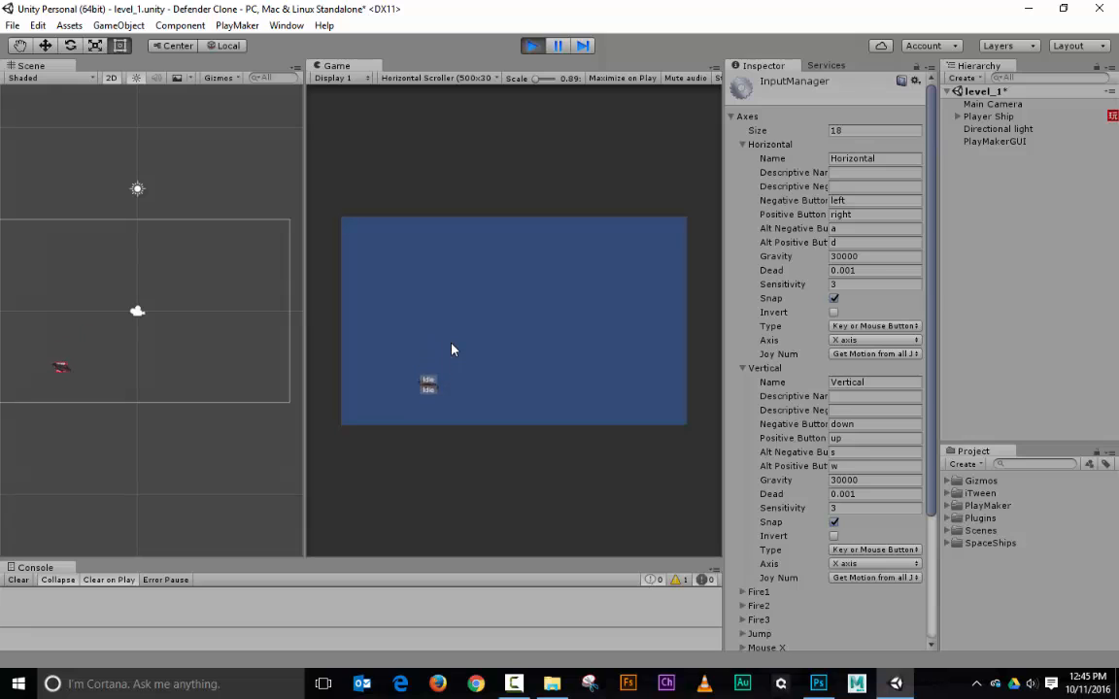
{"action": "key", "text": "Right"}
{"action": "key", "text": "Up"}
{"action": "key", "text": "Left"}
{"action": "key", "text": "Down"}
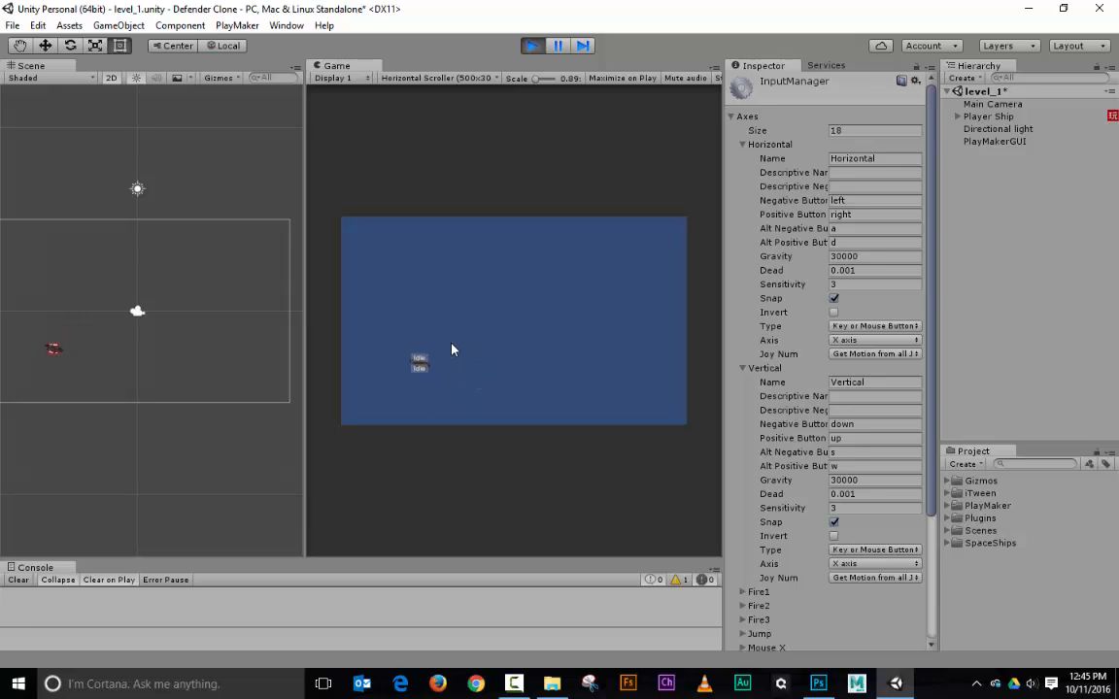
{"action": "key", "text": "Right"}
{"action": "key", "text": "Up"}
{"action": "key", "text": "Left"}
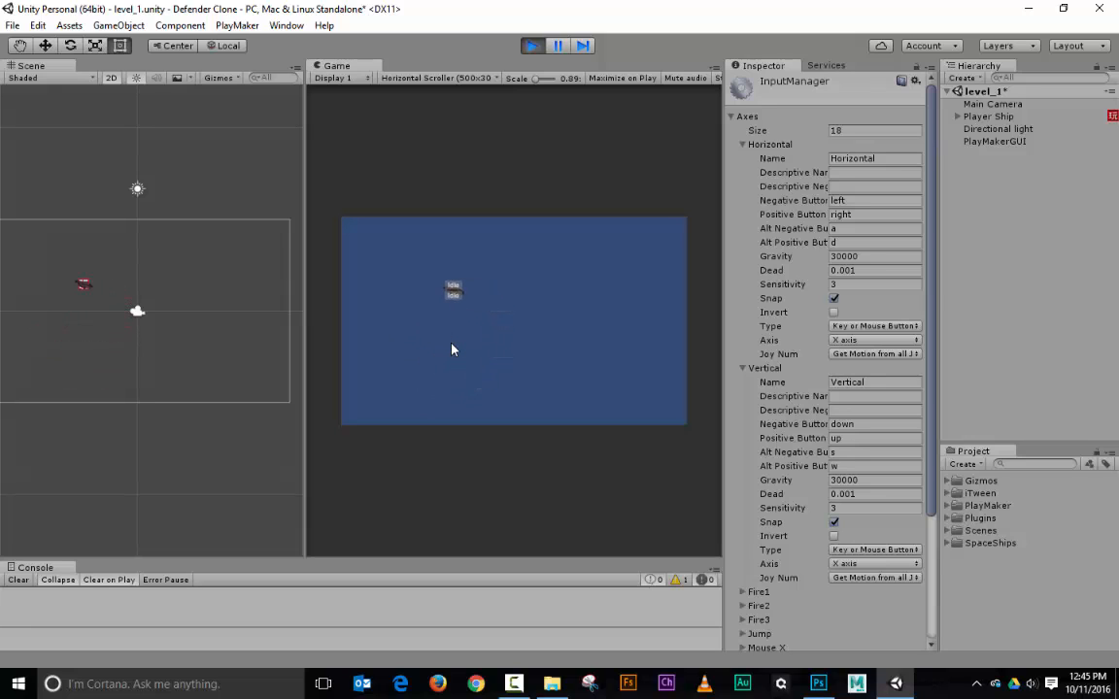
{"action": "key", "text": "Up"}
{"action": "key", "text": "Up"}
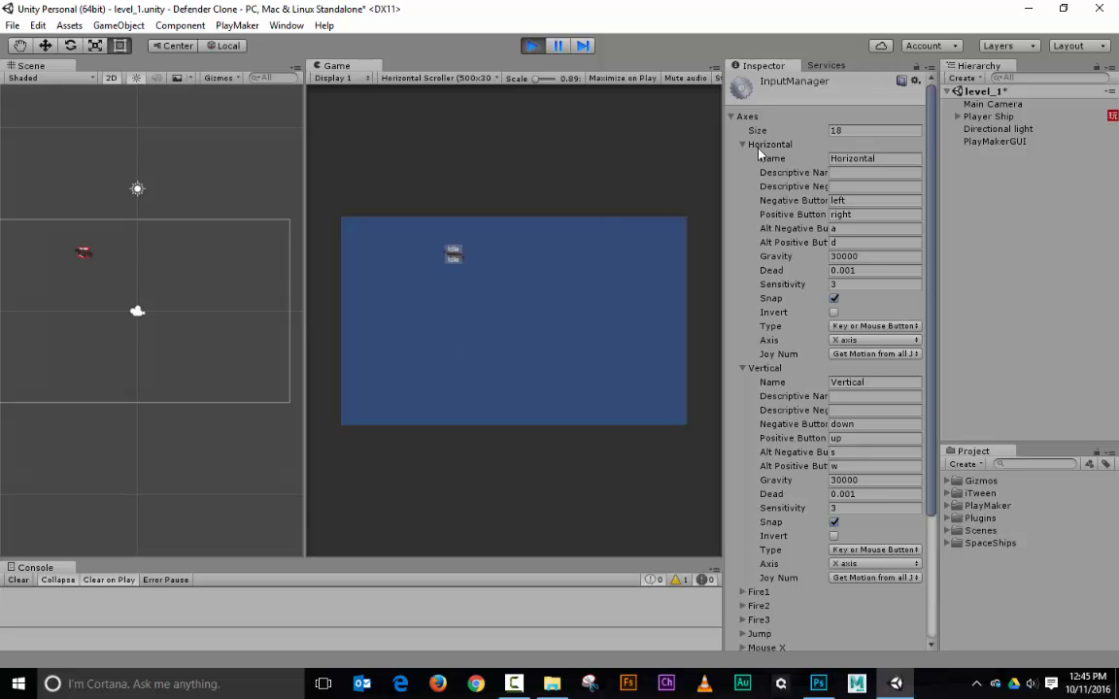